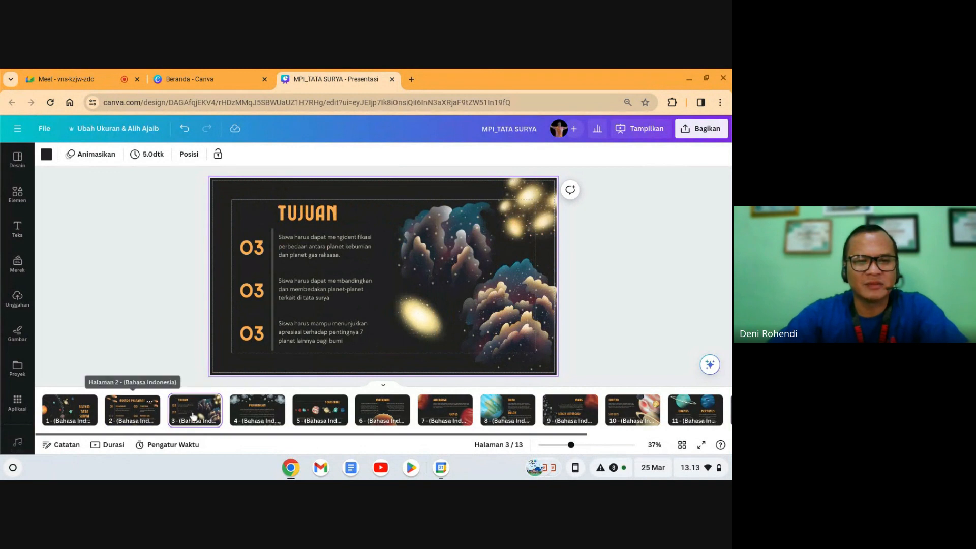
Step: Move the objectives slide to second place and extend its title to TUJUAN PEMBELAJARAN
{"action": "left_click_drag", "start_coordinate": [196, 415], "coordinate": [122, 416]}
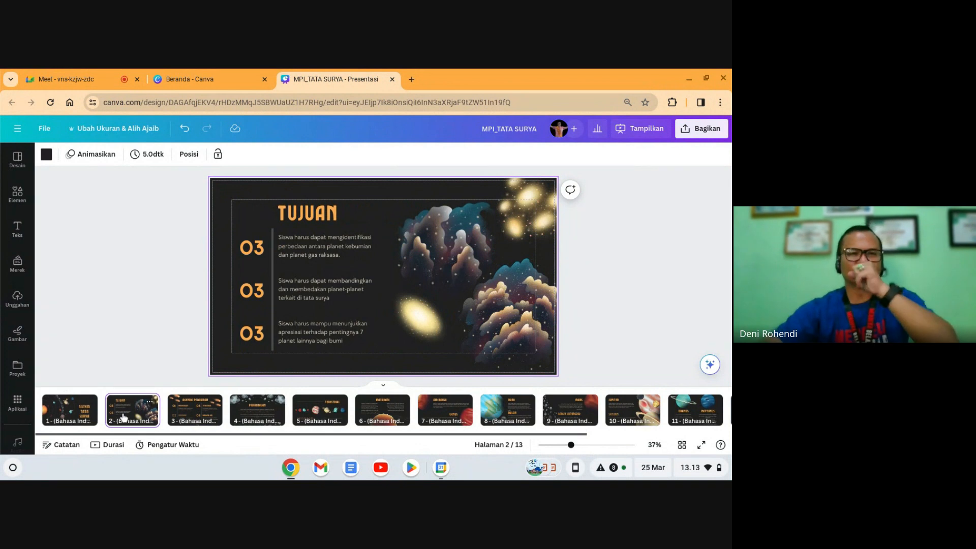
{"action": "left_click", "coordinate": [305, 223]}
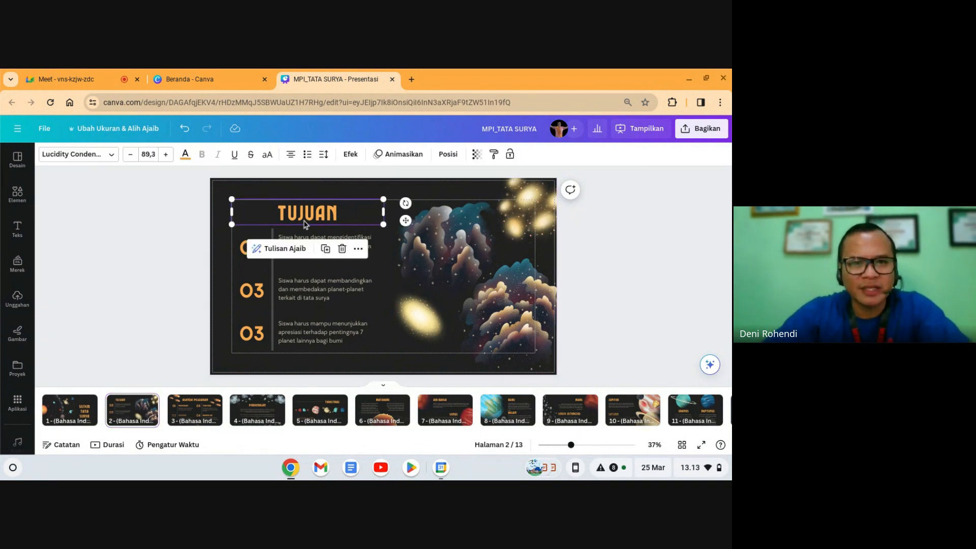
{"action": "left_click", "coordinate": [305, 223]}
{"action": "type", "text": "PEMBELAJARAN"}
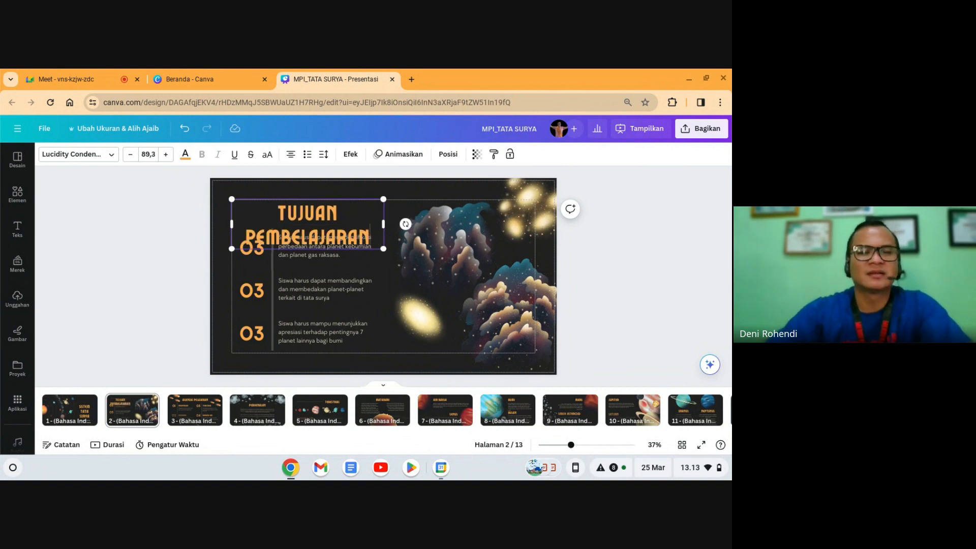
Step: Adjust the title's font size so TUJUAN PEMBELAJARAN fits on one line
{"action": "left_click", "coordinate": [145, 155]}
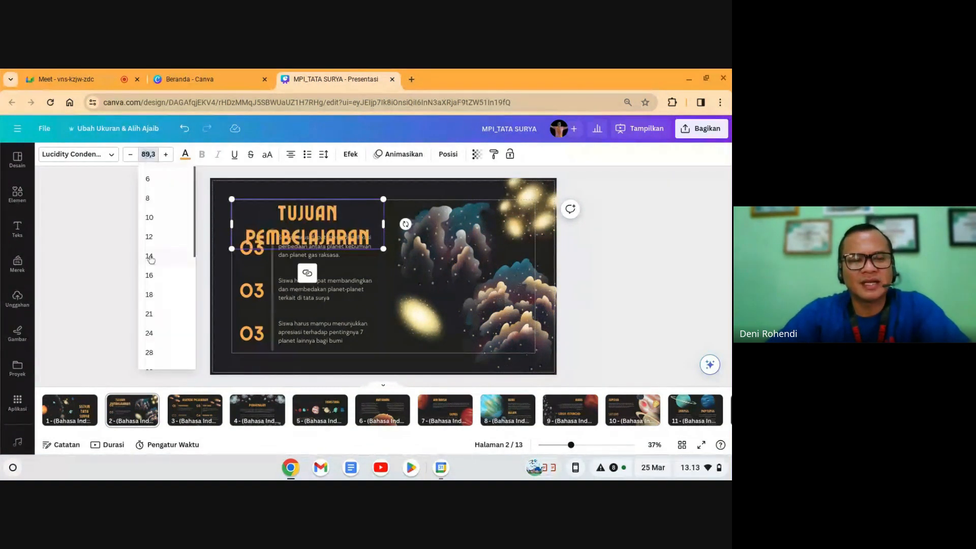
{"action": "scroll", "coordinate": [151, 260], "scroll_direction": "down", "scroll_amount": 5}
{"action": "left_click", "coordinate": [152, 344]}
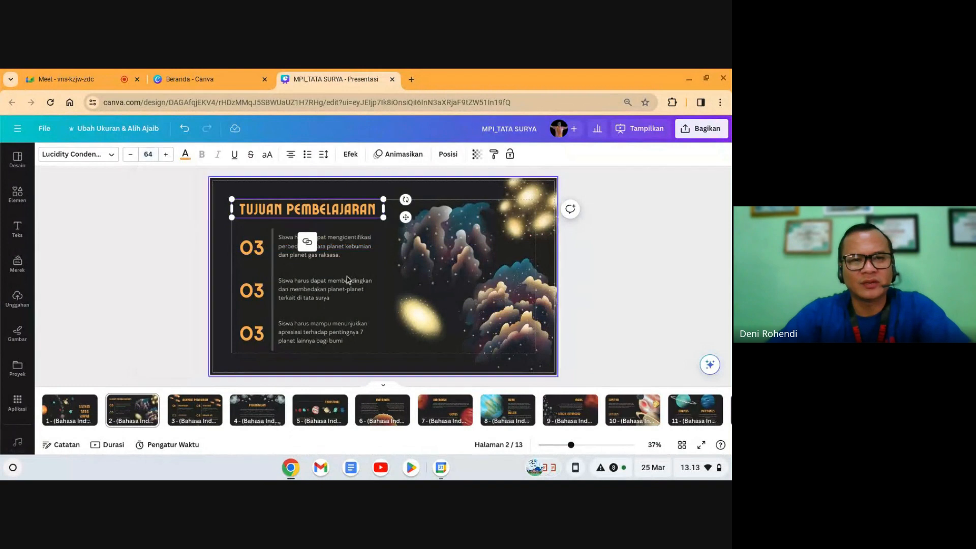
{"action": "left_click", "coordinate": [166, 154]}
{"action": "left_click", "coordinate": [166, 154]}
{"action": "left_click", "coordinate": [166, 154]}
{"action": "left_click", "coordinate": [165, 154]}
{"action": "left_click", "coordinate": [131, 155]}
{"action": "left_click", "coordinate": [131, 155]}
{"action": "left_click", "coordinate": [130, 154]}
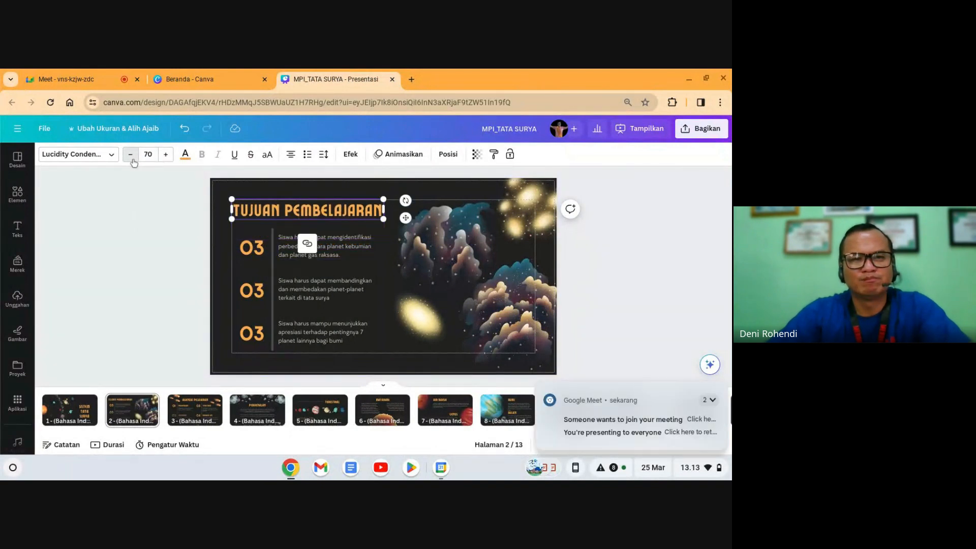
{"action": "left_click", "coordinate": [642, 249]}
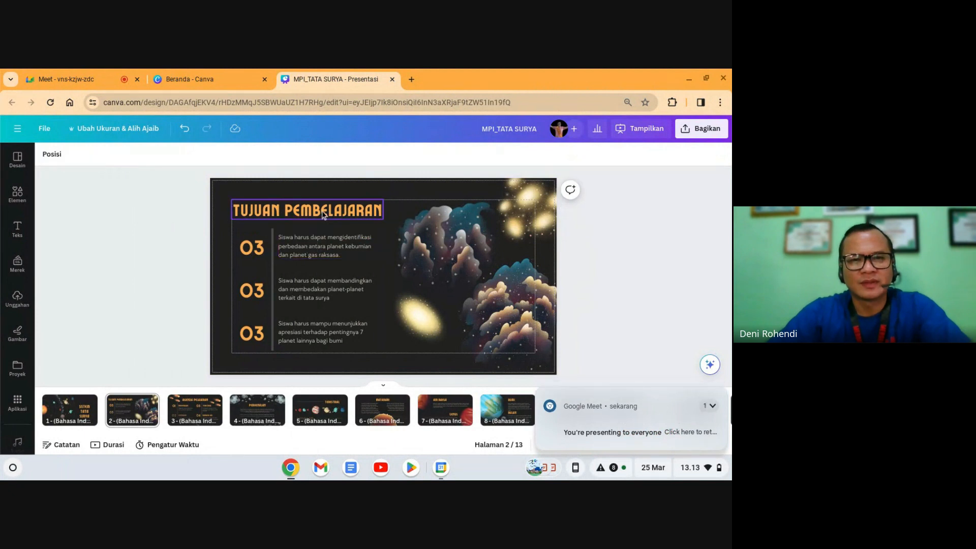
{"action": "left_click", "coordinate": [337, 221]}
{"action": "left_click", "coordinate": [603, 246]}
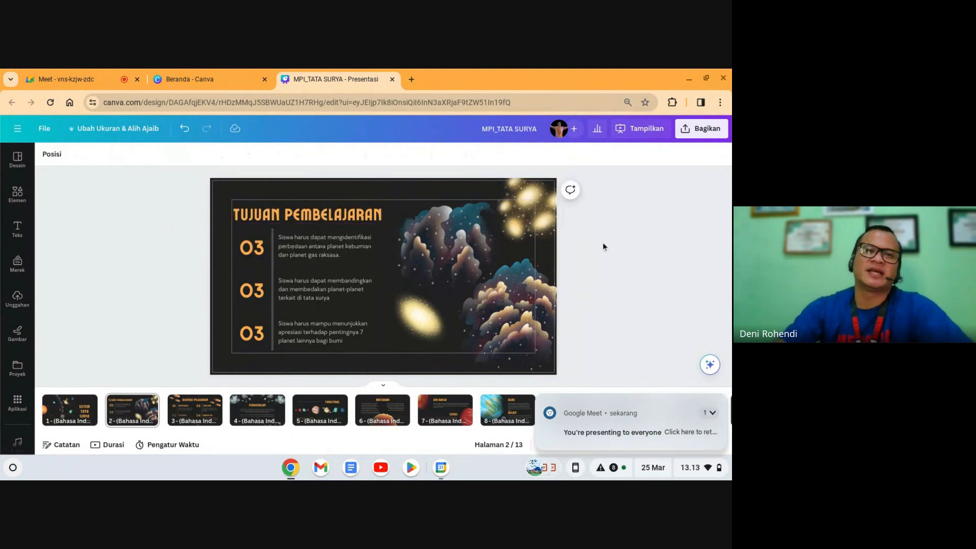
Step: Renumber the first two objectives 01 and 02 so the list reads 01, 02, 03
{"action": "left_click", "coordinate": [334, 252]}
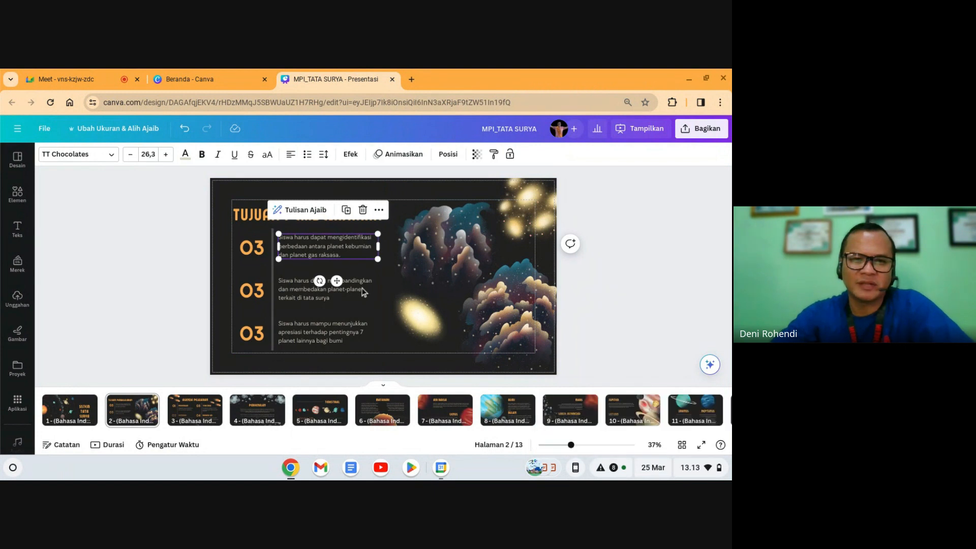
{"action": "key", "text": "Tab"}
{"action": "key", "text": "Tab"}
{"action": "left_click", "coordinate": [251, 248]}
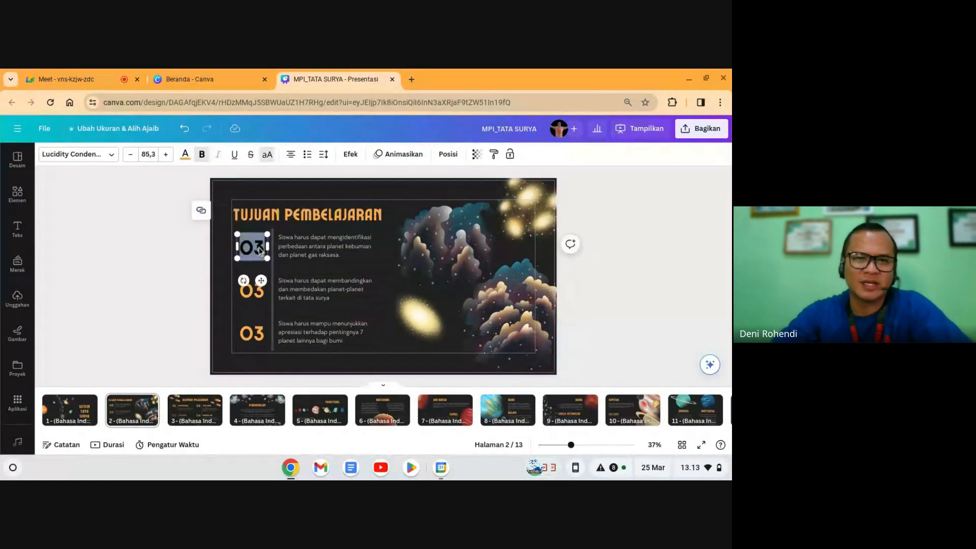
{"action": "double_click", "coordinate": [251, 248]}
{"action": "type", "text": "01"}
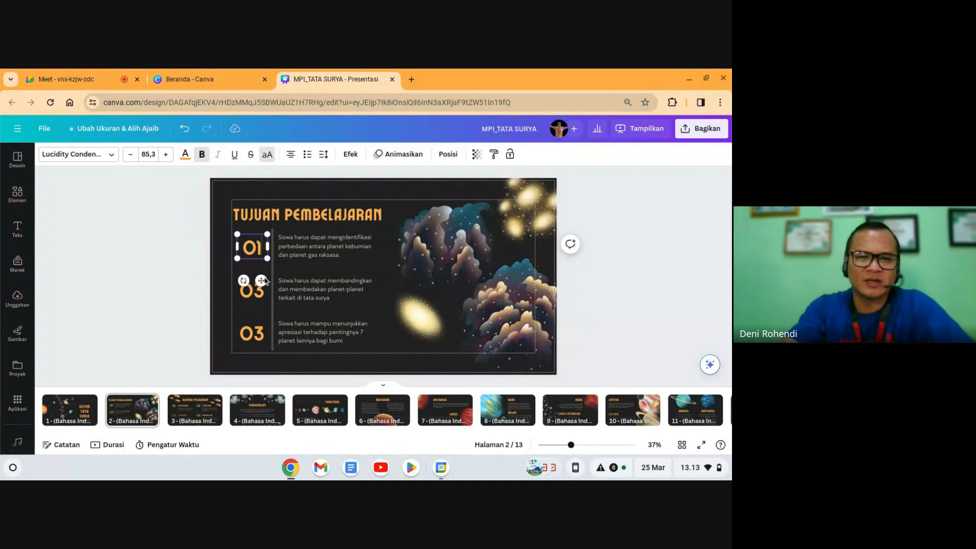
{"action": "left_click", "coordinate": [252, 290]}
{"action": "double_click", "coordinate": [252, 291]}
{"action": "type", "text": "02"}
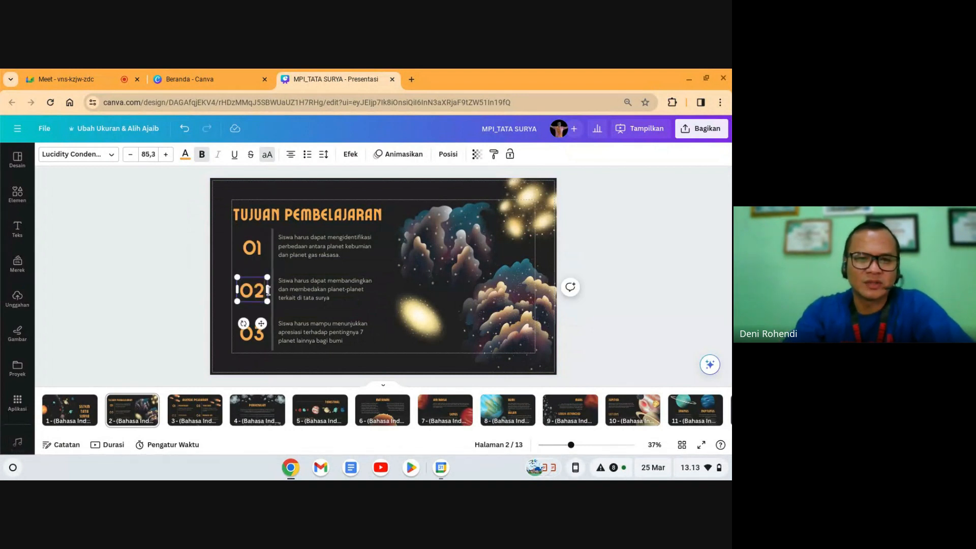
{"action": "left_click", "coordinate": [258, 334]}
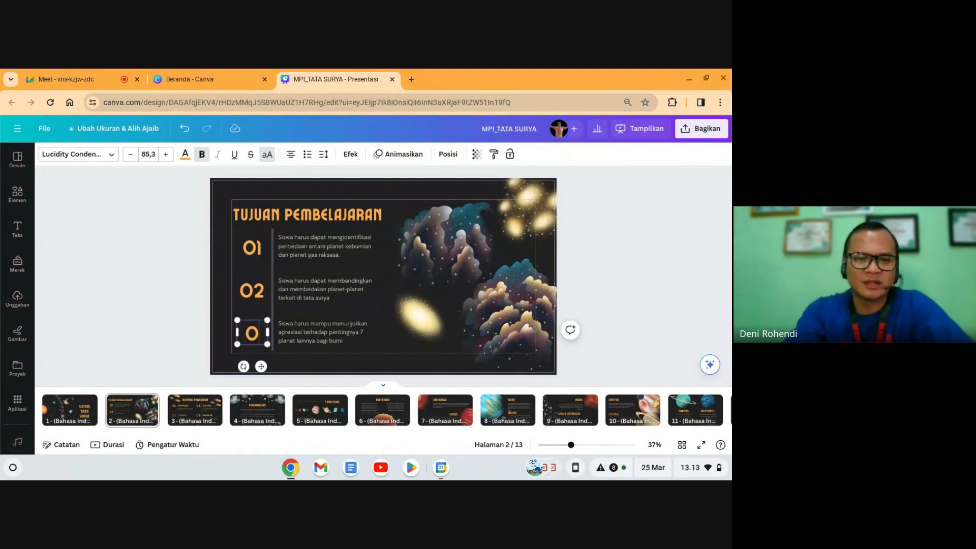
{"action": "left_click", "coordinate": [648, 289]}
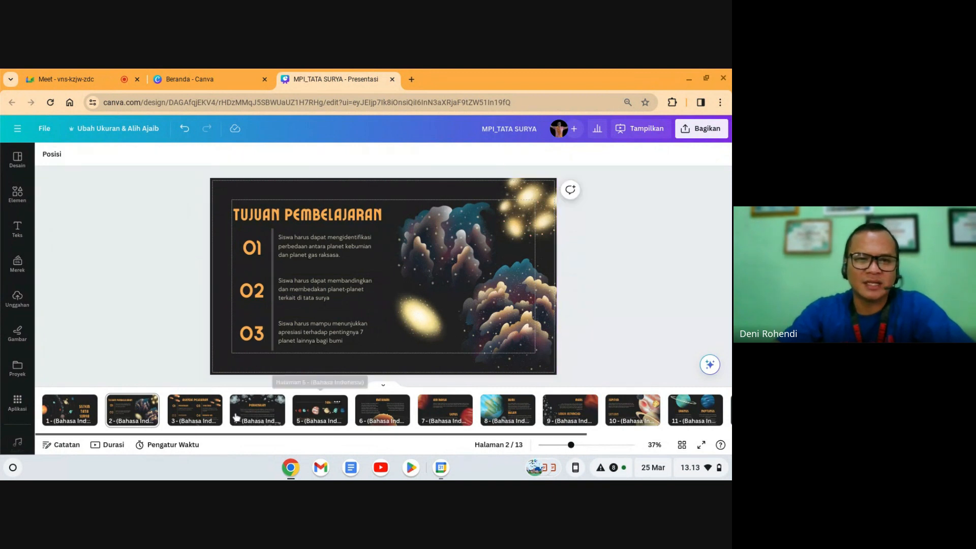
Step: On the Agenda Pelajaran slide, replace the AGENDA PELAJARAN title with HOME
{"action": "left_click", "coordinate": [75, 412]}
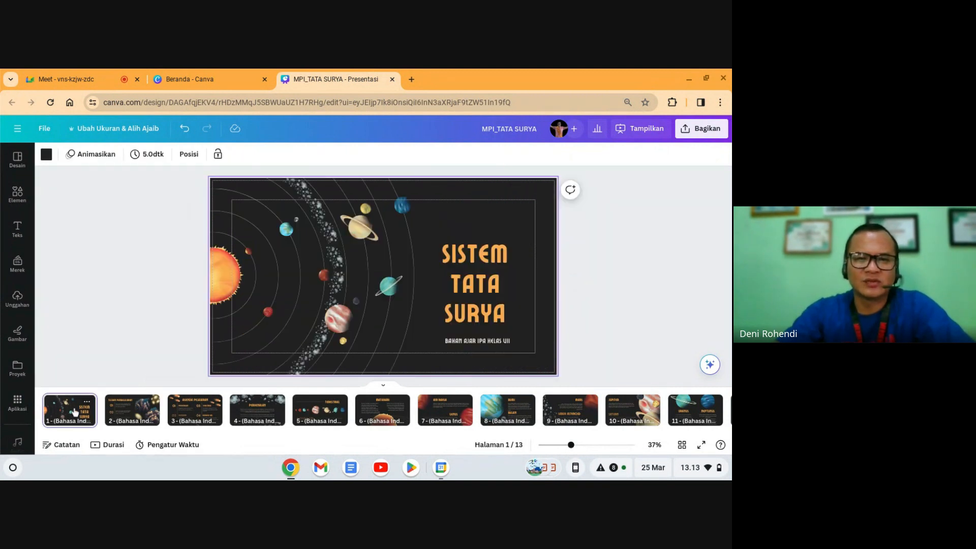
{"action": "left_click", "coordinate": [121, 415]}
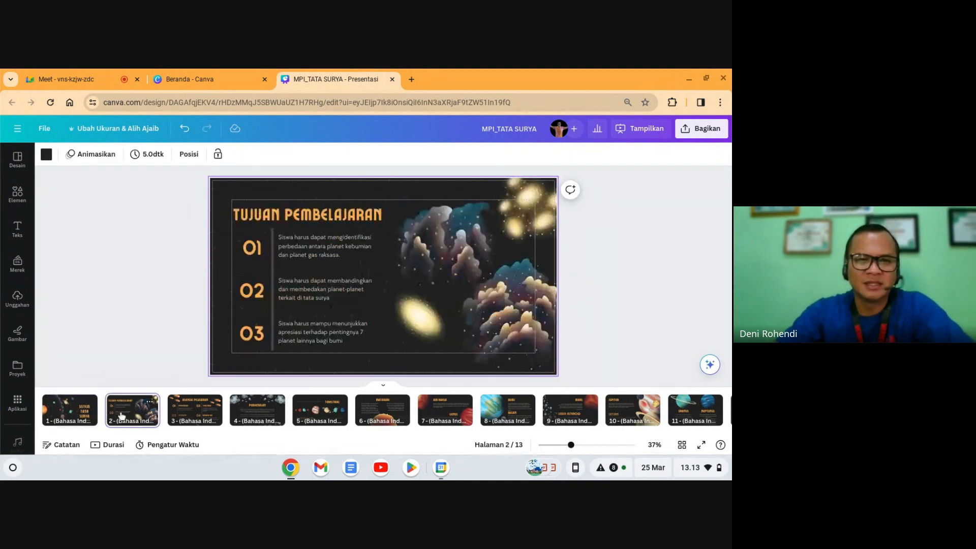
{"action": "left_click", "coordinate": [186, 415]}
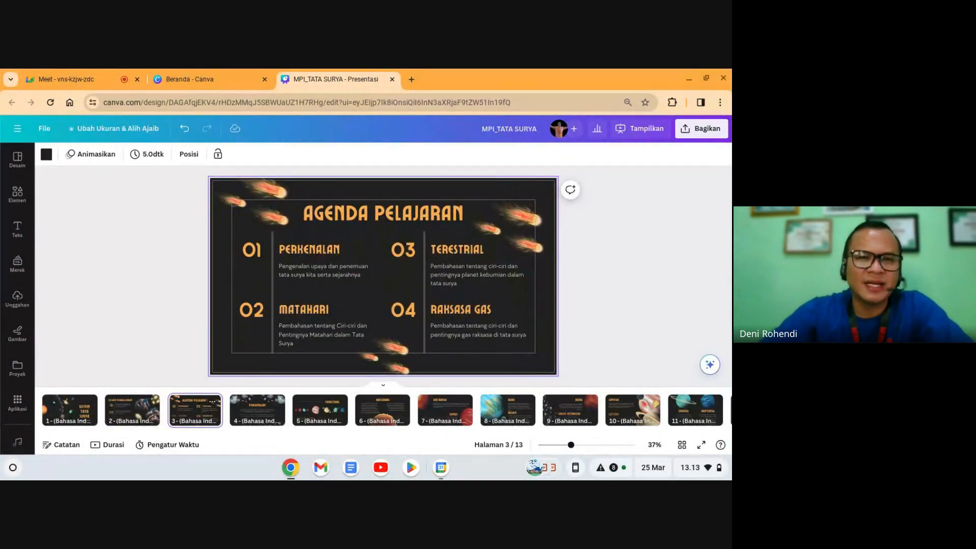
{"action": "double_click", "coordinate": [342, 221]}
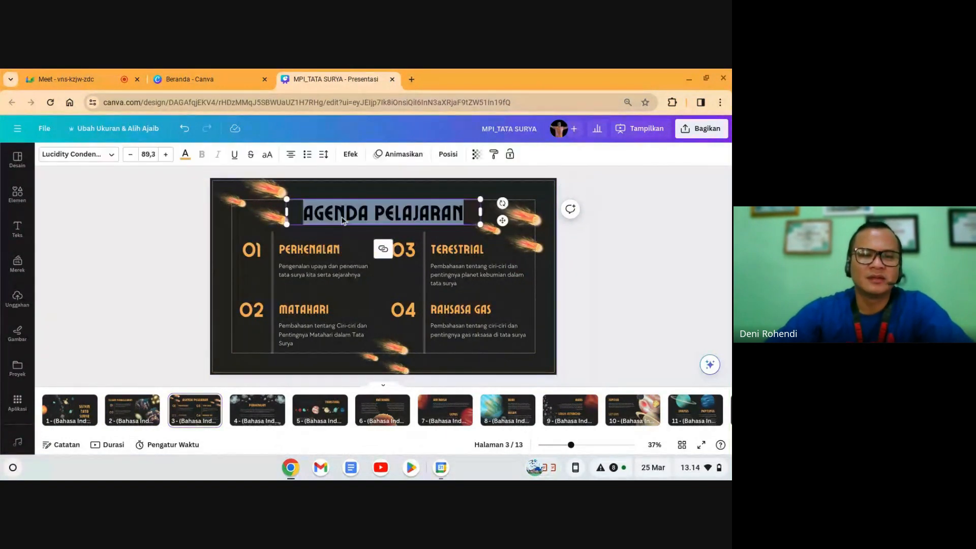
{"action": "type", "text": "HOME"}
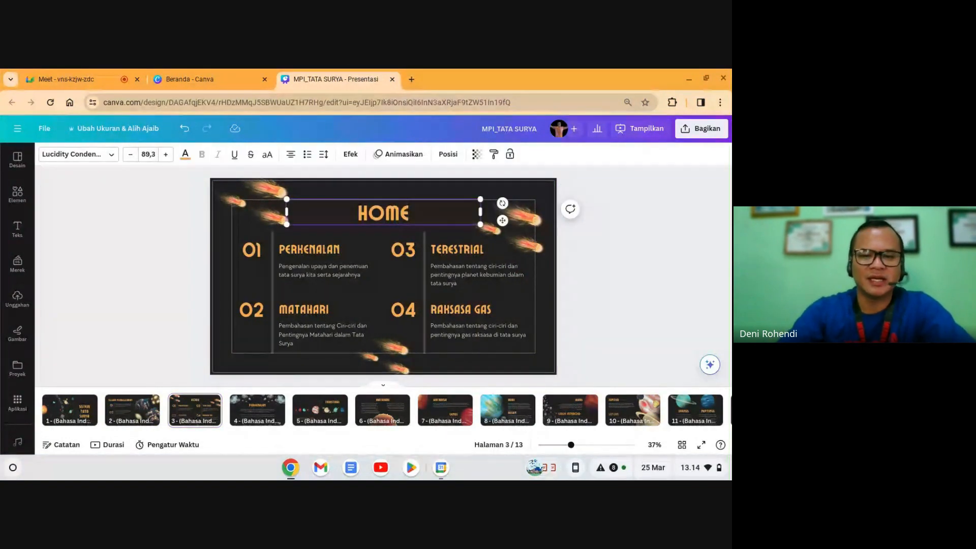
{"action": "left_click", "coordinate": [655, 305]}
Step: Widen the HOME title's letter spacing to 7
{"action": "left_click", "coordinate": [397, 222]}
{"action": "double_click", "coordinate": [397, 222]}
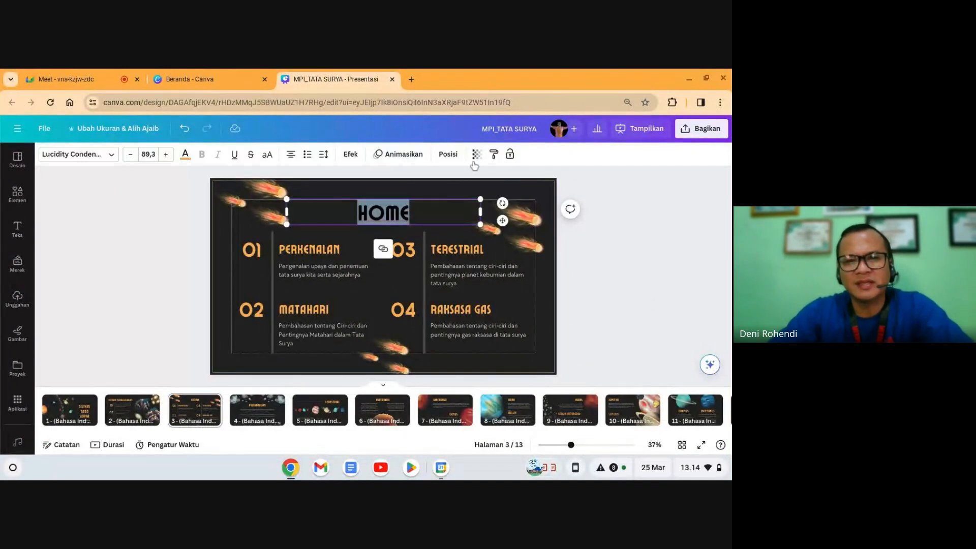
{"action": "left_click", "coordinate": [324, 155]}
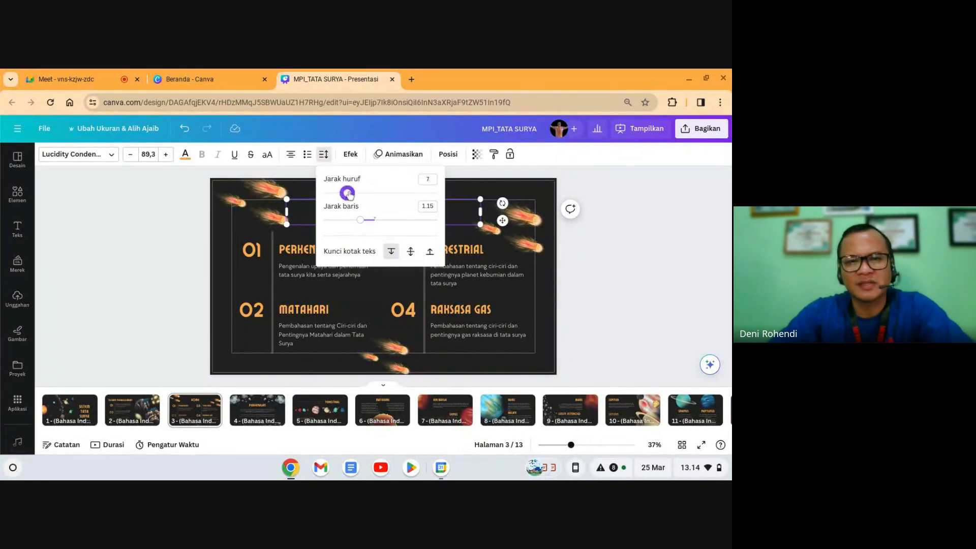
{"action": "left_click", "coordinate": [589, 267]}
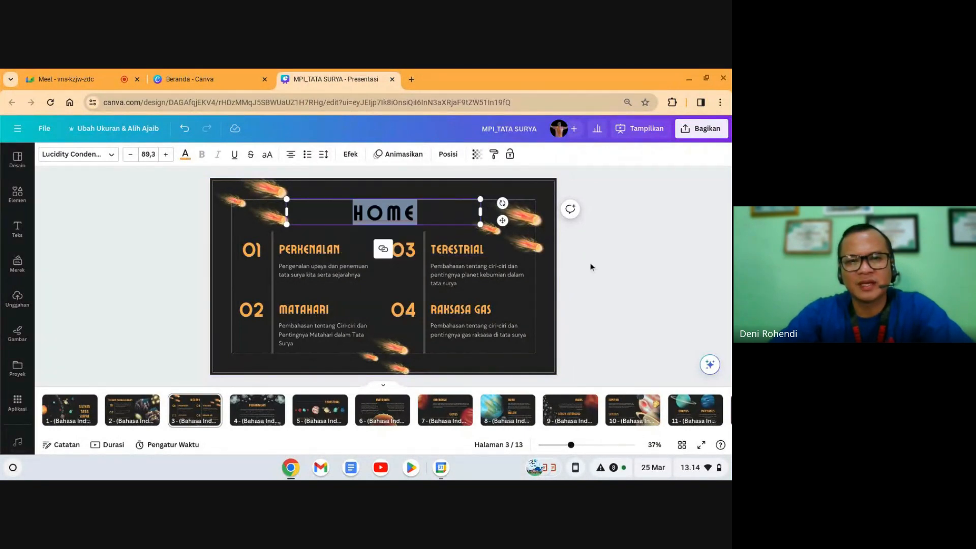
{"action": "left_click", "coordinate": [553, 266]}
{"action": "left_click", "coordinate": [401, 220]}
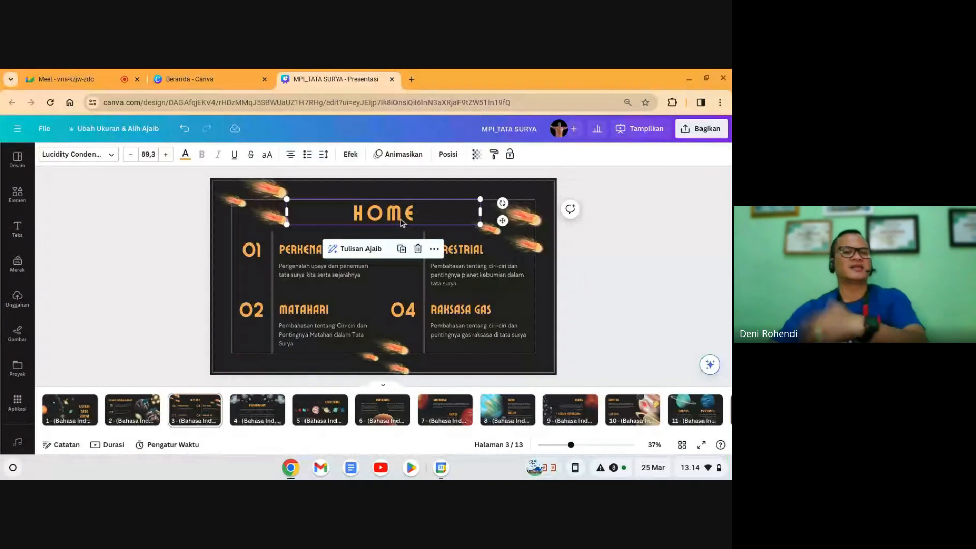
{"action": "left_click", "coordinate": [646, 277]}
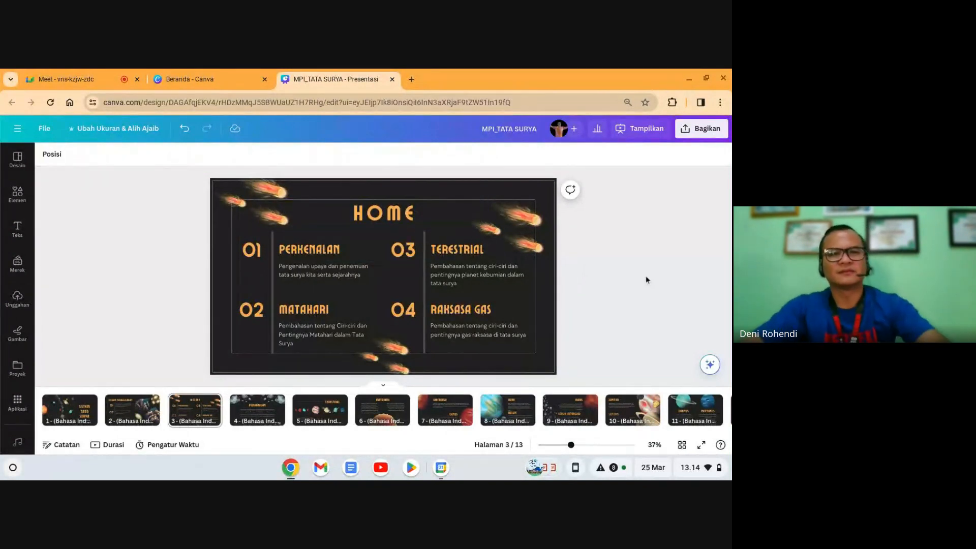
Step: Delete the 01, 02 and 03 section numbers from the HOME slide
{"action": "left_click", "coordinate": [253, 253]}
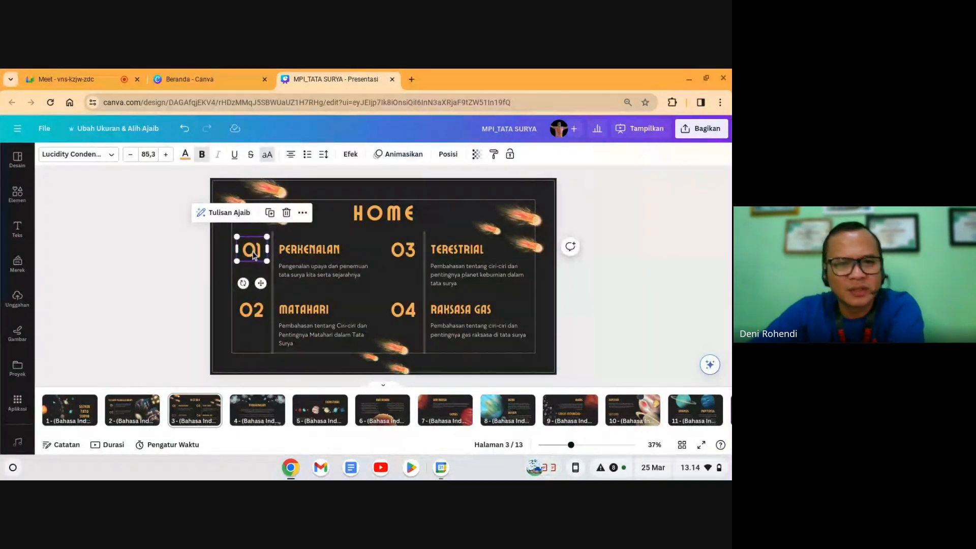
{"action": "key", "text": "Delete"}
{"action": "left_click", "coordinate": [252, 308]}
{"action": "key", "text": "Delete"}
{"action": "left_click", "coordinate": [403, 250]}
{"action": "key", "text": "Delete"}
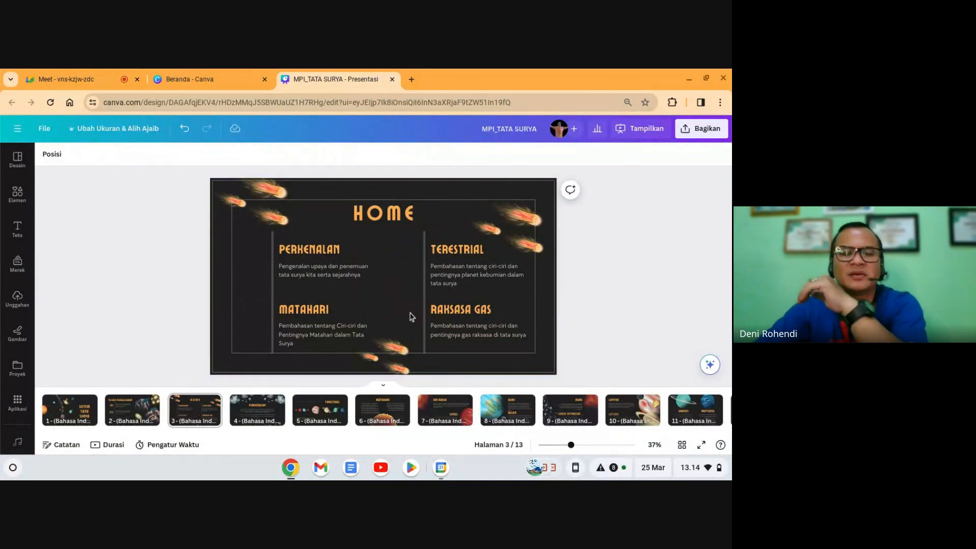
Step: Delete the Matahari, Perkenalan, Terestrial and Raksasa Gas description texts
{"action": "left_click", "coordinate": [327, 330]}
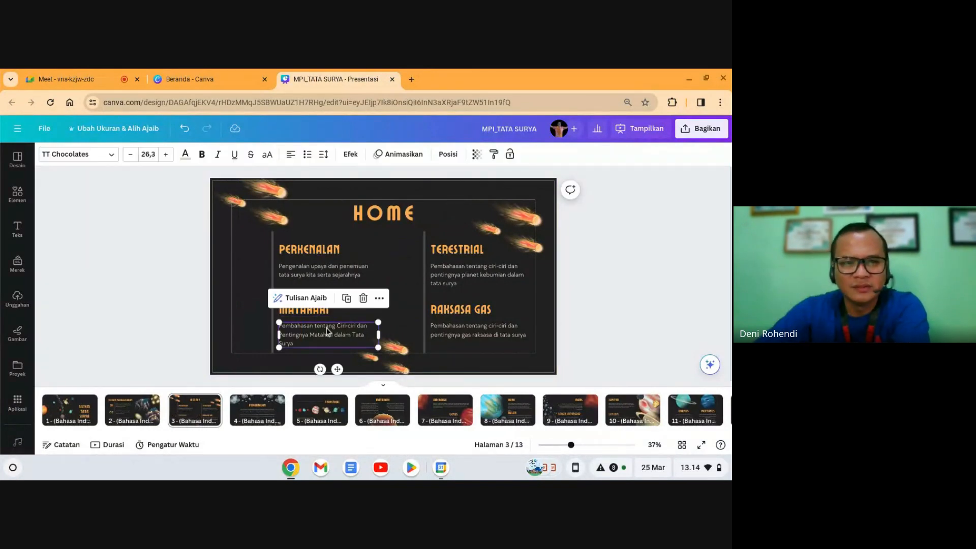
{"action": "key", "text": "Delete"}
{"action": "left_click", "coordinate": [325, 271]}
{"action": "key", "text": "Delete"}
{"action": "left_click", "coordinate": [450, 277]}
{"action": "key", "text": "Delete"}
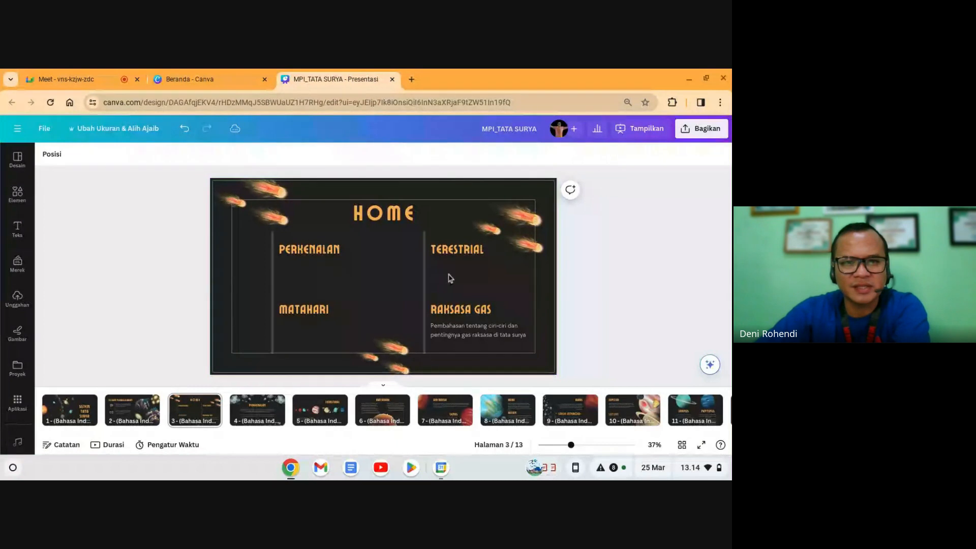
{"action": "left_click", "coordinate": [480, 331]}
{"action": "key", "text": "Delete"}
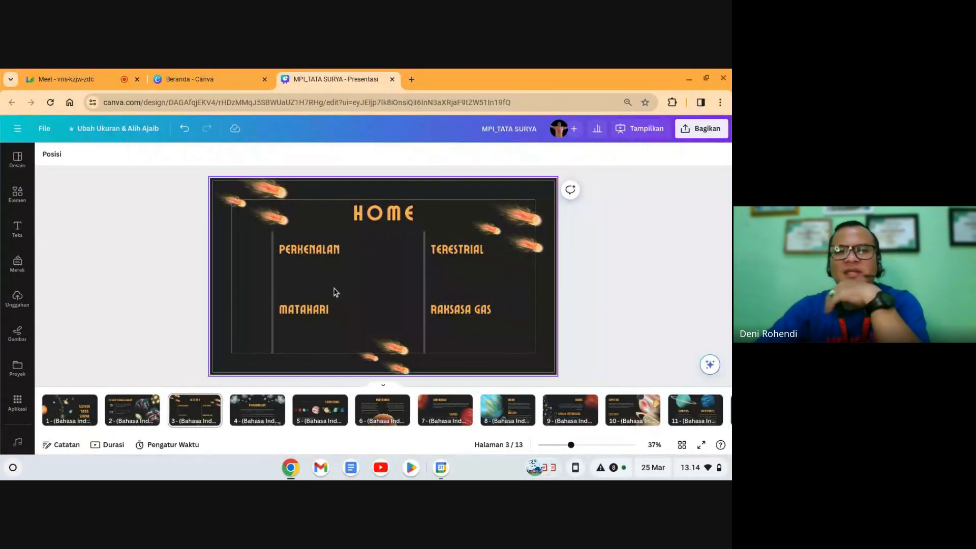
{"action": "left_click", "coordinate": [320, 251]}
{"action": "left_click", "coordinate": [322, 254]}
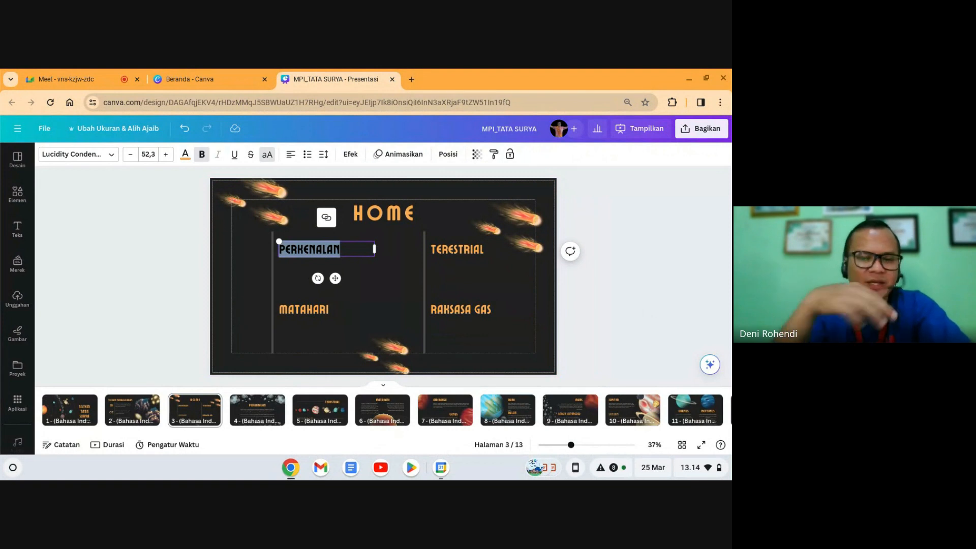
Step: Relabel the four section headings MATERI, VIDEO, LATIHAN and KUIS
{"action": "type", "text": "MATERI"}
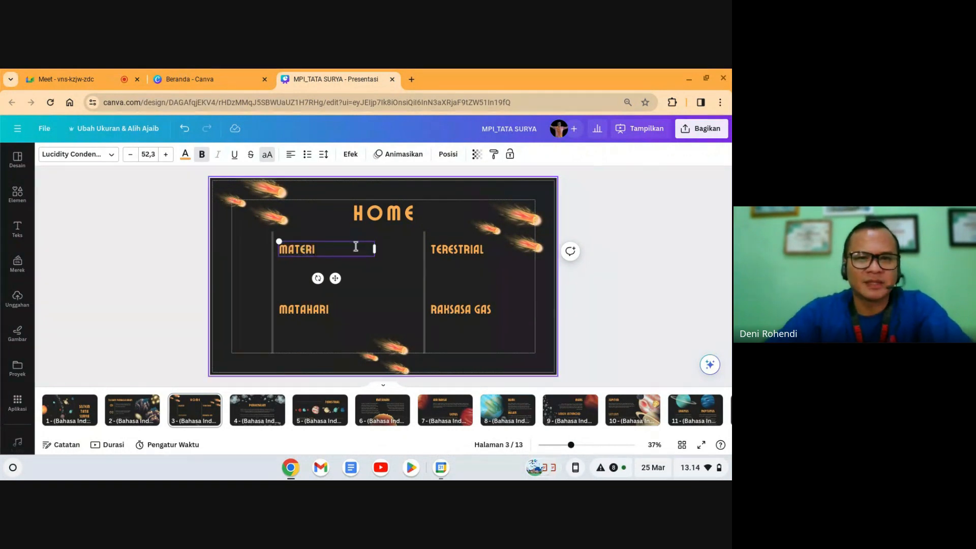
{"action": "double_click", "coordinate": [476, 252]}
{"action": "type", "text": "UIDEO"}
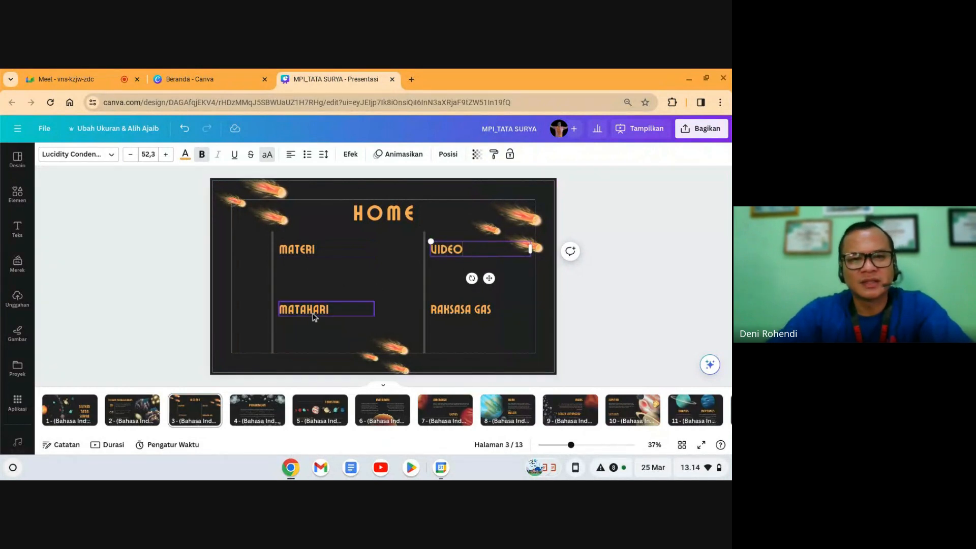
{"action": "left_click", "coordinate": [311, 310]}
{"action": "double_click", "coordinate": [311, 310]}
{"action": "type", "text": "L"}
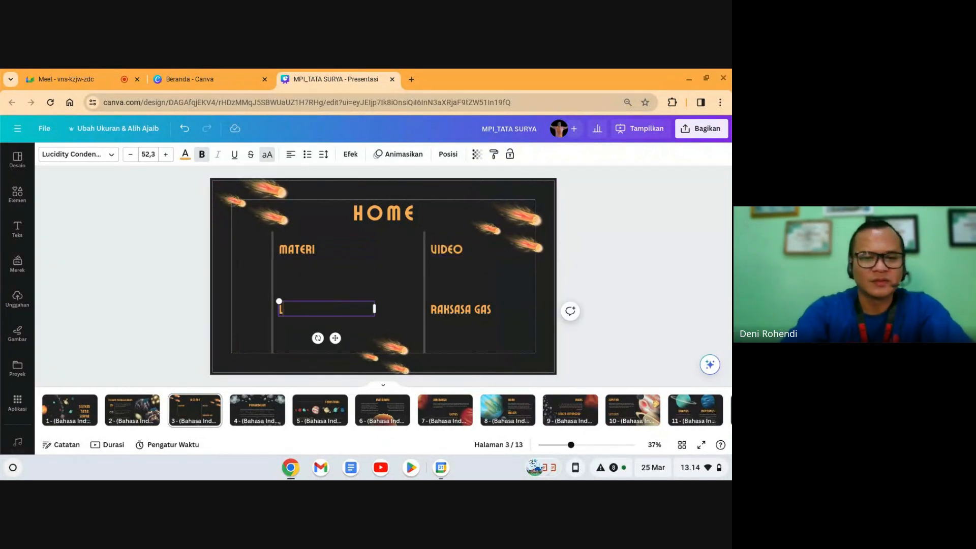
{"action": "type", "text": "ATIHAN"}
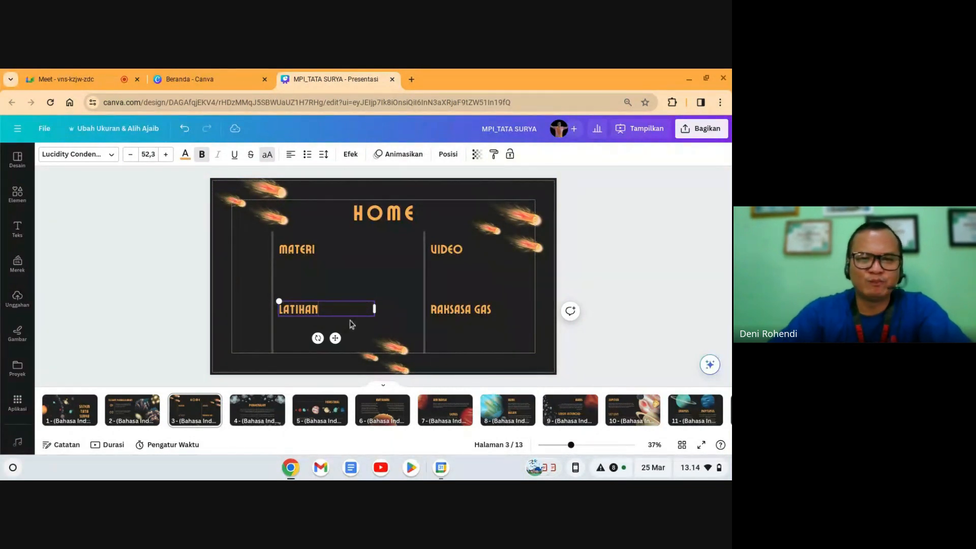
{"action": "double_click", "coordinate": [467, 316]}
{"action": "type", "text": "KUIS"}
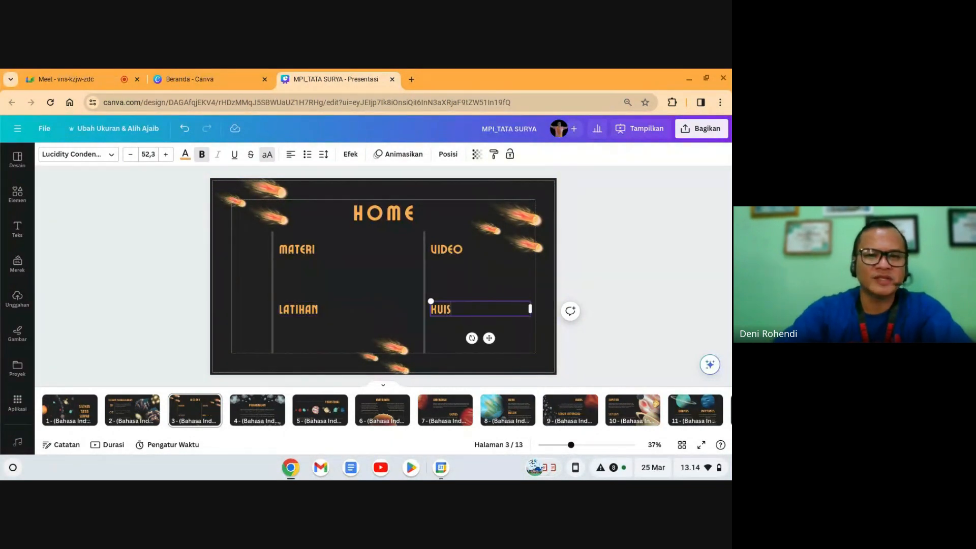
{"action": "left_click", "coordinate": [608, 285]}
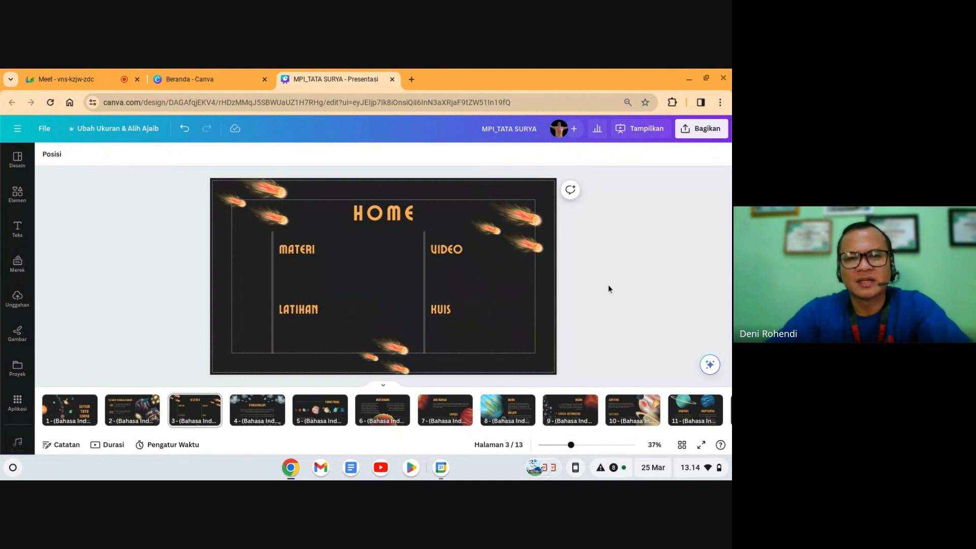
Step: Duplicate the KUIS label below itself and rename the copy PENGEMBANG
{"action": "left_click", "coordinate": [475, 311]}
{"action": "left_click_drag", "start_coordinate": [474, 312], "coordinate": [471, 341]}
{"action": "double_click", "coordinate": [470, 338]}
{"action": "type", "text": "PENGM"}
{"action": "key", "text": "BackSpace"}
{"action": "type", "text": "EMBANG"}
{"action": "left_click", "coordinate": [572, 318]}
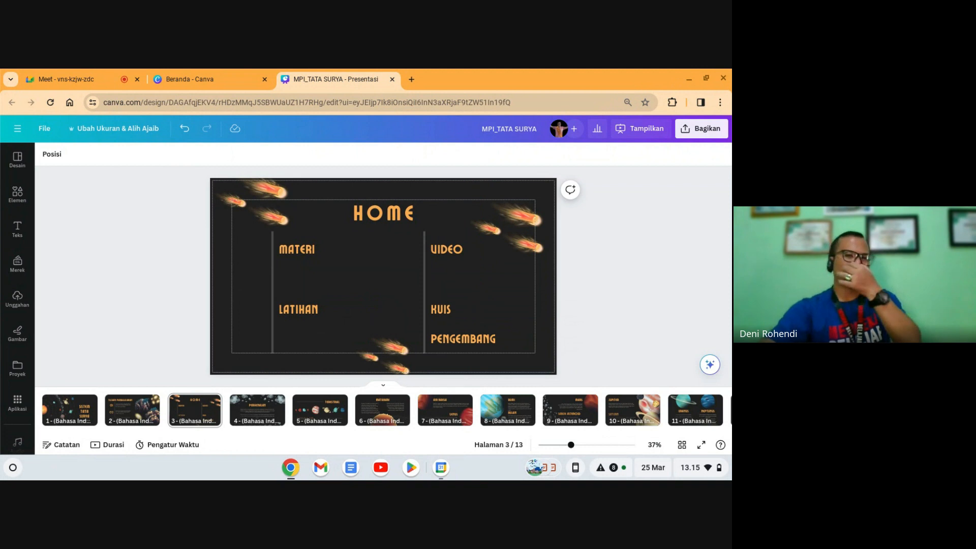
Step: Delete the left divider line and move the remaining divider to the slide centre
{"action": "left_click_drag", "start_coordinate": [265, 278], "coordinate": [255, 259]}
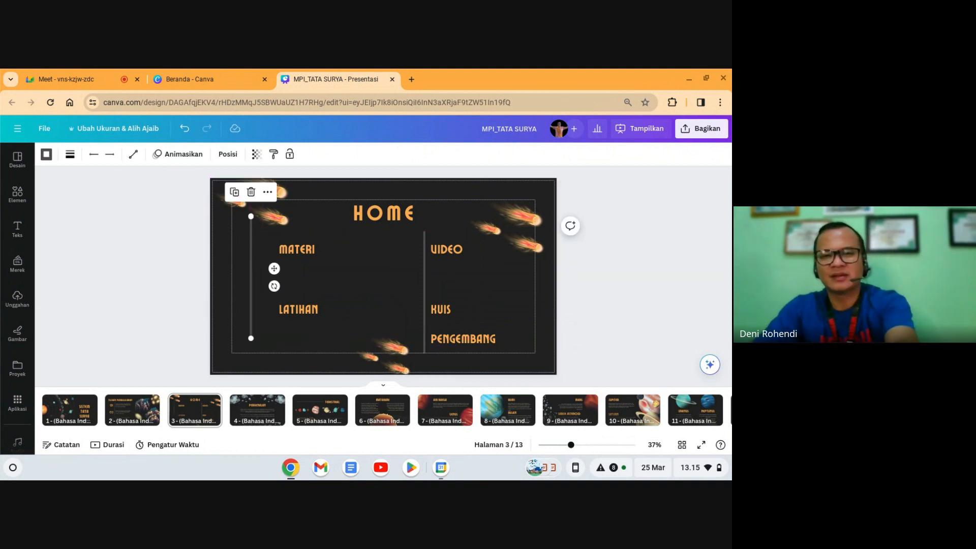
{"action": "key", "text": "Delete"}
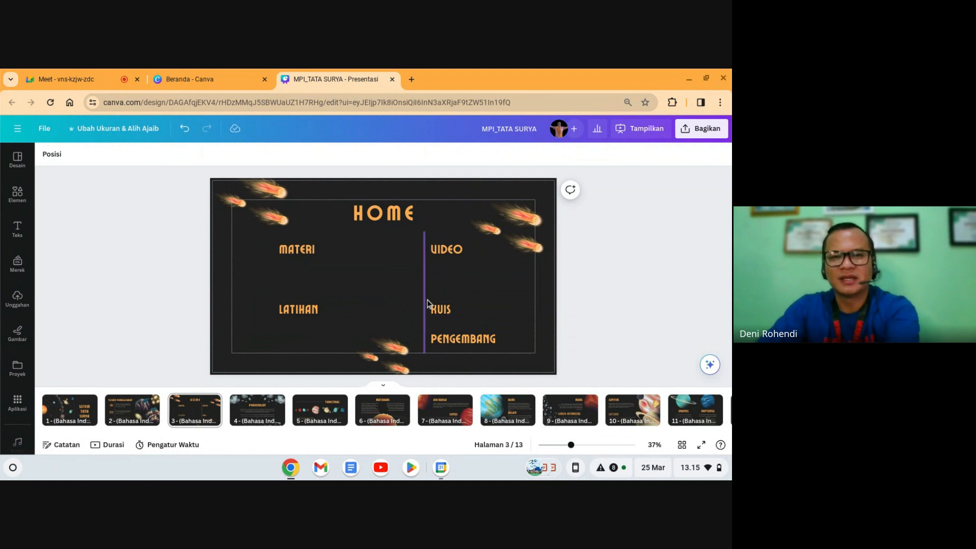
{"action": "left_click_drag", "start_coordinate": [427, 304], "coordinate": [379, 298]}
{"action": "left_click", "coordinate": [626, 313]}
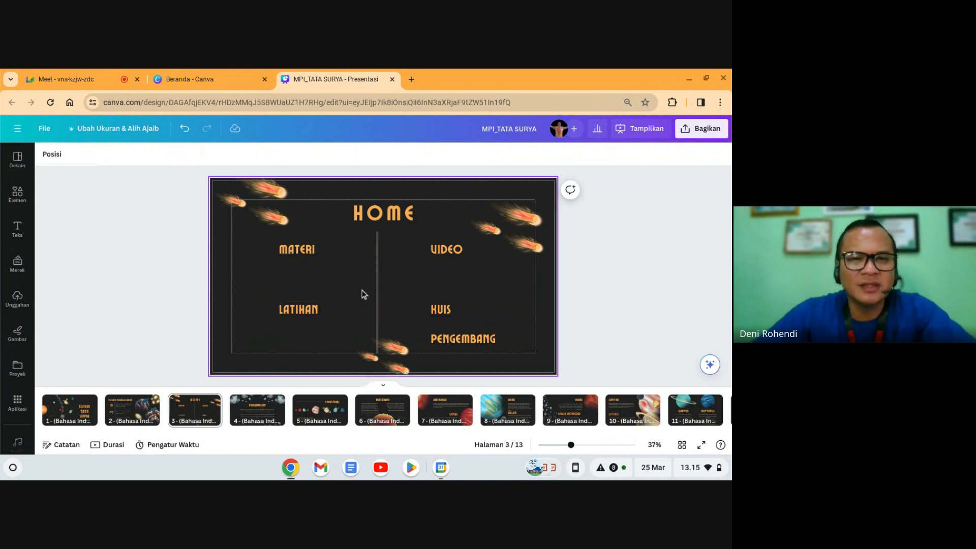
{"action": "left_click", "coordinate": [16, 193]}
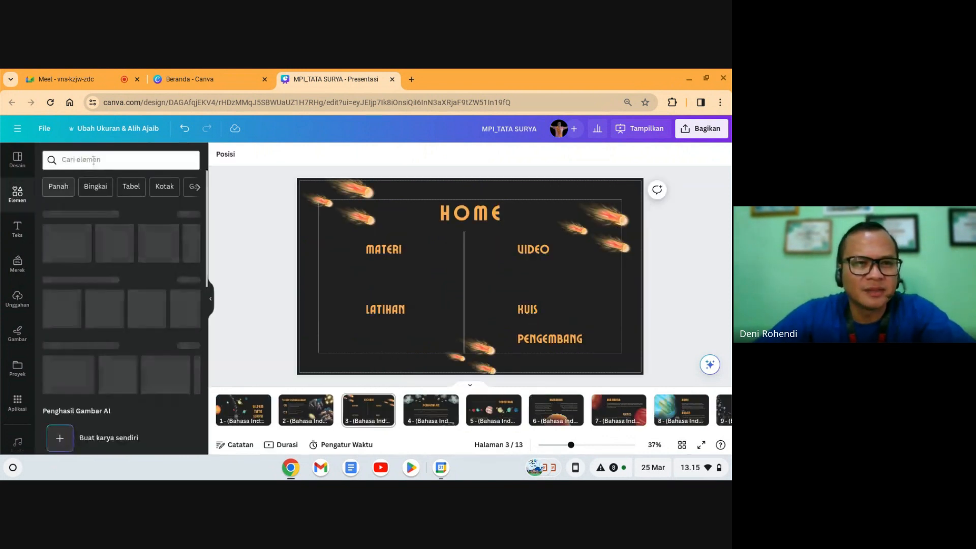
Step: Search elements for 'button', add the red button graphic, and shrink it beside MATERI
{"action": "type", "text": "butto"}
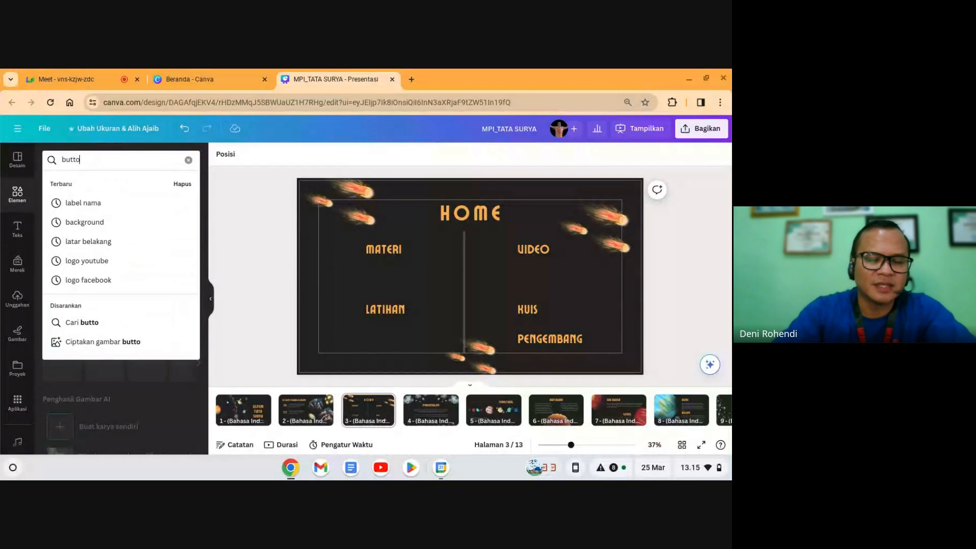
{"action": "type", "text": "n"}
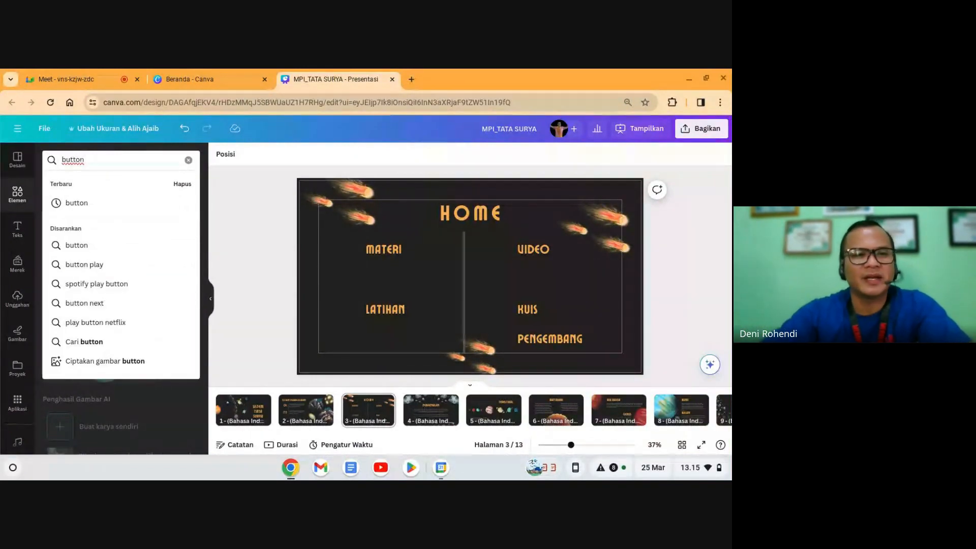
{"action": "key", "text": "Return"}
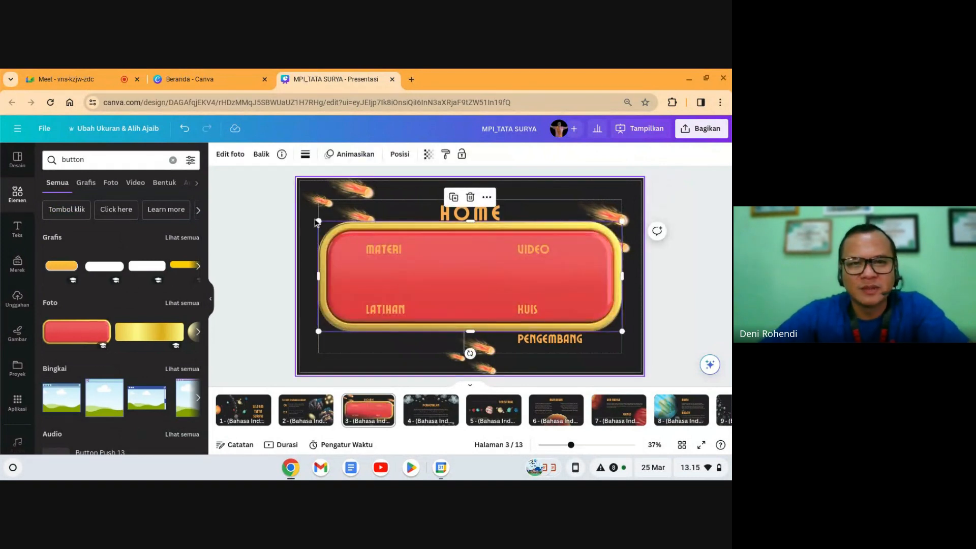
{"action": "left_click_drag", "start_coordinate": [320, 224], "coordinate": [491, 289]}
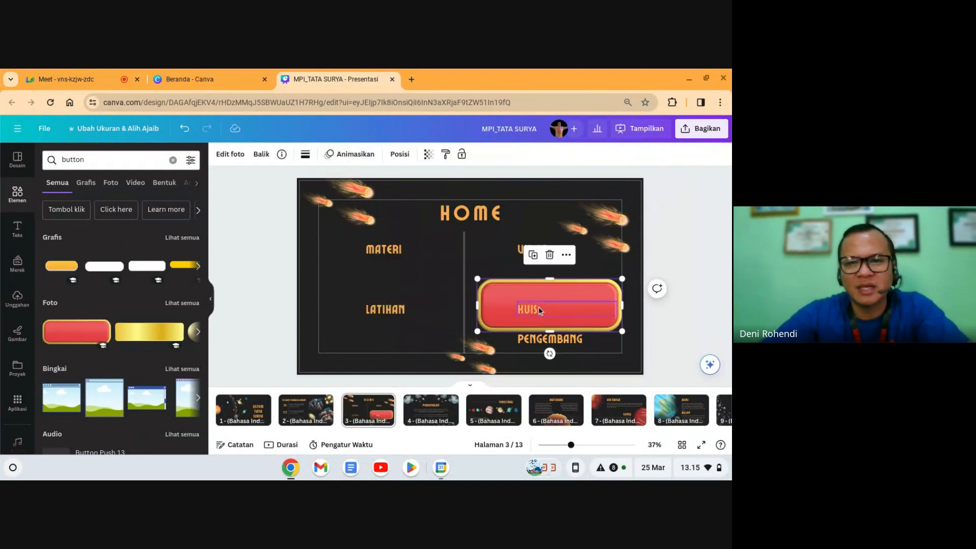
{"action": "left_click_drag", "start_coordinate": [593, 294], "coordinate": [423, 253]}
{"action": "left_click_drag", "start_coordinate": [380, 289], "coordinate": [368, 265]}
{"action": "key", "text": "ctrl+z"}
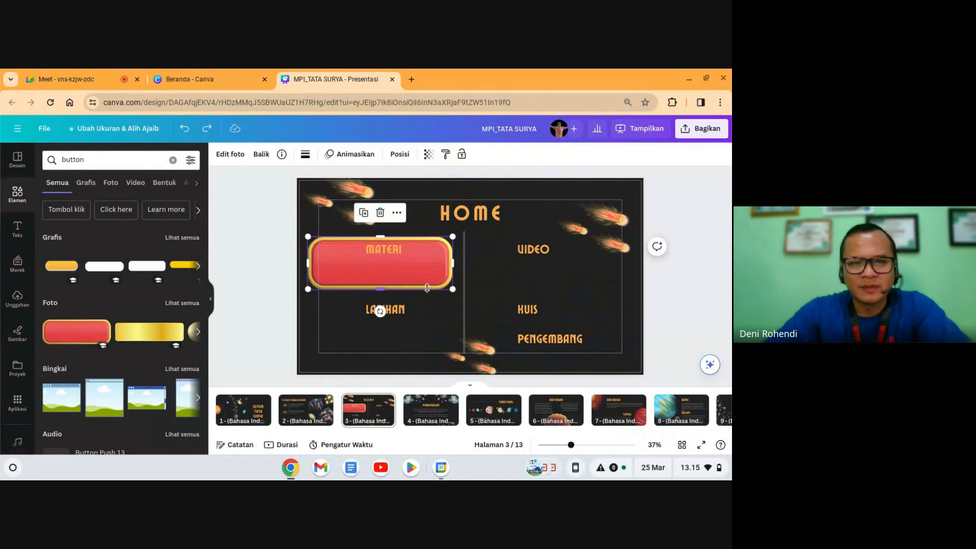
{"action": "left_click_drag", "start_coordinate": [452, 290], "coordinate": [441, 285]}
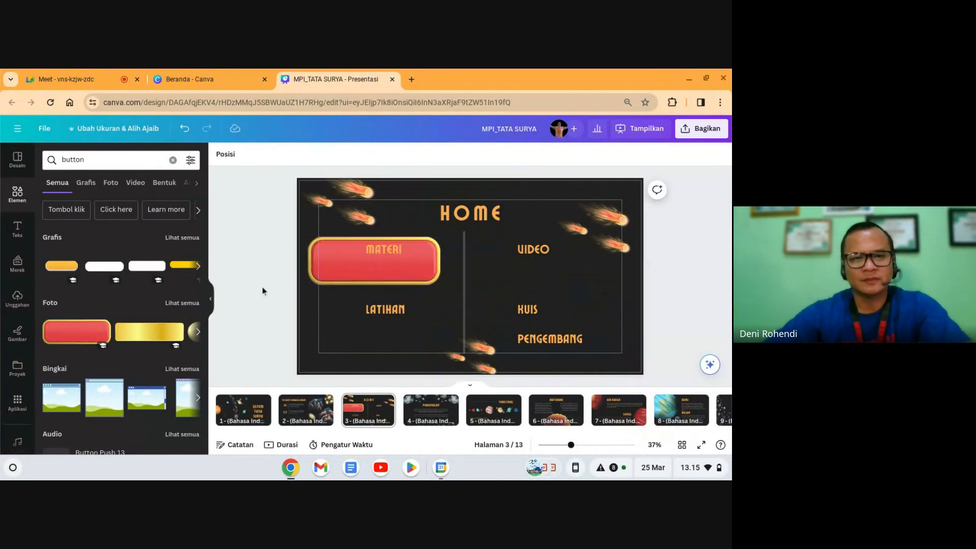
{"action": "left_click_drag", "start_coordinate": [342, 266], "coordinate": [366, 252]}
{"action": "left_click_drag", "start_coordinate": [464, 270], "coordinate": [385, 268]}
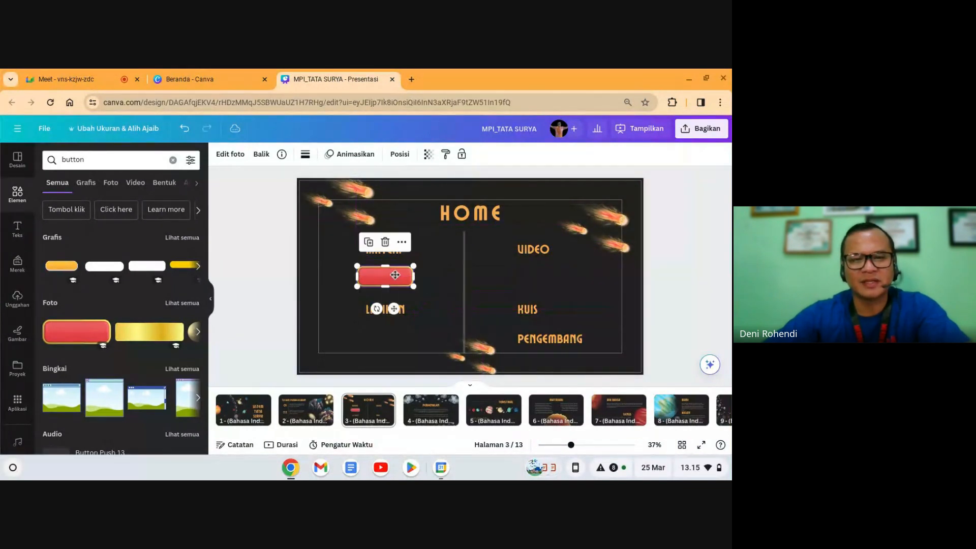
Step: Duplicate the red button, move MATERI up beside VIDEO, and place copies by MATERI and LATIHAN
{"action": "left_click", "coordinate": [718, 319]}
{"action": "left_click", "coordinate": [364, 277]}
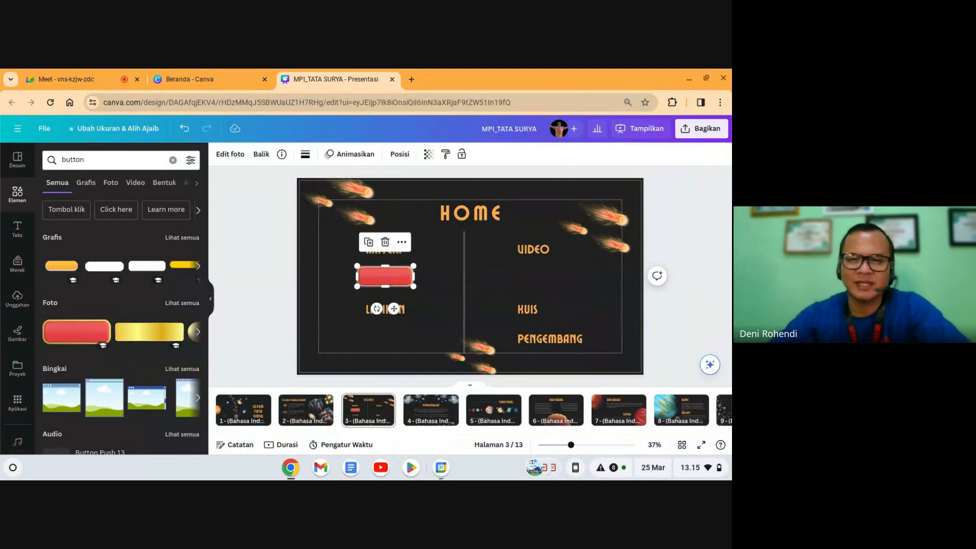
{"action": "left_click_drag", "start_coordinate": [378, 284], "coordinate": [381, 286]}
{"action": "key", "text": "ctrl+d"}
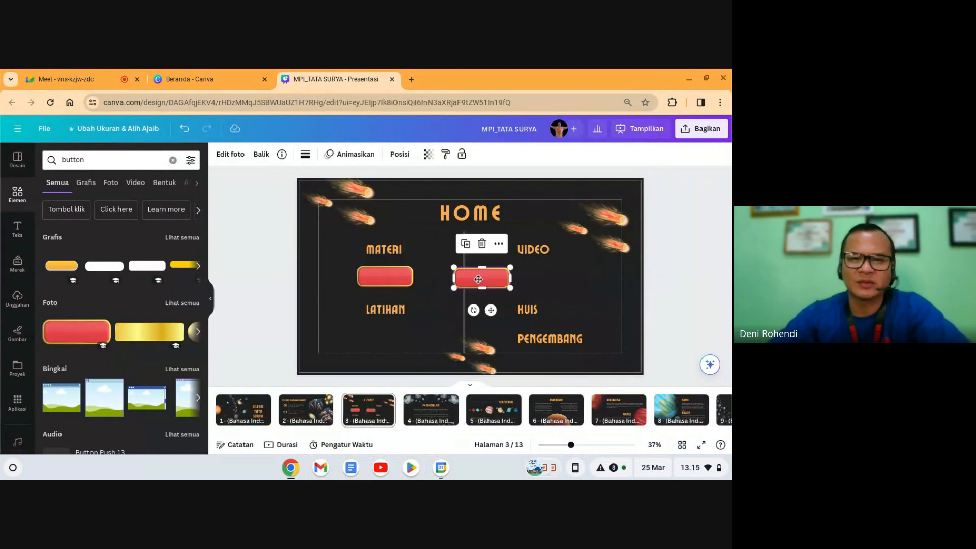
{"action": "key", "text": "ctrl+d"}
{"action": "key", "text": "ctrl+d"}
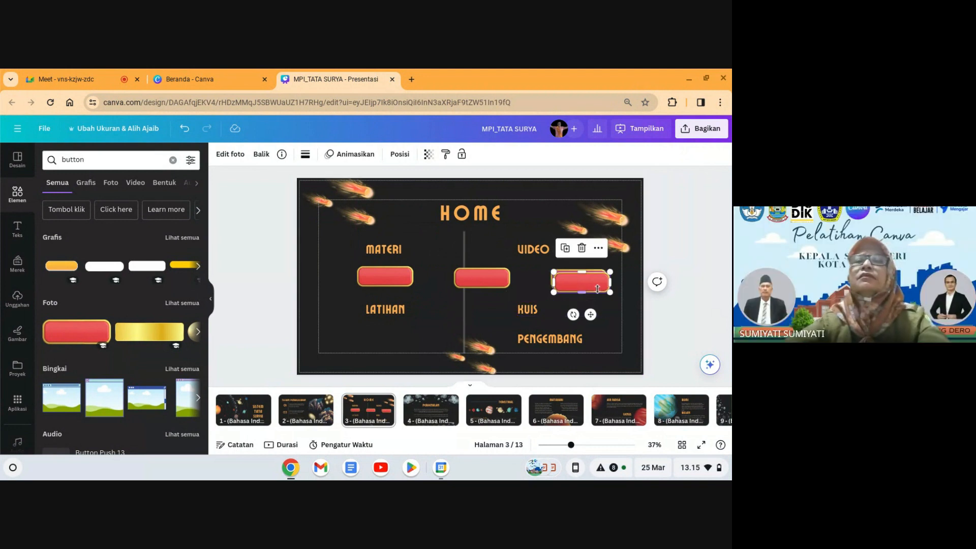
{"action": "left_click_drag", "start_coordinate": [586, 283], "coordinate": [468, 319]}
{"action": "key", "text": "ctrl+d"}
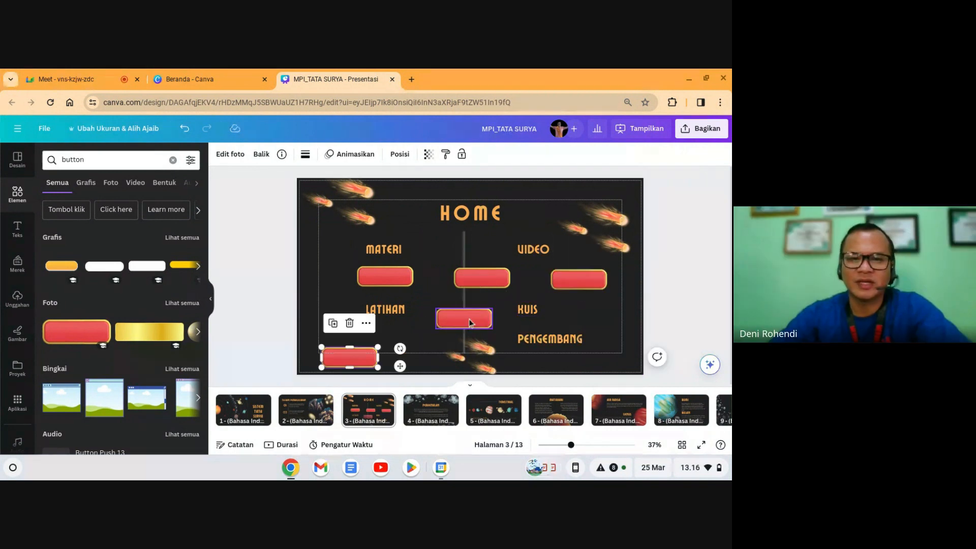
{"action": "left_click_drag", "start_coordinate": [394, 253], "coordinate": [554, 231]}
{"action": "left_click_drag", "start_coordinate": [395, 276], "coordinate": [407, 251]}
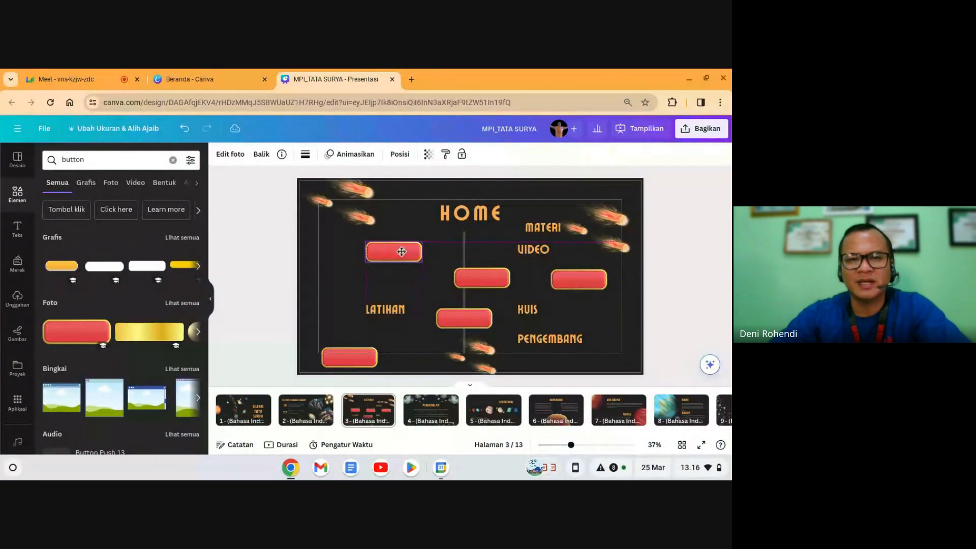
{"action": "left_click_drag", "start_coordinate": [356, 351], "coordinate": [401, 289]}
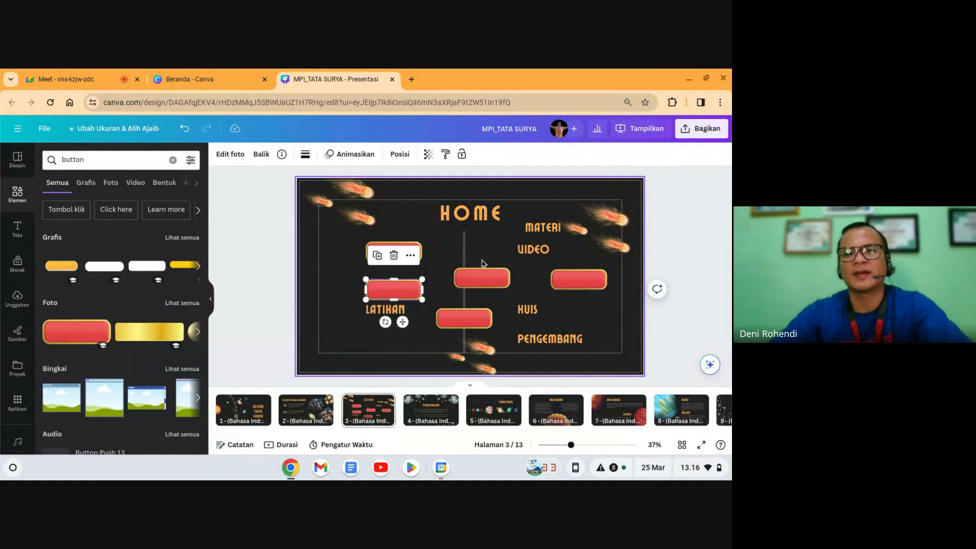
Step: Delete the central divider and place the remaining buttons beside VIDEO, KUIS and at the bottom
{"action": "left_click", "coordinate": [465, 245]}
{"action": "key", "text": "Delete"}
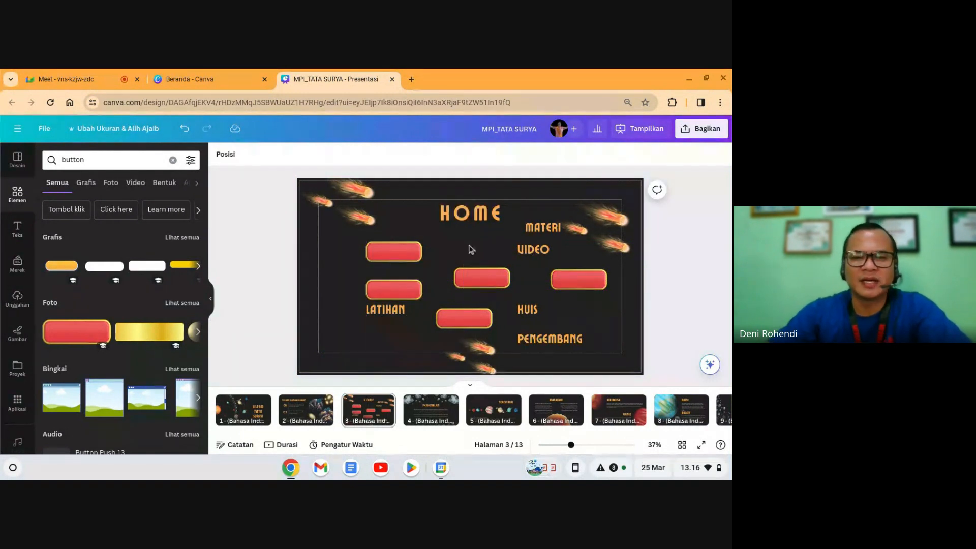
{"action": "left_click_drag", "start_coordinate": [467, 284], "coordinate": [463, 257]}
{"action": "left_click", "coordinate": [472, 321]}
{"action": "left_click_drag", "start_coordinate": [471, 321], "coordinate": [483, 289]}
{"action": "left_click", "coordinate": [564, 284]}
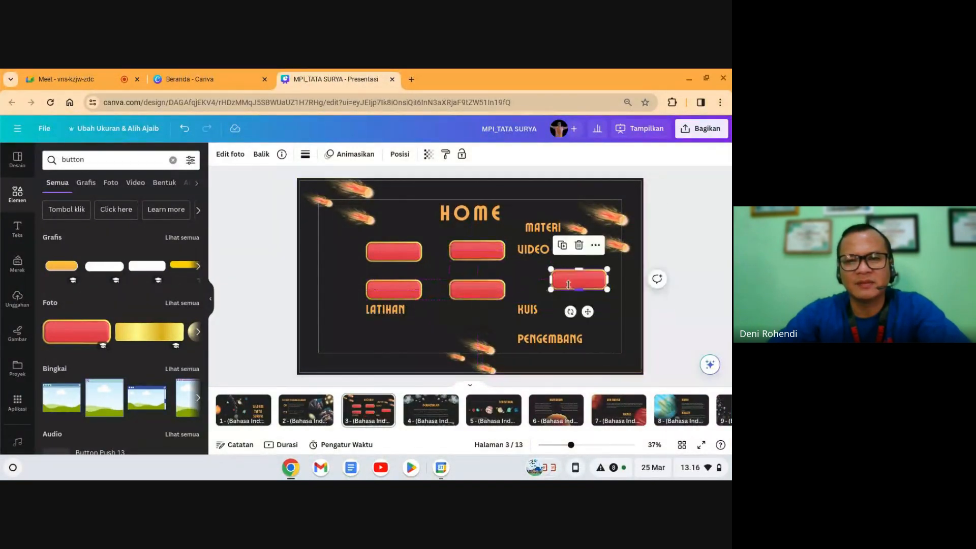
{"action": "left_click_drag", "start_coordinate": [559, 285], "coordinate": [428, 334]}
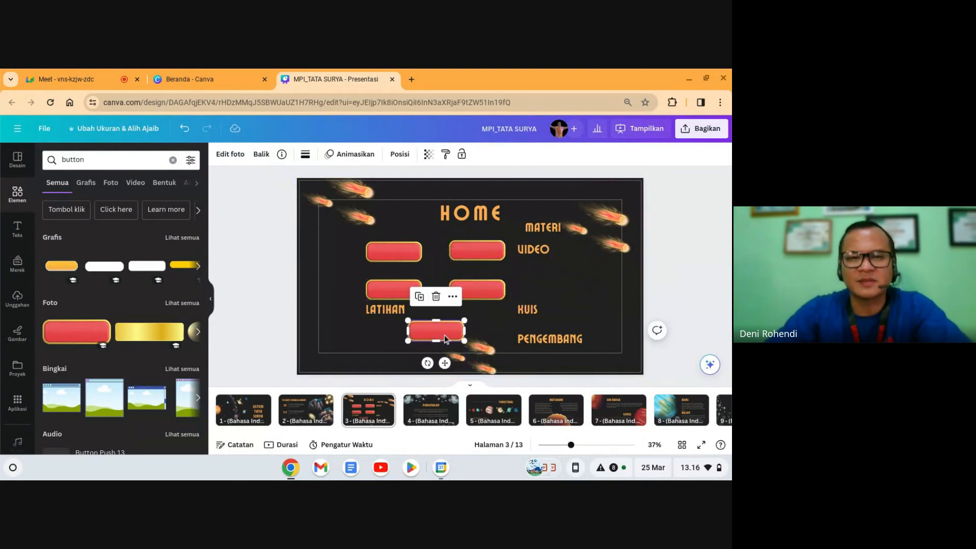
{"action": "left_click", "coordinate": [688, 304]}
Step: Fit the MATERI and LATIHAN labels to their buttons and bring LATIHAN to the front
{"action": "left_click", "coordinate": [389, 310]}
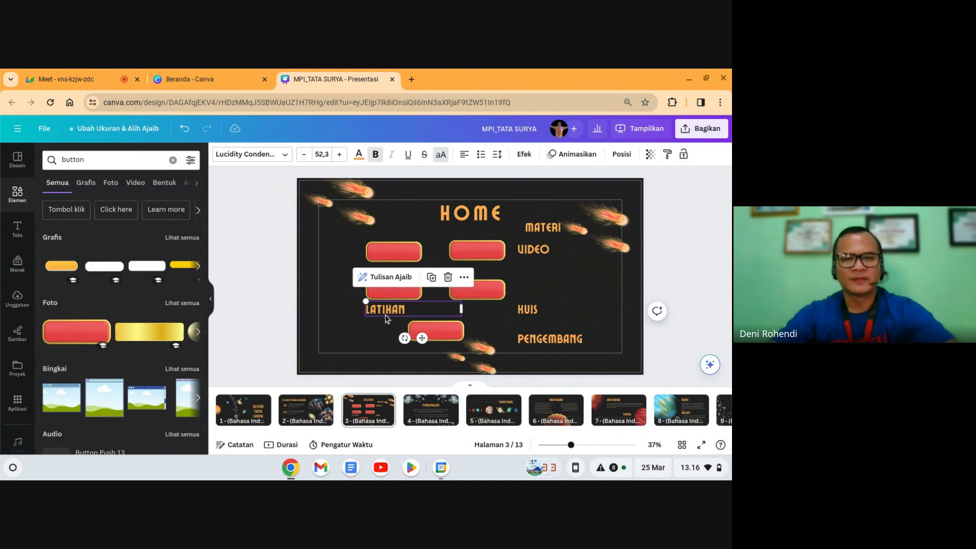
{"action": "left_click_drag", "start_coordinate": [463, 312], "coordinate": [407, 309]}
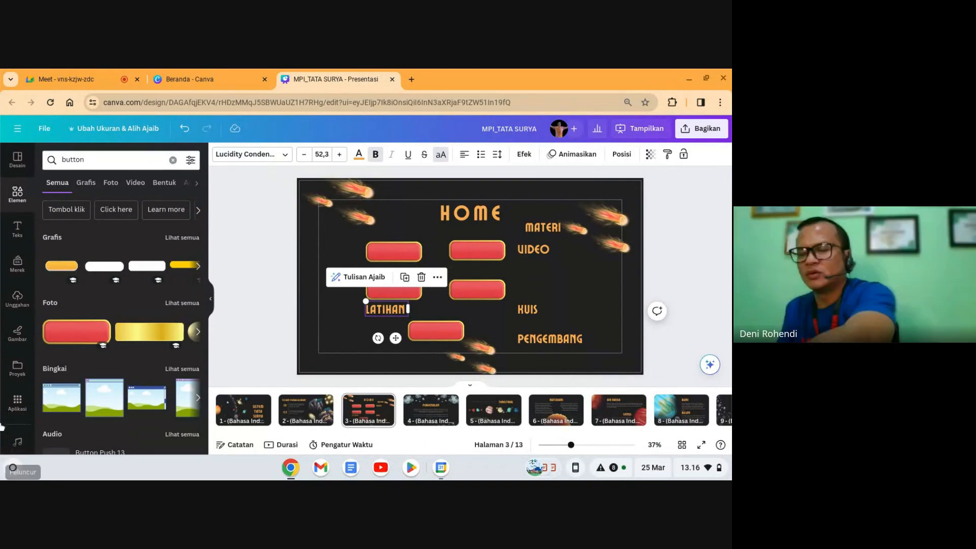
{"action": "left_click", "coordinate": [548, 234]}
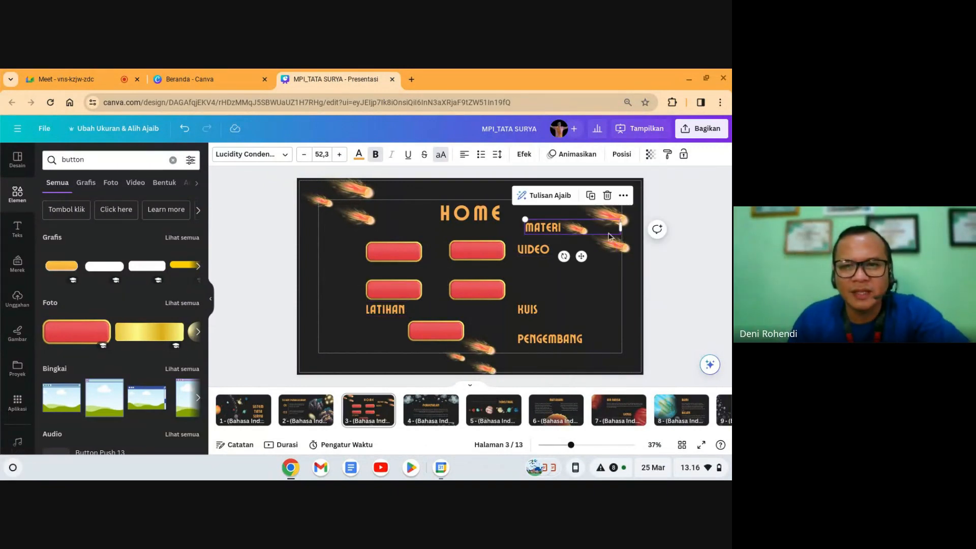
{"action": "left_click_drag", "start_coordinate": [620, 228], "coordinate": [399, 283]}
{"action": "left_click", "coordinate": [689, 295]}
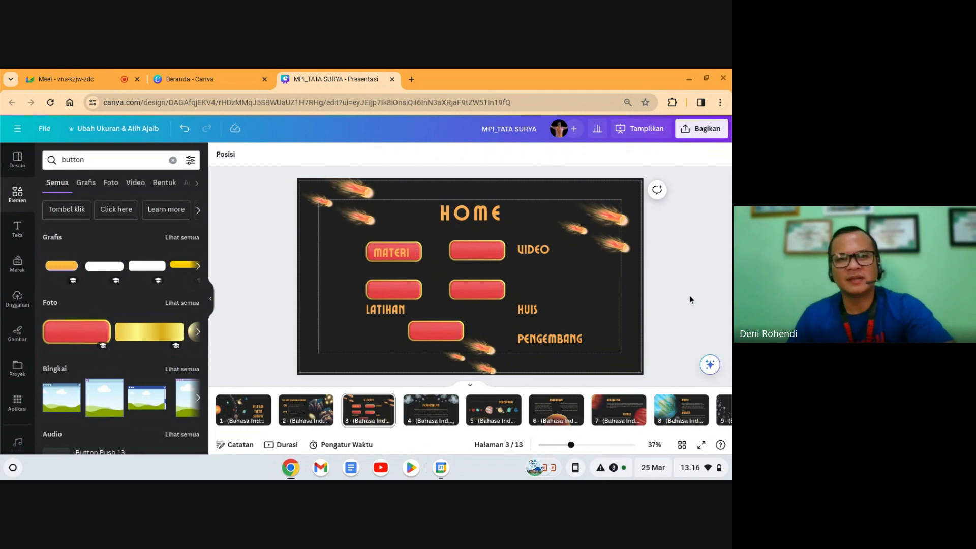
{"action": "left_click_drag", "start_coordinate": [385, 315], "coordinate": [389, 294]}
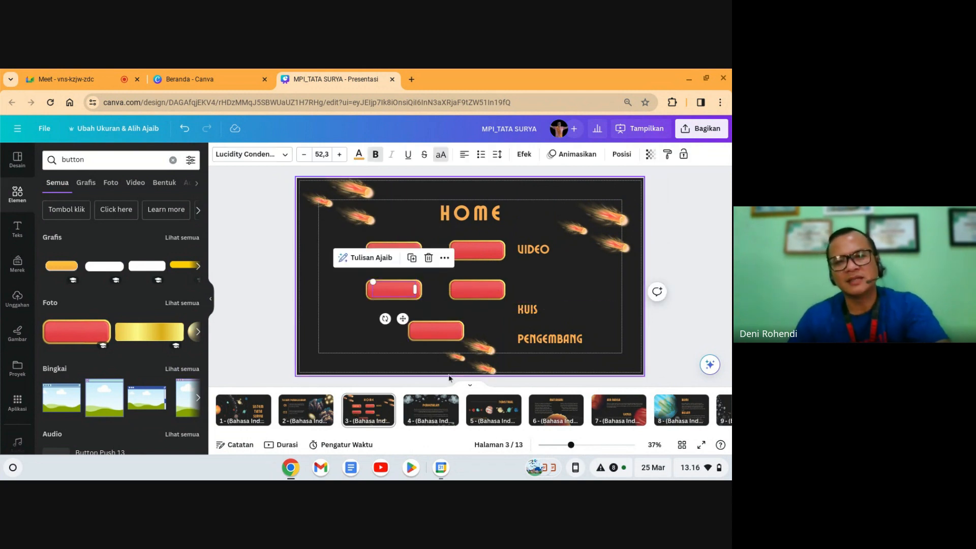
{"action": "left_click", "coordinate": [622, 156]}
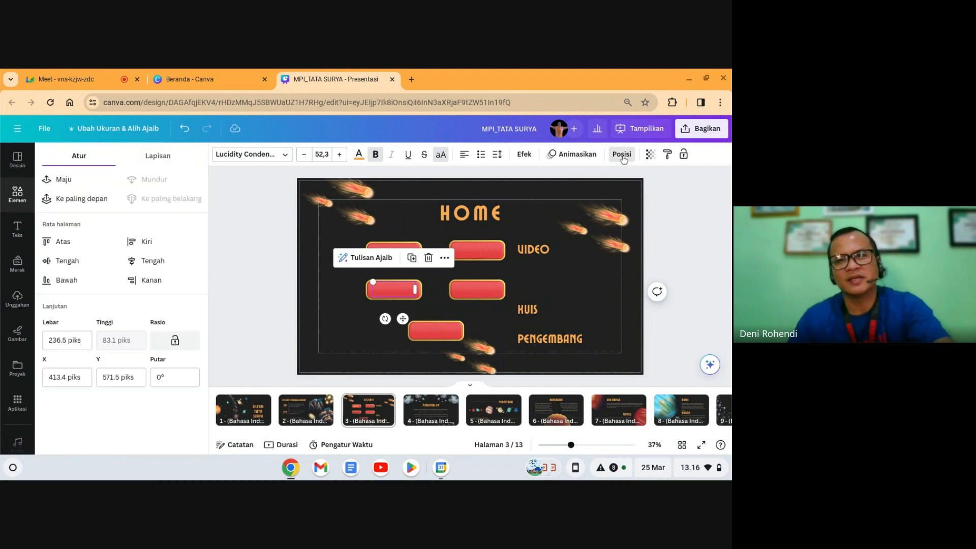
{"action": "left_click", "coordinate": [87, 200]}
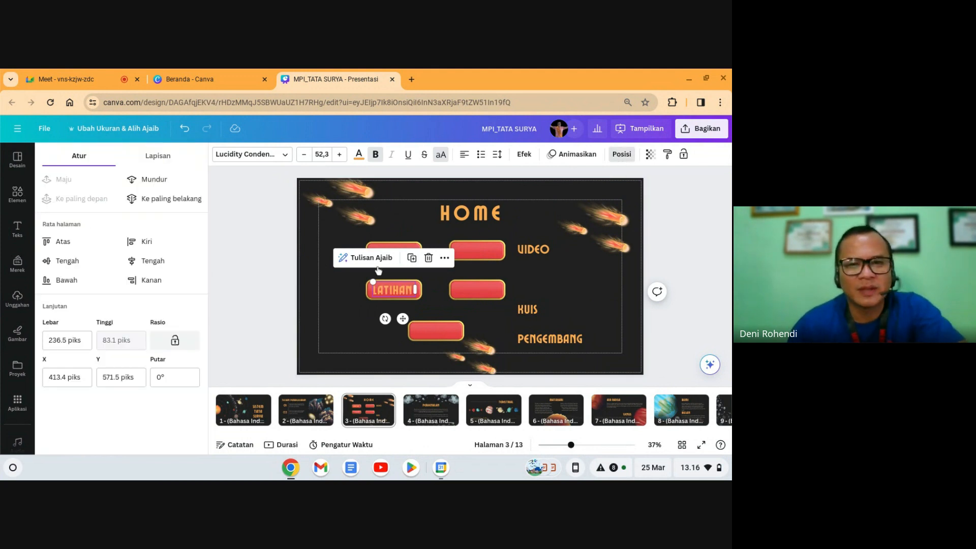
{"action": "left_click", "coordinate": [669, 265]}
Step: Narrow the VIDEO and KUIS labels, set them on their buttons, and bring each to front
{"action": "left_click_drag", "start_coordinate": [533, 251], "coordinate": [533, 255]}
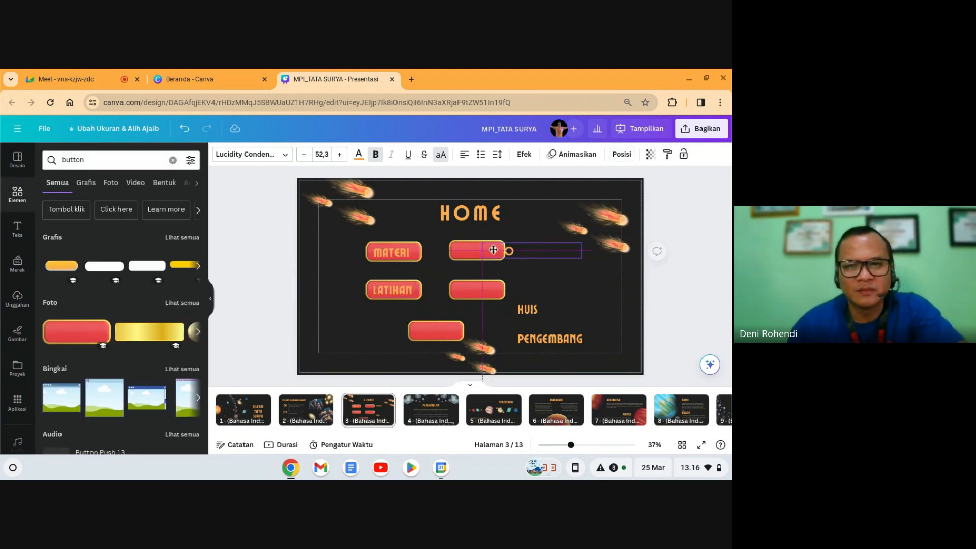
{"action": "left_click_drag", "start_coordinate": [614, 258], "coordinate": [486, 279]}
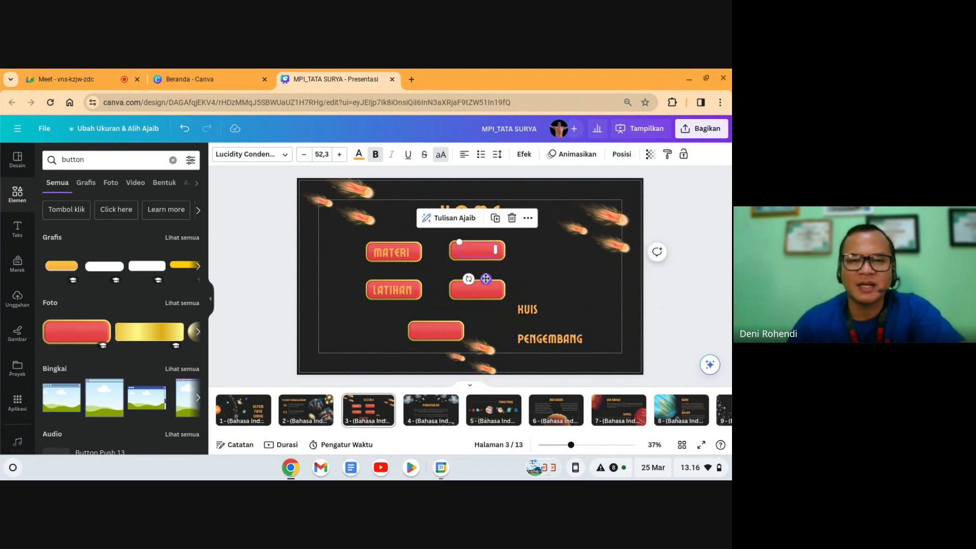
{"action": "left_click", "coordinate": [621, 154]}
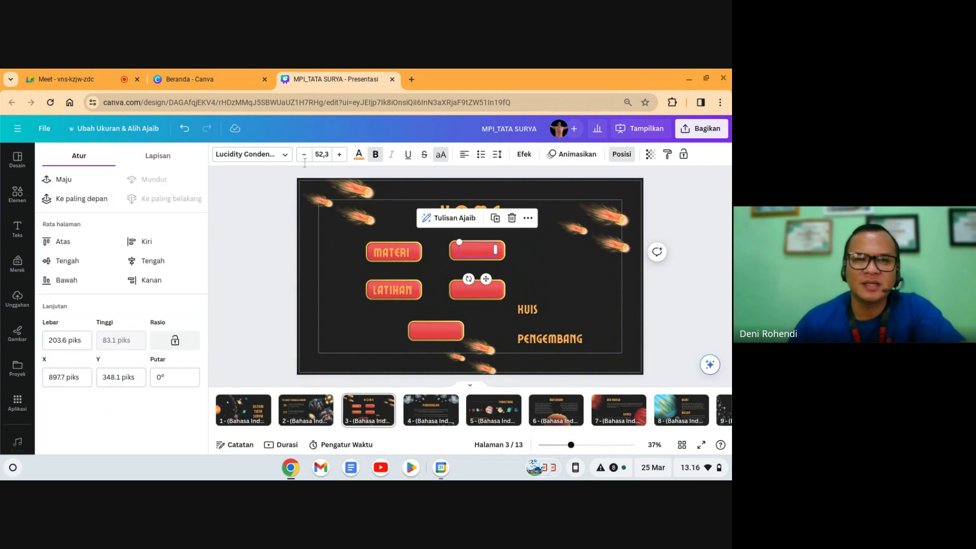
{"action": "left_click", "coordinate": [74, 202]}
{"action": "left_click", "coordinate": [681, 288]}
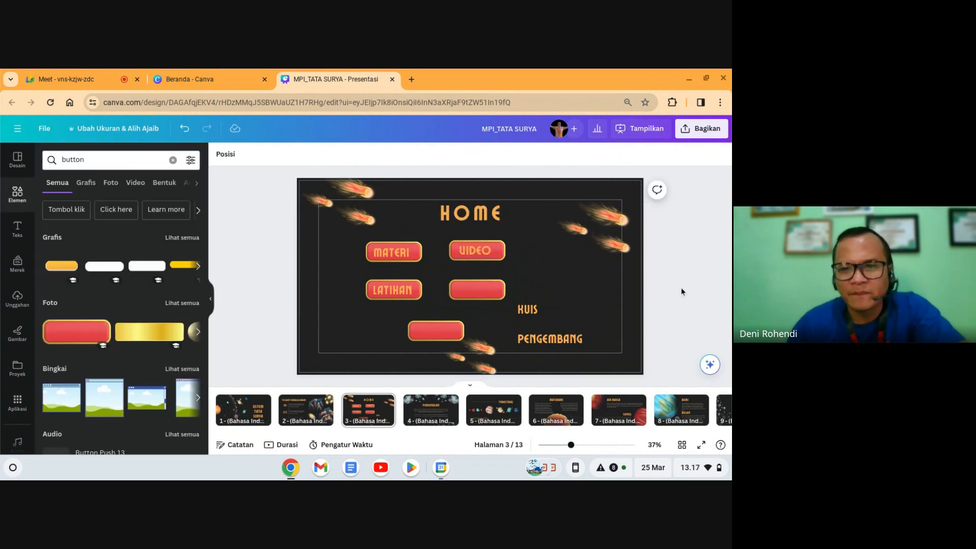
{"action": "left_click", "coordinate": [550, 309]}
{"action": "left_click_drag", "start_coordinate": [618, 309], "coordinate": [487, 316]}
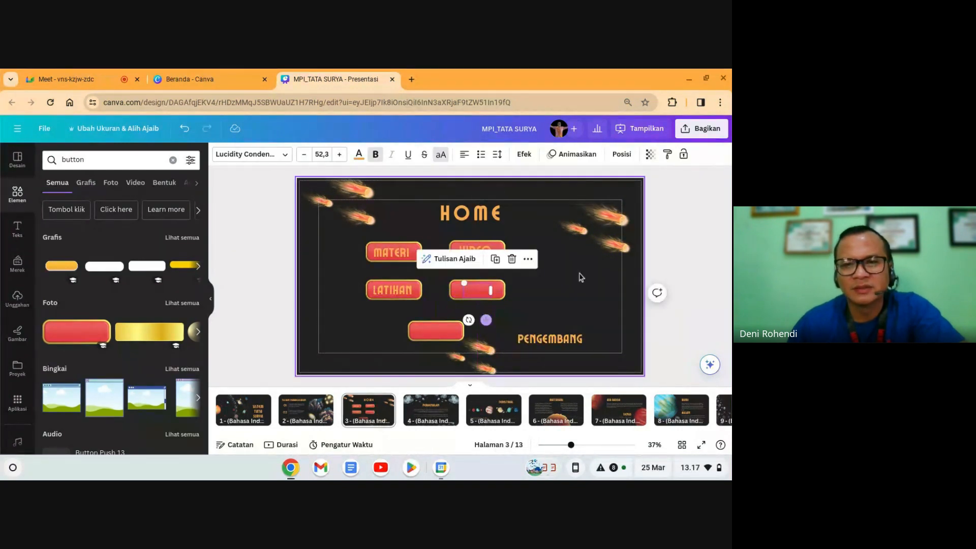
{"action": "left_click", "coordinate": [621, 154]}
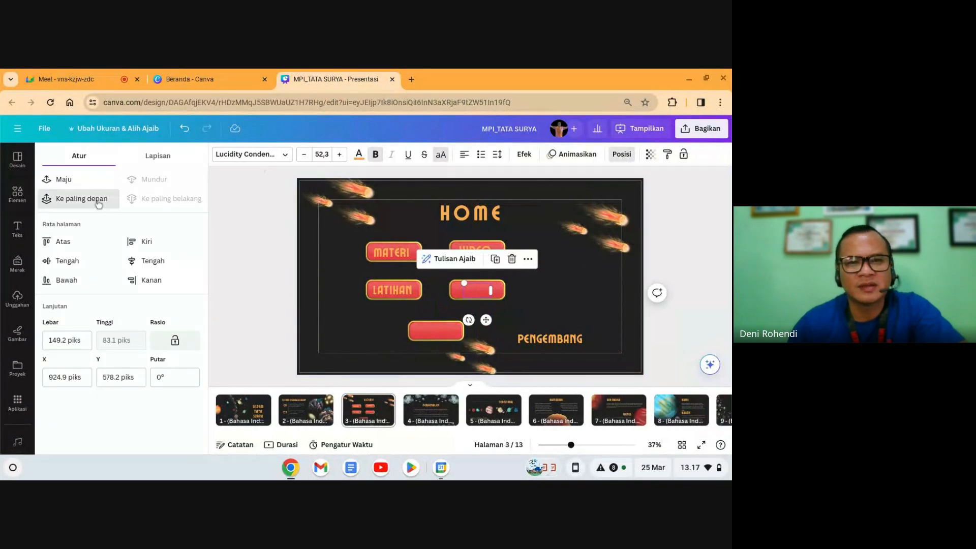
{"action": "left_click", "coordinate": [87, 199]}
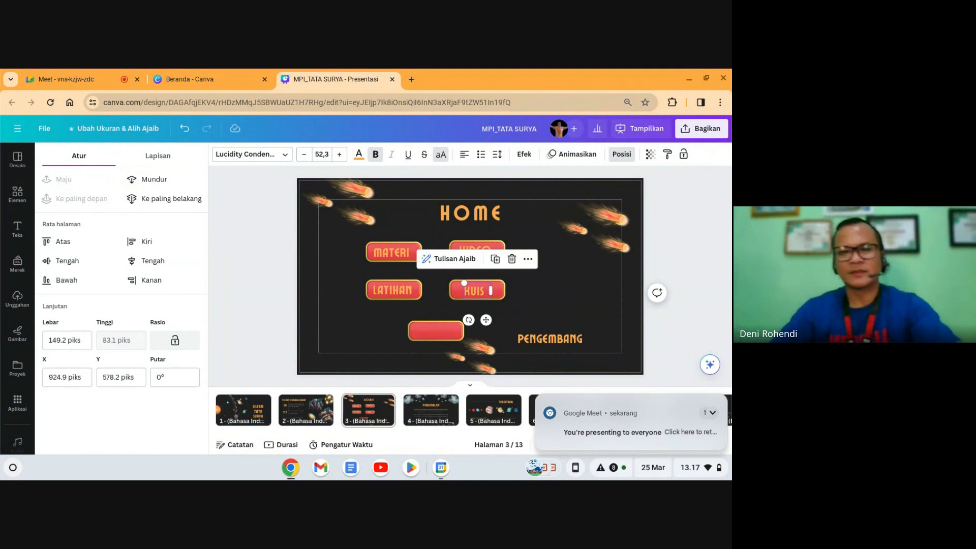
Step: Replace the PENGEMBANG text with PROFILE and position it on the bottom red button
{"action": "left_click_drag", "start_coordinate": [556, 336], "coordinate": [529, 332]}
{"action": "double_click", "coordinate": [506, 332]}
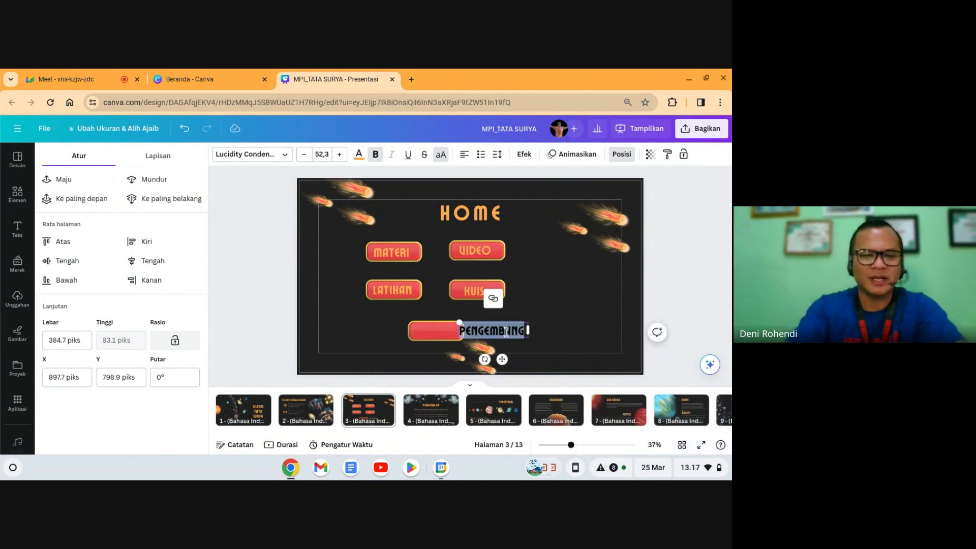
{"action": "key", "text": "BackSpace"}
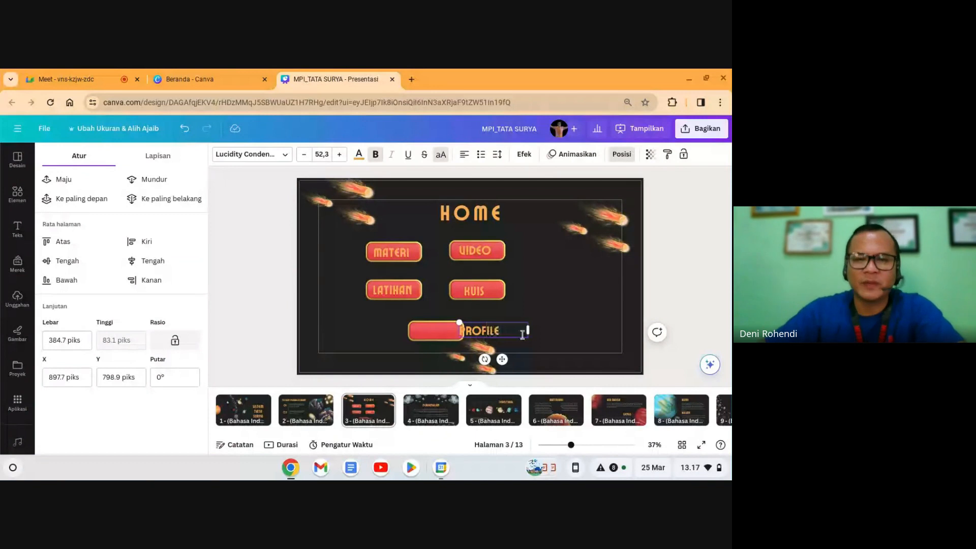
{"action": "left_click_drag", "start_coordinate": [528, 332], "coordinate": [447, 358]}
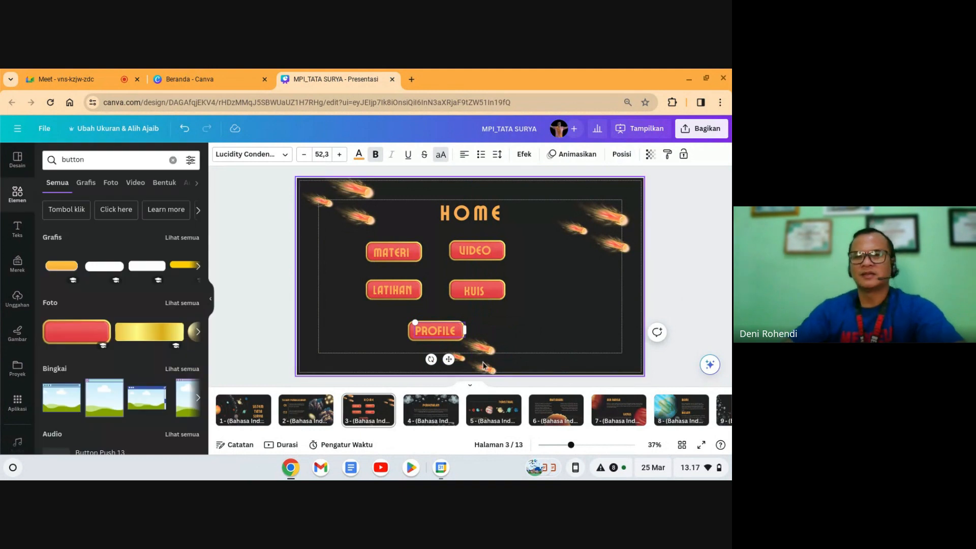
{"action": "key", "text": "Delete"}
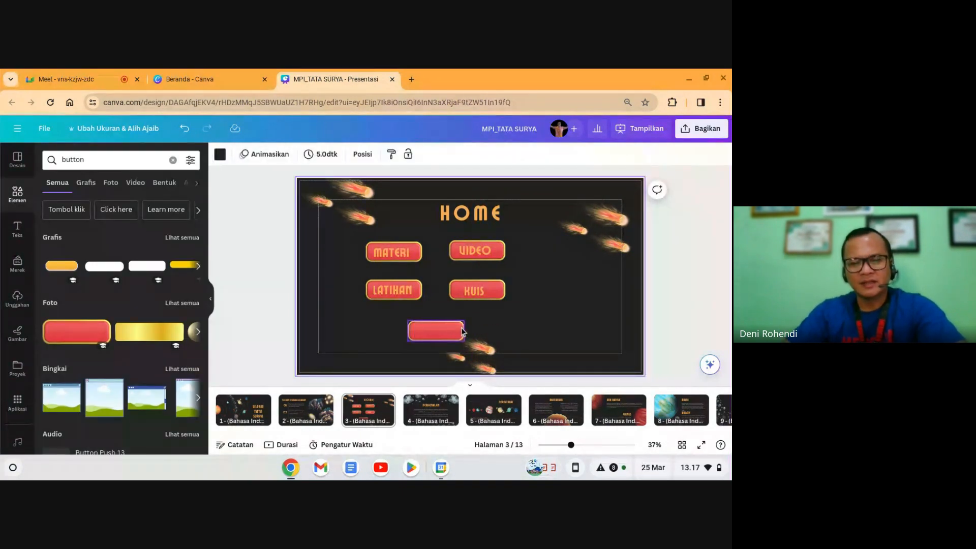
{"action": "left_click_drag", "start_coordinate": [461, 330], "coordinate": [430, 329]}
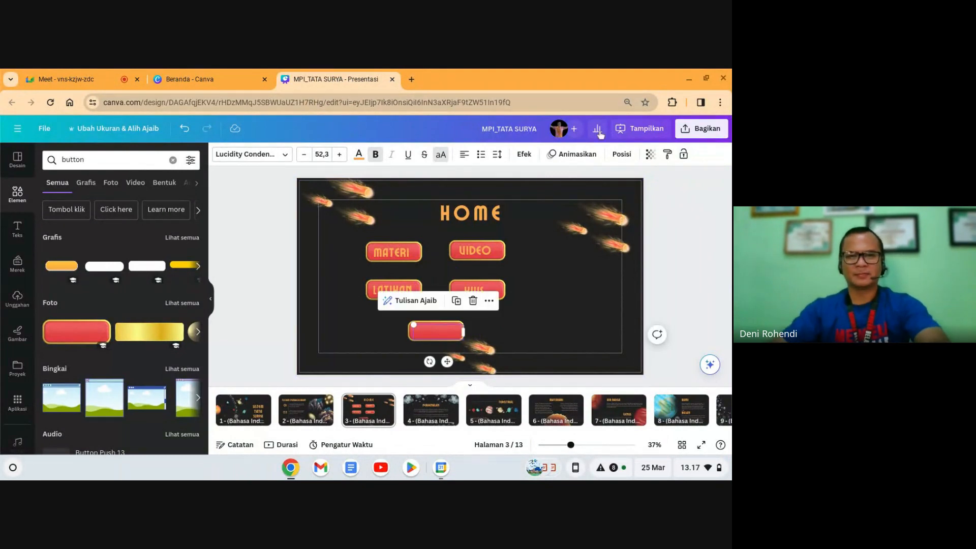
Step: Bring the PROFILE label in front of the bottom button
{"action": "left_click", "coordinate": [621, 154]}
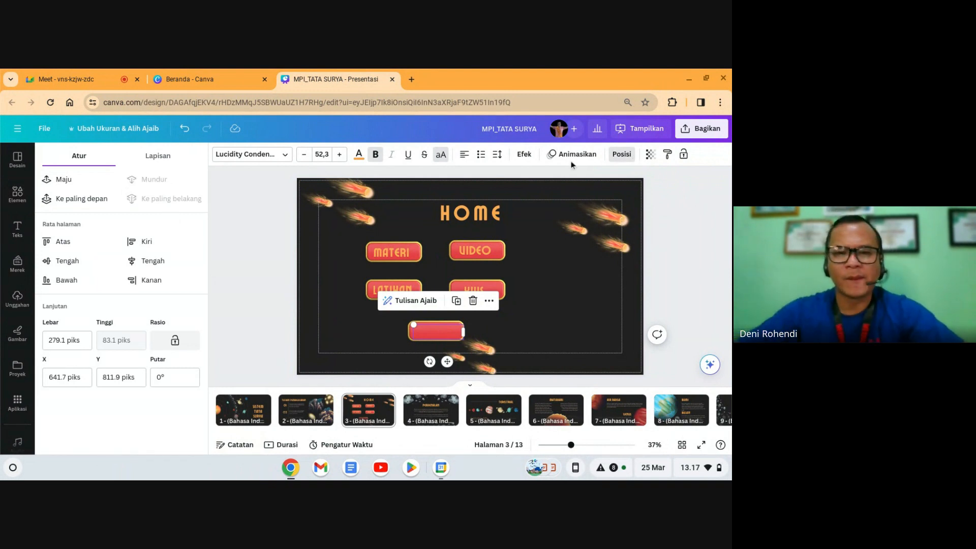
{"action": "left_click", "coordinate": [81, 200]}
{"action": "left_click", "coordinate": [677, 257]}
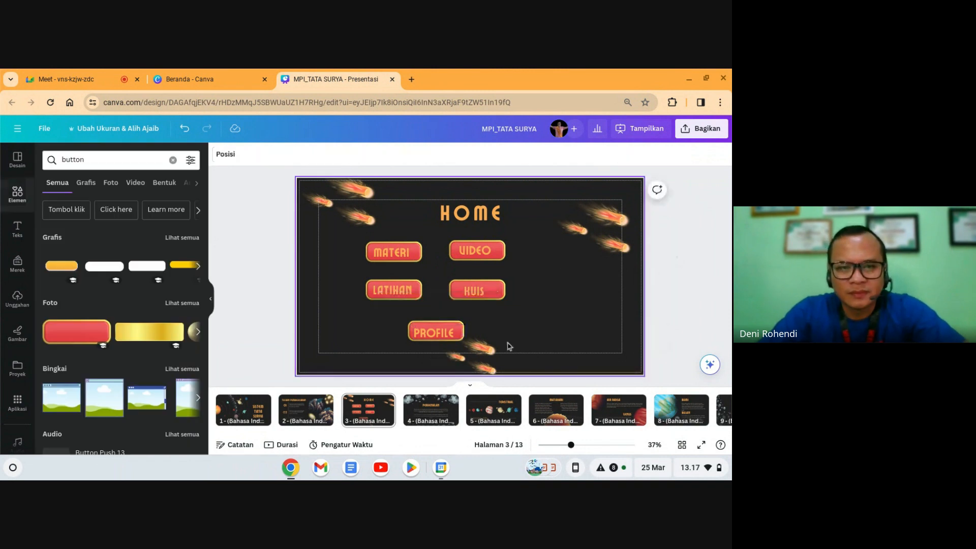
{"action": "left_click", "coordinate": [431, 335]}
{"action": "key", "text": "Escape"}
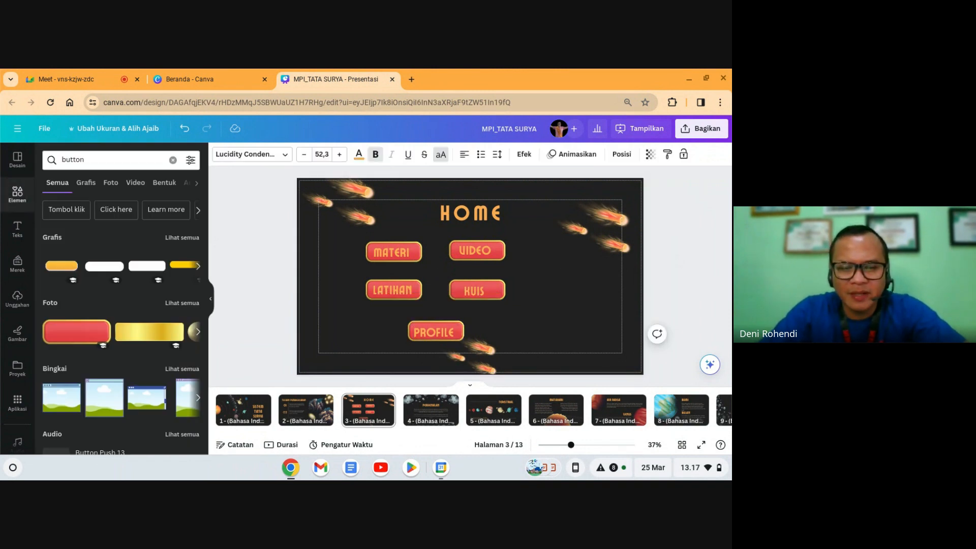
{"action": "left_click", "coordinate": [442, 332]}
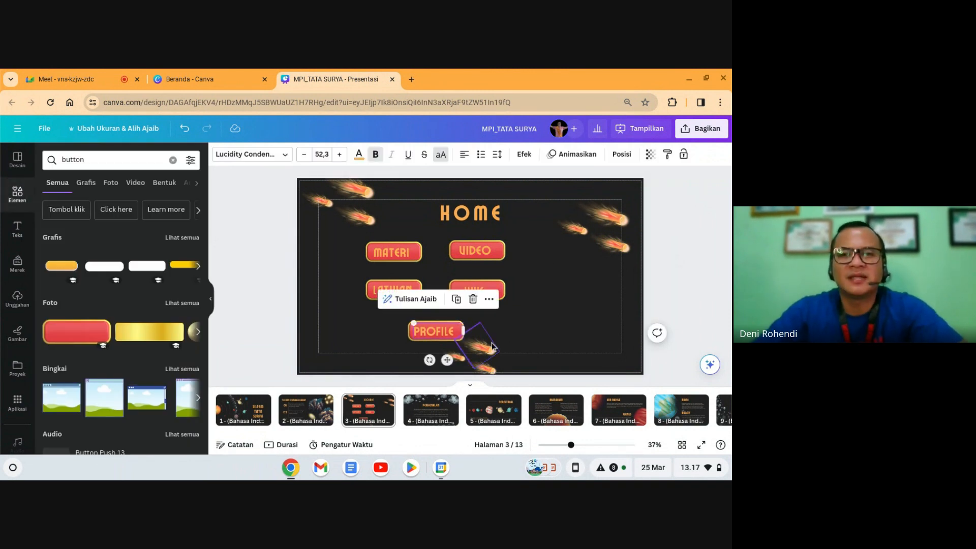
{"action": "left_click", "coordinate": [373, 222]}
Step: Lock the HOME title together with the meteors on the left
{"action": "left_click", "coordinate": [325, 204]}
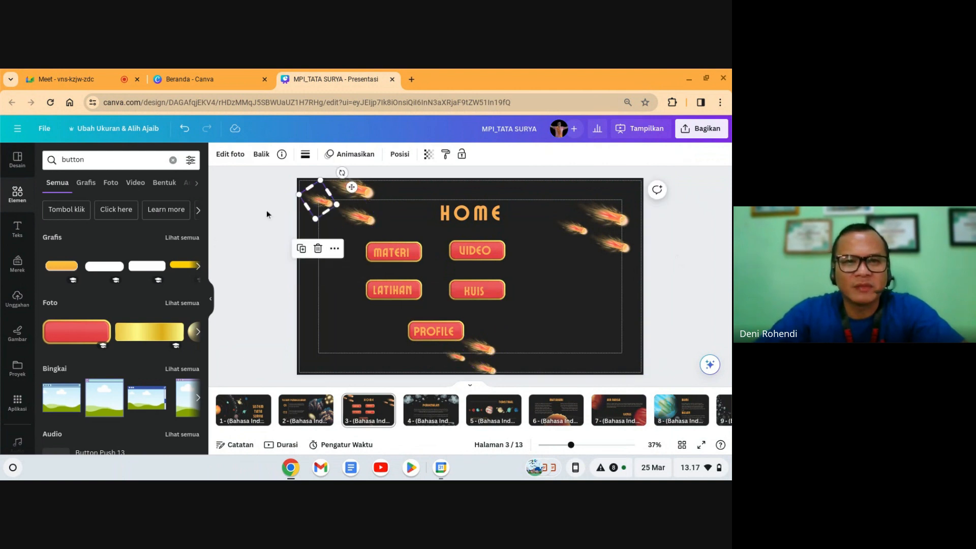
{"action": "left_click", "coordinate": [264, 215]}
{"action": "left_click_drag", "start_coordinate": [380, 223], "coordinate": [542, 176]}
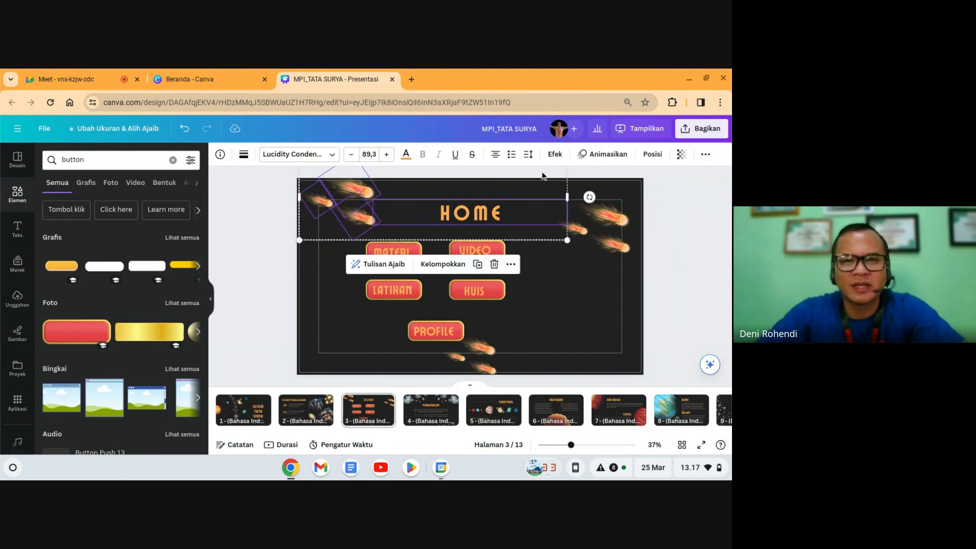
{"action": "left_click", "coordinate": [705, 154]}
{"action": "left_click", "coordinate": [700, 179]}
Step: Lock the three upper-right meteors and the meteors below PROFILE, then select all five buttons
{"action": "left_click_drag", "start_coordinate": [688, 265], "coordinate": [586, 222]}
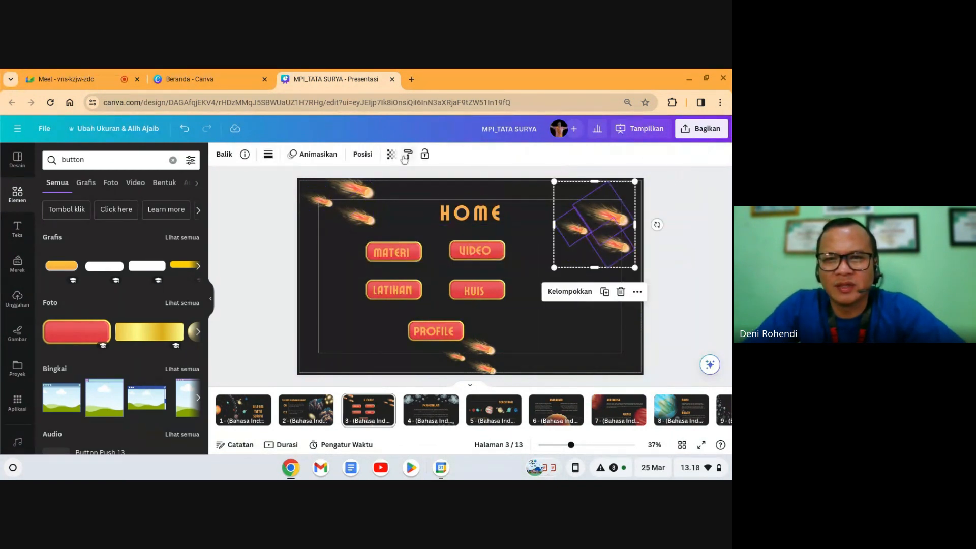
{"action": "left_click", "coordinate": [425, 154]}
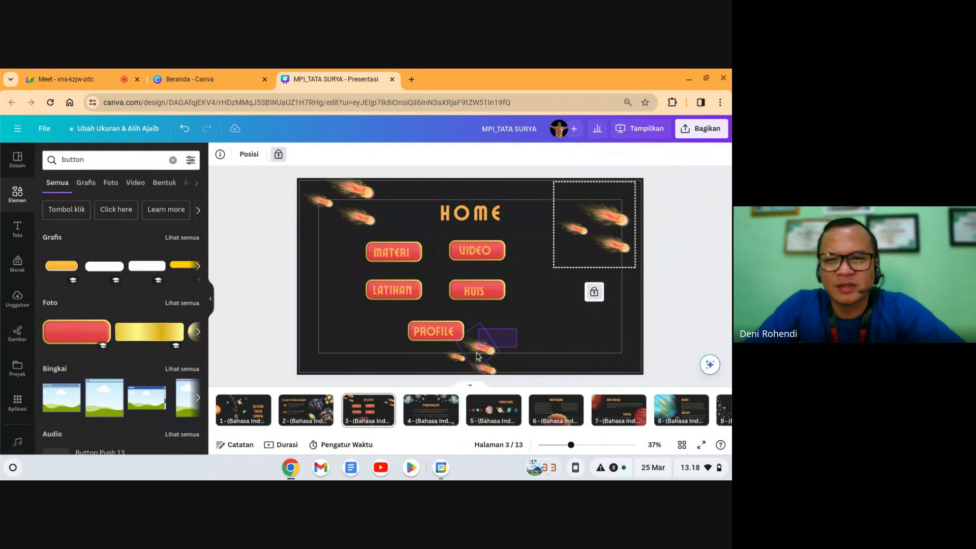
{"action": "left_click", "coordinate": [465, 365]}
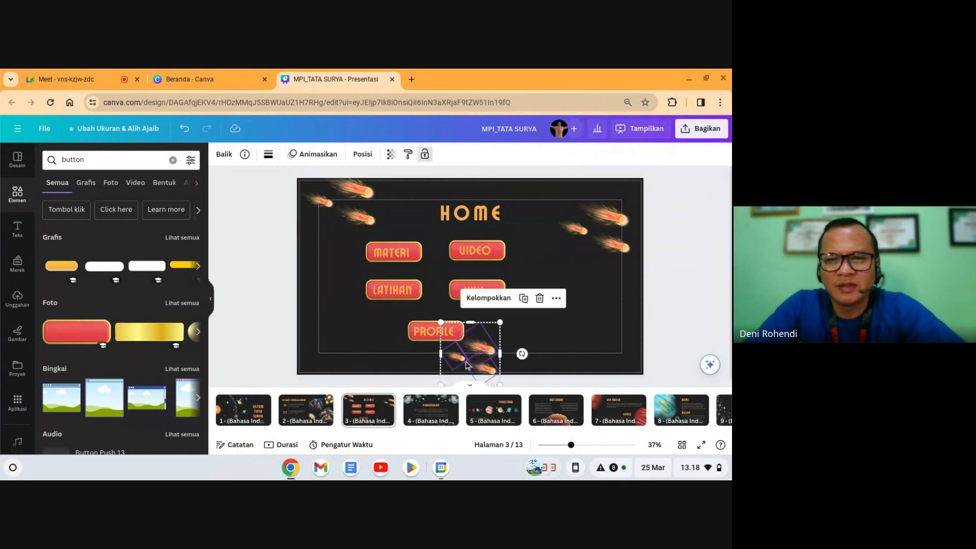
{"action": "left_click", "coordinate": [424, 155]}
{"action": "left_click", "coordinate": [350, 261]}
{"action": "left_click_drag", "start_coordinate": [348, 236], "coordinate": [491, 334]}
Step: Shift the five-button group right and enlarge it slightly
{"action": "left_click_drag", "start_coordinate": [479, 291], "coordinate": [513, 280]}
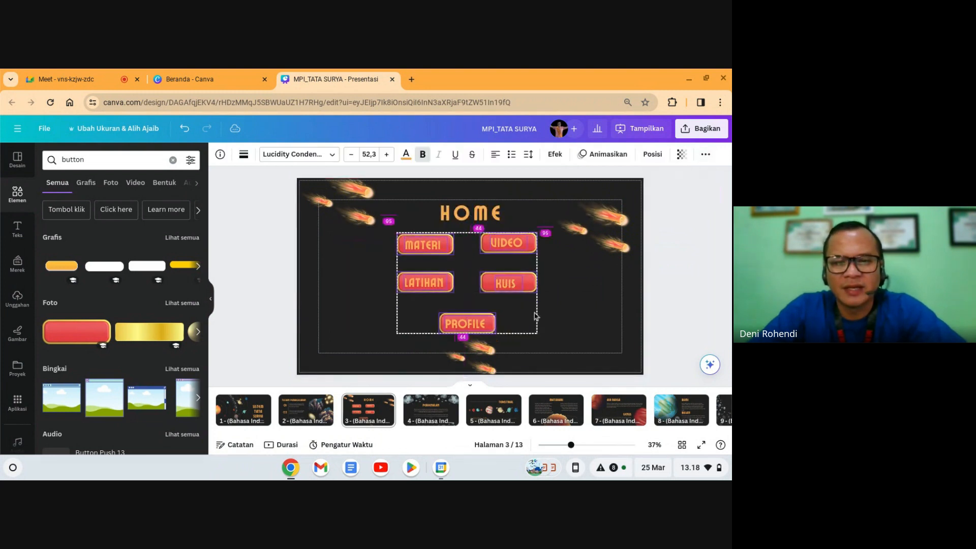
{"action": "left_click_drag", "start_coordinate": [539, 334], "coordinate": [580, 365]}
{"action": "left_click_drag", "start_coordinate": [546, 294], "coordinate": [537, 290]}
{"action": "left_click", "coordinate": [661, 300]}
Step: Raise LATIHAN and KUIS to the same height and move PROFILE up closer to them
{"action": "left_click", "coordinate": [415, 295]}
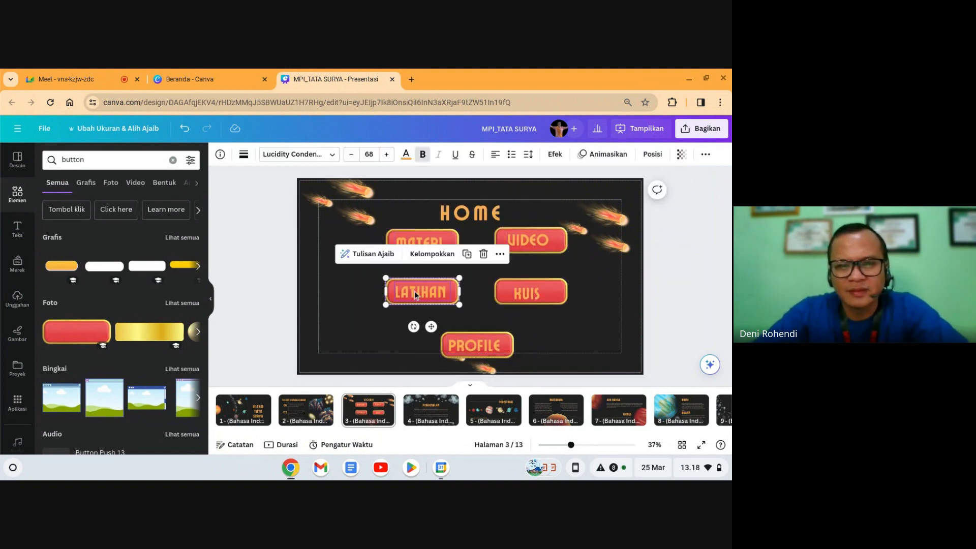
{"action": "left_click_drag", "start_coordinate": [415, 294], "coordinate": [415, 283]}
{"action": "left_click", "coordinate": [484, 300]}
{"action": "left_click", "coordinate": [543, 294]}
{"action": "left_click_drag", "start_coordinate": [543, 294], "coordinate": [543, 282]}
{"action": "left_click", "coordinate": [544, 349]}
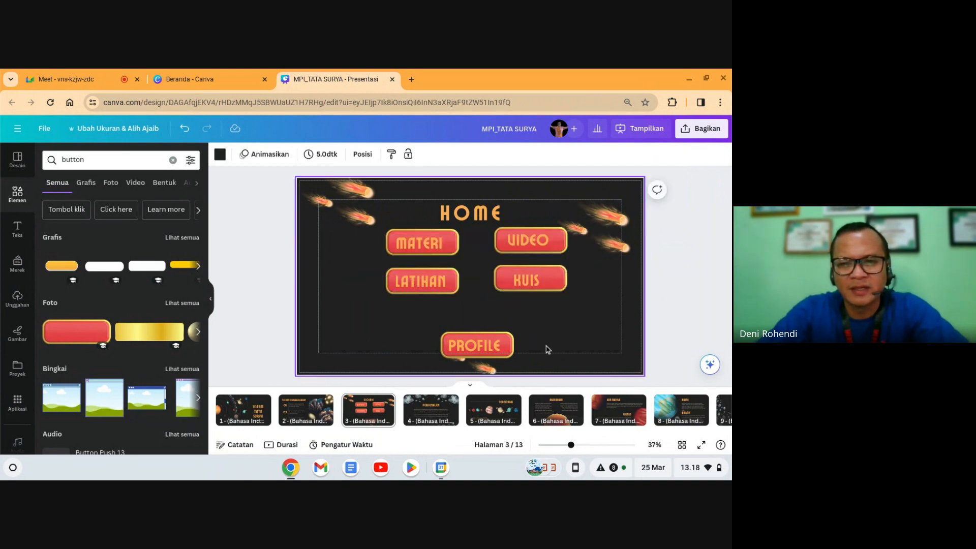
{"action": "left_click", "coordinate": [483, 341]}
{"action": "left_click_drag", "start_coordinate": [485, 339], "coordinate": [476, 317]}
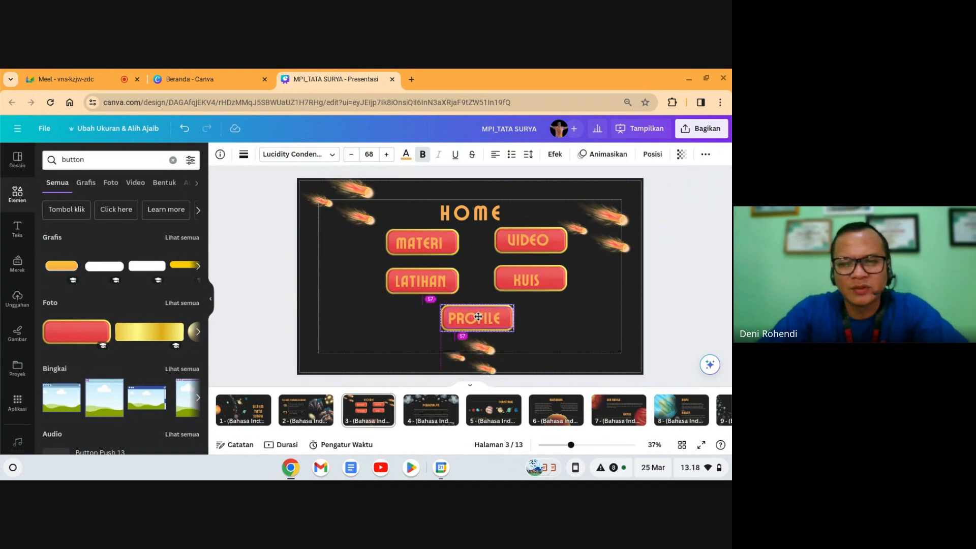
{"action": "left_click", "coordinate": [552, 325]}
Step: Enlarge the five-button group further and centre it horizontally on the slide
{"action": "left_click_drag", "start_coordinate": [365, 239], "coordinate": [534, 325]}
{"action": "mouse_move", "coordinate": [536, 288]}
{"action": "left_mouse_down"}
{"action": "mouse_move", "coordinate": [535, 307]}
{"action": "mouse_move", "coordinate": [535, 292]}
{"action": "left_mouse_up"}
{"action": "left_click_drag", "start_coordinate": [568, 335], "coordinate": [596, 351]}
{"action": "left_click_drag", "start_coordinate": [555, 294], "coordinate": [551, 291]}
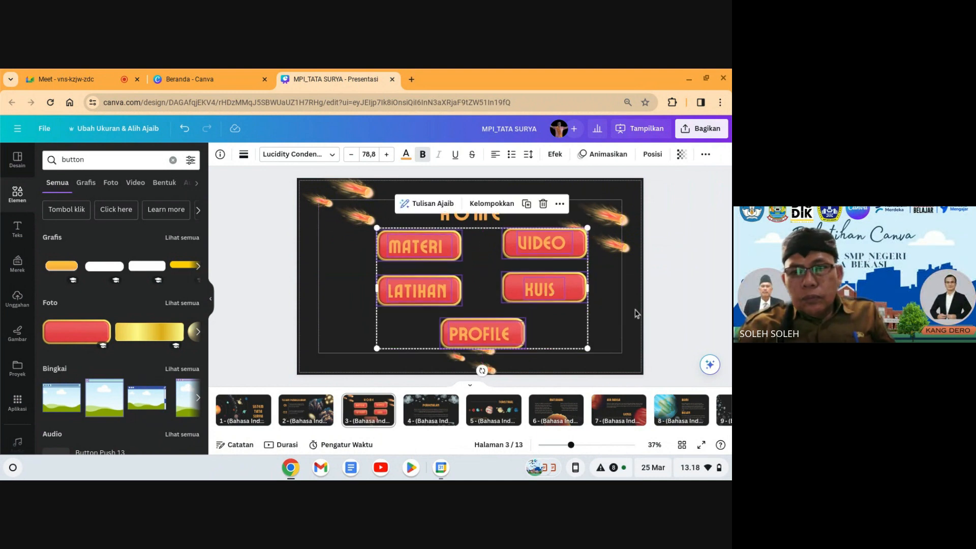
{"action": "left_click", "coordinate": [687, 310]}
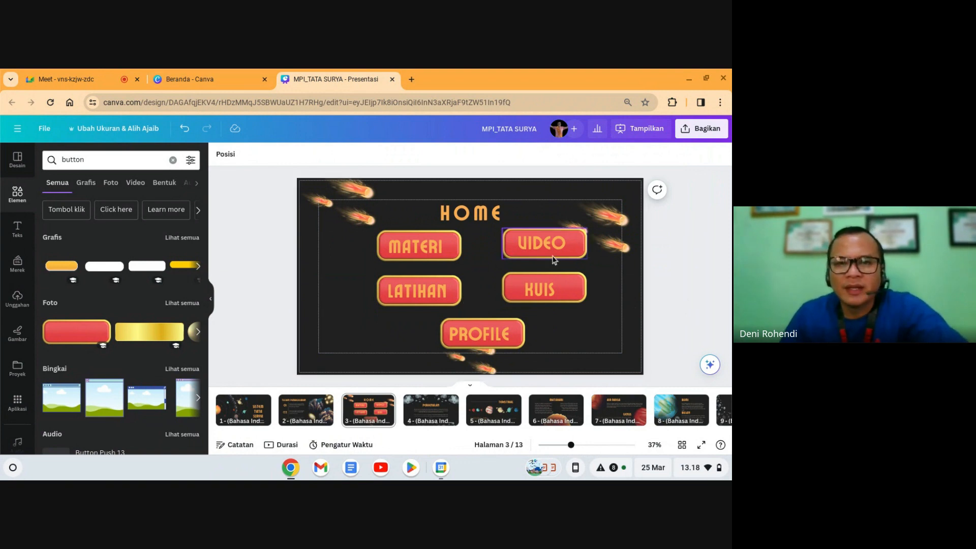
Step: Unlock the HOME title and raise its font size step by step to 111
{"action": "left_click", "coordinate": [472, 214]}
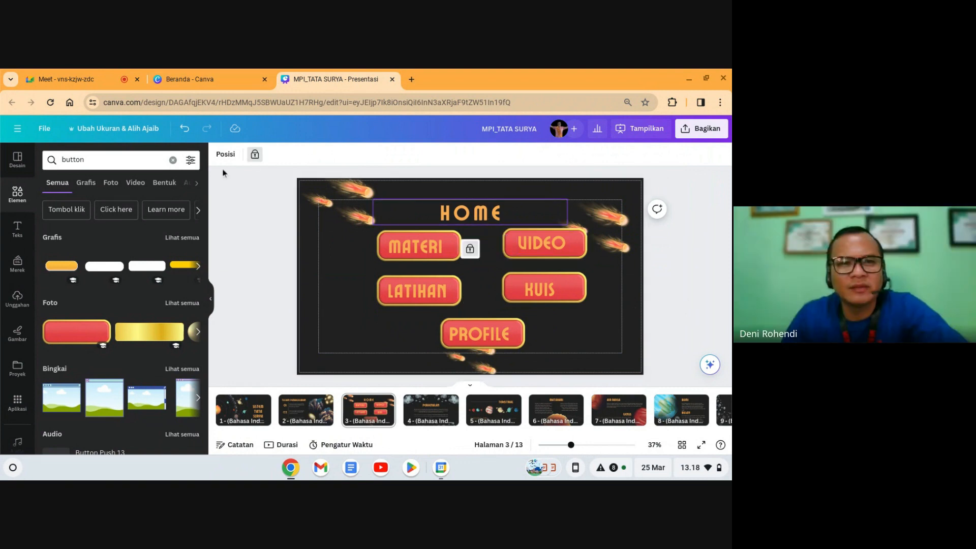
{"action": "left_click", "coordinate": [251, 158]}
{"action": "left_click", "coordinate": [340, 156]}
{"action": "left_click", "coordinate": [340, 156]}
{"action": "left_click", "coordinate": [340, 155]}
{"action": "left_click", "coordinate": [339, 156]}
{"action": "left_click", "coordinate": [339, 156]}
{"action": "left_click", "coordinate": [340, 156]}
{"action": "left_click", "coordinate": [340, 157]}
{"action": "left_click", "coordinate": [340, 156]}
{"action": "left_click", "coordinate": [340, 156]}
{"action": "left_click", "coordinate": [339, 156]}
{"action": "left_click", "coordinate": [340, 155]}
{"action": "left_click", "coordinate": [339, 155]}
{"action": "left_click", "coordinate": [339, 155]}
{"action": "left_click", "coordinate": [340, 156]}
{"action": "left_click", "coordinate": [340, 156]}
{"action": "left_click", "coordinate": [340, 155]}
{"action": "left_click", "coordinate": [341, 156]}
{"action": "left_click", "coordinate": [724, 322]}
{"action": "left_click", "coordinate": [498, 226]}
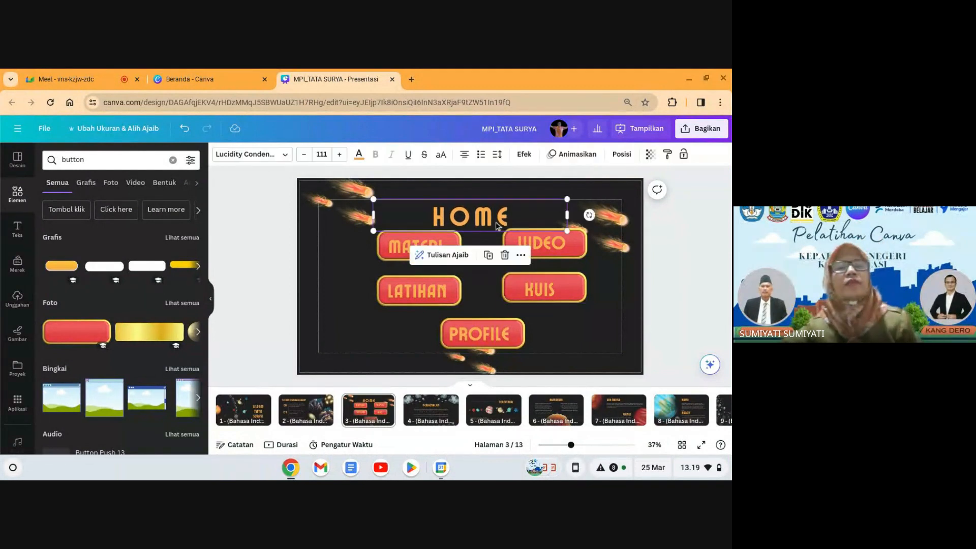
{"action": "key", "text": "Up"}
{"action": "key", "text": "Up"}
{"action": "key", "text": "Up"}
{"action": "key", "text": "Up"}
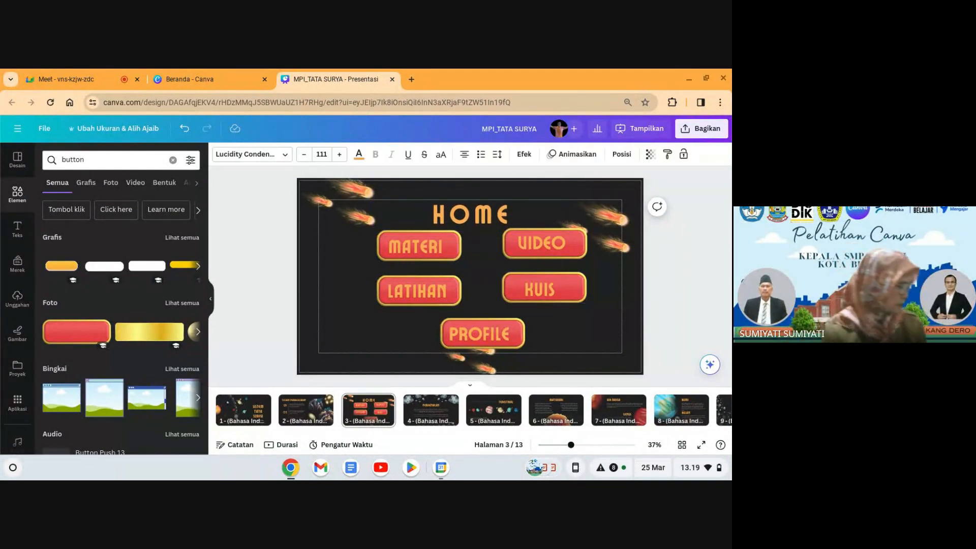
{"action": "left_click", "coordinate": [685, 242]}
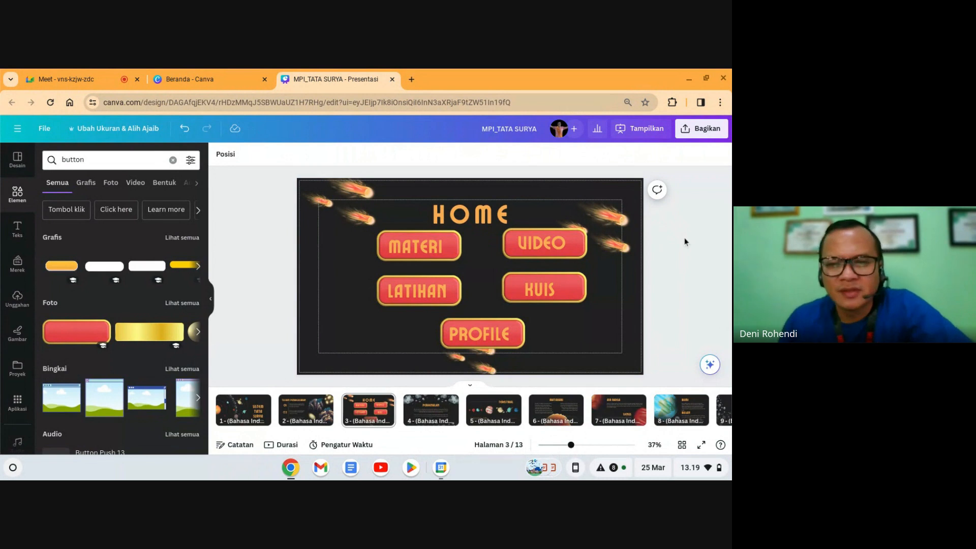
Step: Look over the first, TUJUAN PEMBELAJARAN and TERESTRIAL slides, returning to HOME each time
{"action": "left_click", "coordinate": [243, 410]}
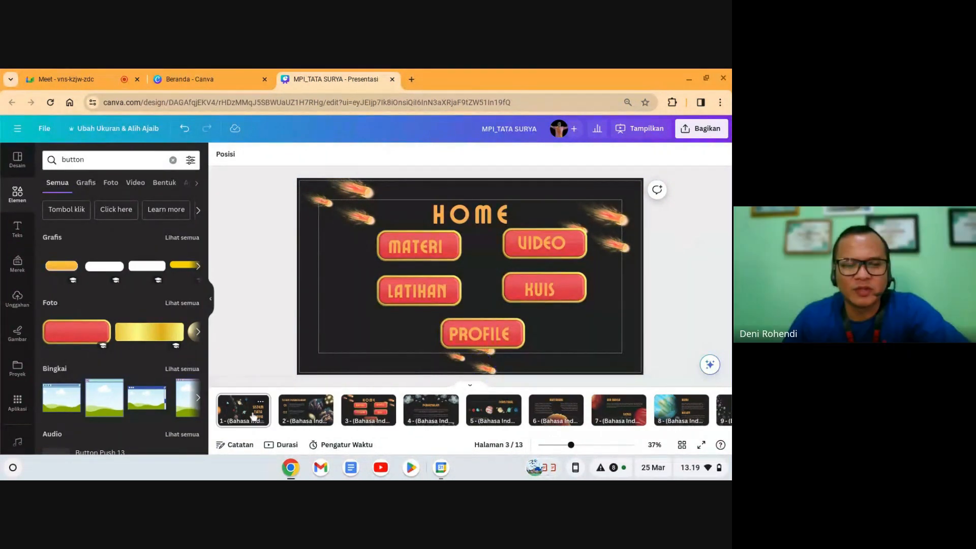
{"action": "left_click", "coordinate": [300, 414]}
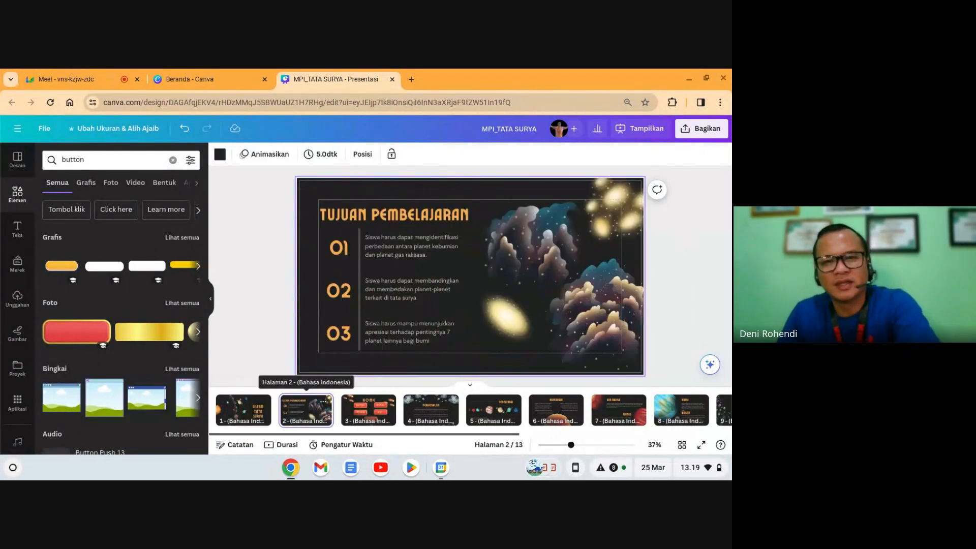
{"action": "left_click", "coordinate": [368, 409]}
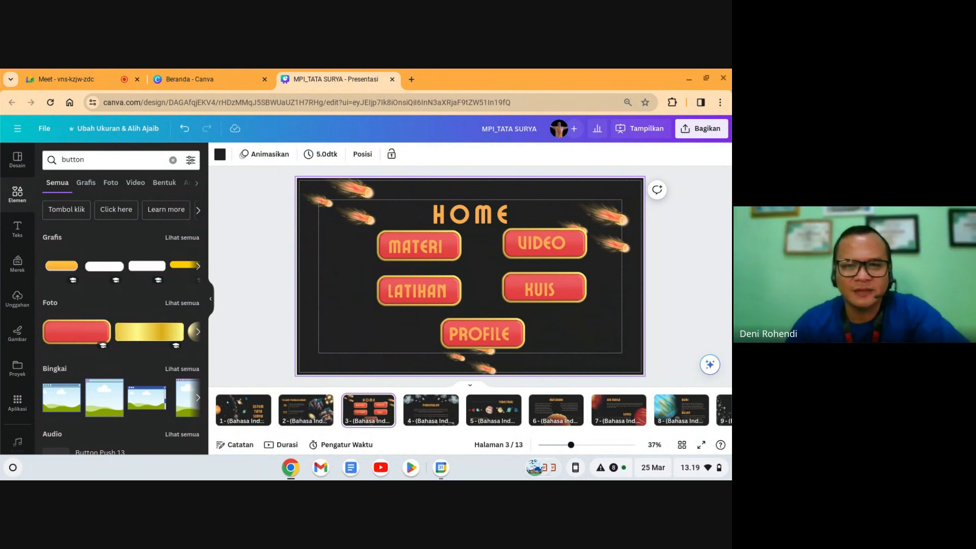
{"action": "left_click", "coordinate": [494, 422]}
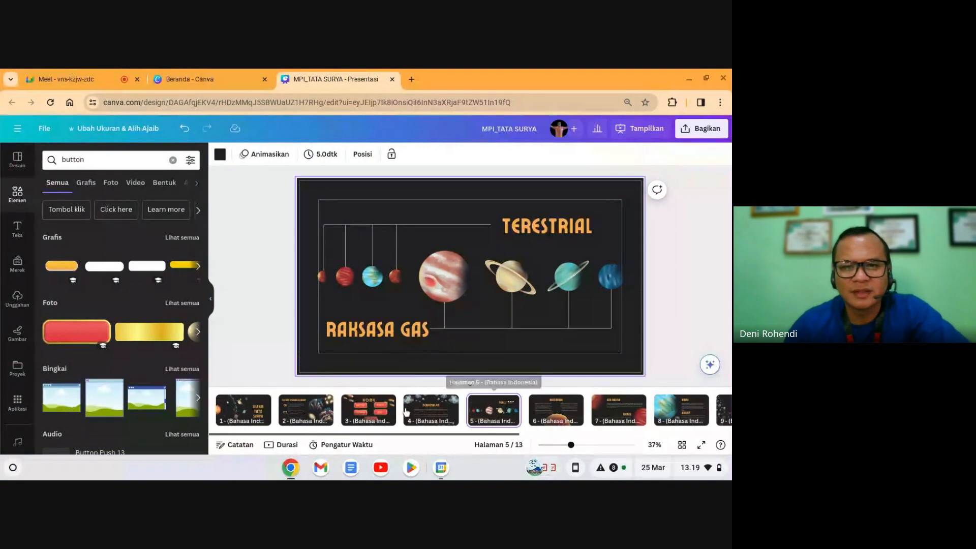
{"action": "left_click", "coordinate": [368, 415]}
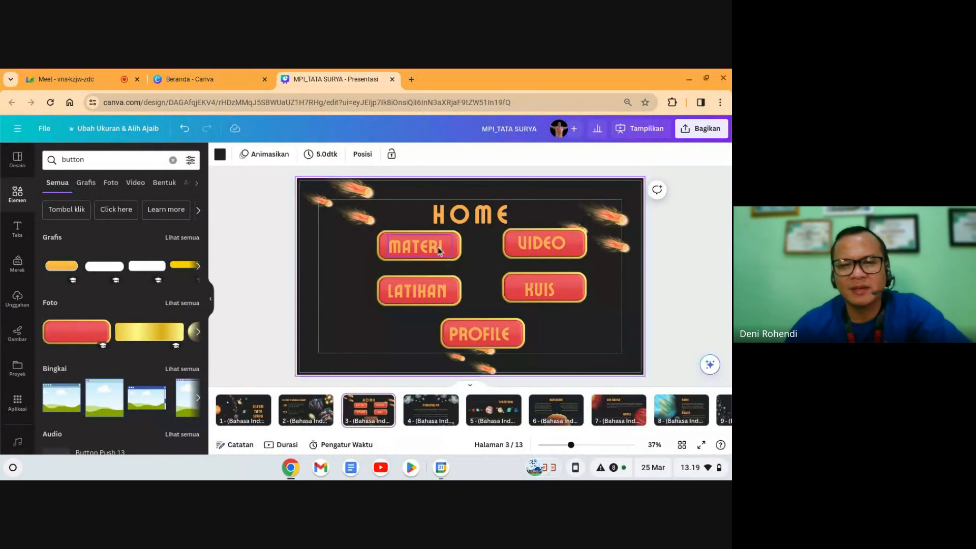
Step: On PERKENALAN, delete the first paragraph and lower the title, then return to HOME
{"action": "left_click", "coordinate": [415, 411]}
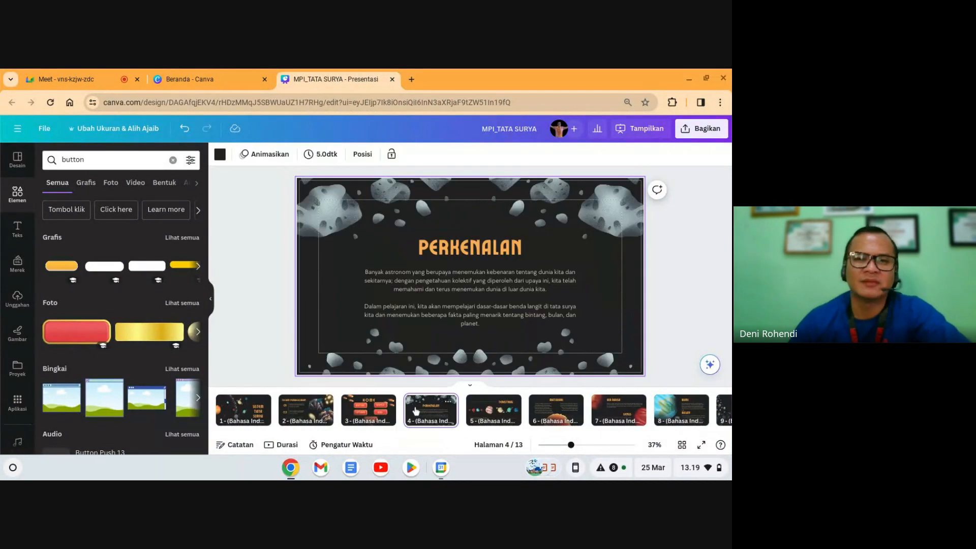
{"action": "left_click", "coordinate": [443, 283]}
{"action": "key", "text": "Delete"}
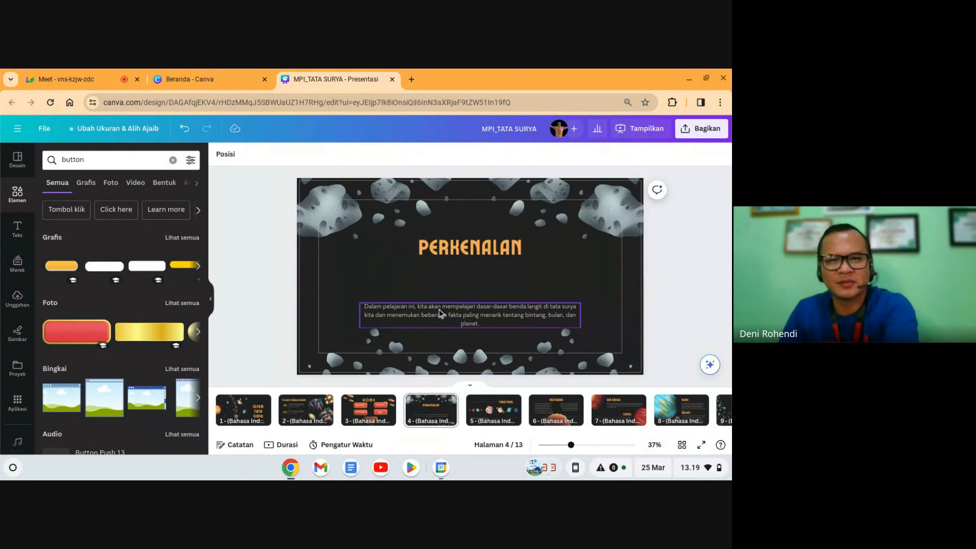
{"action": "left_click_drag", "start_coordinate": [461, 258], "coordinate": [458, 295]}
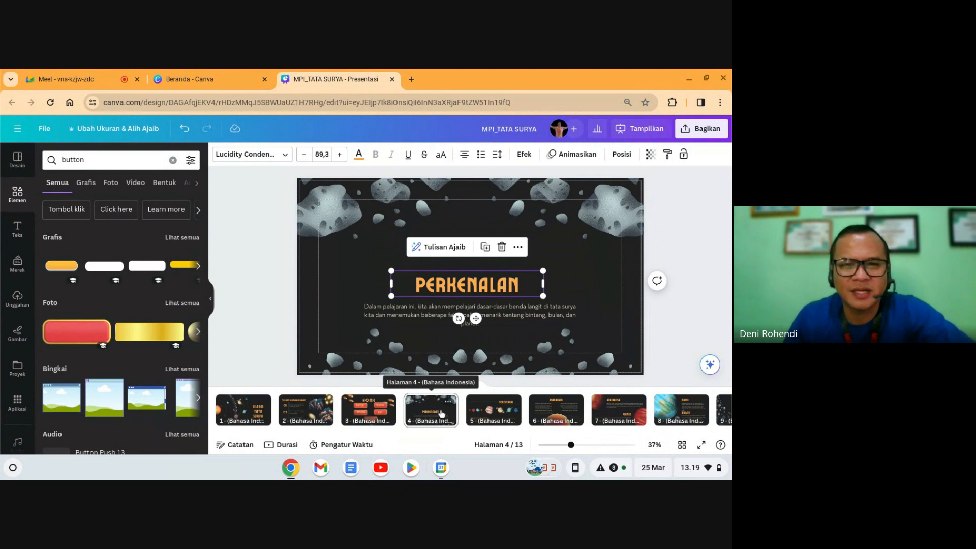
{"action": "left_click", "coordinate": [431, 418]}
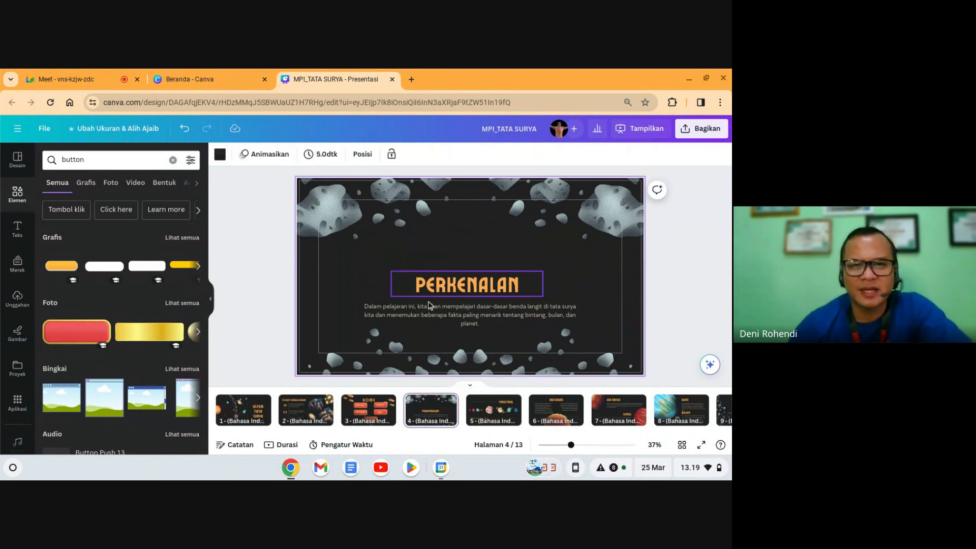
{"action": "left_click", "coordinate": [368, 409]}
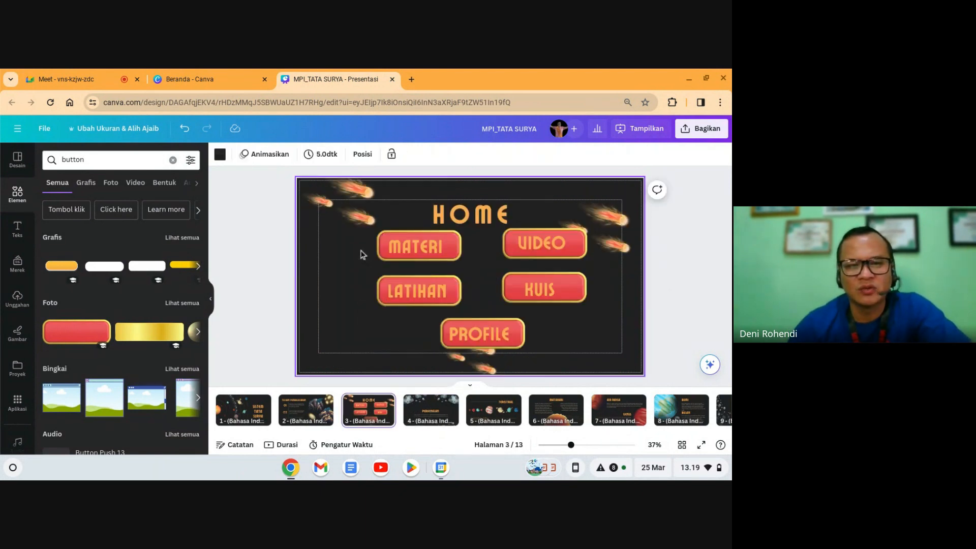
Step: Copy the MATERI button with its label from HOME into PERKENALAN's top-left corner
{"action": "left_click", "coordinate": [382, 251]}
{"action": "left_click", "coordinate": [356, 296]}
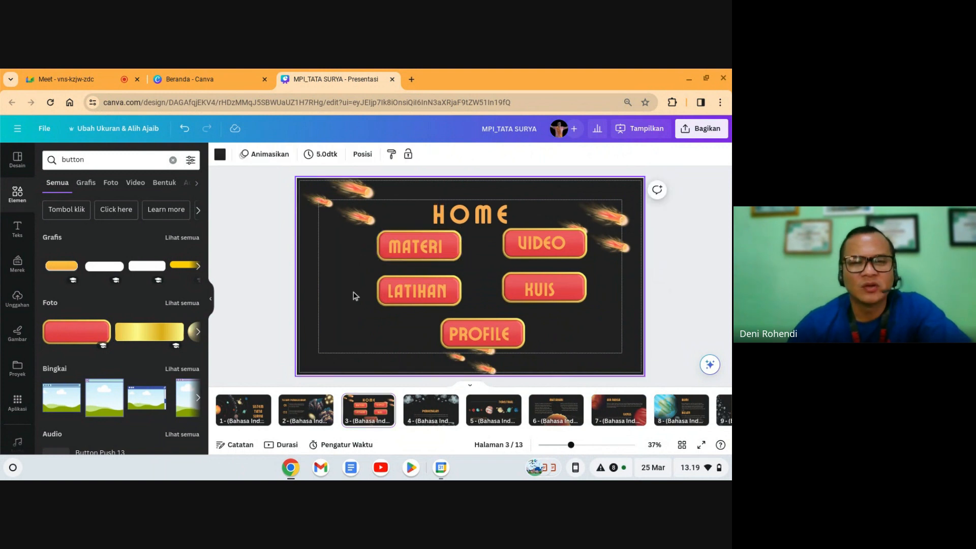
{"action": "left_click", "coordinate": [401, 259]}
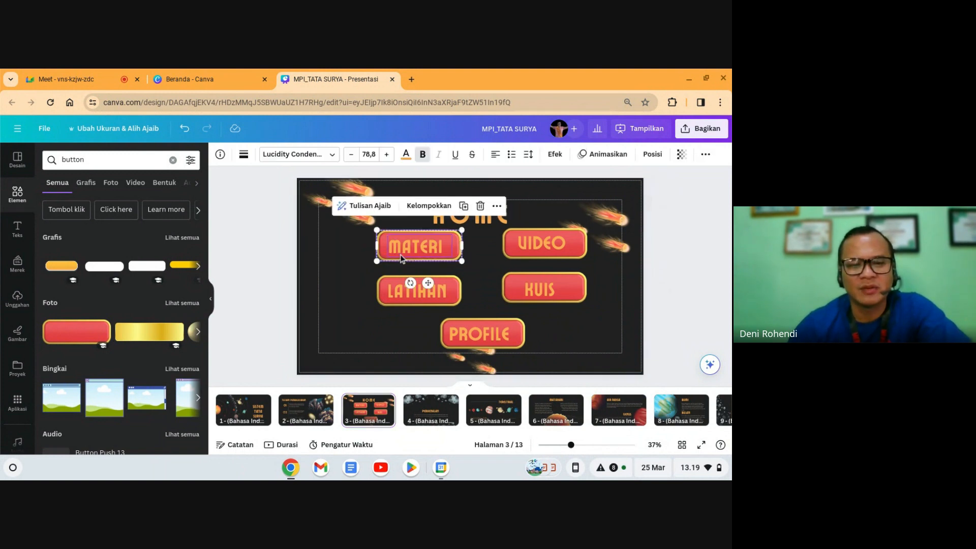
{"action": "left_click", "coordinate": [431, 409]}
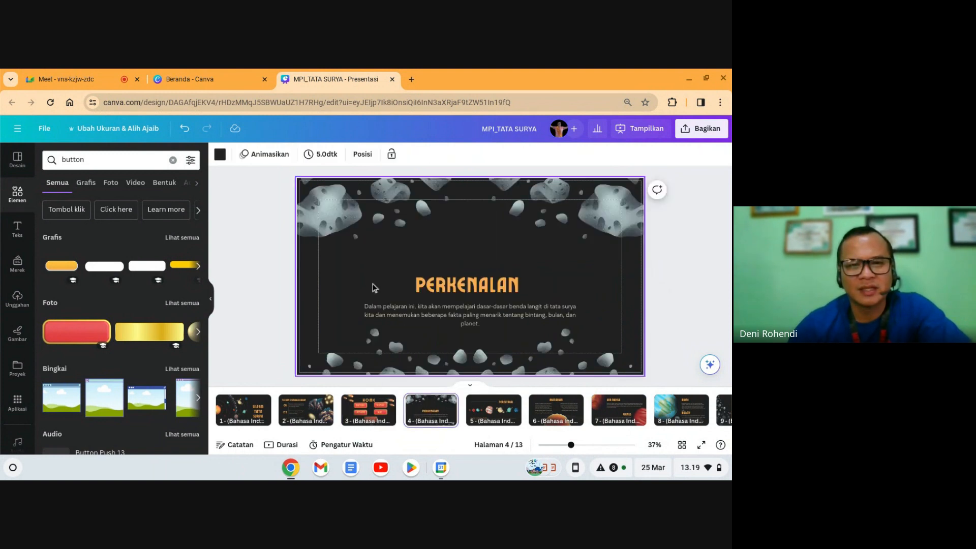
{"action": "key", "text": "ctrl+v"}
{"action": "left_click_drag", "start_coordinate": [408, 250], "coordinate": [350, 218]}
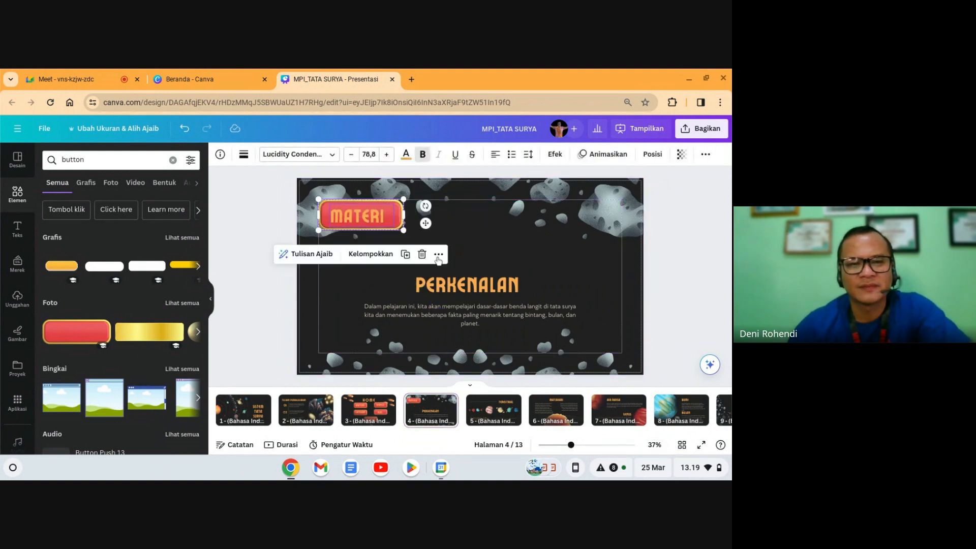
{"action": "left_click", "coordinate": [483, 275]}
{"action": "left_click", "coordinate": [713, 254]}
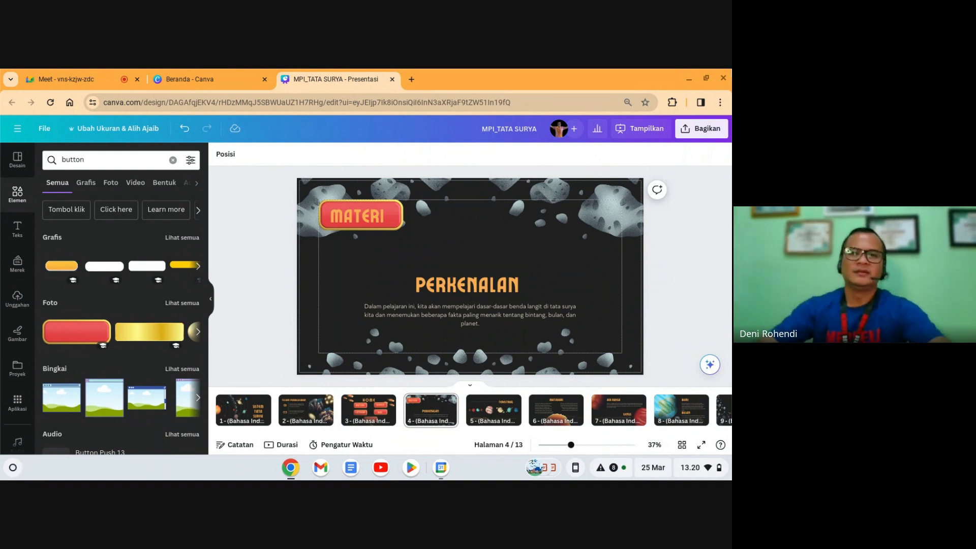
Step: Check the PERKENALAN slide's contents and glance at the TERESTRIAL slide
{"action": "left_click", "coordinate": [435, 244]}
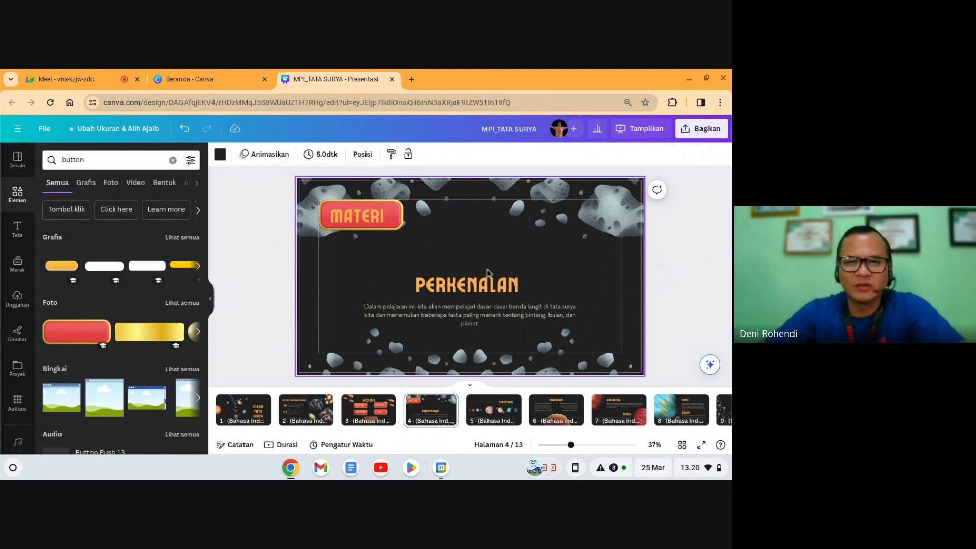
{"action": "left_click", "coordinate": [472, 290]}
{"action": "left_click", "coordinate": [583, 294]}
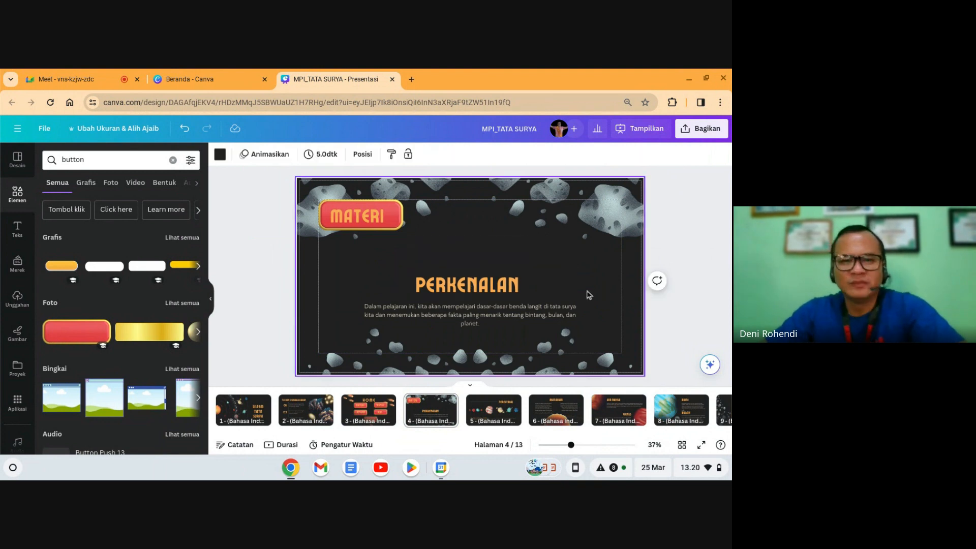
{"action": "left_click", "coordinate": [493, 410]}
{"action": "left_click", "coordinate": [436, 416]}
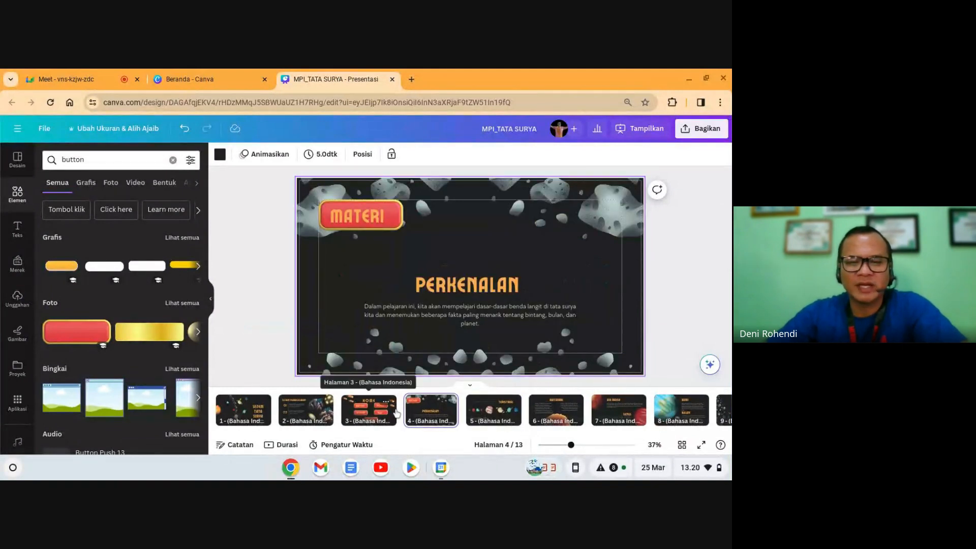
Step: Duplicate the PERKENALAN slide four times via Duplikatkan 1 halaman and Ctrl+D
{"action": "left_click", "coordinate": [448, 402]}
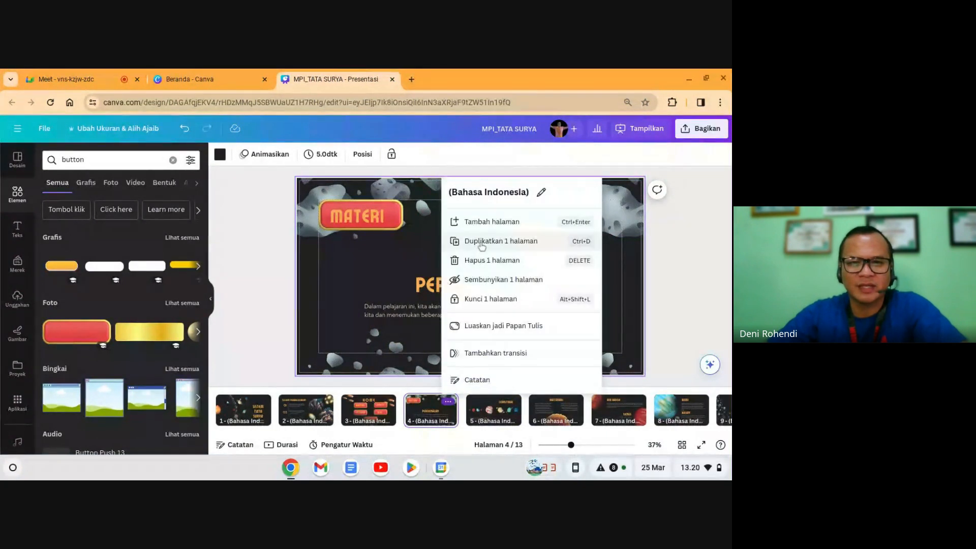
{"action": "left_click", "coordinate": [479, 247]}
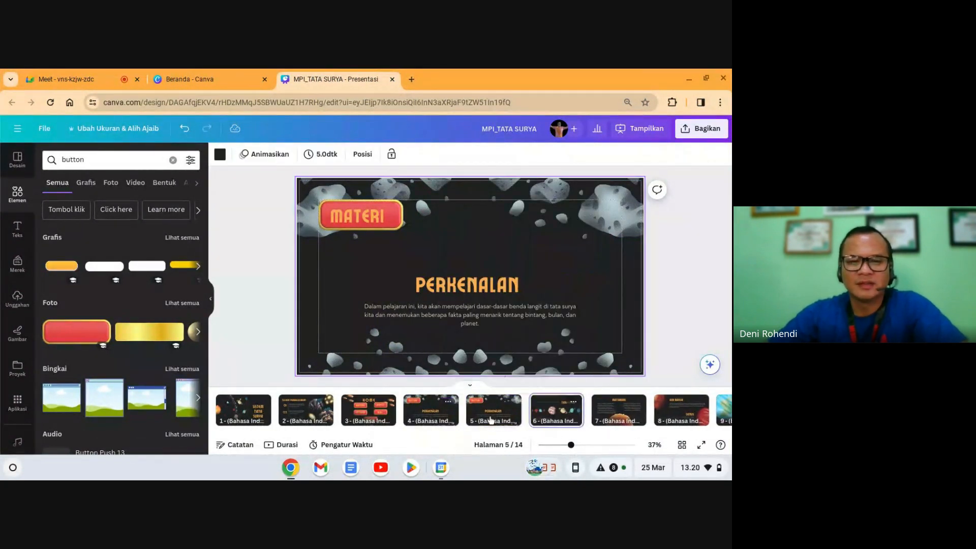
{"action": "left_click", "coordinate": [498, 415]}
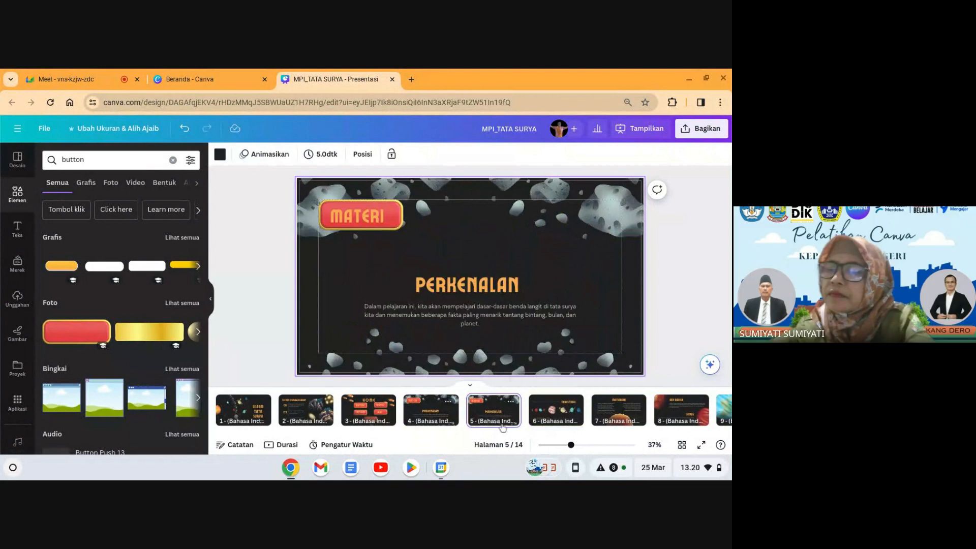
{"action": "key", "text": "ctrl+d"}
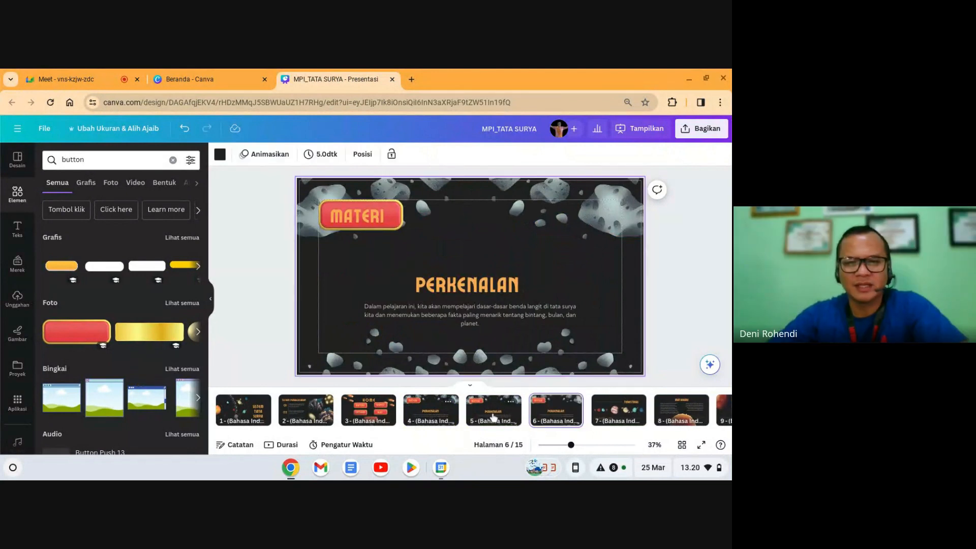
{"action": "key", "text": "ctrl+d"}
{"action": "key", "text": "ctrl+d"}
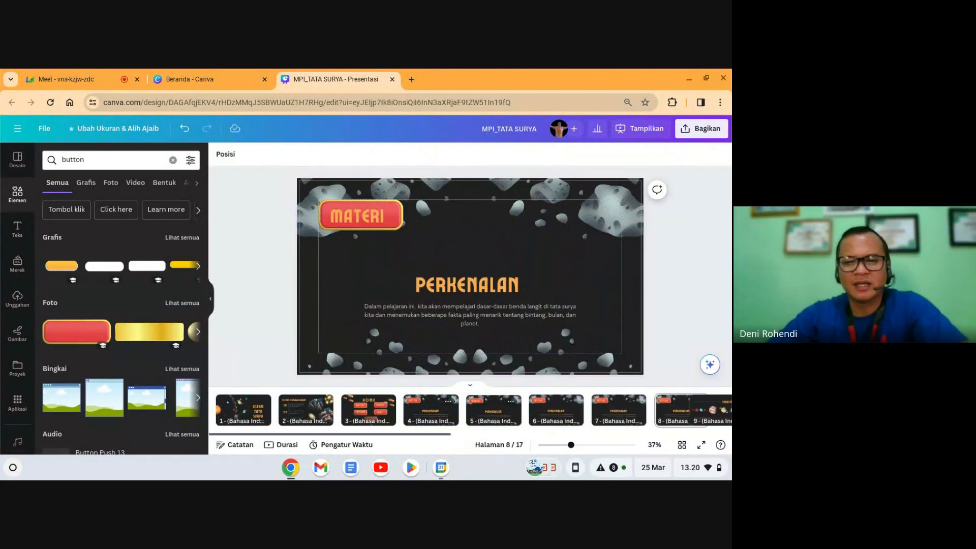
{"action": "left_click", "coordinate": [451, 408]}
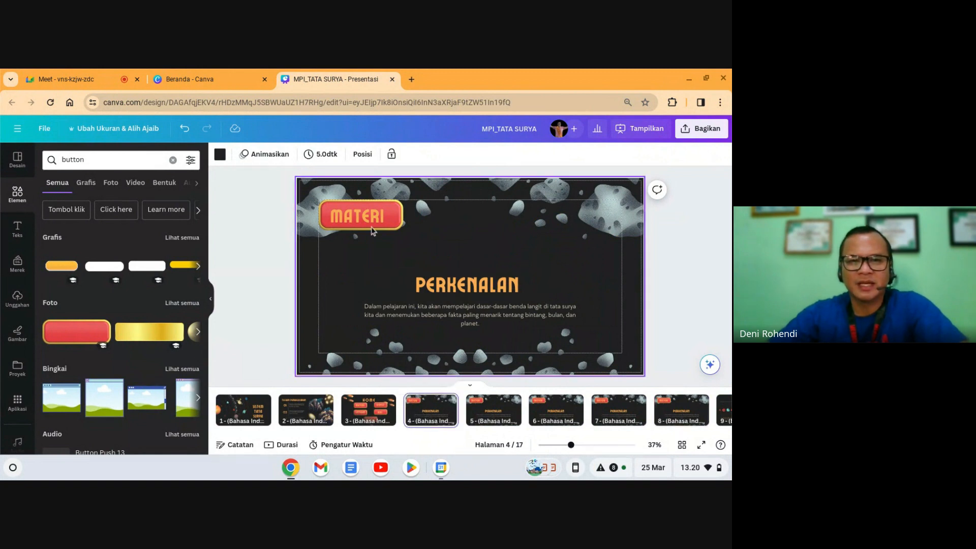
Step: Relabel the MATERI button as VIDEO on page 5 and LATIHAN on page 6
{"action": "left_click", "coordinate": [493, 409]}
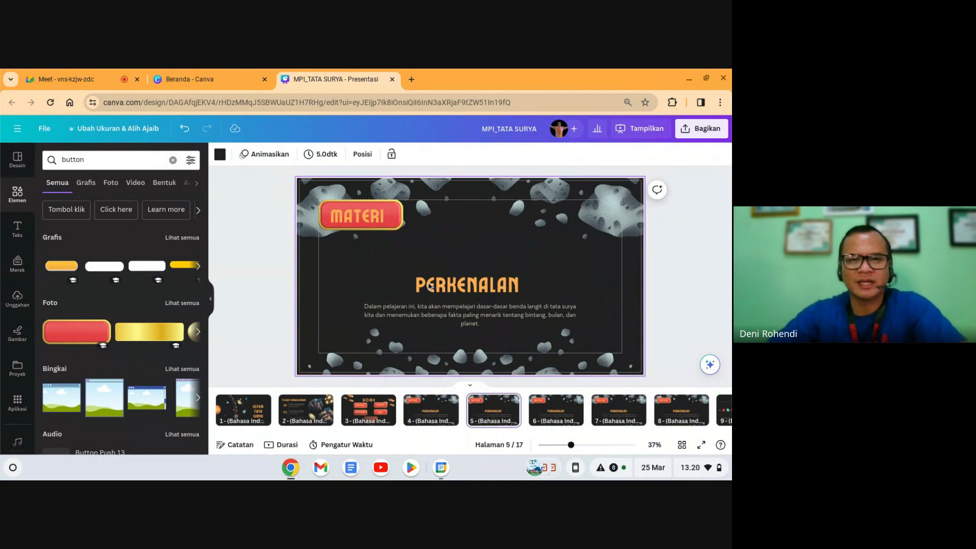
{"action": "double_click", "coordinate": [367, 221]}
{"action": "type", "text": "VIDEO"}
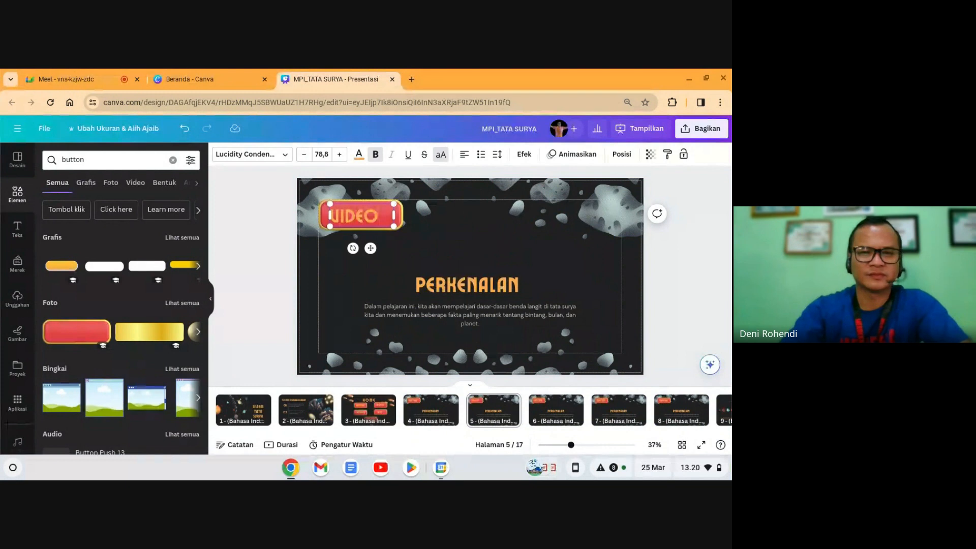
{"action": "left_click", "coordinate": [545, 413]}
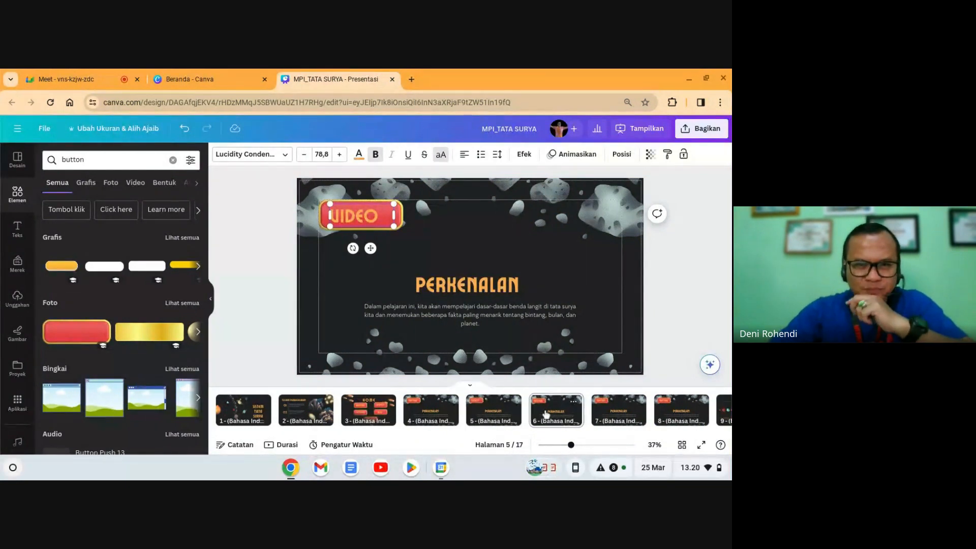
{"action": "double_click", "coordinate": [379, 228]}
{"action": "type", "text": "LA"}
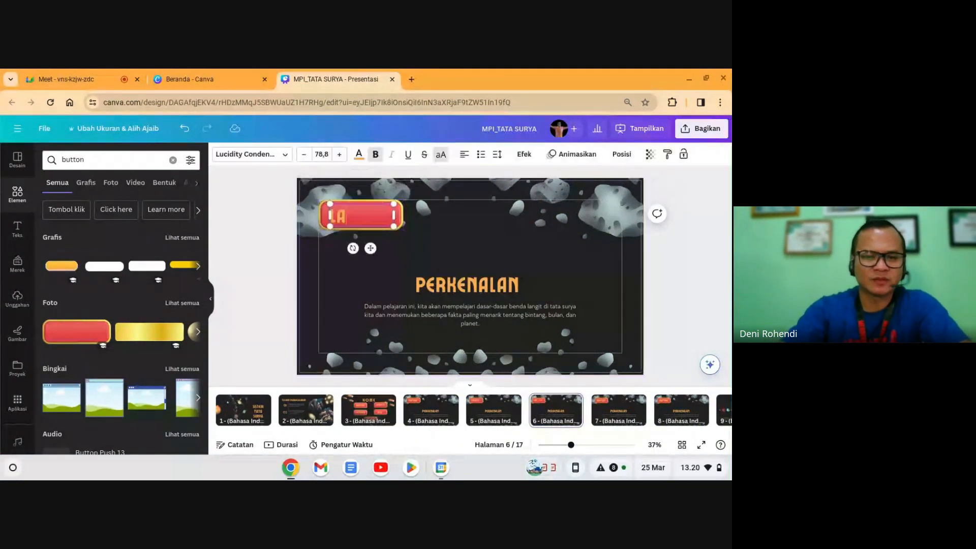
{"action": "type", "text": "TIHAN"}
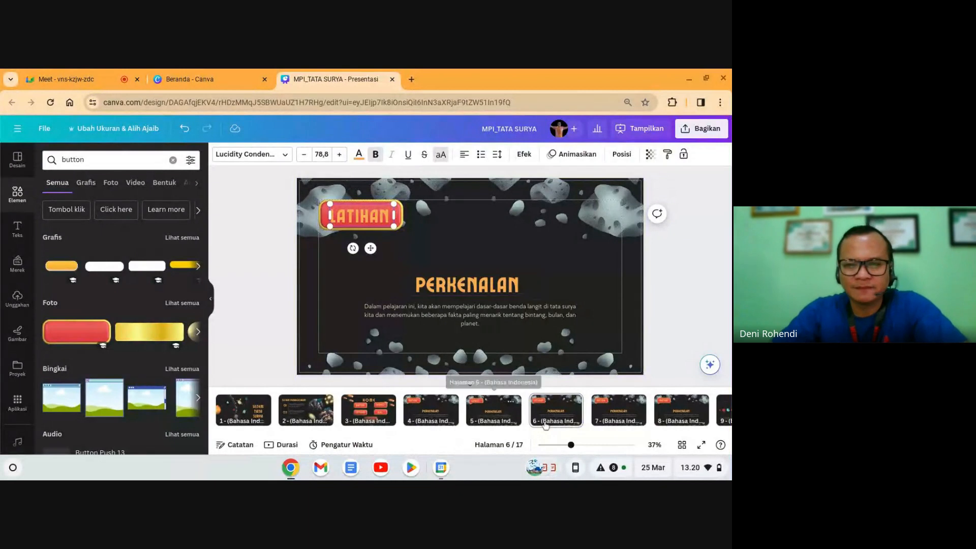
{"action": "left_click", "coordinate": [556, 413]}
Step: Relabel the MATERI button as KUIS on page 7 and PROFILE on page 8
{"action": "left_click", "coordinate": [612, 417]}
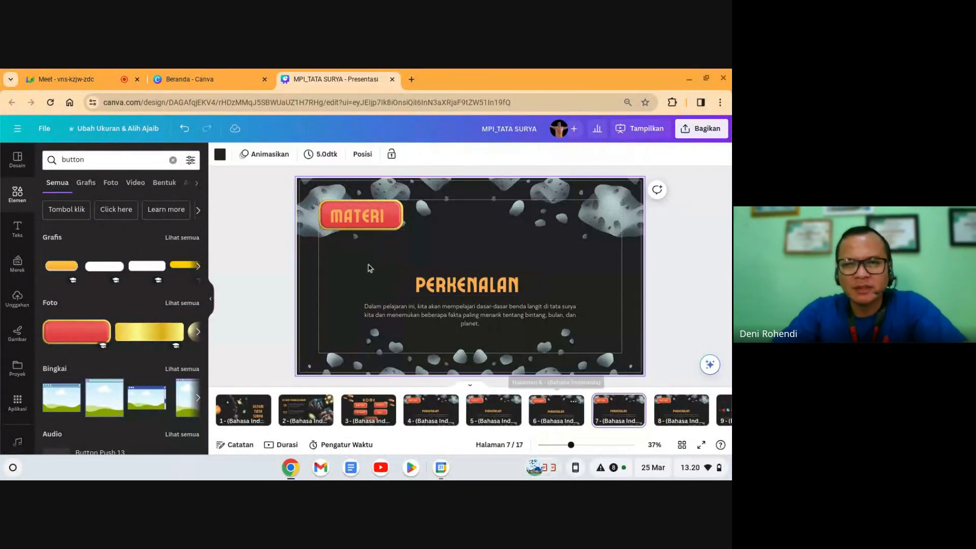
{"action": "double_click", "coordinate": [366, 221]}
{"action": "type", "text": "KUIS"}
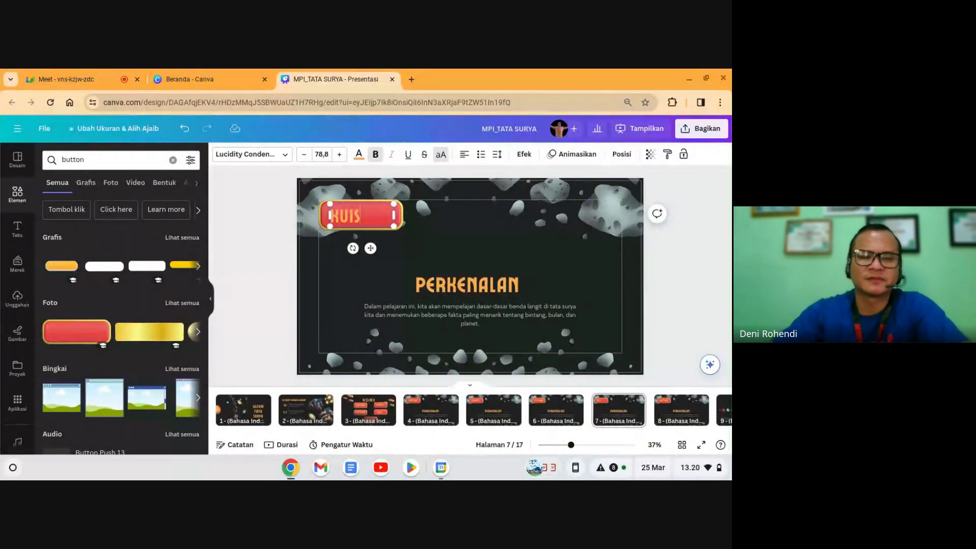
{"action": "left_click", "coordinate": [681, 410]}
{"action": "left_click", "coordinate": [432, 422]}
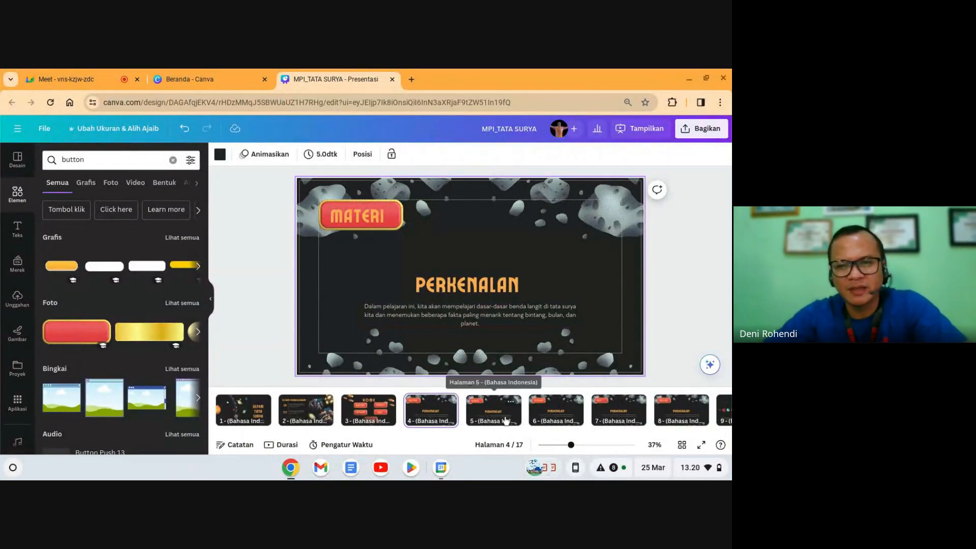
{"action": "left_click", "coordinate": [664, 421]}
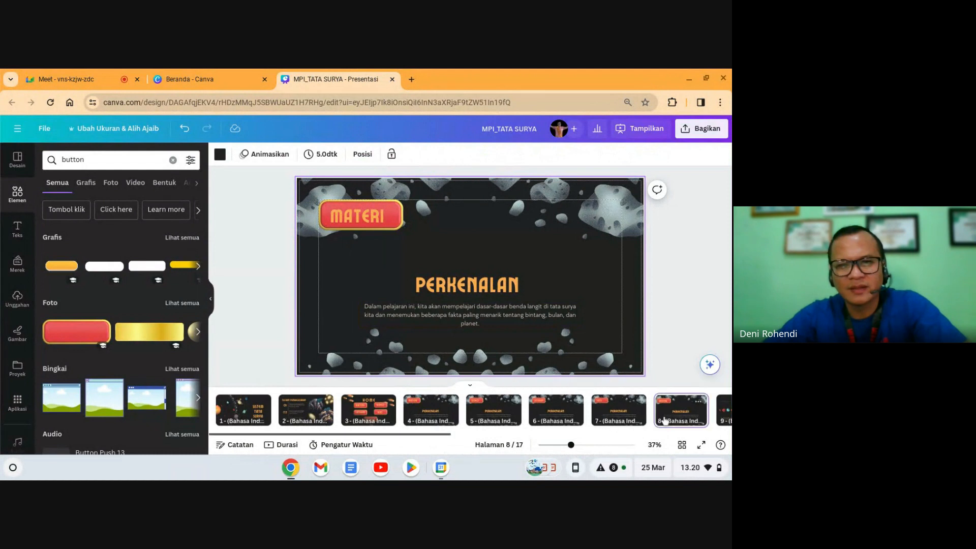
{"action": "double_click", "coordinate": [376, 219]}
{"action": "type", "text": "PROFILE"}
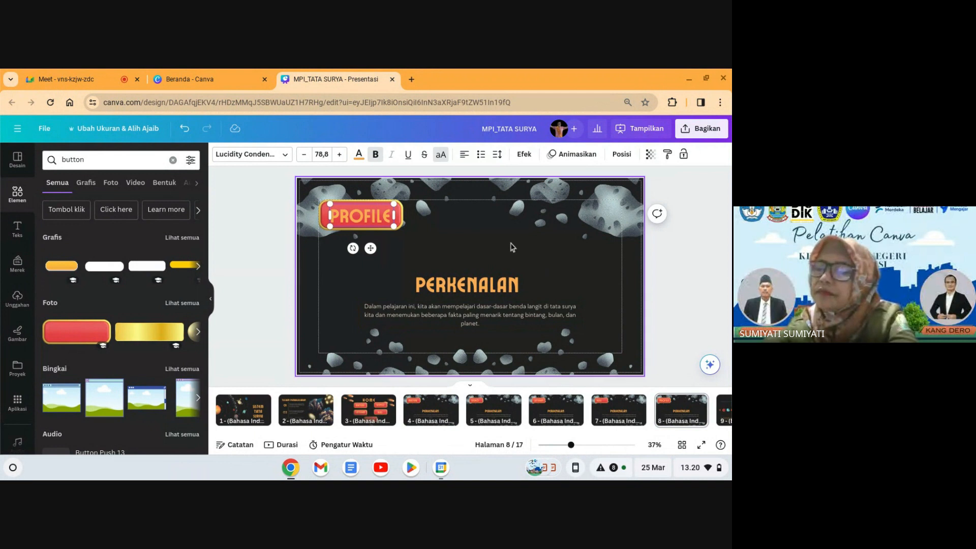
{"action": "left_click", "coordinate": [679, 269]}
Step: Review the MATERI slide alongside the VIDEO and HOME slides, ending on page 4
{"action": "left_click", "coordinate": [427, 414]}
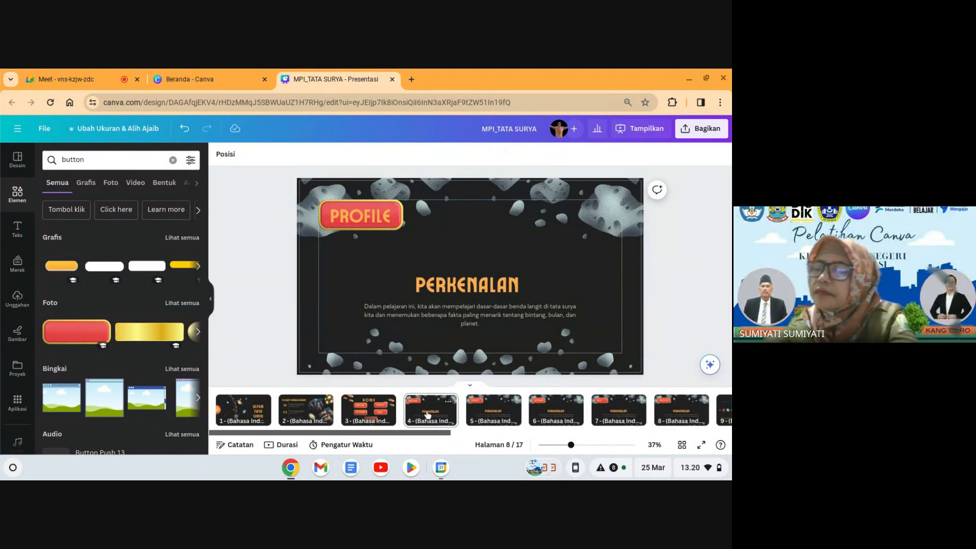
{"action": "key", "text": "Right"}
{"action": "key", "text": "Right"}
{"action": "key", "text": "Right"}
{"action": "key", "text": "Right"}
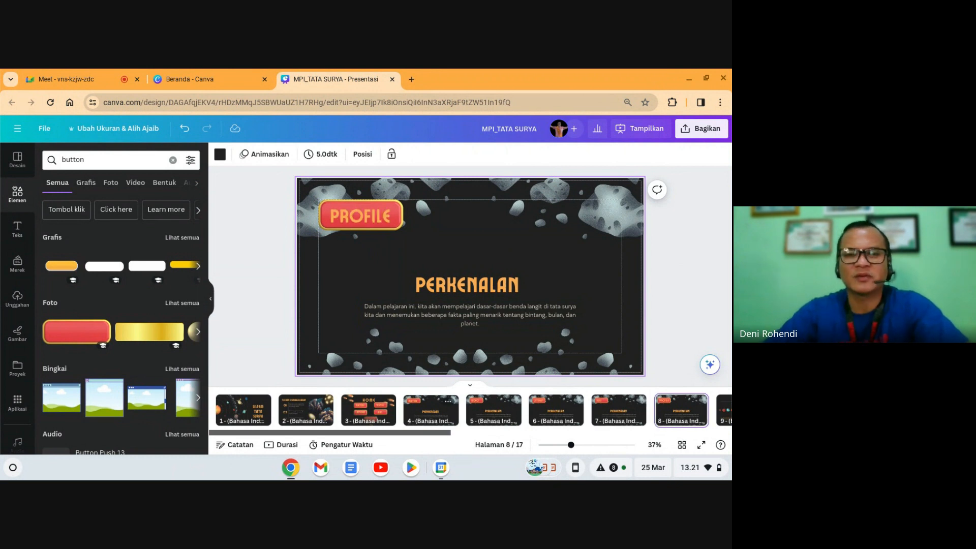
{"action": "left_click", "coordinate": [414, 411]}
{"action": "key", "text": "Left"}
{"action": "left_click", "coordinate": [420, 412]}
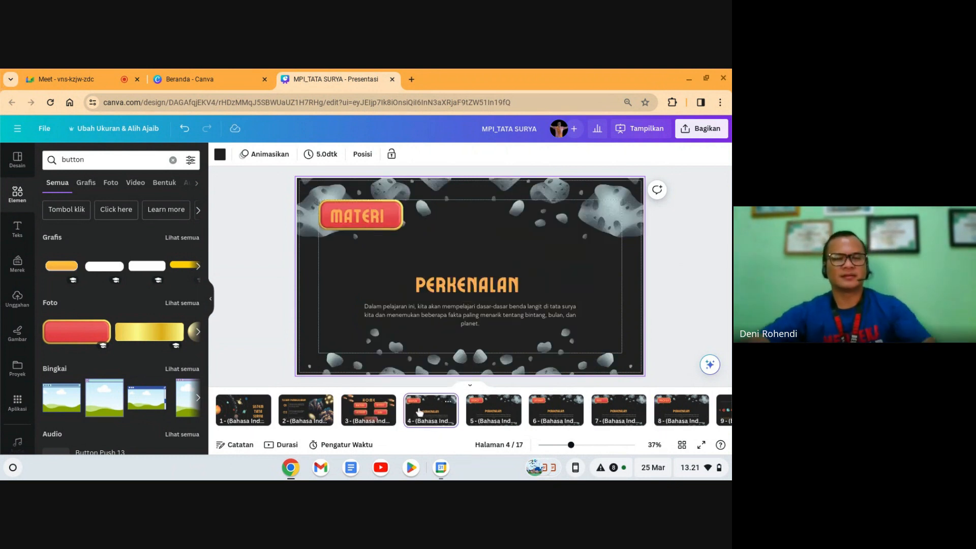
{"action": "left_click", "coordinate": [446, 402]}
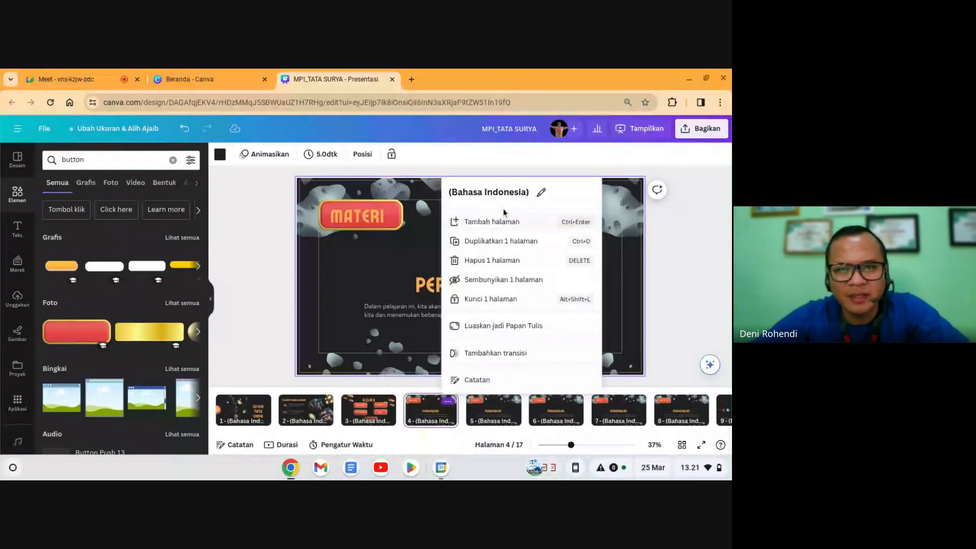
Step: Rename page 4 to MATERI and page 5 to VIDEO
{"action": "left_click", "coordinate": [542, 193]}
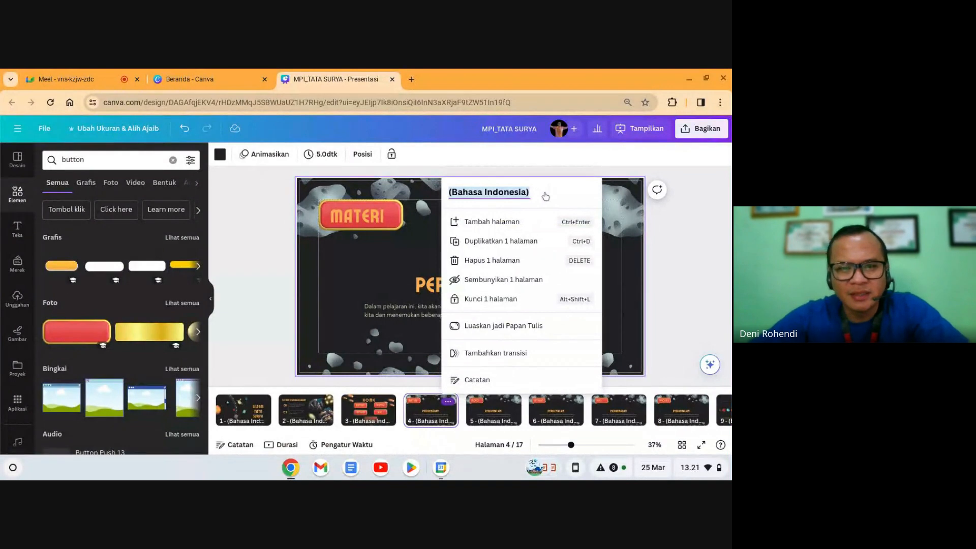
{"action": "type", "text": "MATERI"}
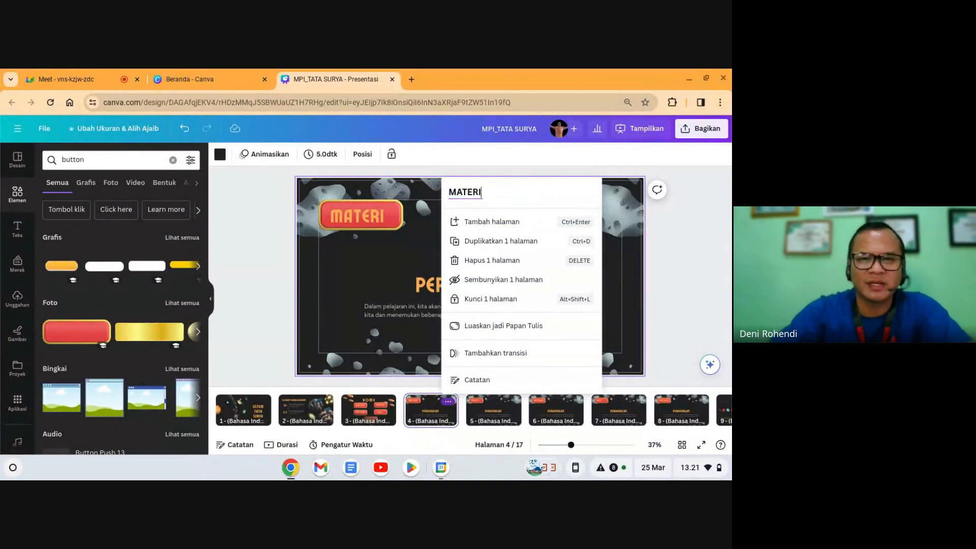
{"action": "left_click", "coordinate": [626, 260]}
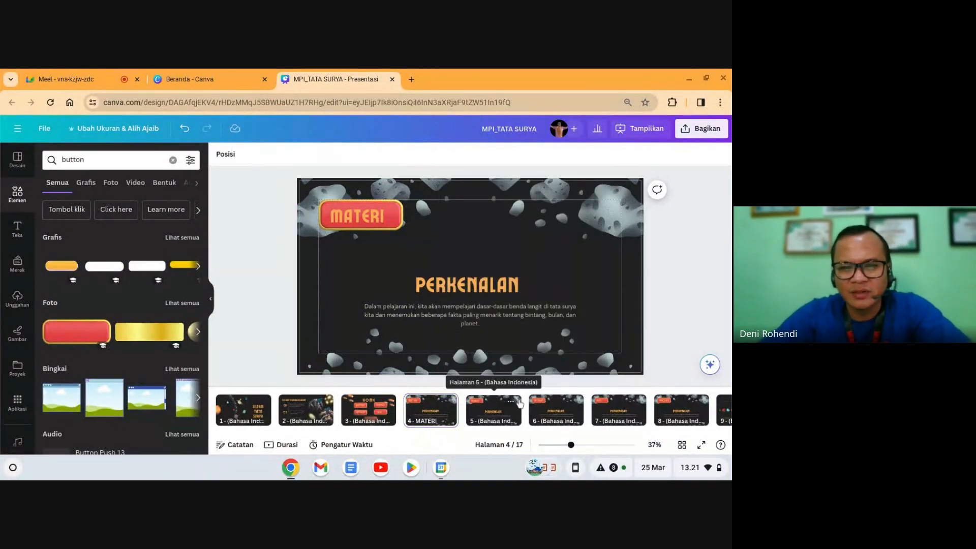
{"action": "left_click", "coordinate": [512, 402]}
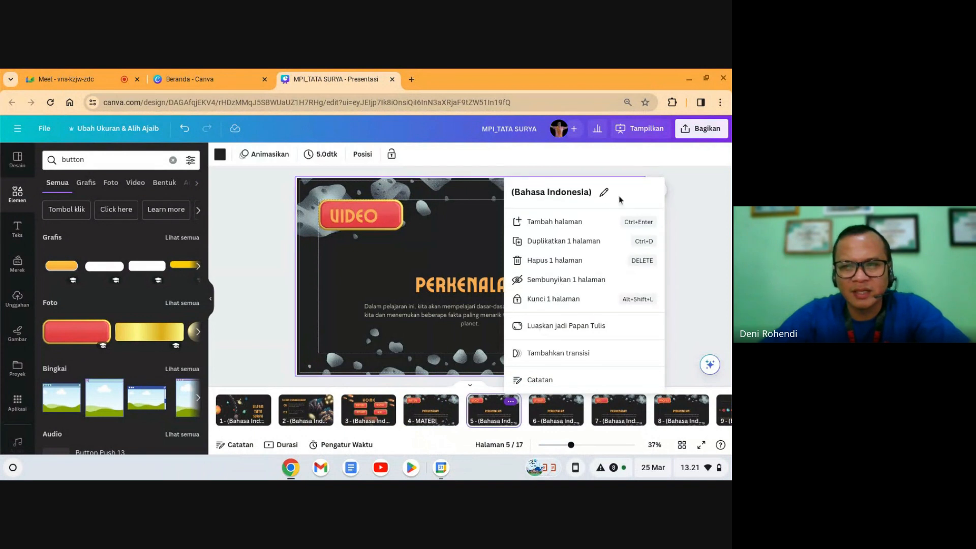
{"action": "left_click", "coordinate": [604, 194]}
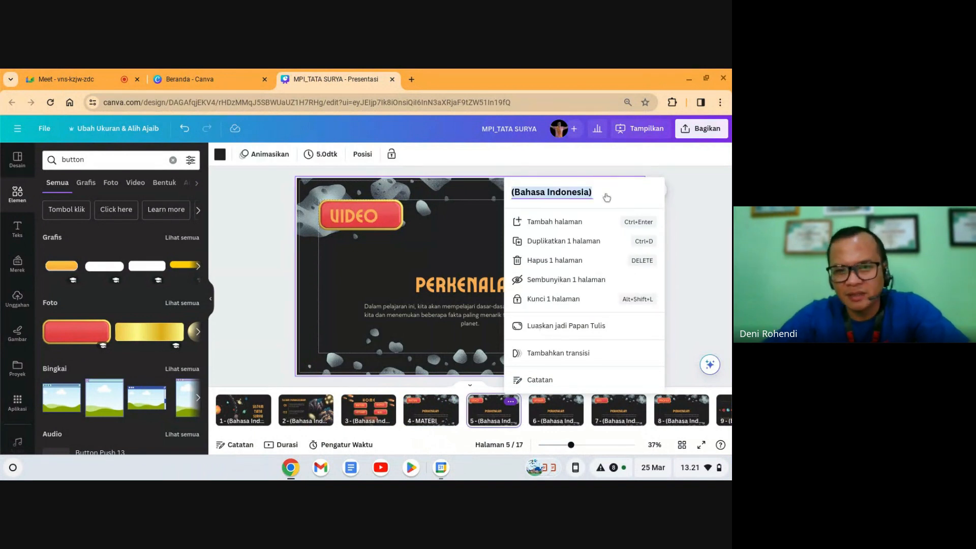
{"action": "type", "text": "VIDEO"}
{"action": "left_click", "coordinate": [693, 226]}
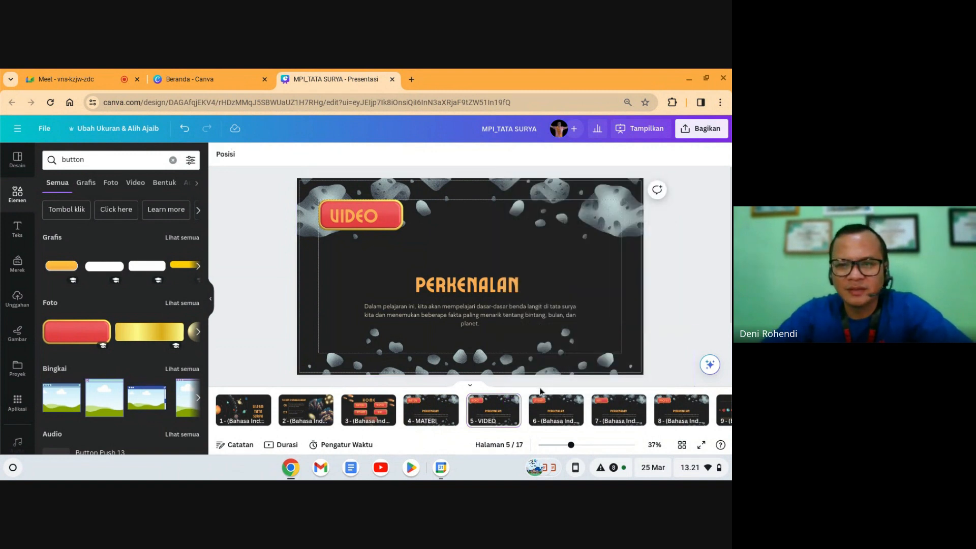
Step: Rename page 6 to LATIHAN and page 7 to KUIS
{"action": "left_click", "coordinate": [561, 418]}
{"action": "left_click", "coordinate": [573, 403]}
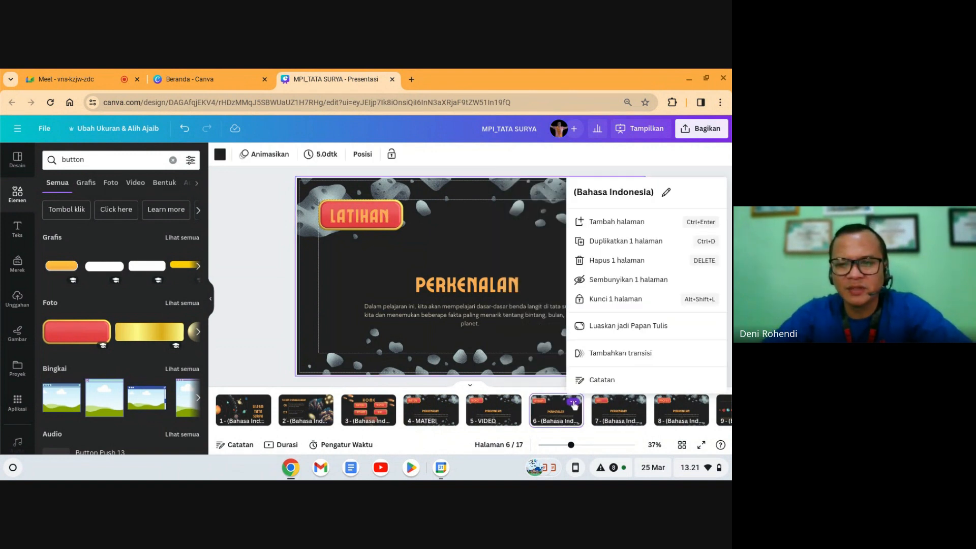
{"action": "left_click", "coordinate": [666, 193]}
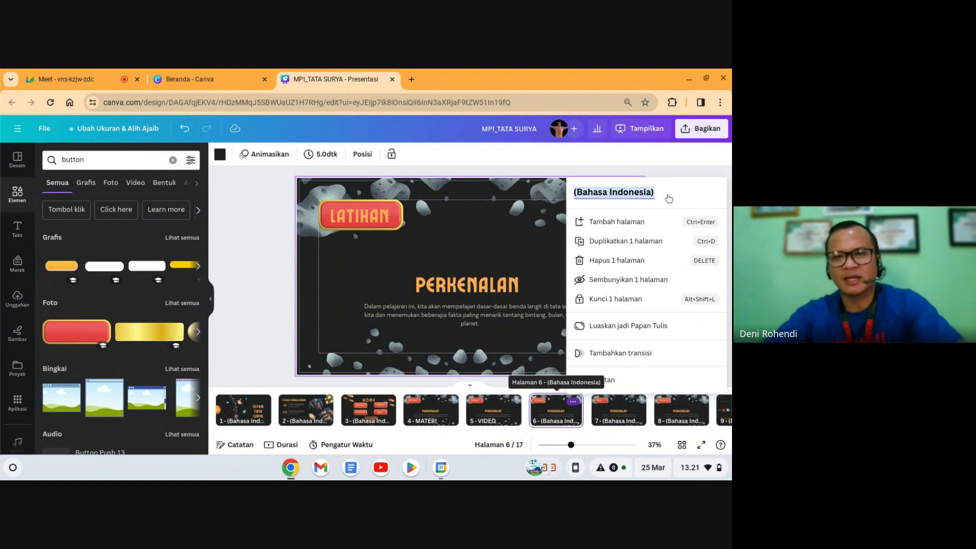
{"action": "type", "text": "LATIHAN"}
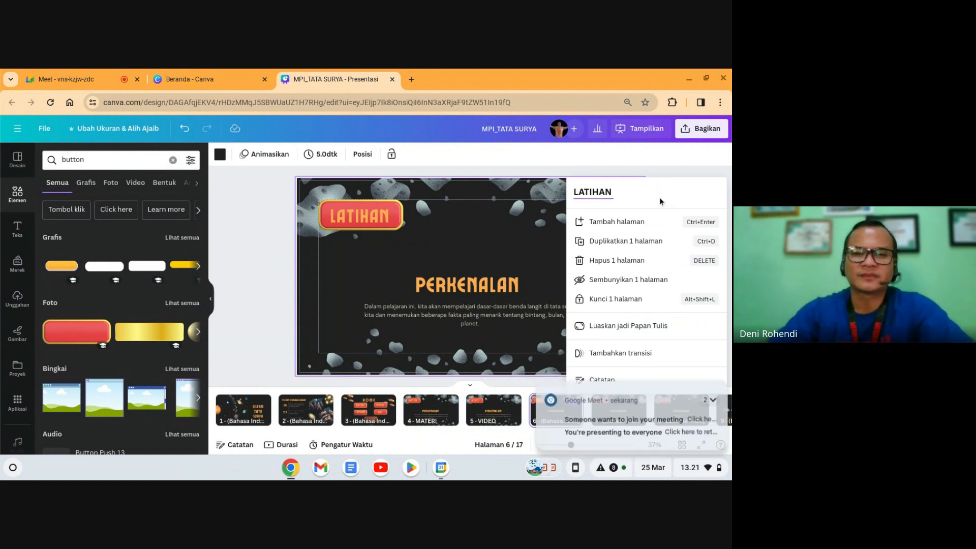
{"action": "left_click", "coordinate": [479, 230]}
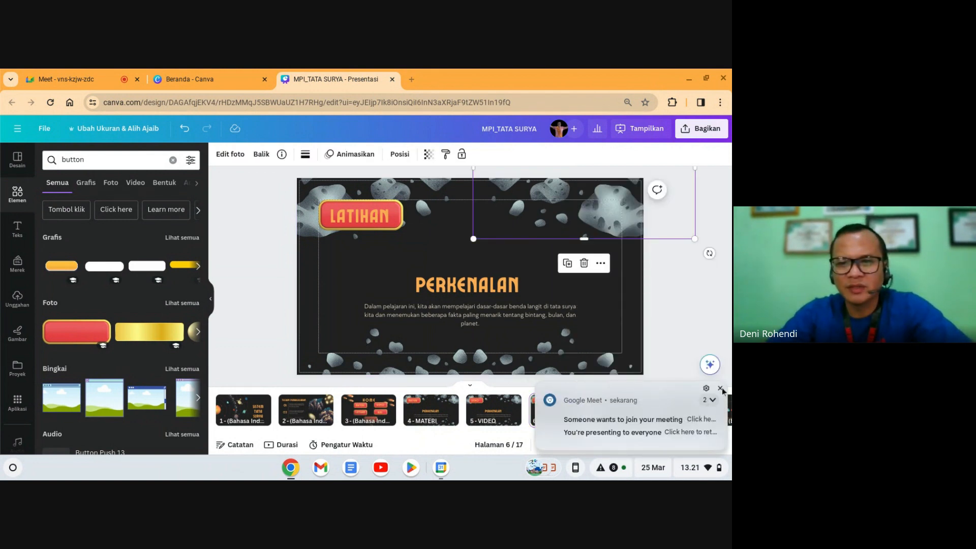
{"action": "left_click", "coordinate": [720, 388]}
{"action": "left_click", "coordinate": [618, 412]}
{"action": "left_click", "coordinate": [635, 402]}
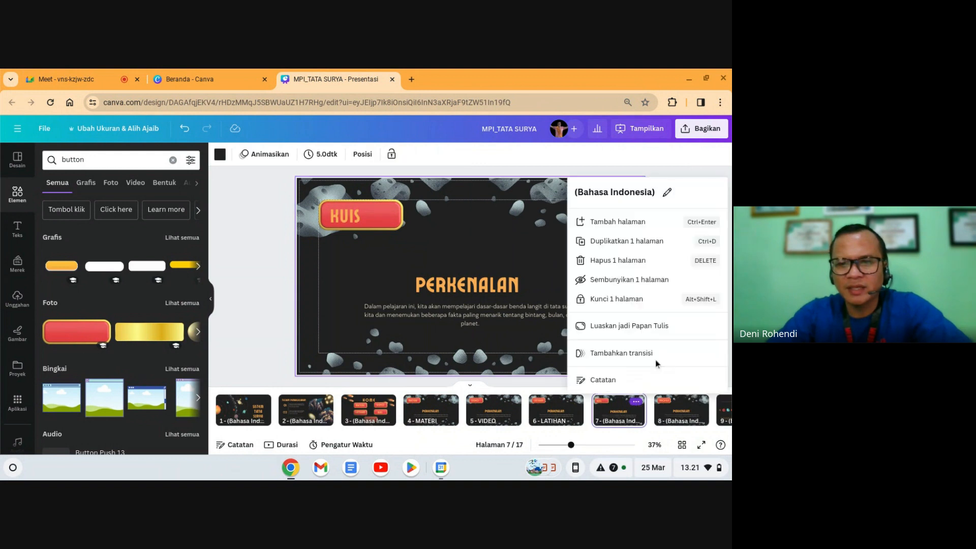
{"action": "left_click", "coordinate": [666, 192]}
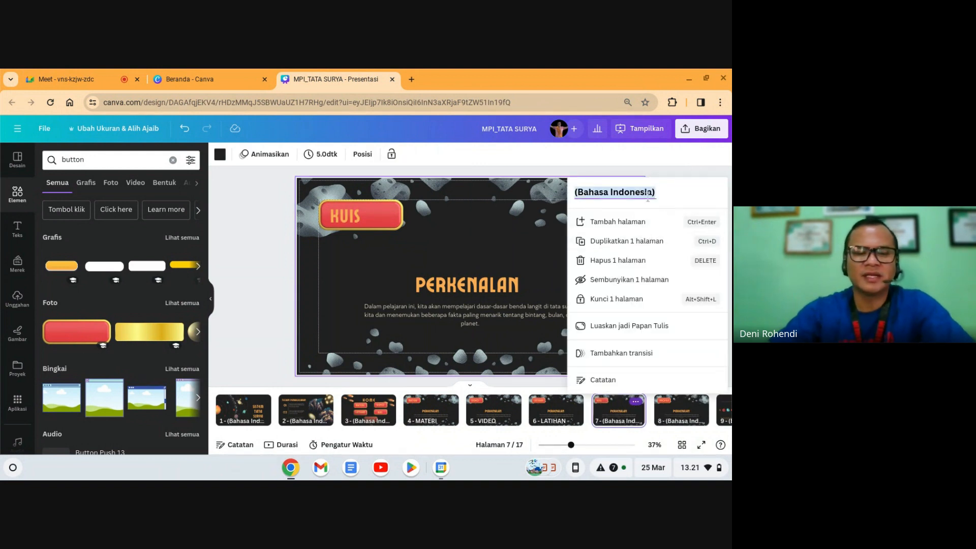
{"action": "type", "text": "KUIS"}
{"action": "left_click", "coordinate": [532, 255]}
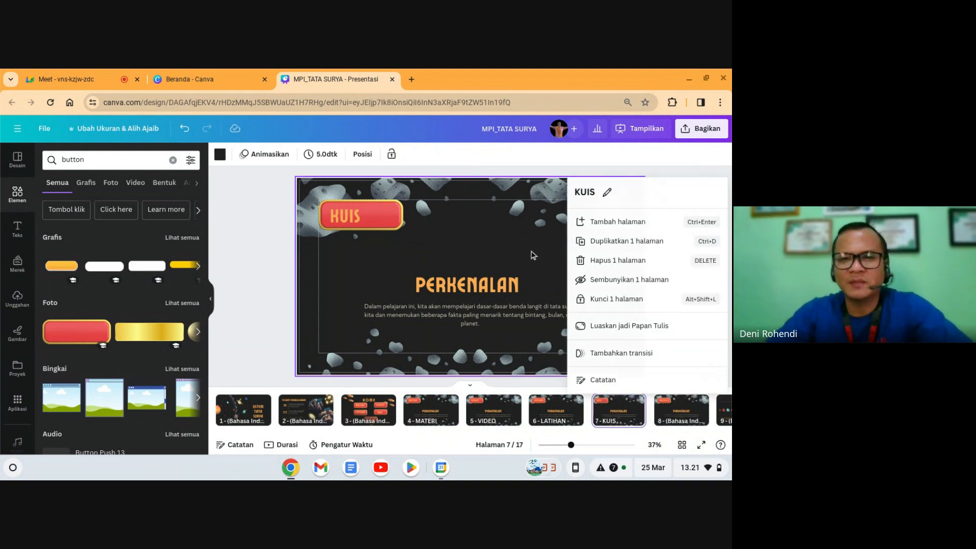
Step: Rename page 8 to PROFILE
{"action": "left_click", "coordinate": [694, 409]}
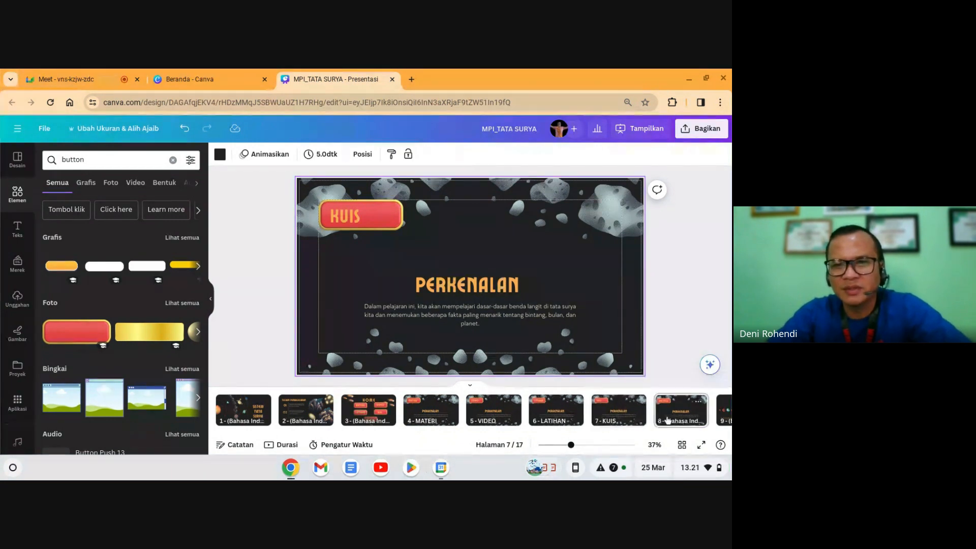
{"action": "left_click", "coordinate": [698, 401]}
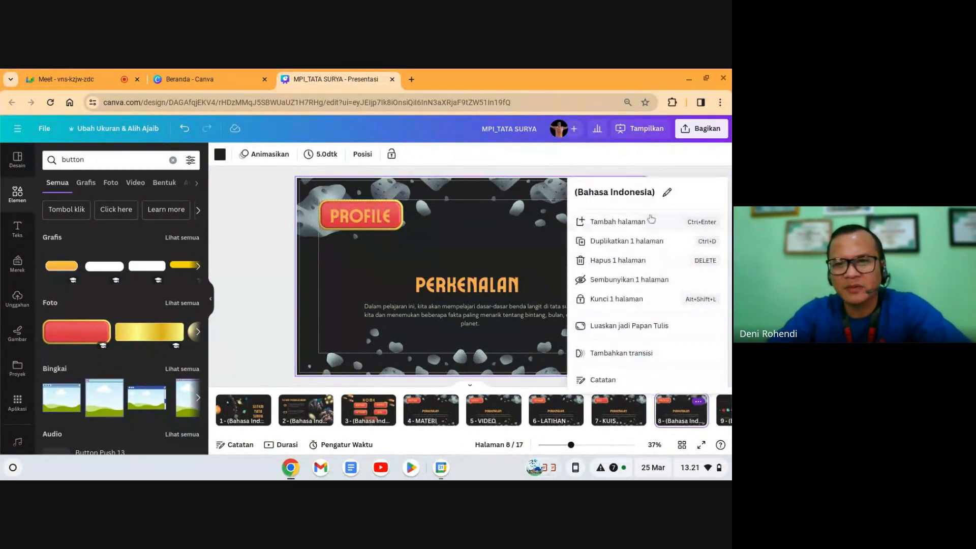
{"action": "left_click", "coordinate": [666, 193]}
{"action": "type", "text": "PR"}
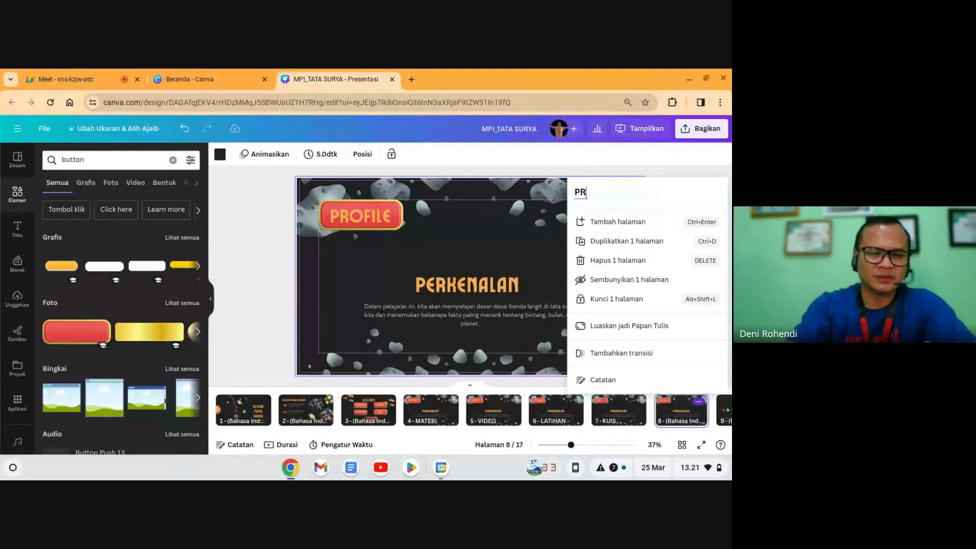
{"action": "type", "text": "OFILE"}
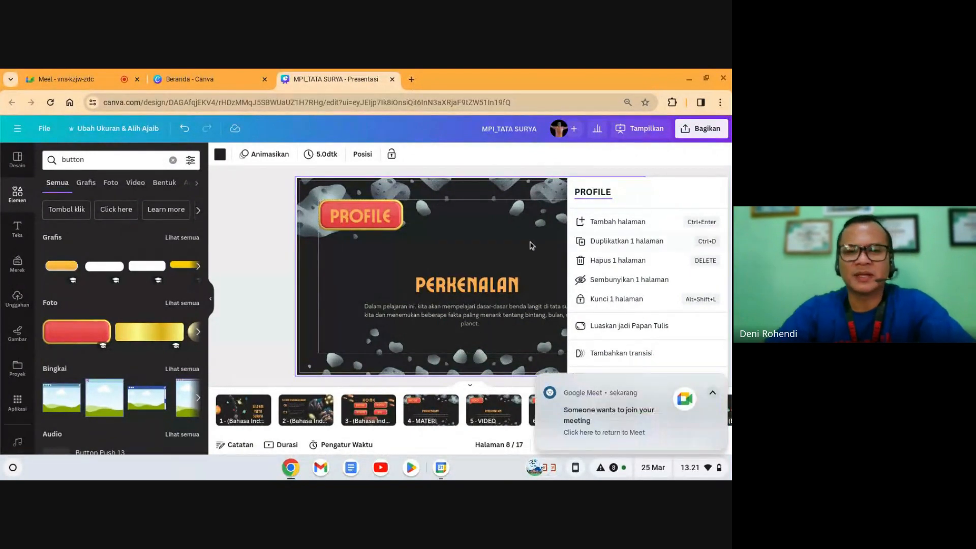
{"action": "left_click", "coordinate": [472, 246]}
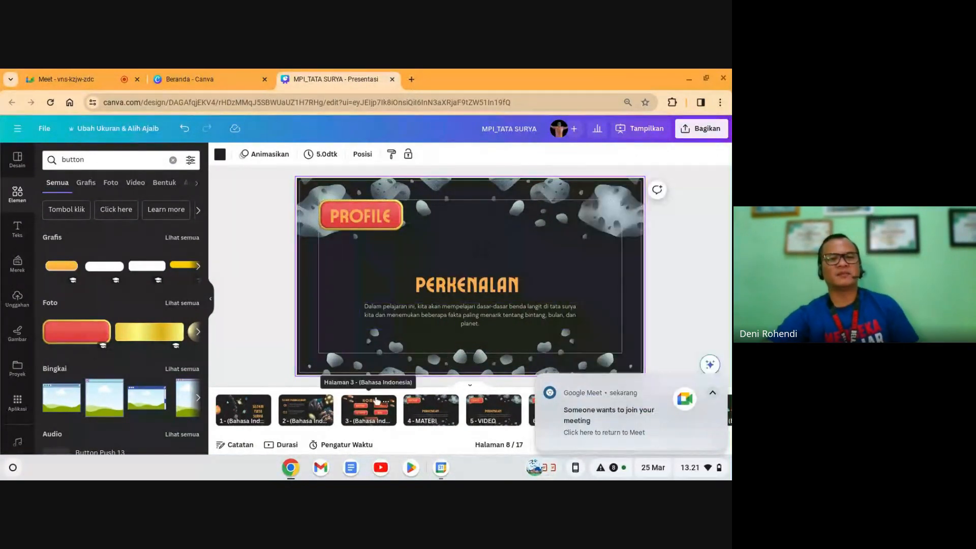
Step: Return to the HOME slide, select its MATERI button, then open page 4
{"action": "left_click", "coordinate": [364, 411]}
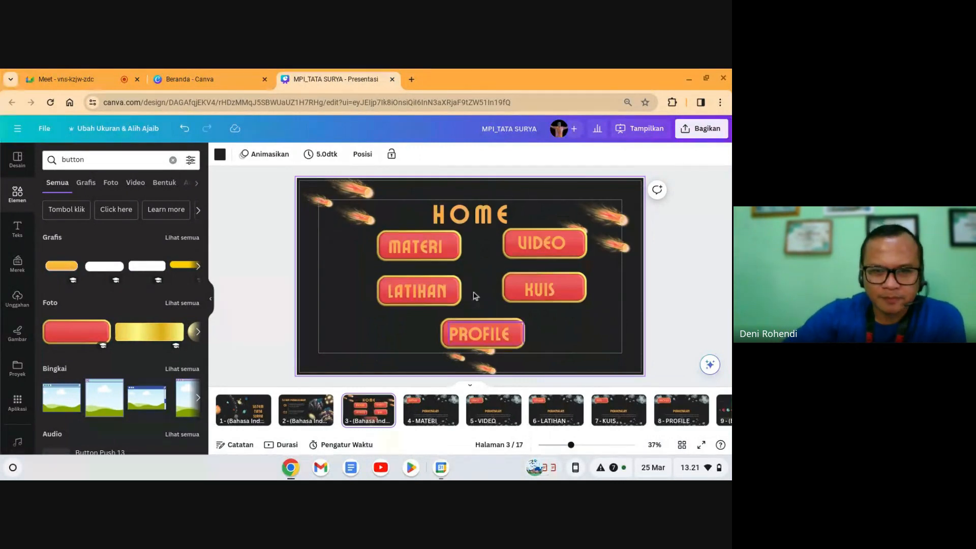
{"action": "left_click", "coordinate": [331, 258]}
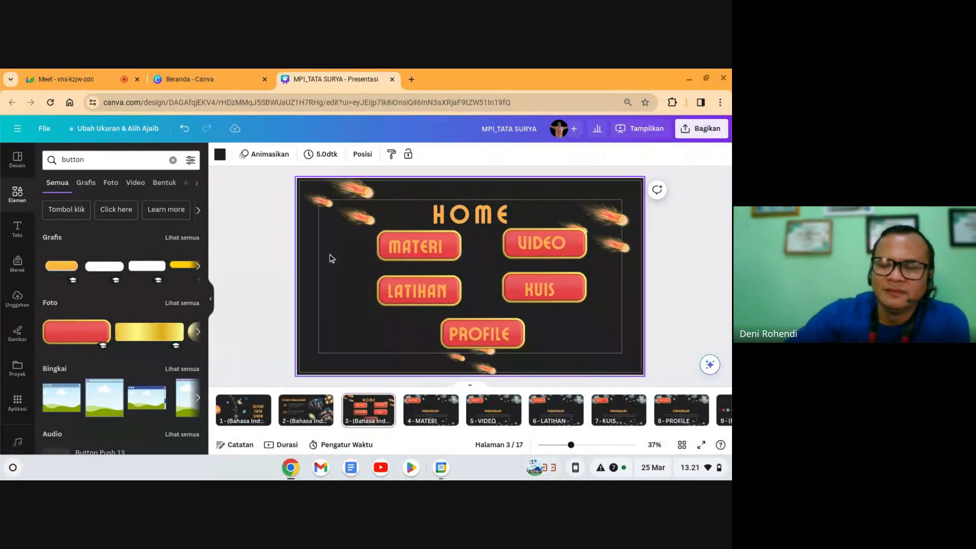
{"action": "left_click", "coordinate": [407, 251]}
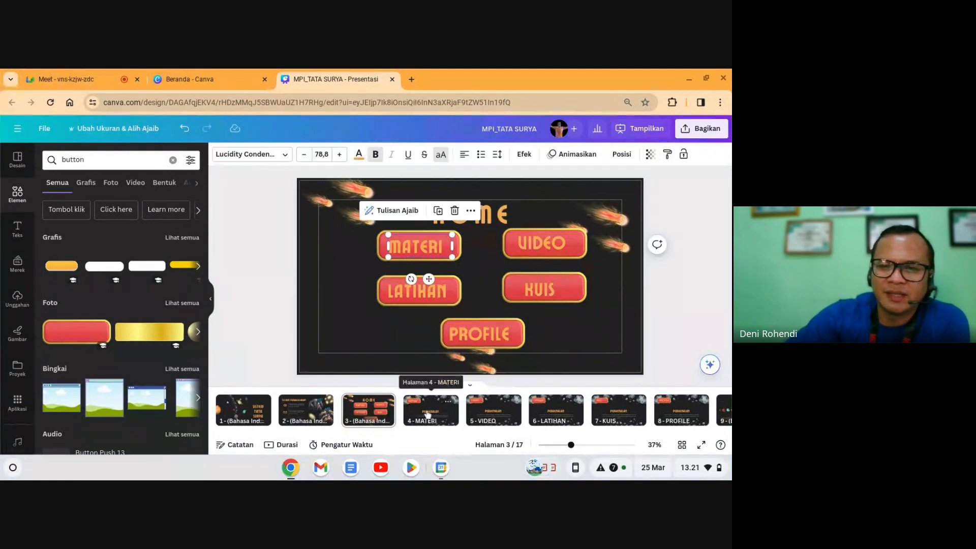
{"action": "left_click", "coordinate": [445, 413]}
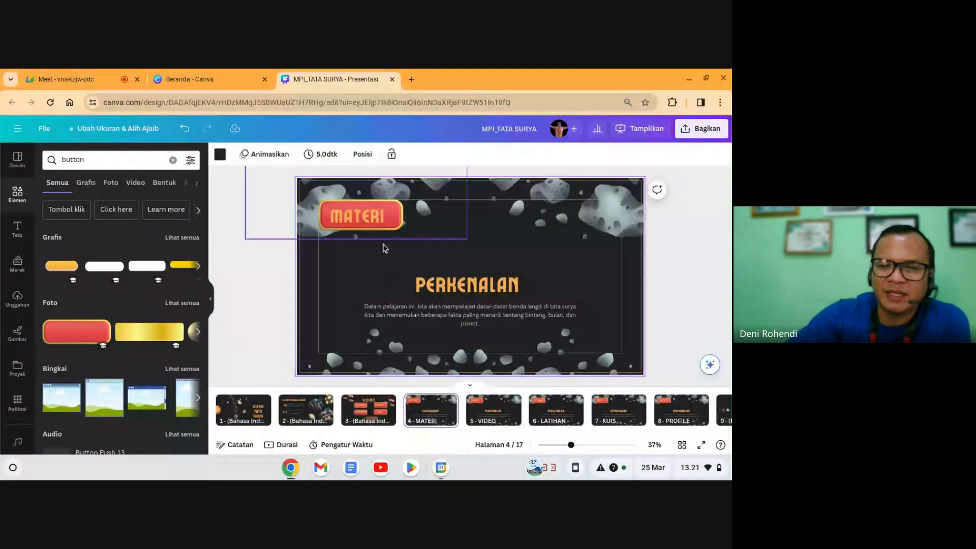
Step: Delete the introduction paragraph, shrink the PERKENALAN title and retype it as TATA SURYA
{"action": "left_click", "coordinate": [488, 326]}
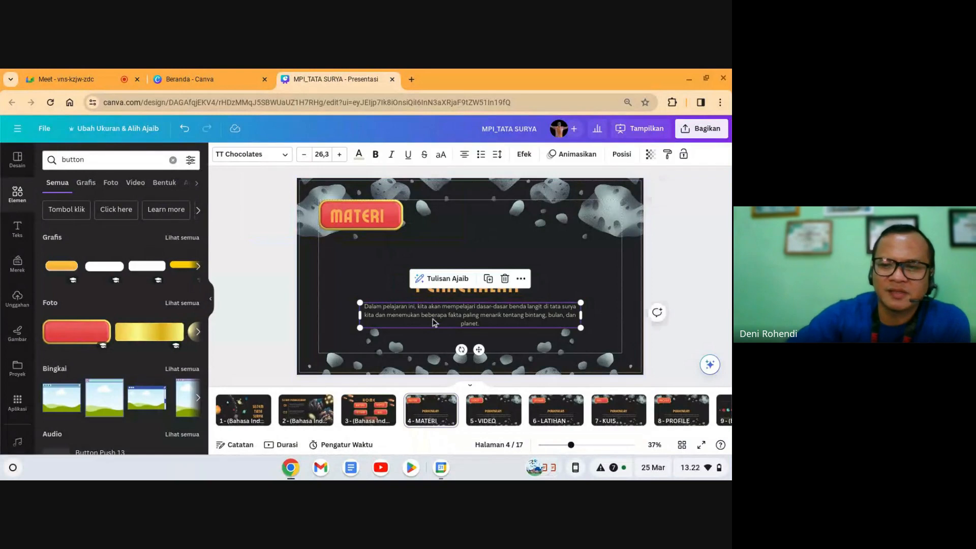
{"action": "key", "text": "Delete"}
{"action": "left_click", "coordinate": [463, 289]}
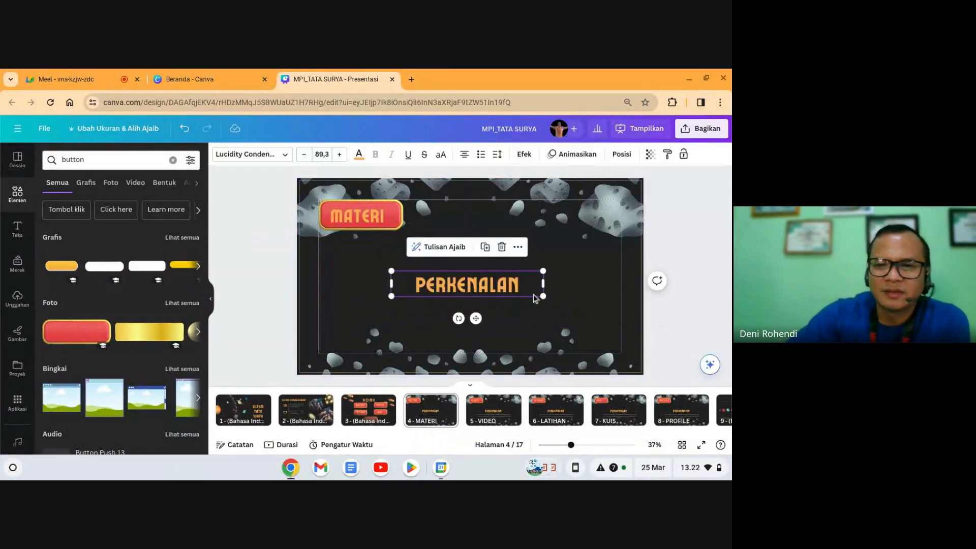
{"action": "left_click_drag", "start_coordinate": [541, 296], "coordinate": [467, 283]}
{"action": "left_click", "coordinate": [374, 219]}
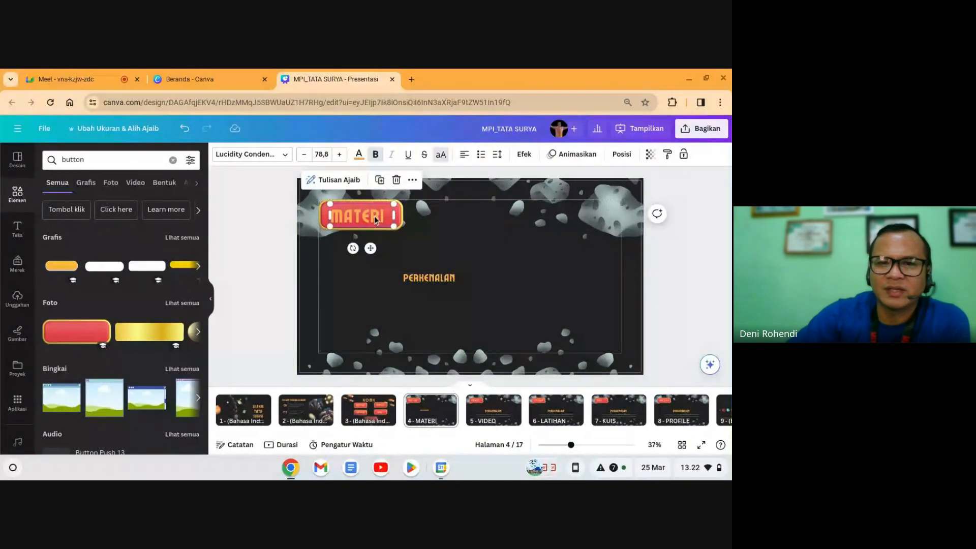
{"action": "double_click", "coordinate": [441, 278]}
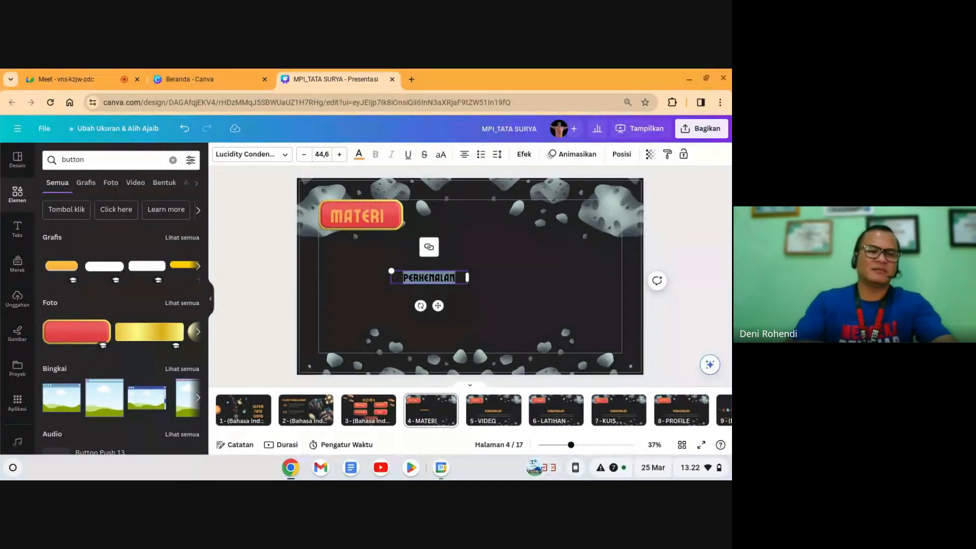
{"action": "type", "text": "TATA SURYA"}
{"action": "left_click", "coordinate": [470, 286]}
Step: Copy the heading as MERKURIUS and duplicate it into a column plus a second column
{"action": "left_click", "coordinate": [441, 282]}
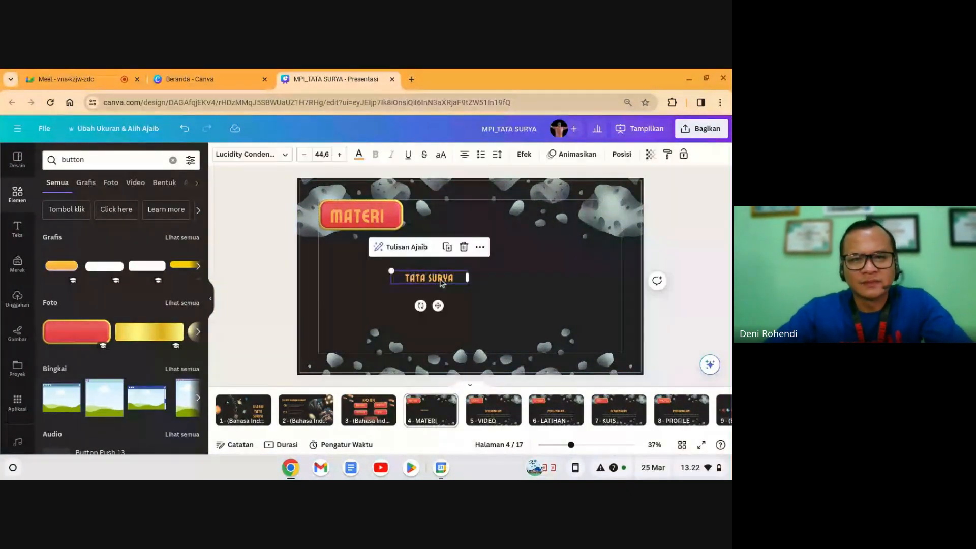
{"action": "left_click_drag", "start_coordinate": [441, 283], "coordinate": [440, 295]}
{"action": "double_click", "coordinate": [439, 294]}
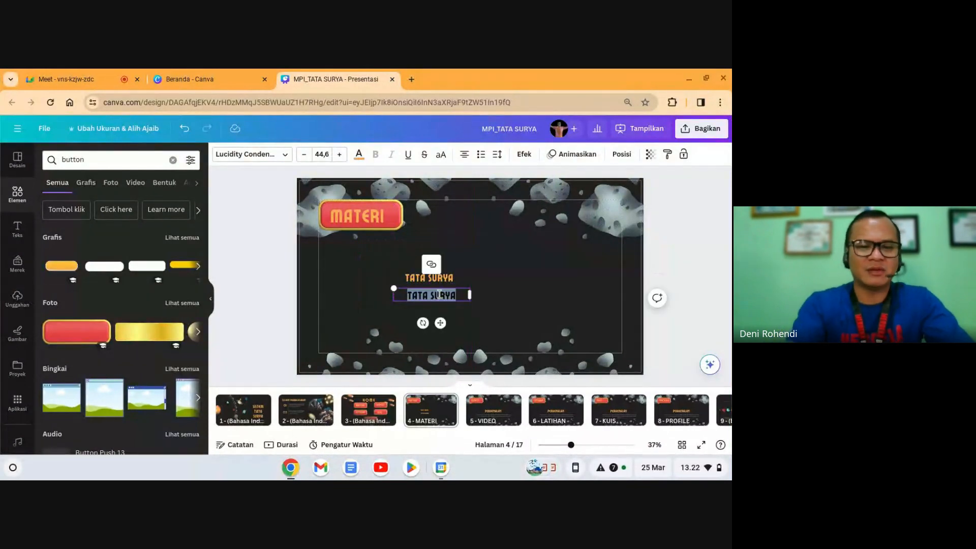
{"action": "type", "text": "merkurius"}
{"action": "key", "text": "ctrl+d"}
{"action": "left_click_drag", "start_coordinate": [441, 303], "coordinate": [438, 317]}
{"action": "key", "text": "ctrl+d"}
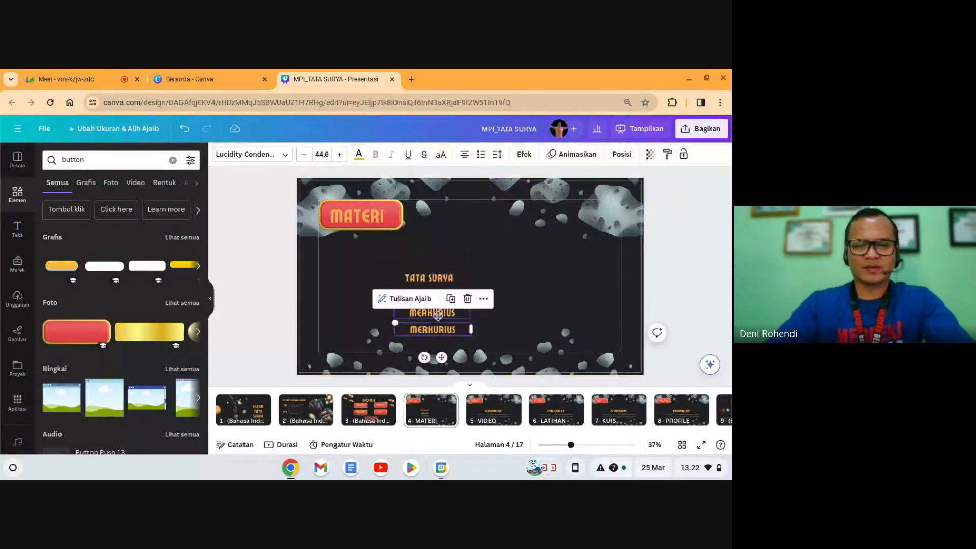
{"action": "key", "text": "ctrl+d"}
{"action": "left_click_drag", "start_coordinate": [448, 350], "coordinate": [525, 280]}
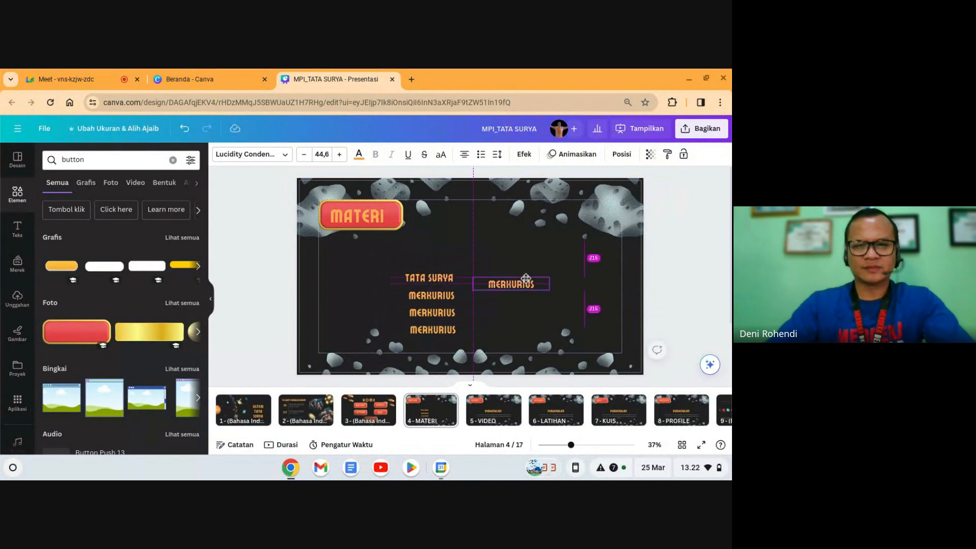
Step: Rename the copies VENUS, BUMI and MARS
{"action": "left_click", "coordinate": [444, 305]}
{"action": "double_click", "coordinate": [444, 308]}
{"action": "type", "text": "VENUS"}
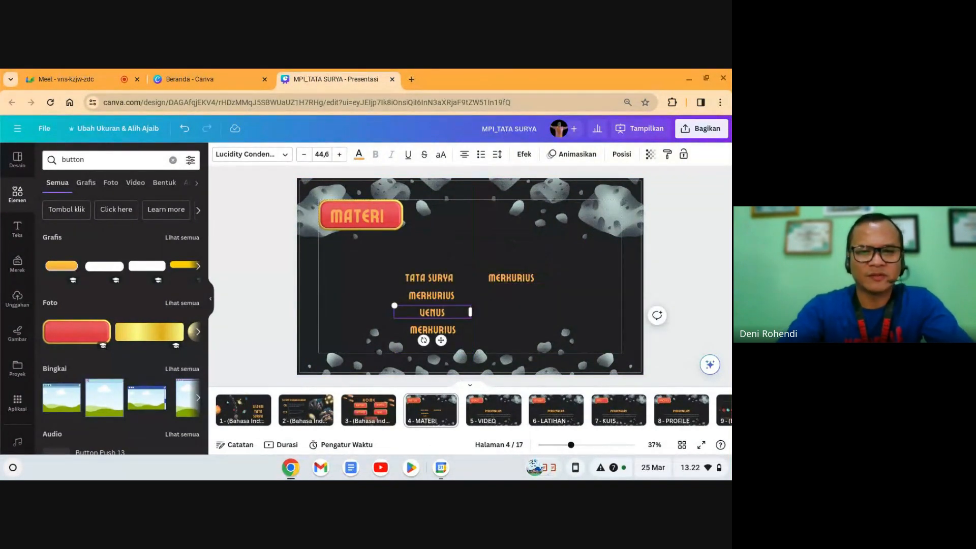
{"action": "left_click", "coordinate": [432, 330]}
{"action": "double_click", "coordinate": [432, 330]}
{"action": "type", "text": "BUMI"}
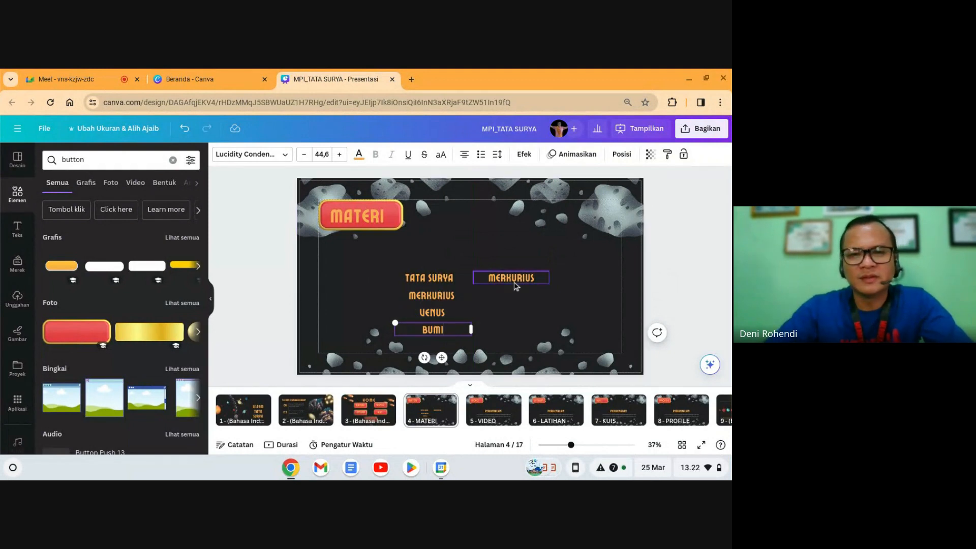
{"action": "left_click", "coordinate": [513, 283]}
{"action": "double_click", "coordinate": [513, 283]}
{"action": "type", "text": "AMARS"}
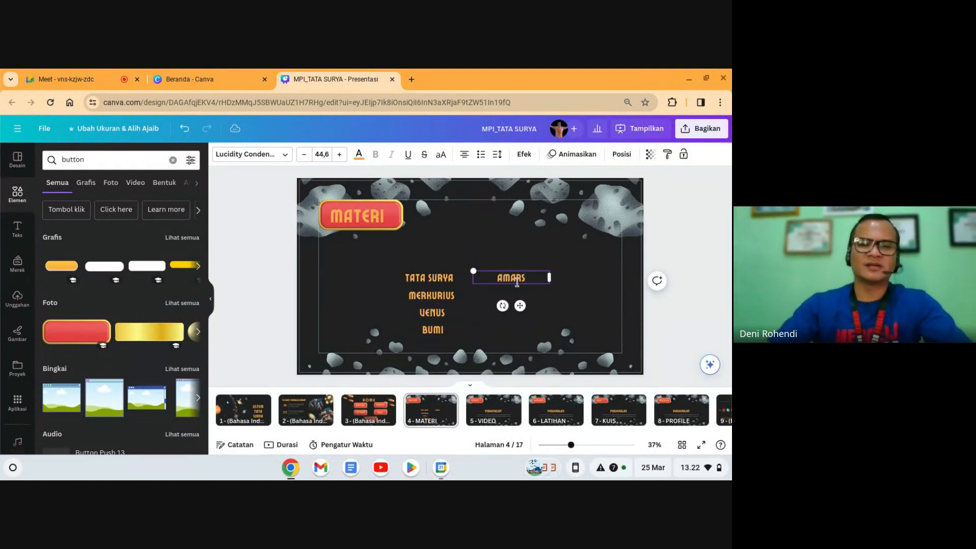
{"action": "double_click", "coordinate": [517, 283]}
{"action": "type", "text": "MA"}
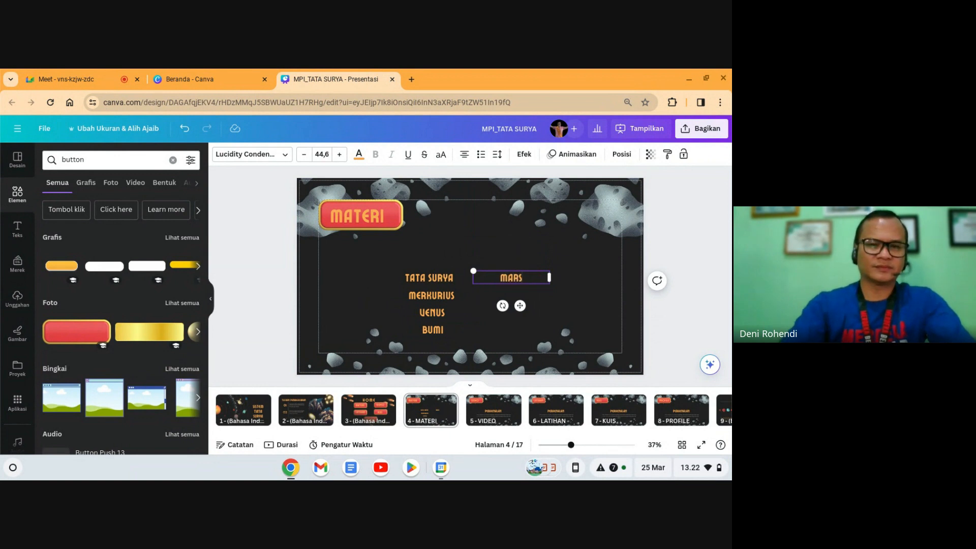
{"action": "left_click", "coordinate": [547, 302]}
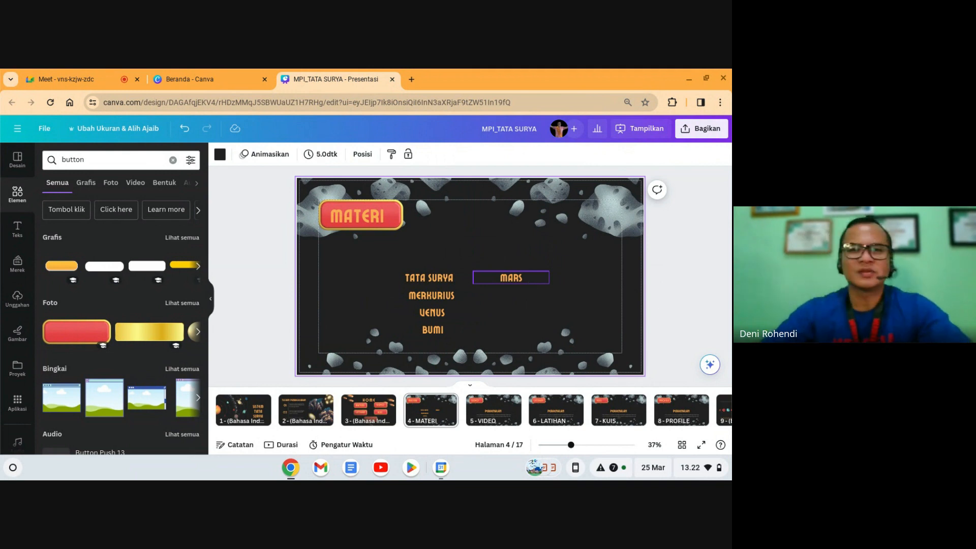
Step: Add JUPITER, SATURNUS and URANUS entries in the second column
{"action": "left_click_drag", "start_coordinate": [515, 287], "coordinate": [508, 296]}
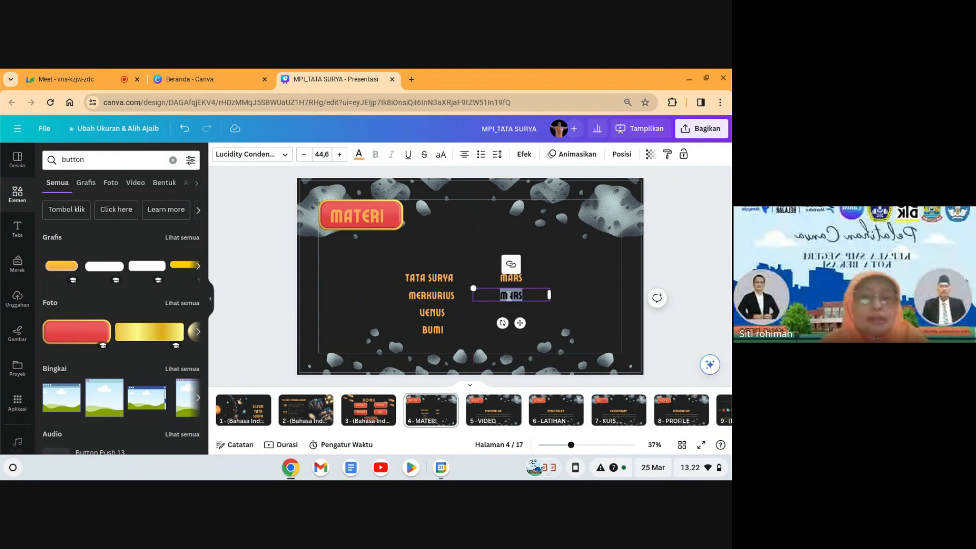
{"action": "type", "text": "JUPITER"}
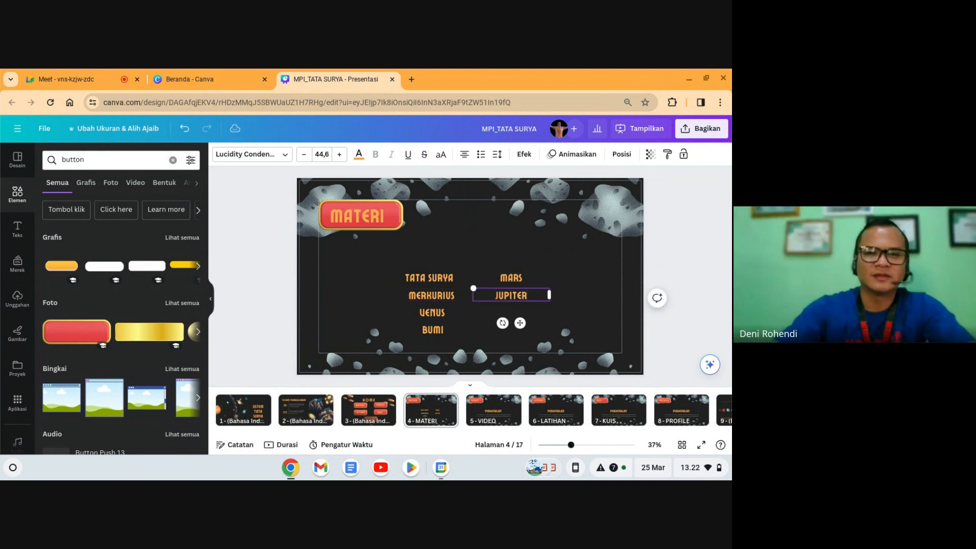
{"action": "left_click", "coordinate": [537, 281]}
{"action": "left_click", "coordinate": [529, 299]}
{"action": "key", "text": "ctrl+d"}
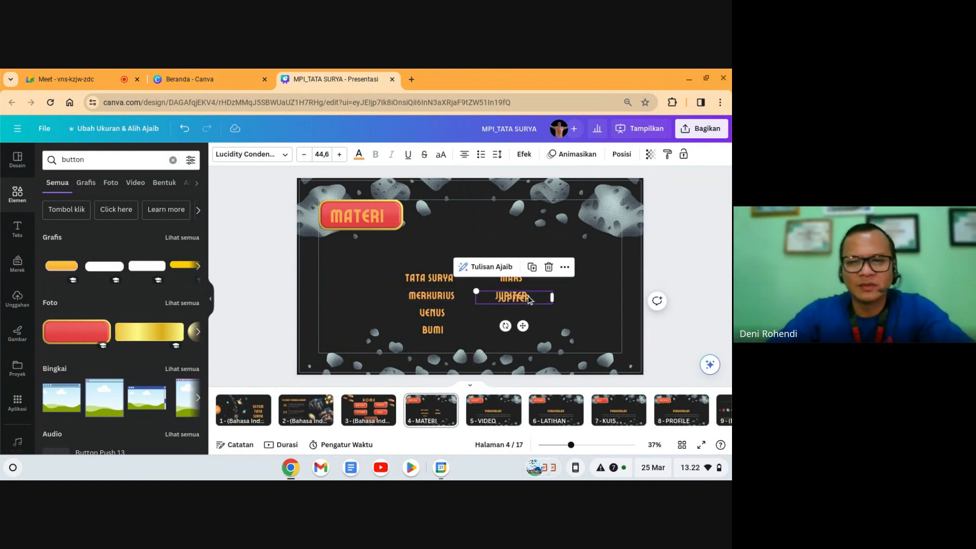
{"action": "left_click_drag", "start_coordinate": [529, 300], "coordinate": [530, 338]}
{"action": "left_click", "coordinate": [536, 293]}
{"action": "left_click_drag", "start_coordinate": [536, 293], "coordinate": [527, 312]}
{"action": "double_click", "coordinate": [527, 313]}
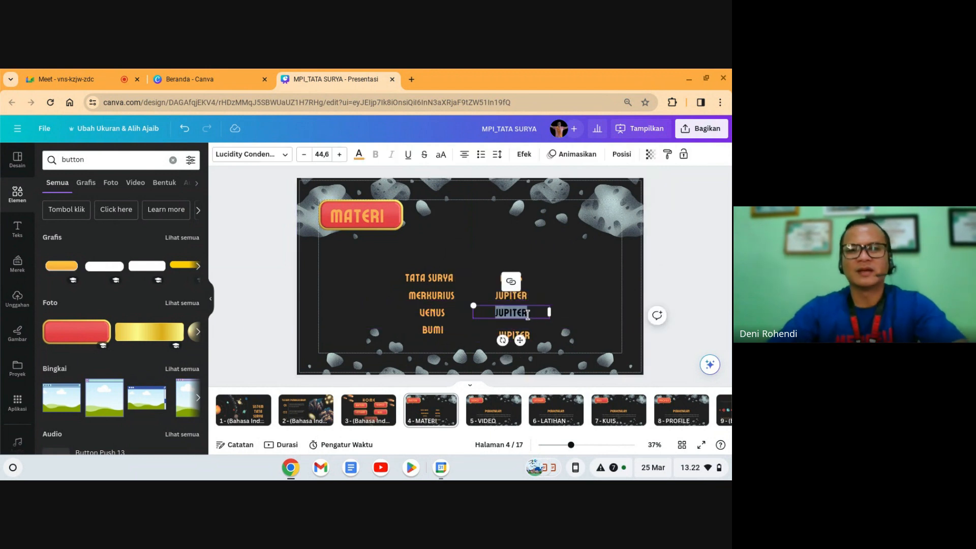
{"action": "type", "text": "Sa"}
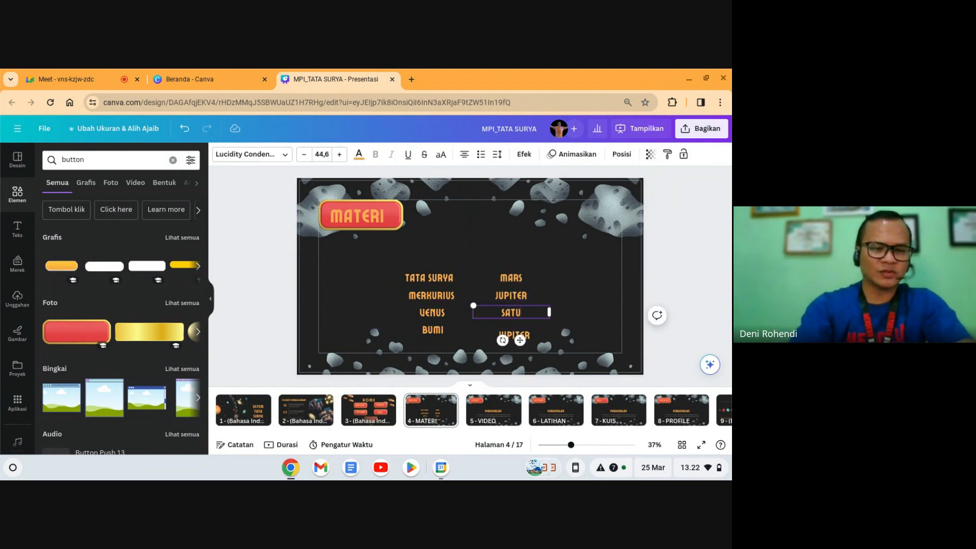
{"action": "double_click", "coordinate": [531, 338]}
{"action": "type", "text": "Ura"}
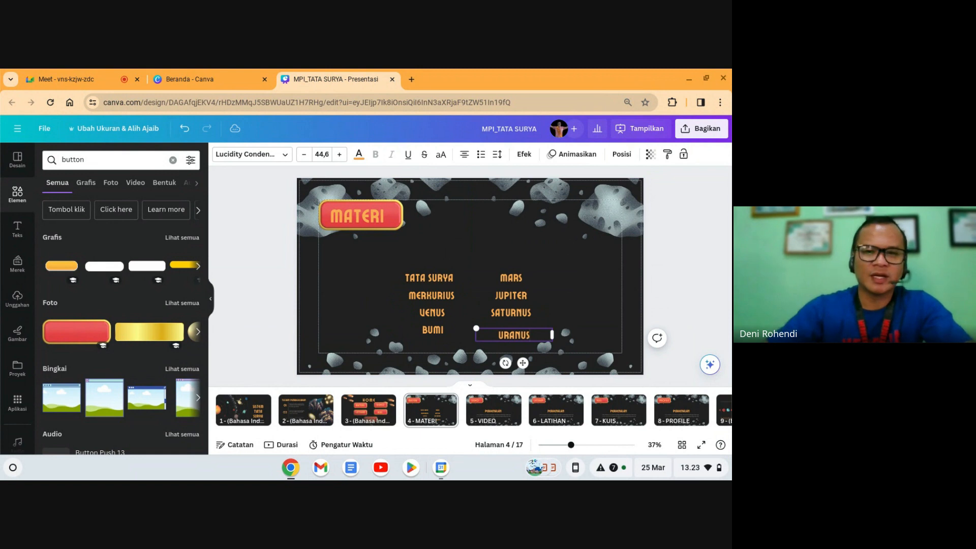
Step: Duplicate URANUS into a third column and rename it NEPTUNUS
{"action": "left_click", "coordinate": [574, 315]}
{"action": "left_click", "coordinate": [519, 336]}
{"action": "key", "text": "ctrl+d"}
{"action": "left_click_drag", "start_coordinate": [523, 337], "coordinate": [581, 286]}
{"action": "double_click", "coordinate": [581, 285]}
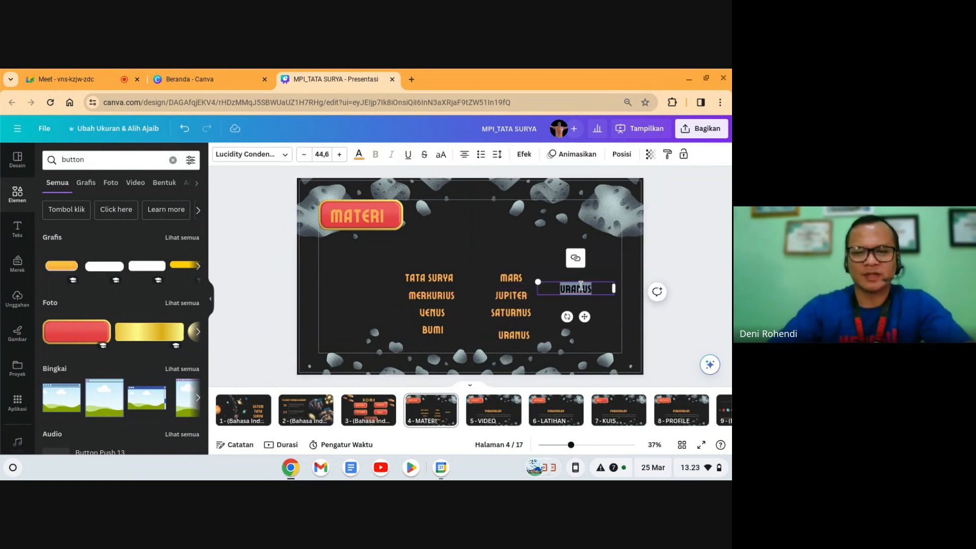
{"action": "type", "text": "NEPTUNU"}
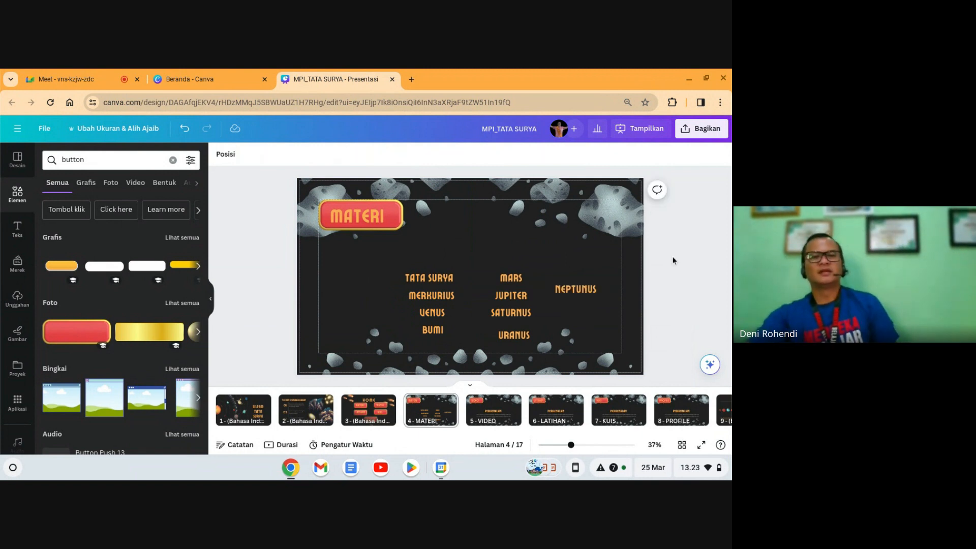
Step: Nudge the rocks image lower and add a white pill button graphic sized to fit a label
{"action": "left_click", "coordinate": [504, 365]}
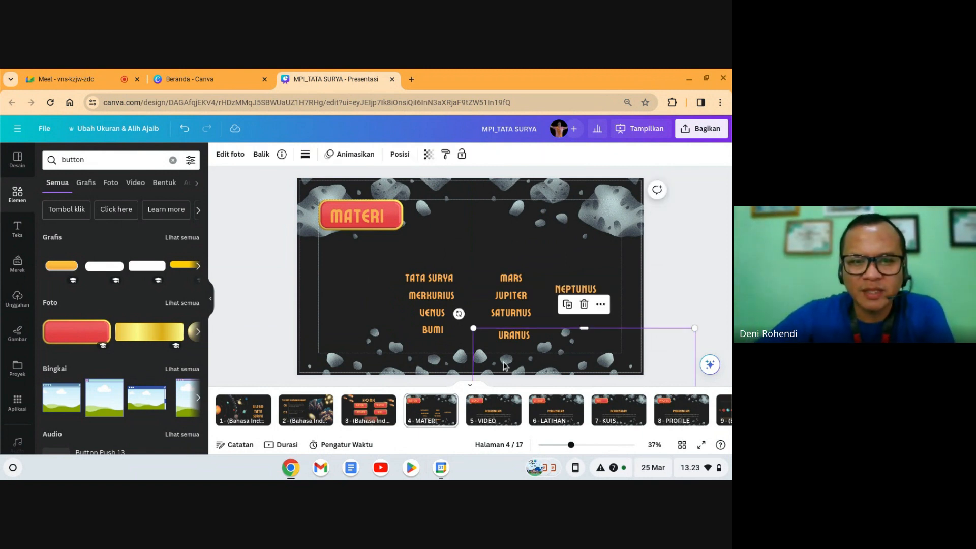
{"action": "left_click_drag", "start_coordinate": [569, 360], "coordinate": [569, 372]}
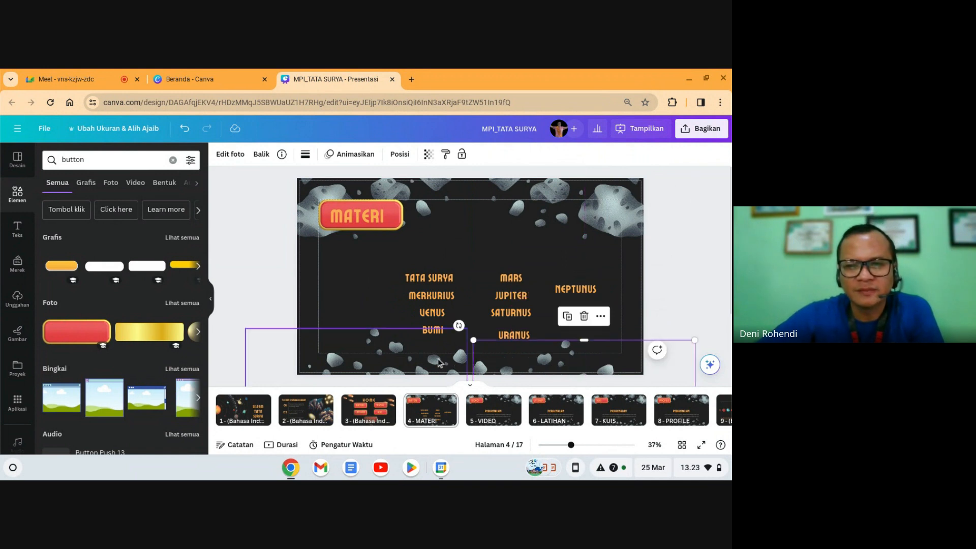
{"action": "left_click", "coordinate": [438, 362]}
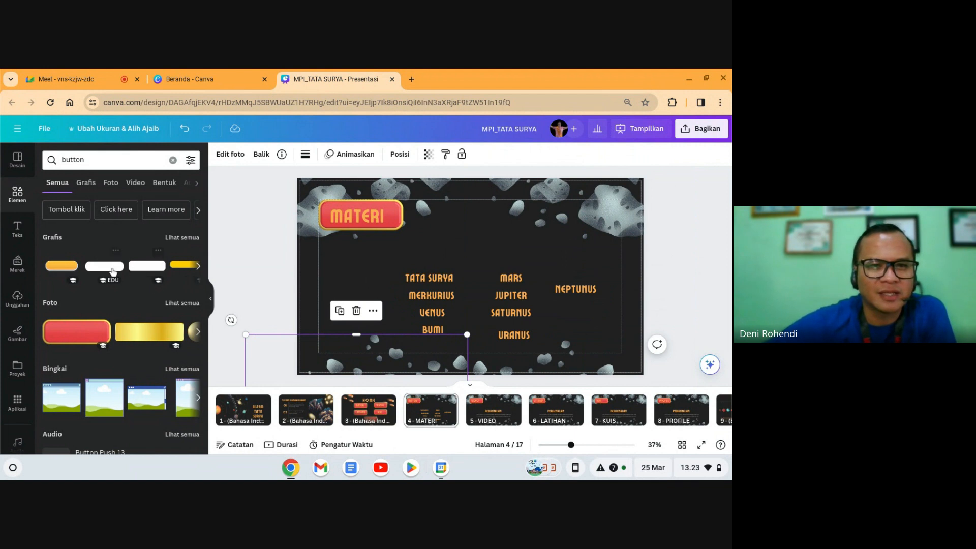
{"action": "left_click", "coordinate": [182, 244]}
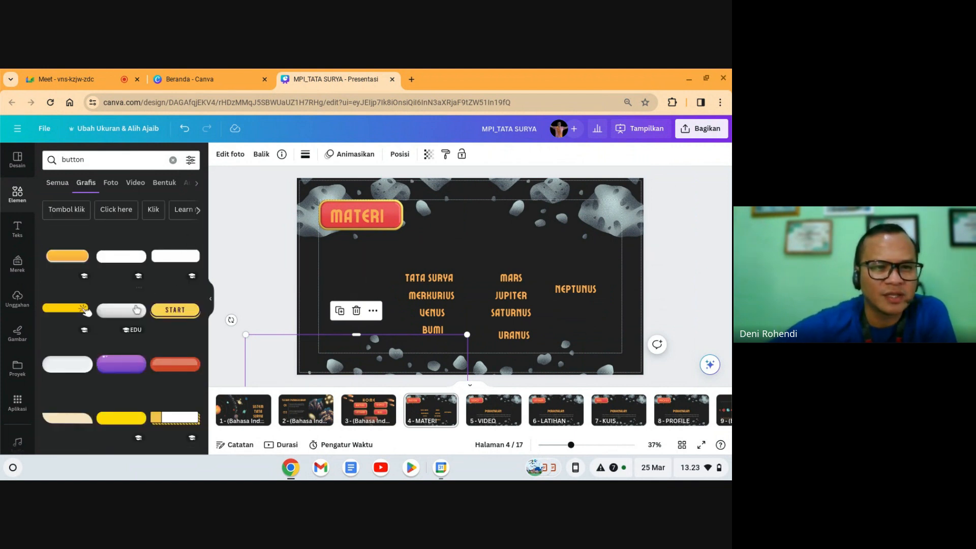
{"action": "left_click", "coordinate": [128, 315]}
{"action": "left_click_drag", "start_coordinate": [316, 230], "coordinate": [360, 260]}
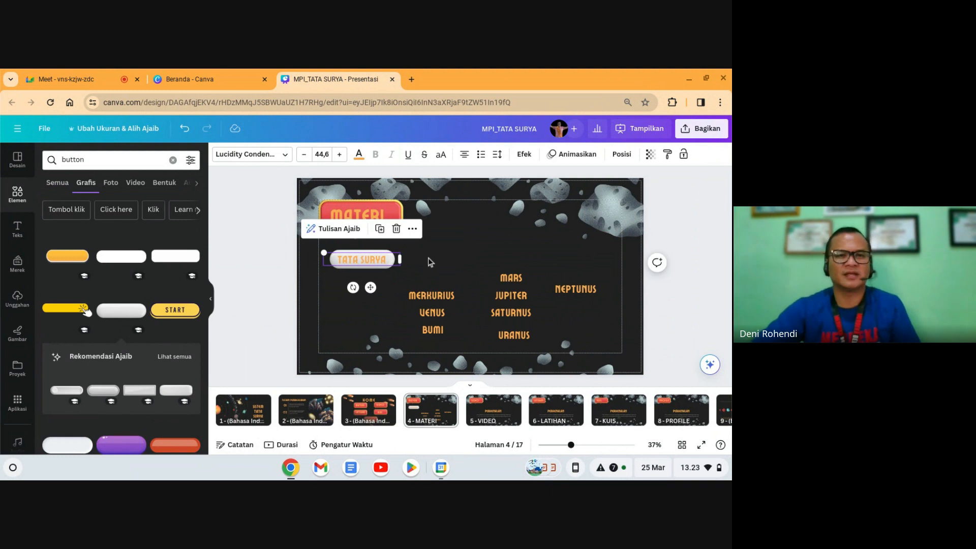
Step: Make the TATA SURYA text black and duplicate its white button
{"action": "left_click", "coordinate": [360, 156]}
{"action": "left_click", "coordinate": [80, 214]}
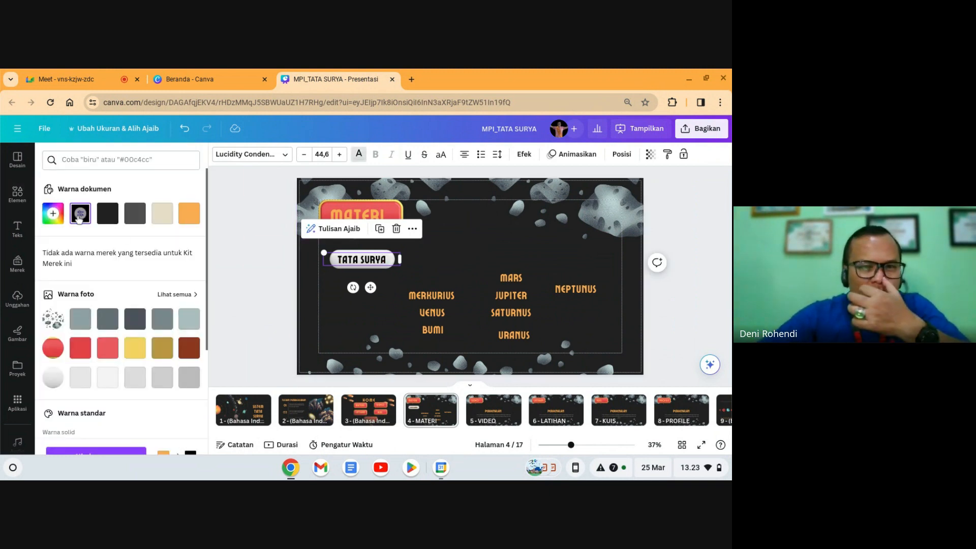
{"action": "left_click", "coordinate": [447, 270]}
{"action": "left_click", "coordinate": [389, 265]}
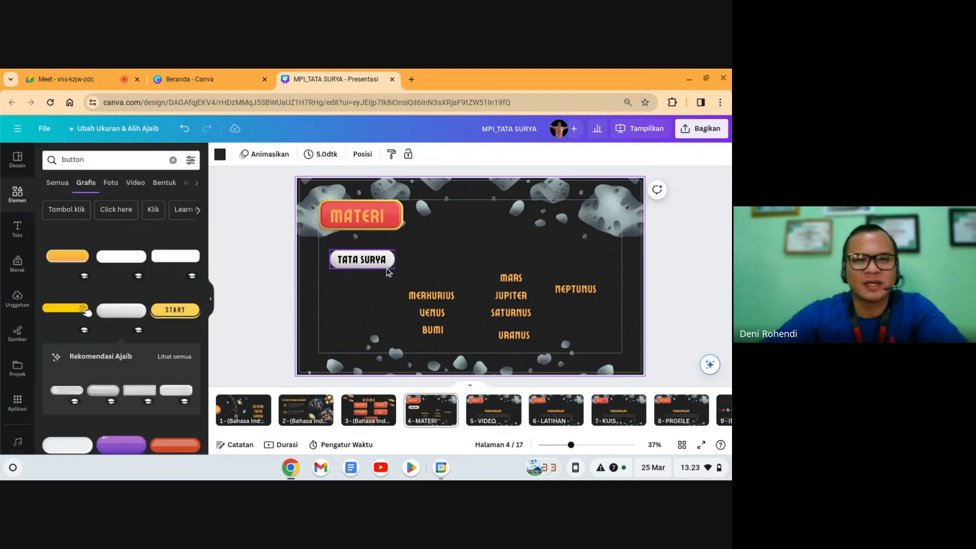
{"action": "key", "text": "ctrl+d"}
Step: Make spare button copies and put MERKURIUS on one, in front and in black
{"action": "left_click_drag", "start_coordinate": [386, 266], "coordinate": [454, 254]}
{"action": "key", "text": "ctrl+d"}
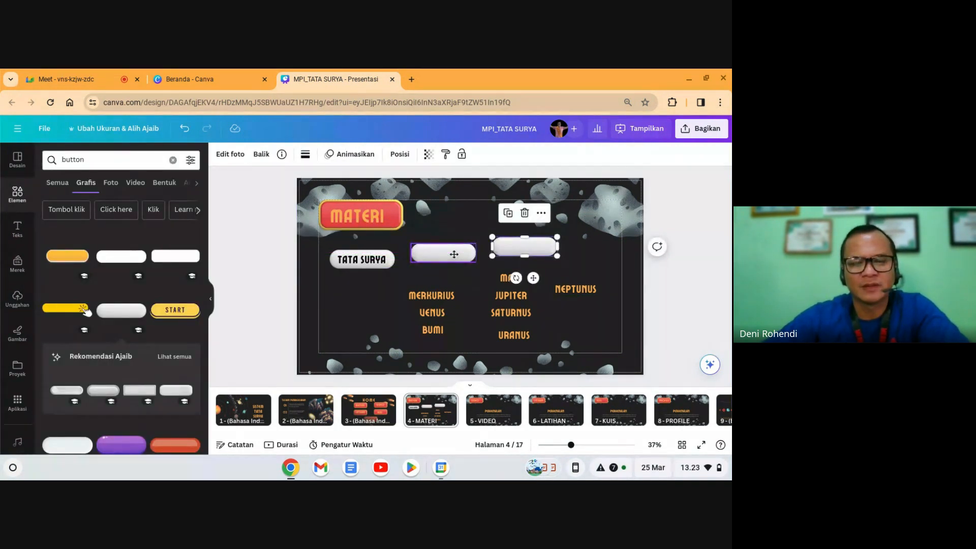
{"action": "key", "text": "ctrl+d"}
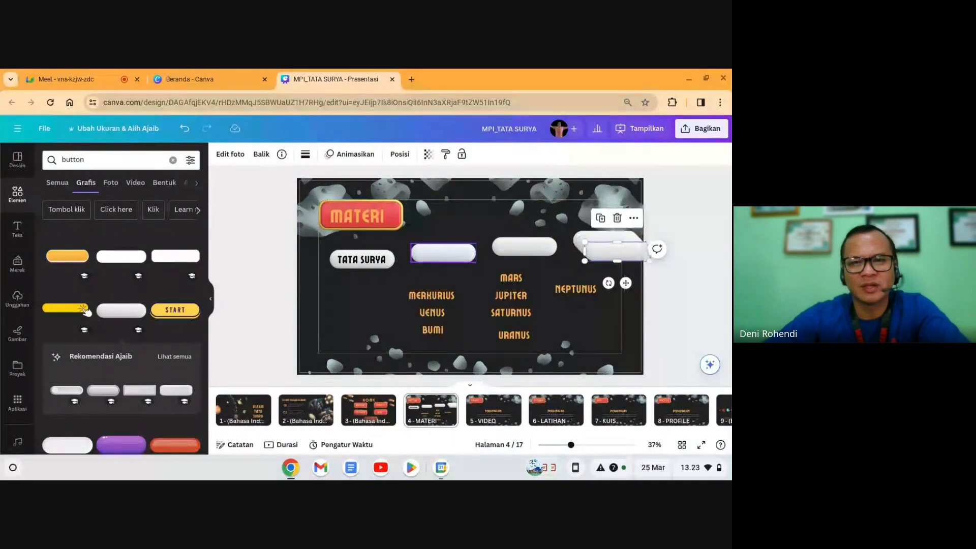
{"action": "left_click_drag", "start_coordinate": [450, 254], "coordinate": [368, 294]}
{"action": "left_click_drag", "start_coordinate": [446, 300], "coordinate": [375, 295]}
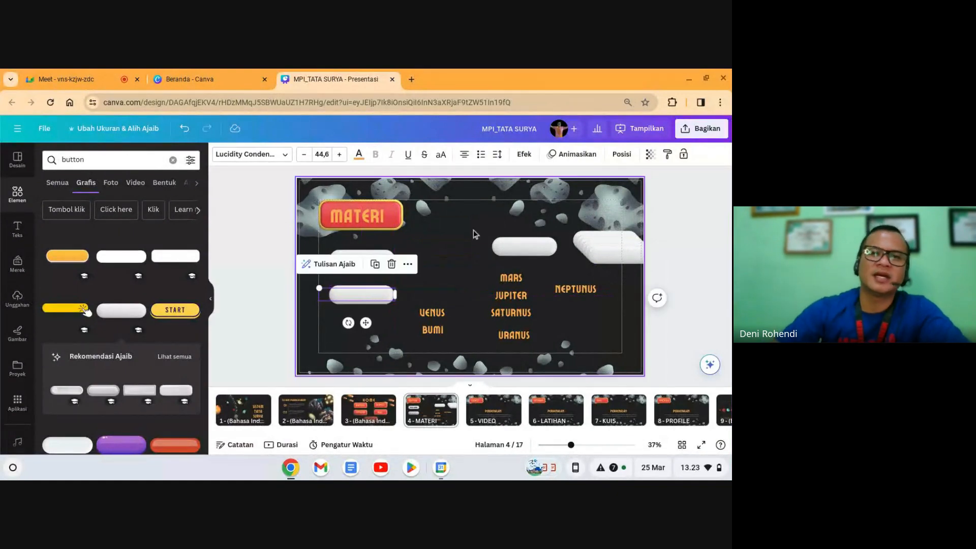
{"action": "left_click", "coordinate": [621, 155]}
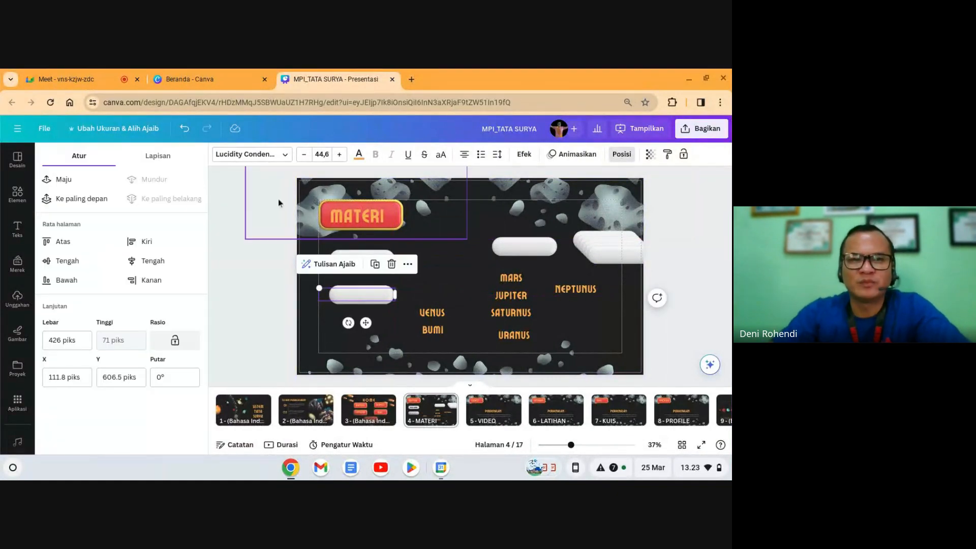
{"action": "left_click", "coordinate": [80, 201]}
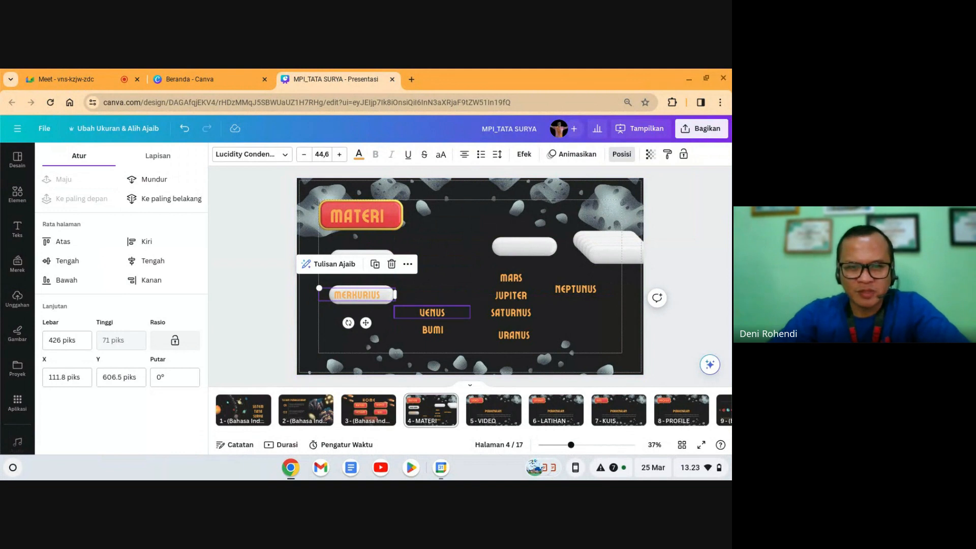
{"action": "left_click", "coordinate": [413, 299]}
{"action": "left_click", "coordinate": [370, 296]}
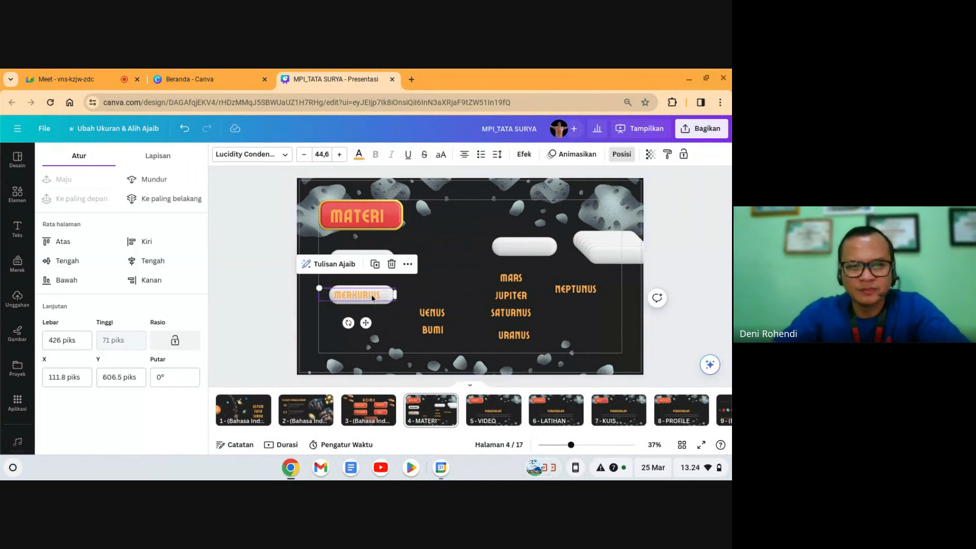
{"action": "key", "text": "Right"}
{"action": "key", "text": "Right"}
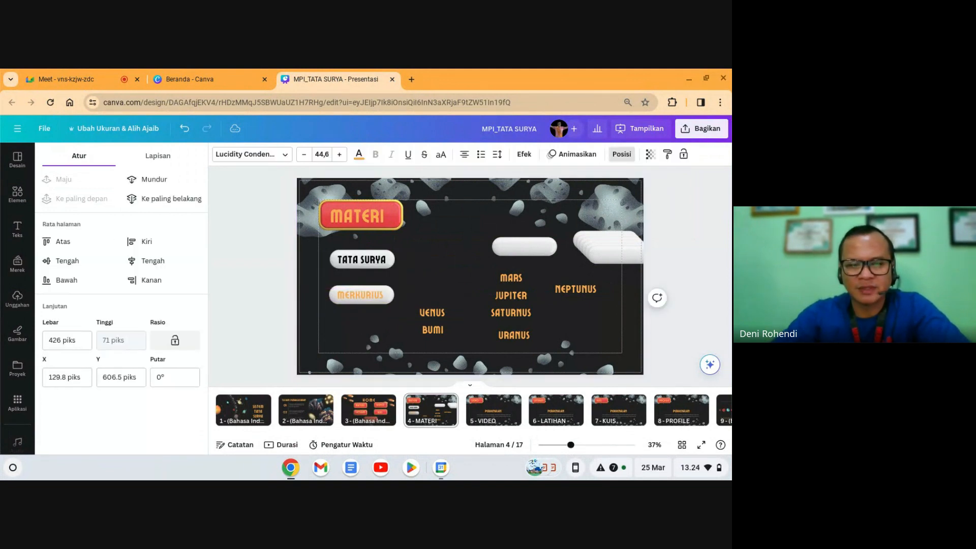
{"action": "left_click", "coordinate": [358, 154]}
{"action": "left_click", "coordinate": [84, 219]}
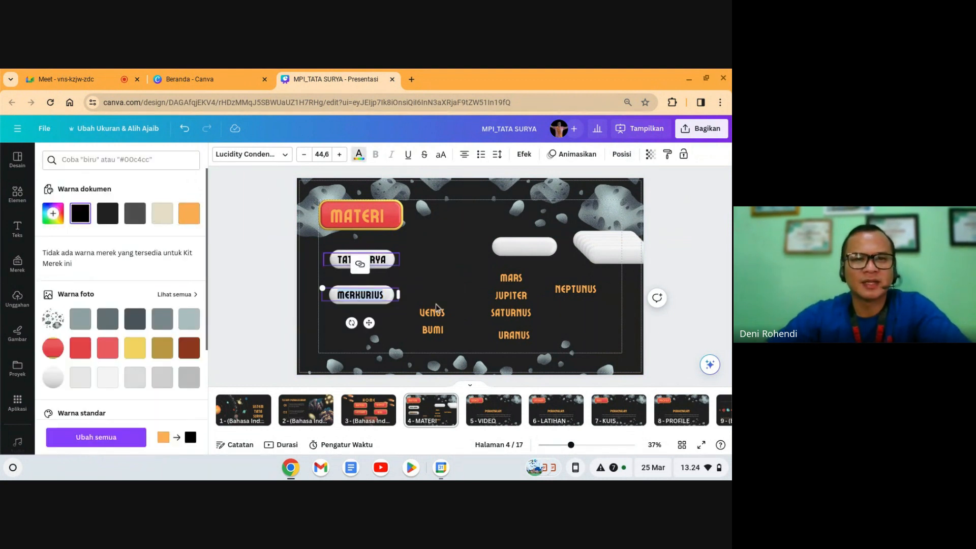
Step: Place VENUS on a white button, brought to front with black text
{"action": "left_click_drag", "start_coordinate": [408, 325], "coordinate": [370, 333]}
{"action": "left_click_drag", "start_coordinate": [432, 313], "coordinate": [364, 331]}
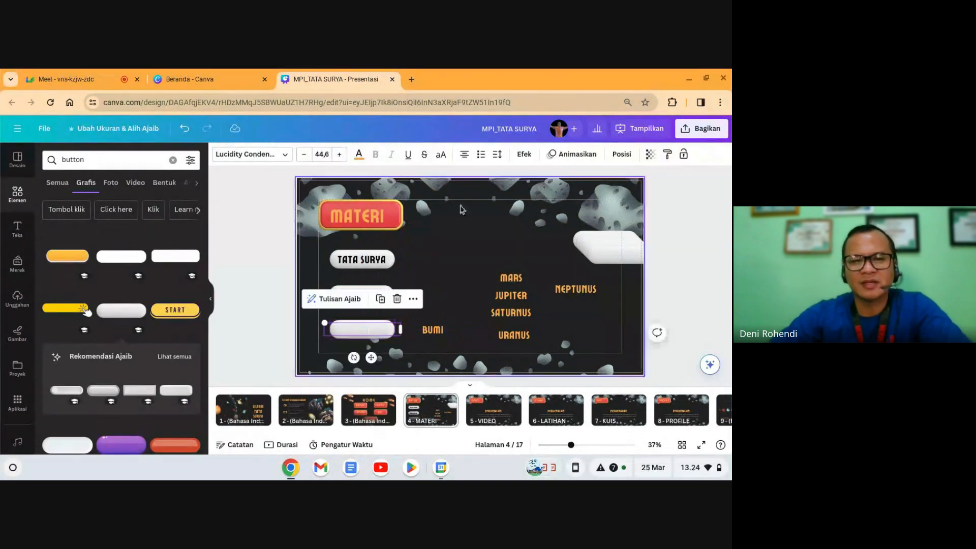
{"action": "left_click", "coordinate": [620, 157]}
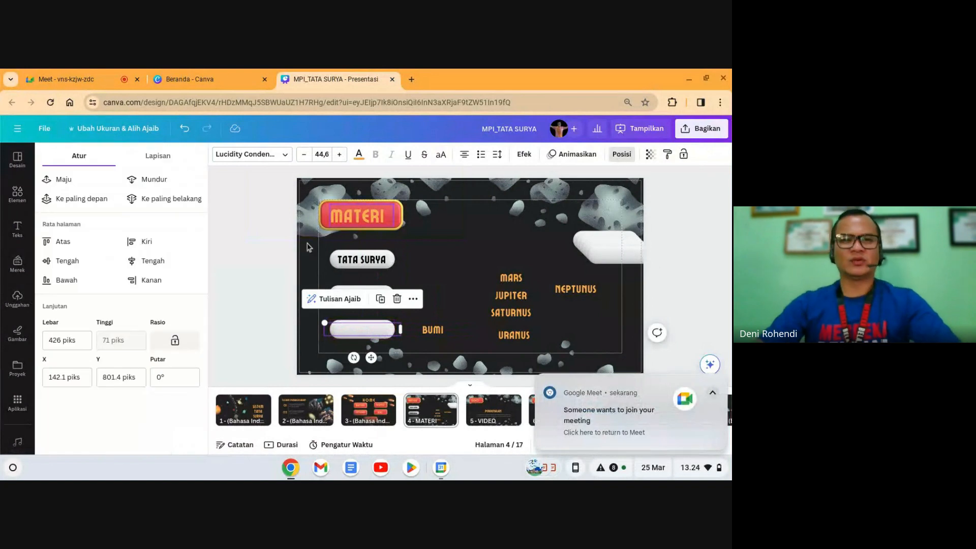
{"action": "left_click", "coordinate": [83, 202]}
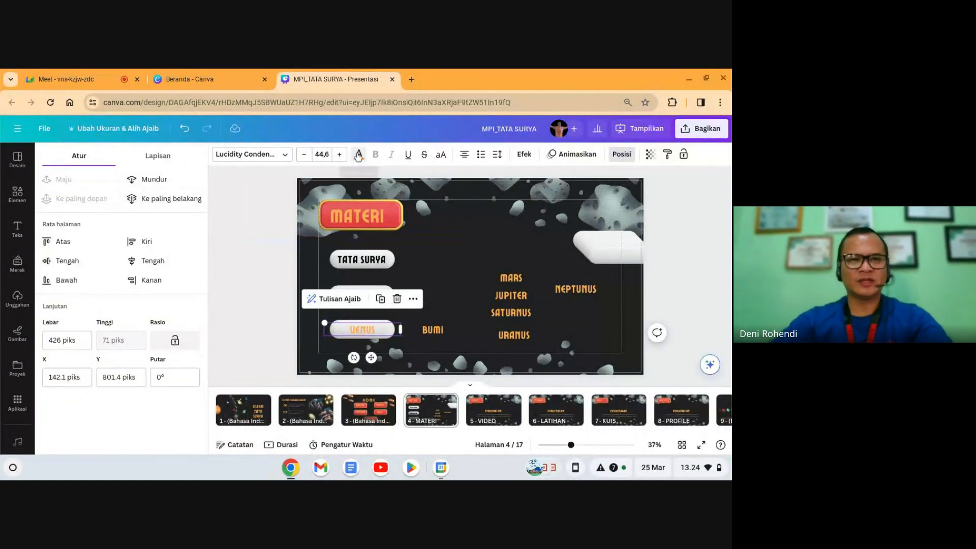
{"action": "left_click", "coordinate": [359, 154]}
{"action": "left_click", "coordinate": [81, 214]}
{"action": "left_click", "coordinate": [437, 275]}
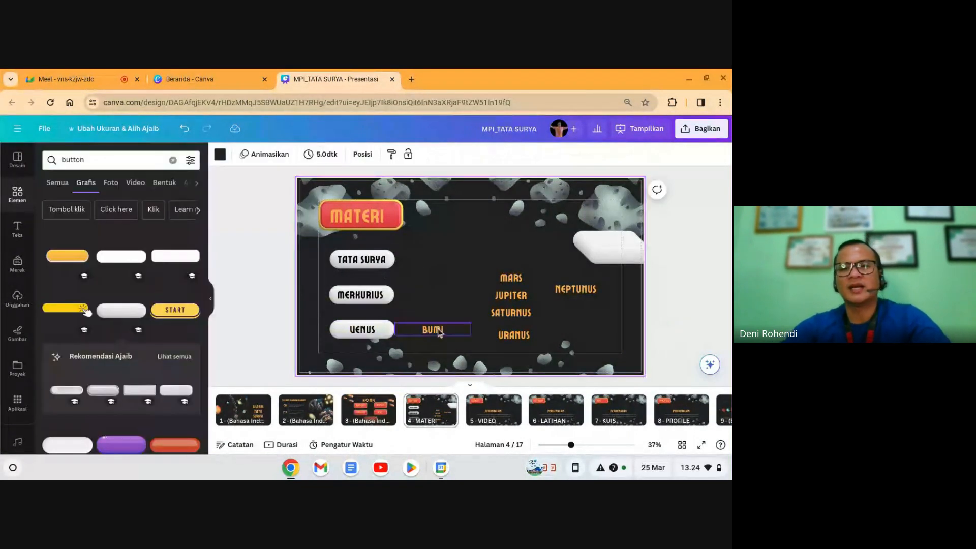
Step: Place BUMI on a white button beside TATA SURYA, brought to front with black text
{"action": "left_click_drag", "start_coordinate": [440, 332], "coordinate": [544, 267]}
{"action": "left_click_drag", "start_coordinate": [600, 248], "coordinate": [433, 261]}
{"action": "left_click_drag", "start_coordinate": [549, 264], "coordinate": [451, 258]}
{"action": "left_click", "coordinate": [621, 154]}
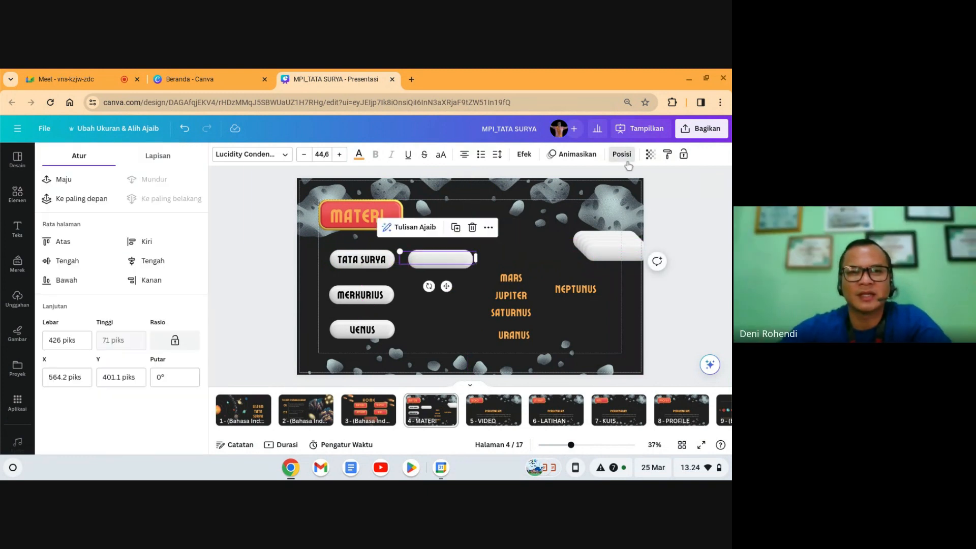
{"action": "left_click", "coordinate": [81, 198]}
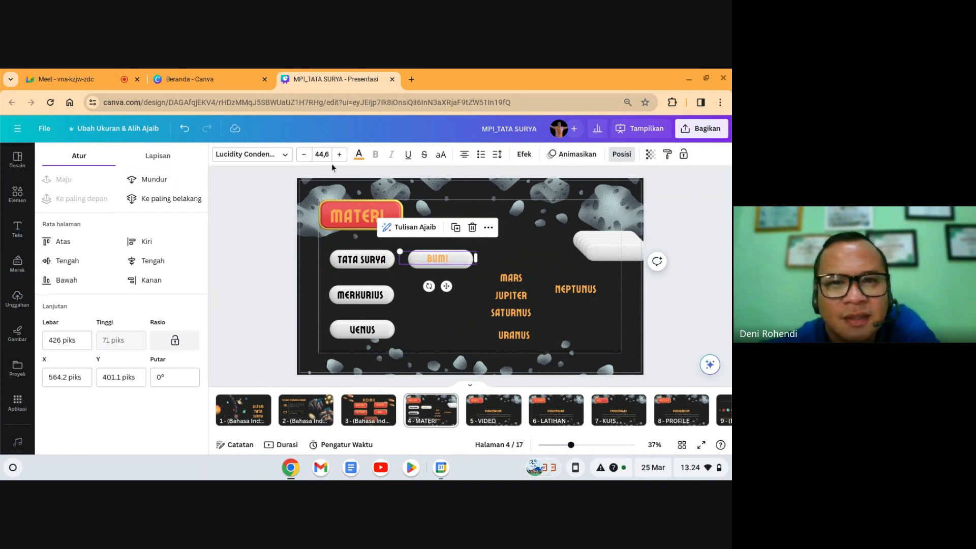
{"action": "left_click", "coordinate": [358, 154]}
{"action": "left_click", "coordinate": [76, 218]}
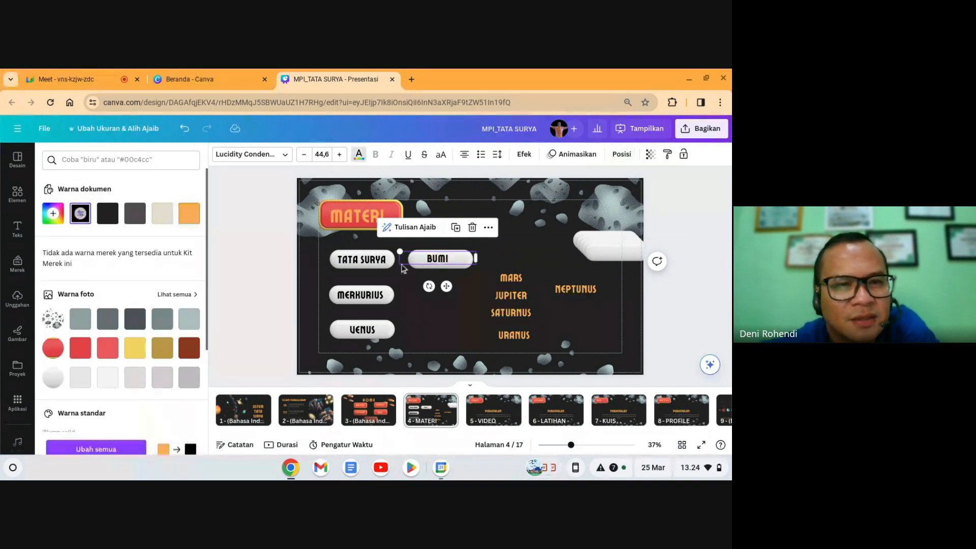
{"action": "left_click", "coordinate": [511, 260]}
{"action": "left_click", "coordinate": [446, 260]}
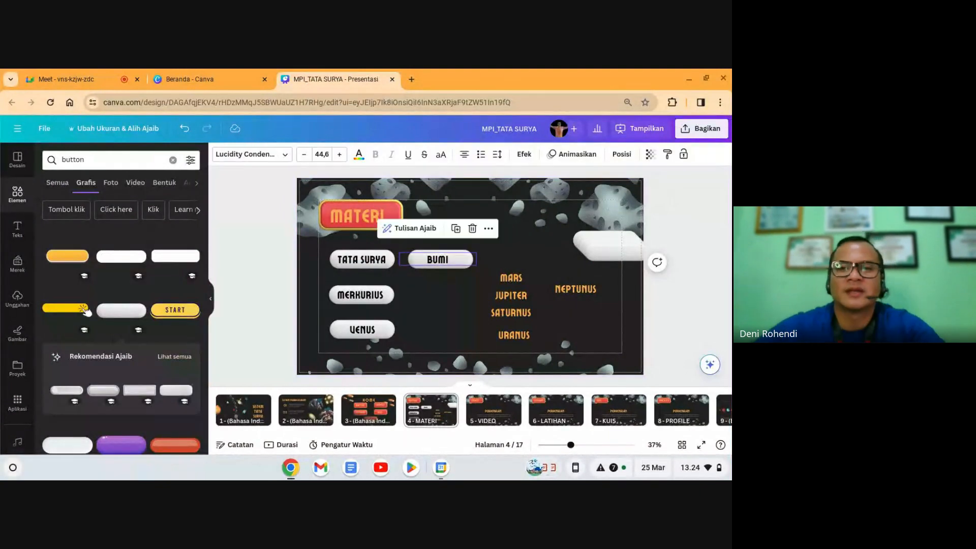
{"action": "left_click", "coordinate": [595, 245]}
Step: Put MARS and JUPITER on white buttons with black text brought to front
{"action": "left_click_drag", "start_coordinate": [594, 245], "coordinate": [434, 294]}
{"action": "left_click_drag", "start_coordinate": [515, 281], "coordinate": [441, 296]}
{"action": "left_click", "coordinate": [359, 155]}
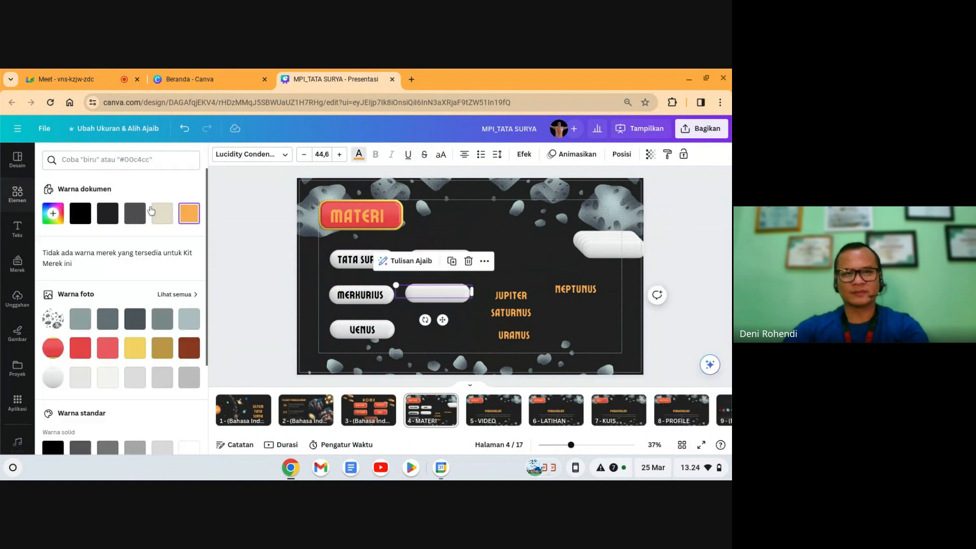
{"action": "left_click", "coordinate": [622, 154]}
{"action": "type", "text": "MARS"}
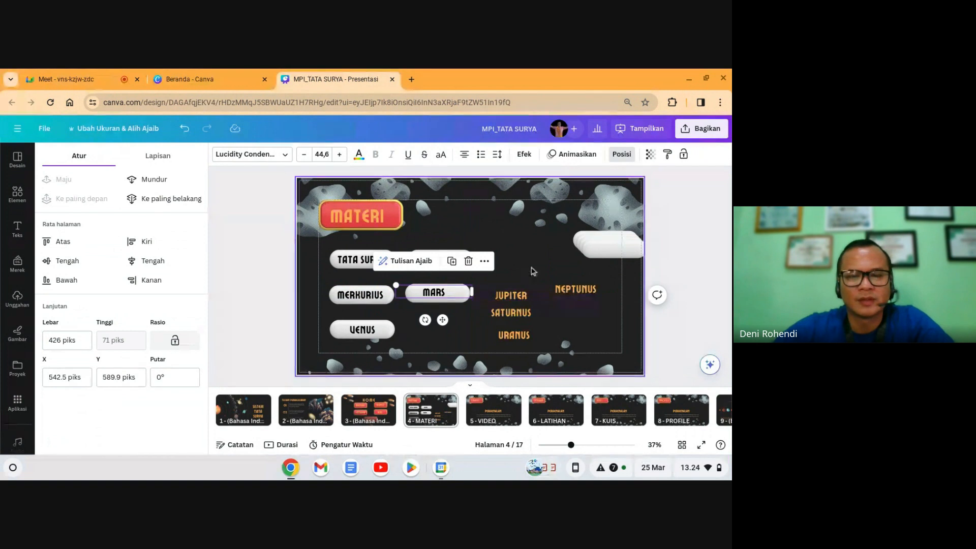
{"action": "left_click", "coordinate": [583, 251]}
{"action": "left_click_drag", "start_coordinate": [583, 251], "coordinate": [414, 337]}
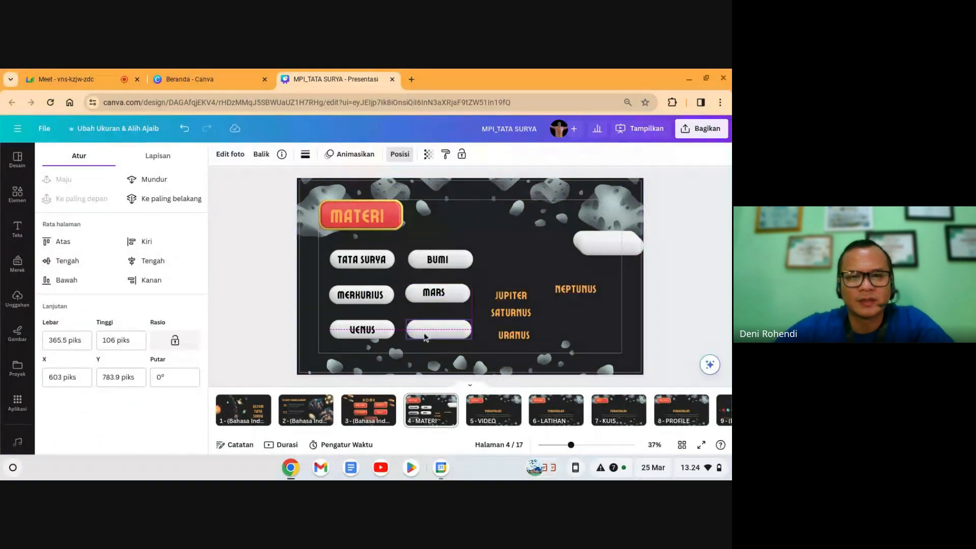
{"action": "left_click_drag", "start_coordinate": [527, 299], "coordinate": [455, 331]}
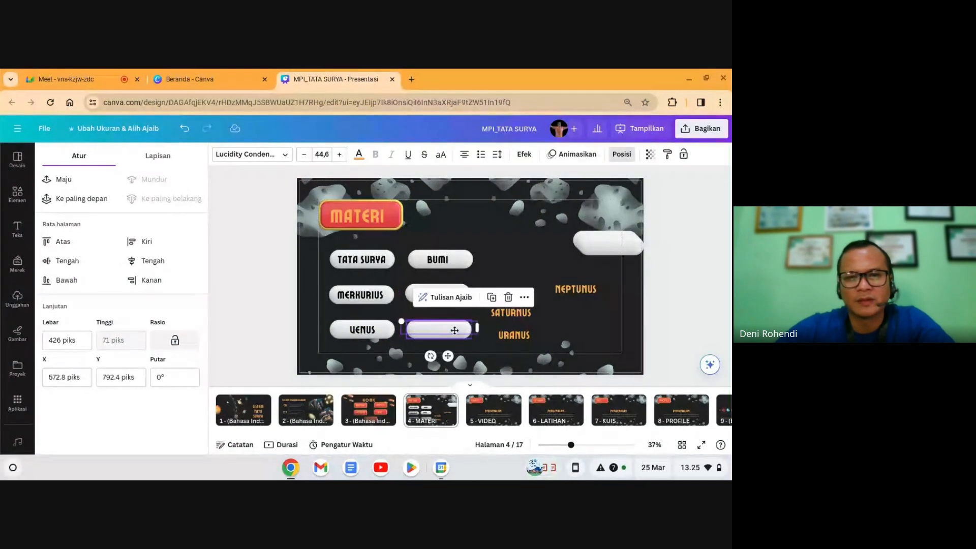
{"action": "left_click", "coordinate": [359, 154]}
{"action": "left_click", "coordinate": [81, 213]}
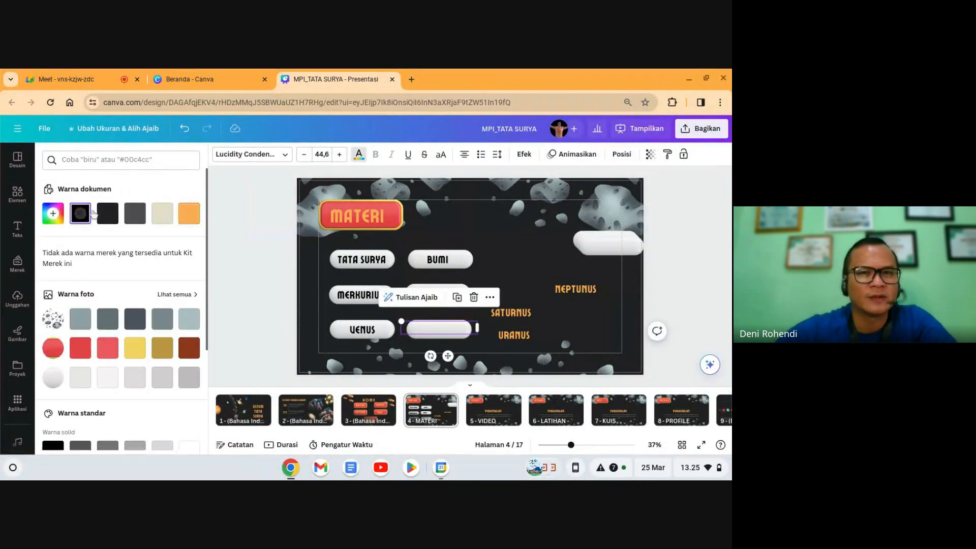
{"action": "left_click", "coordinate": [616, 156]}
{"action": "left_click", "coordinate": [124, 203]}
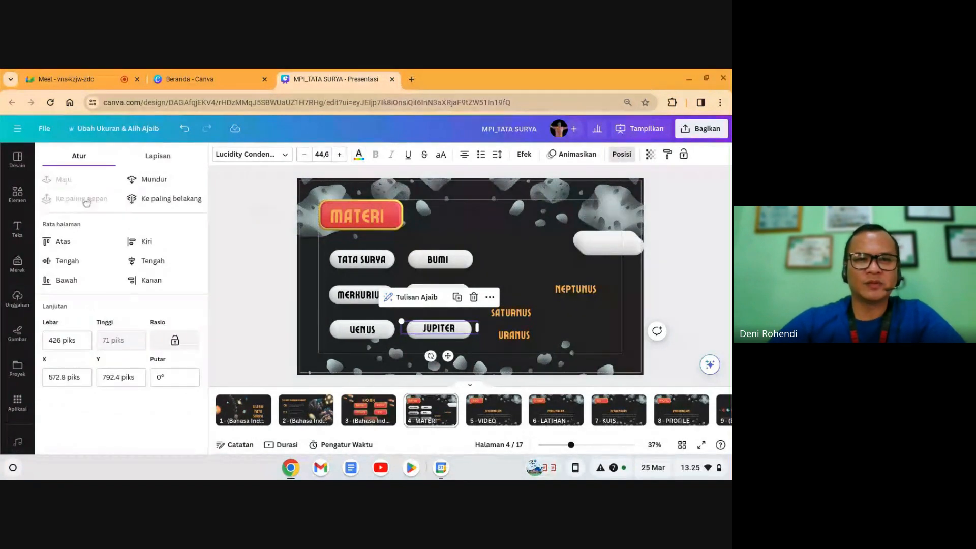
Step: Put SATURNUS and NEPTUNUS on white buttons with black text brought to front
{"action": "left_click_drag", "start_coordinate": [593, 250], "coordinate": [507, 268]}
{"action": "left_click_drag", "start_coordinate": [508, 316], "coordinate": [518, 260]}
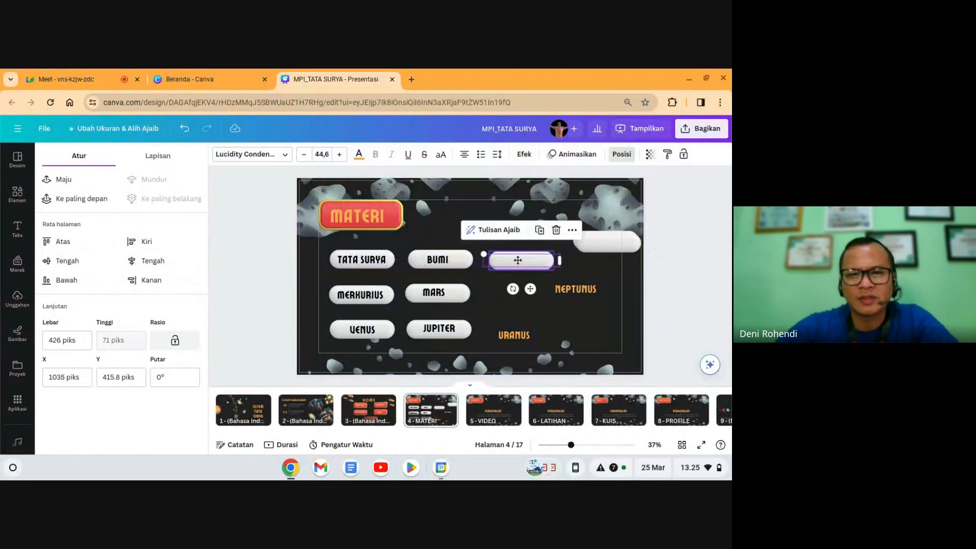
{"action": "left_click", "coordinate": [355, 158]}
{"action": "left_click", "coordinate": [80, 213]}
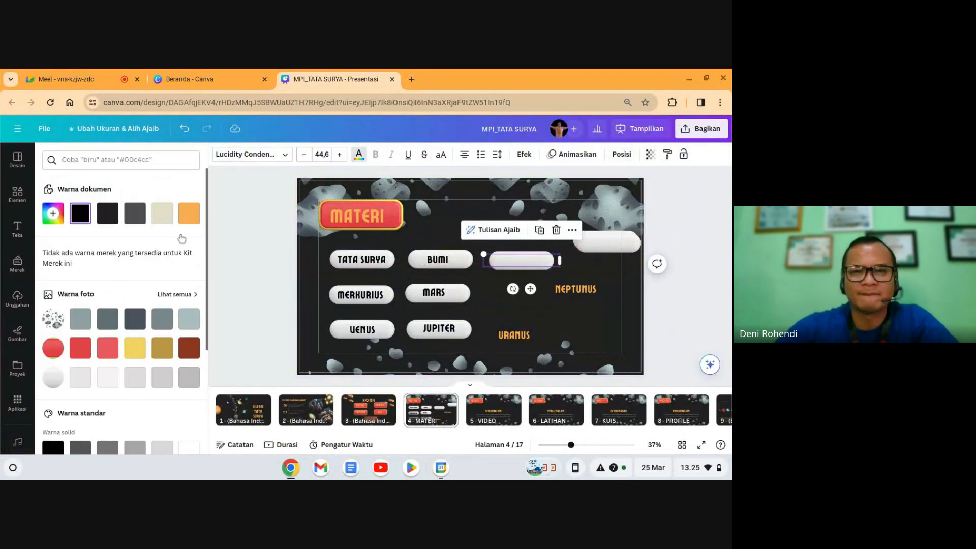
{"action": "left_click", "coordinate": [621, 154]}
{"action": "left_click", "coordinate": [94, 199]}
{"action": "left_click_drag", "start_coordinate": [521, 261], "coordinate": [516, 294]}
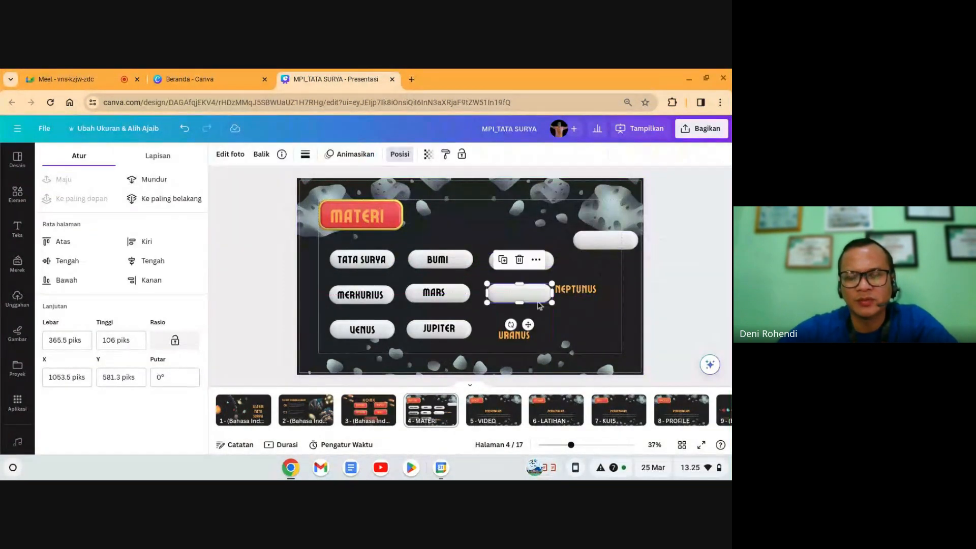
{"action": "left_click_drag", "start_coordinate": [575, 288], "coordinate": [517, 290]}
{"action": "left_click", "coordinate": [359, 154]}
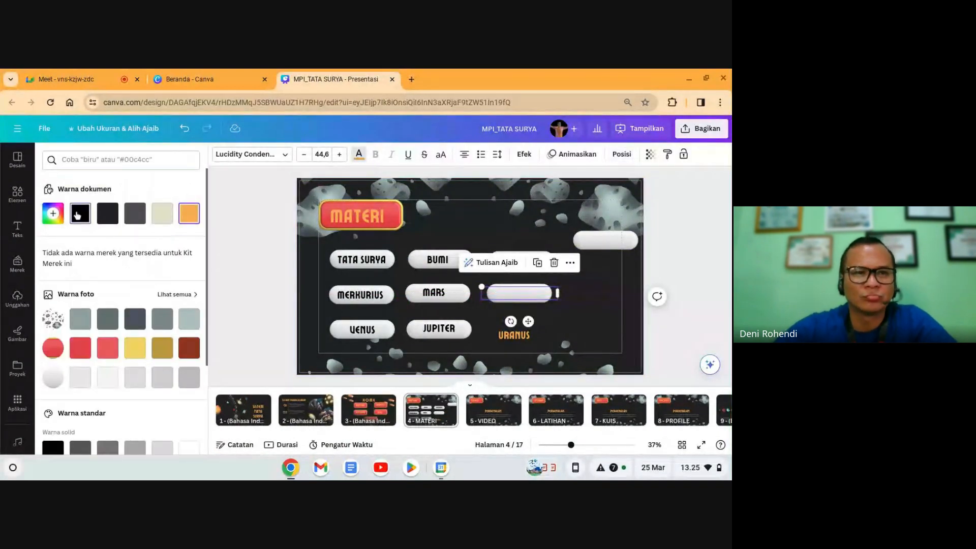
{"action": "left_click", "coordinate": [74, 212]}
{"action": "left_click", "coordinate": [626, 159]}
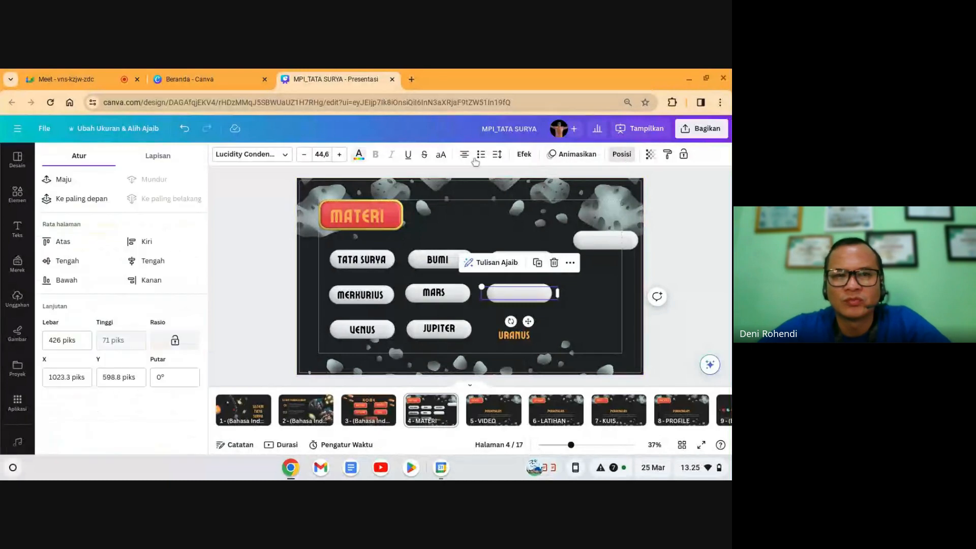
{"action": "left_click", "coordinate": [610, 243]}
Step: Place URANUS on the last blank pill with black text brought to front
{"action": "left_click_drag", "start_coordinate": [610, 244], "coordinate": [611, 279]}
{"action": "left_click_drag", "start_coordinate": [538, 324], "coordinate": [520, 333]}
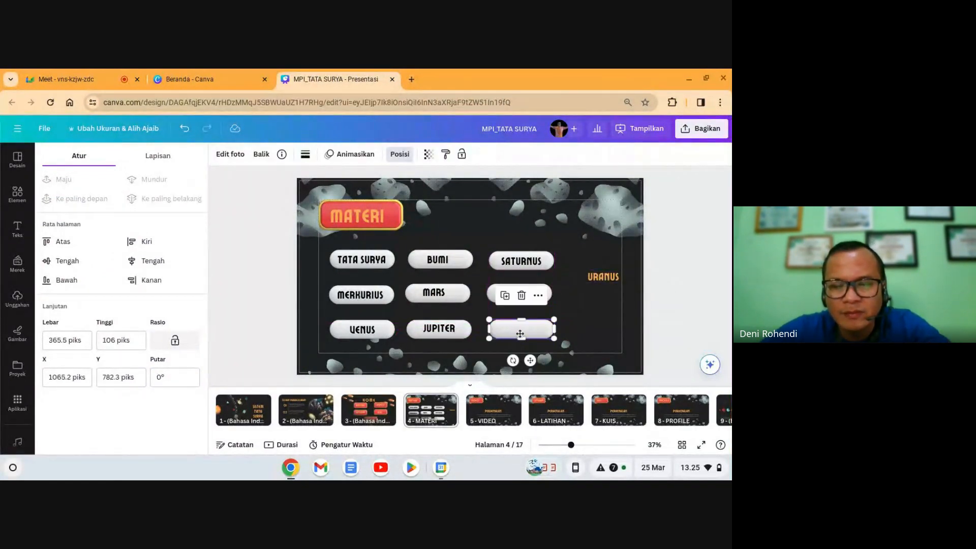
{"action": "left_click_drag", "start_coordinate": [604, 277], "coordinate": [527, 331]}
{"action": "left_click", "coordinate": [359, 155]}
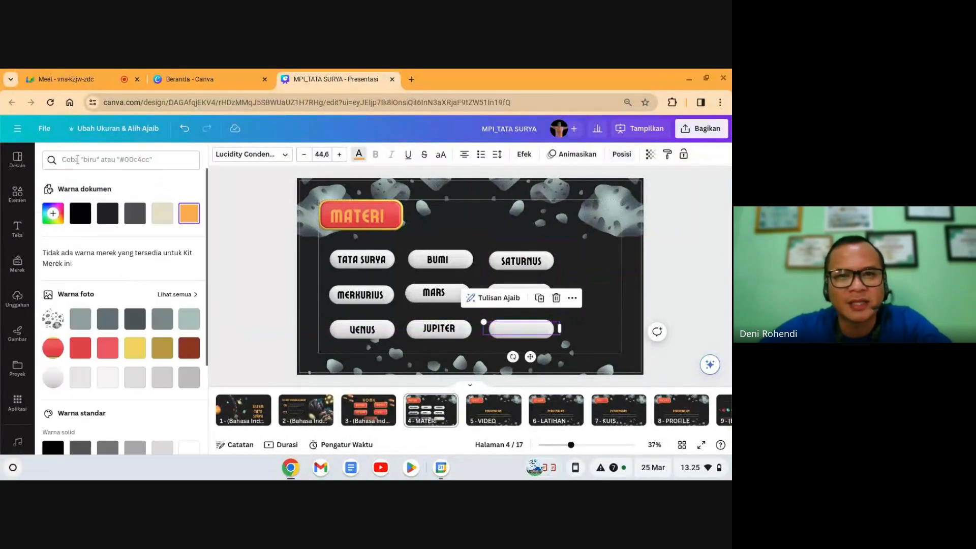
{"action": "left_click", "coordinate": [84, 213]}
{"action": "left_click", "coordinate": [621, 154]}
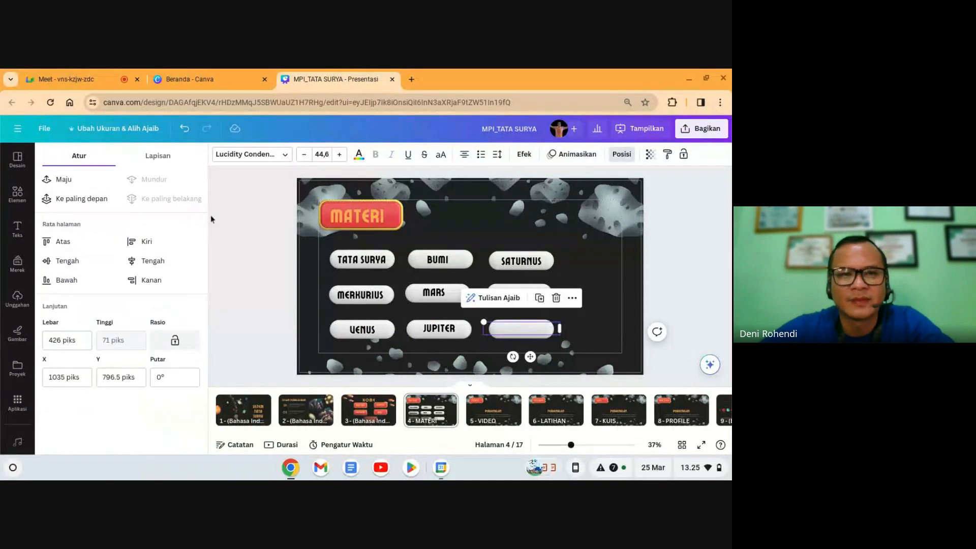
{"action": "left_click", "coordinate": [100, 201]}
{"action": "left_click", "coordinate": [697, 277]}
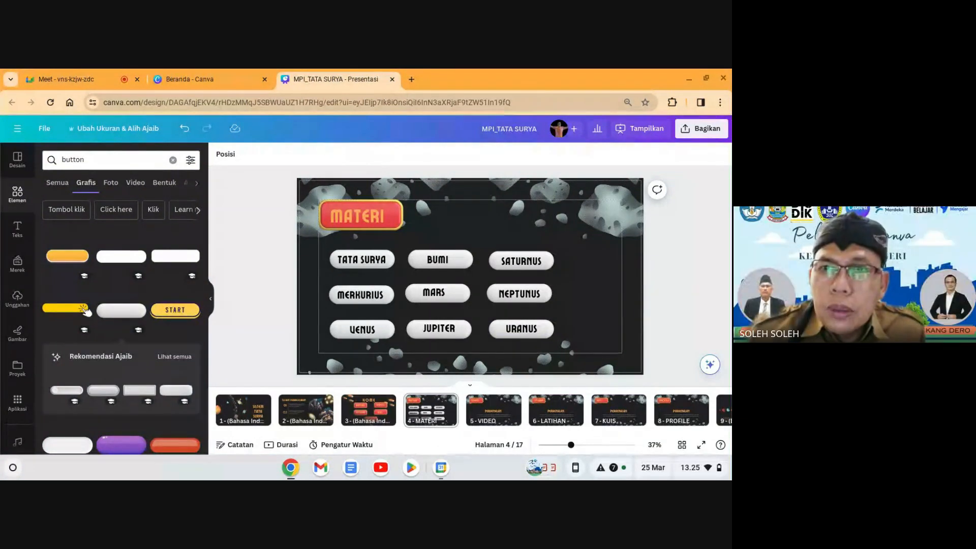
Step: Select all nine planet buttons, shift them up and right, and enlarge the grid
{"action": "left_click", "coordinate": [578, 362]}
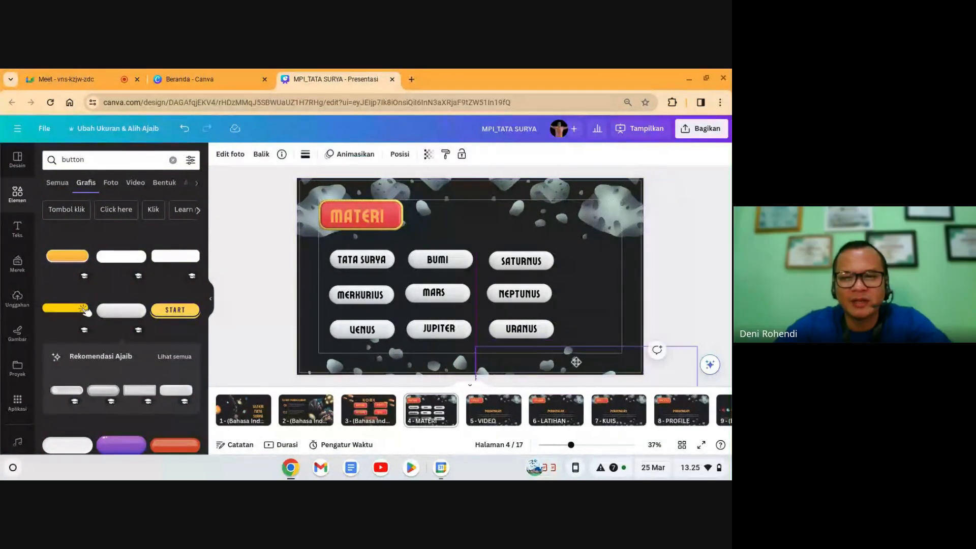
{"action": "left_click", "coordinate": [676, 264]}
{"action": "left_click_drag", "start_coordinate": [676, 264], "coordinate": [325, 332]}
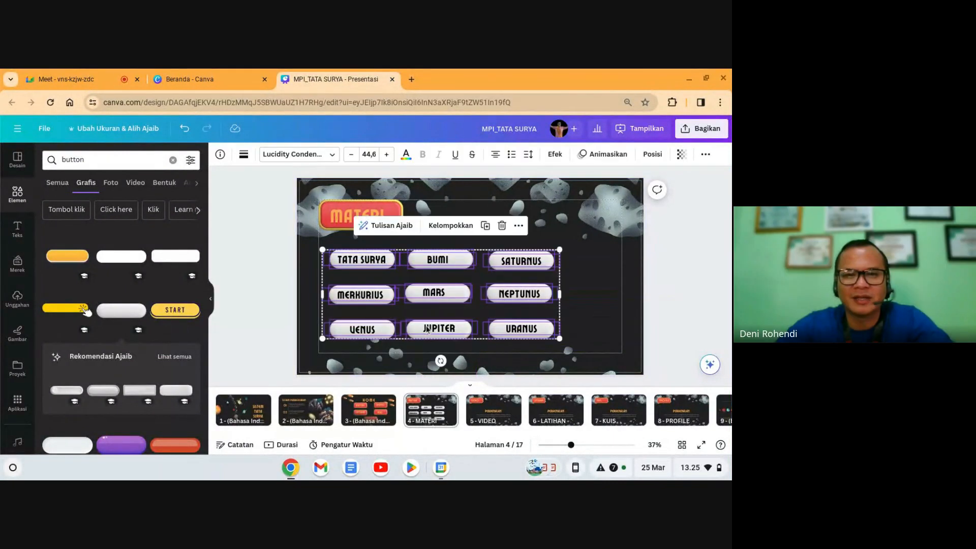
{"action": "left_click_drag", "start_coordinate": [513, 303], "coordinate": [528, 295]}
{"action": "left_click_drag", "start_coordinate": [574, 331], "coordinate": [612, 358]}
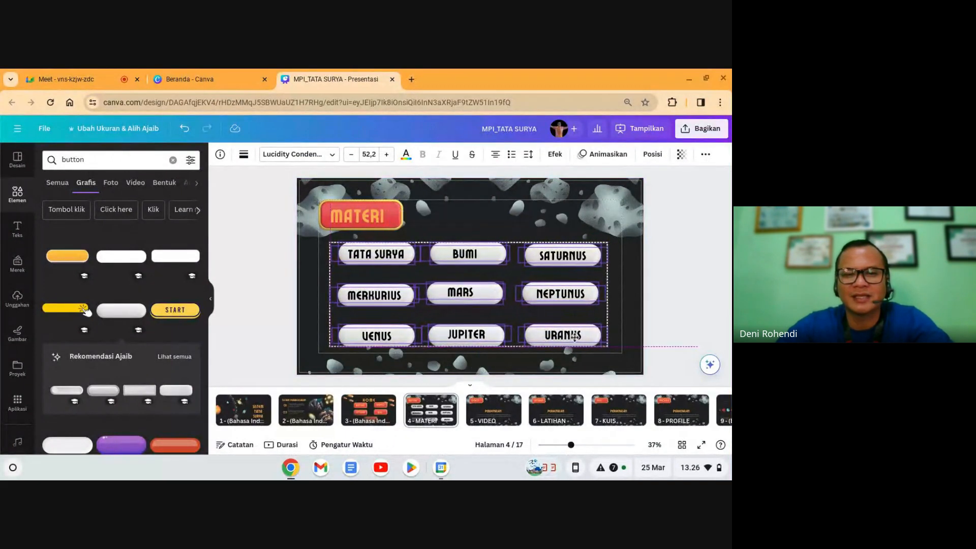
{"action": "left_click", "coordinate": [697, 324]}
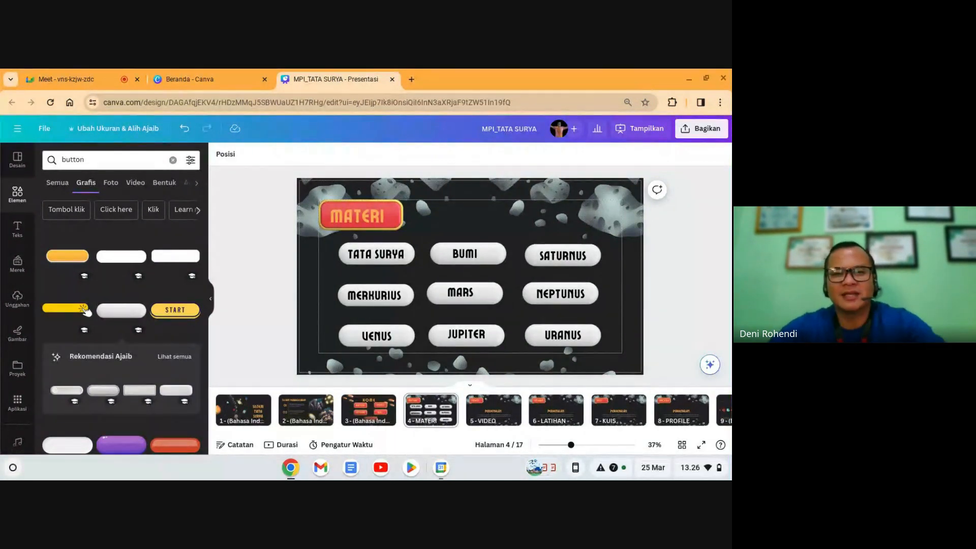
Step: Cut the MARS / SABUK ASTEROID page and paste it right after the VIDEO page
{"action": "left_click", "coordinate": [432, 411]}
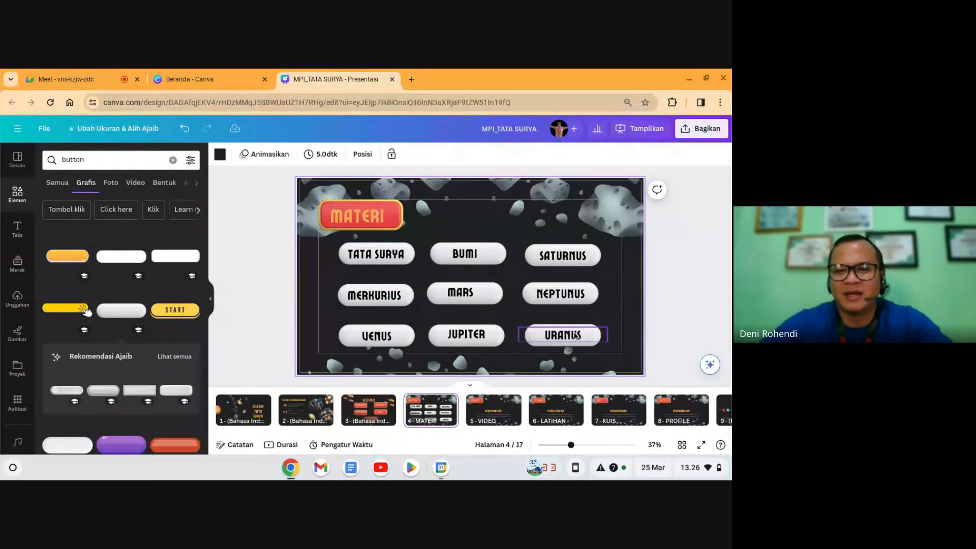
{"action": "left_click", "coordinate": [617, 413]}
{"action": "key", "text": "Right"}
{"action": "key", "text": "Right"}
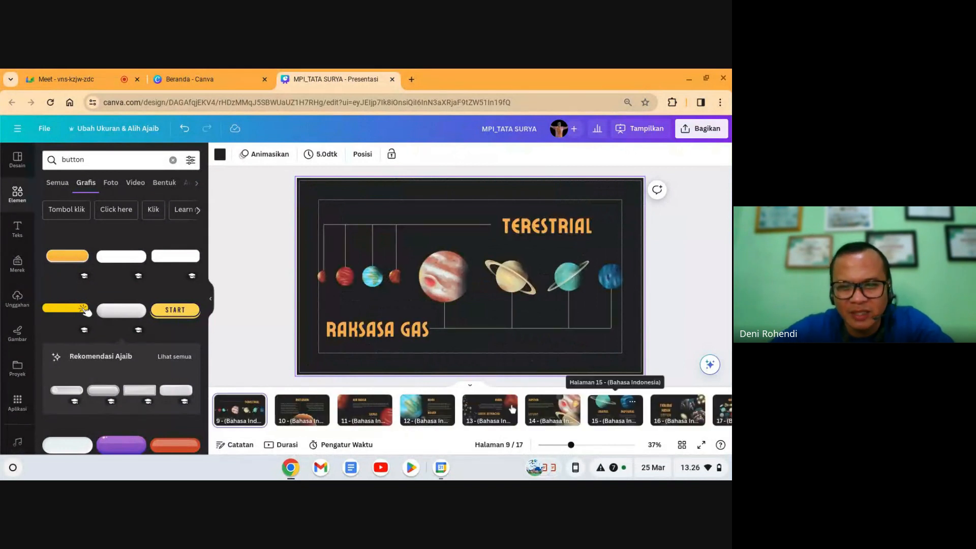
{"action": "left_click", "coordinate": [490, 410]}
{"action": "key", "text": "Delete"}
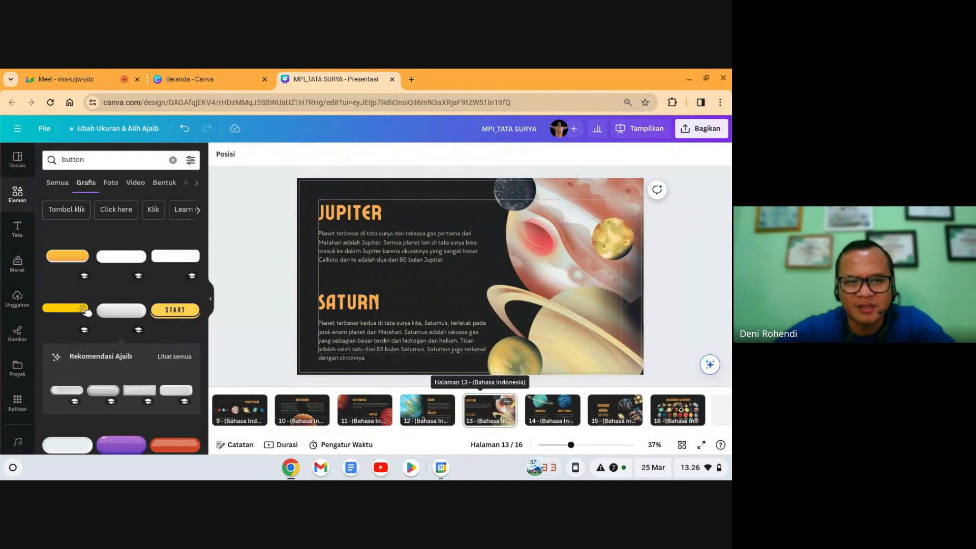
{"action": "left_click", "coordinate": [257, 414]}
{"action": "key", "text": "Left"}
{"action": "key", "text": "Left"}
{"action": "key", "text": "Left"}
{"action": "key", "text": "Left"}
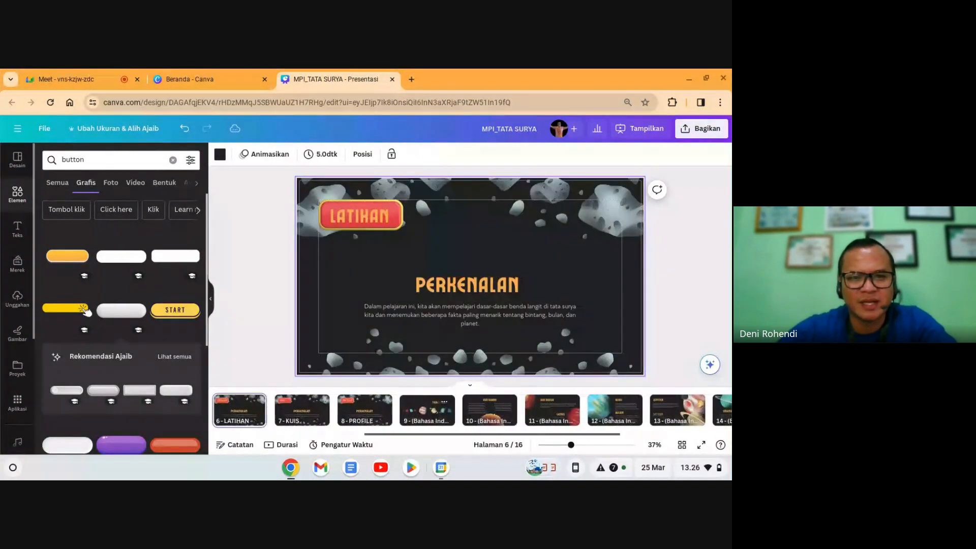
{"action": "key", "text": "Left"}
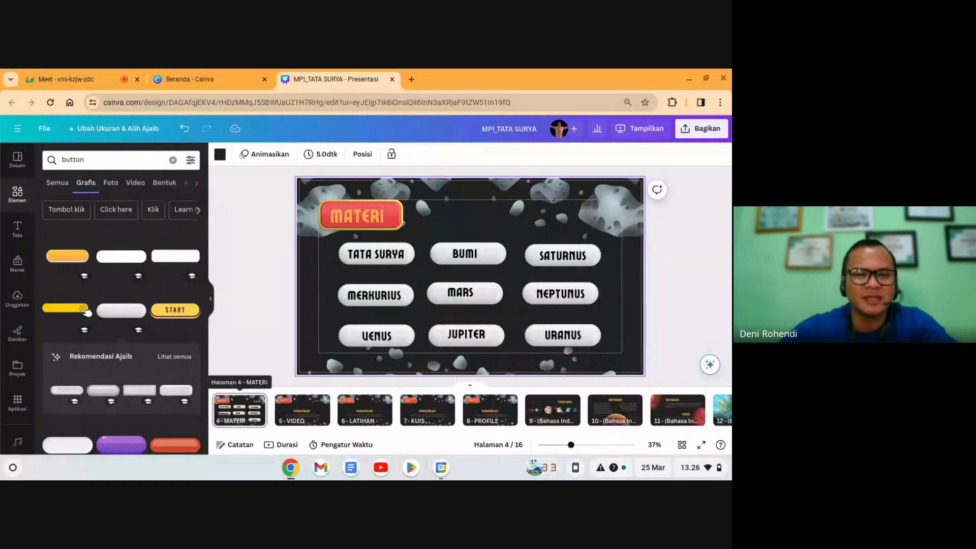
{"action": "left_click", "coordinate": [289, 418]}
{"action": "key", "text": "ctrl+v"}
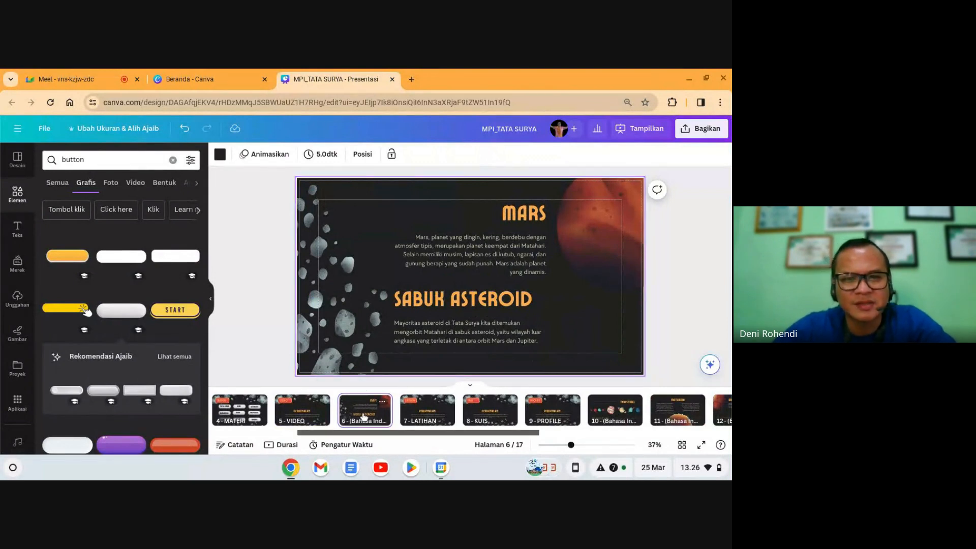
Step: Move the Mars page before VIDEO and delete its SABUK ASTEROID heading, Mars paragraph and MARS title
{"action": "left_click_drag", "start_coordinate": [358, 412], "coordinate": [285, 410]}
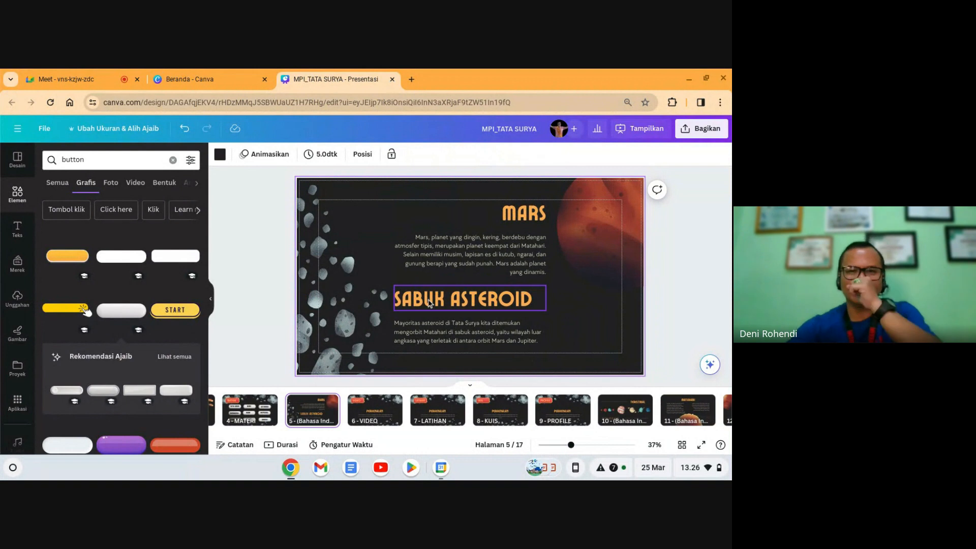
{"action": "left_click", "coordinate": [443, 301]}
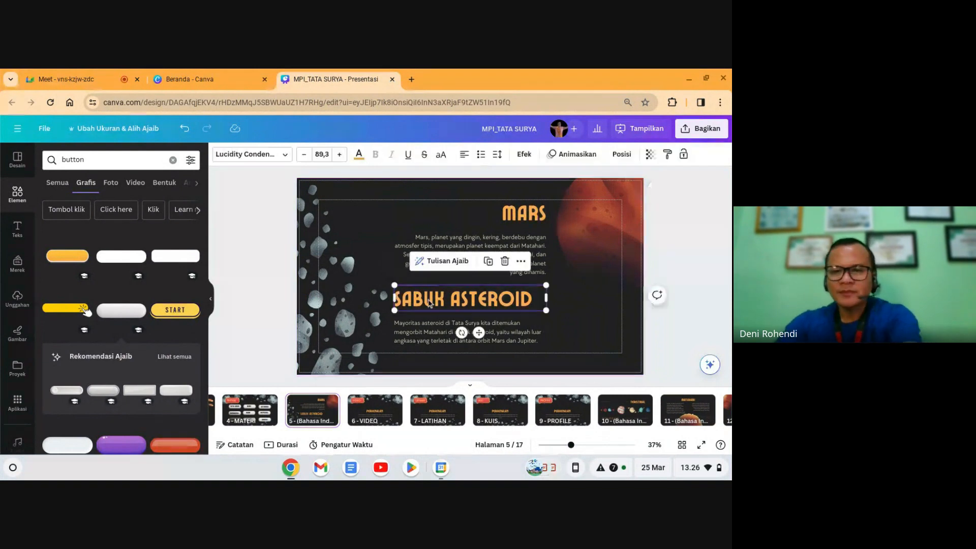
{"action": "key", "text": "Delete"}
{"action": "left_click", "coordinate": [472, 264]}
{"action": "key", "text": "Delete"}
{"action": "left_click", "coordinate": [516, 216]}
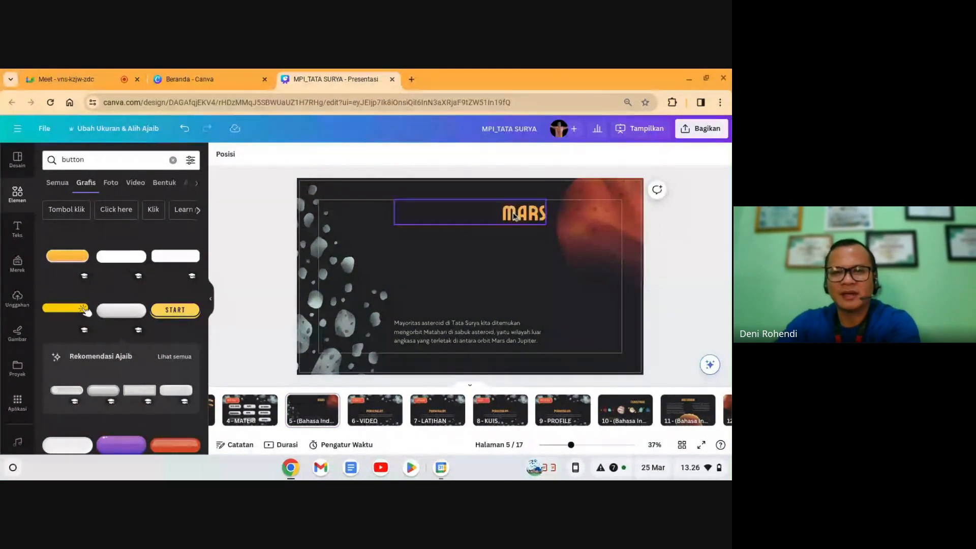
{"action": "key", "text": "Delete"}
{"action": "left_click", "coordinate": [500, 258]}
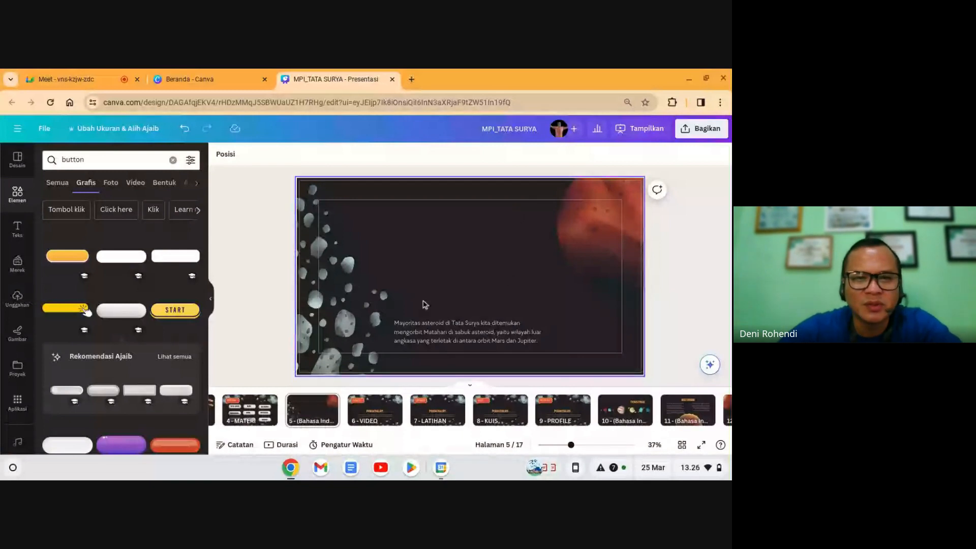
Step: Paste the MATERI page's TATA SURYA button at the top right of the emptied page, then duplicate the page
{"action": "left_click", "coordinate": [249, 409]}
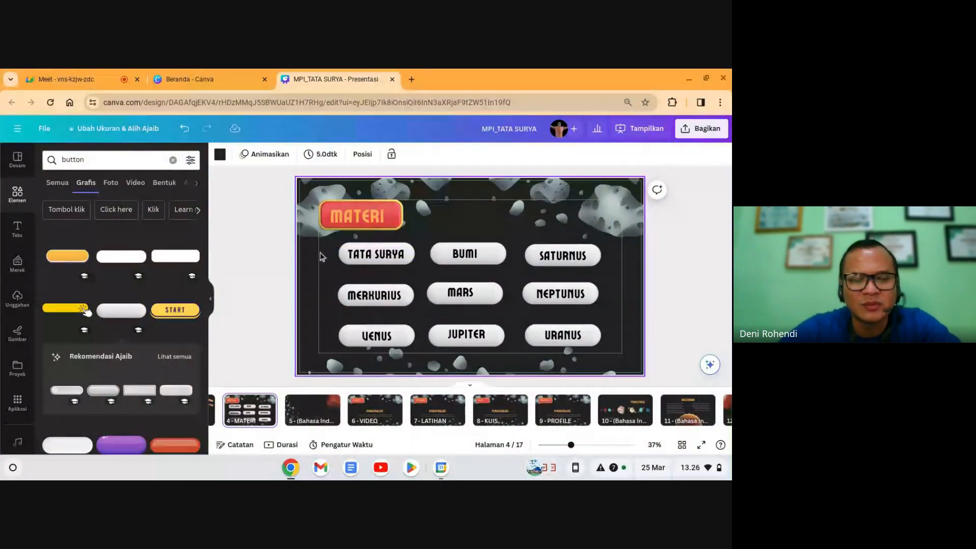
{"action": "left_click", "coordinate": [369, 258]}
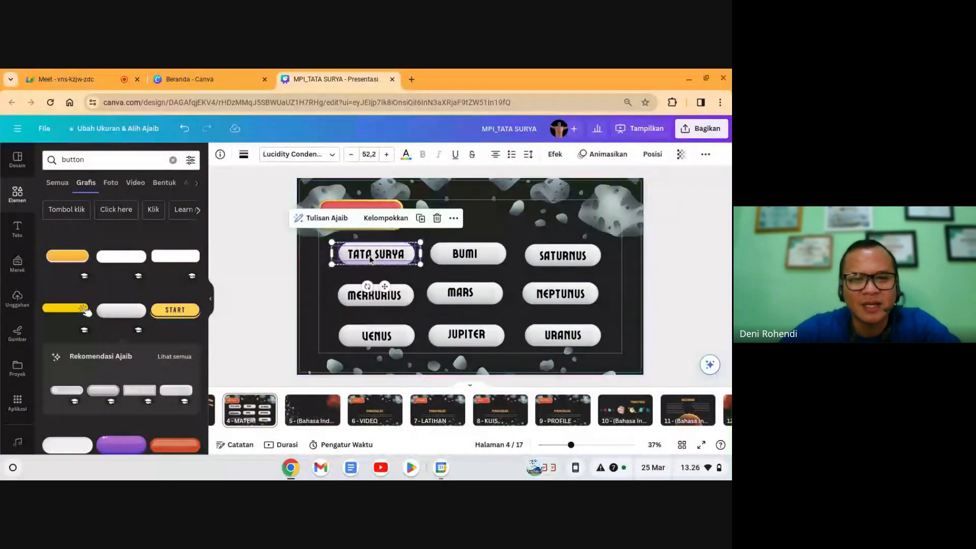
{"action": "left_click", "coordinate": [309, 405]}
{"action": "key", "text": "ctrl+v"}
{"action": "left_click_drag", "start_coordinate": [427, 248], "coordinate": [596, 215]}
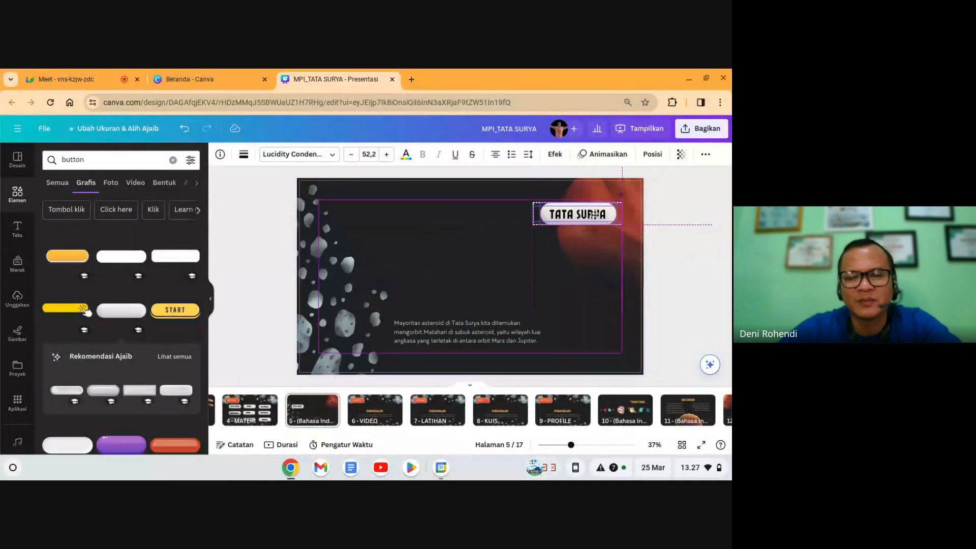
{"action": "left_click", "coordinate": [715, 274]}
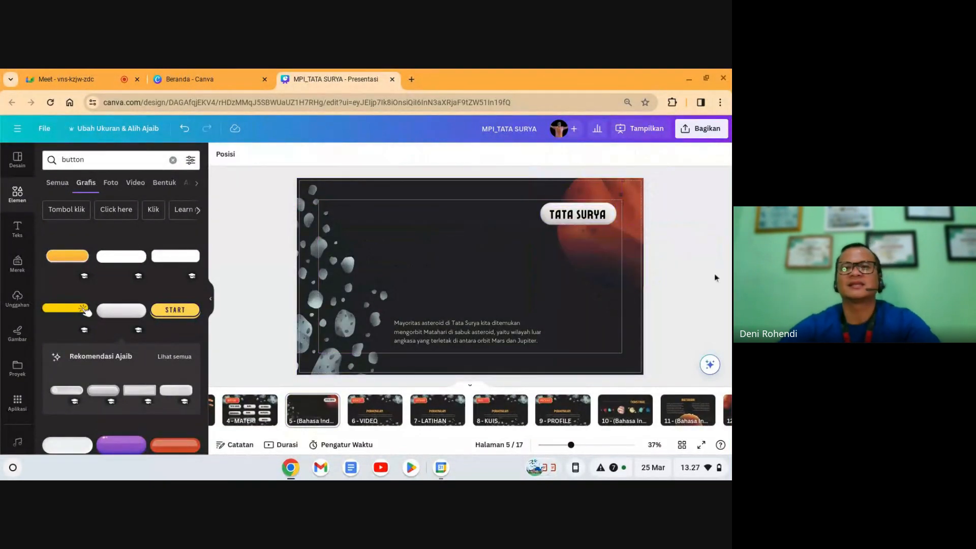
{"action": "left_click", "coordinate": [309, 413]}
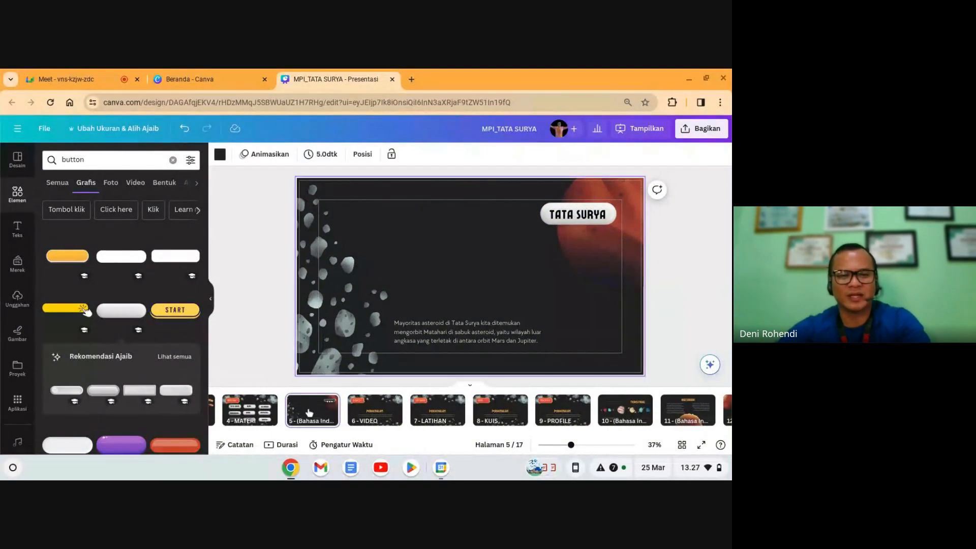
{"action": "key", "text": "ctrl+d"}
Step: Make three more copies of the TATA SURYA button slide on page 6
{"action": "left_click", "coordinate": [582, 218]}
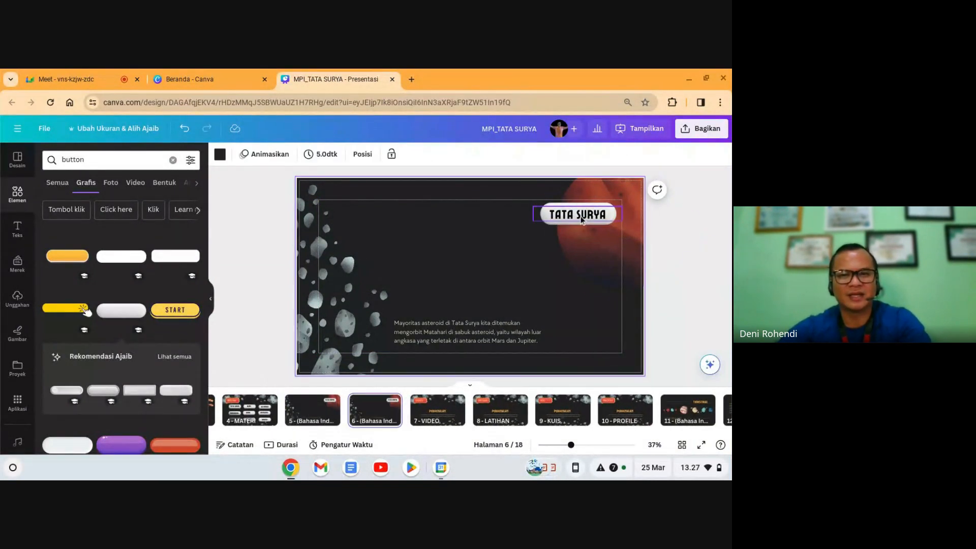
{"action": "left_click", "coordinate": [581, 219]}
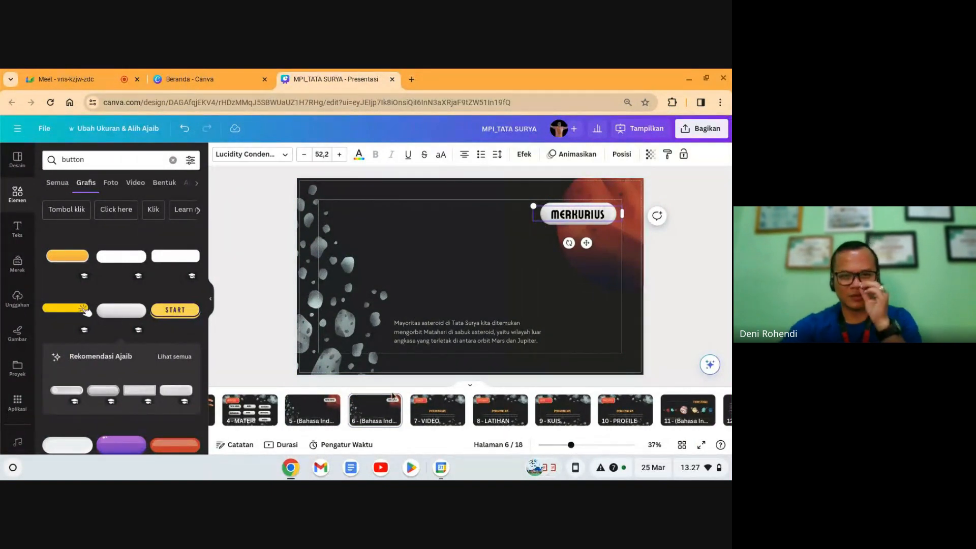
{"action": "left_click", "coordinate": [362, 416]}
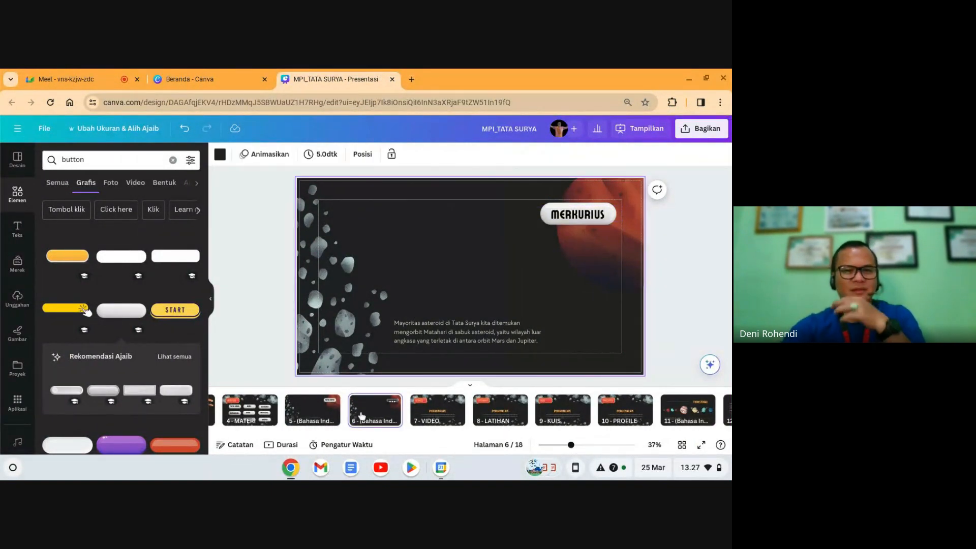
{"action": "key", "text": "ctrl+d"}
{"action": "key", "text": "ctrl+d"}
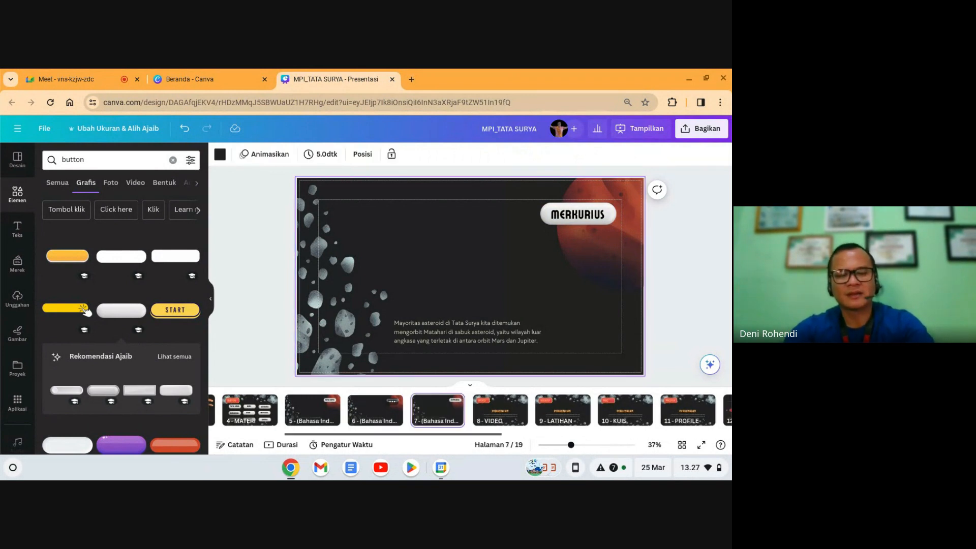
{"action": "key", "text": "ctrl+d"}
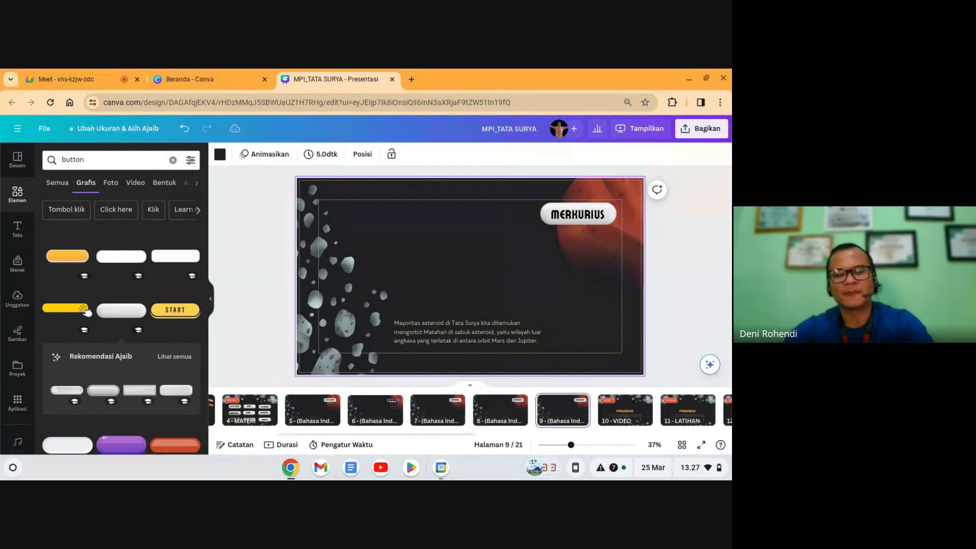
{"action": "key", "text": "ctrl+d"}
{"action": "key", "text": "ctrl+d"}
{"action": "key", "text": "ctrl+d"}
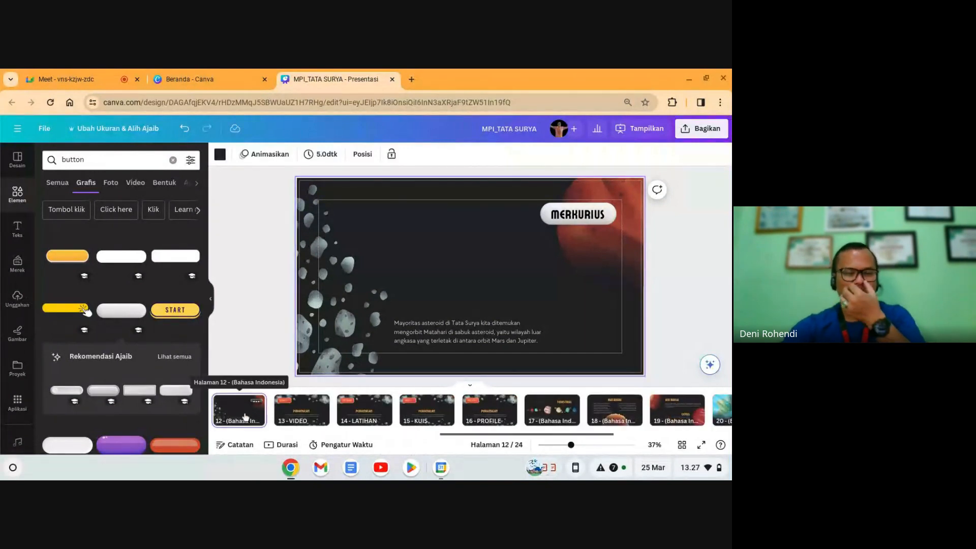
Step: Retitle the copies on pages 6, 8 and 9 with their planet names, from MERKURIUS to MARS
{"action": "scroll", "coordinate": [246, 412], "scroll_direction": "up", "scroll_amount": 3}
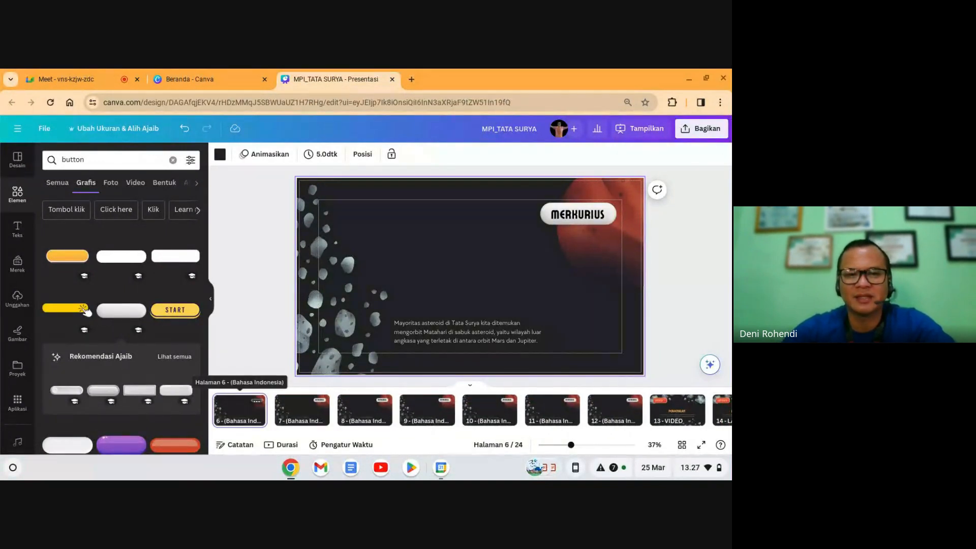
{"action": "key", "text": "Left"}
{"action": "key", "text": "Right"}
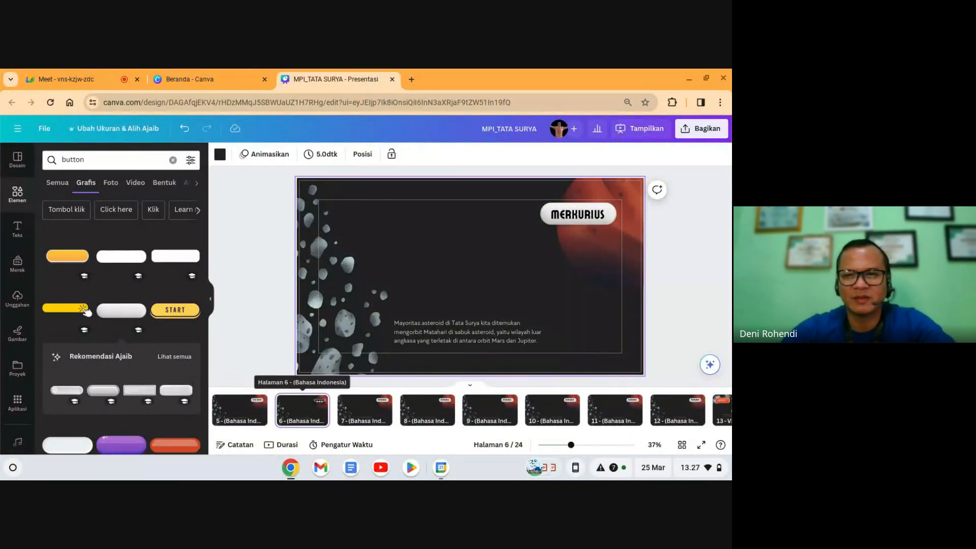
{"action": "left_click", "coordinate": [575, 222]}
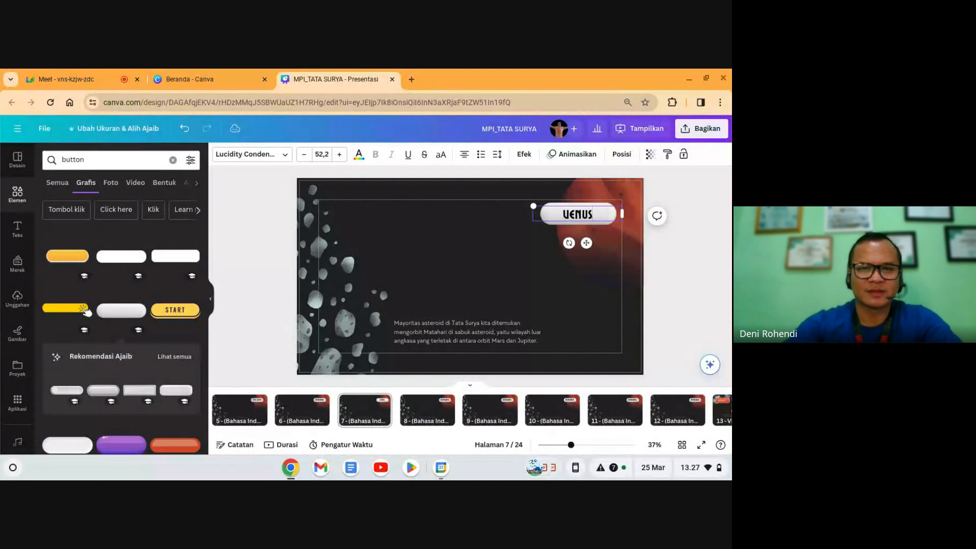
{"action": "left_click", "coordinate": [427, 413]}
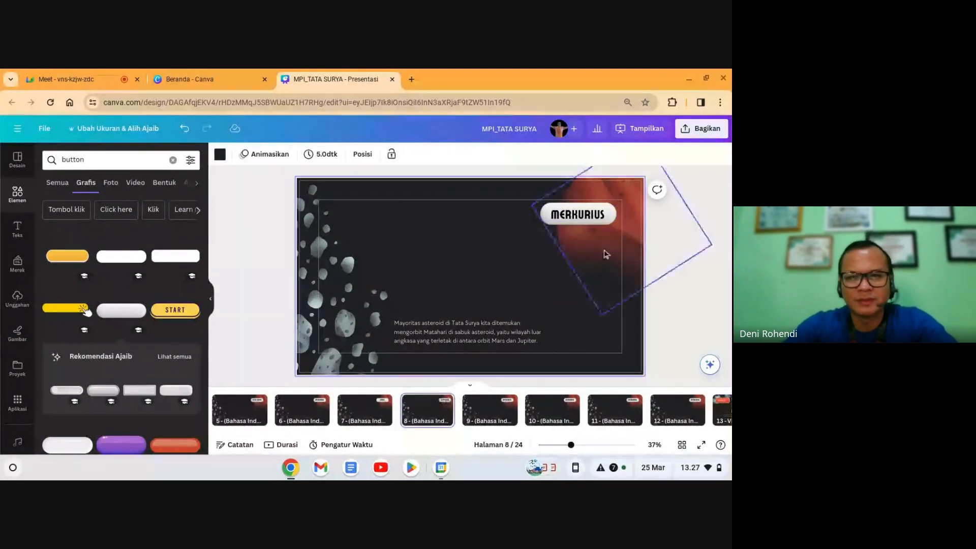
{"action": "left_click", "coordinate": [591, 219]}
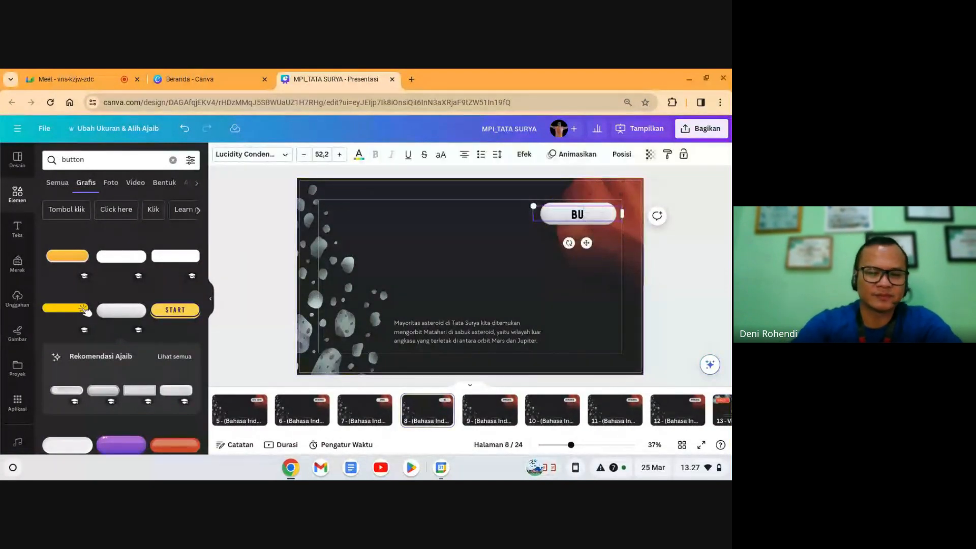
{"action": "left_click", "coordinate": [490, 410]}
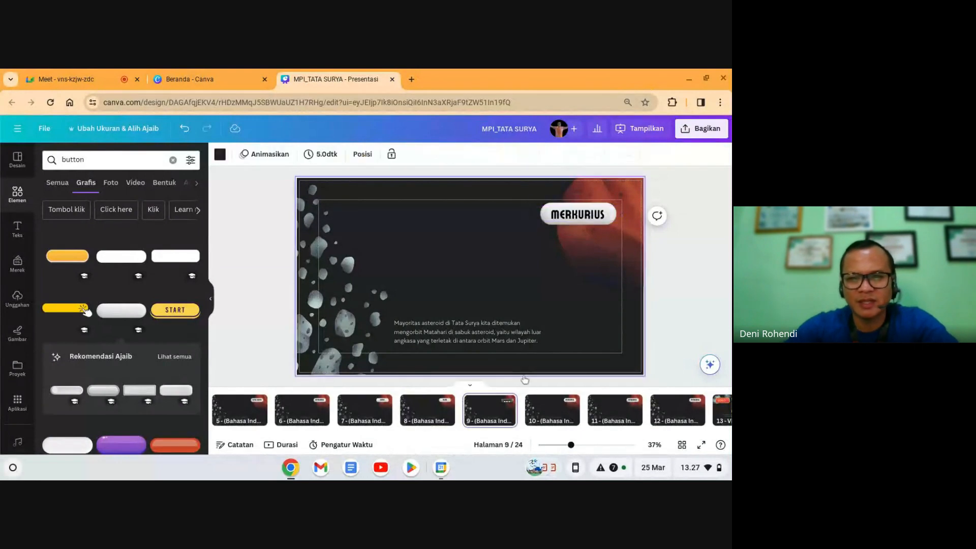
{"action": "left_click", "coordinate": [577, 221]}
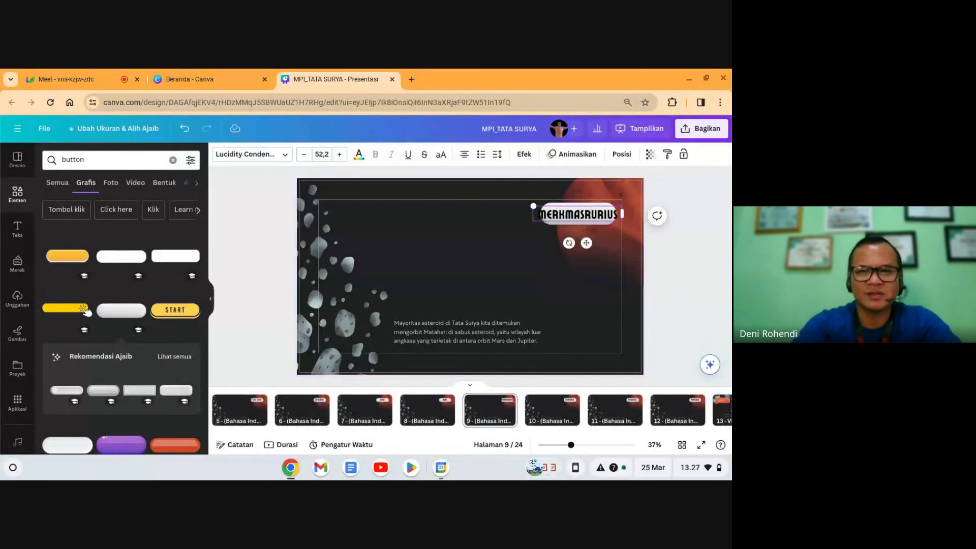
{"action": "type", "text": "m"}
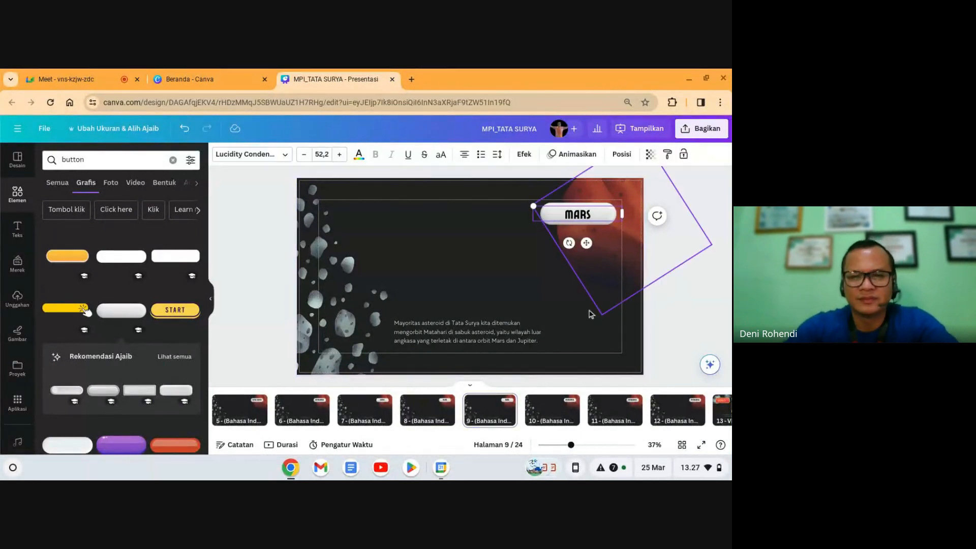
{"action": "left_click", "coordinate": [495, 410]}
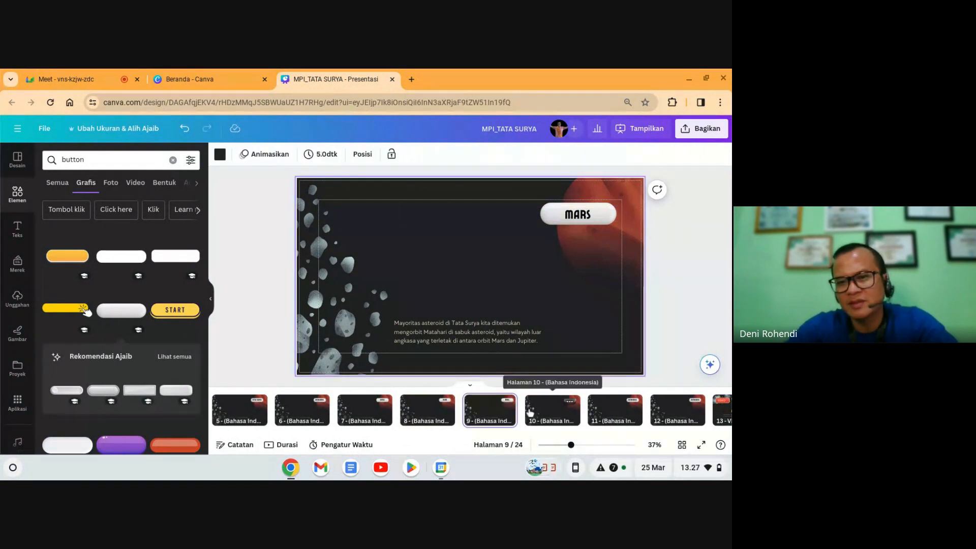
Step: Retitle the copies on pages 10, 11 and 12 with their planet names, ending with URANUS
{"action": "left_click", "coordinate": [552, 409]}
{"action": "left_click", "coordinate": [583, 216]}
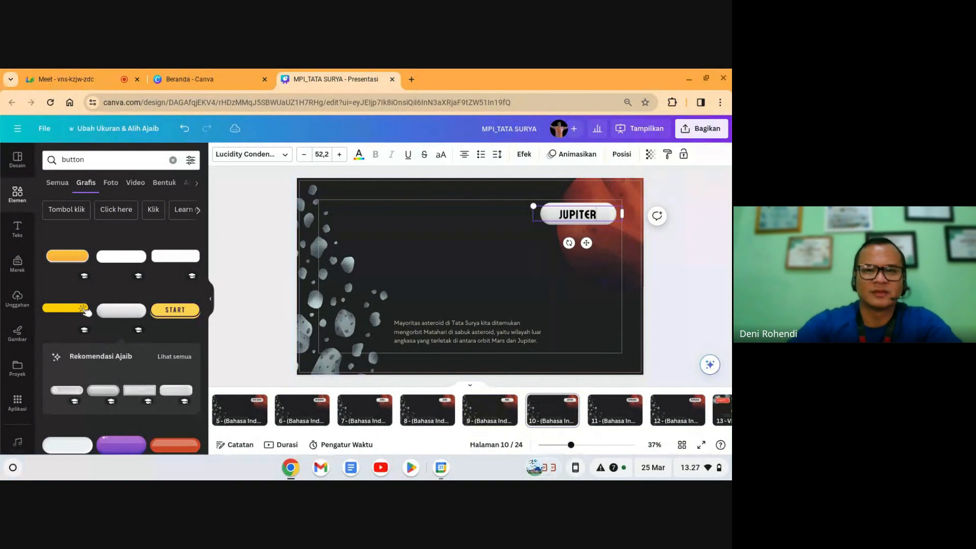
{"action": "left_click", "coordinate": [600, 402]}
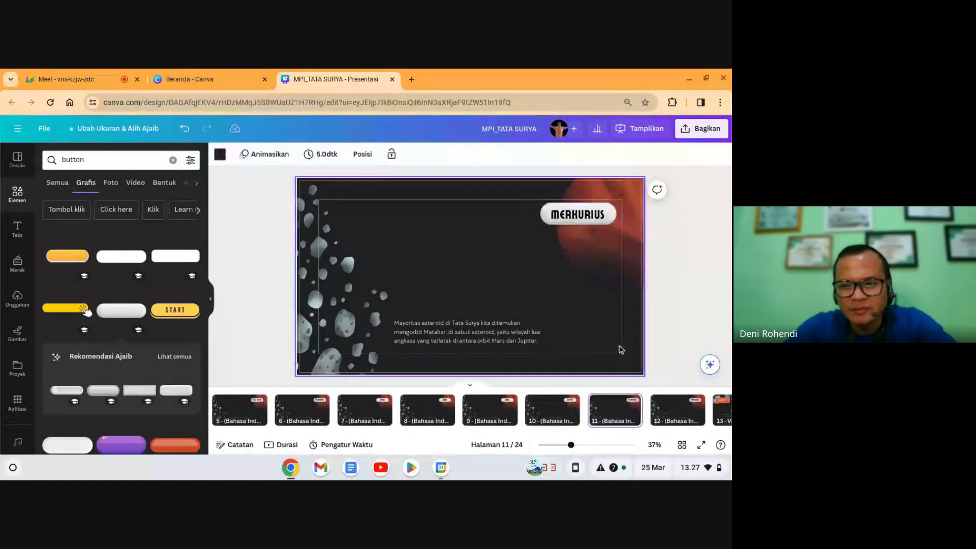
{"action": "left_click", "coordinate": [590, 217]}
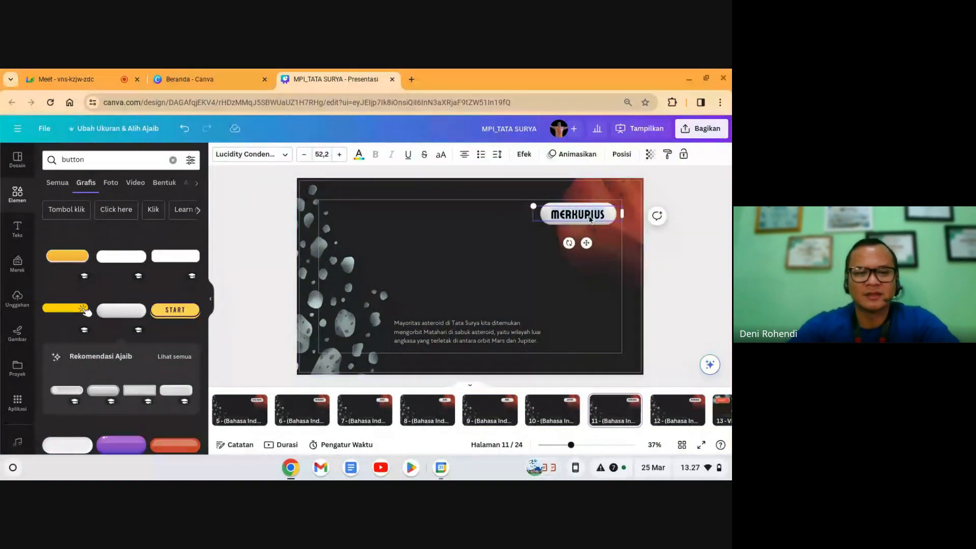
{"action": "type", "text": "SATURNUS"}
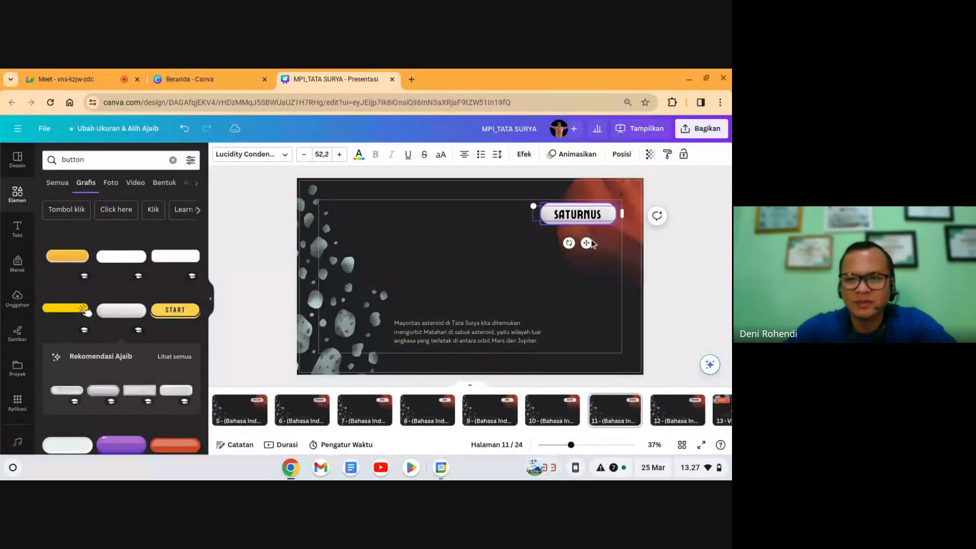
{"action": "left_click", "coordinate": [675, 407]}
{"action": "left_click", "coordinate": [601, 215]}
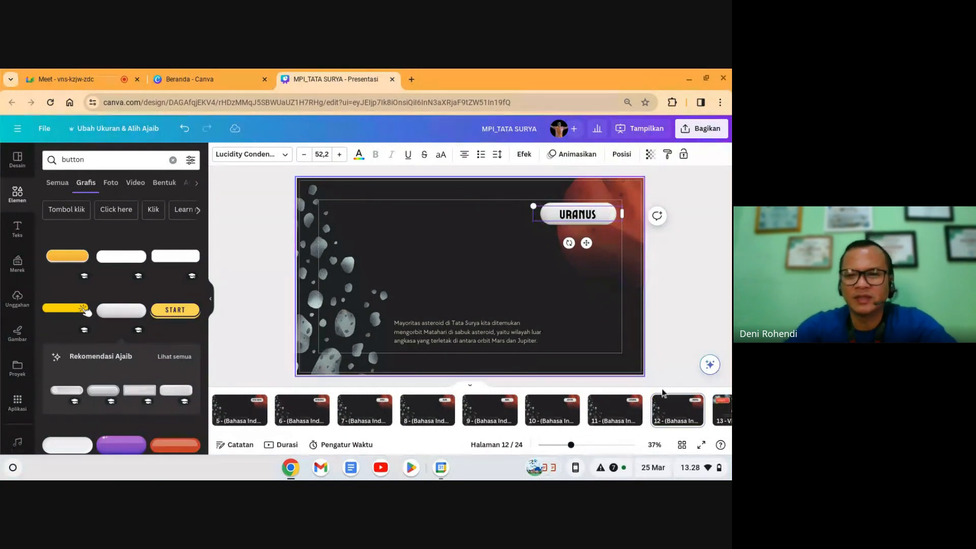
{"action": "left_click", "coordinate": [666, 409]}
Step: Duplicate the URANUS slide and retitle the copy NEPTUNUS
{"action": "left_click", "coordinate": [605, 413]}
{"action": "key", "text": "Right"}
{"action": "key", "text": "Right"}
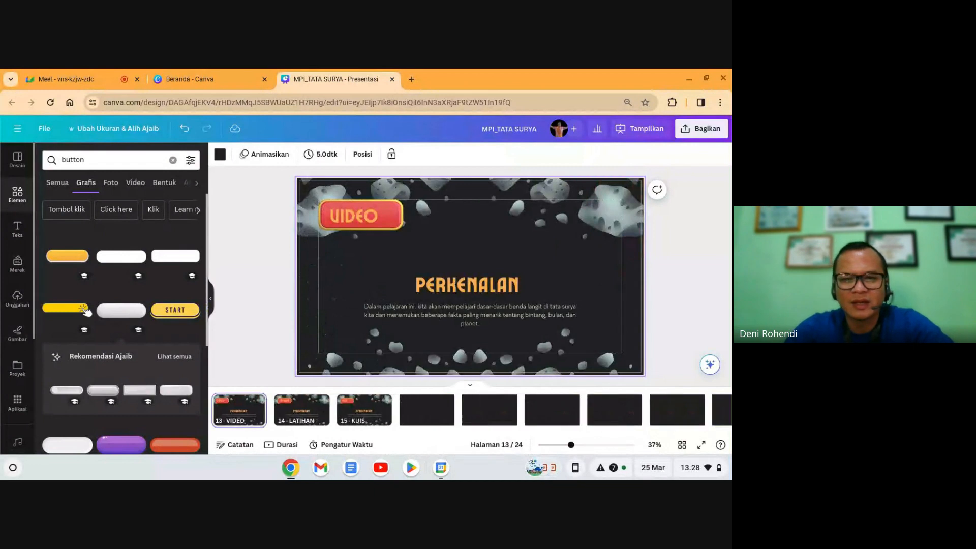
{"action": "key", "text": "Left"}
{"action": "key", "text": "Left"}
{"action": "key", "text": "Left"}
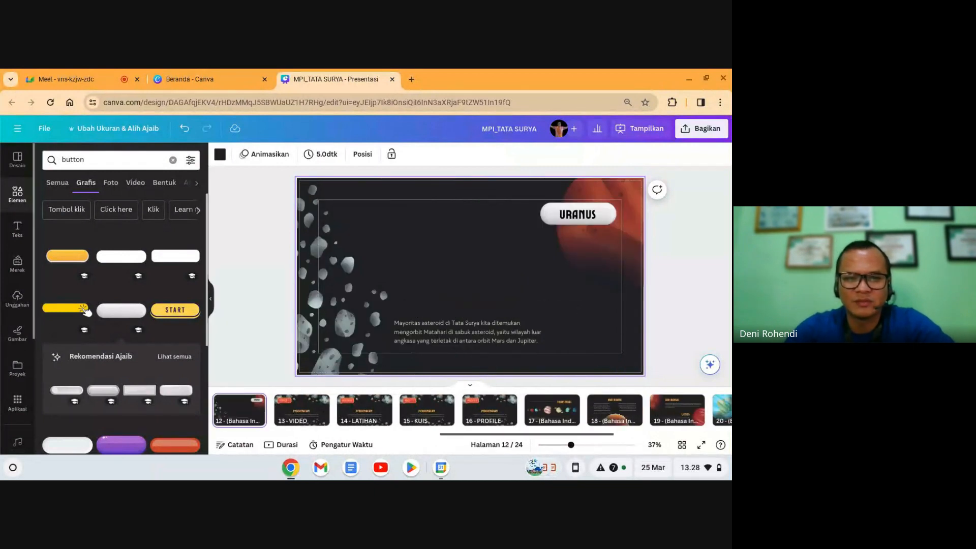
{"action": "key", "text": "Right"}
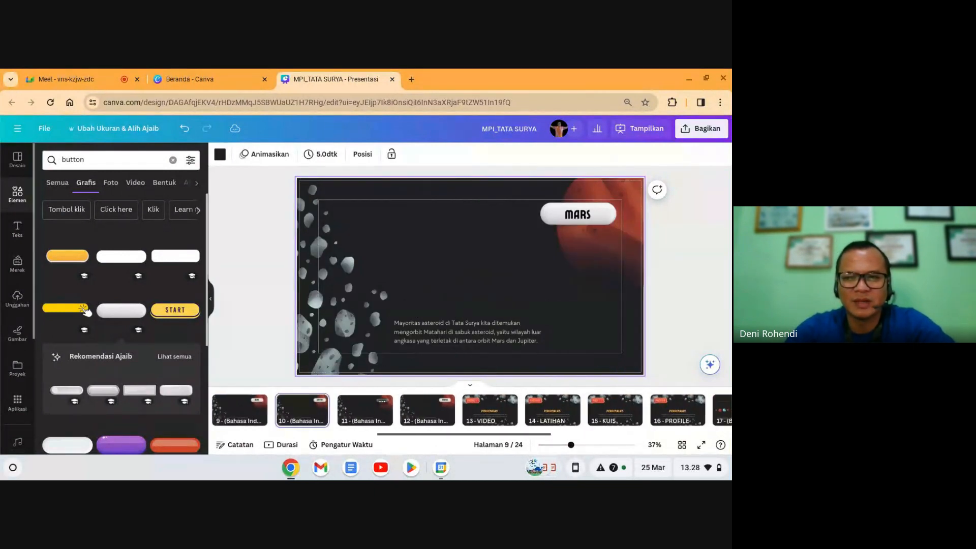
{"action": "key", "text": "Right"}
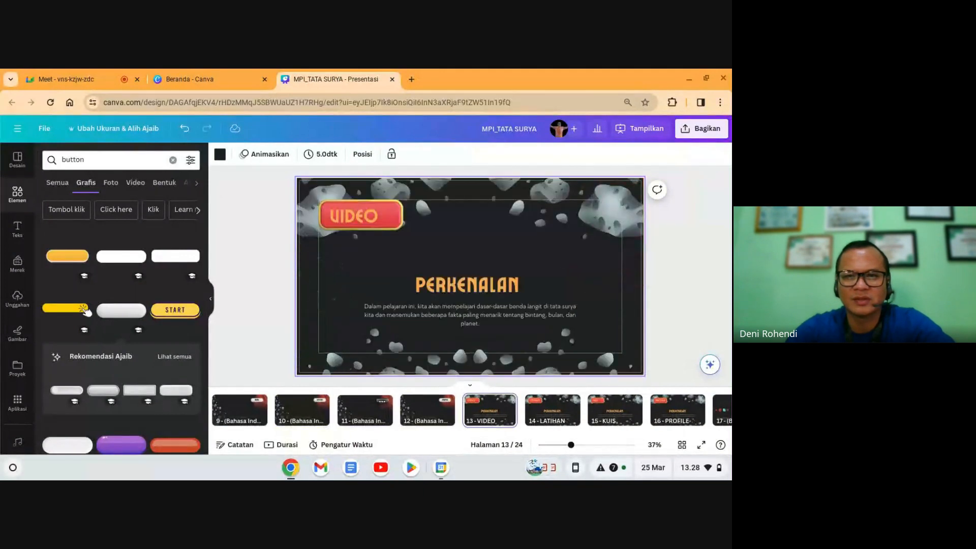
{"action": "key", "text": "Left"}
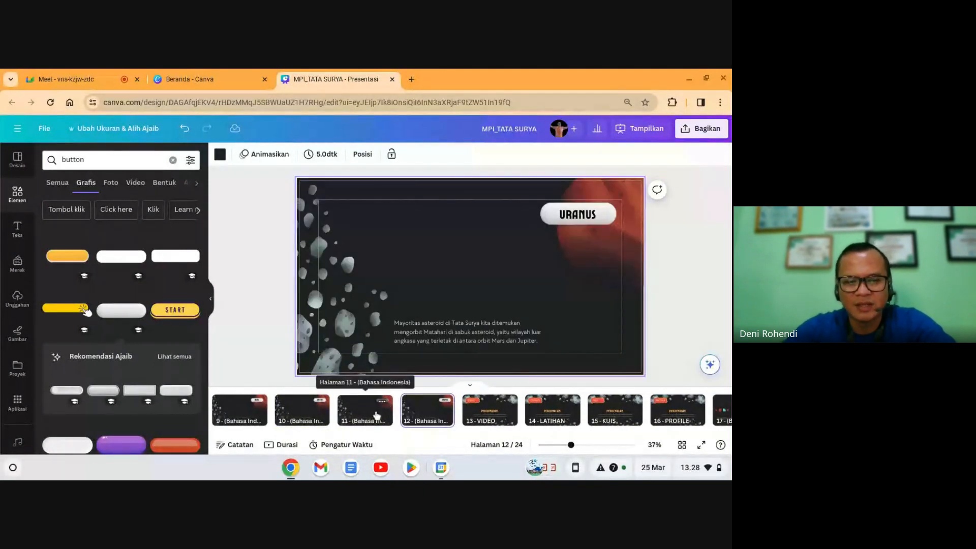
{"action": "left_click", "coordinate": [377, 416]}
{"action": "left_click", "coordinate": [417, 416]}
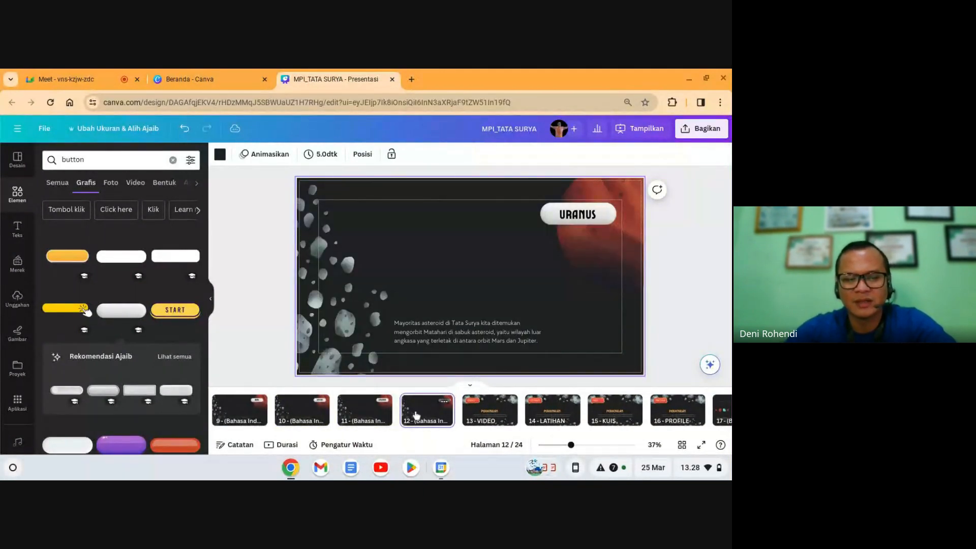
{"action": "key", "text": "ctrl+d"}
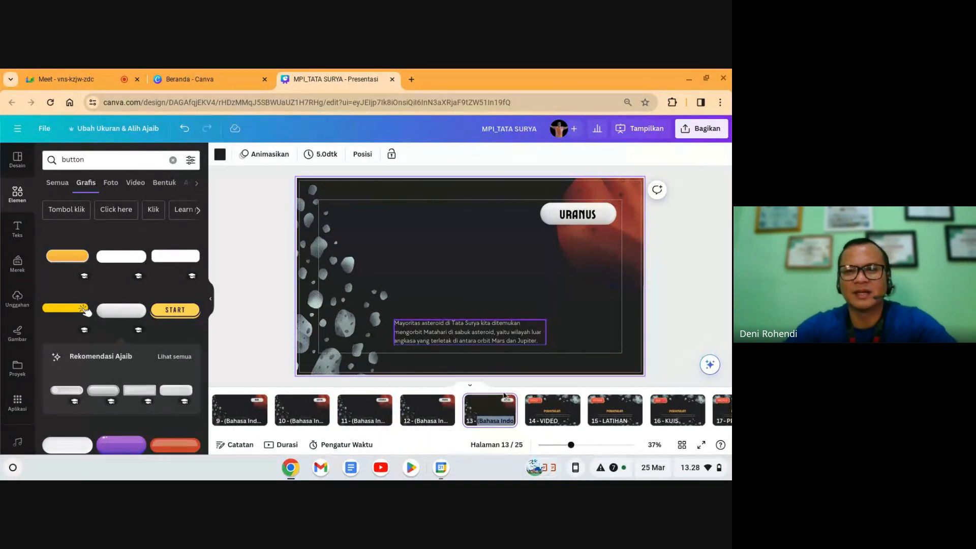
{"action": "left_click", "coordinate": [581, 221]}
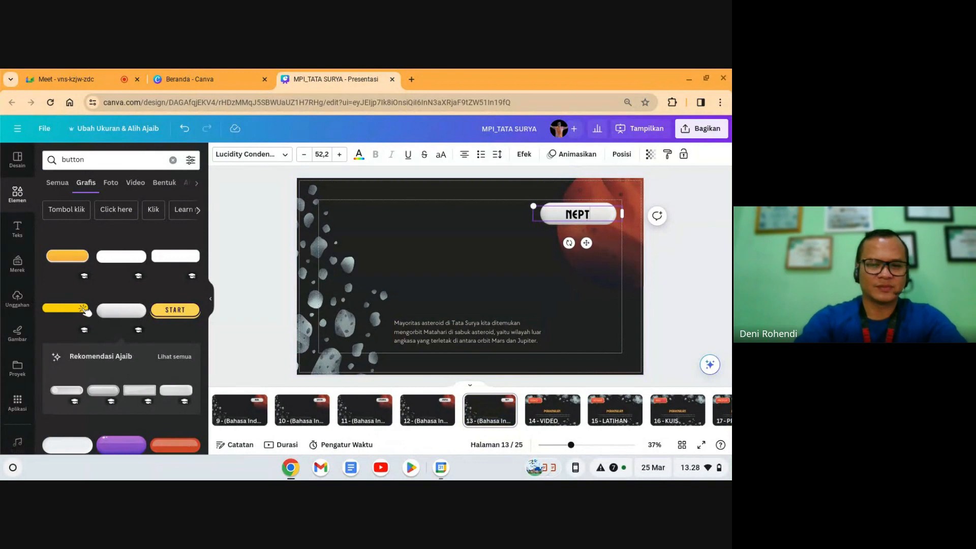
{"action": "left_click", "coordinate": [693, 265]}
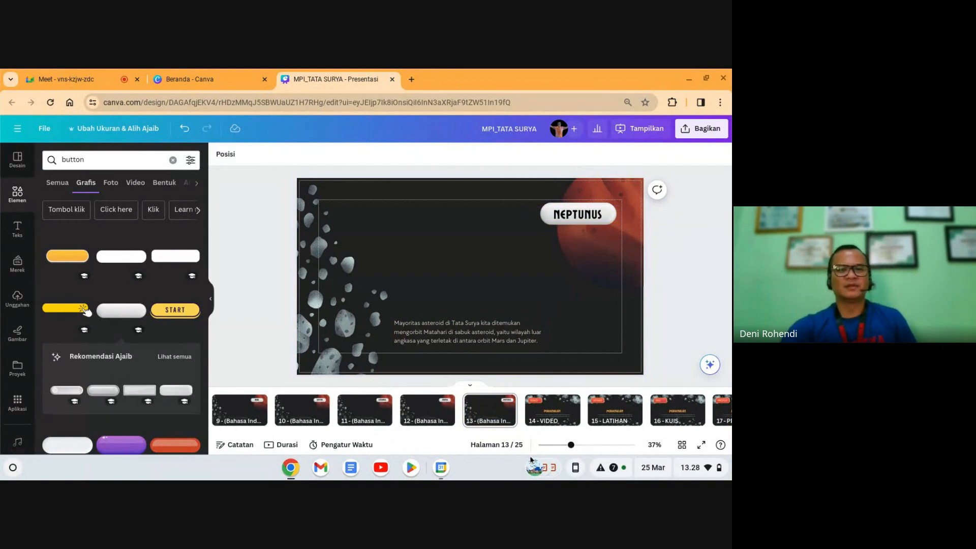
{"action": "left_click", "coordinate": [496, 414]}
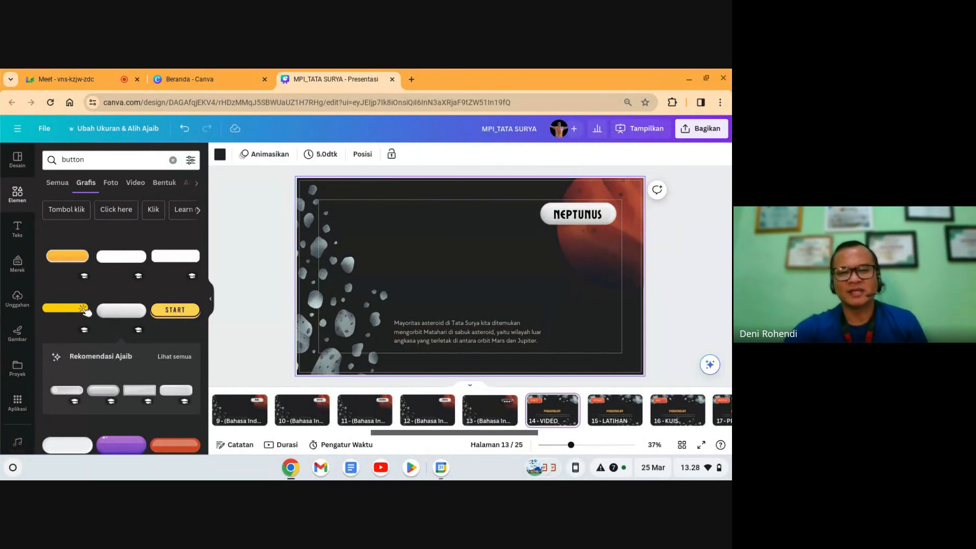
Step: Page forward to the Matahari slide on page 19, then back to the MATERI slide on page 4
{"action": "key", "text": "Right"}
{"action": "key", "text": "Right"}
{"action": "key", "text": "Right"}
{"action": "key", "text": "Right"}
{"action": "key", "text": "Right"}
{"action": "key", "text": "Right"}
{"action": "key", "text": "Right"}
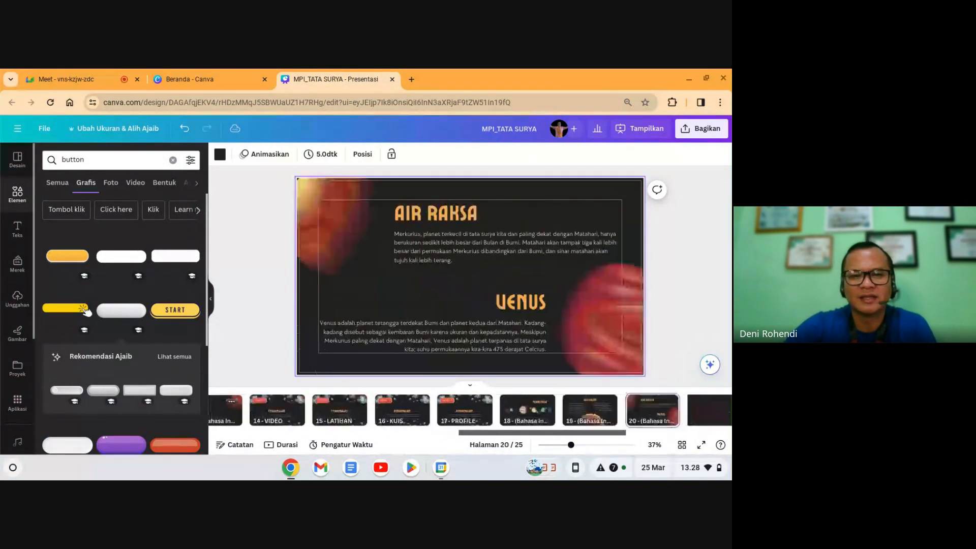
{"action": "key", "text": "Left"}
{"action": "key", "text": "Left"}
{"action": "key", "text": "Left"}
{"action": "key", "text": "Left"}
{"action": "key", "text": "Left"}
{"action": "key", "text": "Left"}
{"action": "key", "text": "Left"}
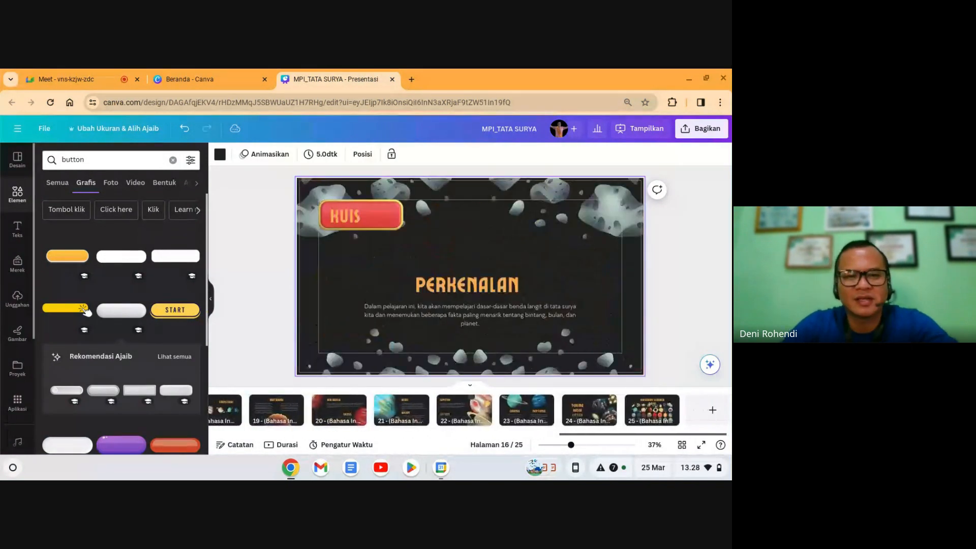
{"action": "key", "text": "Right"}
{"action": "key", "text": "Right"}
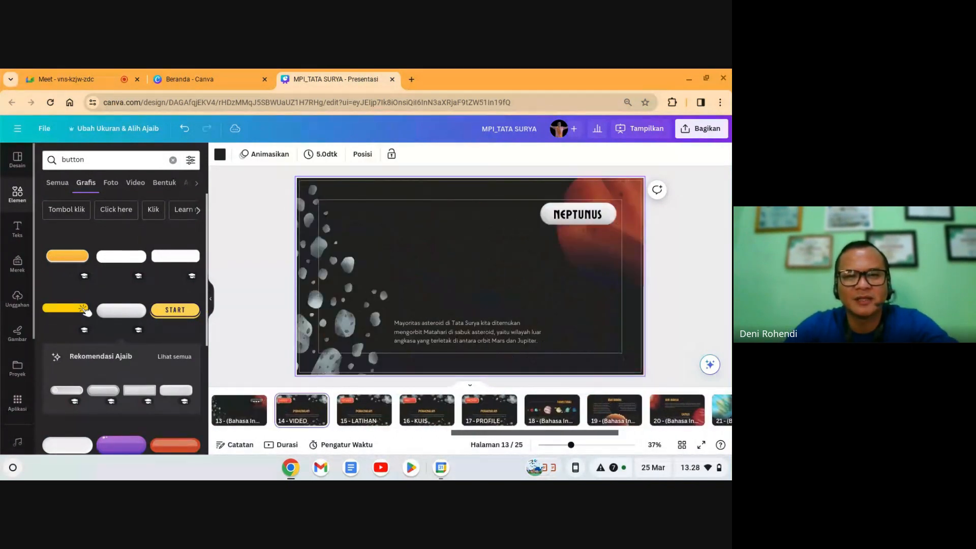
{"action": "key", "text": "Right"}
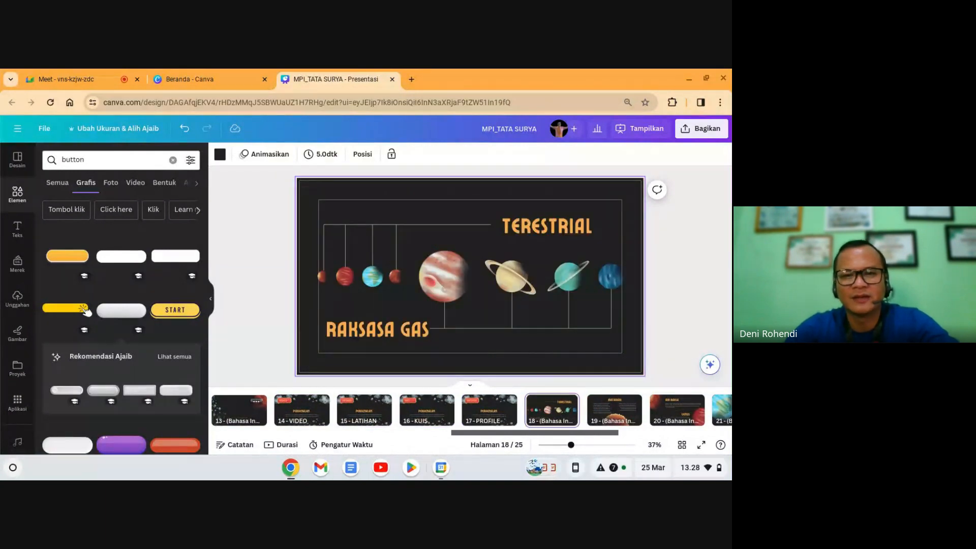
{"action": "key", "text": "Right"}
{"action": "key", "text": "Right"}
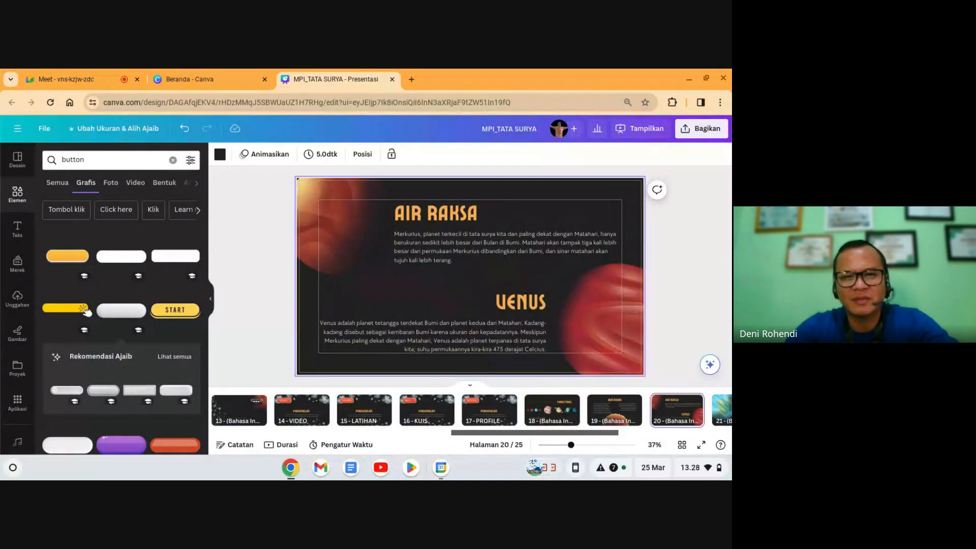
{"action": "key", "text": "Left"}
{"action": "key", "text": "Left"}
{"action": "key", "text": "Left"}
{"action": "key", "text": "Left"}
{"action": "key", "text": "Left"}
{"action": "key", "text": "Left"}
{"action": "key", "text": "Left"}
{"action": "key", "text": "Left"}
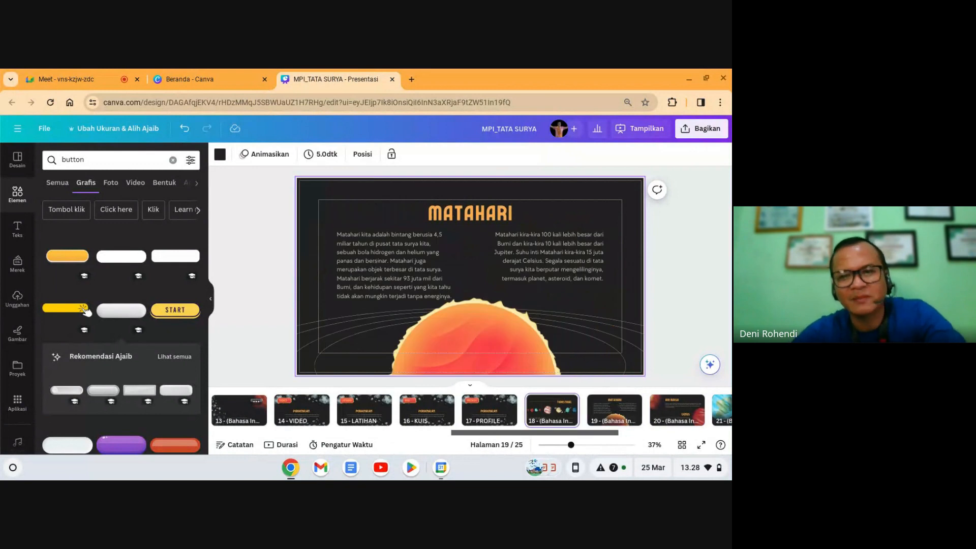
{"action": "key", "text": "Left"}
{"action": "key", "text": "Left"}
{"action": "key", "text": "Left"}
{"action": "key", "text": "Left"}
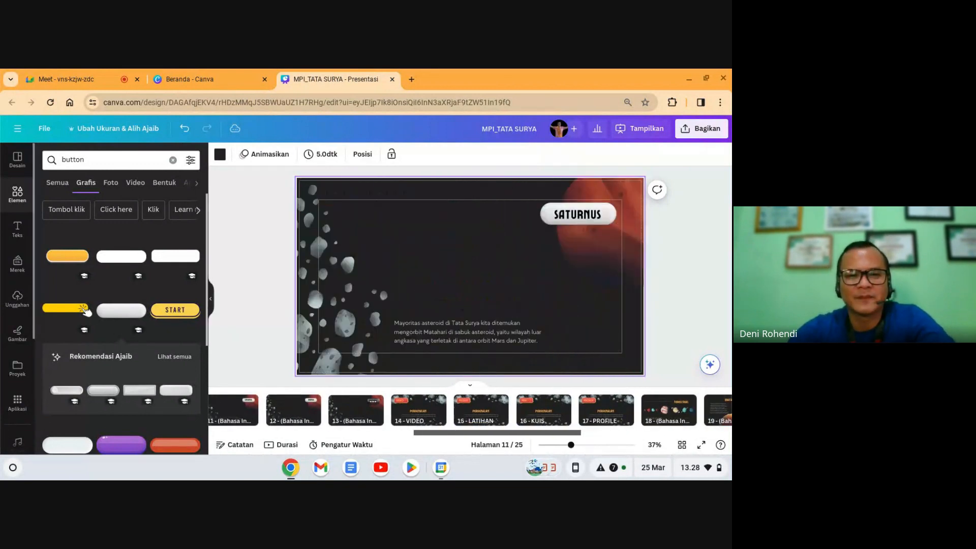
{"action": "key", "text": "Left"}
{"action": "key", "text": "Left"}
{"action": "key", "text": "Left"}
{"action": "key", "text": "Left"}
{"action": "key", "text": "Left"}
{"action": "key", "text": "Left"}
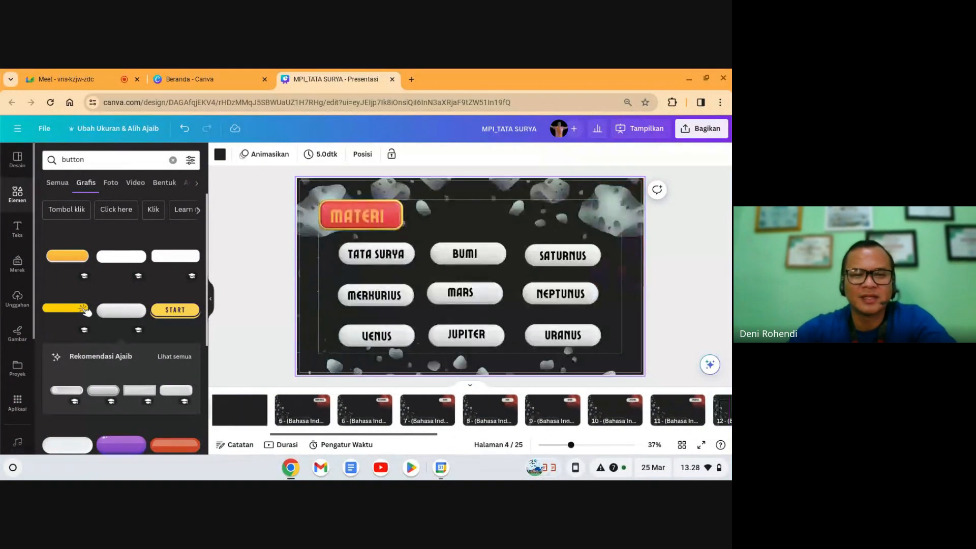
{"action": "key", "text": "Left"}
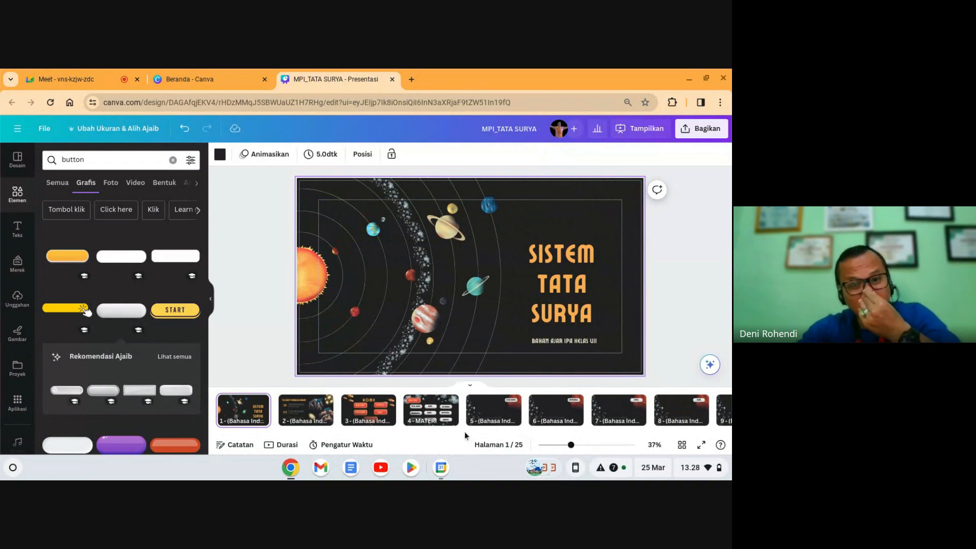
Step: On the HOME slide, link the MATERI button to page 4 - MATERI
{"action": "left_click", "coordinate": [390, 407]}
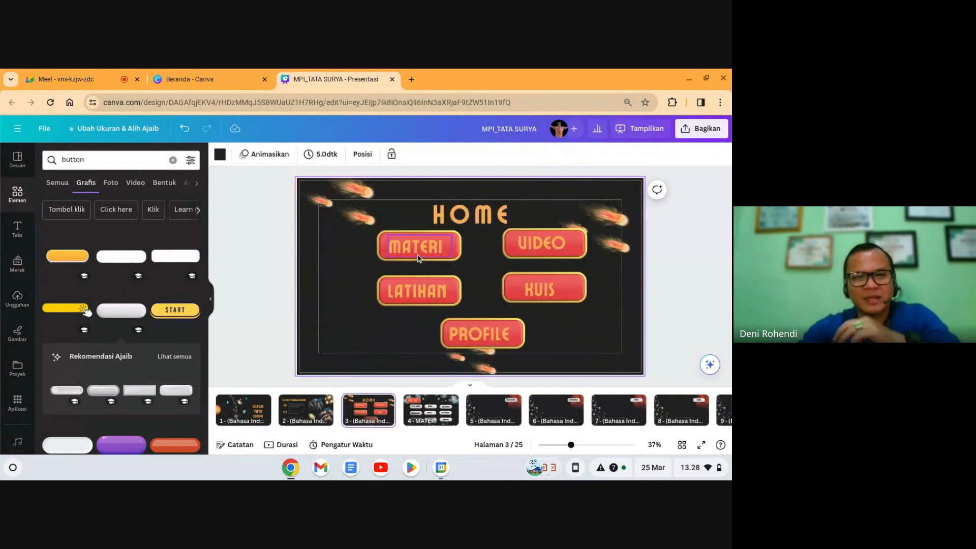
{"action": "left_click", "coordinate": [418, 253]}
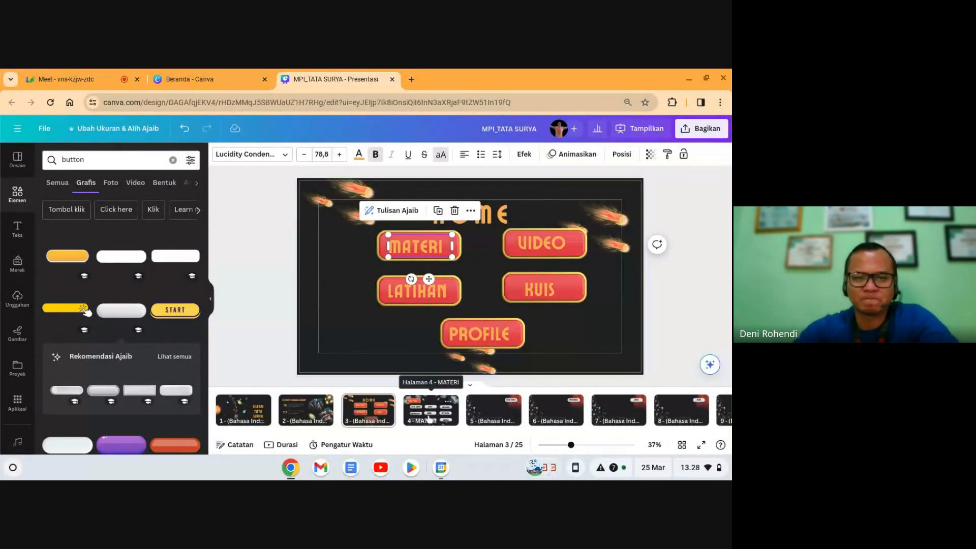
{"action": "left_click", "coordinate": [472, 211]}
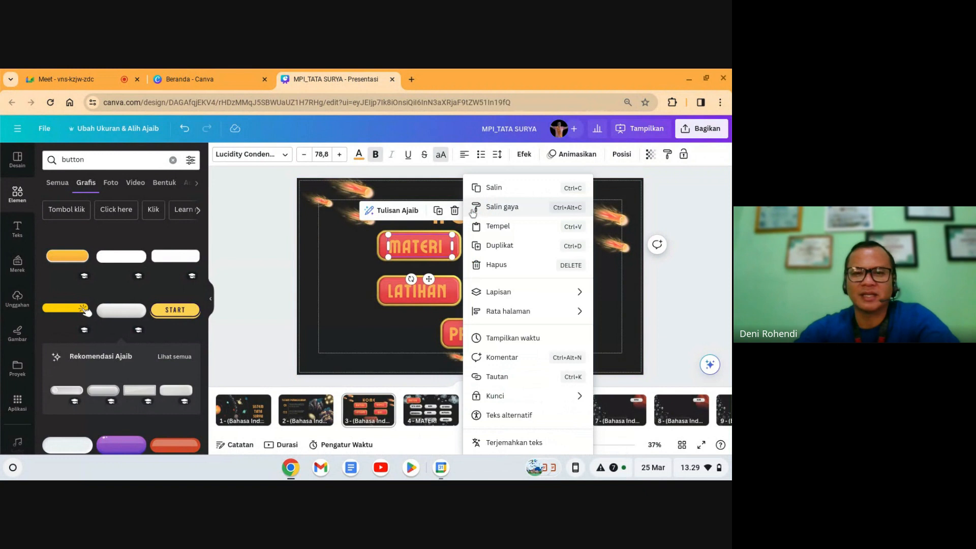
{"action": "left_click", "coordinate": [507, 375]}
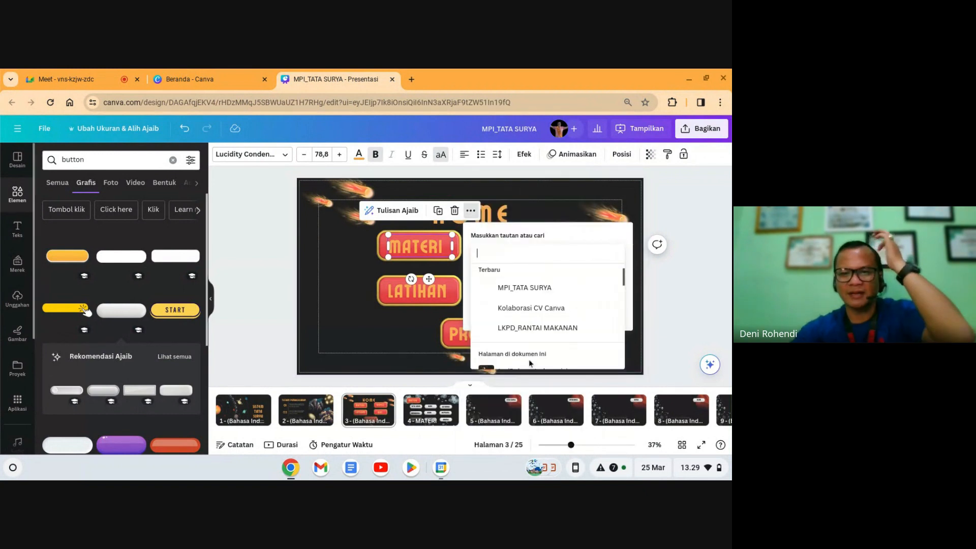
{"action": "scroll", "coordinate": [527, 335], "scroll_direction": "down", "scroll_amount": 4}
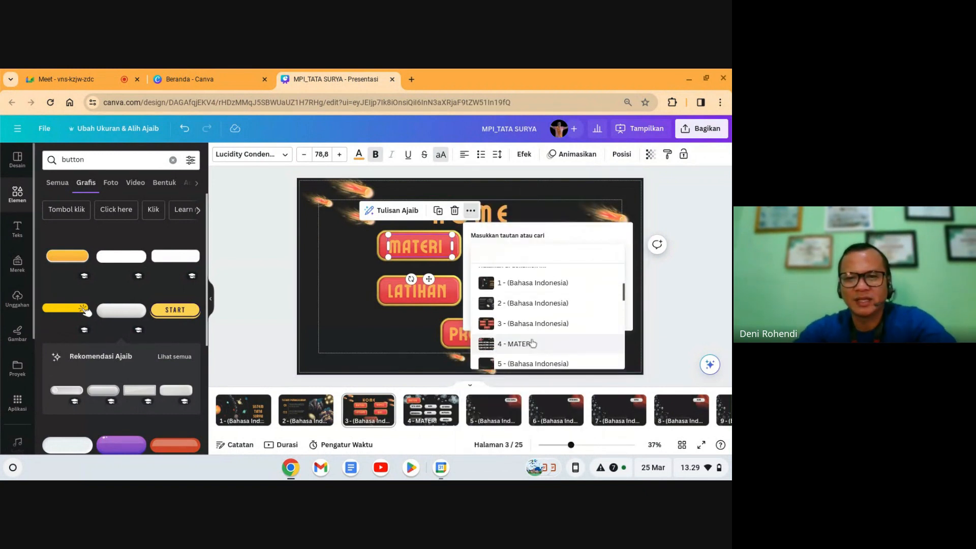
{"action": "left_click", "coordinate": [526, 350]}
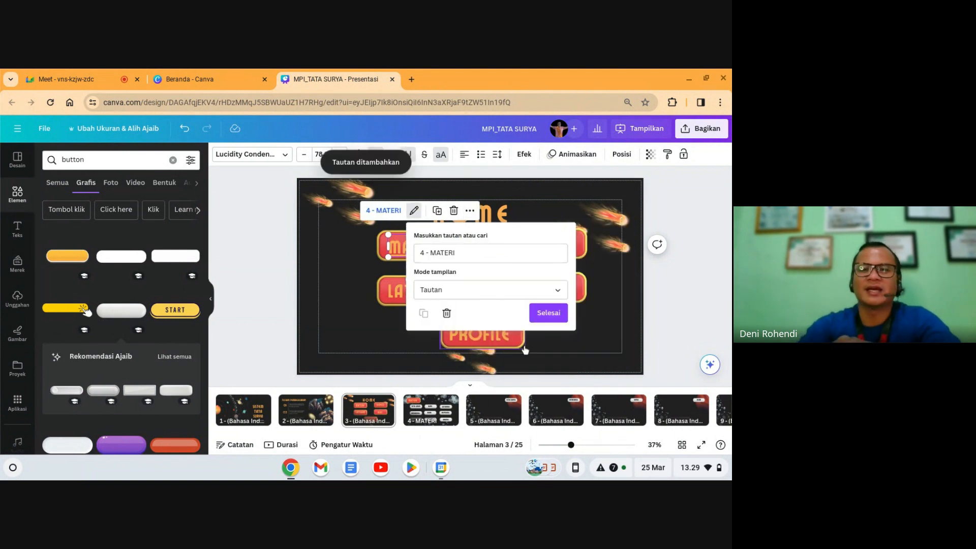
{"action": "left_click", "coordinate": [550, 320]}
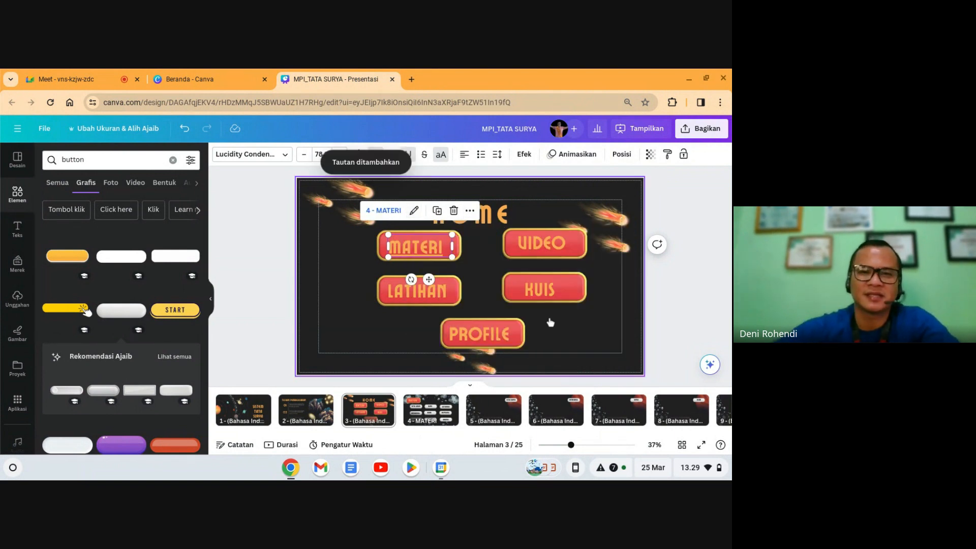
Step: Link the VIDEO button to page 14 - VIDEO
{"action": "left_click", "coordinate": [538, 245]}
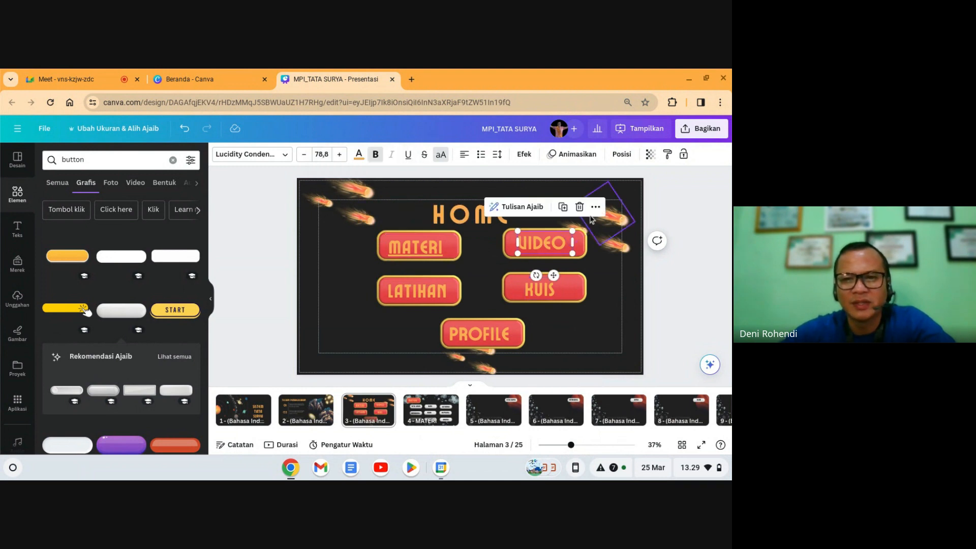
{"action": "left_click", "coordinate": [596, 208]}
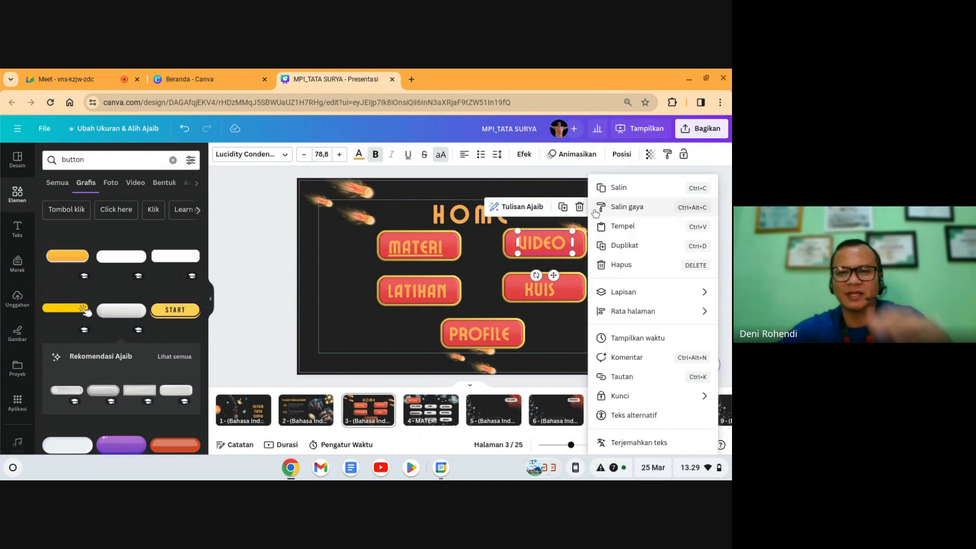
{"action": "left_click", "coordinate": [629, 376]}
{"action": "scroll", "coordinate": [630, 342], "scroll_direction": "down", "scroll_amount": 5}
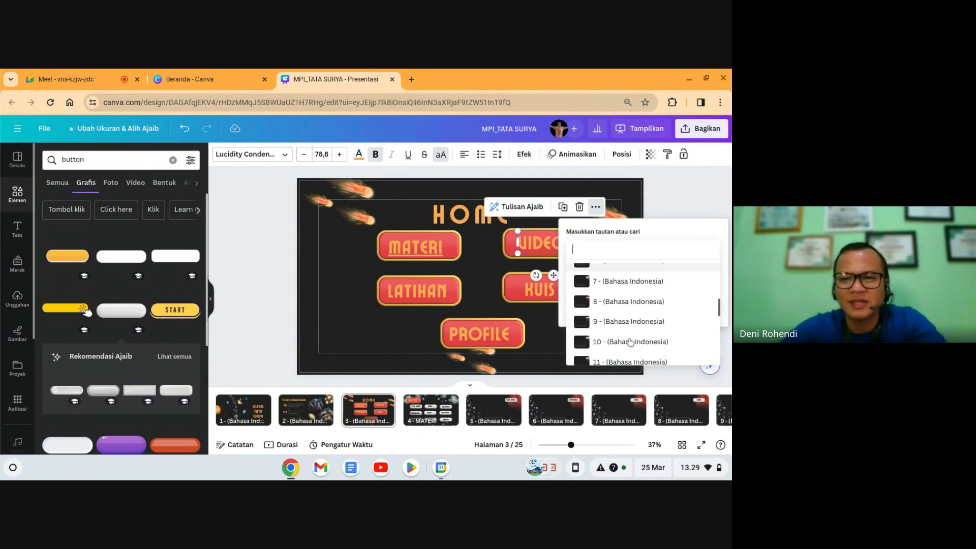
{"action": "scroll", "coordinate": [631, 342], "scroll_direction": "down", "scroll_amount": 3}
{"action": "scroll", "coordinate": [625, 320], "scroll_direction": "up", "scroll_amount": 1}
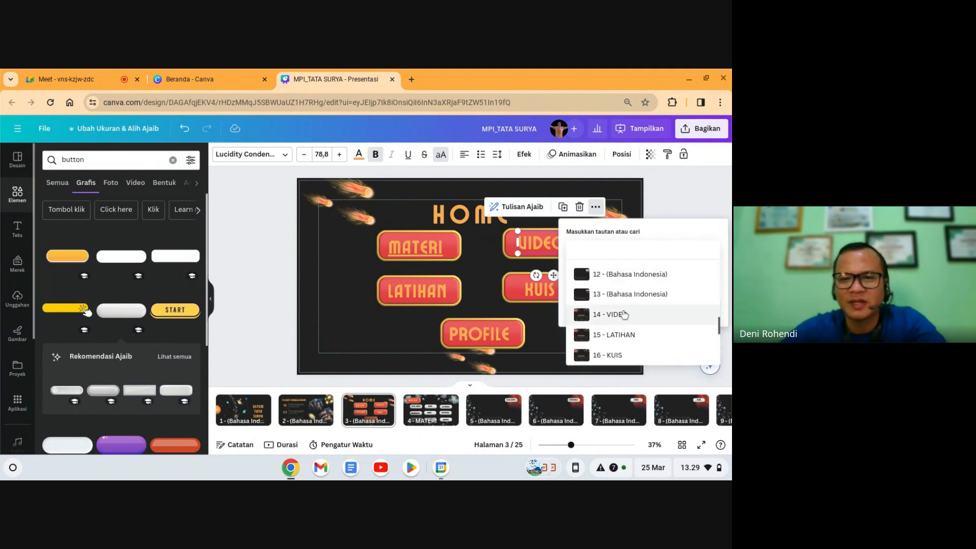
{"action": "left_click", "coordinate": [624, 315]}
{"action": "left_click", "coordinate": [670, 308]}
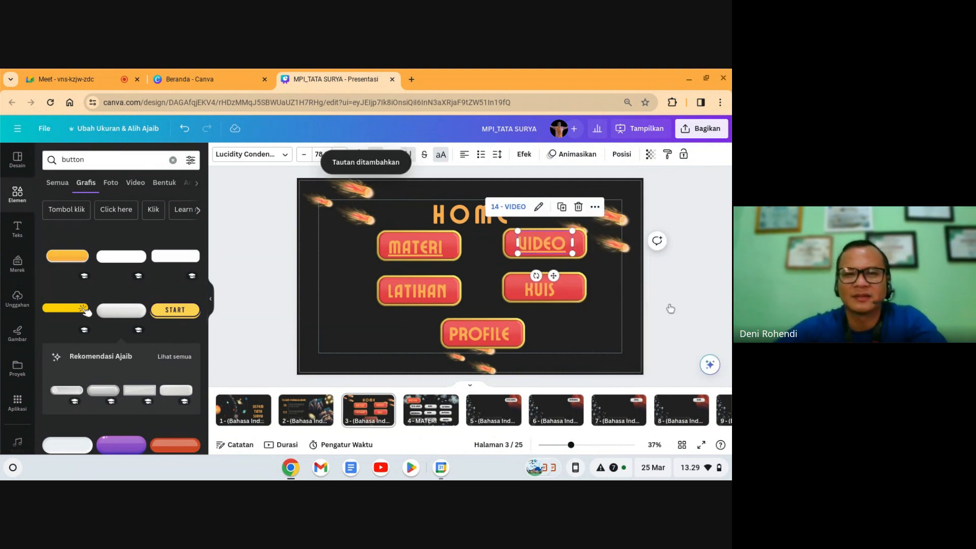
Step: Link the LATIHAN button to page 15 - LATIHAN
{"action": "left_click", "coordinate": [459, 295]}
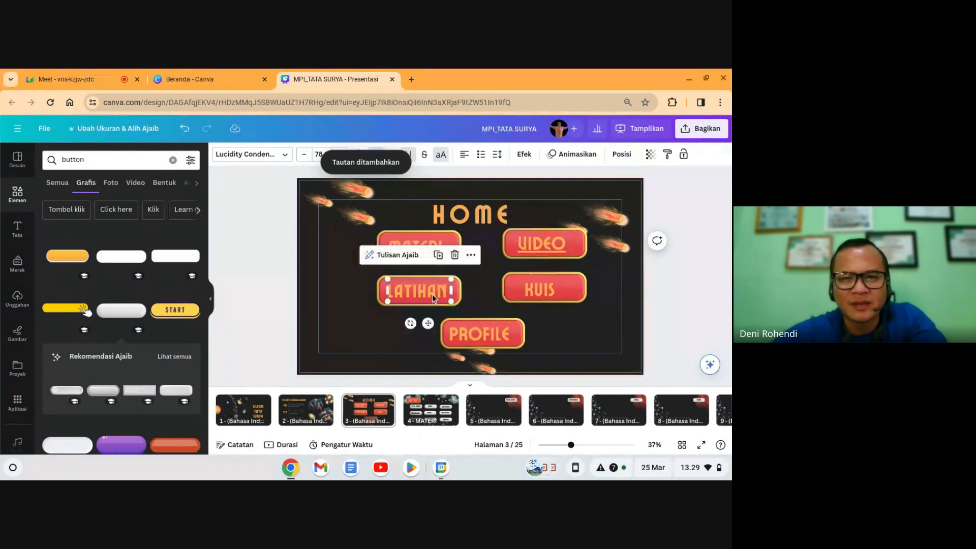
{"action": "left_click", "coordinate": [469, 254]}
{"action": "left_click", "coordinate": [516, 376]}
{"action": "scroll", "coordinate": [516, 377], "scroll_direction": "down", "scroll_amount": 3}
{"action": "scroll", "coordinate": [537, 362], "scroll_direction": "down", "scroll_amount": 3}
{"action": "left_click", "coordinate": [531, 388]}
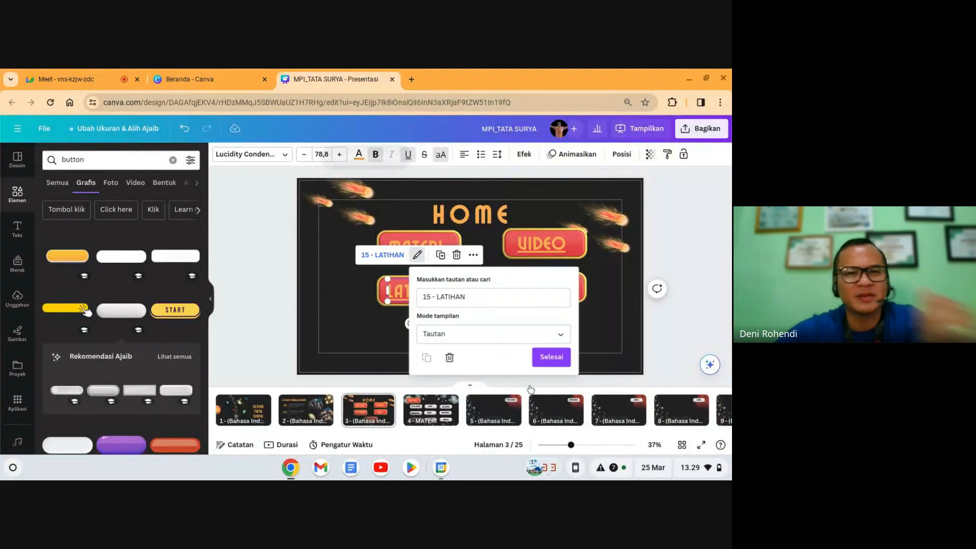
{"action": "left_click", "coordinate": [552, 356]}
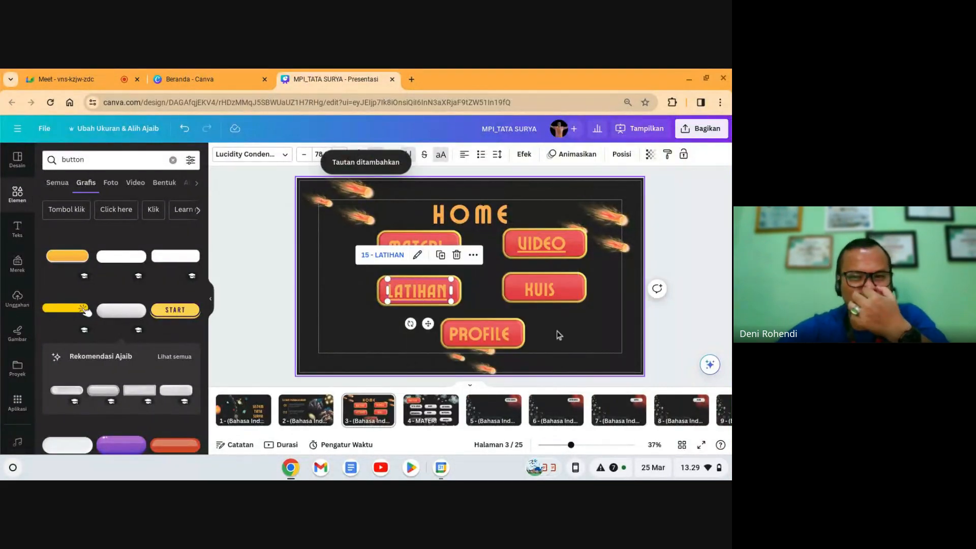
Step: Link the KUIS button to page 16 - KUIS
{"action": "left_click", "coordinate": [553, 292]}
{"action": "left_click", "coordinate": [593, 254]}
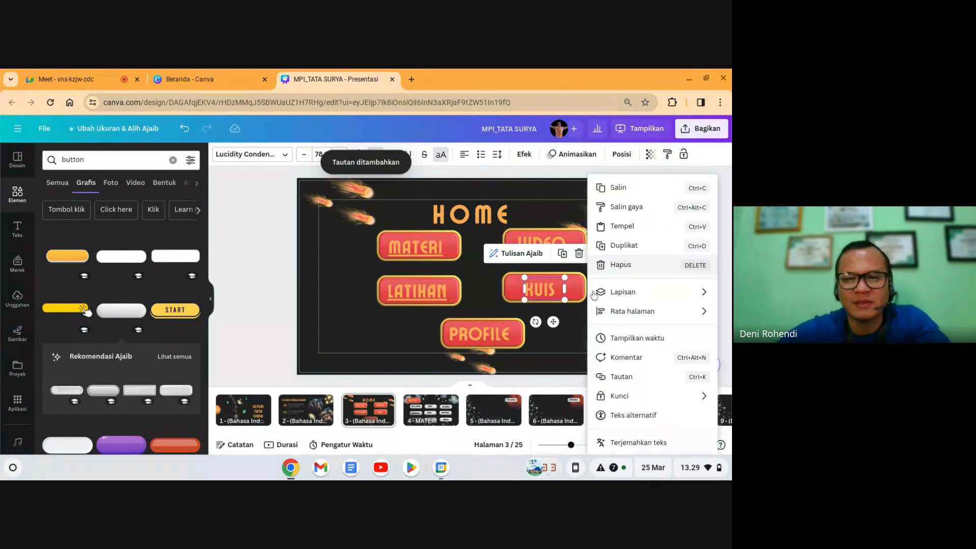
{"action": "left_click", "coordinate": [614, 379]}
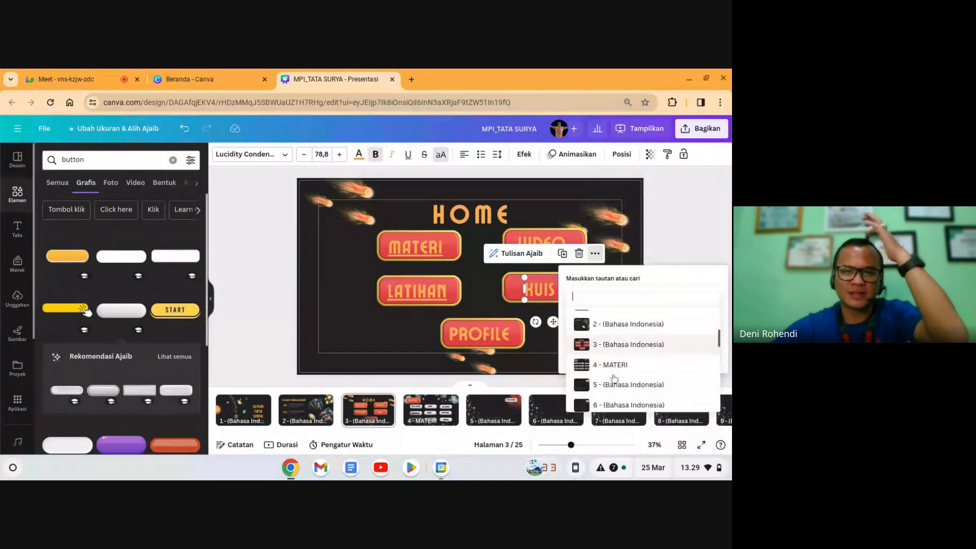
{"action": "scroll", "coordinate": [614, 378], "scroll_direction": "down", "scroll_amount": 2}
{"action": "scroll", "coordinate": [614, 378], "scroll_direction": "down", "scroll_amount": 5}
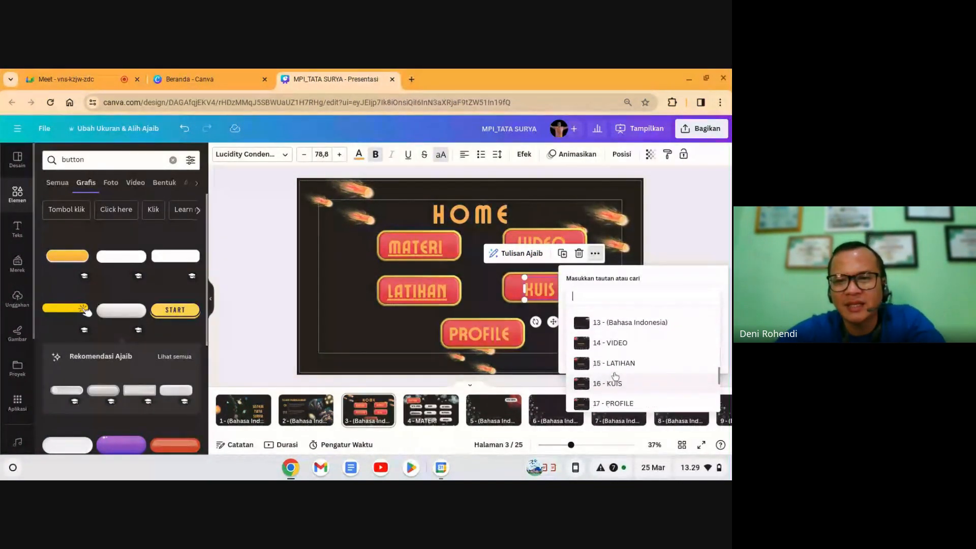
{"action": "left_click", "coordinate": [610, 383]}
{"action": "left_click", "coordinate": [656, 354]}
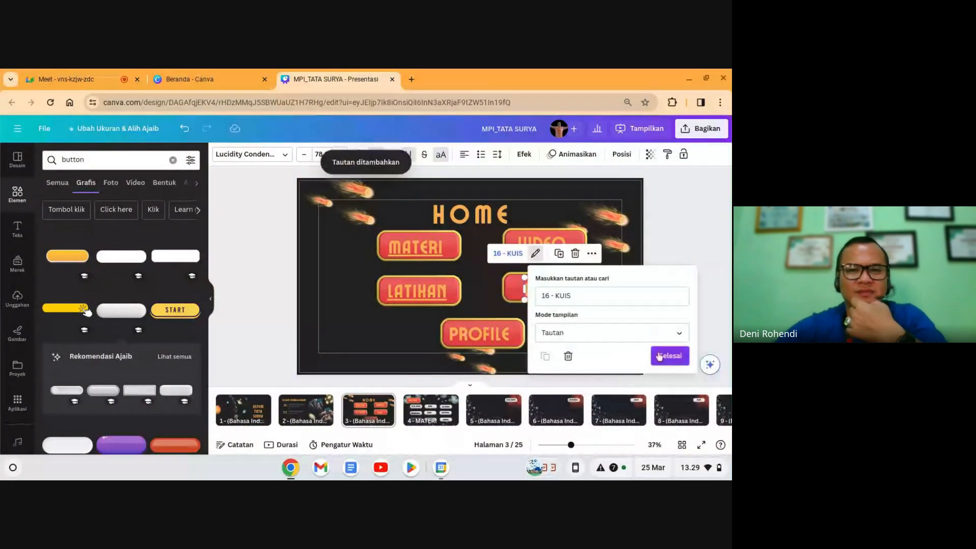
Step: Link the PROFILE button to page 17 - PROFILE
{"action": "left_click", "coordinate": [489, 334]}
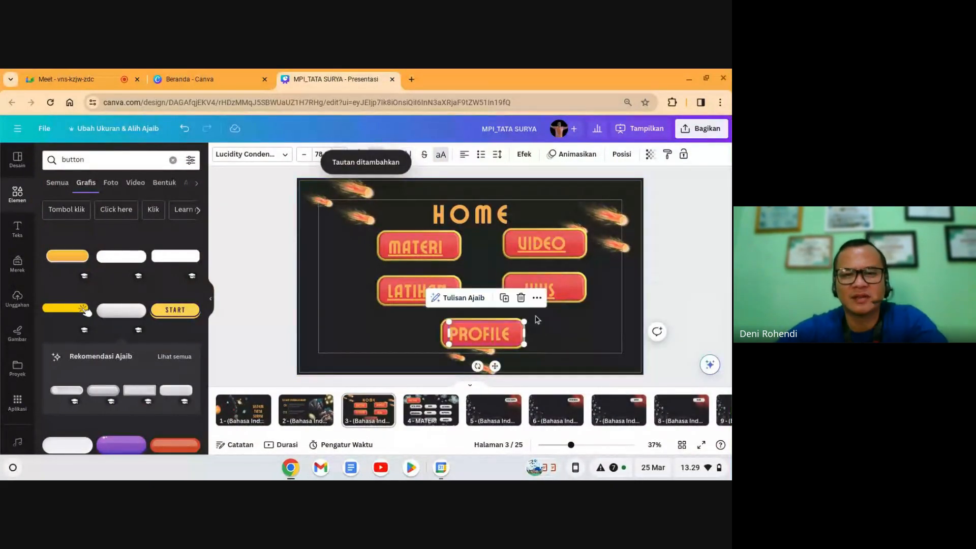
{"action": "left_click", "coordinate": [536, 297]}
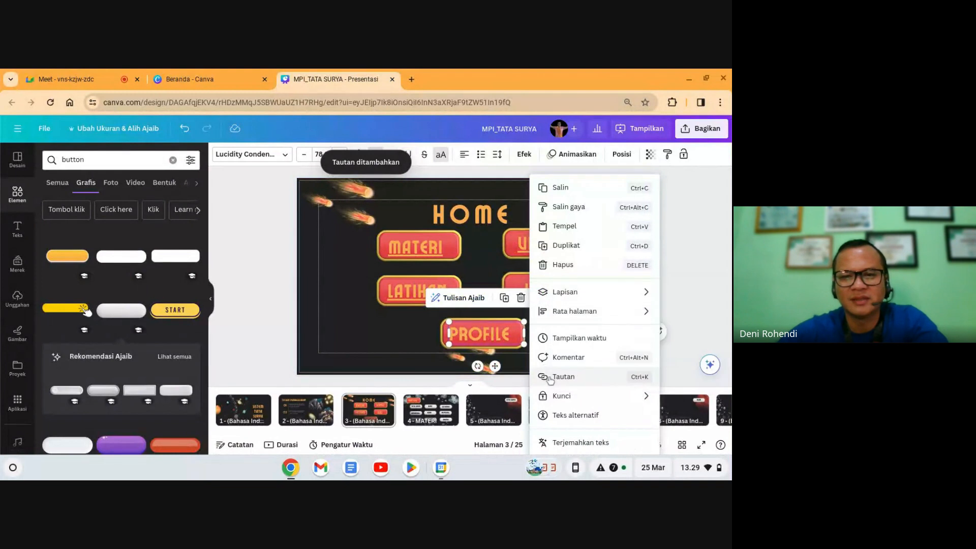
{"action": "left_click", "coordinate": [550, 377]}
{"action": "scroll", "coordinate": [598, 288], "scroll_direction": "down", "scroll_amount": 3}
{"action": "scroll", "coordinate": [597, 287], "scroll_direction": "down", "scroll_amount": 5}
{"action": "scroll", "coordinate": [598, 288], "scroll_direction": "down", "scroll_amount": 2}
{"action": "left_click", "coordinate": [589, 277]}
{"action": "left_click", "coordinate": [620, 269]}
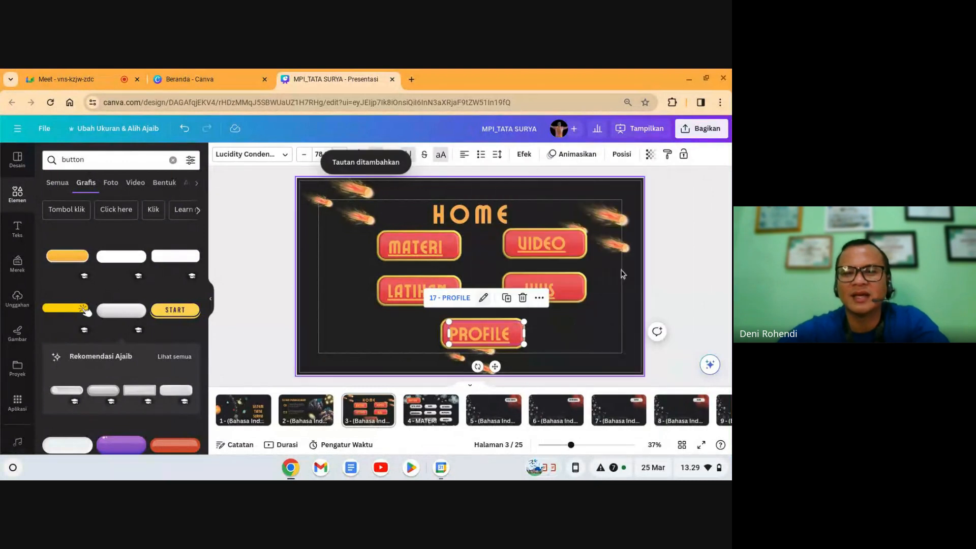
{"action": "left_click", "coordinate": [669, 273]}
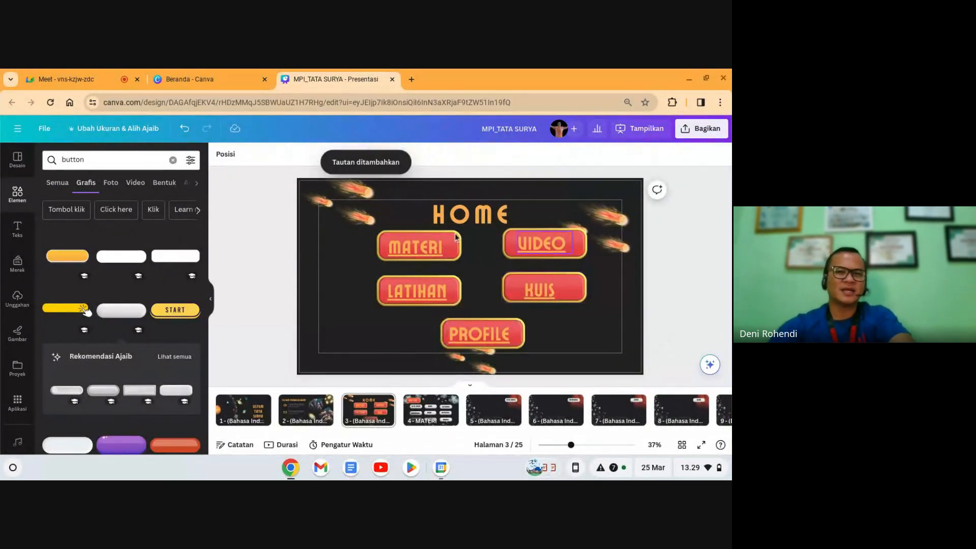
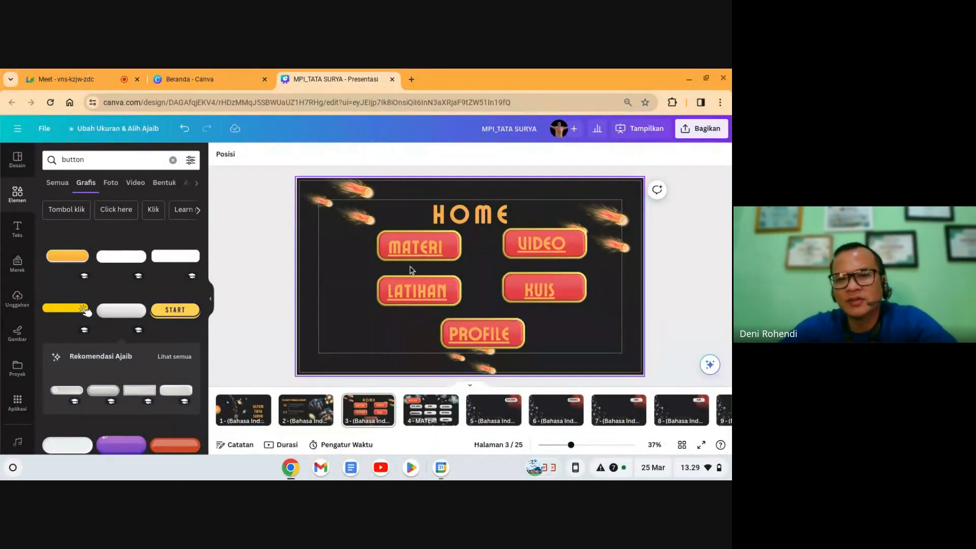
Step: Verify the MATERI, VIDEO, LATIHAN, KUIS and PROFILE buttons each link to their pages
{"action": "left_click", "coordinate": [416, 247]}
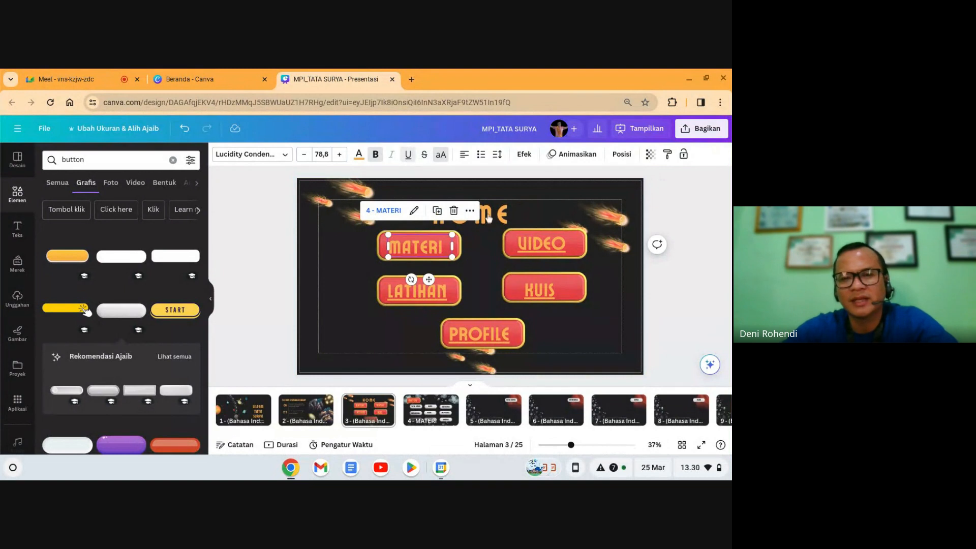
{"action": "left_click", "coordinate": [542, 244]}
{"action": "left_click", "coordinate": [418, 291]}
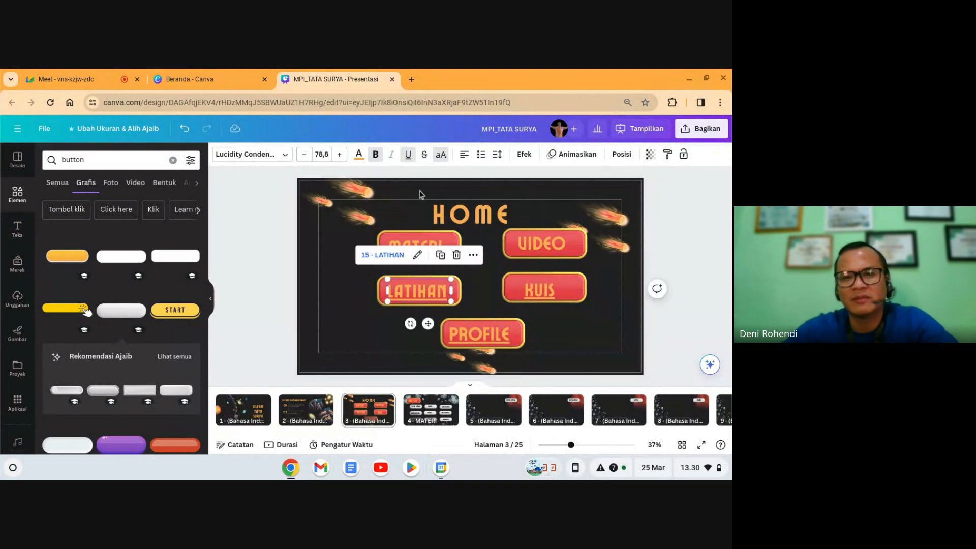
{"action": "left_click", "coordinate": [537, 295]}
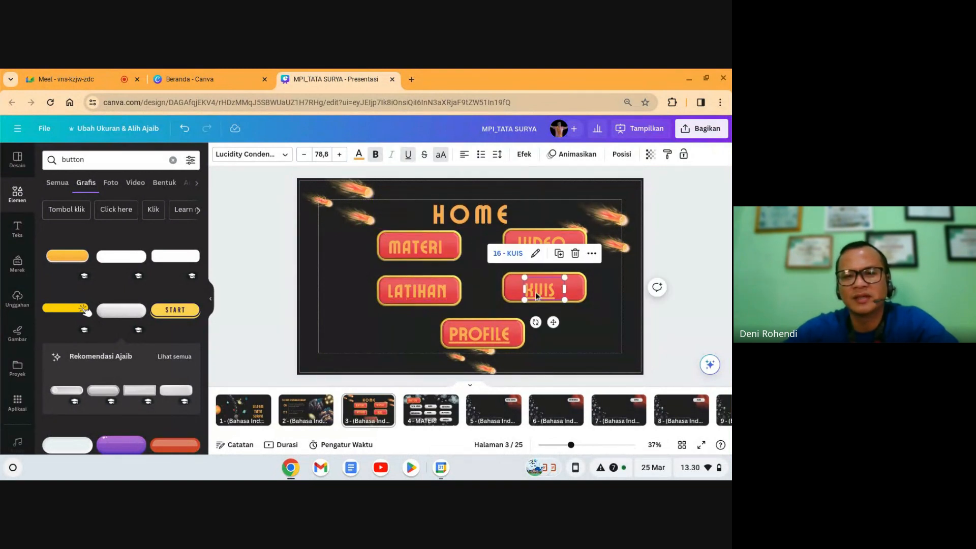
{"action": "left_click", "coordinate": [461, 342]}
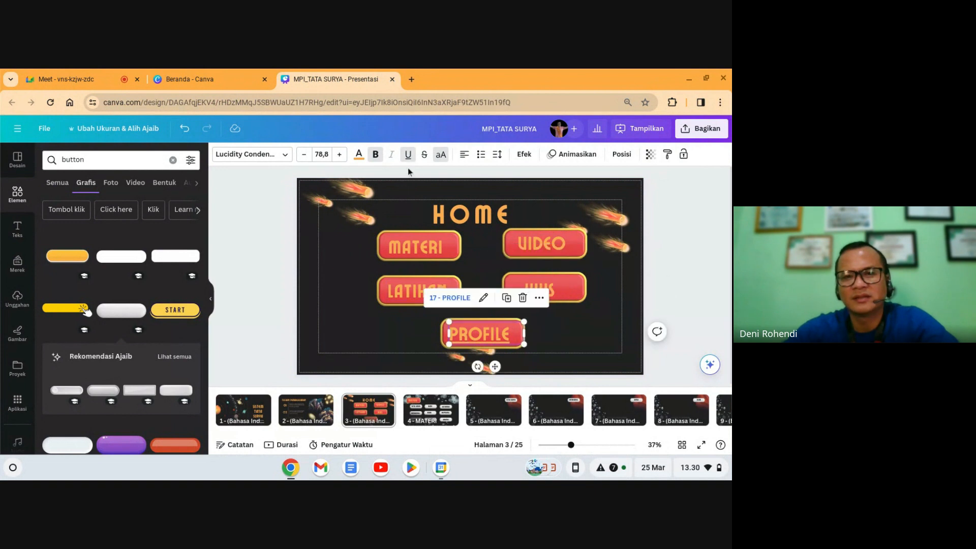
Step: Clear the selection and move from the MATERI slide on page 4 to page 5
{"action": "left_click", "coordinate": [668, 279]}
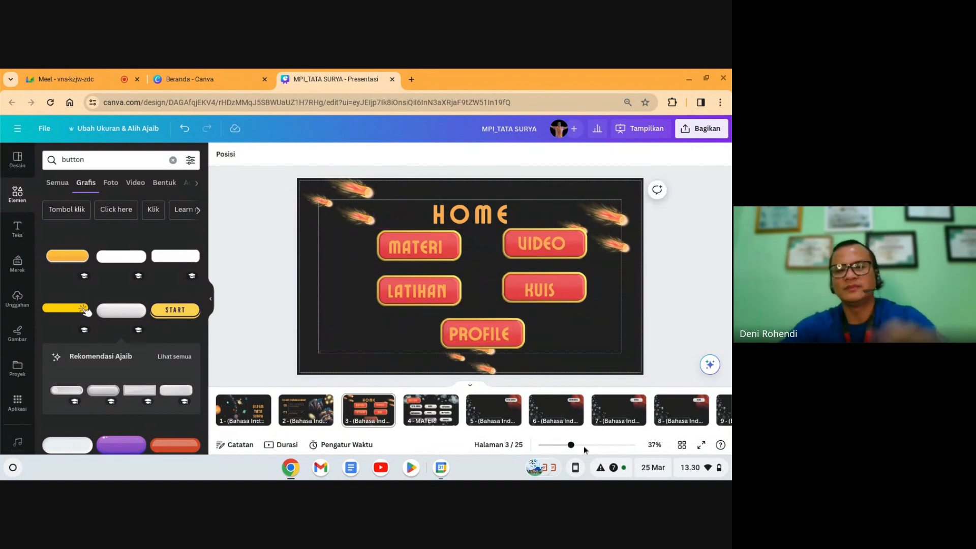
{"action": "left_click", "coordinate": [362, 405]}
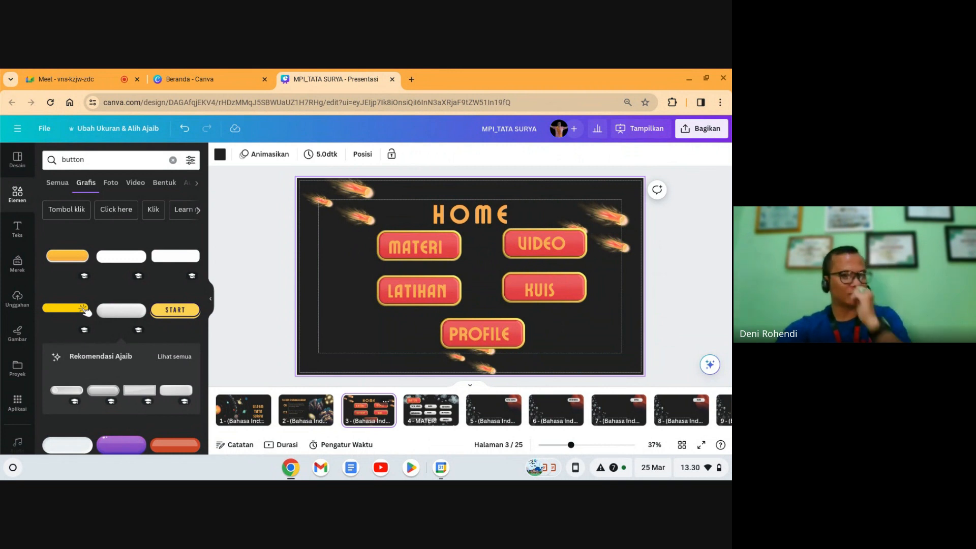
{"action": "left_click", "coordinate": [417, 413]}
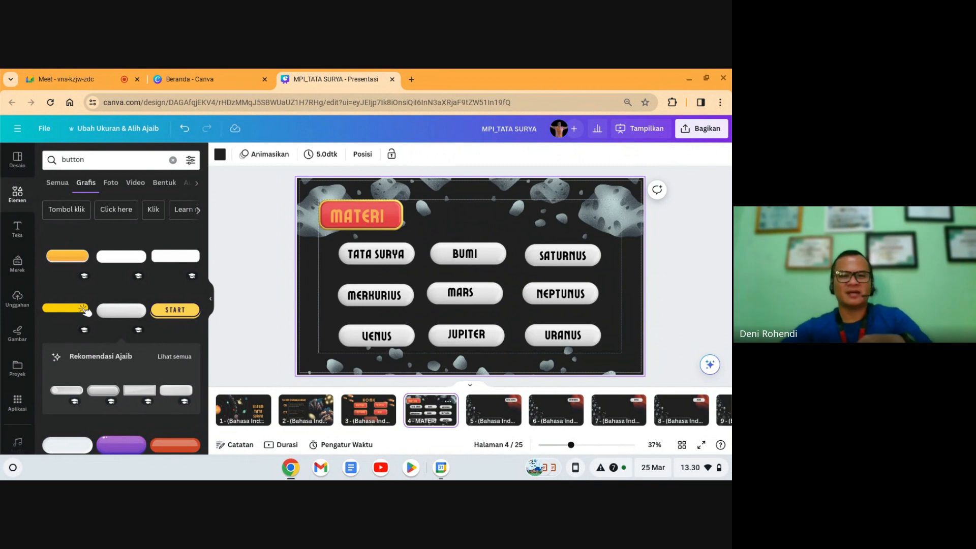
{"action": "left_click", "coordinate": [482, 410]}
Step: Title page 5 TATA SURYA and page 6 MERKURIUS
{"action": "left_click", "coordinate": [510, 401]}
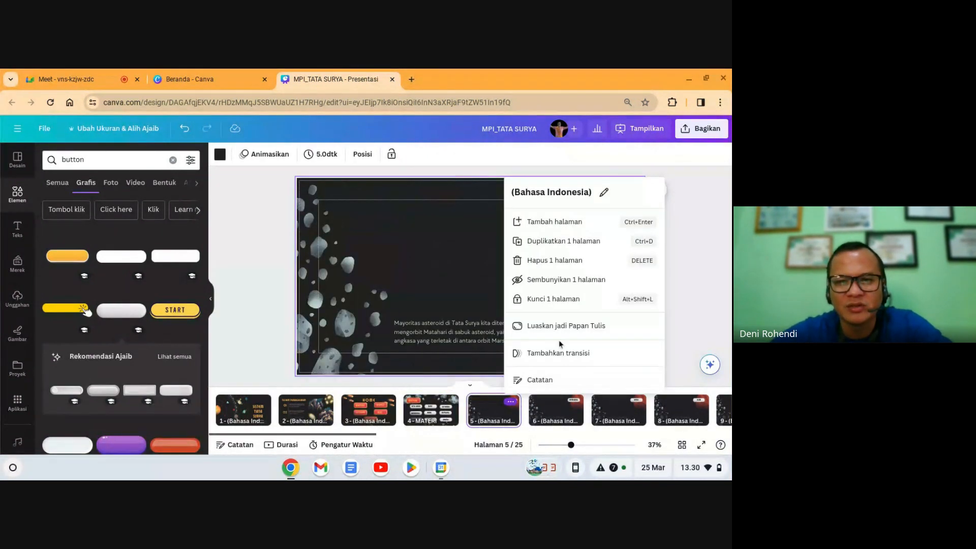
{"action": "left_click", "coordinate": [604, 194]}
{"action": "type", "text": "TATA SURYA"}
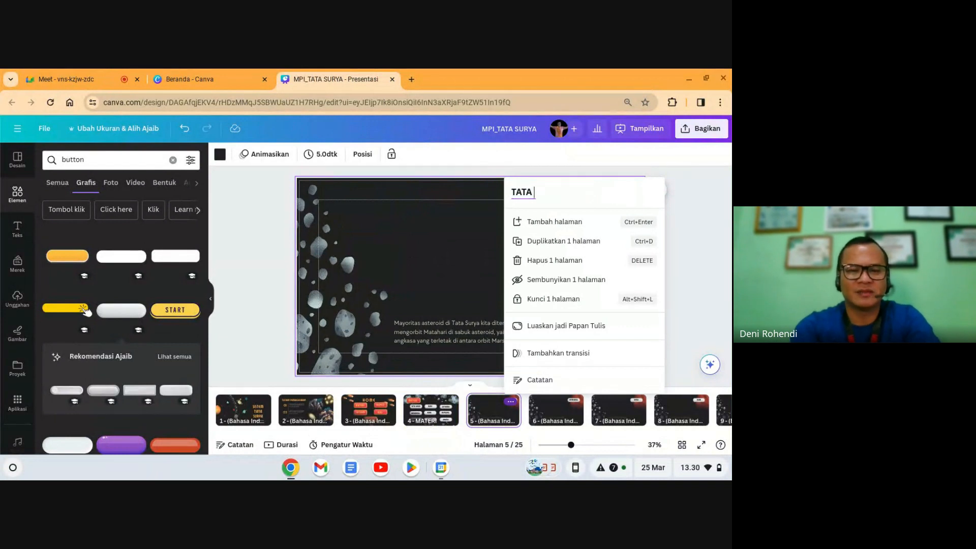
{"action": "left_click", "coordinate": [692, 249]}
{"action": "scroll", "coordinate": [620, 206], "scroll_direction": "down", "scroll_amount": 3}
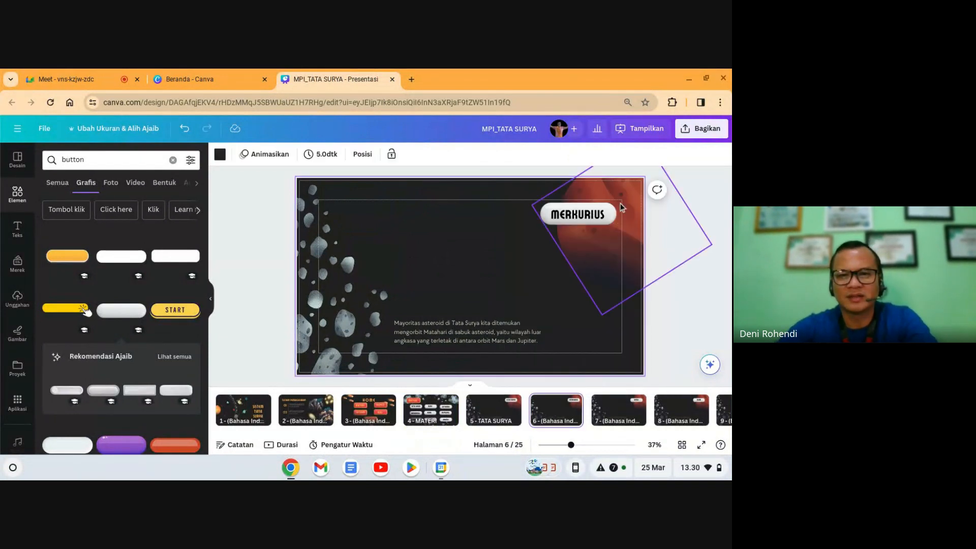
{"action": "left_click", "coordinate": [573, 402]}
{"action": "left_click", "coordinate": [665, 194]}
{"action": "type", "text": "MERKURIUS"}
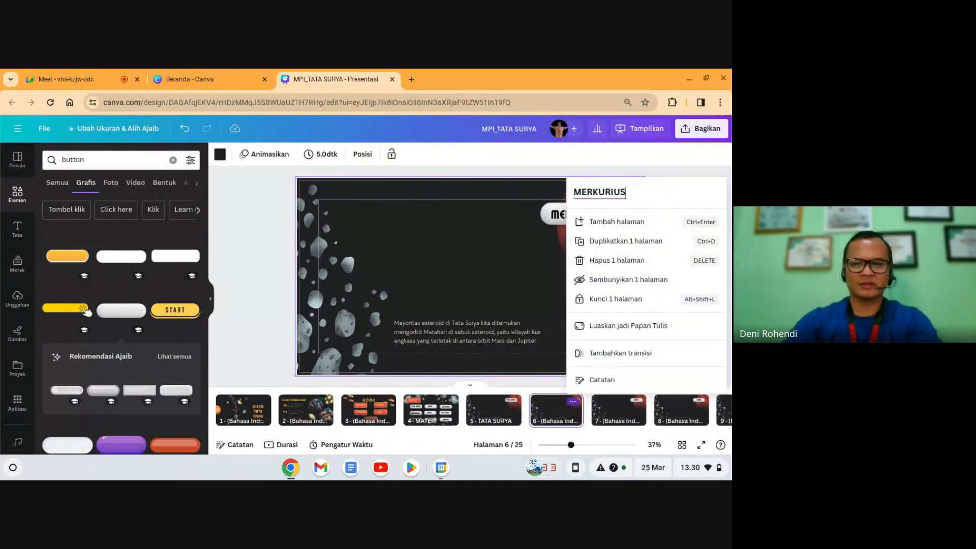
{"action": "key", "text": "Return"}
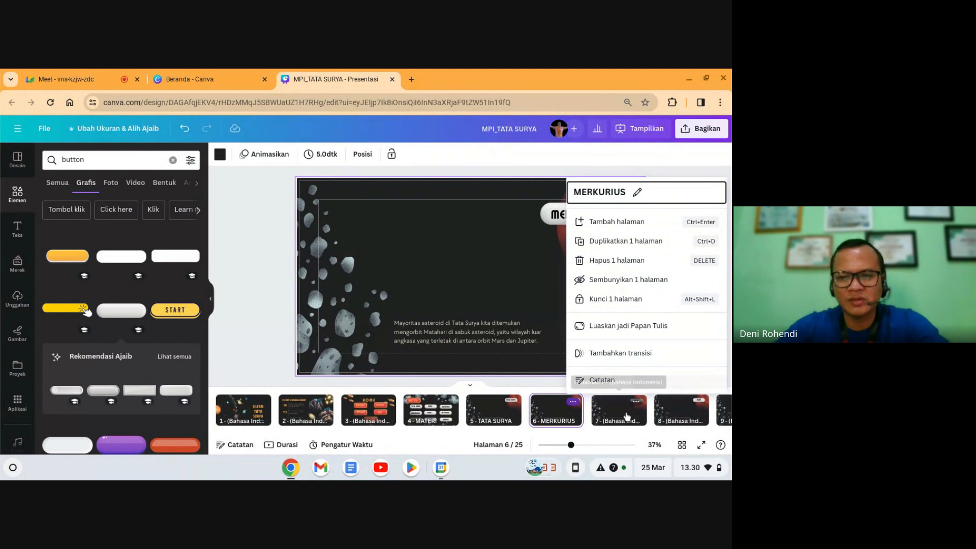
Step: Title page 7 VENUS and page 8 BUMI
{"action": "left_click", "coordinate": [636, 401]}
{"action": "left_click", "coordinate": [665, 194]}
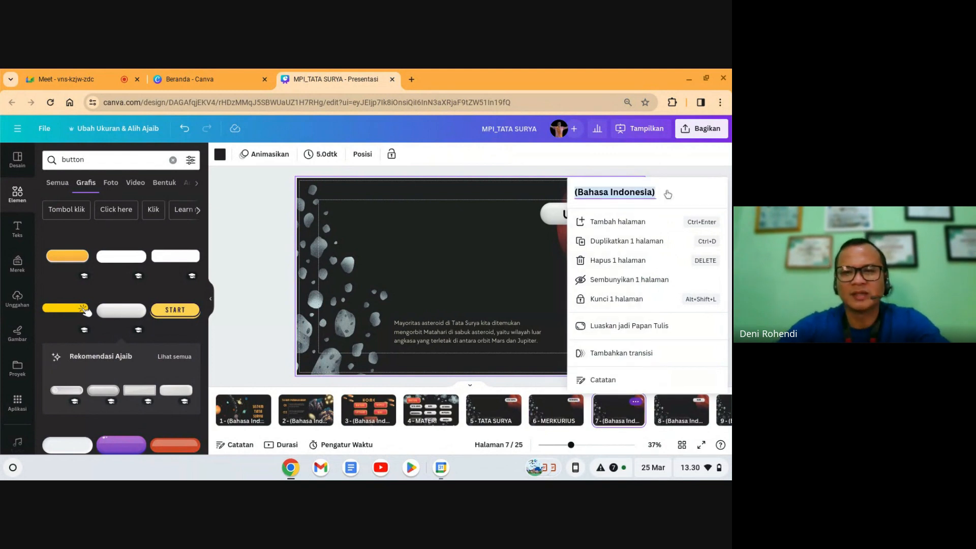
{"action": "type", "text": "MA"}
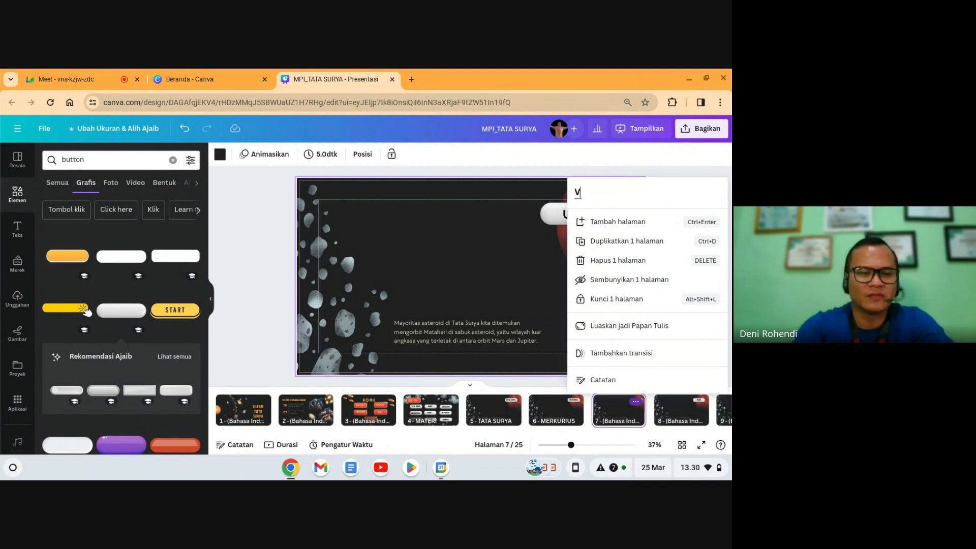
{"action": "key", "text": "Return"}
{"action": "left_click", "coordinate": [671, 412]}
{"action": "left_click", "coordinate": [697, 402]}
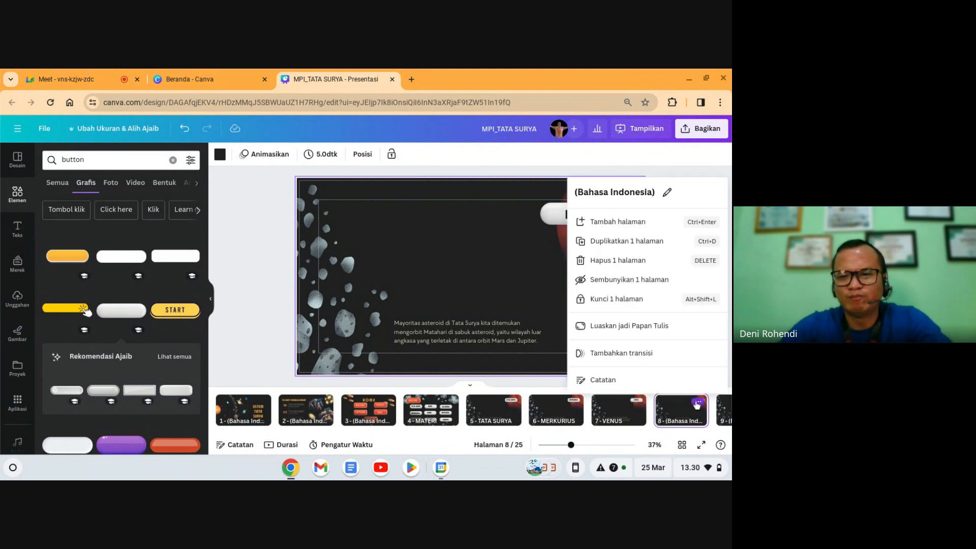
{"action": "left_click", "coordinate": [667, 193]}
{"action": "type", "text": "BUMI"}
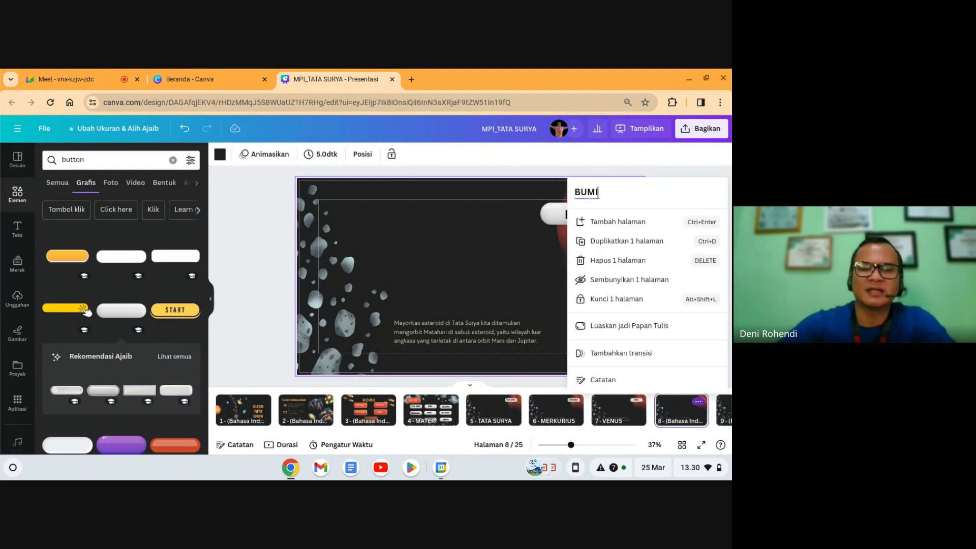
{"action": "left_click", "coordinate": [664, 408]}
{"action": "key", "text": "Right"}
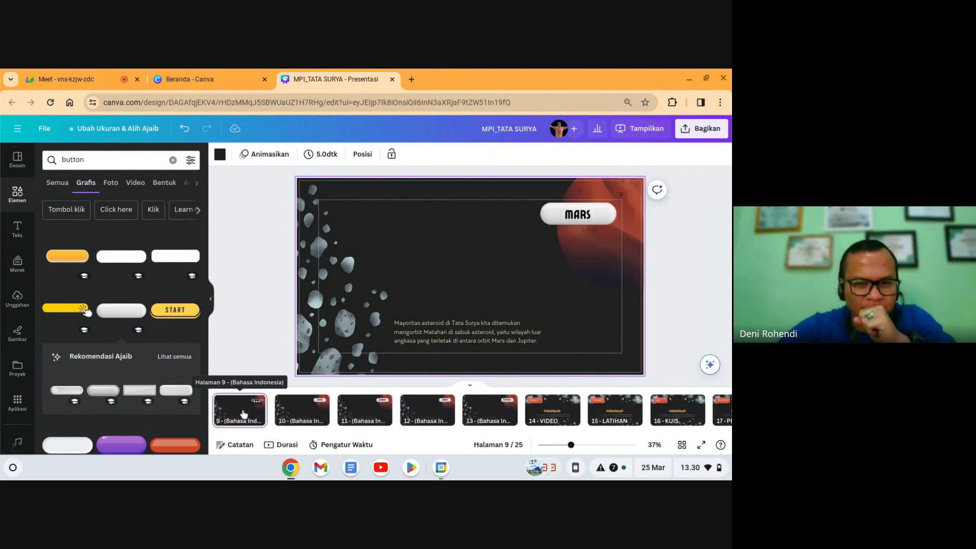
Step: Title pages 9–13 MARS, JUPITER, SATURNUS, URANUS and NEPTUNUS
{"action": "double_click", "coordinate": [244, 421]}
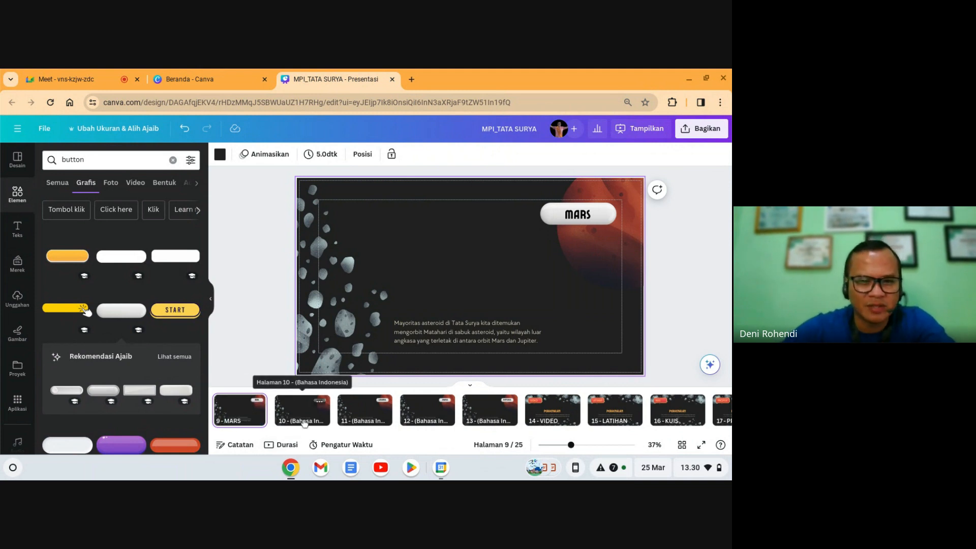
{"action": "double_click", "coordinate": [303, 420]}
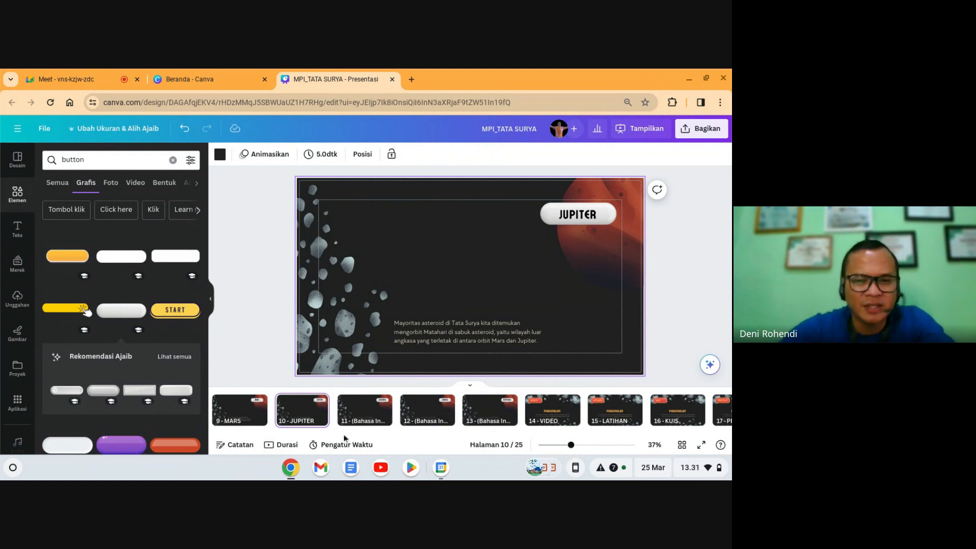
{"action": "left_click", "coordinate": [361, 421]}
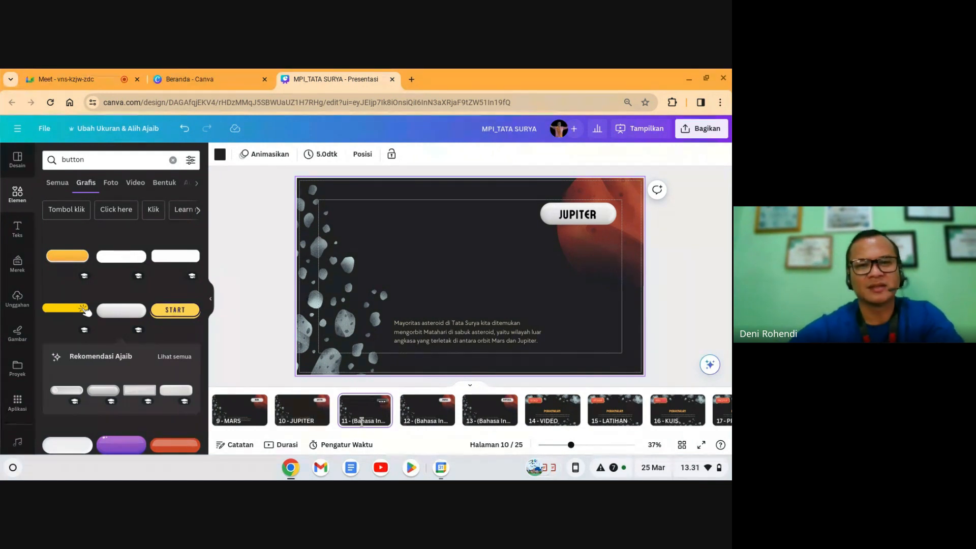
{"action": "double_click", "coordinate": [361, 421]}
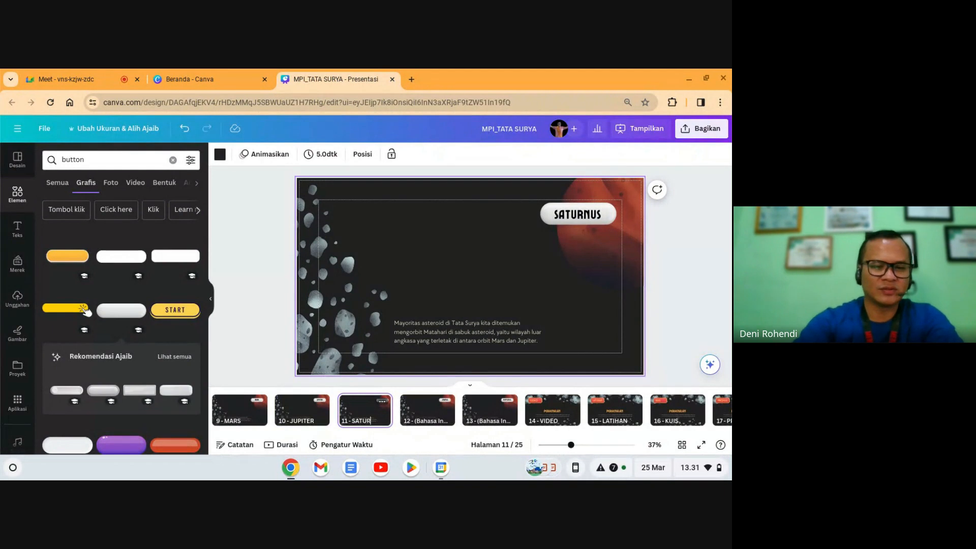
{"action": "left_click", "coordinate": [432, 420]}
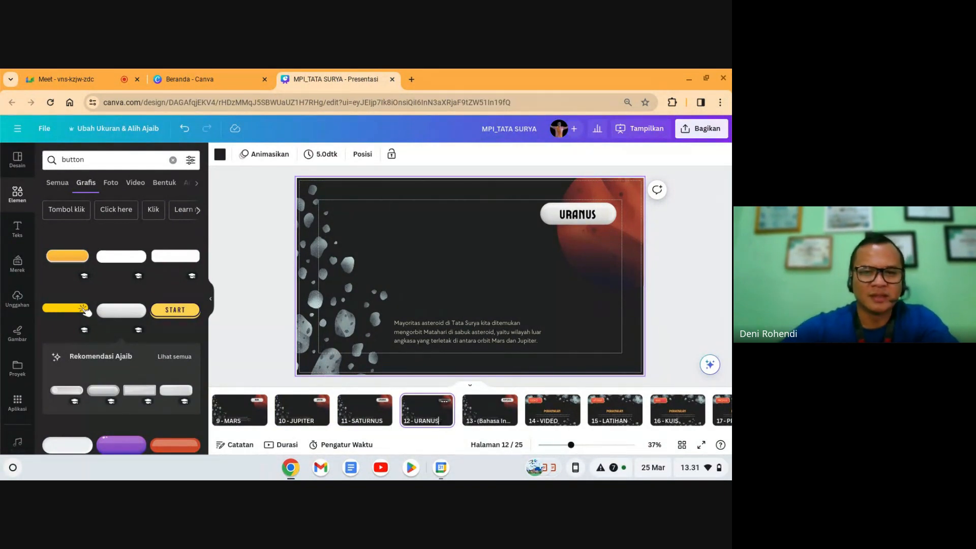
{"action": "double_click", "coordinate": [490, 421]}
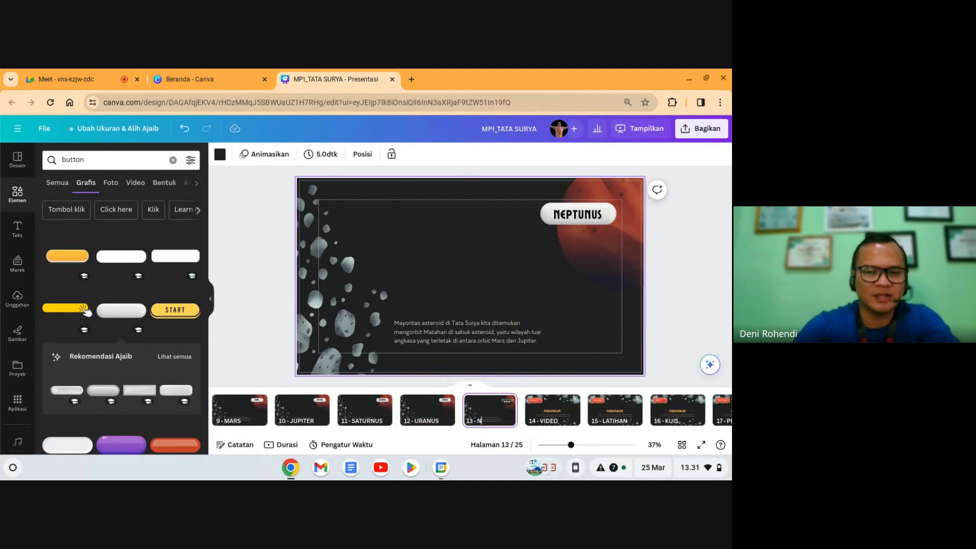
{"action": "left_click", "coordinate": [648, 320]}
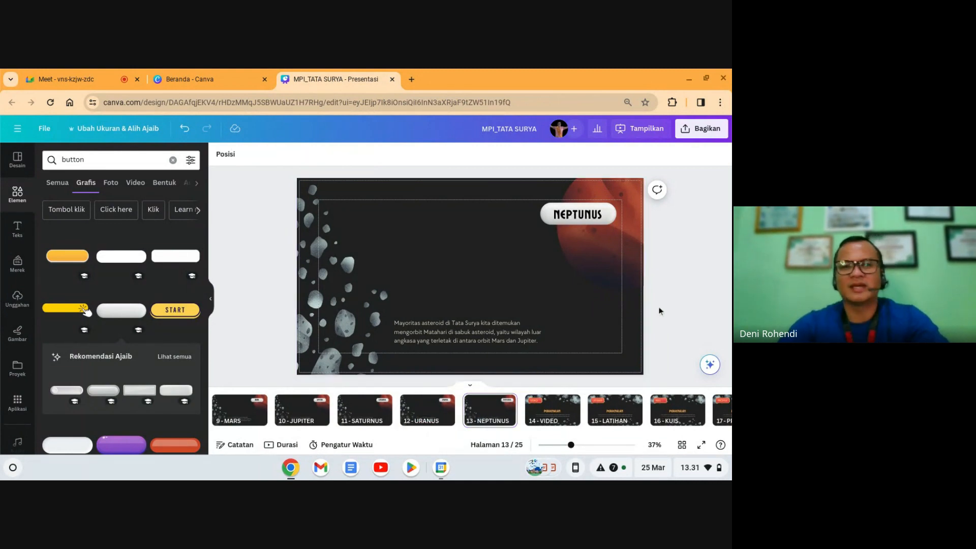
Step: Step back through the page strip toward the start of the deck
{"action": "left_click", "coordinate": [423, 410]}
{"action": "key", "text": "Left"}
{"action": "key", "text": "Left"}
{"action": "key", "text": "Left"}
{"action": "key", "text": "Left"}
{"action": "key", "text": "Left"}
{"action": "key", "text": "Left"}
{"action": "key", "text": "Left"}
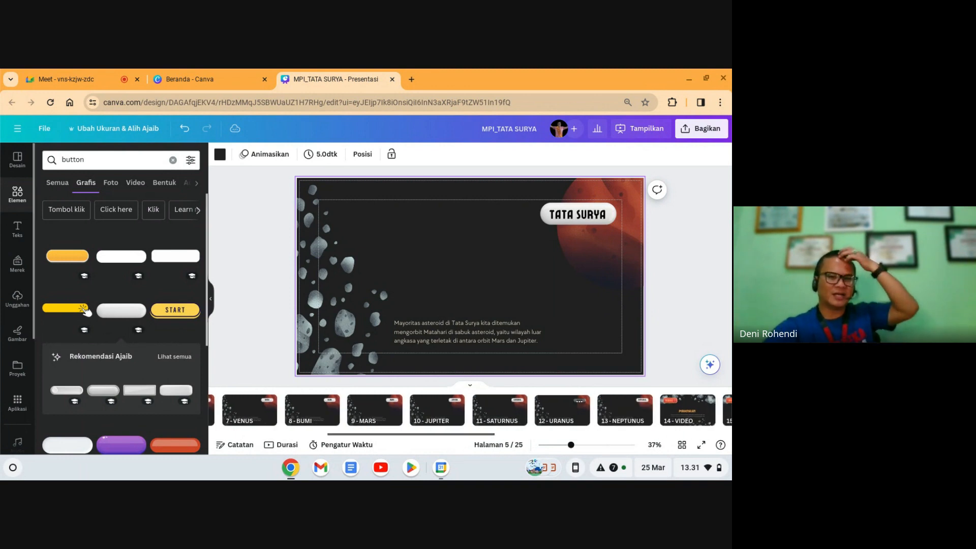
{"action": "key", "text": "Left"}
{"action": "key", "text": "Left"}
Step: Link the TATA SURYA button to page 5 - TATA SURYA
{"action": "key", "text": "Right"}
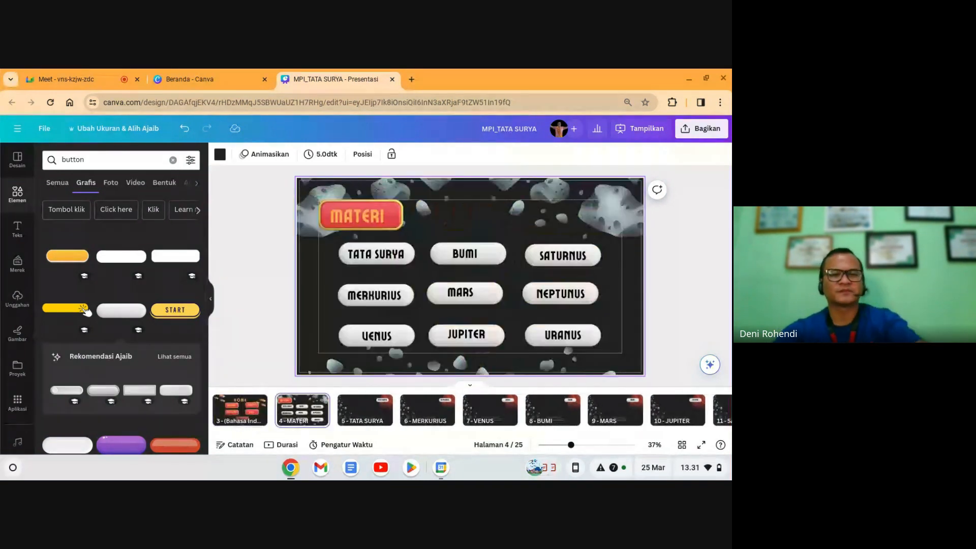
{"action": "left_click", "coordinate": [404, 254]}
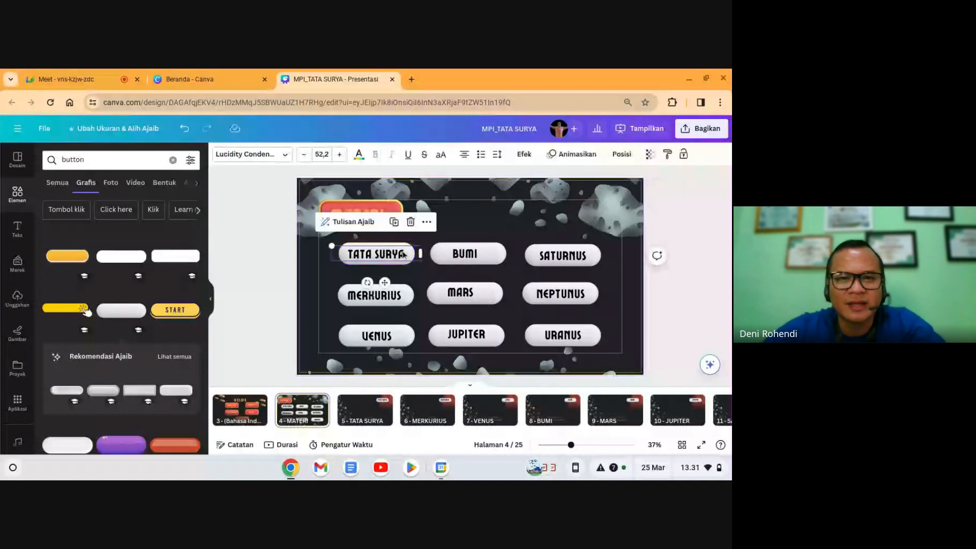
{"action": "left_click", "coordinate": [426, 221]}
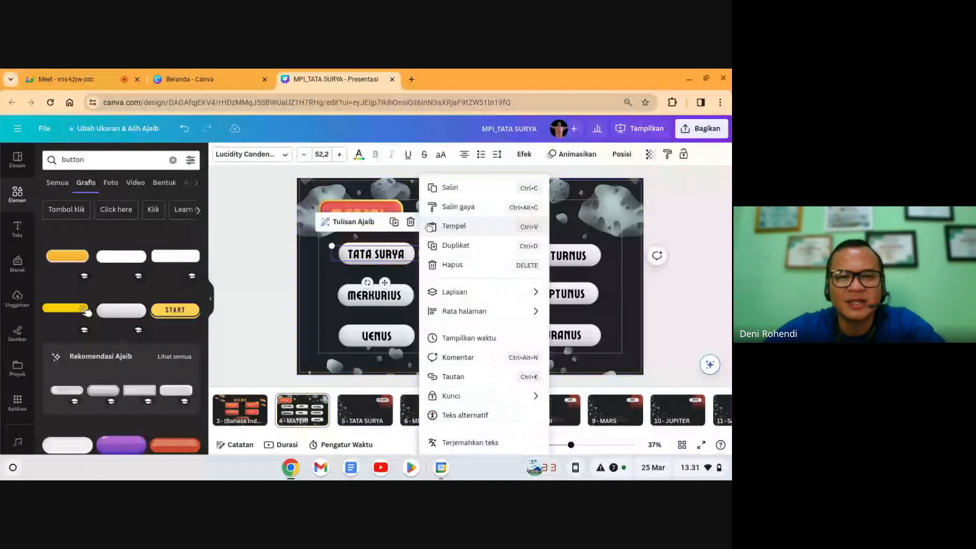
{"action": "left_click", "coordinate": [453, 376]}
{"action": "type", "text": "ta"}
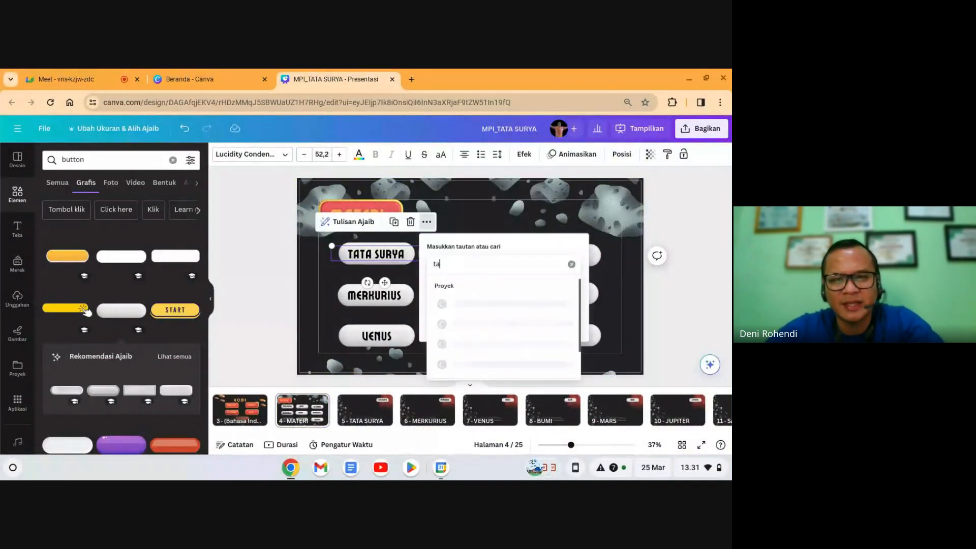
{"action": "type", "text": "ta"}
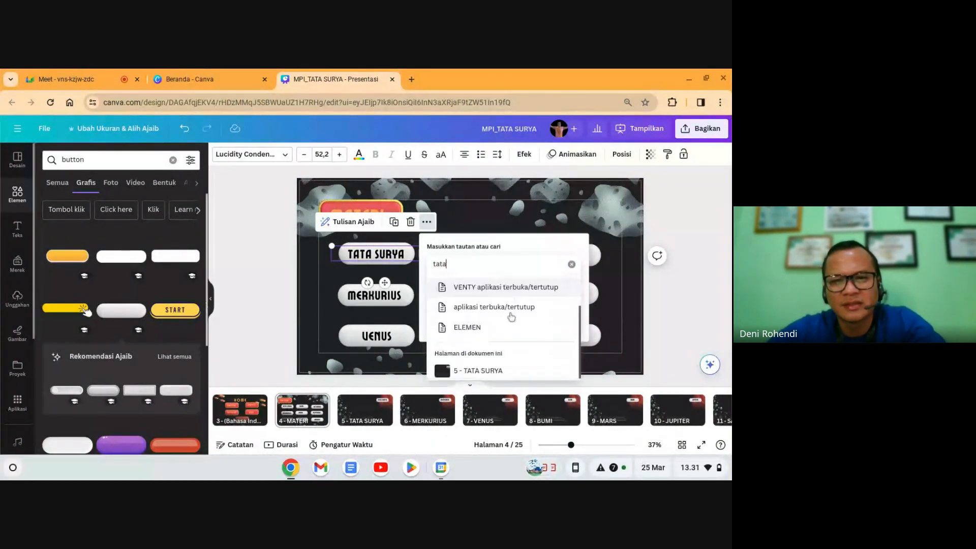
{"action": "left_click", "coordinate": [492, 369]}
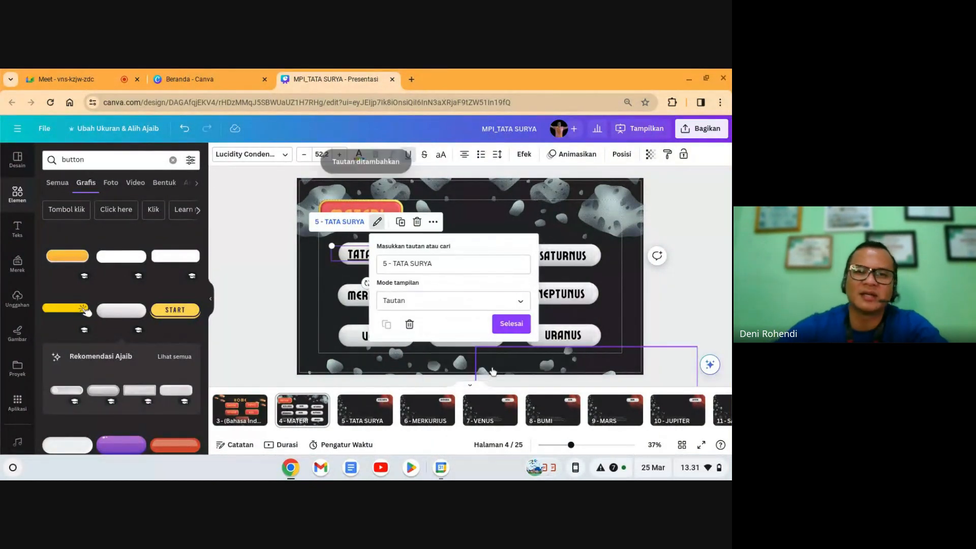
{"action": "left_click", "coordinate": [496, 324]}
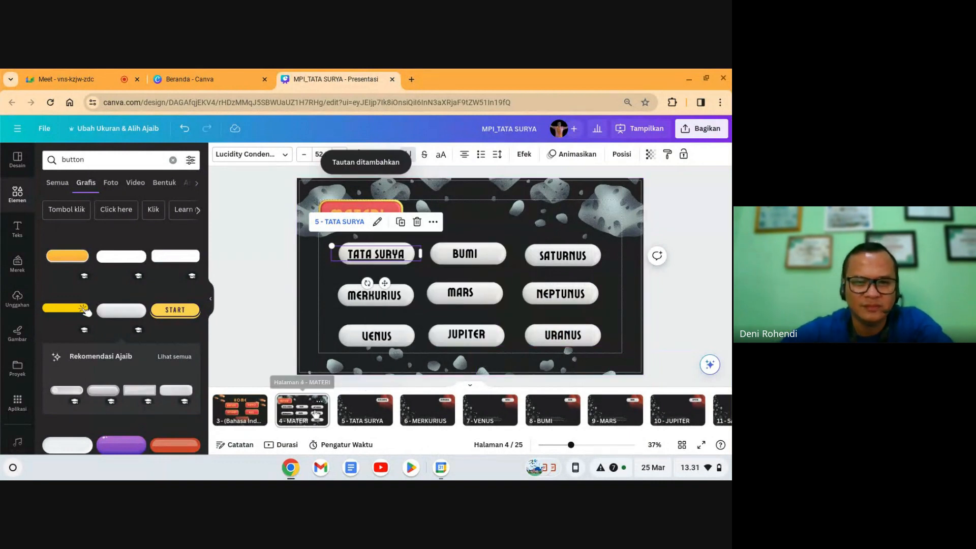
Step: Link the MERKURIUS button to page 6 - MERKURIUS
{"action": "left_click", "coordinate": [383, 299]}
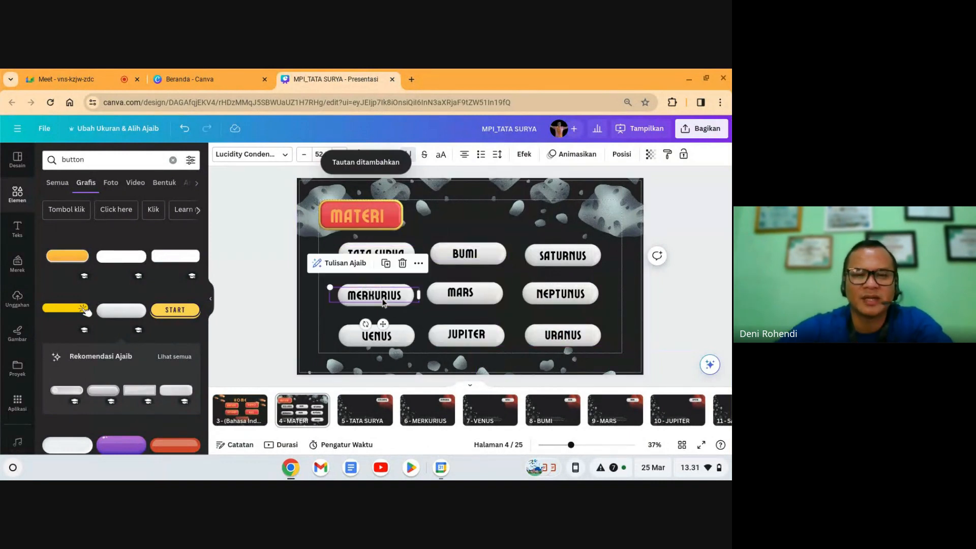
{"action": "left_click", "coordinate": [425, 263]}
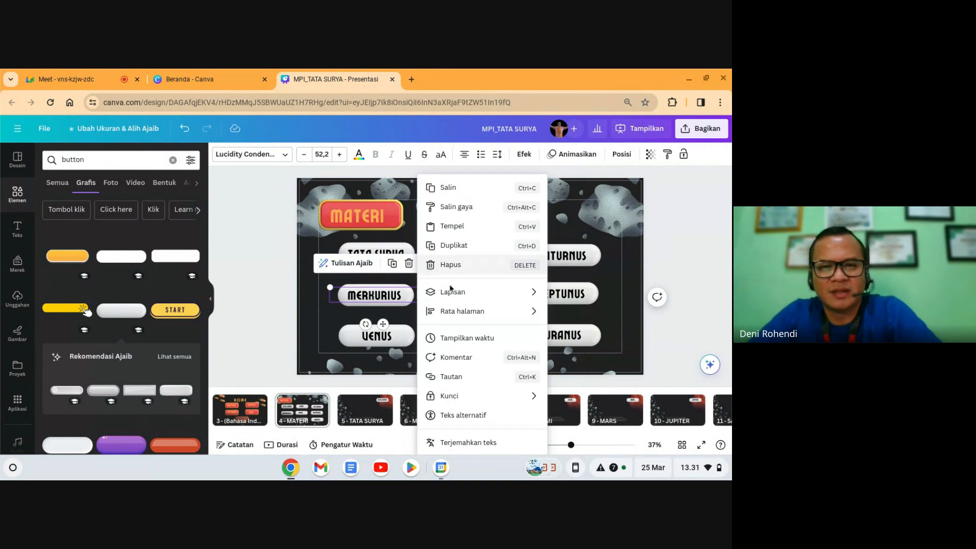
{"action": "left_click", "coordinate": [467, 381]}
{"action": "scroll", "coordinate": [479, 272], "scroll_direction": "down", "scroll_amount": 4}
{"action": "scroll", "coordinate": [491, 268], "scroll_direction": "down", "scroll_amount": 1}
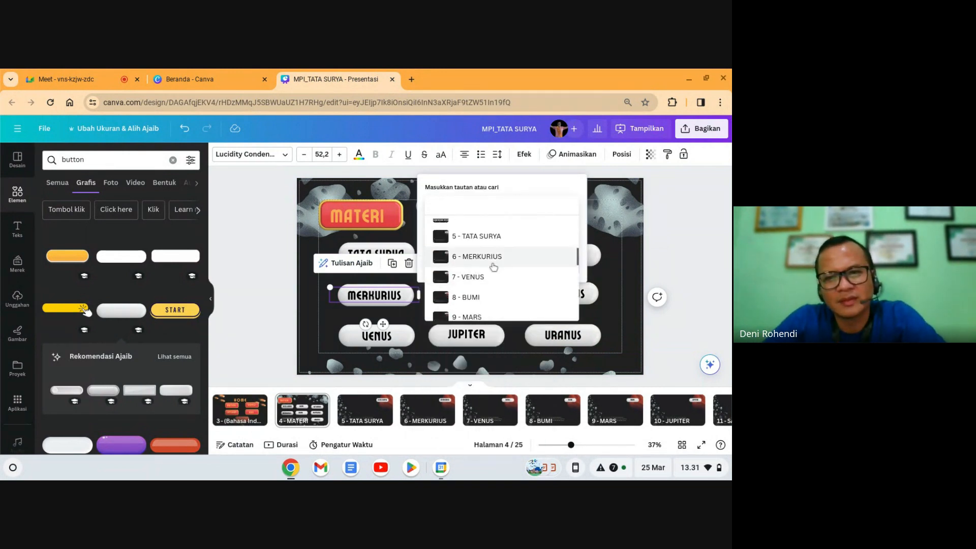
{"action": "left_click", "coordinate": [495, 258]}
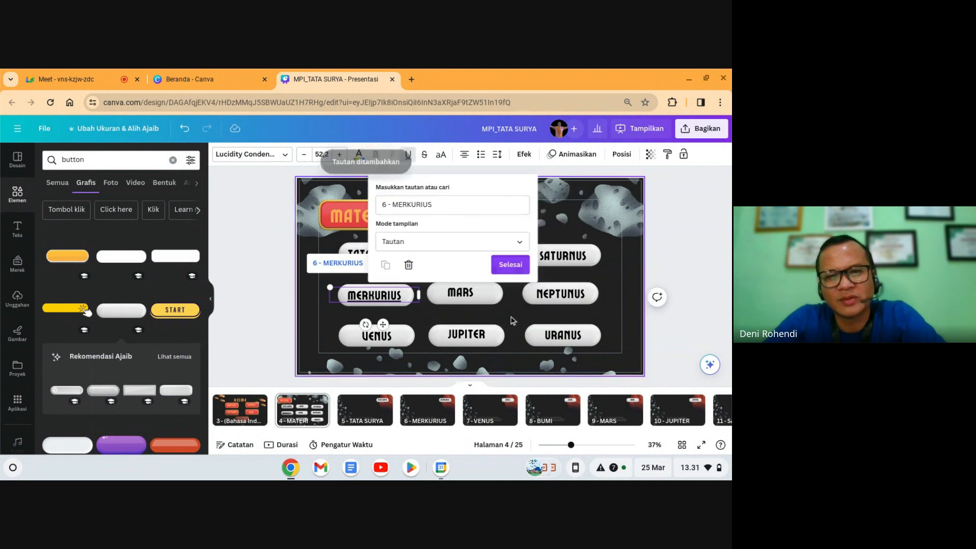
{"action": "left_click", "coordinate": [510, 264]}
Step: Link the VENUS button to page 7 - VENUS
{"action": "left_click", "coordinate": [391, 337]}
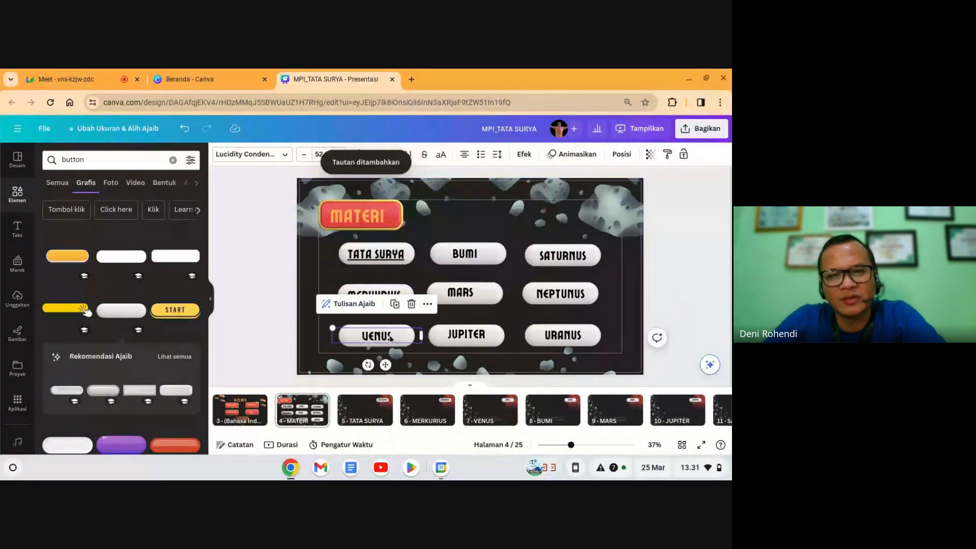
{"action": "left_click", "coordinate": [428, 303]}
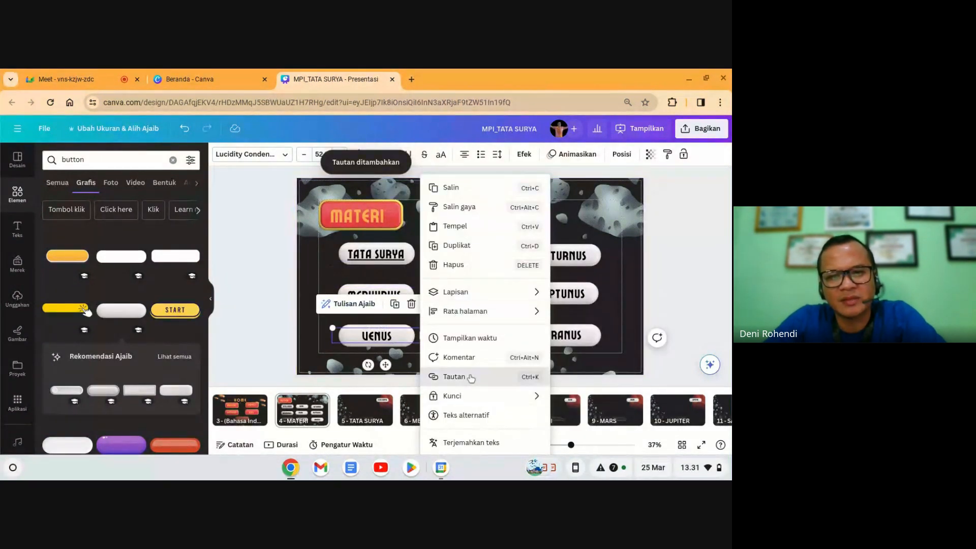
{"action": "left_click", "coordinate": [480, 376]}
{"action": "scroll", "coordinate": [497, 296], "scroll_direction": "down", "scroll_amount": 3}
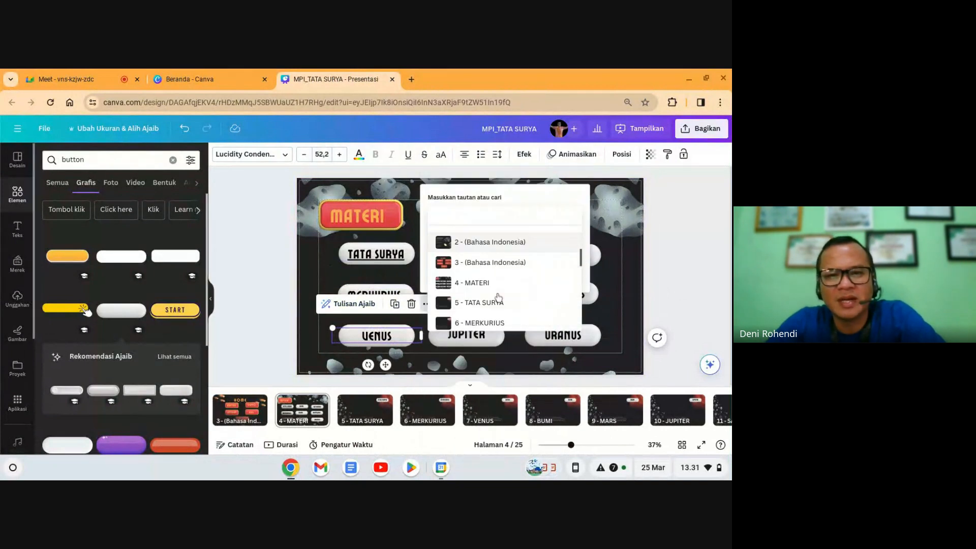
{"action": "left_click", "coordinate": [490, 275]}
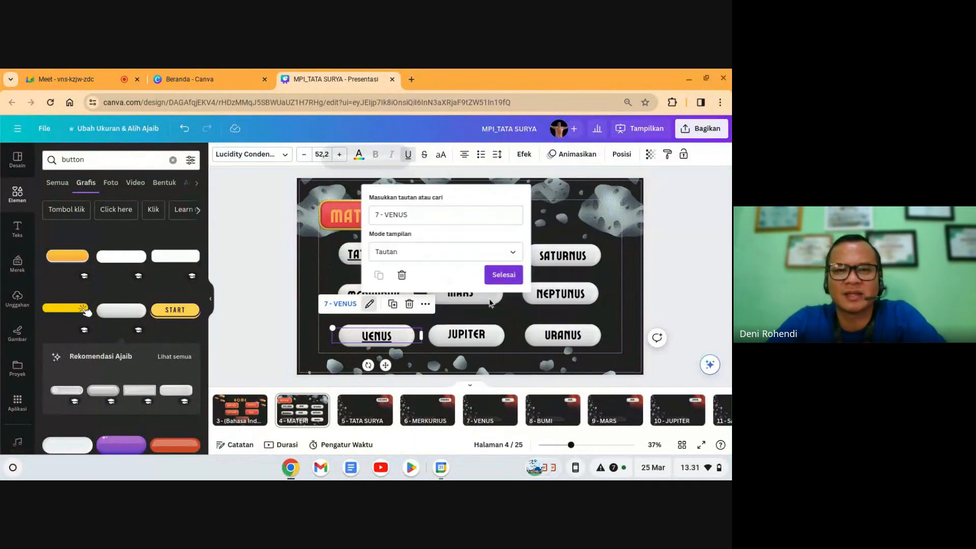
{"action": "left_click", "coordinate": [503, 277]}
Step: Link the BUMI button to page 8 - BUMI
{"action": "left_click", "coordinate": [474, 255]}
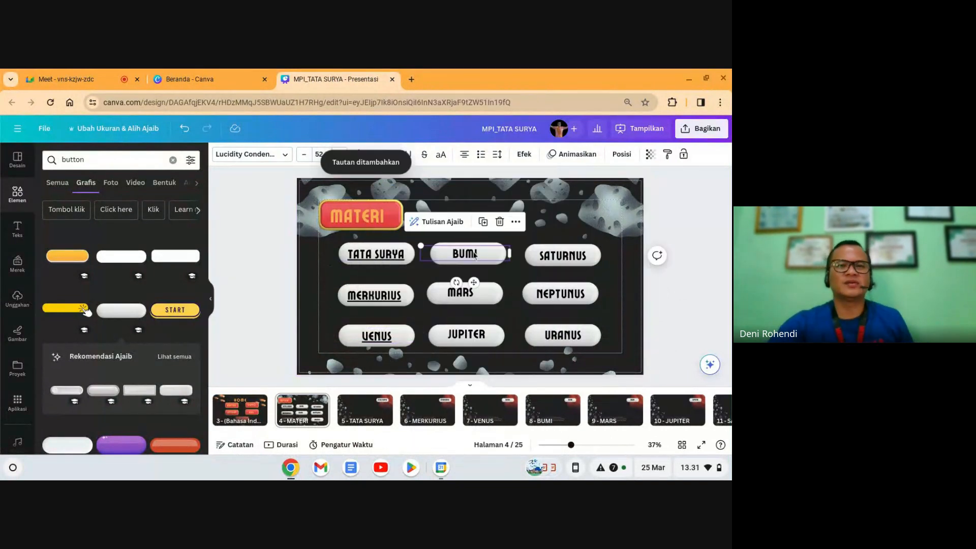
{"action": "left_click", "coordinate": [514, 223]}
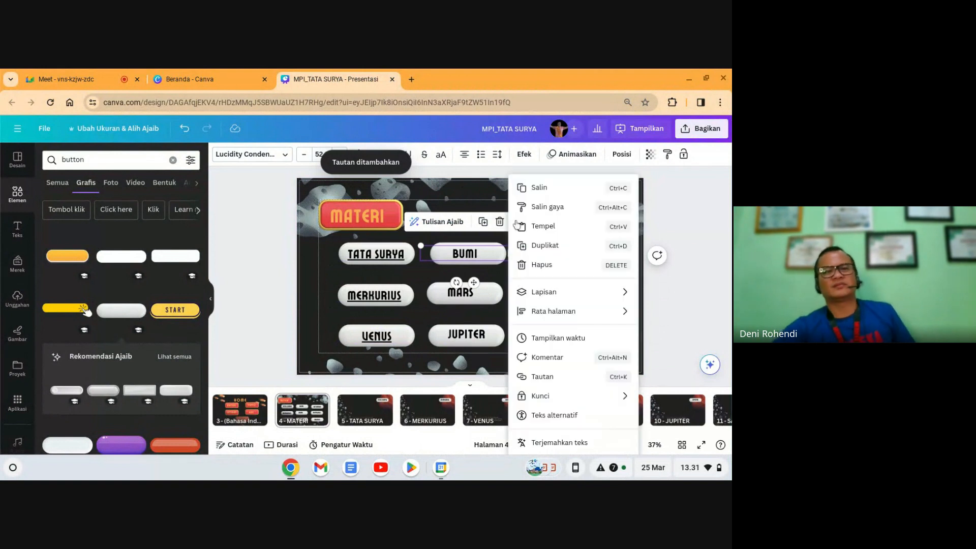
{"action": "left_click", "coordinate": [550, 382]}
{"action": "scroll", "coordinate": [600, 358], "scroll_direction": "down", "scroll_amount": 2}
{"action": "scroll", "coordinate": [599, 357], "scroll_direction": "down", "scroll_amount": 1}
{"action": "left_click", "coordinate": [594, 363]}
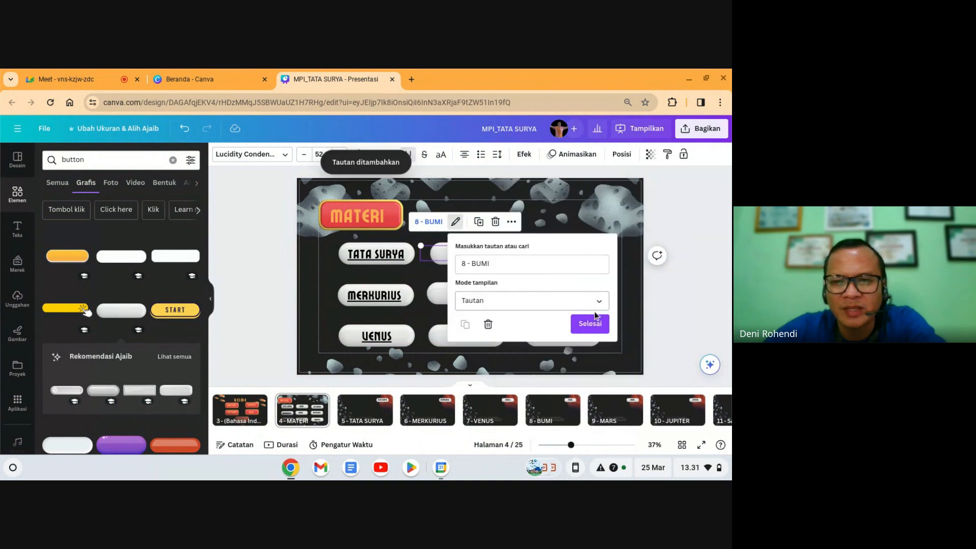
{"action": "left_click", "coordinate": [595, 318]}
Step: Link the MARS button to page 9 - MARS
{"action": "left_click", "coordinate": [461, 293]}
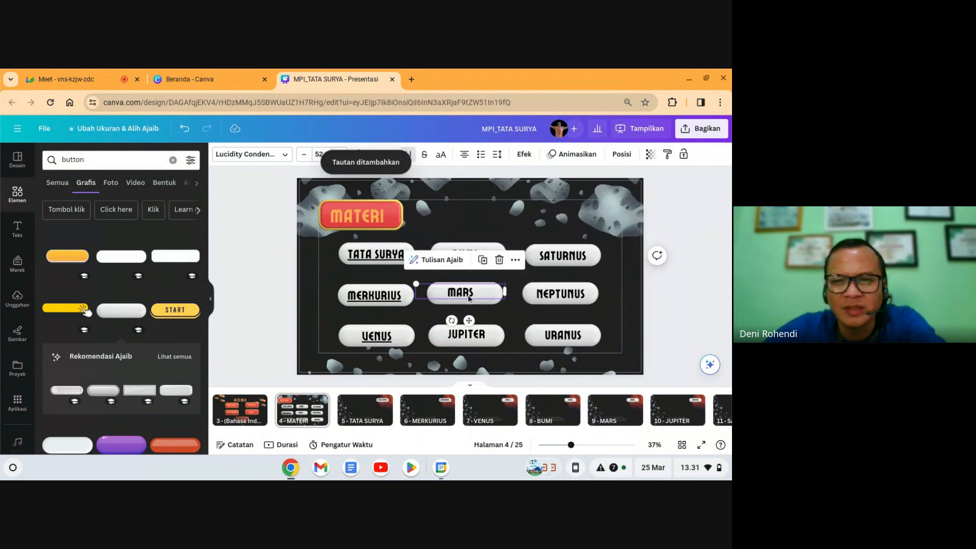
{"action": "left_click", "coordinate": [512, 260]}
{"action": "left_click", "coordinate": [534, 376]}
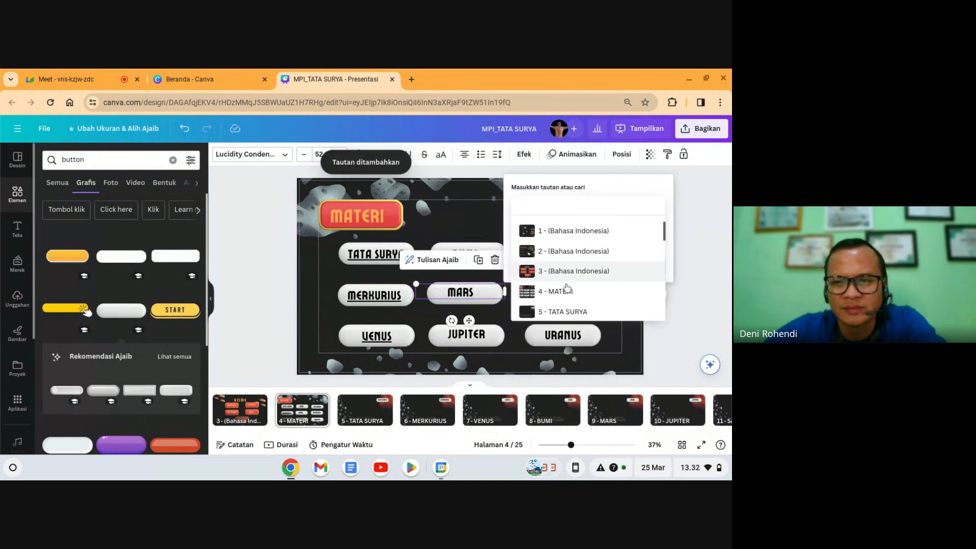
{"action": "scroll", "coordinate": [566, 288], "scroll_direction": "down", "scroll_amount": 3}
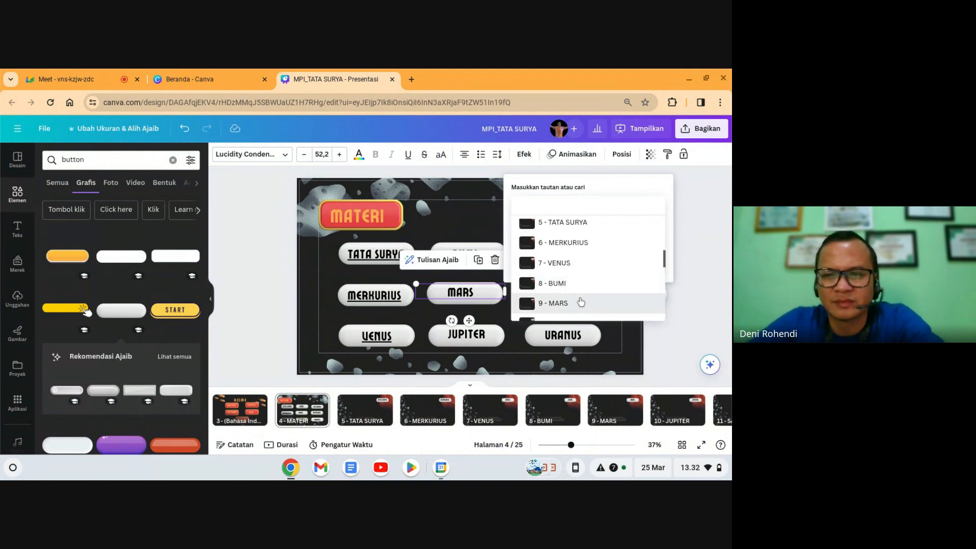
{"action": "left_click", "coordinate": [581, 302]}
{"action": "left_click", "coordinate": [584, 264]}
Step: Link the JUPITER button to page 10 - JUPITER
{"action": "left_click", "coordinate": [496, 333]}
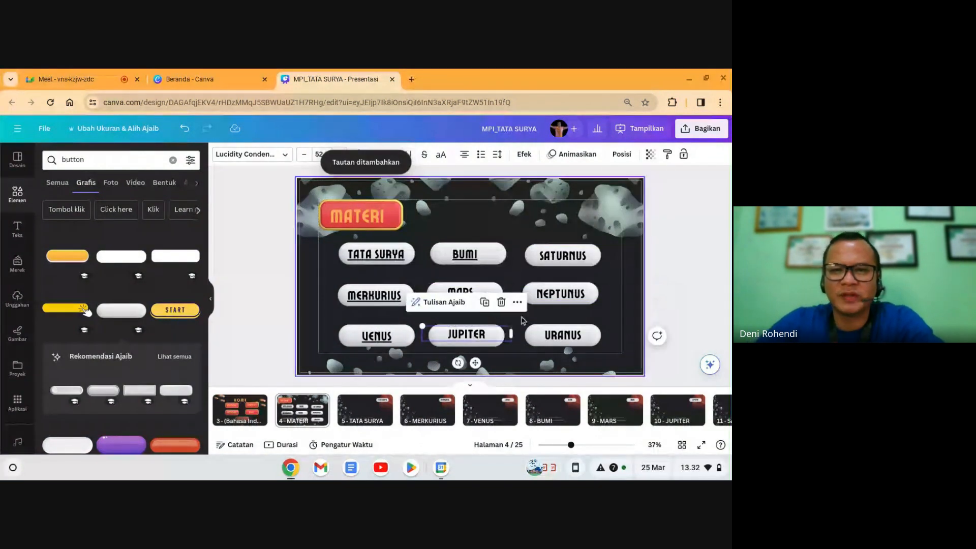
{"action": "left_click", "coordinate": [517, 302]}
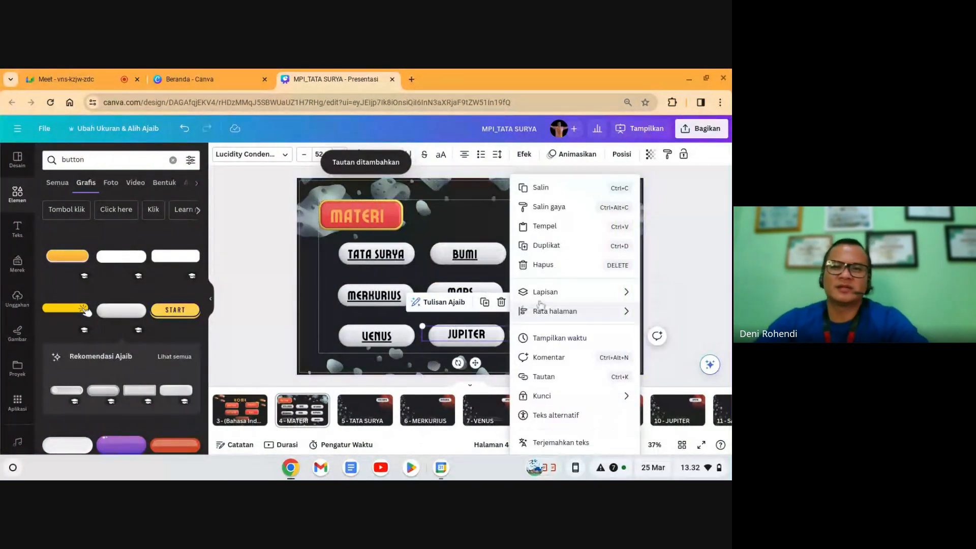
{"action": "left_click", "coordinate": [558, 379]}
{"action": "scroll", "coordinate": [567, 292], "scroll_direction": "down", "scroll_amount": 5}
{"action": "scroll", "coordinate": [567, 295], "scroll_direction": "down", "scroll_amount": 2}
{"action": "left_click", "coordinate": [577, 247]}
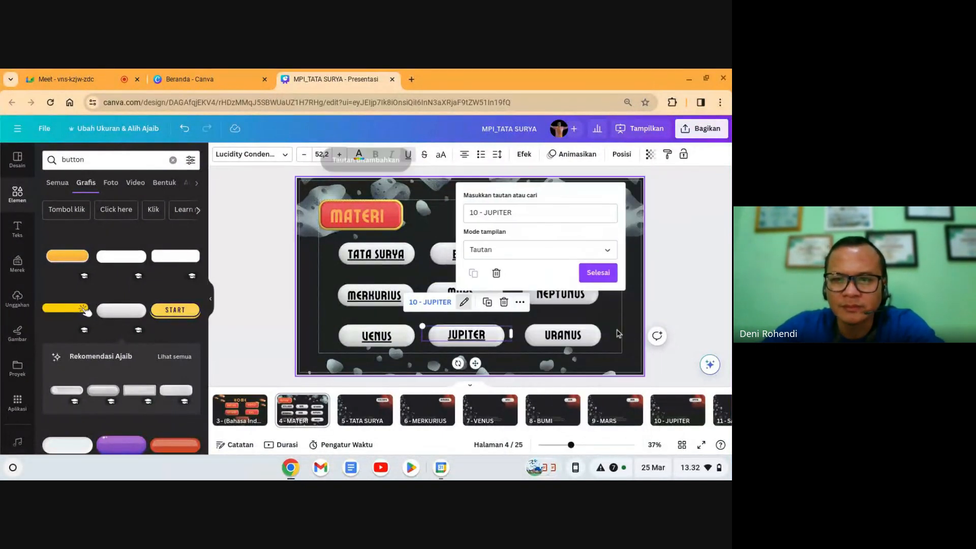
{"action": "left_click", "coordinate": [598, 273]}
Step: Link the SATURNUS button to page 11 - SATURNUS
{"action": "left_click", "coordinate": [569, 256]}
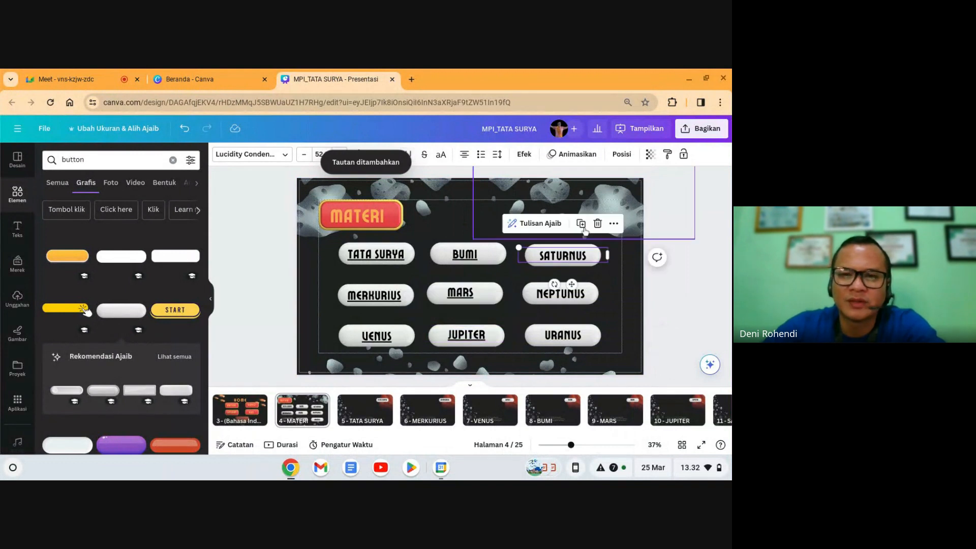
{"action": "left_click", "coordinate": [613, 225]}
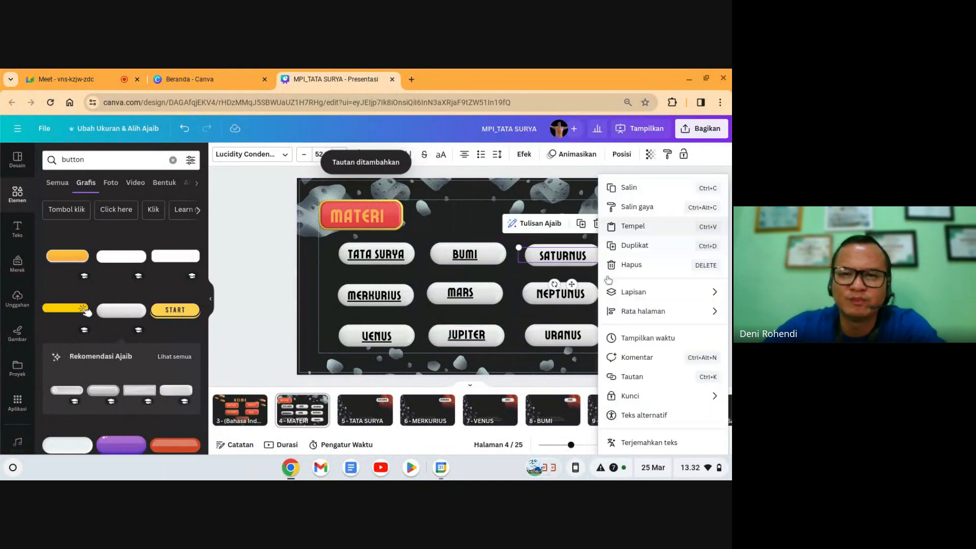
{"action": "left_click", "coordinate": [632, 378]}
{"action": "scroll", "coordinate": [642, 346], "scroll_direction": "down", "scroll_amount": 3}
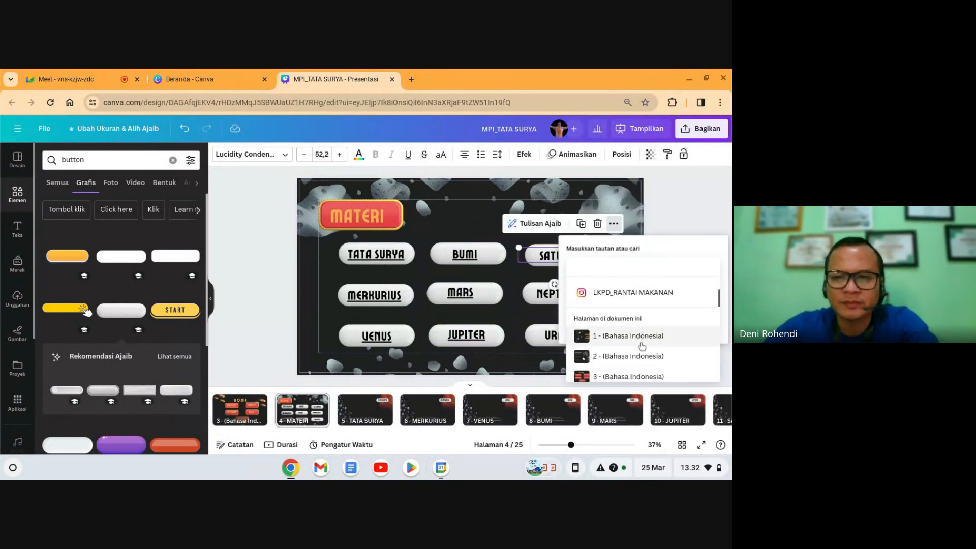
{"action": "scroll", "coordinate": [642, 347], "scroll_direction": "down", "scroll_amount": 5}
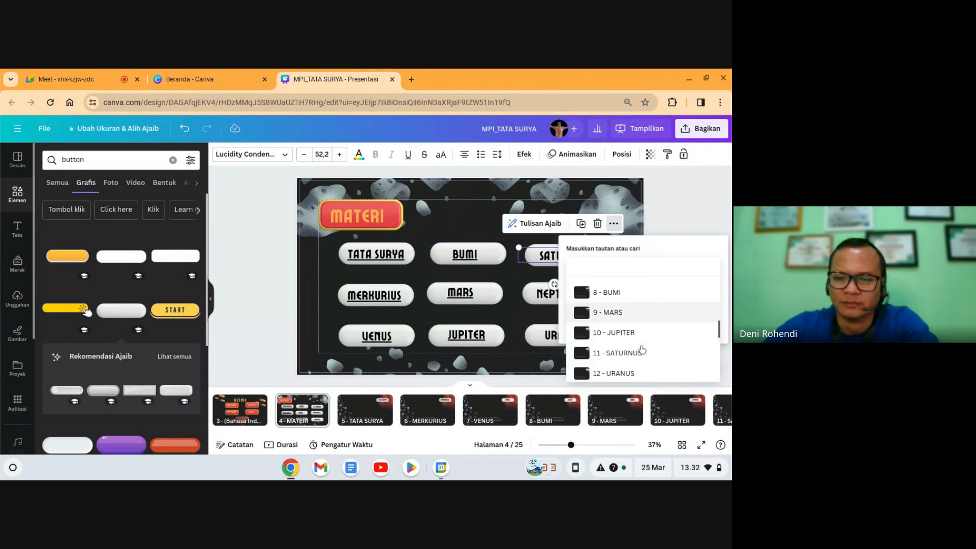
{"action": "left_click", "coordinate": [622, 352]}
{"action": "left_click", "coordinate": [694, 326]}
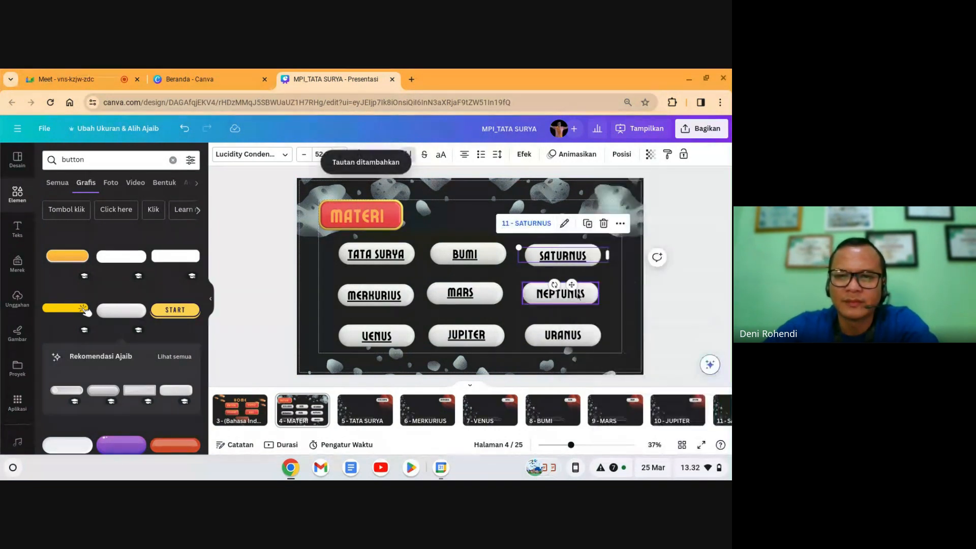
Step: Restore the accidentally deleted NEPTUNUS text and link it to page 13 - NEPTUNUS
{"action": "left_click", "coordinate": [578, 295]}
{"action": "left_click", "coordinate": [602, 261]}
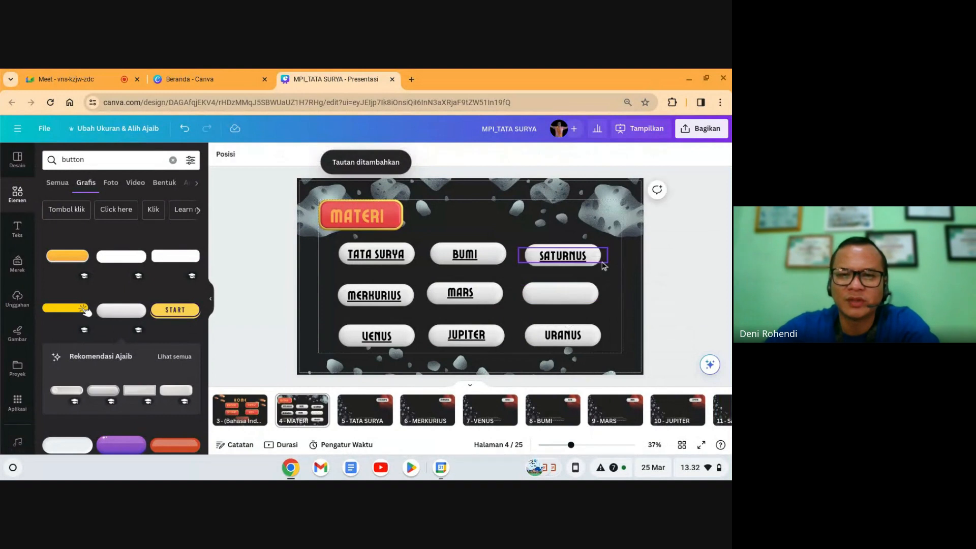
{"action": "key", "text": "ctrl+z"}
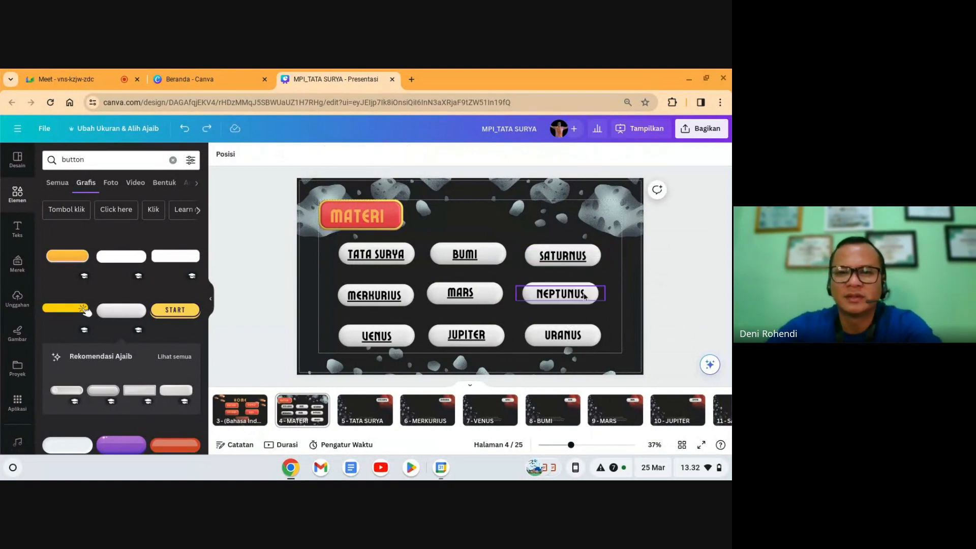
{"action": "left_click", "coordinate": [591, 294]}
{"action": "left_click", "coordinate": [681, 255]}
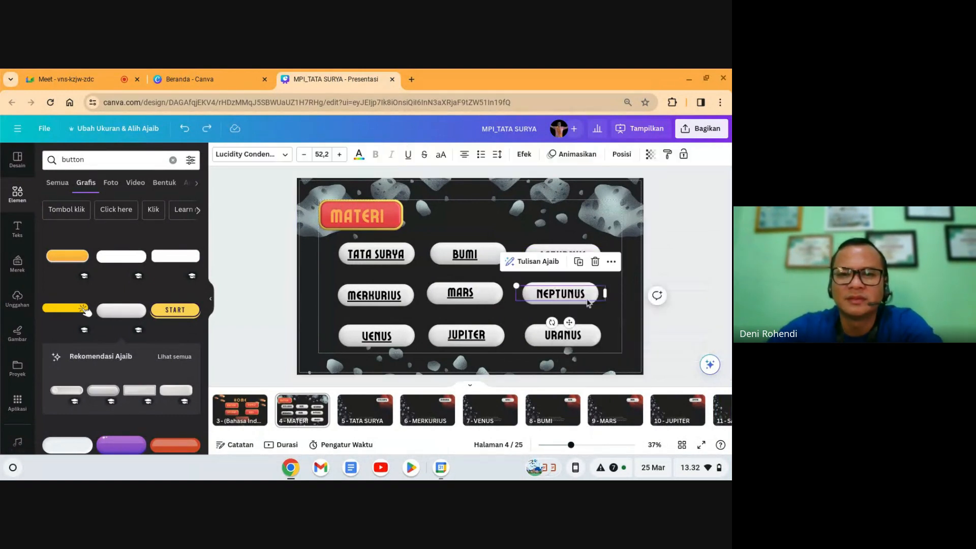
{"action": "left_click", "coordinate": [612, 264]}
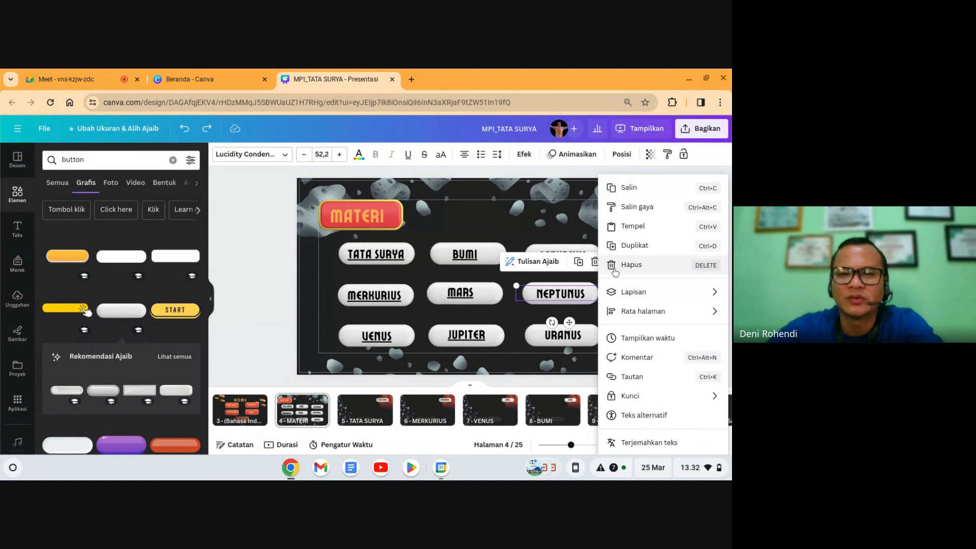
{"action": "left_click", "coordinate": [635, 376]}
{"action": "scroll", "coordinate": [630, 295], "scroll_direction": "down", "scroll_amount": 5}
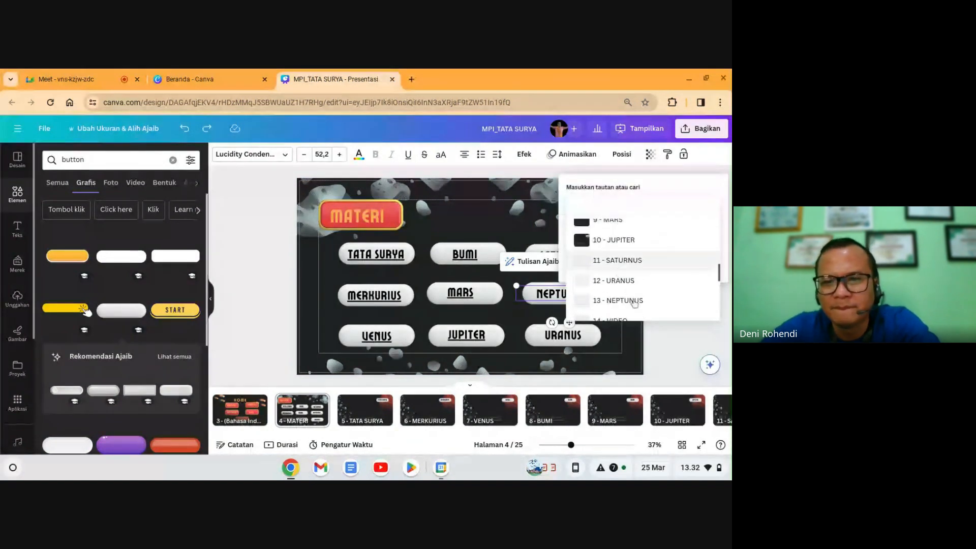
{"action": "left_click", "coordinate": [612, 302]}
{"action": "left_click", "coordinate": [693, 264]}
Step: Link the URANUS button to page 12 - URANUS
{"action": "left_click", "coordinate": [563, 336]}
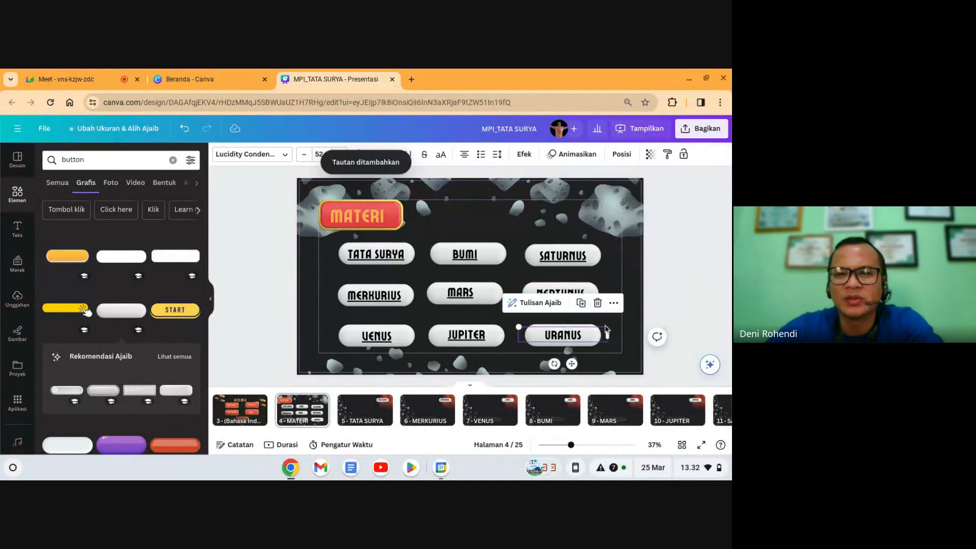
{"action": "left_click", "coordinate": [616, 303]}
{"action": "left_click", "coordinate": [632, 376]}
{"action": "scroll", "coordinate": [629, 300], "scroll_direction": "down", "scroll_amount": 5}
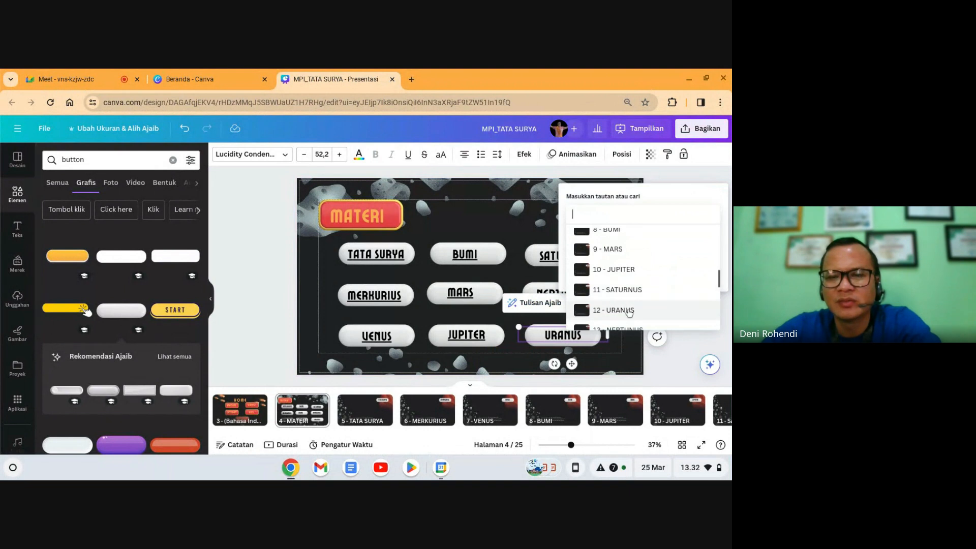
{"action": "left_click", "coordinate": [629, 310]}
{"action": "left_click", "coordinate": [694, 273]}
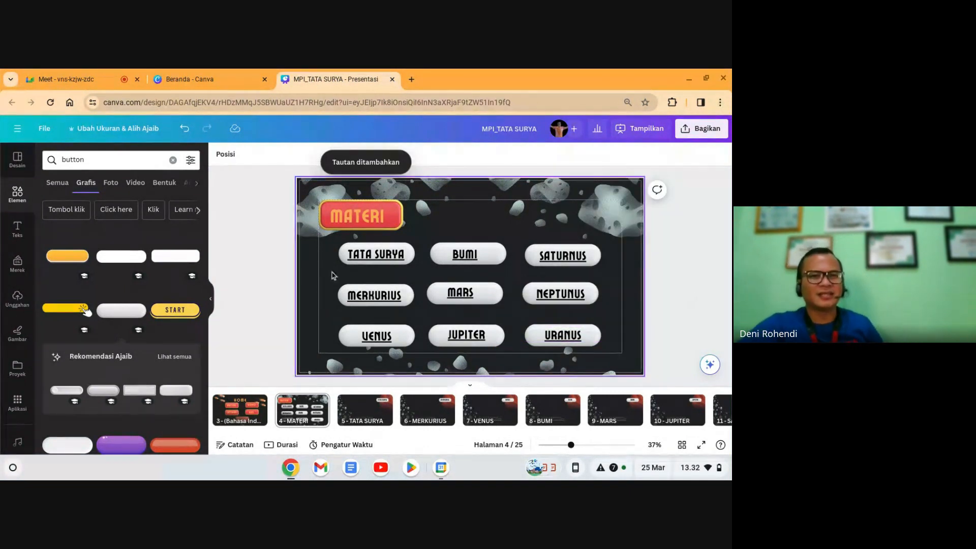
Step: Remove the underline from the TATA SURYA, BUMI, SATURNUS and MERKURIUS labels
{"action": "left_click", "coordinate": [364, 263]}
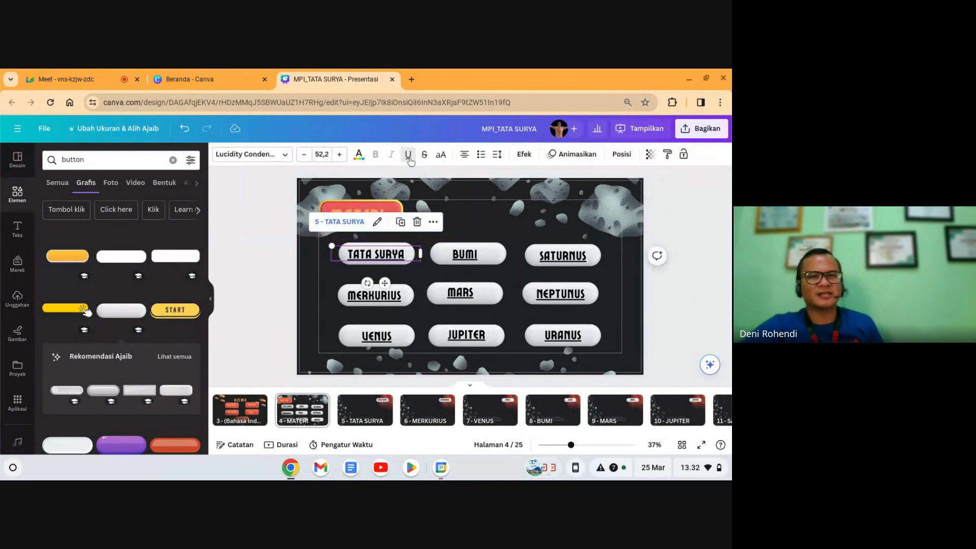
{"action": "left_click", "coordinate": [464, 244]}
{"action": "left_click", "coordinate": [464, 251]}
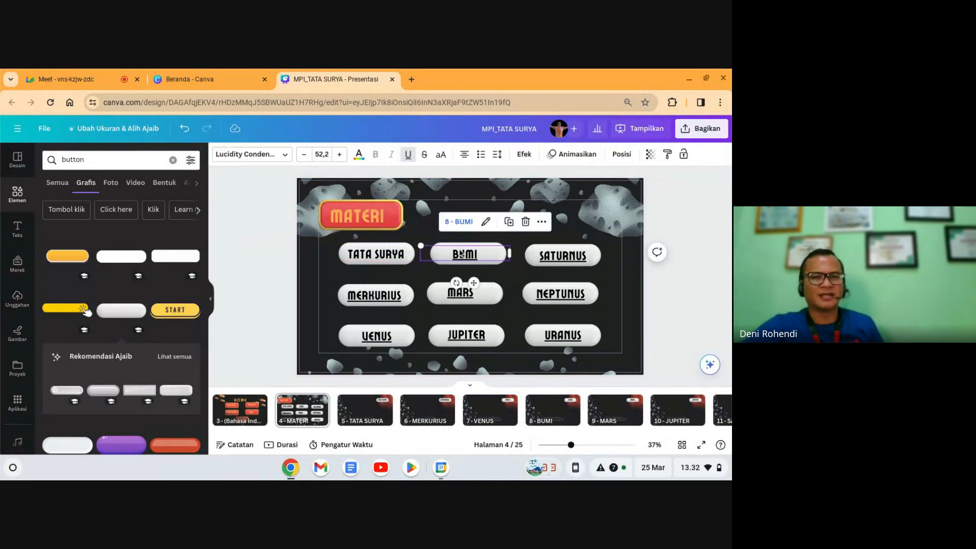
{"action": "left_click", "coordinate": [547, 257]}
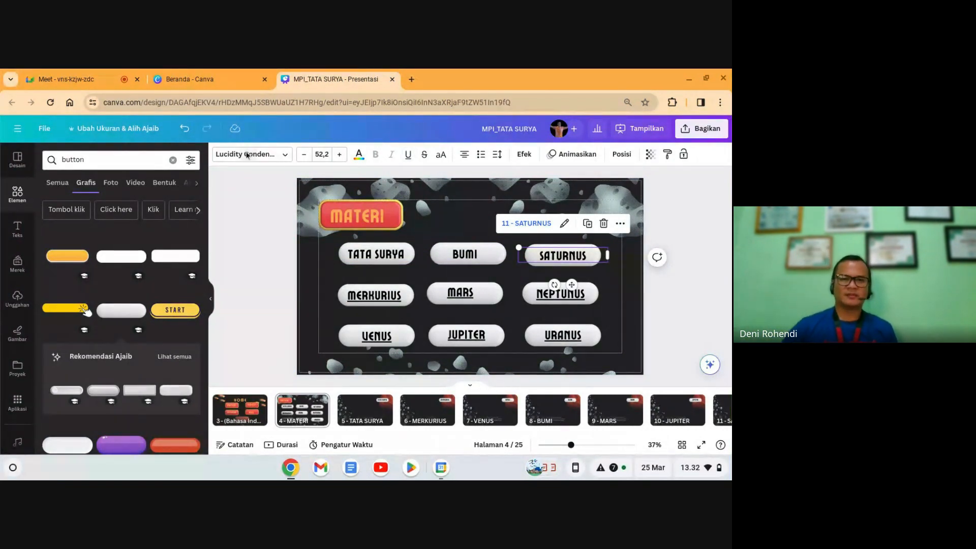
{"action": "left_click", "coordinate": [374, 295]}
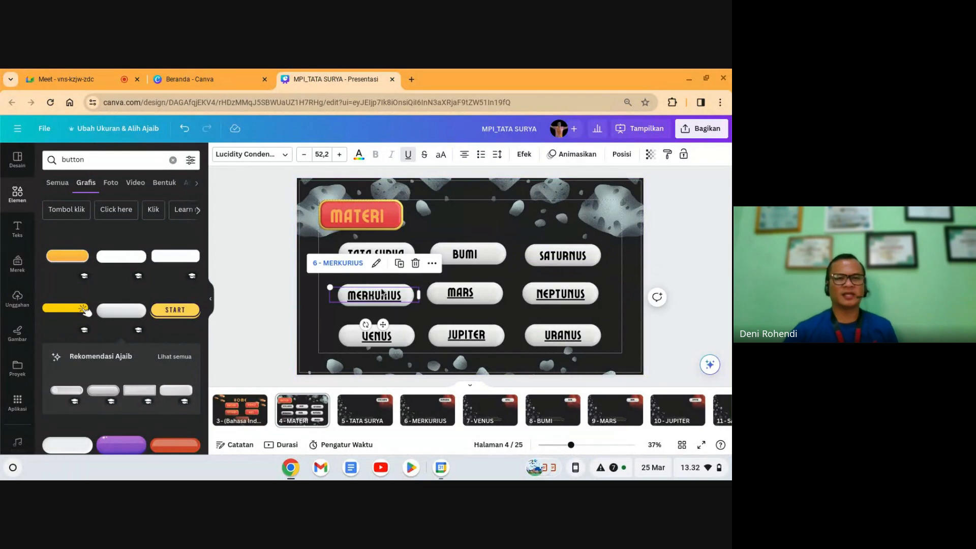
{"action": "left_click", "coordinate": [408, 155]}
Step: Remove the underline from the MARS, NEPTUNUS, VENUS and JUPITER labels
{"action": "left_click", "coordinate": [460, 292]}
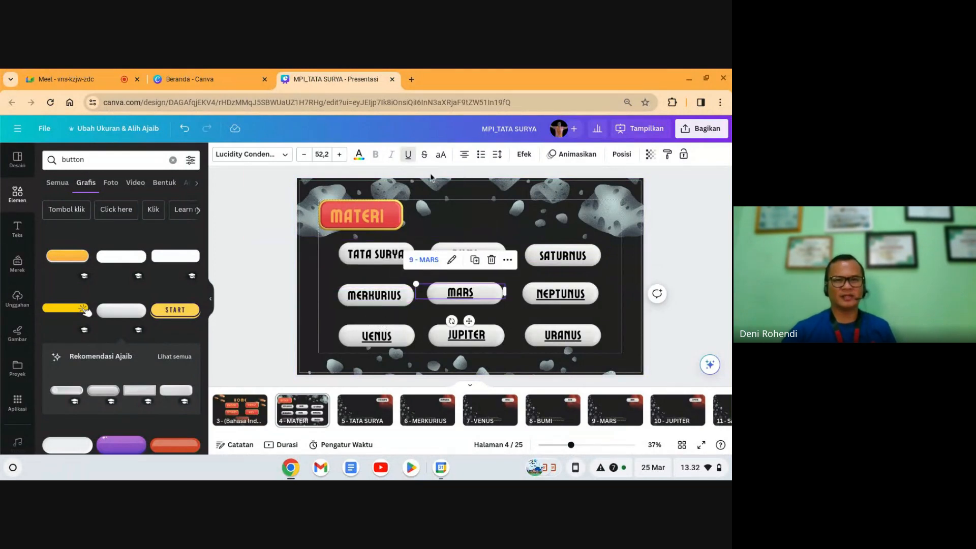
{"action": "left_click", "coordinate": [407, 154]}
{"action": "left_click", "coordinate": [561, 293]}
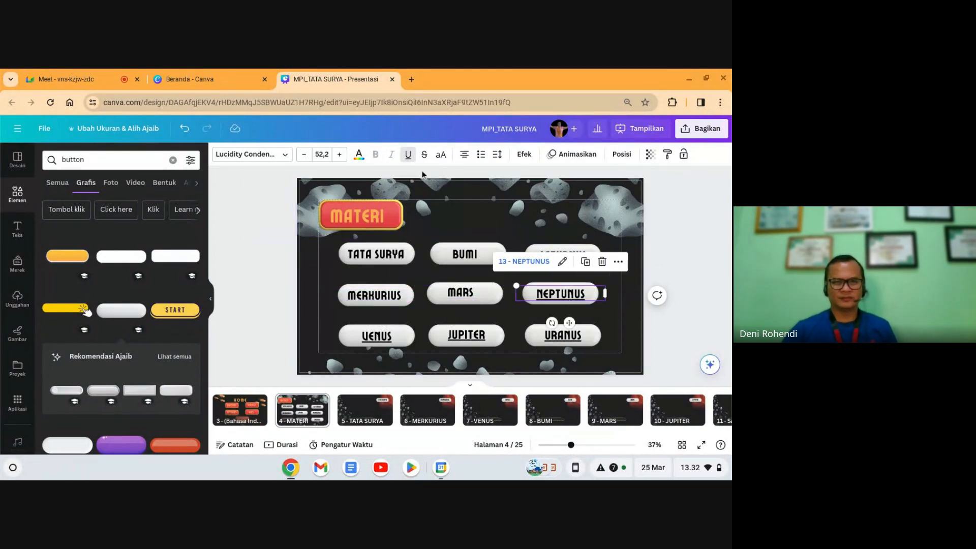
{"action": "left_click", "coordinate": [382, 333]}
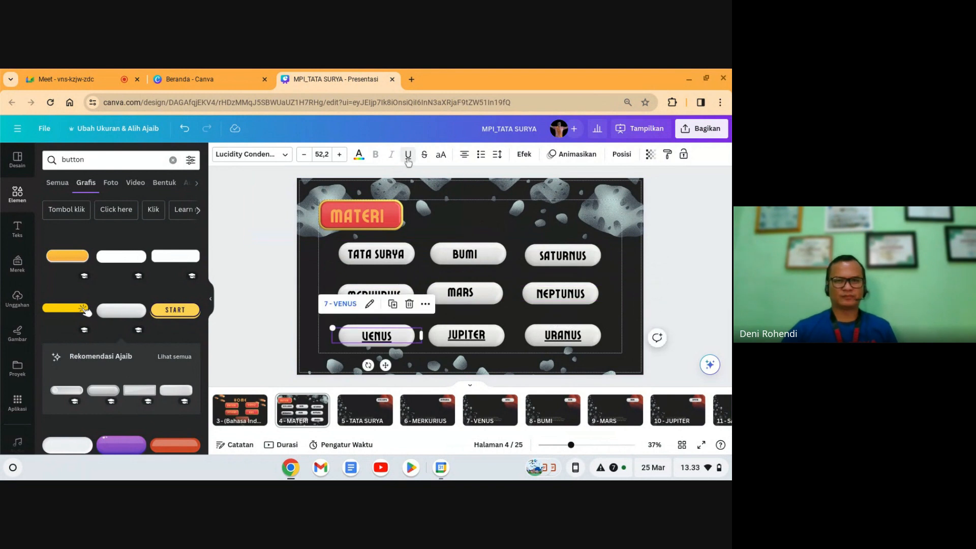
{"action": "left_click", "coordinate": [454, 335]}
{"action": "left_click", "coordinate": [408, 155]}
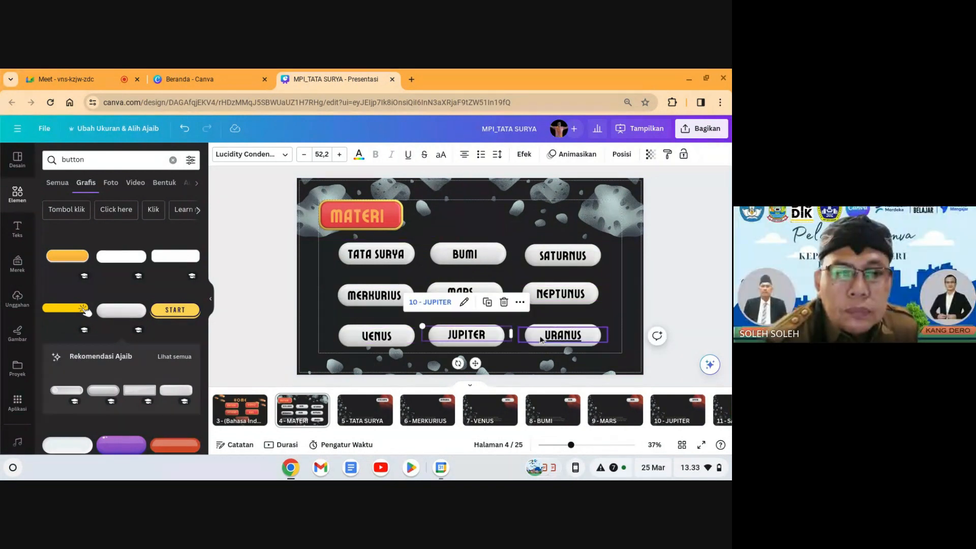
{"action": "left_click", "coordinate": [543, 326]}
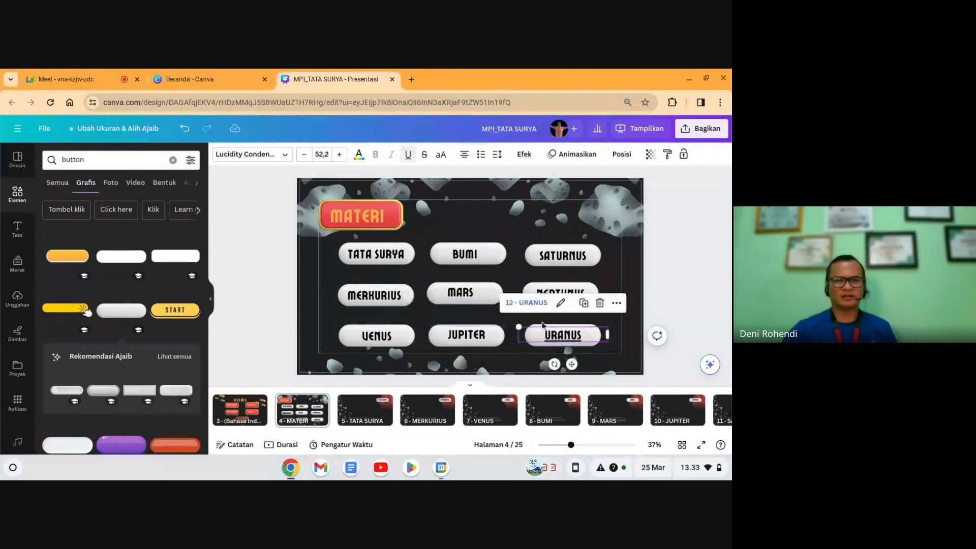
{"action": "left_click", "coordinate": [701, 301]}
Step: Page through the planet slides to the VIDEO slide on page 14
{"action": "left_click", "coordinate": [364, 420]}
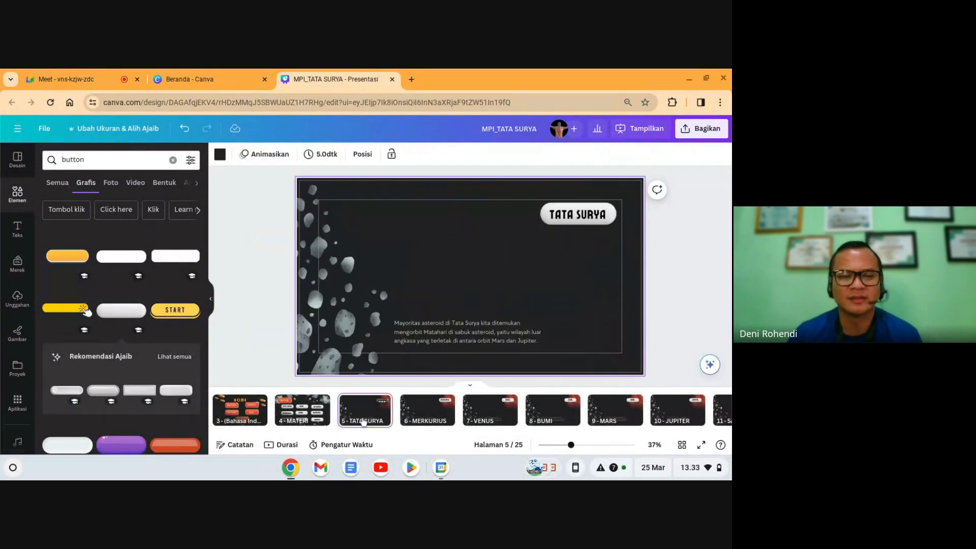
{"action": "left_click", "coordinate": [306, 408]}
{"action": "left_click", "coordinate": [356, 415]}
{"action": "left_click", "coordinate": [472, 414]}
{"action": "left_click", "coordinate": [551, 413]}
{"action": "left_click", "coordinate": [612, 416]}
{"action": "key", "text": "Right"}
{"action": "key", "text": "Right"}
{"action": "key", "text": "Right"}
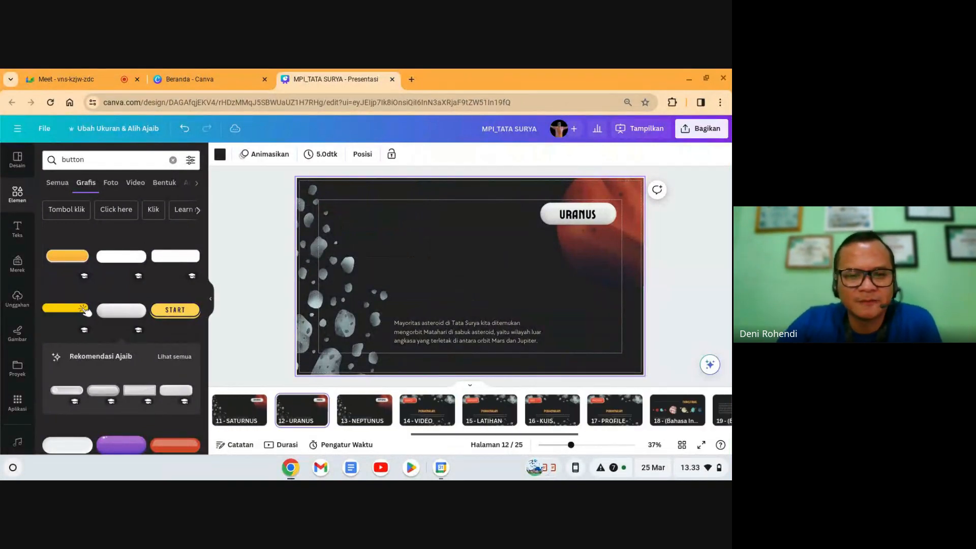
{"action": "key", "text": "Right"}
{"action": "key", "text": "Right"}
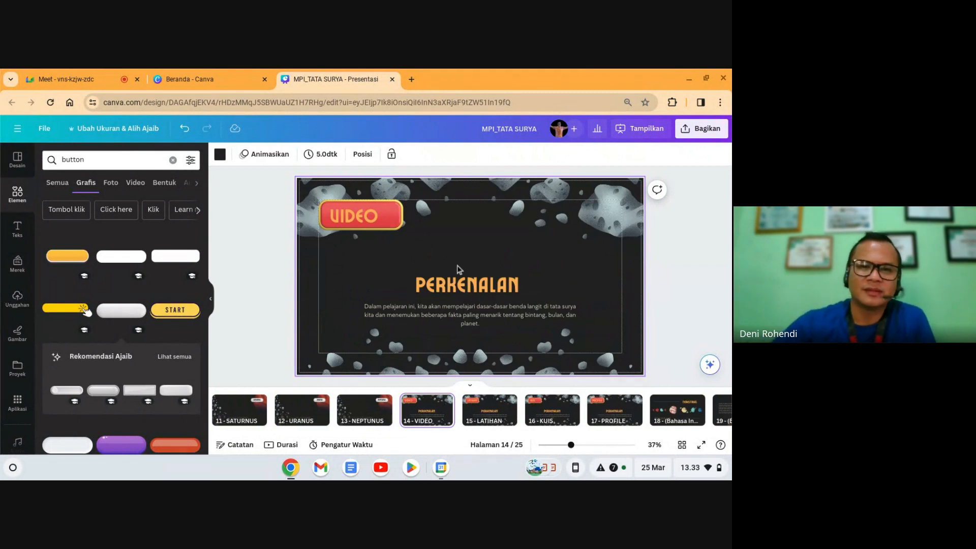
Step: Delete the description paragraph and the PERKENALAN heading from the VIDEO slide
{"action": "left_click", "coordinate": [452, 306]}
{"action": "key", "text": "Delete"}
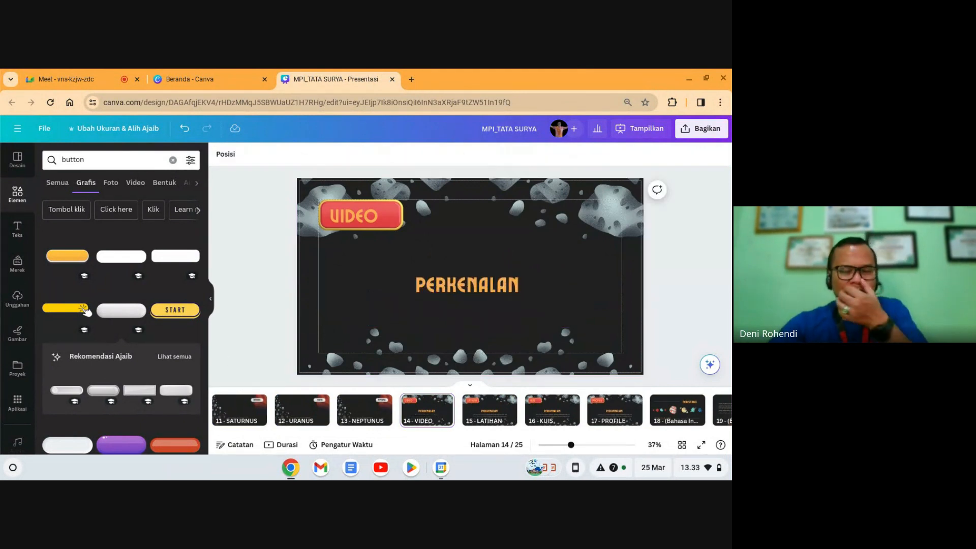
{"action": "left_click", "coordinate": [477, 290]}
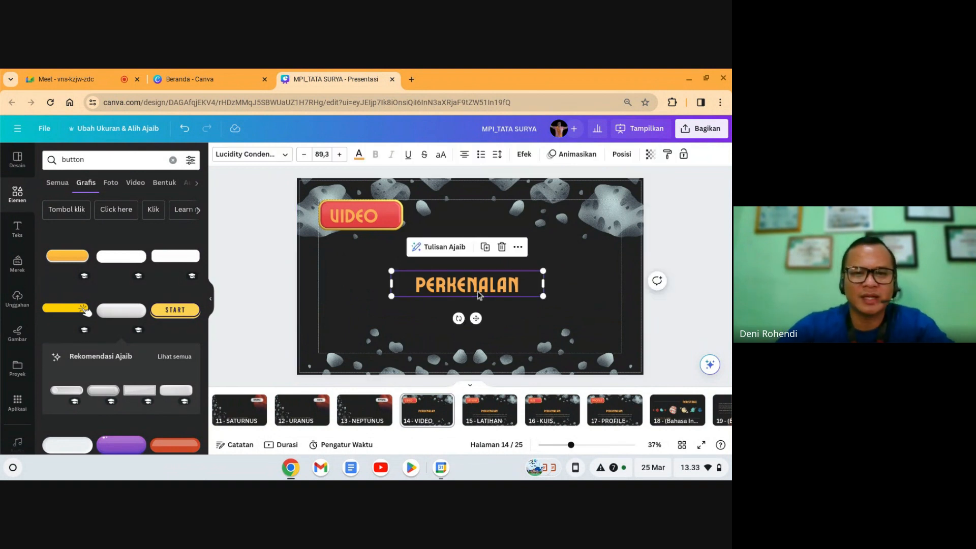
{"action": "key", "text": "Delete"}
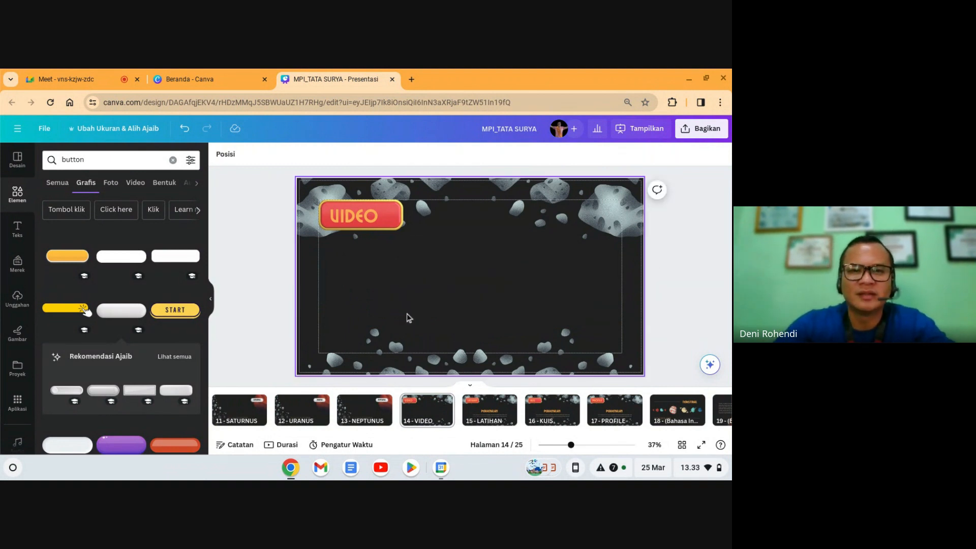
{"action": "left_click", "coordinate": [409, 317]}
Step: Find the YouTube app in Canva's app list and open it
{"action": "scroll", "coordinate": [122, 305], "scroll_direction": "down", "scroll_amount": 2}
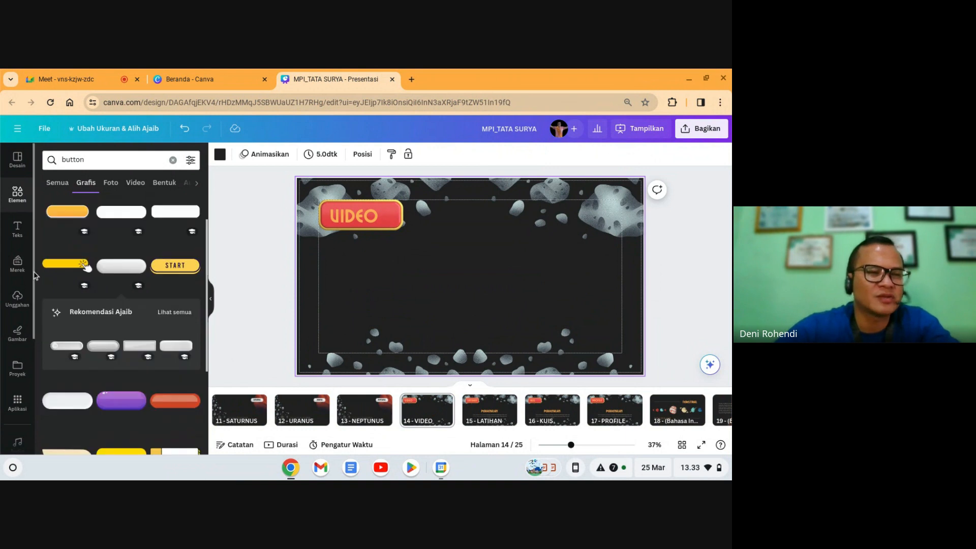
{"action": "scroll", "coordinate": [11, 277], "scroll_direction": "down", "scroll_amount": 2}
{"action": "scroll", "coordinate": [12, 277], "scroll_direction": "down", "scroll_amount": 2}
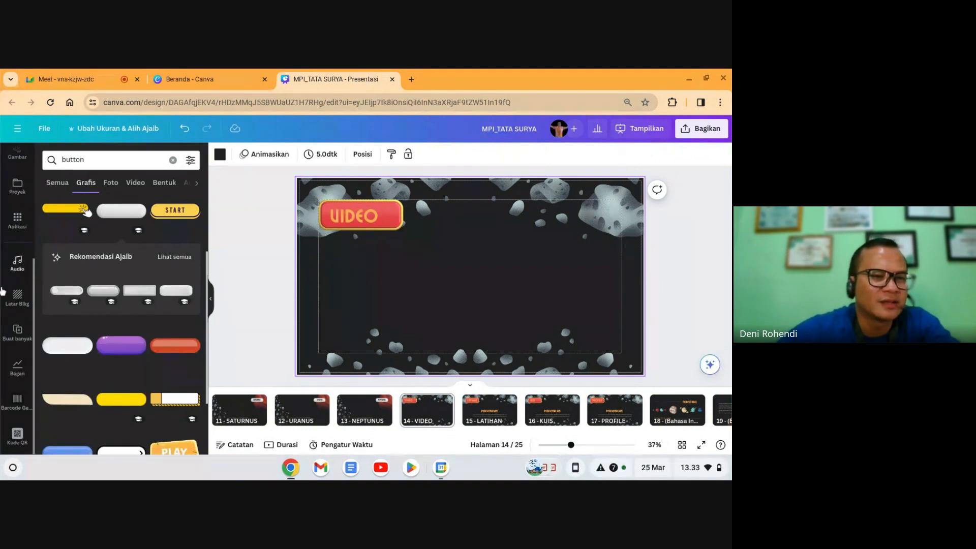
{"action": "scroll", "coordinate": [16, 264], "scroll_direction": "up", "scroll_amount": 1}
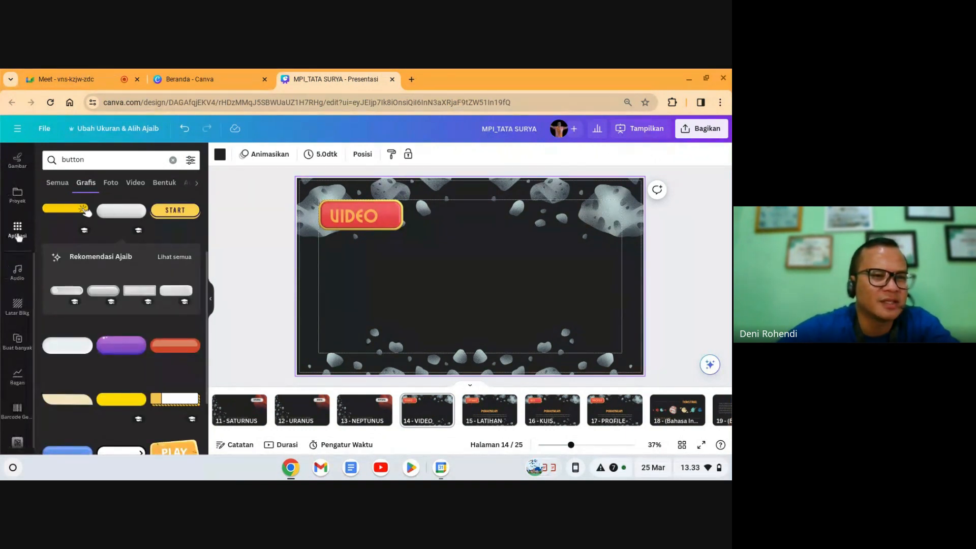
{"action": "left_click", "coordinate": [18, 235]}
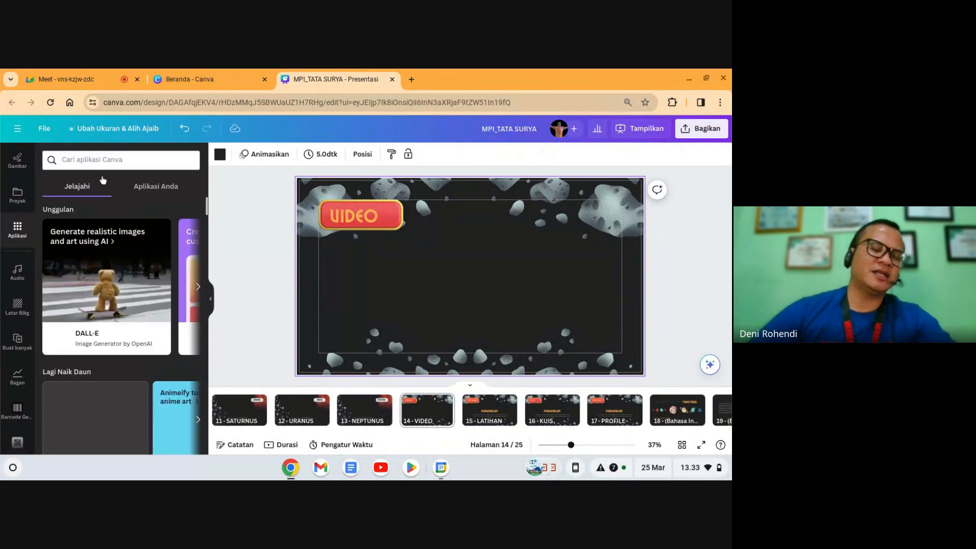
{"action": "type", "text": "youtube"}
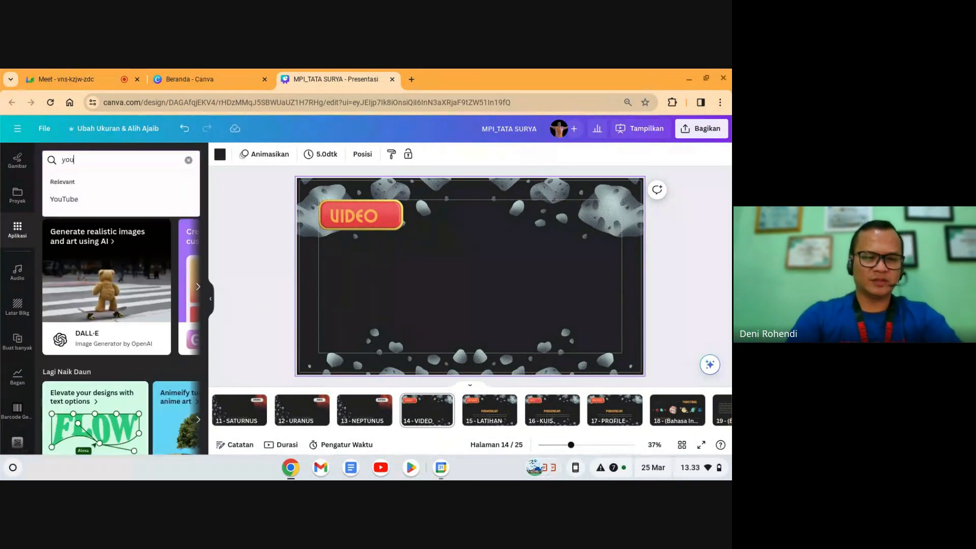
{"action": "key", "text": "Return"}
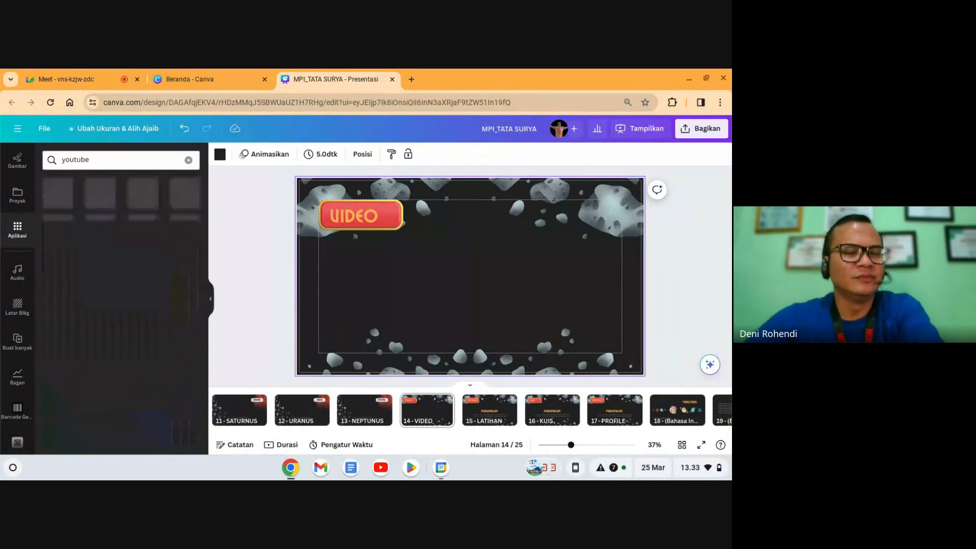
{"action": "left_click", "coordinate": [57, 195]}
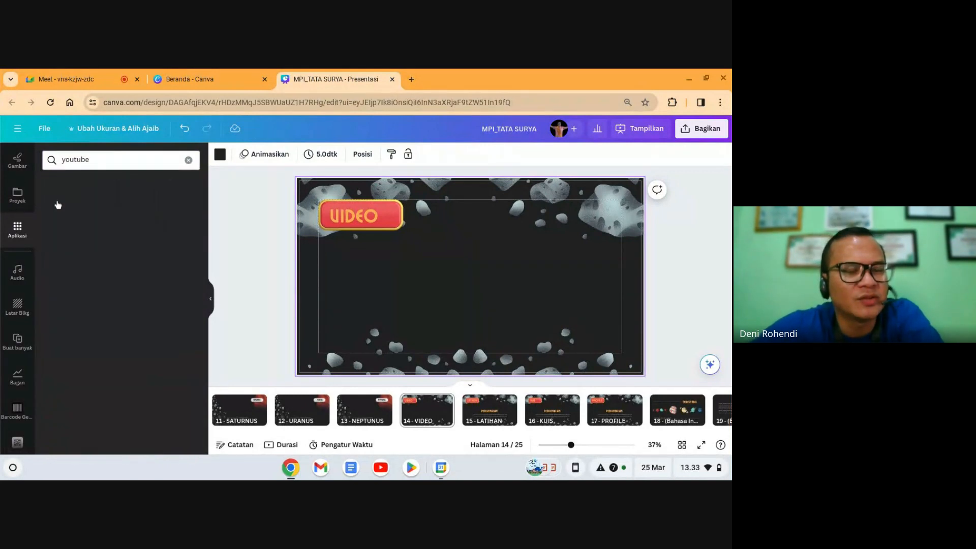
Step: Search YouTube for 'tata' and insert the Belajar Tata Surya video onto the VIDEO slide
{"action": "left_click", "coordinate": [104, 166]}
{"action": "type", "text": "tata surya"}
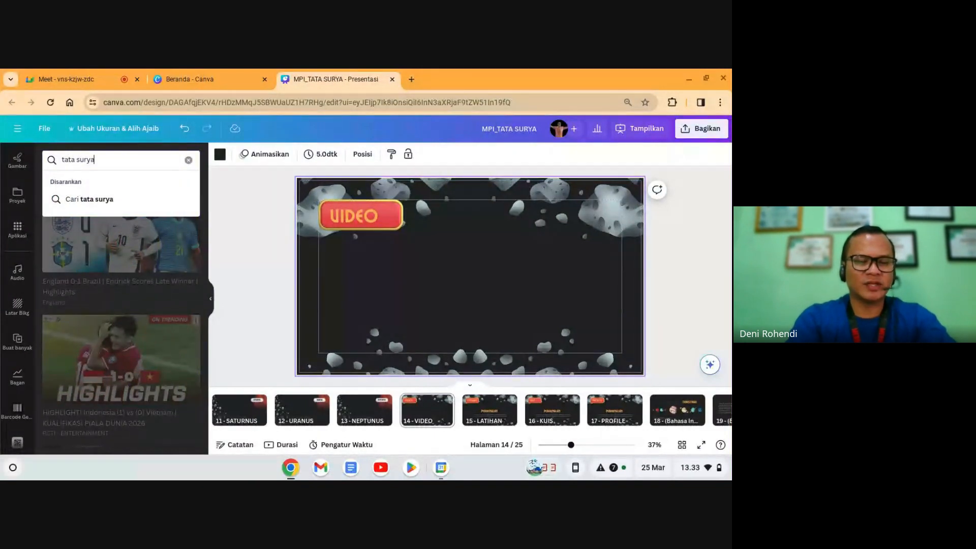
{"action": "key", "text": "Return"}
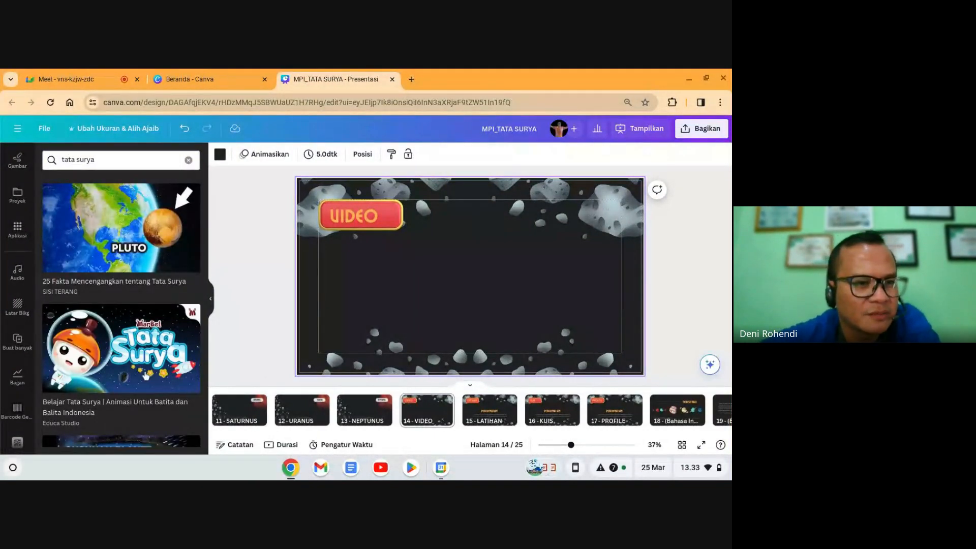
{"action": "scroll", "coordinate": [127, 376], "scroll_direction": "down", "scroll_amount": 2}
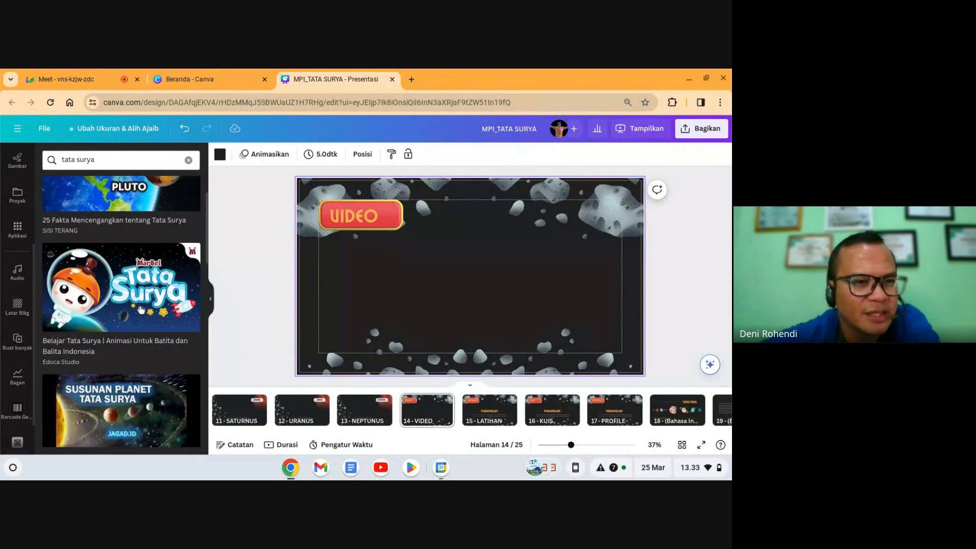
{"action": "left_click", "coordinate": [143, 321]}
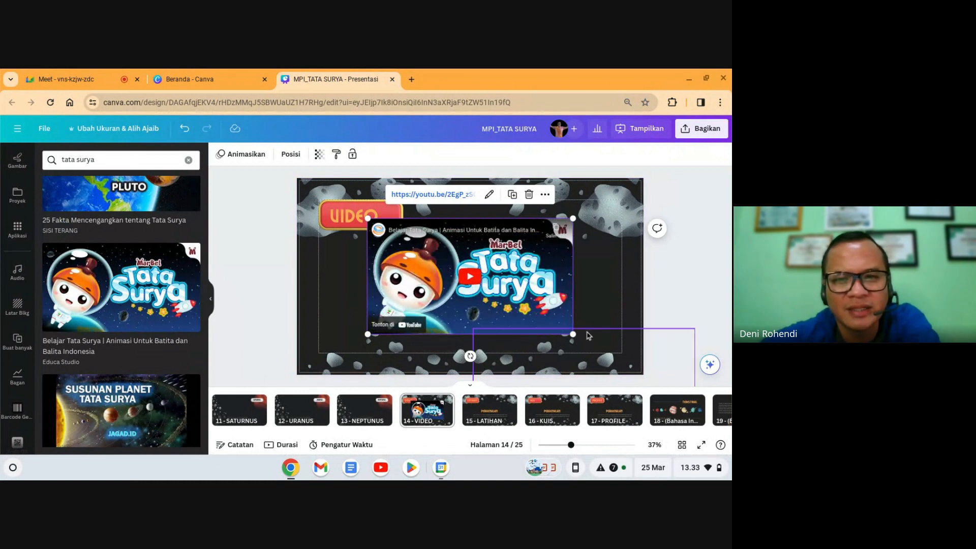
Step: Resize and reposition the embedded YouTube video on the VIDEO slide
{"action": "left_click_drag", "start_coordinate": [576, 338], "coordinate": [592, 360]}
{"action": "left_click_drag", "start_coordinate": [550, 313], "coordinate": [514, 326]}
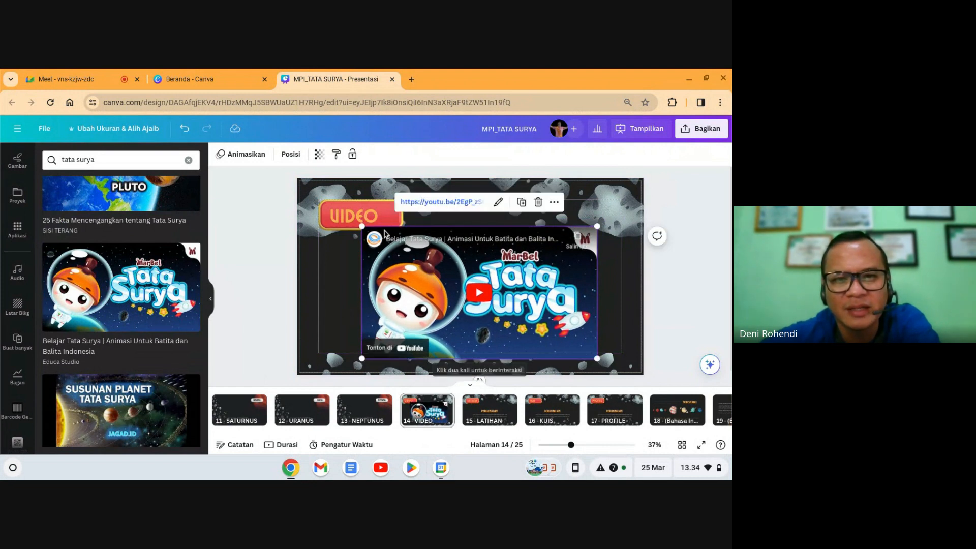
{"action": "left_click_drag", "start_coordinate": [360, 228], "coordinate": [374, 239]}
{"action": "left_click_drag", "start_coordinate": [462, 282], "coordinate": [450, 277]}
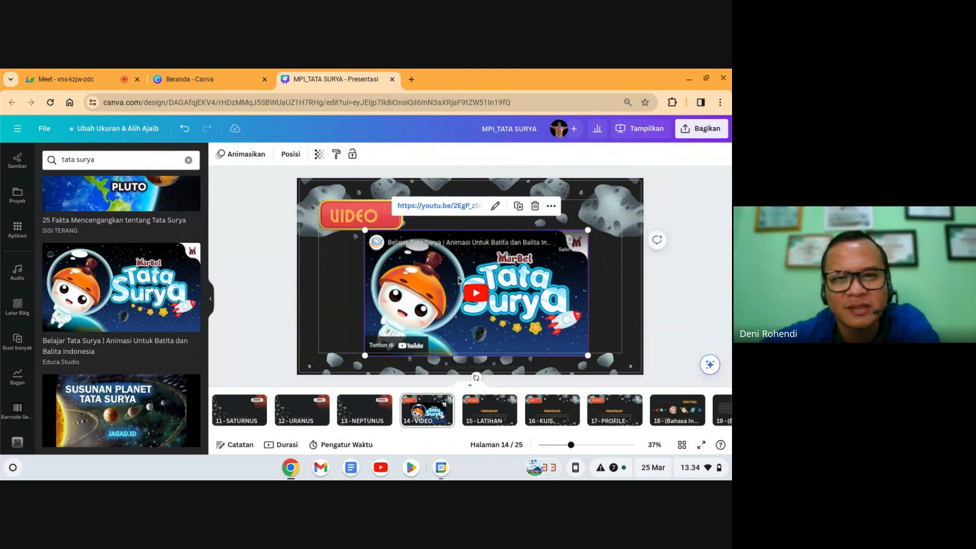
{"action": "left_click", "coordinate": [605, 279]}
Step: Preview the deck full screen from the VIDEO slide, then exit back to the editor
{"action": "left_click", "coordinate": [513, 271]}
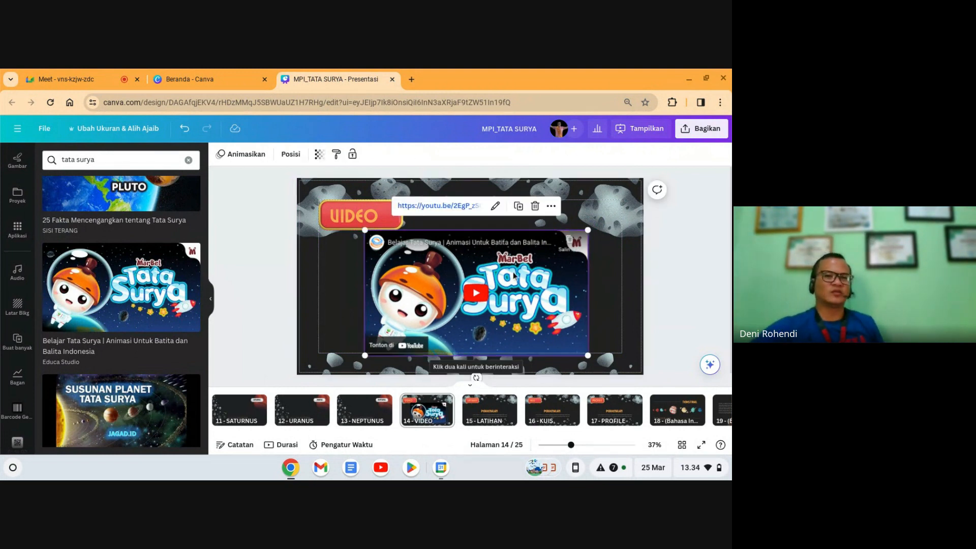
{"action": "left_click", "coordinate": [699, 305]}
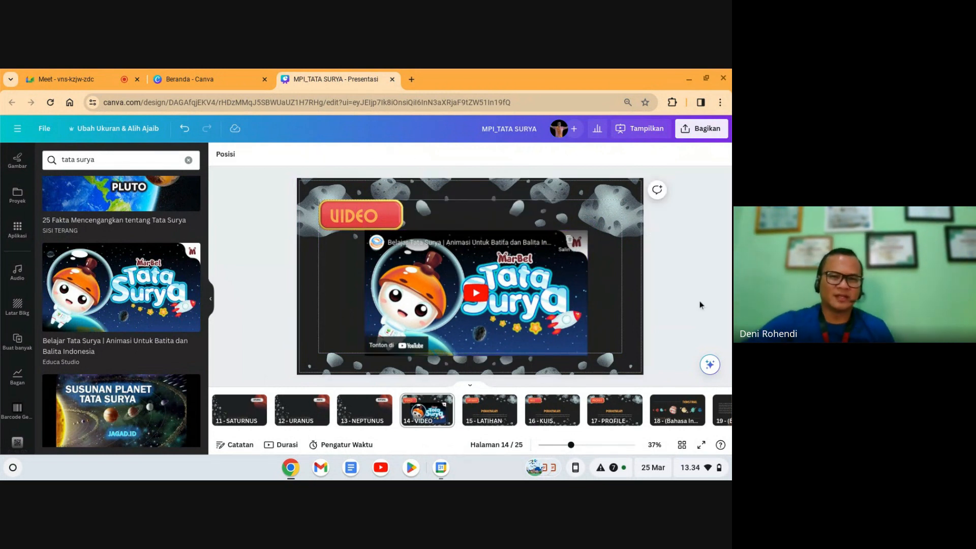
{"action": "left_click", "coordinate": [701, 445]}
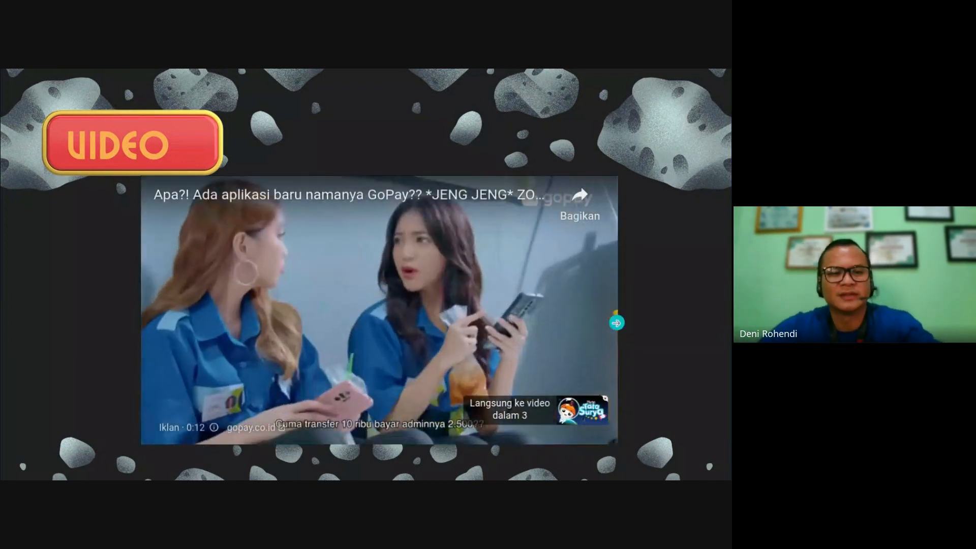
{"action": "key", "text": "Escape"}
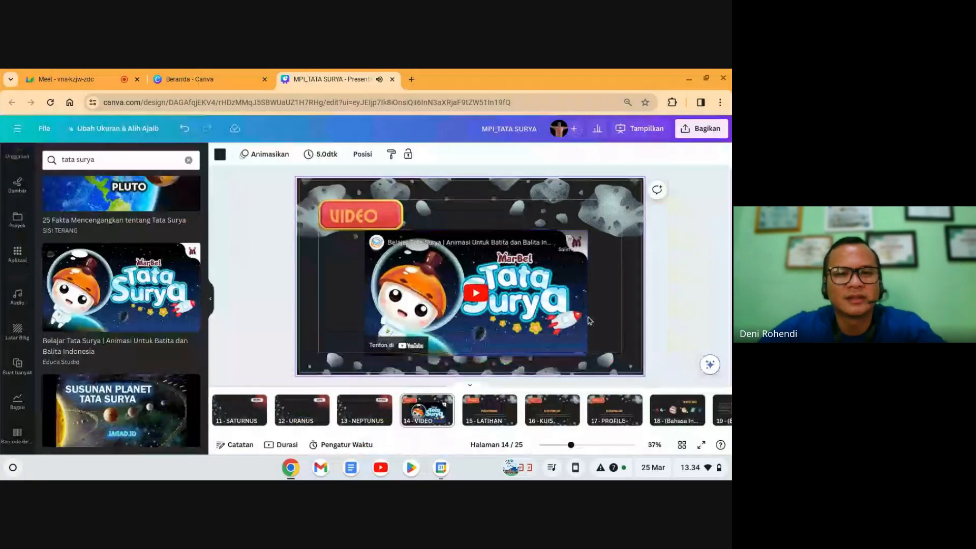
Step: Browse back through the slides, from LATIHAN to the earlier planet pages
{"action": "left_click", "coordinate": [563, 323]}
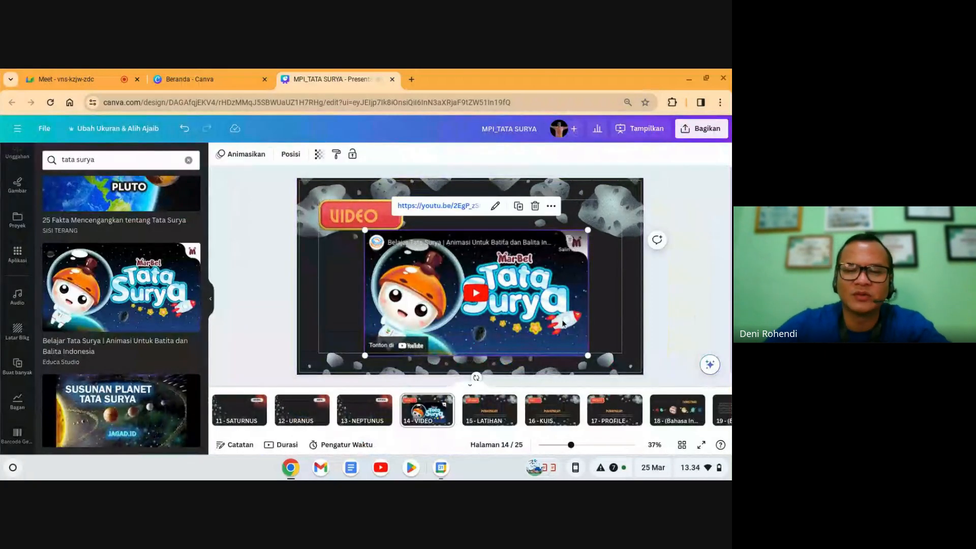
{"action": "left_click", "coordinate": [670, 314]}
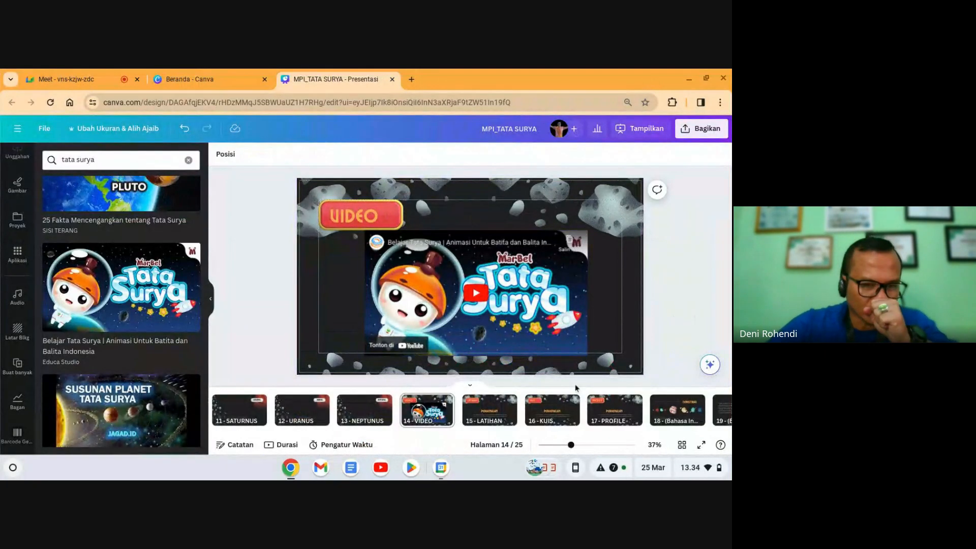
{"action": "left_click", "coordinate": [495, 413]}
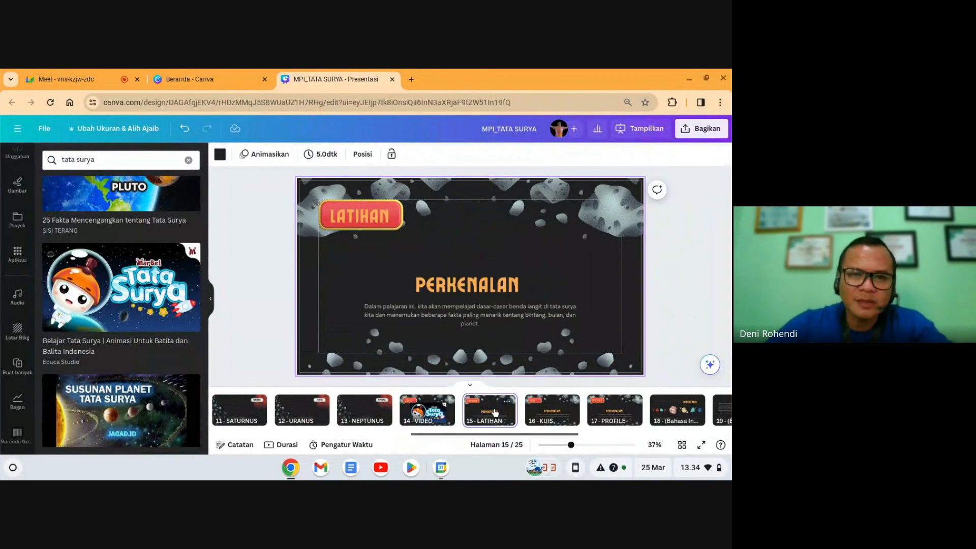
{"action": "key", "text": "Left"}
{"action": "key", "text": "Left"}
{"action": "key", "text": "Left"}
{"action": "key", "text": "Left"}
{"action": "key", "text": "Left"}
{"action": "key", "text": "Left"}
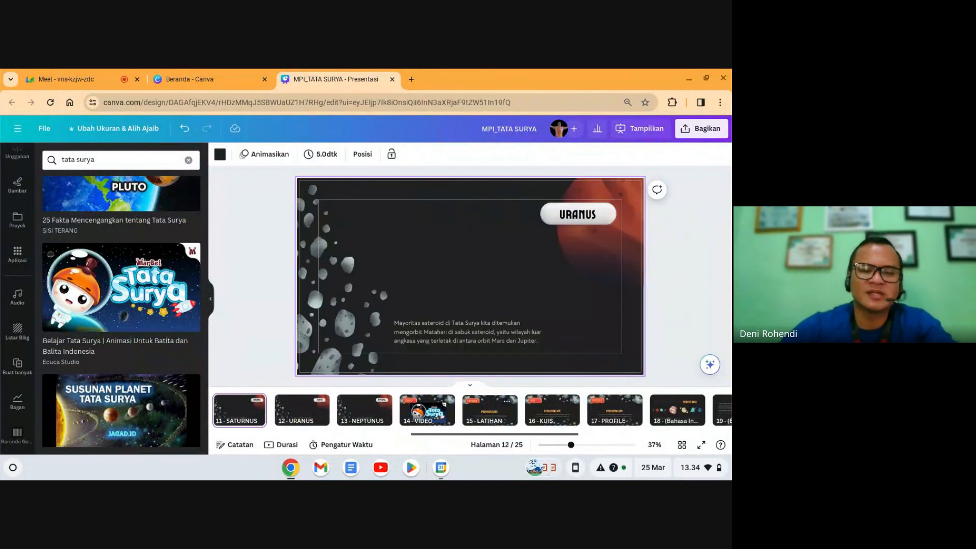
{"action": "key", "text": "Left"}
{"action": "key", "text": "Left"}
{"action": "key", "text": "Left"}
{"action": "key", "text": "Left"}
{"action": "key", "text": "Left"}
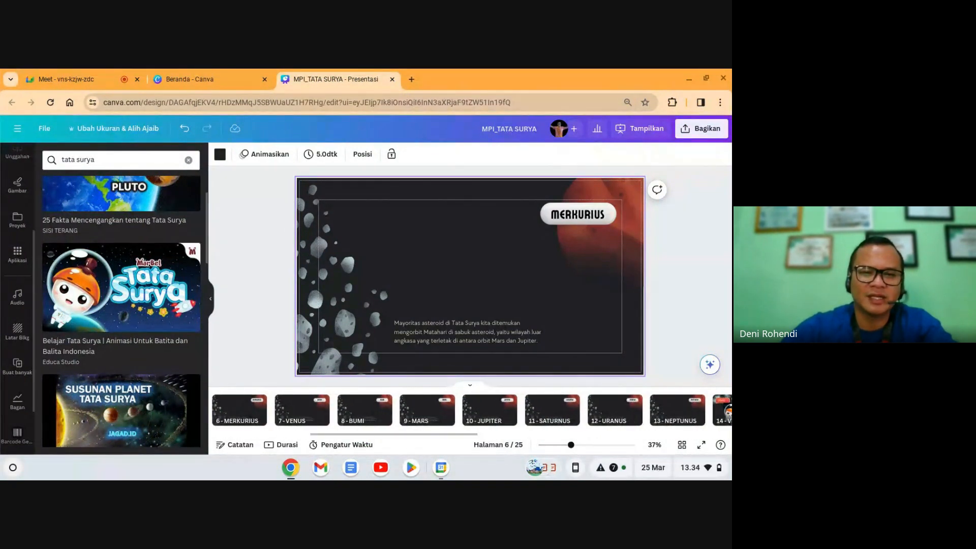
{"action": "key", "text": "Right"}
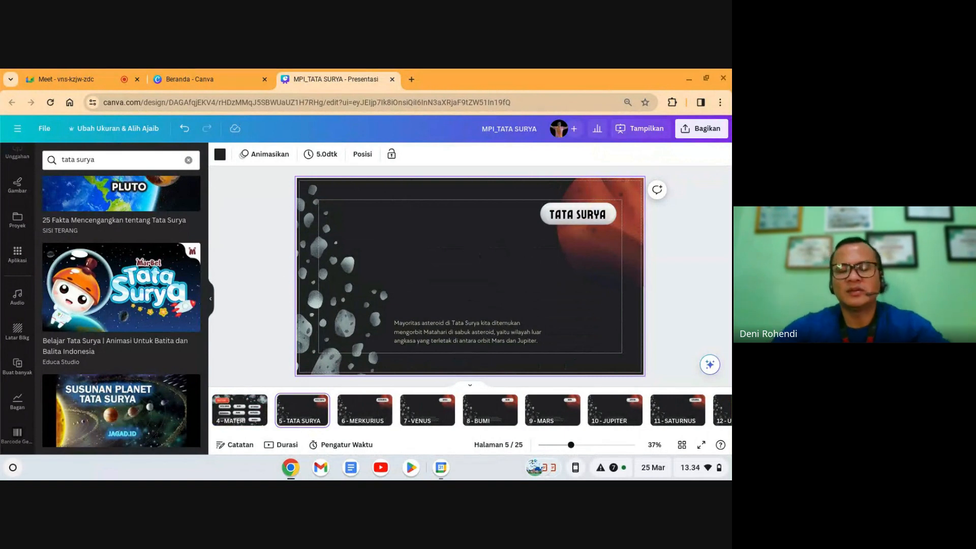
{"action": "left_click", "coordinate": [710, 364]}
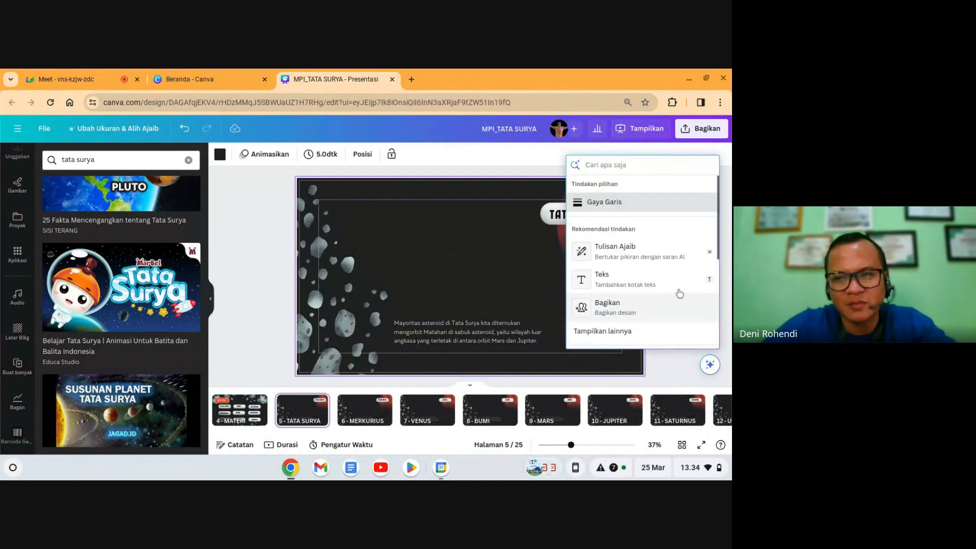
{"action": "left_click", "coordinate": [527, 266]}
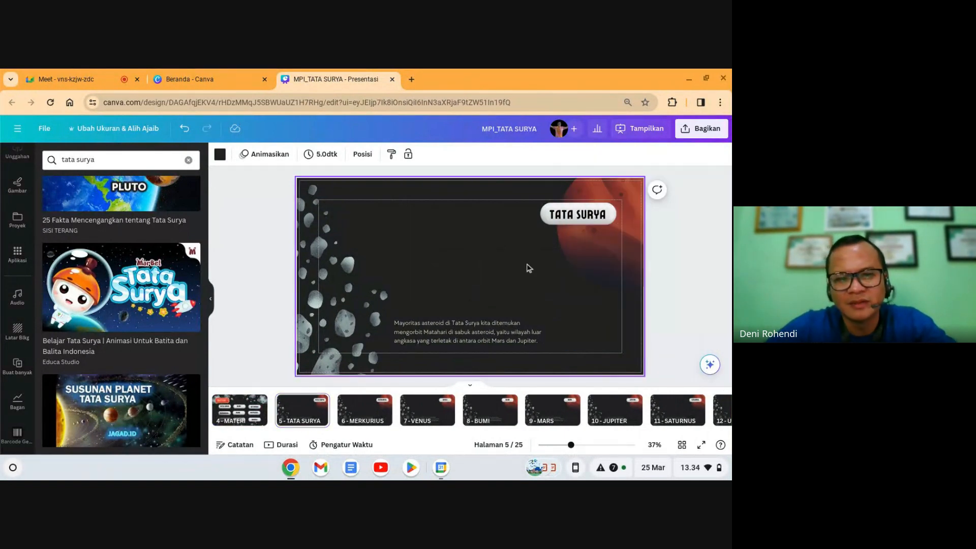
Step: Move through the filmstrip to page 19, the MATAHARI slide
{"action": "left_click", "coordinate": [721, 412]}
{"action": "key", "text": "Right"}
{"action": "key", "text": "Right"}
{"action": "key", "text": "Right"}
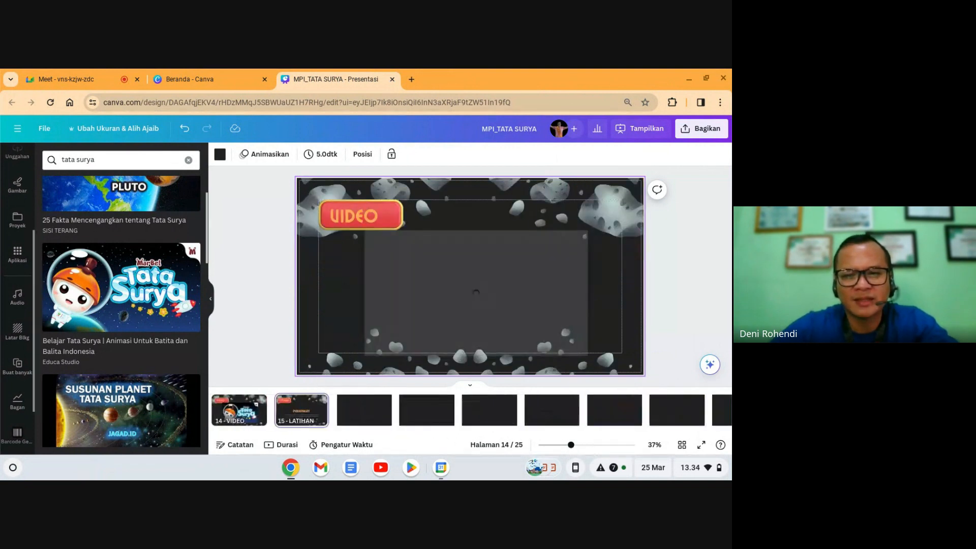
{"action": "scroll", "coordinate": [683, 419], "scroll_direction": "right", "scroll_amount": 6}
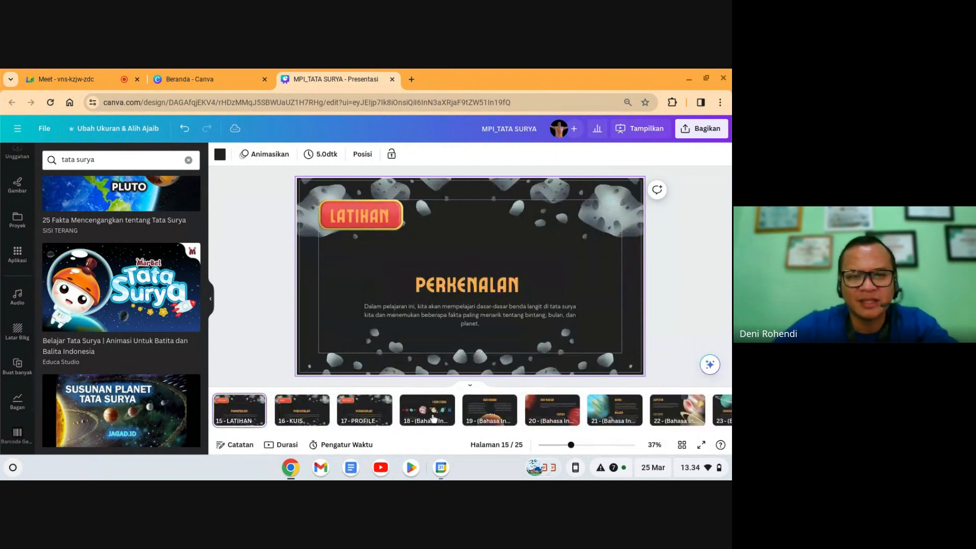
{"action": "left_click", "coordinate": [427, 414]}
{"action": "left_click", "coordinate": [480, 420]}
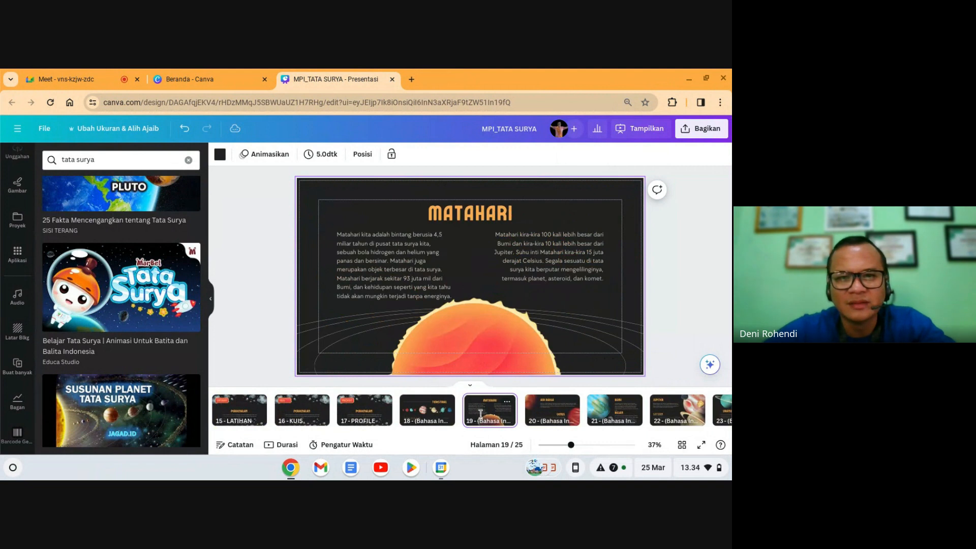
{"action": "left_click", "coordinate": [541, 405]}
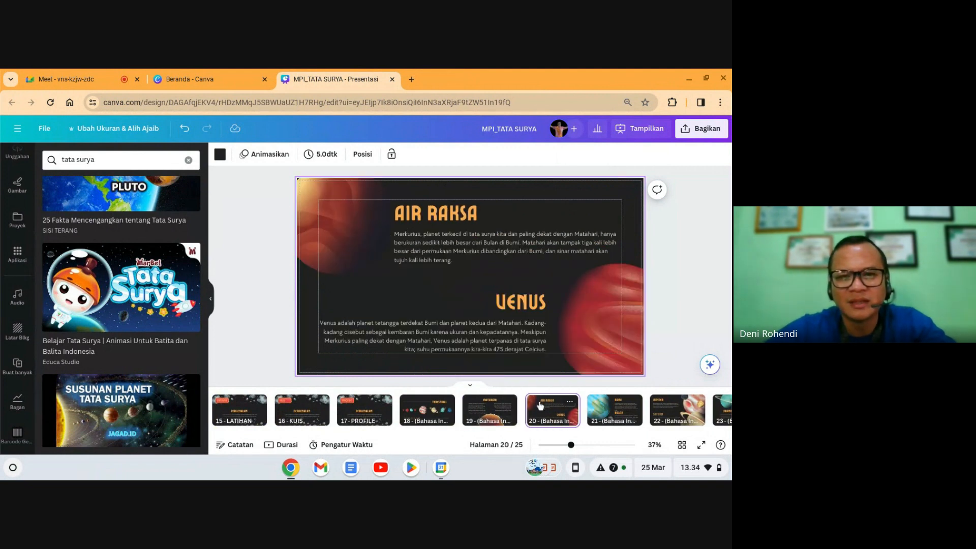
{"action": "left_click", "coordinate": [488, 407]}
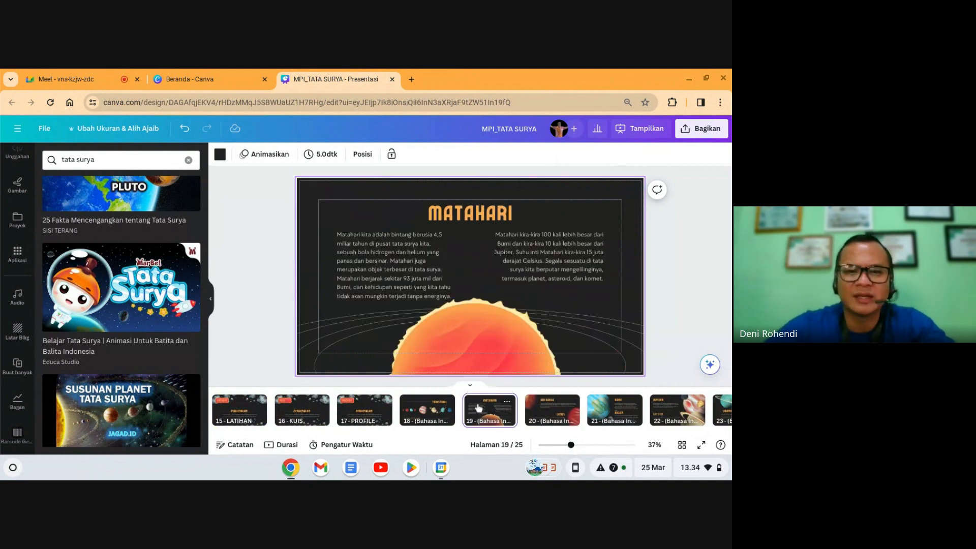
{"action": "left_click", "coordinate": [432, 413]}
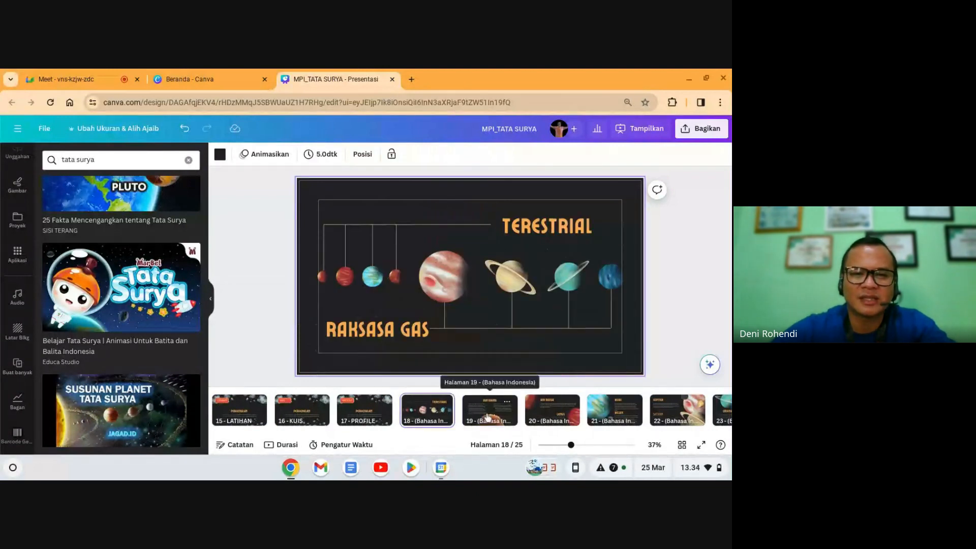
{"action": "left_click", "coordinate": [487, 418]}
Step: Copy the MATAHARI title, both description paragraphs and the orbit graphics together
{"action": "left_click", "coordinate": [481, 218]}
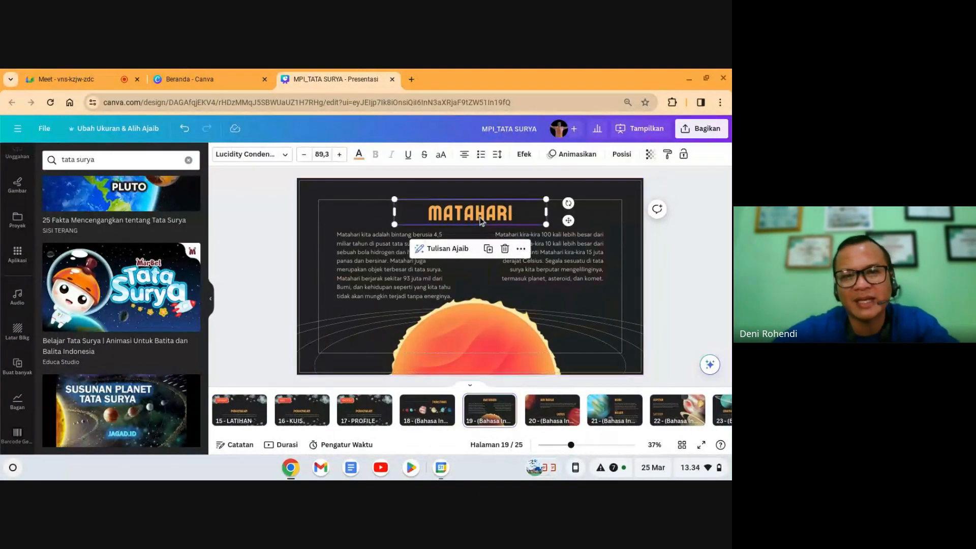
{"action": "left_click", "coordinate": [382, 290]}
{"action": "left_click", "coordinate": [695, 292]}
{"action": "left_click_drag", "start_coordinate": [322, 188], "coordinate": [582, 325]}
{"action": "right_click", "coordinate": [555, 249]}
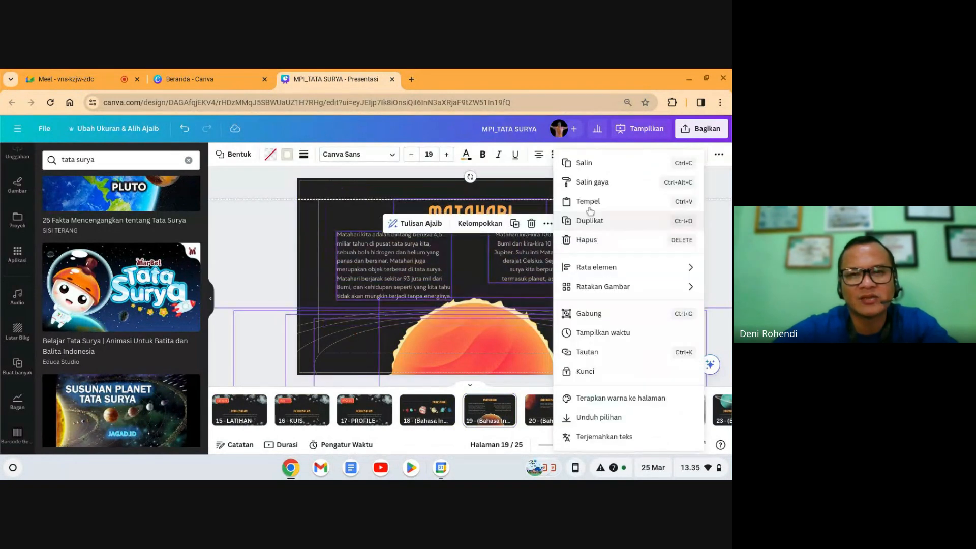
{"action": "left_click", "coordinate": [583, 163]}
{"action": "left_click", "coordinate": [657, 219]}
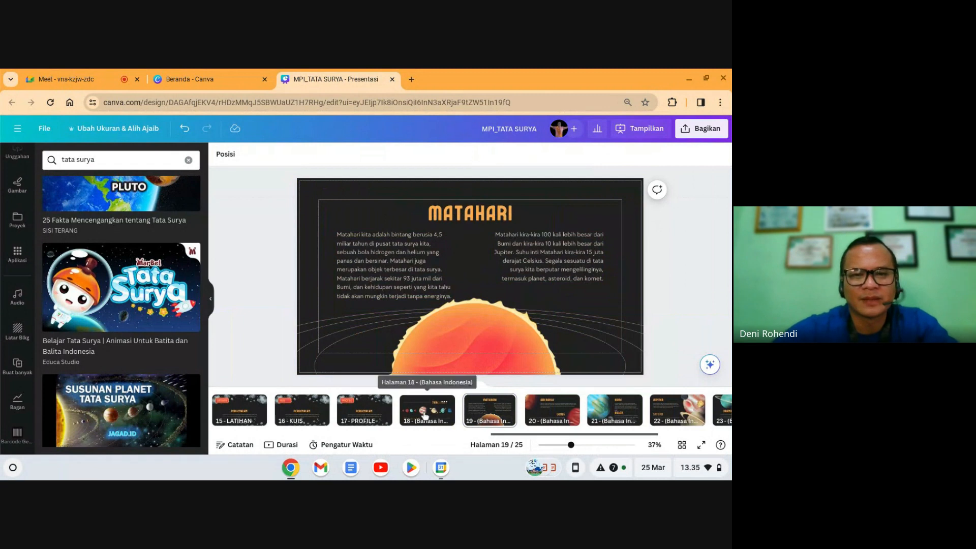
Step: On page 4 MATERI, change the TATA SURYA button text to MATAHARI
{"action": "key", "text": "Left"}
{"action": "key", "text": "Left"}
{"action": "key", "text": "Left"}
{"action": "key", "text": "Left"}
{"action": "key", "text": "Left"}
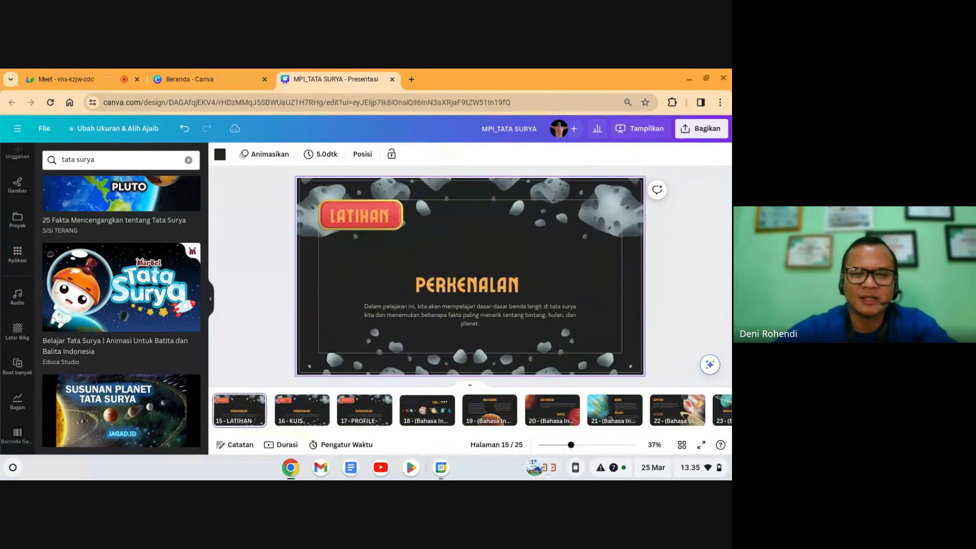
{"action": "key", "text": "Left"}
{"action": "key", "text": "Left"}
{"action": "key", "text": "Left"}
{"action": "key", "text": "Left"}
{"action": "key", "text": "Left"}
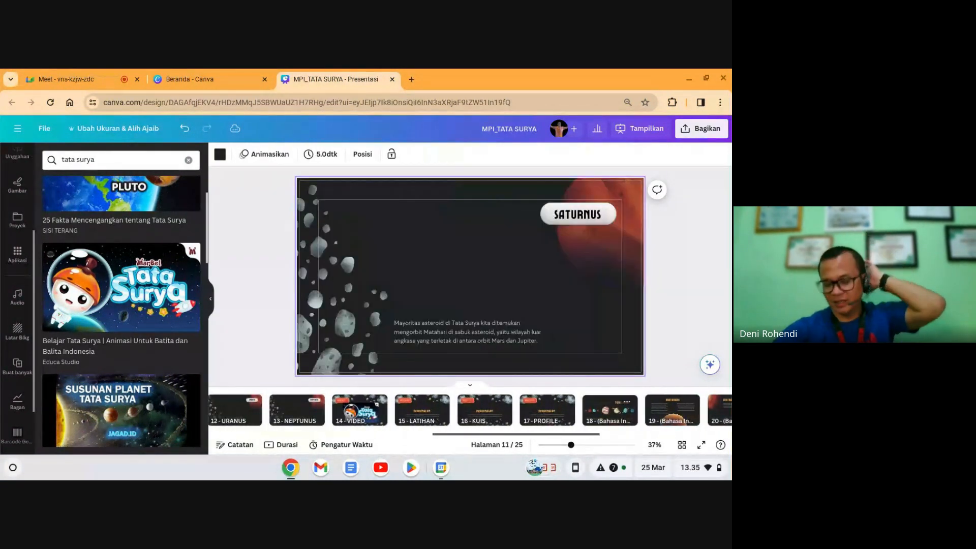
{"action": "key", "text": "Left"}
{"action": "key", "text": "Left"}
{"action": "key", "text": "Left"}
{"action": "key", "text": "Left"}
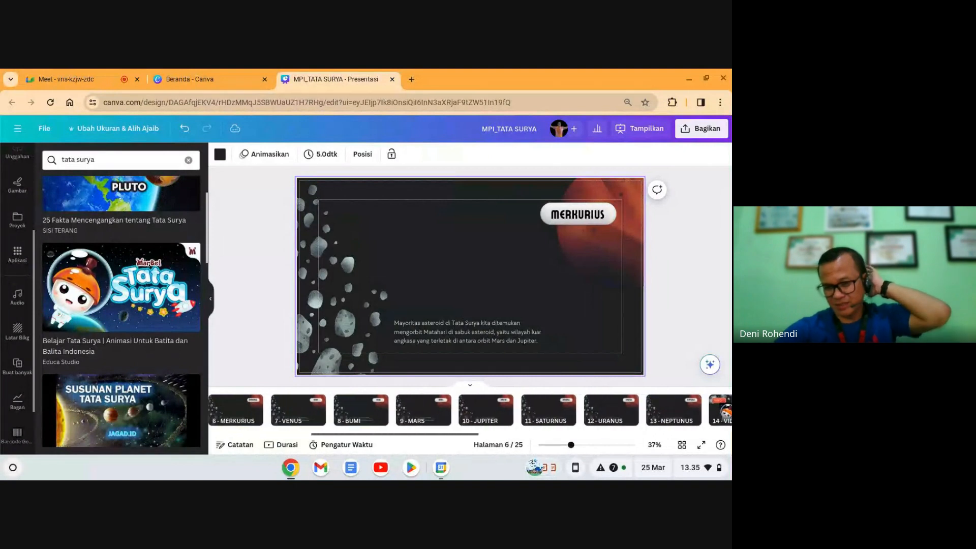
{"action": "key", "text": "Left"}
{"action": "key", "text": "Left"}
{"action": "key", "text": "Left"}
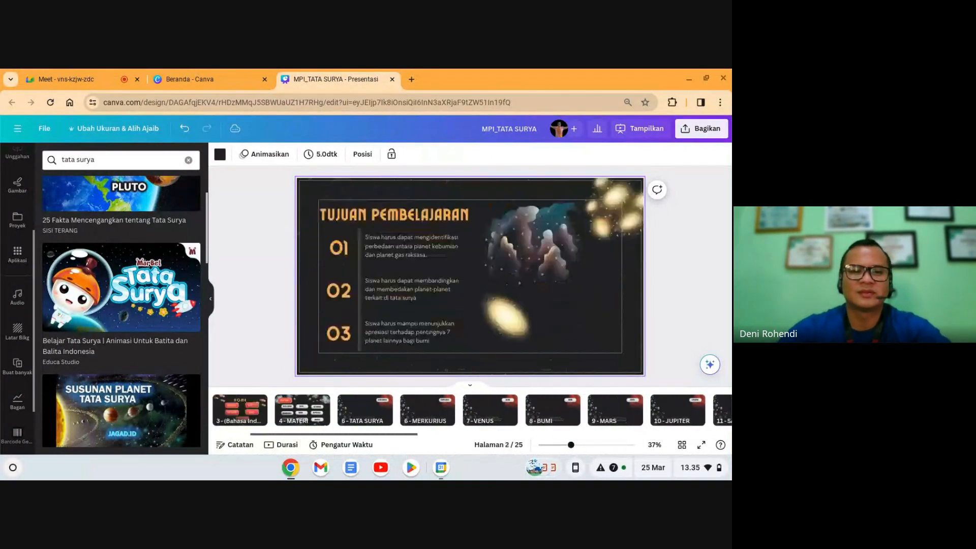
{"action": "left_click", "coordinate": [361, 406]}
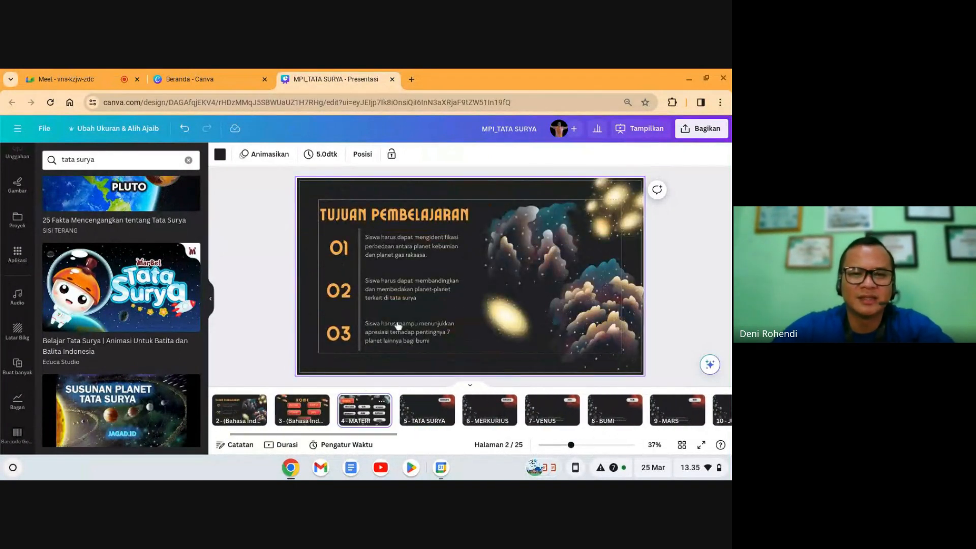
{"action": "left_click", "coordinate": [392, 261]}
{"action": "type", "text": "MAT"}
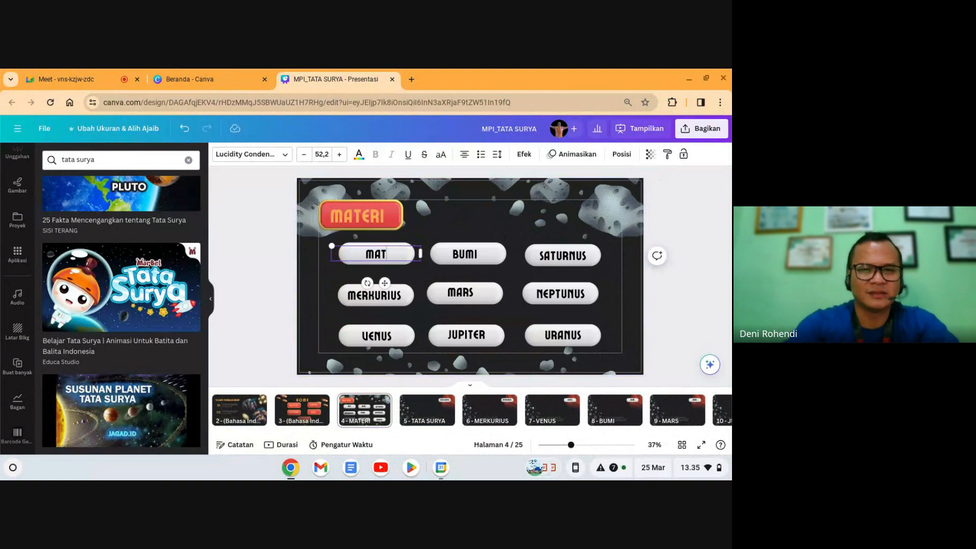
{"action": "type", "text": "AHARI"}
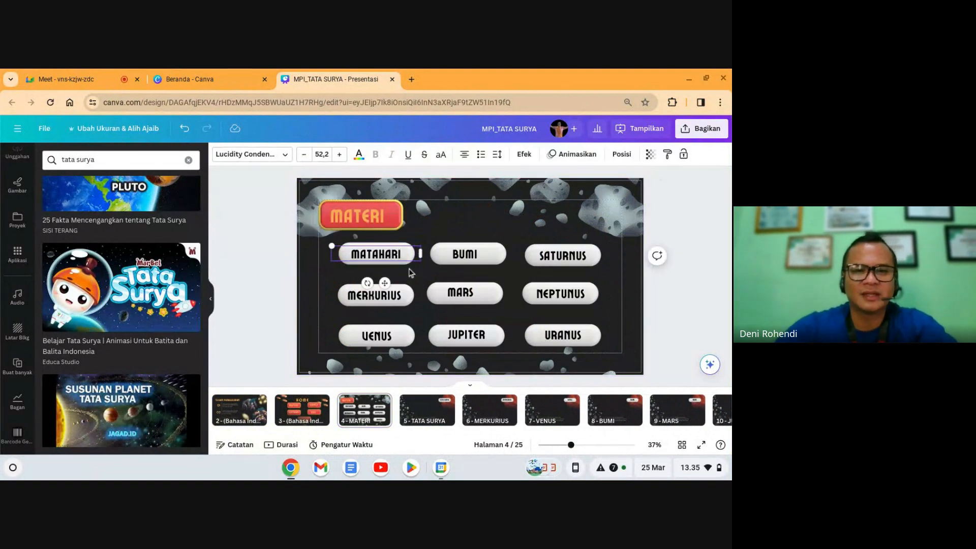
Step: Change page 5's label and page title to MATAHARI, then select its asteroid paragraph
{"action": "left_click", "coordinate": [426, 410]}
{"action": "left_click", "coordinate": [572, 220]}
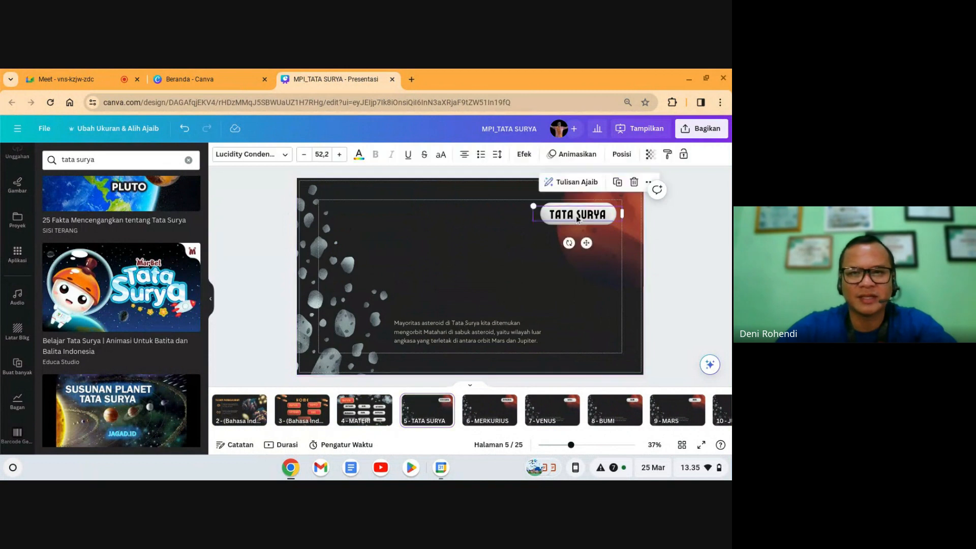
{"action": "type", "text": "MATAHARI"}
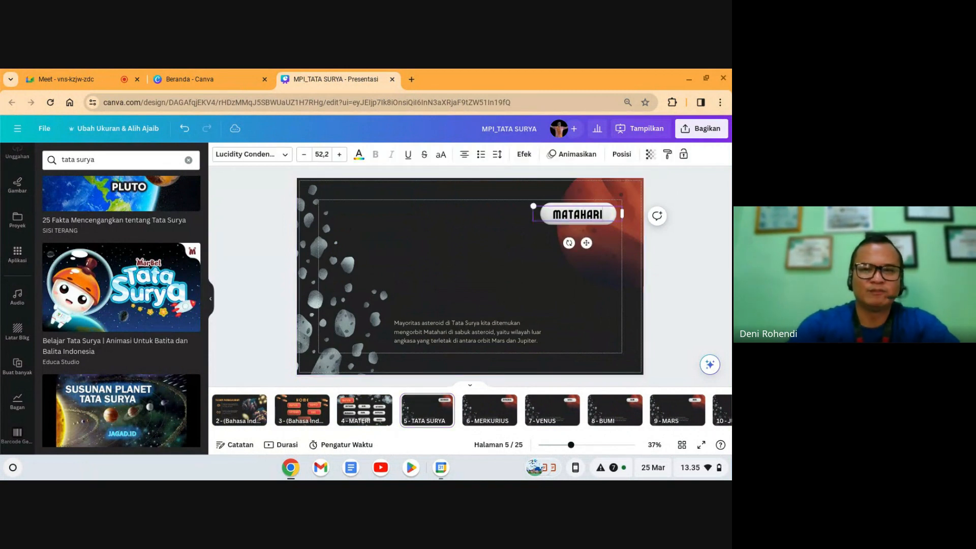
{"action": "left_click", "coordinate": [444, 402]}
{"action": "left_click", "coordinate": [508, 193]}
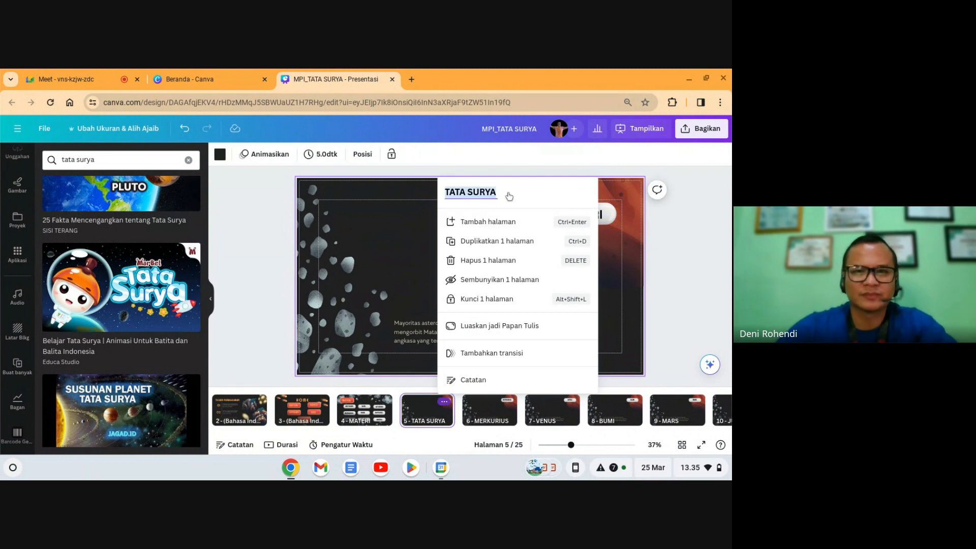
{"action": "type", "text": "MATAHARI"}
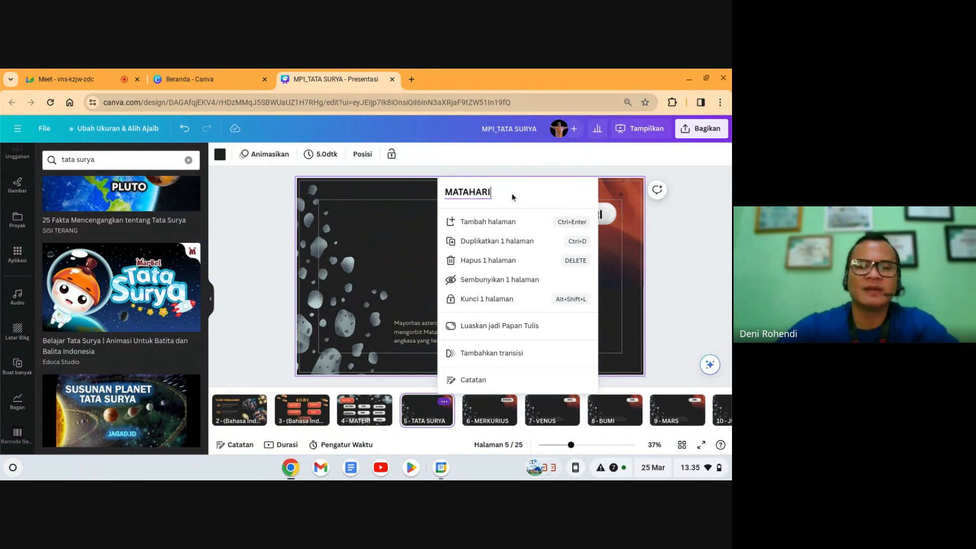
{"action": "left_click", "coordinate": [660, 248]}
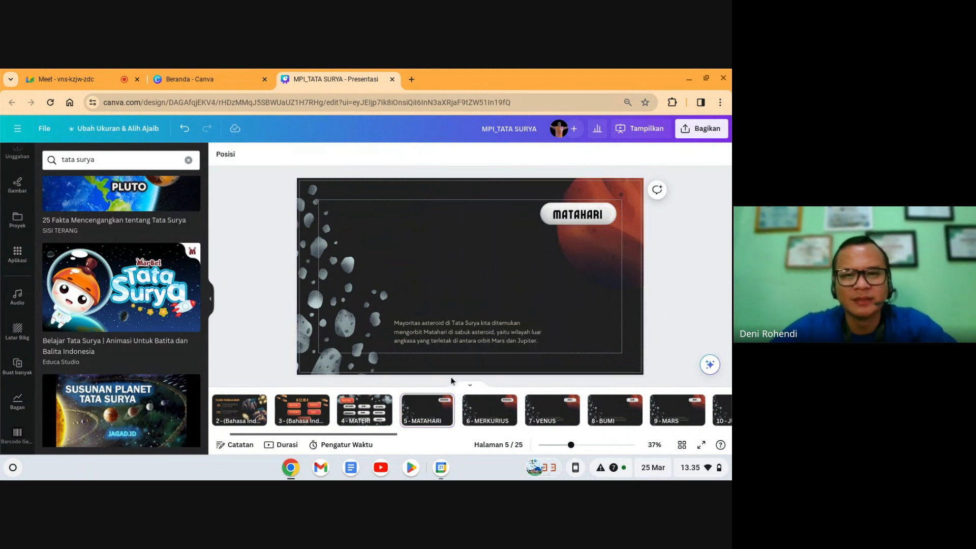
{"action": "left_click", "coordinate": [497, 251]}
{"action": "left_click", "coordinate": [475, 331]}
Step: Delete the asteroid paragraph and paste the MATAHARI heading, paragraphs and sun graphic onto page 5
{"action": "key", "text": "Delete"}
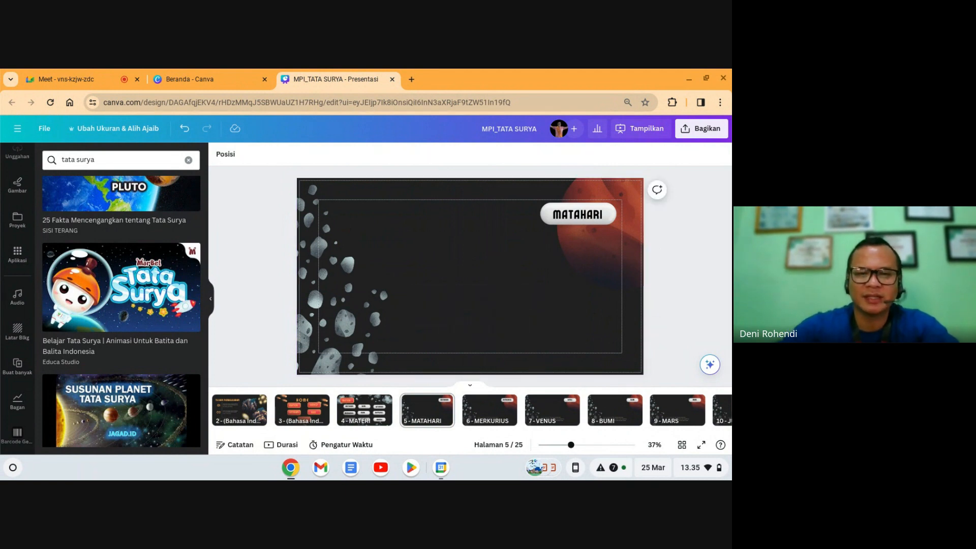
{"action": "left_click", "coordinate": [456, 308]}
{"action": "key", "text": "ctrl+v"}
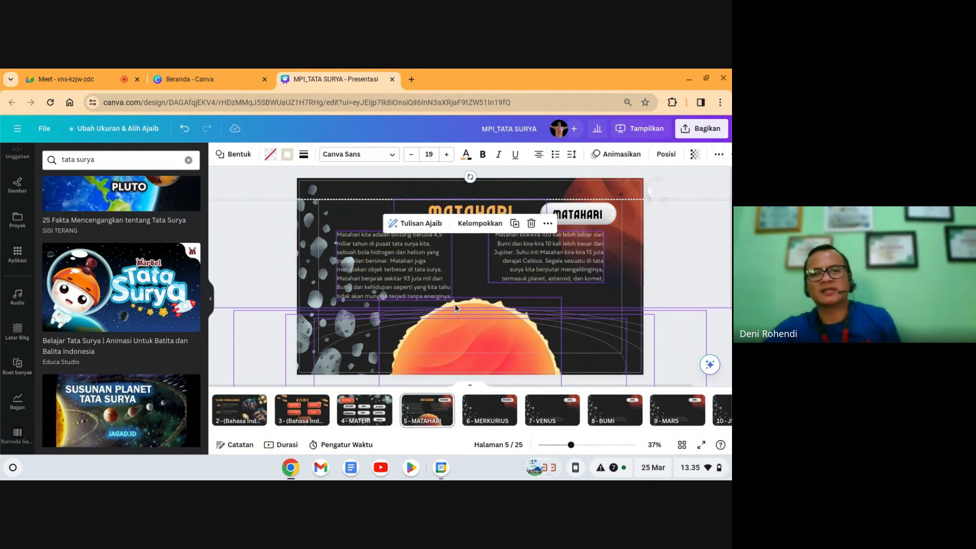
{"action": "left_click", "coordinate": [693, 266]}
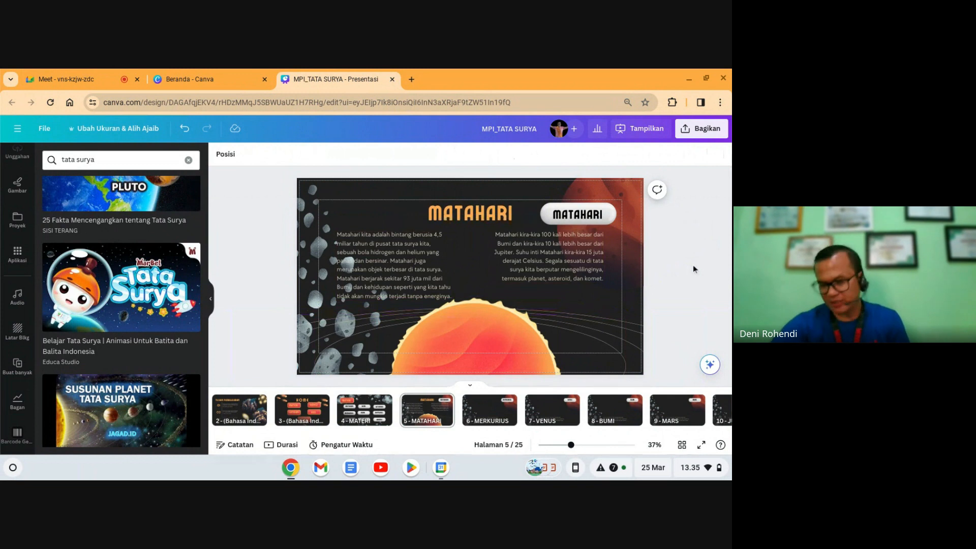
Step: Delete the asteroid photo from the left edge of the Matahari slide
{"action": "left_click", "coordinate": [315, 275]}
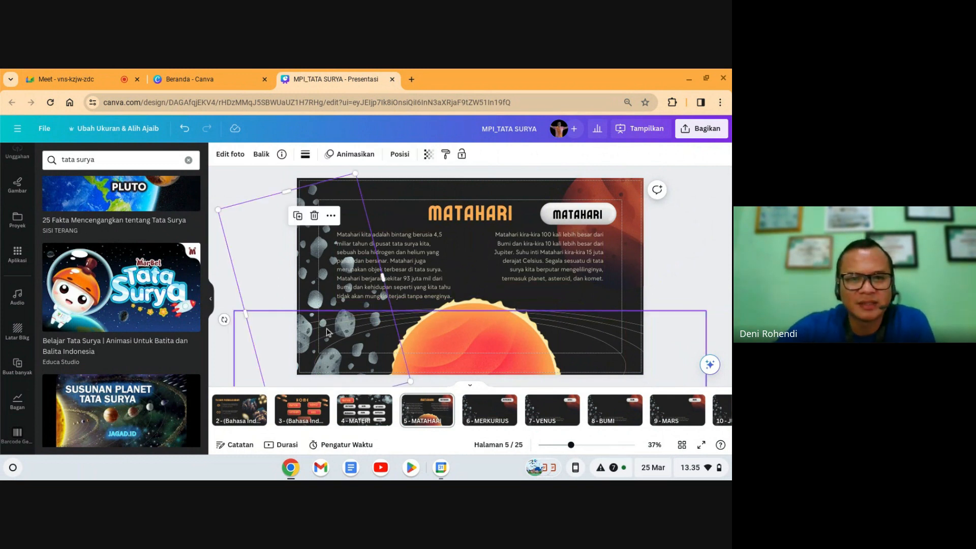
{"action": "left_click", "coordinate": [327, 330]}
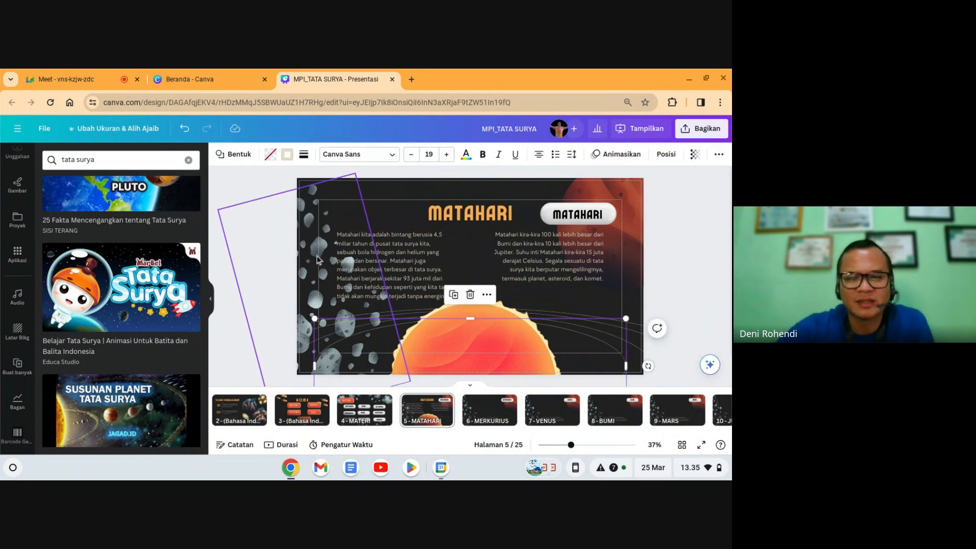
{"action": "left_click", "coordinate": [318, 259]}
{"action": "key", "text": "Delete"}
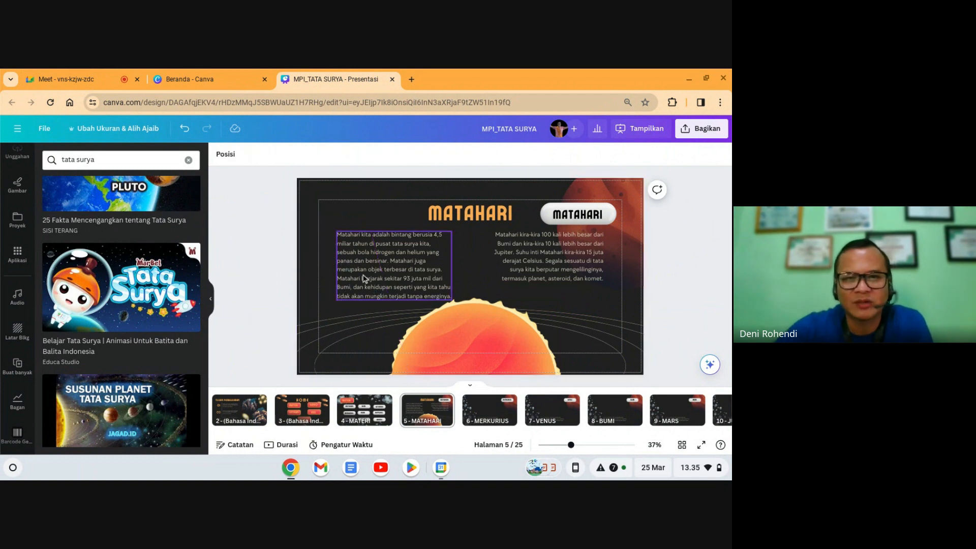
Step: Shrink the left paragraph box slightly and check the paragraphs and sun image
{"action": "left_click", "coordinate": [370, 268]}
{"action": "left_click", "coordinate": [605, 311]}
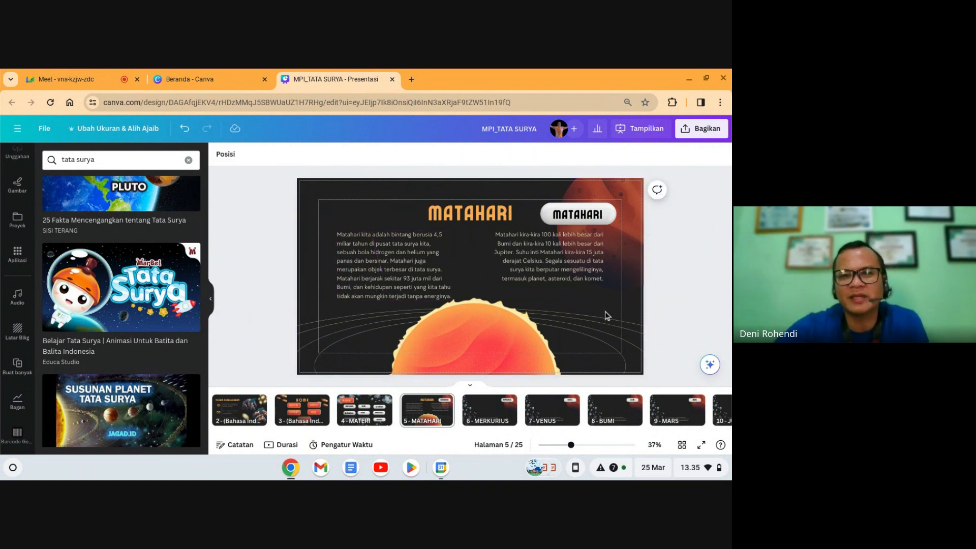
{"action": "left_click", "coordinate": [416, 277]}
{"action": "left_click_drag", "start_coordinate": [450, 300], "coordinate": [444, 296]}
{"action": "left_click", "coordinate": [598, 302]}
{"action": "left_click", "coordinate": [573, 269]}
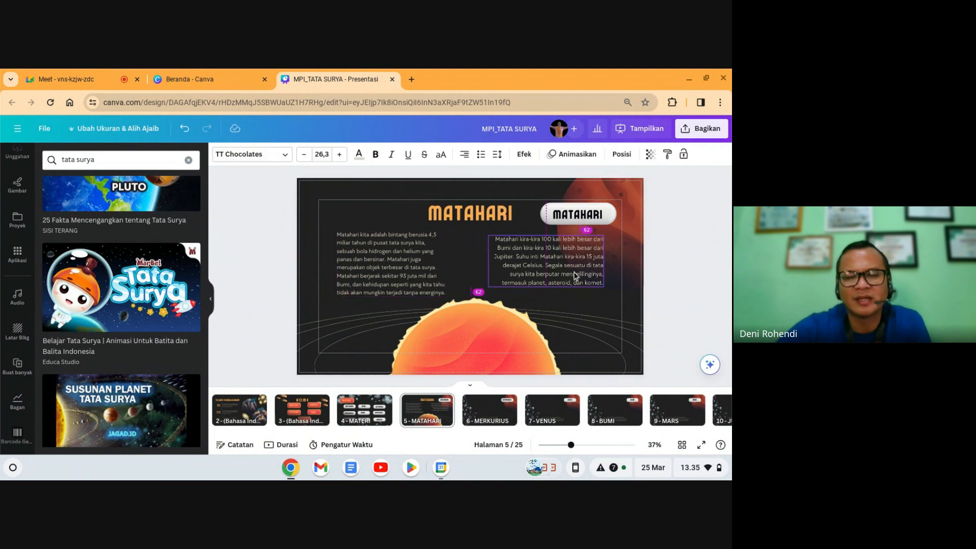
{"action": "left_click", "coordinate": [699, 270]}
{"action": "left_click", "coordinate": [710, 364]}
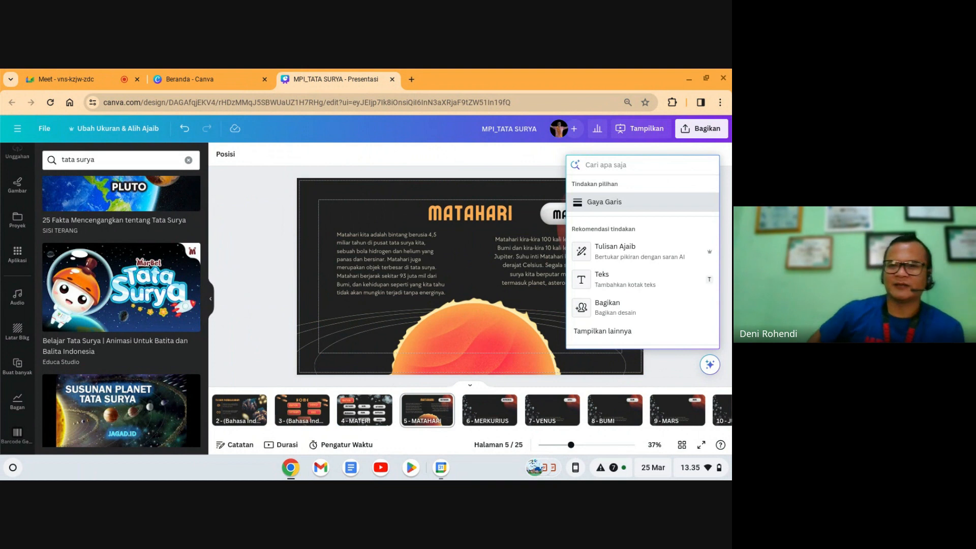
{"action": "left_click", "coordinate": [355, 218]}
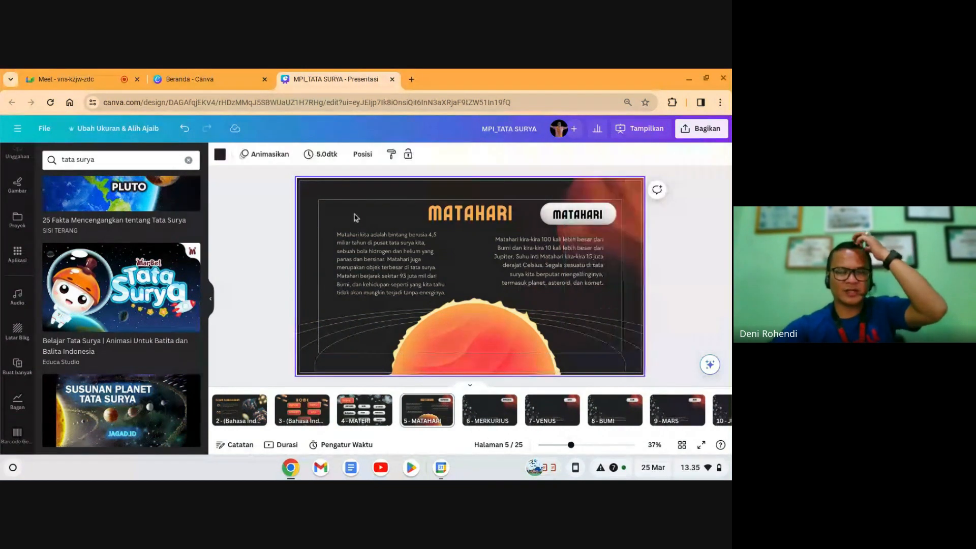
{"action": "left_click", "coordinate": [383, 268]}
{"action": "left_click", "coordinate": [491, 325]}
{"action": "left_click", "coordinate": [696, 315]}
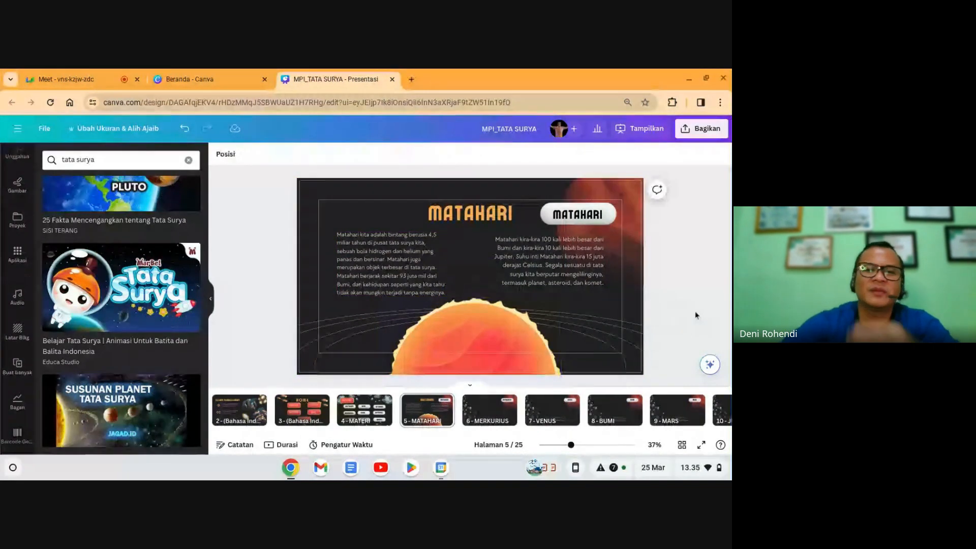
Step: Delete the asteroid paragraph from the Merkurius slide
{"action": "left_click", "coordinate": [434, 408]}
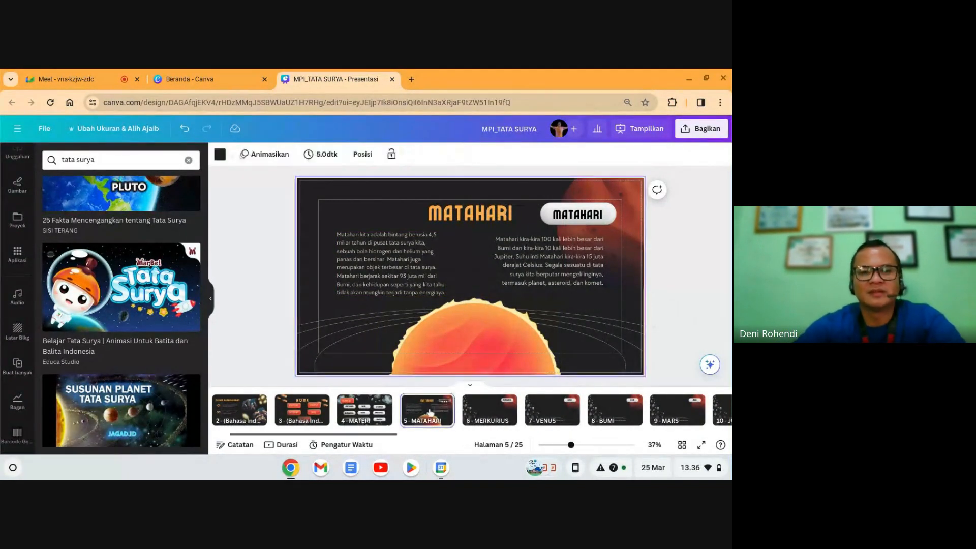
{"action": "left_click", "coordinate": [504, 413]}
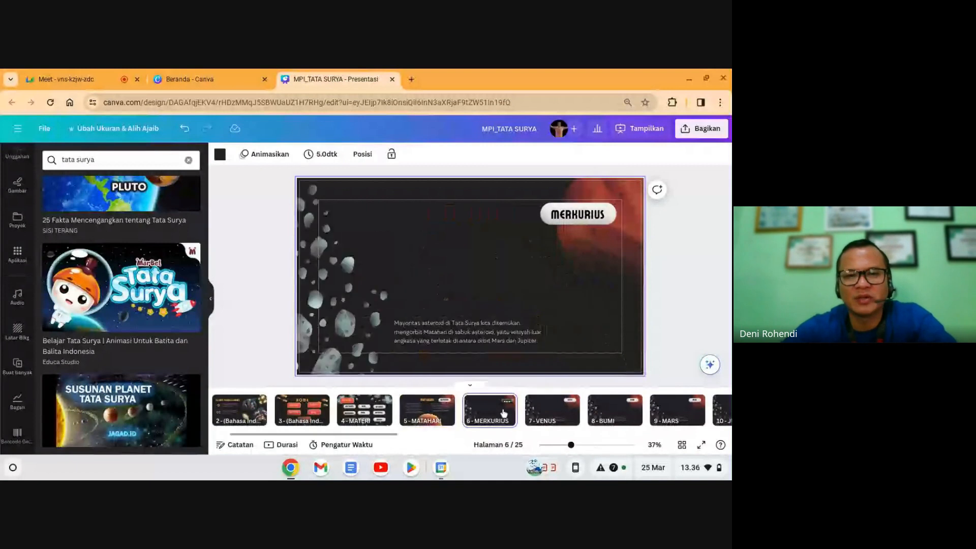
{"action": "left_click", "coordinate": [465, 338]}
{"action": "key", "text": "Delete"}
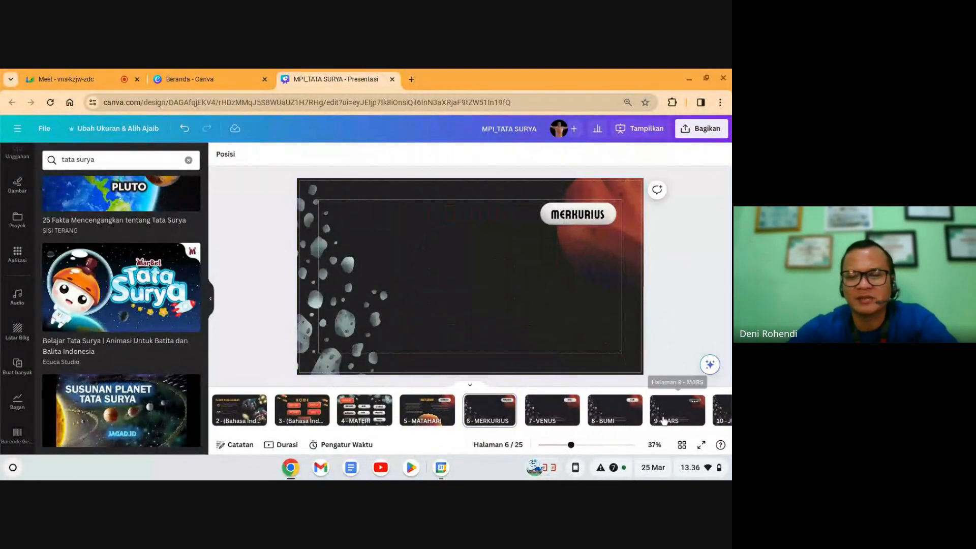
{"action": "left_click", "coordinate": [662, 421]}
{"action": "key", "text": "Right"}
{"action": "key", "text": "Right"}
{"action": "key", "text": "Right"}
{"action": "key", "text": "Right"}
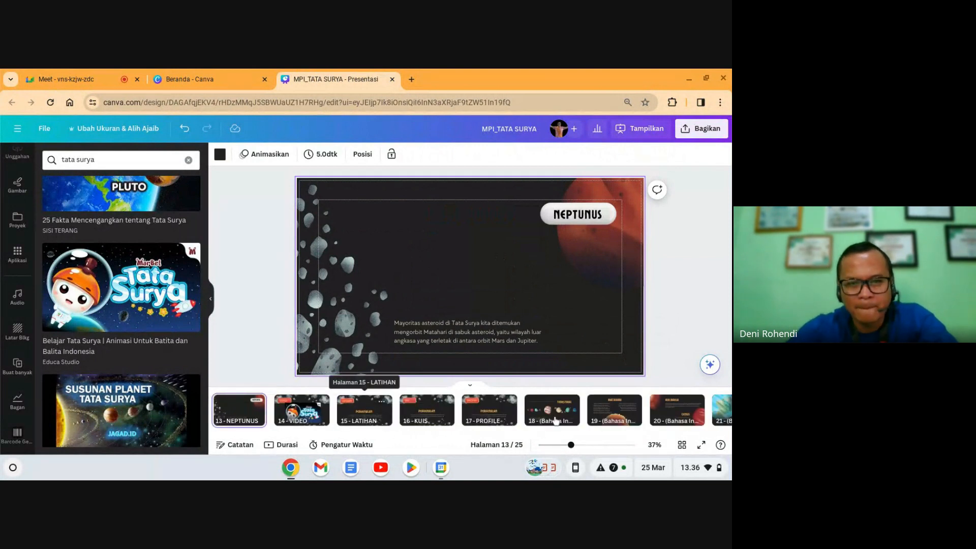
Step: Delete the extra Matahari page 19 and go to the AIR RAKSA slide
{"action": "left_click", "coordinate": [605, 415]}
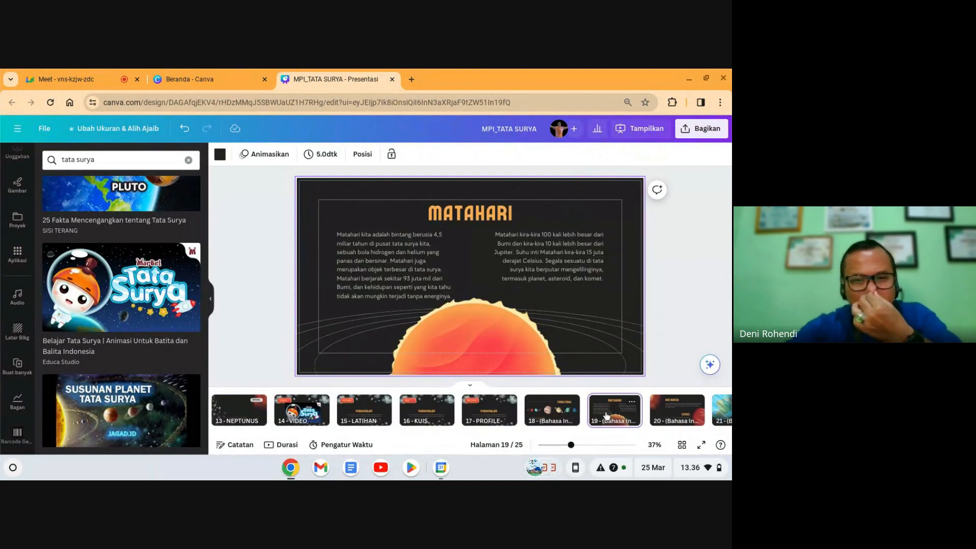
{"action": "key", "text": "Delete"}
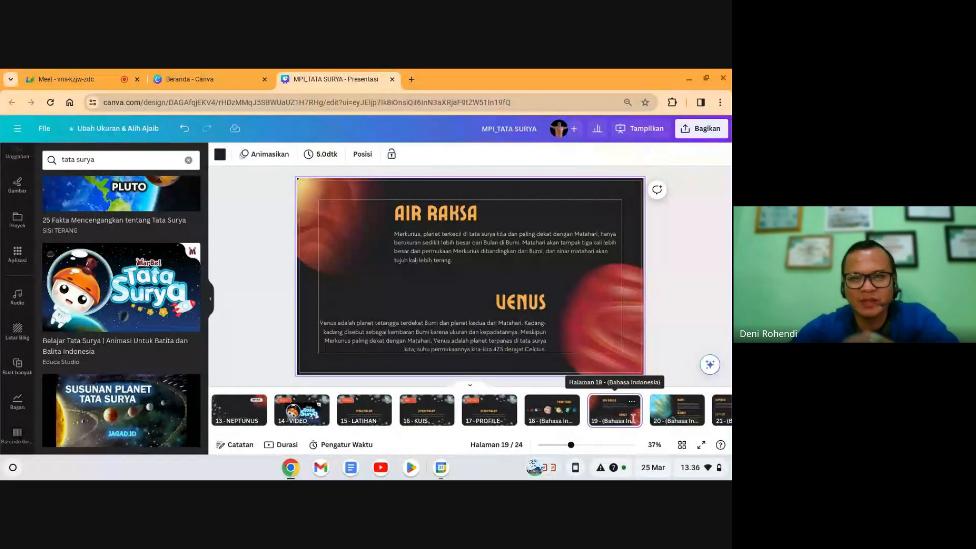
{"action": "left_click", "coordinate": [669, 420]}
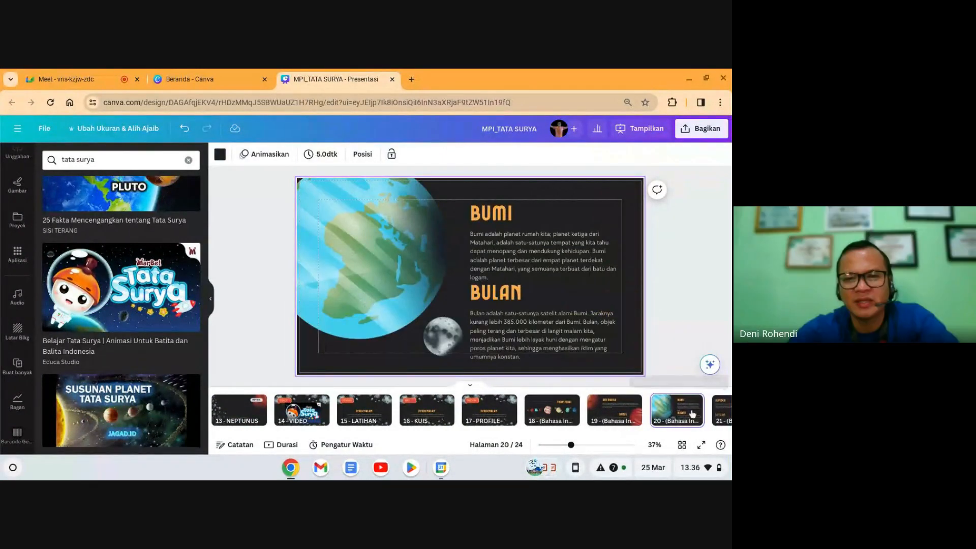
{"action": "left_click", "coordinate": [600, 420]}
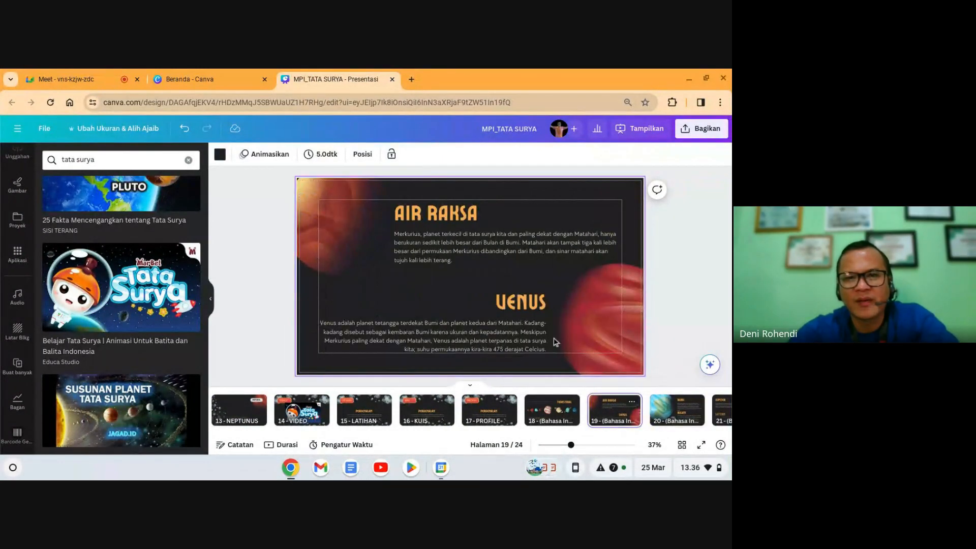
Step: Select the Merkurius paragraph on the AIR RAKSA slide and bring up its copy options
{"action": "left_click", "coordinate": [473, 246]}
{"action": "left_click", "coordinate": [404, 278]}
{"action": "left_click", "coordinate": [442, 252]}
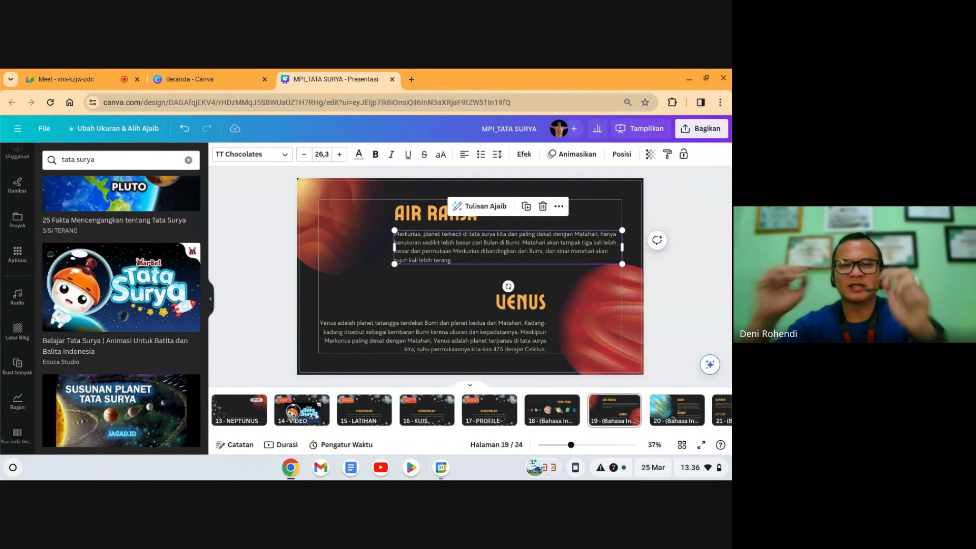
{"action": "right_click", "coordinate": [440, 250]}
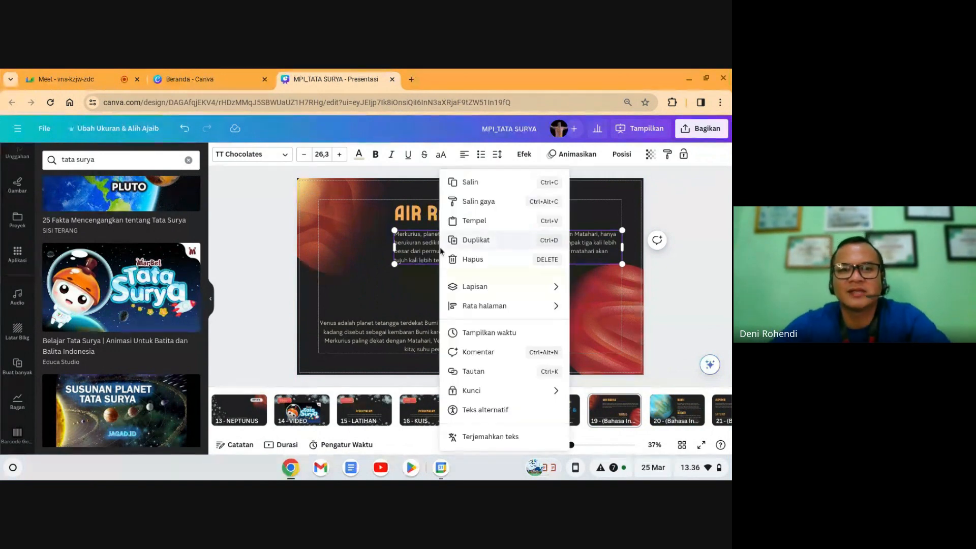
{"action": "left_click", "coordinate": [367, 251]}
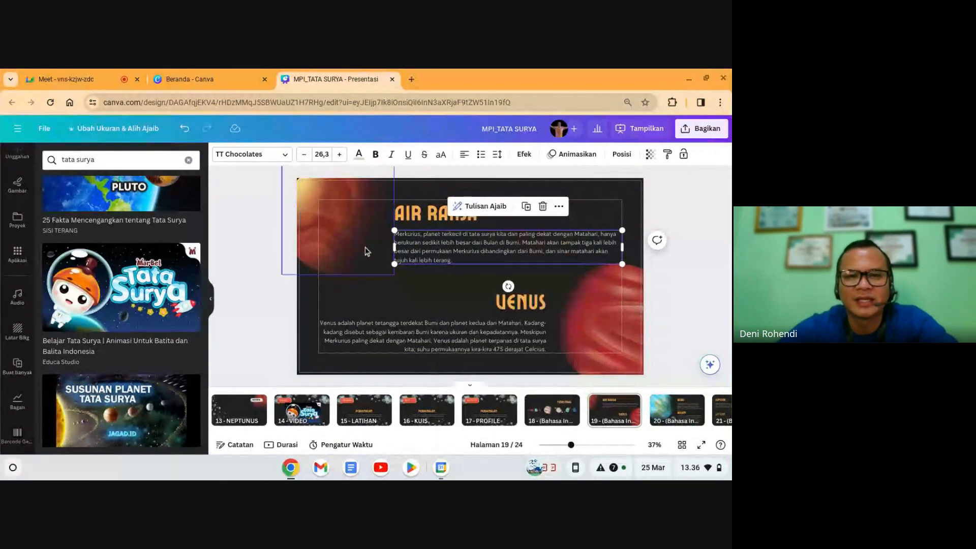
{"action": "left_click", "coordinate": [432, 251]}
{"action": "key", "text": "ctrl+c"}
{"action": "left_click", "coordinate": [435, 326]}
{"action": "left_click", "coordinate": [459, 256]}
{"action": "left_click", "coordinate": [429, 338]}
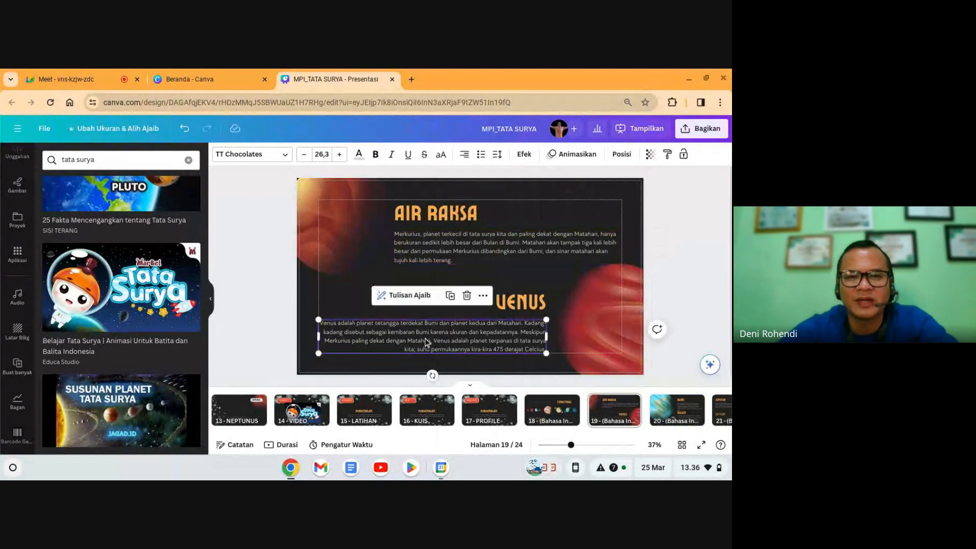
{"action": "right_click", "coordinate": [460, 256]}
{"action": "left_click", "coordinate": [399, 293]}
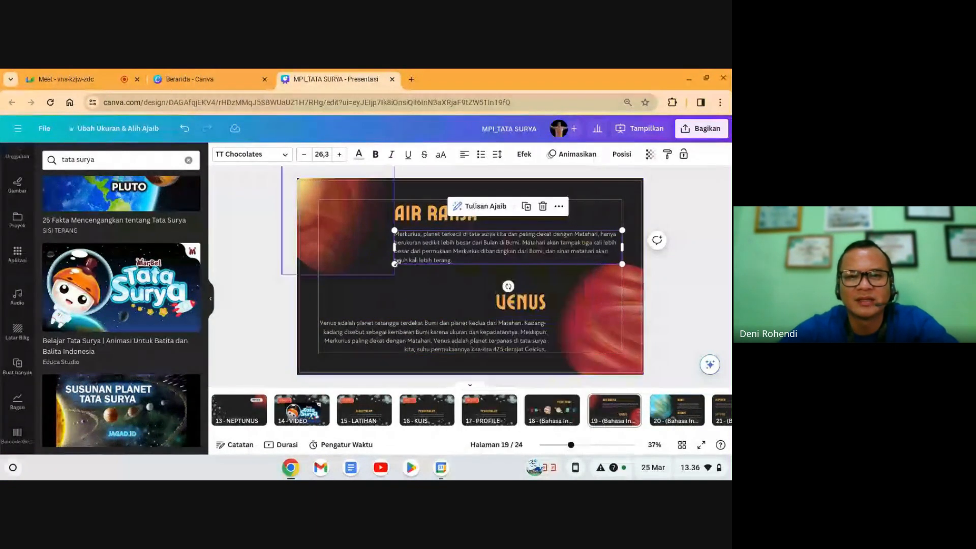
Step: Reselect the Merkurius paragraph to copy it and head back toward the Merkurius slide
{"action": "left_click", "coordinate": [519, 297]}
{"action": "left_click_drag", "start_coordinate": [519, 291], "coordinate": [511, 327]}
{"action": "left_click", "coordinate": [694, 269]}
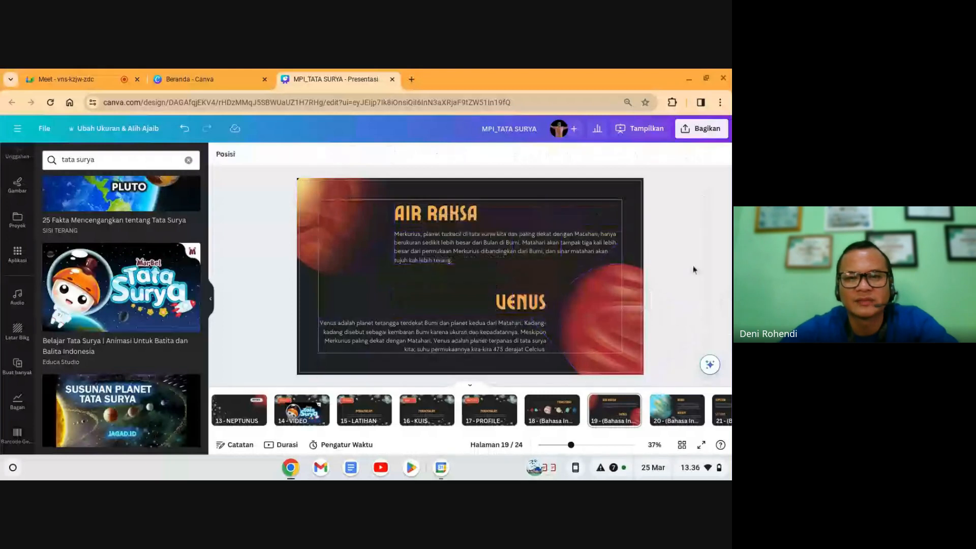
{"action": "left_click", "coordinate": [460, 254]}
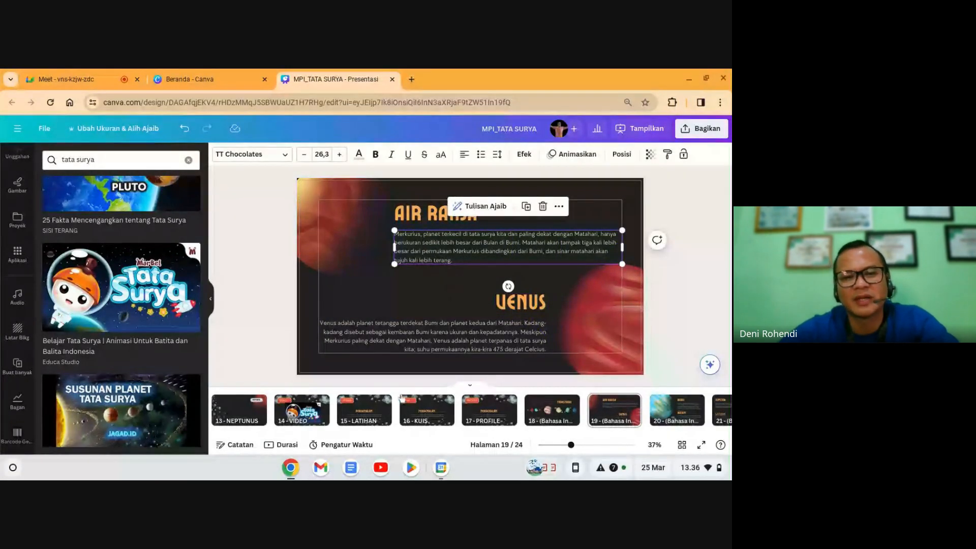
{"action": "left_click", "coordinate": [239, 409]}
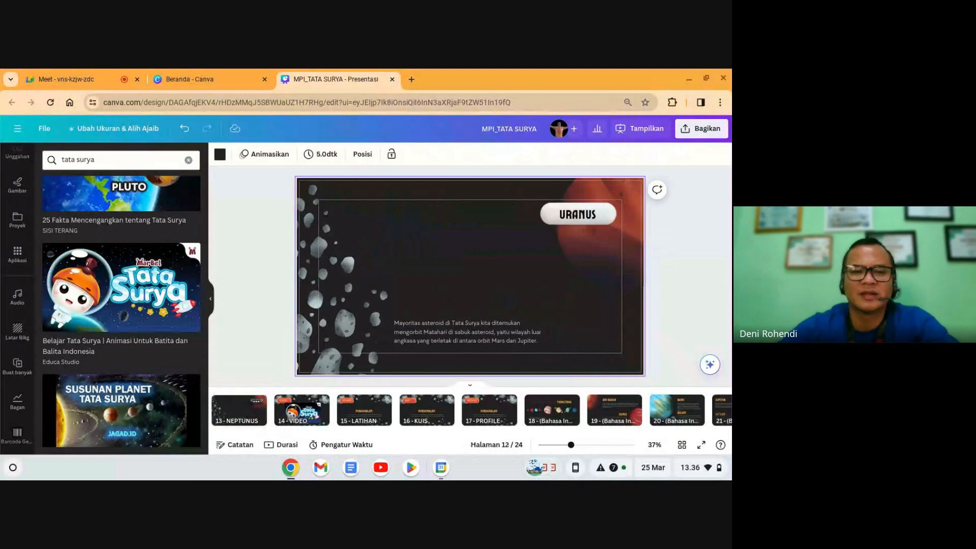
{"action": "key", "text": "Left"}
{"action": "key", "text": "Left"}
{"action": "key", "text": "Left"}
{"action": "key", "text": "Left"}
{"action": "key", "text": "Left"}
{"action": "key", "text": "Left"}
{"action": "key", "text": "Left"}
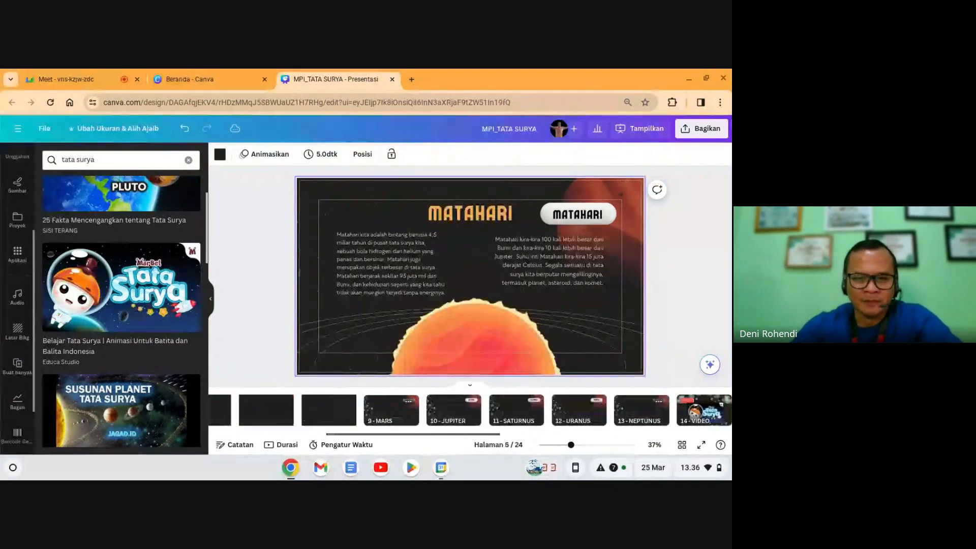
Step: Paste the Merkurius paragraph onto page 6, enlarge it and place it below the MERKURIUS label
{"action": "left_click", "coordinate": [290, 409]}
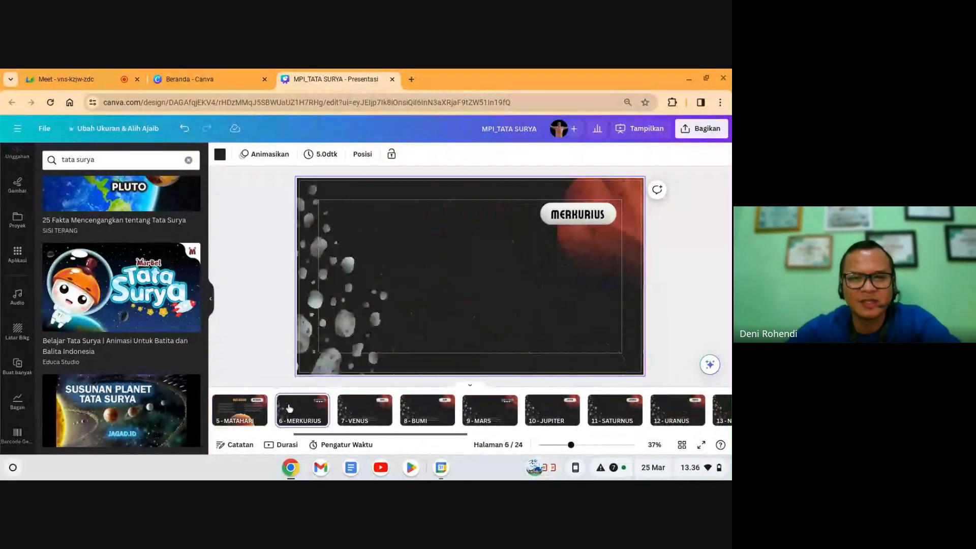
{"action": "key", "text": "ctrl+v"}
{"action": "left_click_drag", "start_coordinate": [500, 256], "coordinate": [501, 292]}
{"action": "left_click_drag", "start_coordinate": [621, 283], "coordinate": [502, 300]}
{"action": "left_click_drag", "start_coordinate": [503, 337], "coordinate": [540, 357]}
{"action": "left_click_drag", "start_coordinate": [478, 316], "coordinate": [552, 289]}
{"action": "left_click_drag", "start_coordinate": [612, 335], "coordinate": [621, 343]}
{"action": "left_click", "coordinate": [689, 324]}
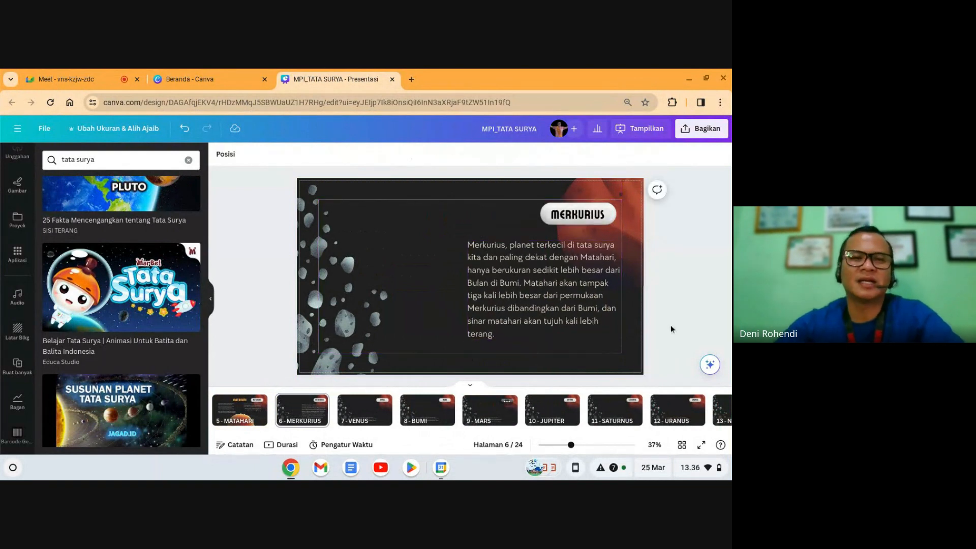
{"action": "left_click", "coordinate": [420, 295]}
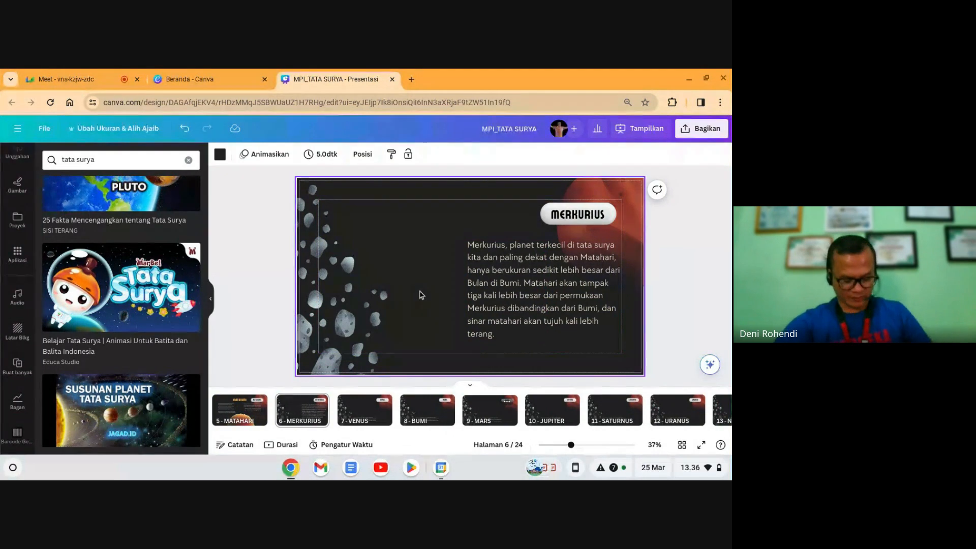
{"action": "scroll", "coordinate": [5, 216], "scroll_direction": "up", "scroll_amount": 3}
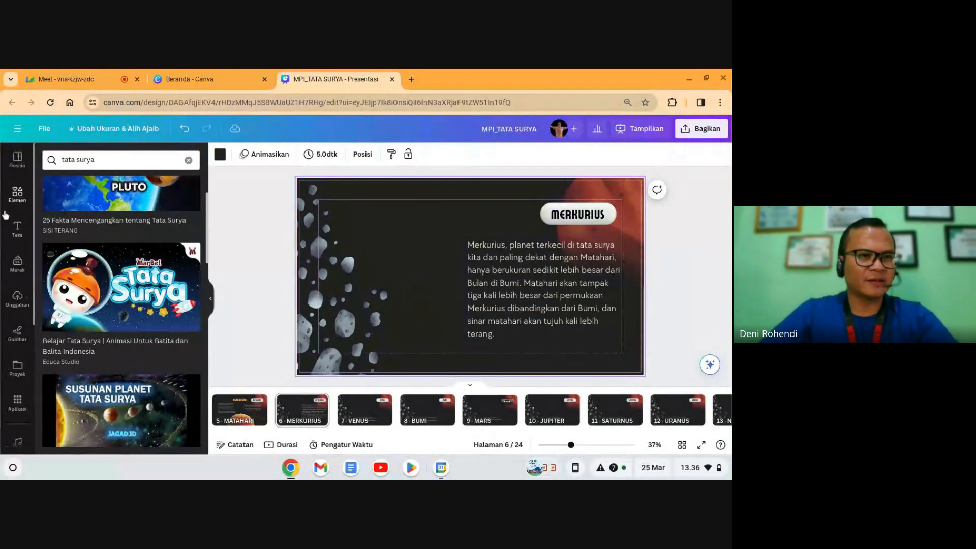
Step: Search elements for 'merkurius' and add the 28-second Merkurius video clip
{"action": "left_click", "coordinate": [17, 193]}
{"action": "left_click", "coordinate": [101, 159]}
{"action": "key", "text": "ctrl+a"}
{"action": "type", "text": "merkur"}
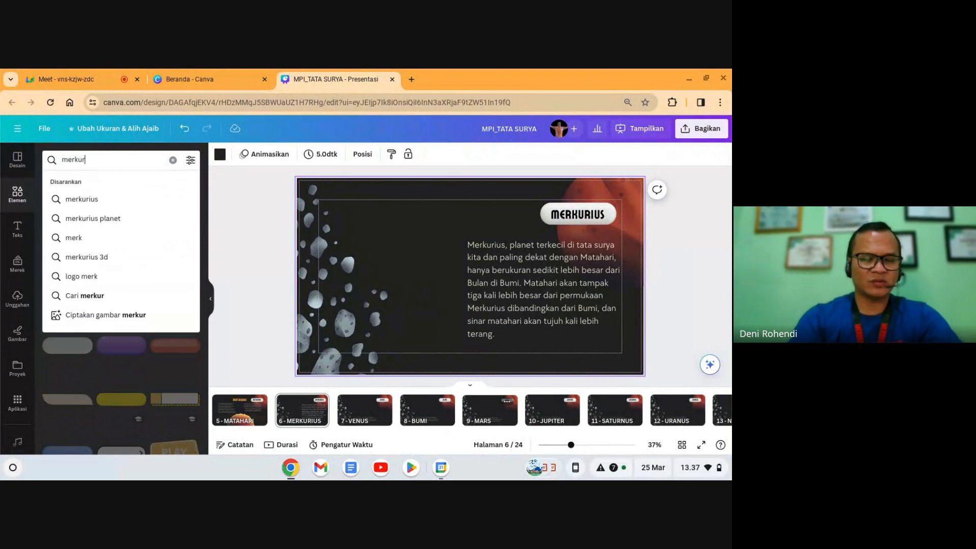
{"action": "type", "text": "ius"}
{"action": "key", "text": "Return"}
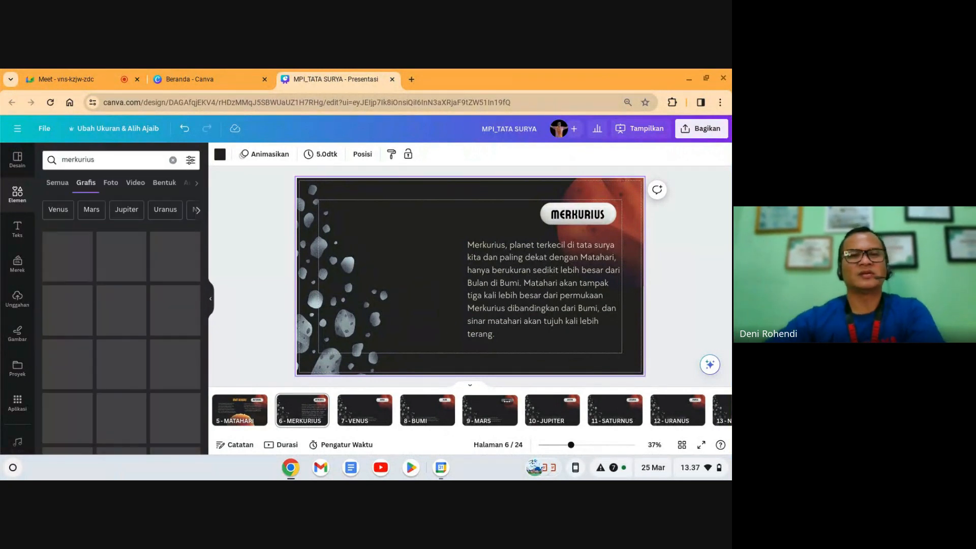
{"action": "left_click", "coordinate": [134, 188]}
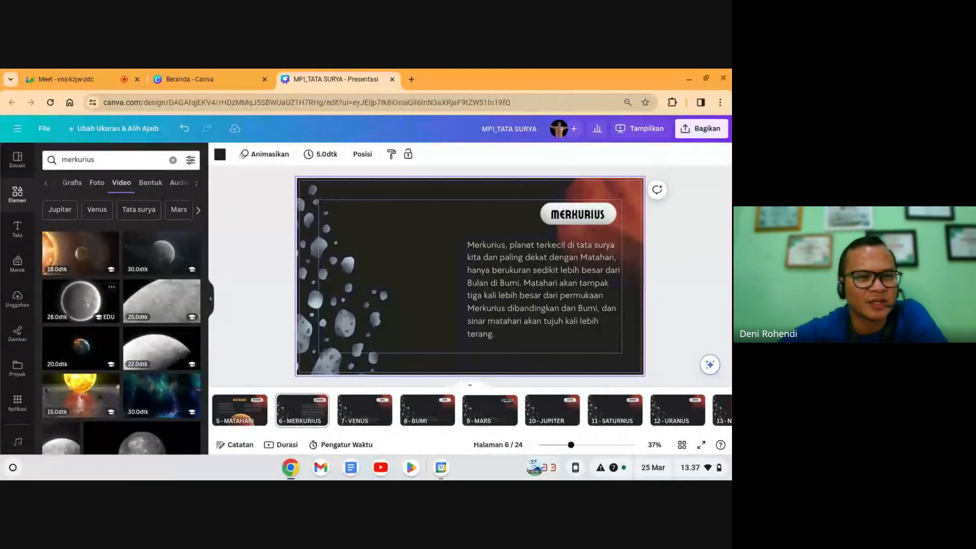
{"action": "left_click", "coordinate": [91, 305]}
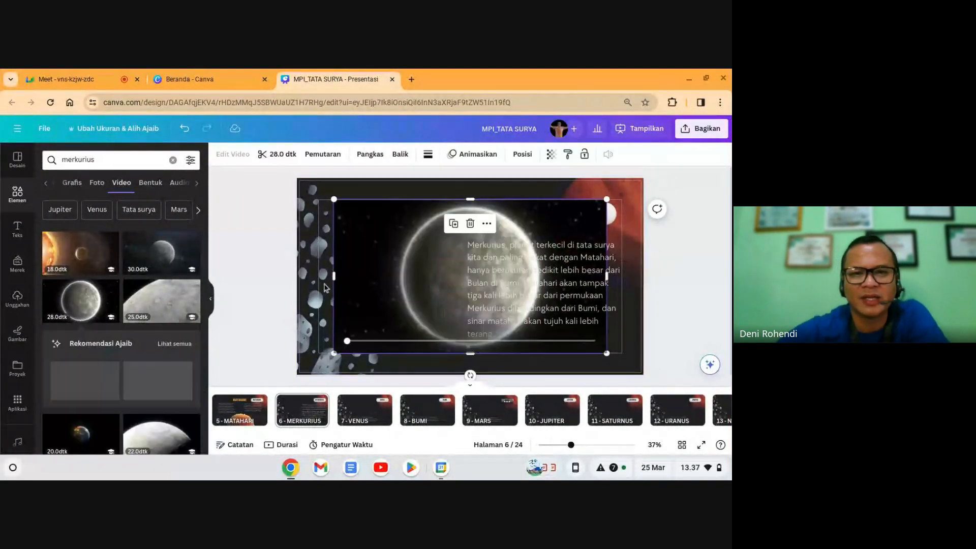
Step: Crop and shrink the video, placing it on the left beside the paragraph
{"action": "left_click_drag", "start_coordinate": [366, 275], "coordinate": [406, 275]}
{"action": "left_click_drag", "start_coordinate": [608, 279], "coordinate": [548, 279]}
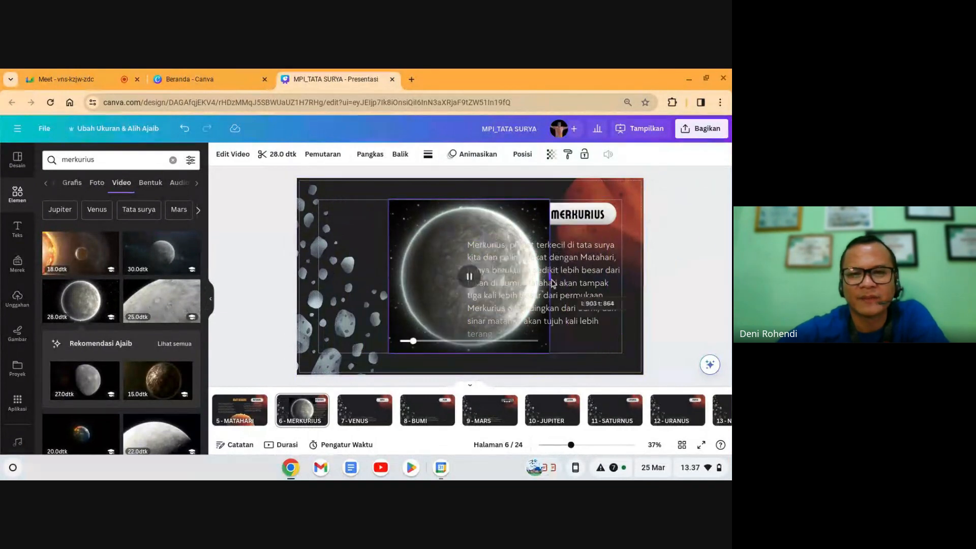
{"action": "left_click_drag", "start_coordinate": [468, 246], "coordinate": [348, 232]}
{"action": "left_click_drag", "start_coordinate": [412, 252], "coordinate": [380, 243]}
{"action": "left_click", "coordinate": [676, 266]}
Step: Trim the Merkurius clip down to about 5.4 seconds
{"action": "left_click", "coordinate": [416, 295]}
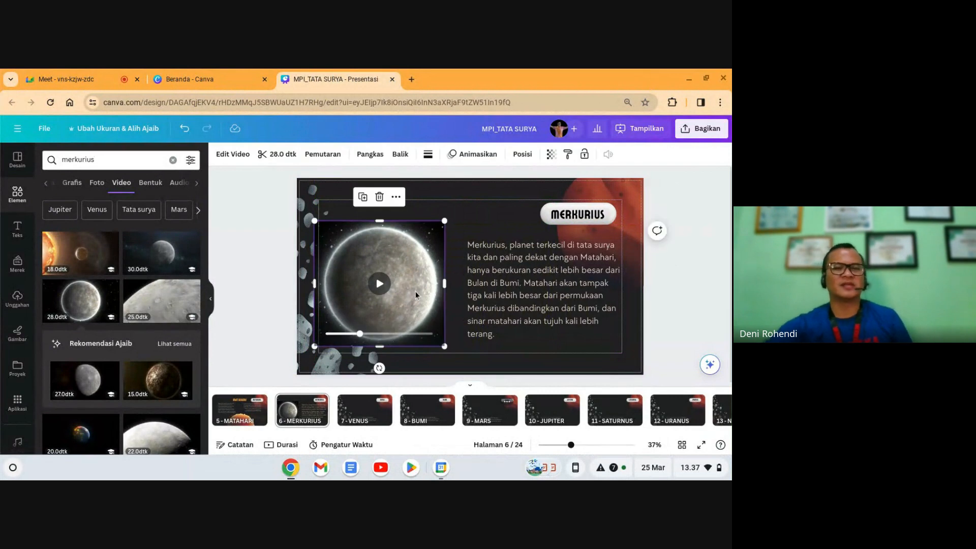
{"action": "left_click", "coordinate": [277, 154]}
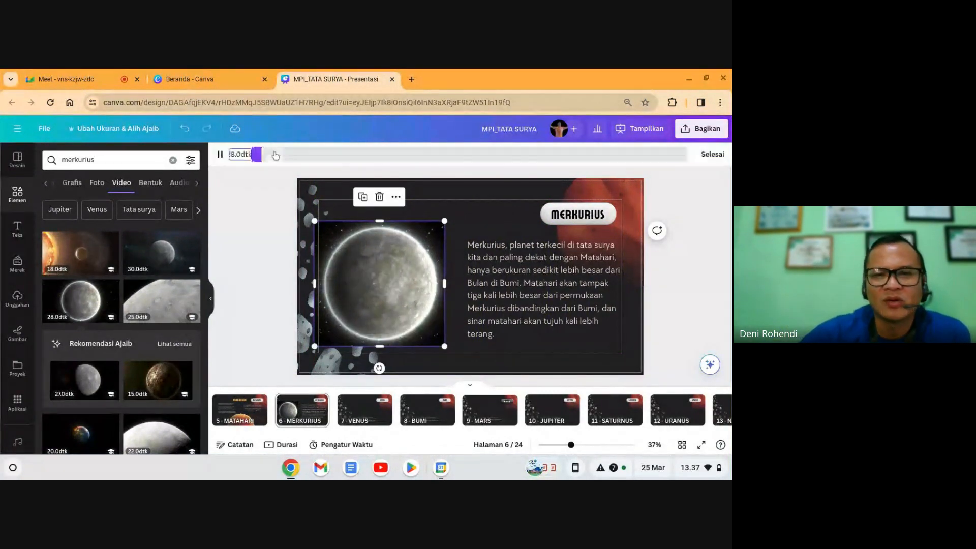
{"action": "left_click_drag", "start_coordinate": [257, 154], "coordinate": [322, 154]}
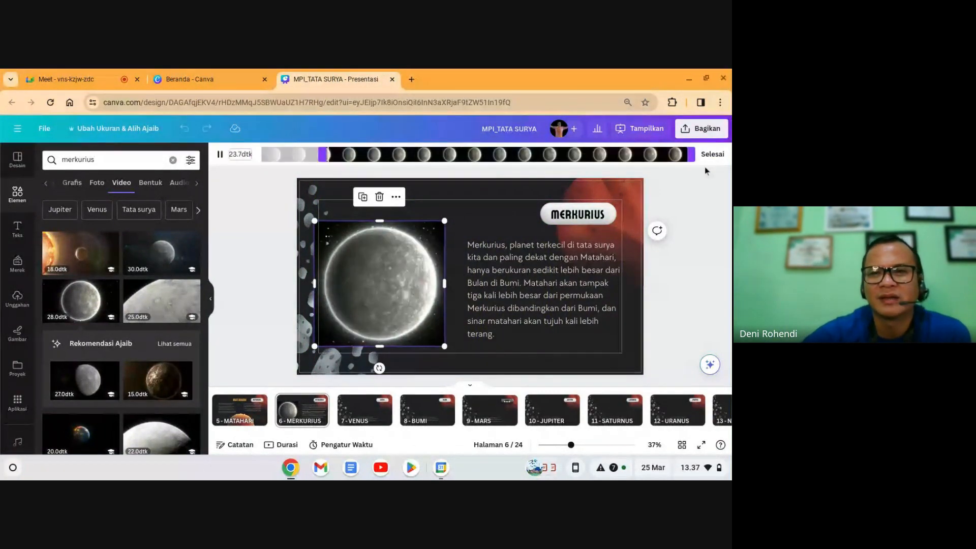
{"action": "left_click_drag", "start_coordinate": [693, 154], "coordinate": [416, 154]}
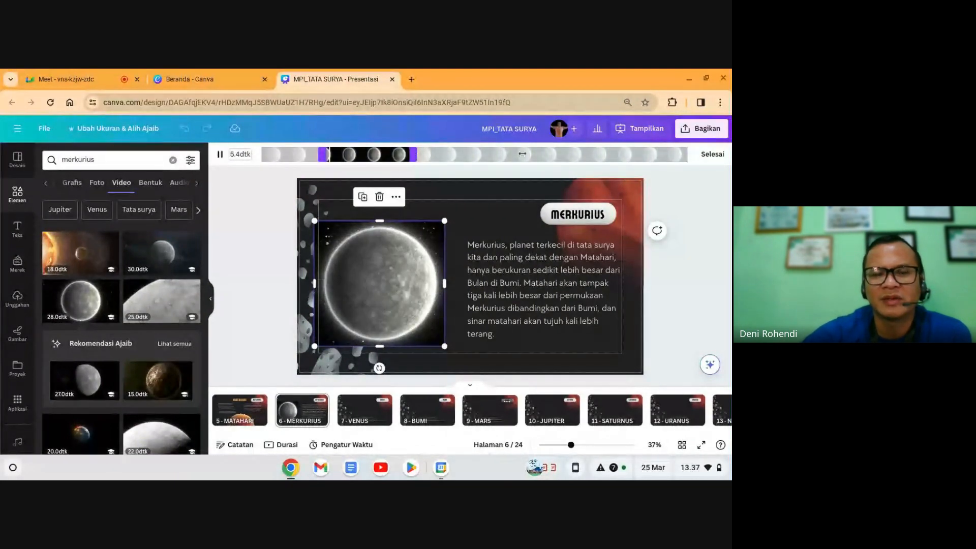
{"action": "left_click", "coordinate": [712, 154]}
{"action": "left_click", "coordinate": [709, 276]}
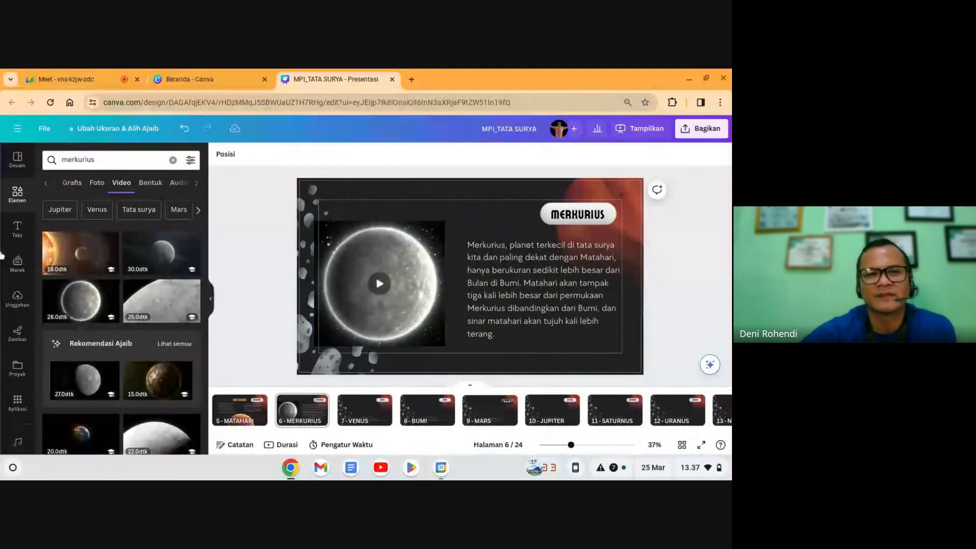
Step: Search elements for 'bungkai' and add the circle frame to the slide
{"action": "left_click", "coordinate": [27, 199]}
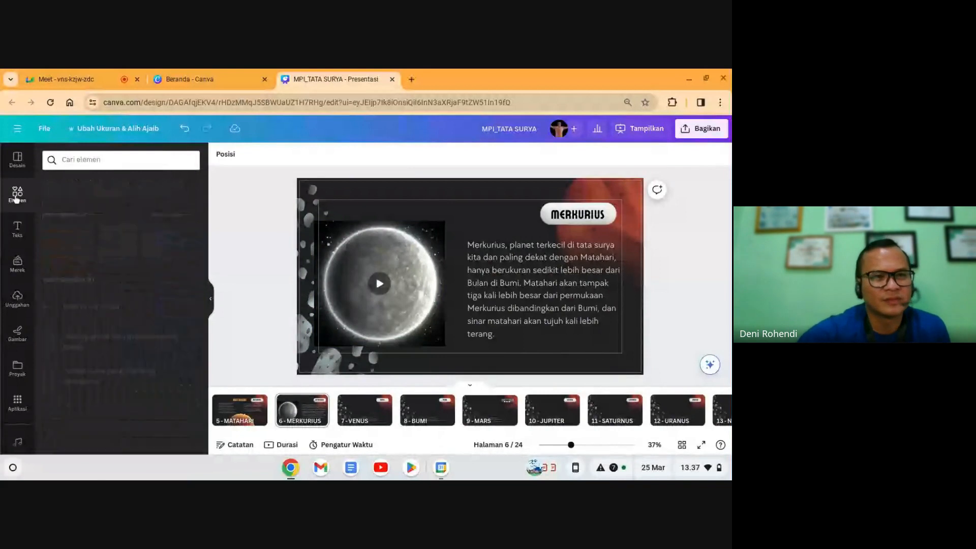
{"action": "left_click", "coordinate": [106, 161]}
{"action": "type", "text": "bungkai"}
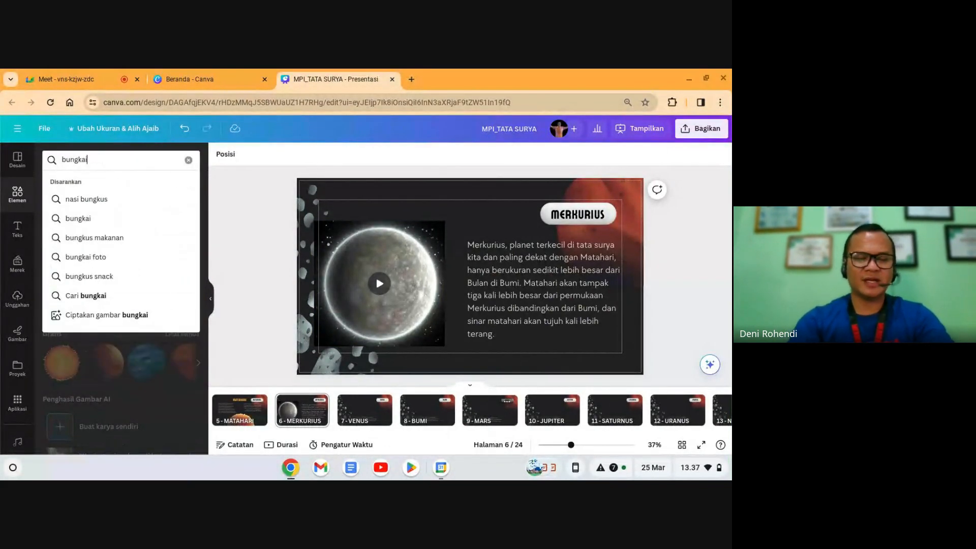
{"action": "key", "text": "Return"}
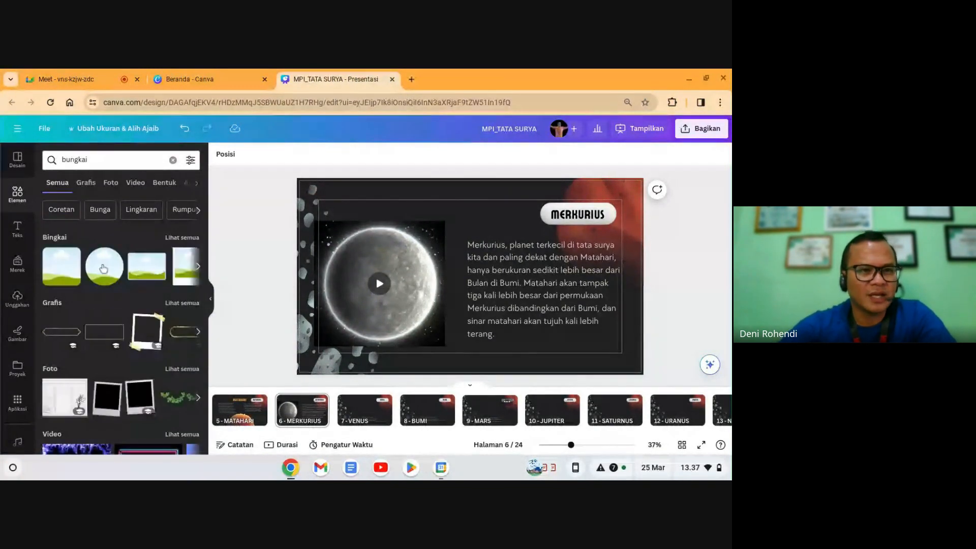
{"action": "left_click", "coordinate": [104, 272]}
Step: Put the Merkurius video into the circle frame, enlarge it and nudge it up-left
{"action": "left_click", "coordinate": [385, 264]}
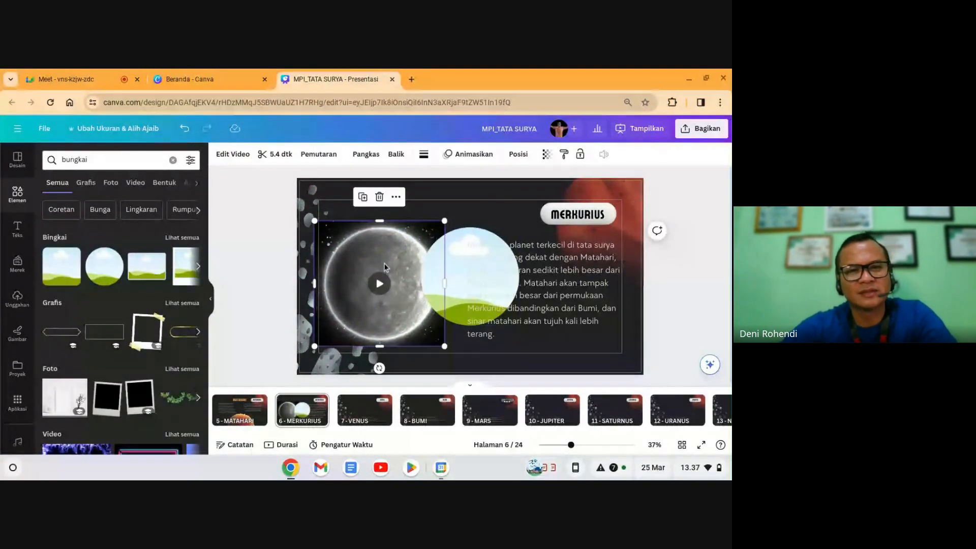
{"action": "left_click_drag", "start_coordinate": [382, 266], "coordinate": [394, 284]}
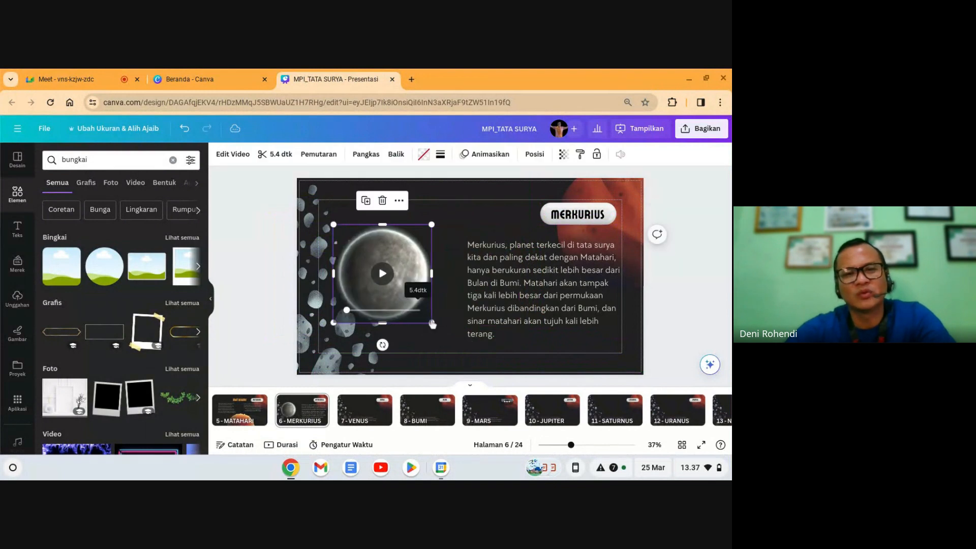
{"action": "left_click", "coordinate": [436, 327]}
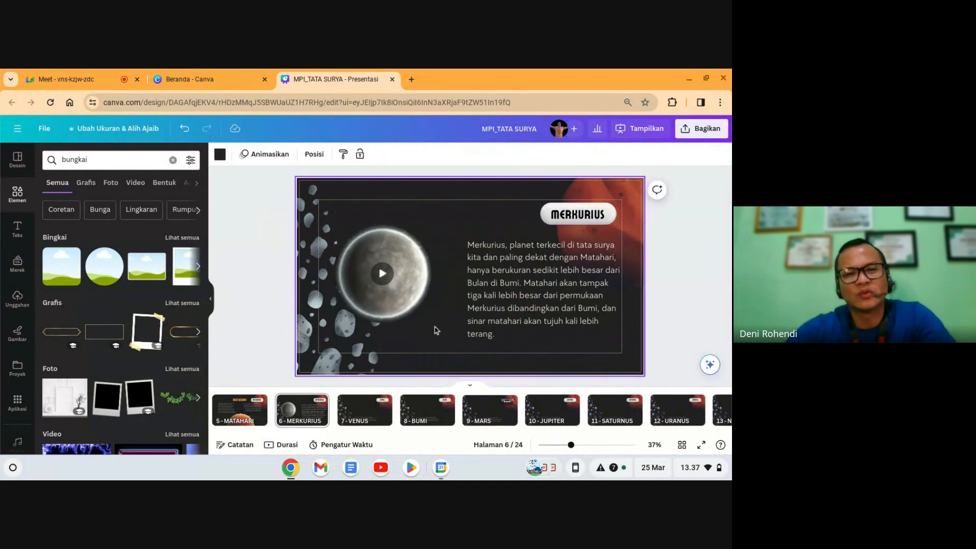
{"action": "left_click", "coordinate": [410, 275]}
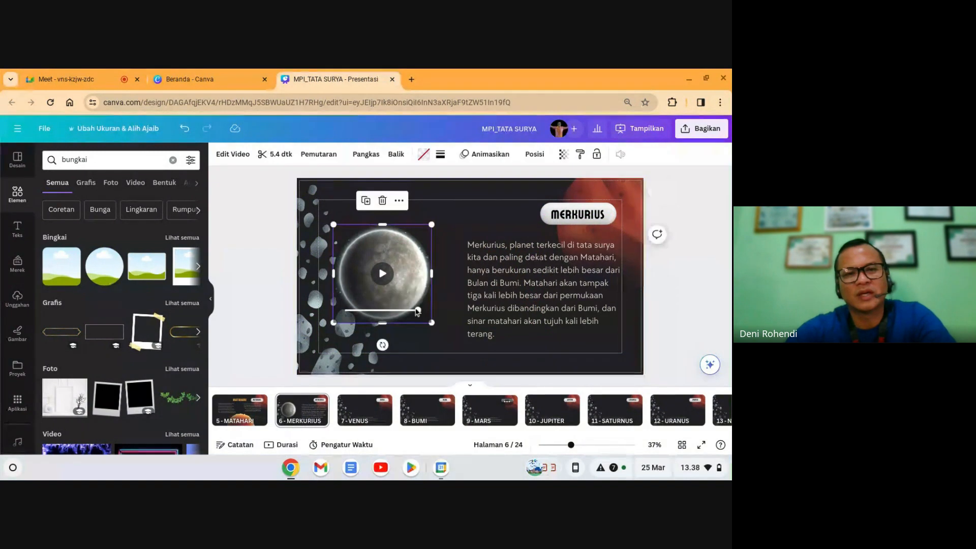
{"action": "left_click_drag", "start_coordinate": [431, 323], "coordinate": [463, 352]}
{"action": "left_click_drag", "start_coordinate": [442, 301], "coordinate": [429, 298]}
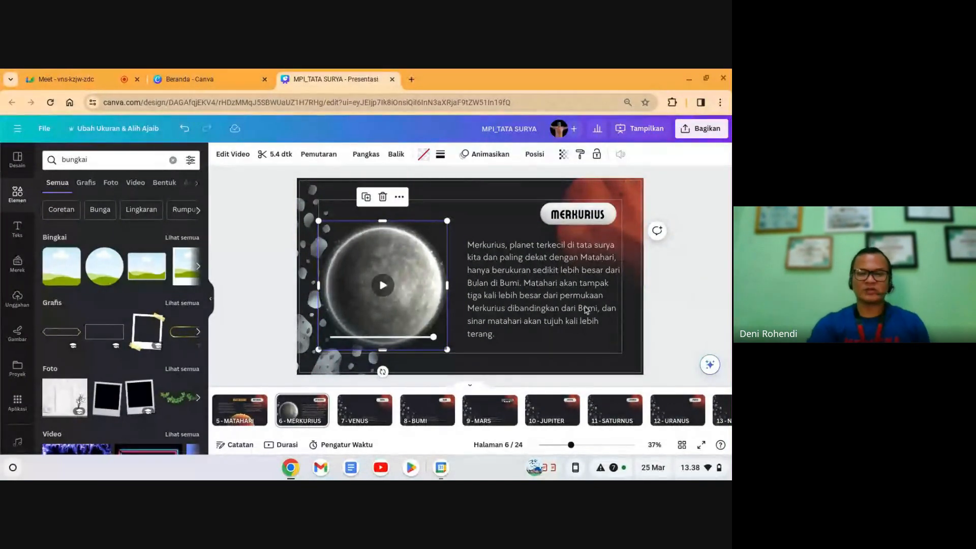
Step: Preview the Merkurius video, then browse ahead through the slides
{"action": "left_click", "coordinate": [392, 287]}
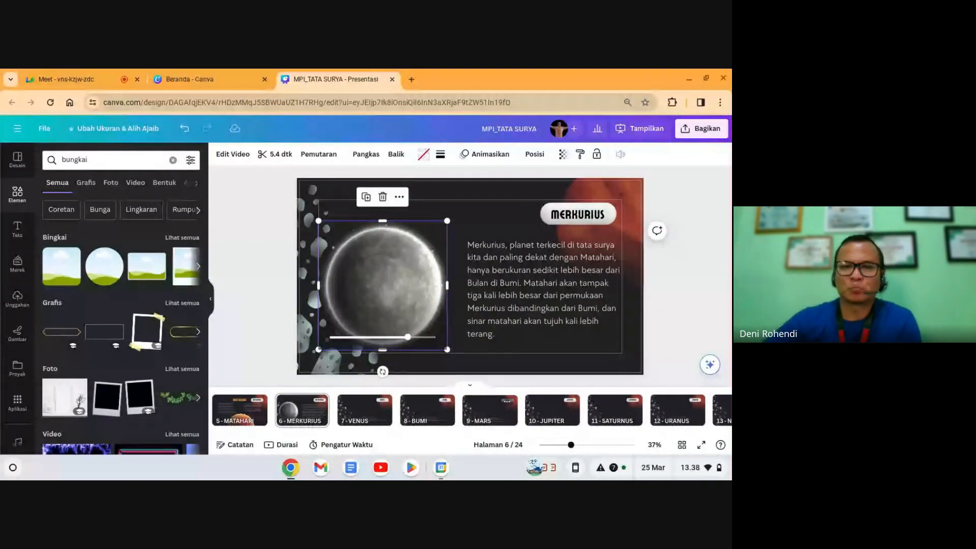
{"action": "left_click", "coordinate": [360, 406]}
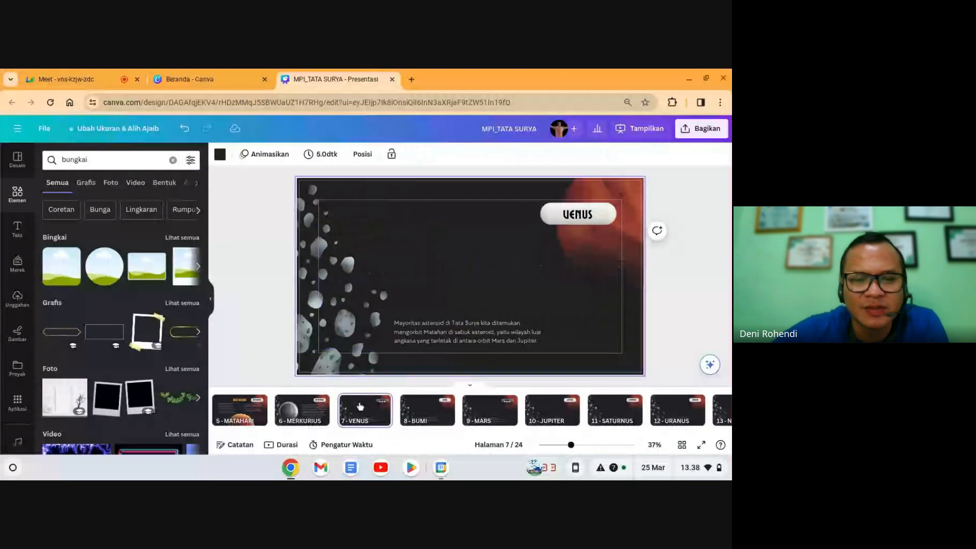
{"action": "left_click", "coordinate": [669, 409]}
Step: Cut the Venus paragraph from slide 19 and delete slide 19
{"action": "key", "text": "Right"}
{"action": "key", "text": "Right"}
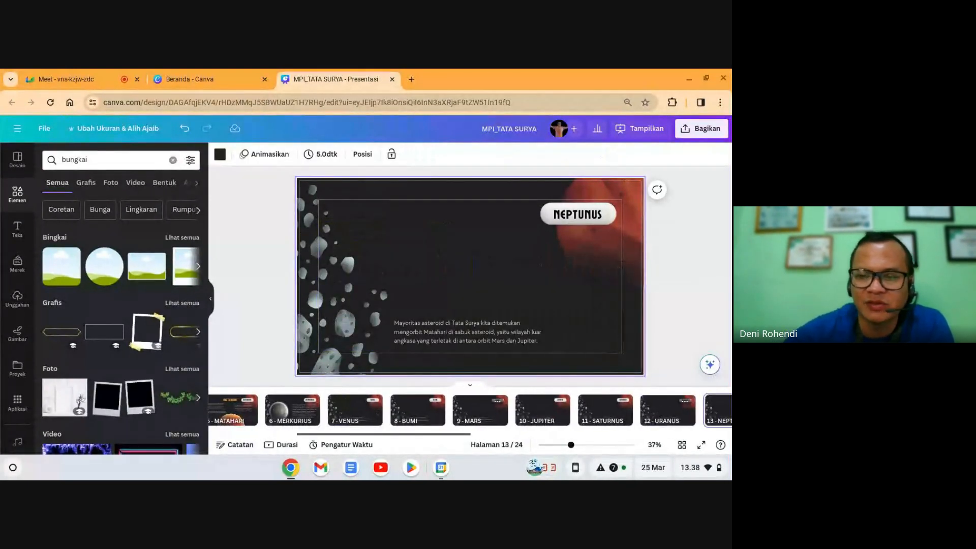
{"action": "key", "text": "Right"}
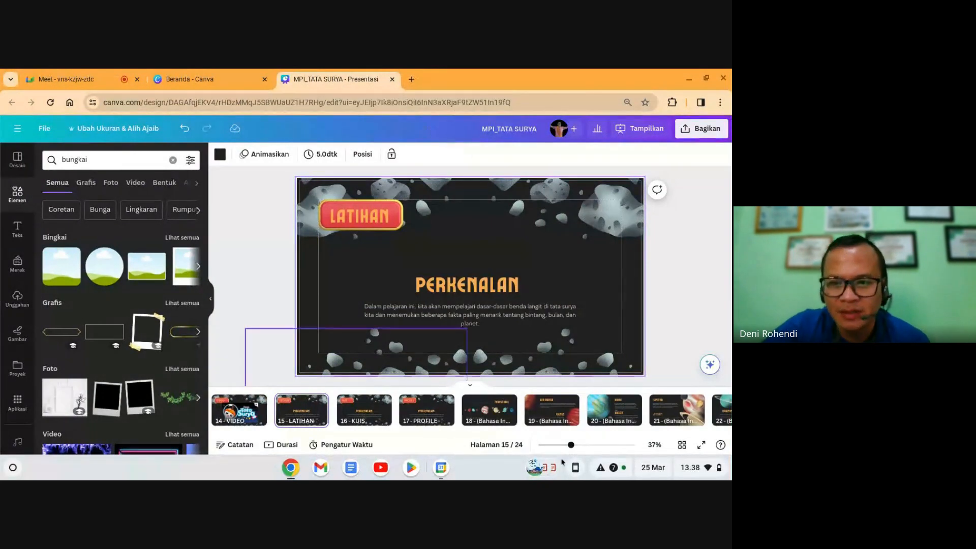
{"action": "left_click", "coordinate": [552, 410]}
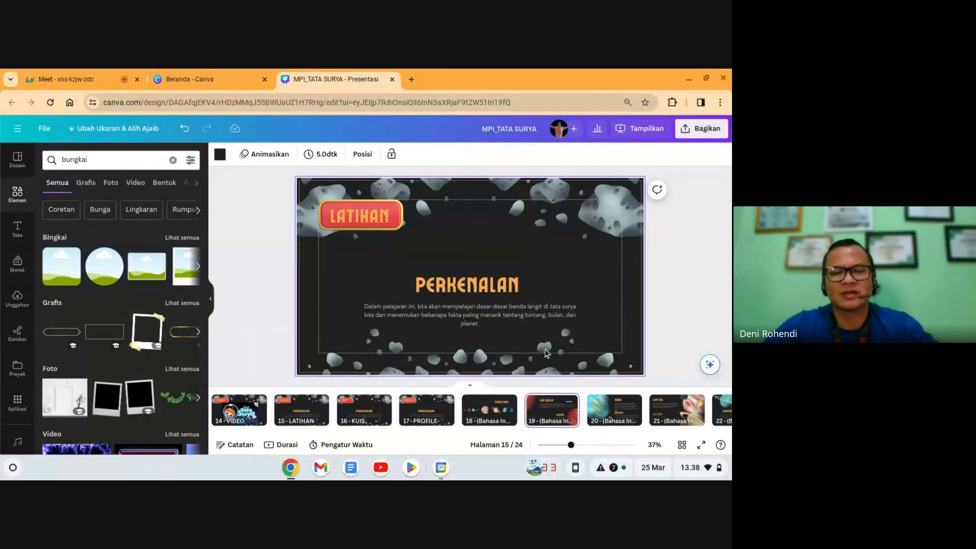
{"action": "left_click", "coordinate": [500, 338]}
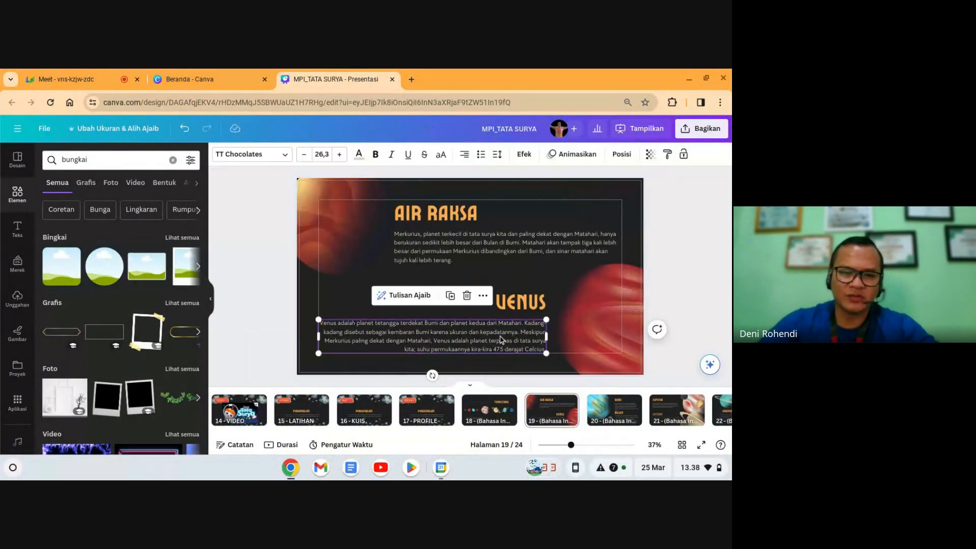
{"action": "key", "text": "Delete"}
{"action": "left_click", "coordinate": [537, 403]}
{"action": "key", "text": "Delete"}
Step: On the Venus slide, replace the asteroid text with the Venus paragraph
{"action": "left_click", "coordinate": [364, 410]}
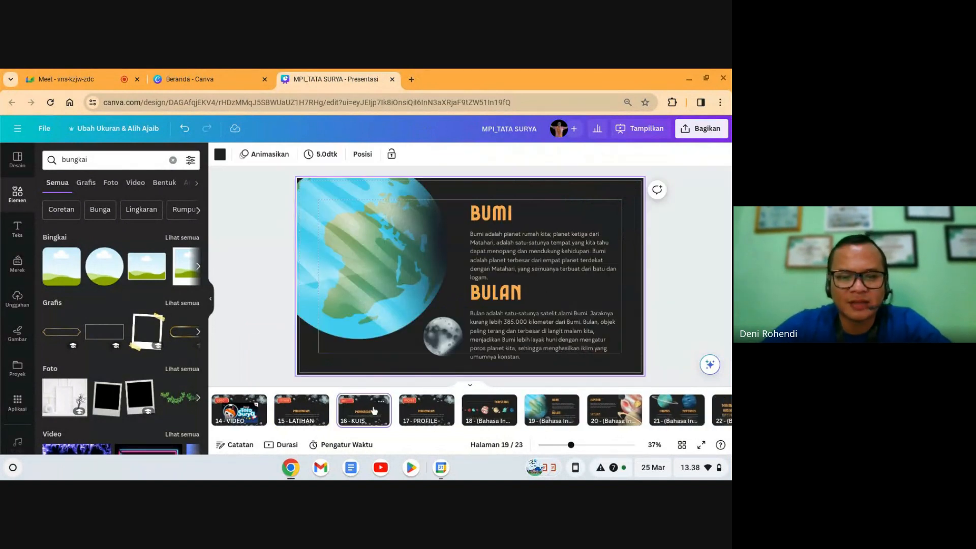
{"action": "left_click", "coordinate": [239, 409]}
{"action": "key", "text": "Left"}
{"action": "key", "text": "Left"}
{"action": "key", "text": "Left"}
{"action": "key", "text": "Left"}
{"action": "key", "text": "Left"}
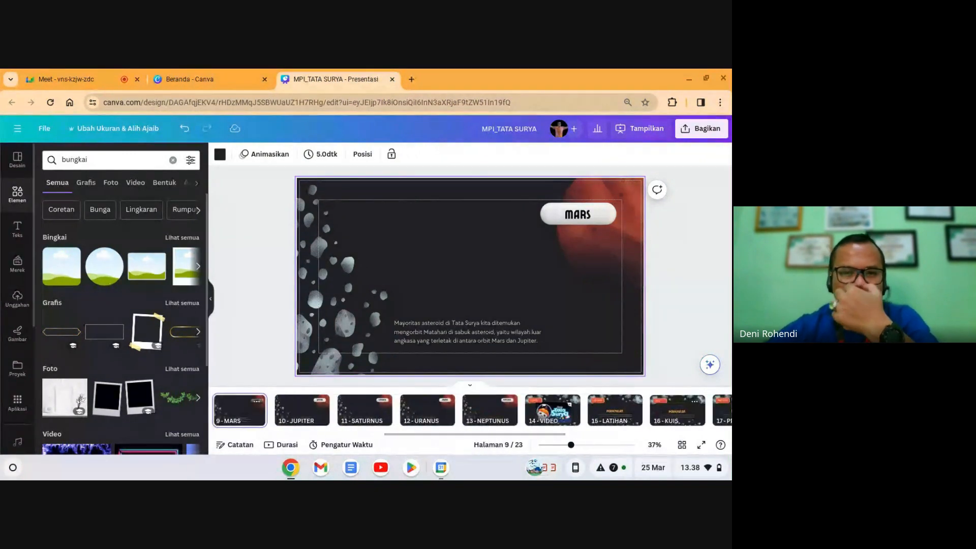
{"action": "key", "text": "Left"}
{"action": "key", "text": "Left"}
{"action": "key", "text": "Left"}
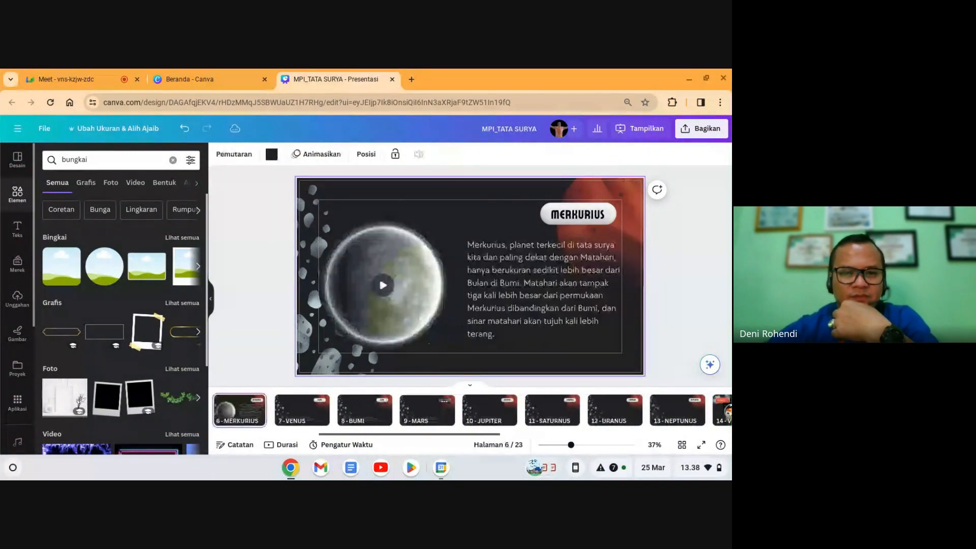
{"action": "key", "text": "Right"}
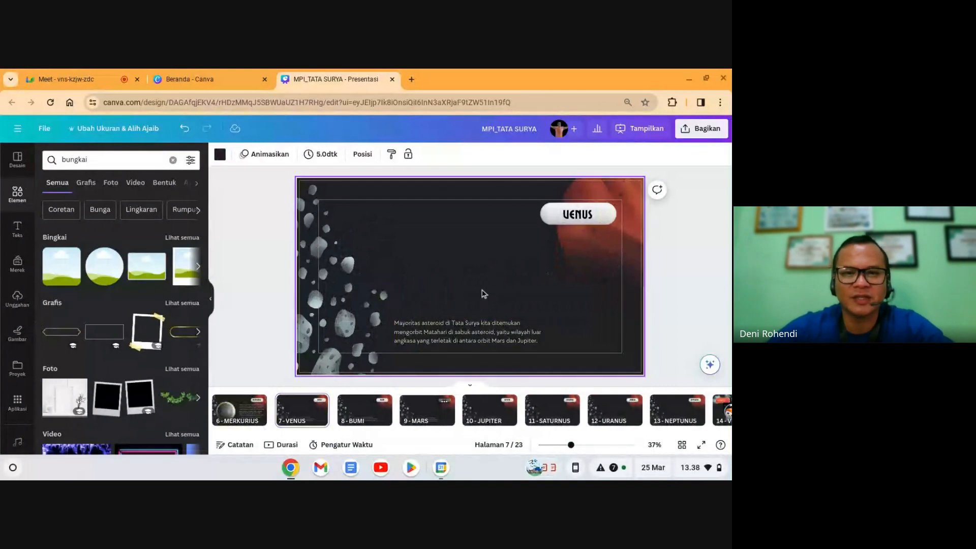
{"action": "left_click", "coordinate": [480, 331]}
{"action": "key", "text": "Delete"}
{"action": "key", "text": "ctrl+z"}
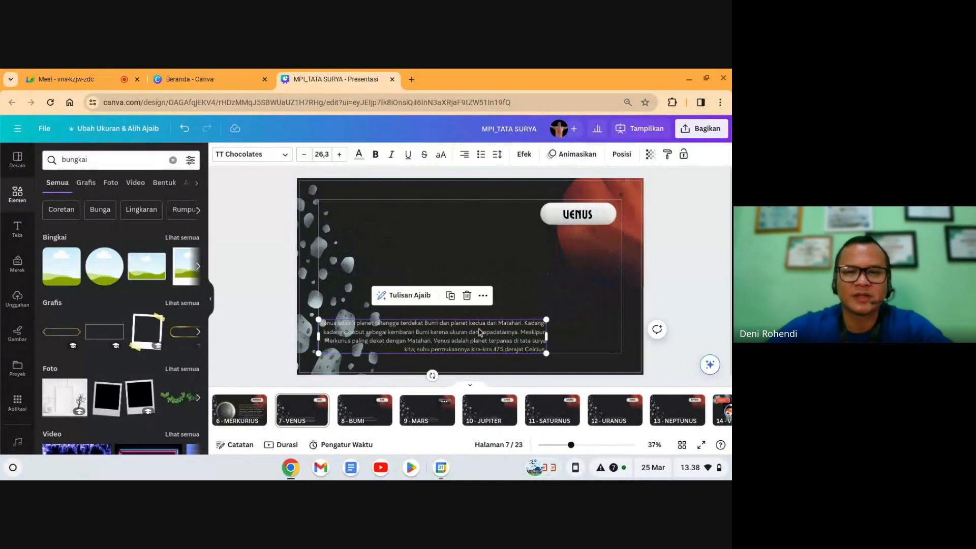
Step: Move the Venus paragraph up and right and enlarge it to 31.8
{"action": "left_click_drag", "start_coordinate": [508, 338], "coordinate": [577, 275]}
{"action": "left_click", "coordinate": [508, 293]}
{"action": "left_click_drag", "start_coordinate": [606, 320], "coordinate": [631, 333]}
{"action": "left_click", "coordinate": [714, 324]}
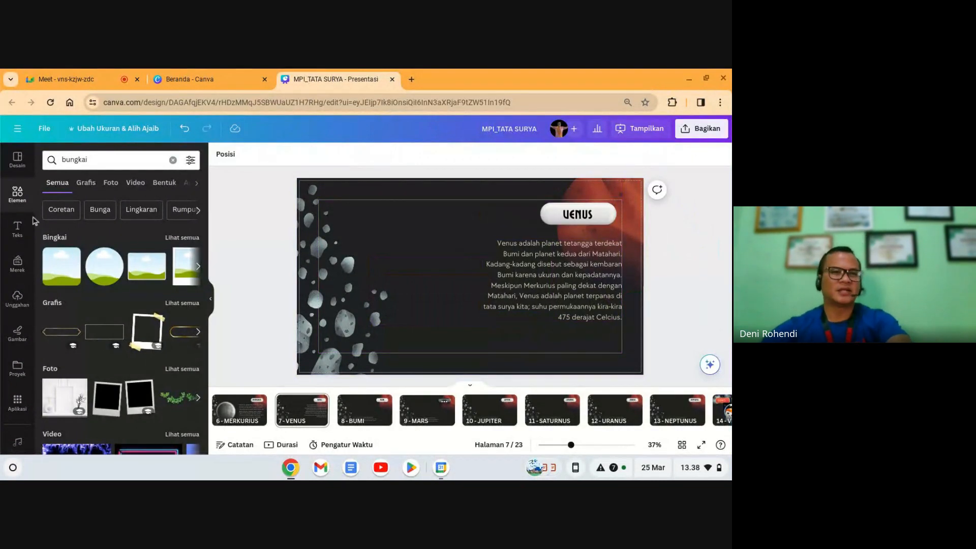
Step: Search elements for 'venus' and add the red Venus photo
{"action": "left_click", "coordinate": [22, 199]}
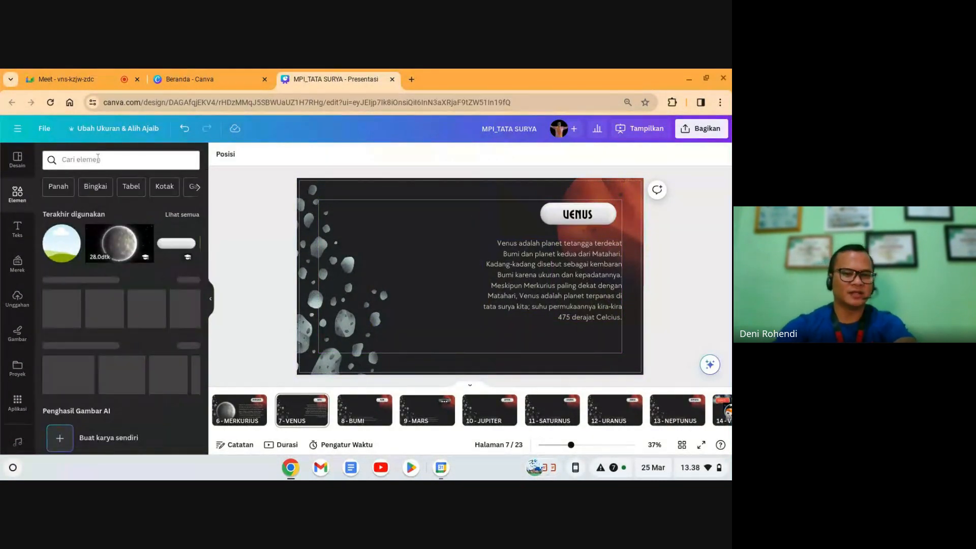
{"action": "left_click", "coordinate": [98, 160]}
{"action": "type", "text": "venus"}
{"action": "key", "text": "Return"}
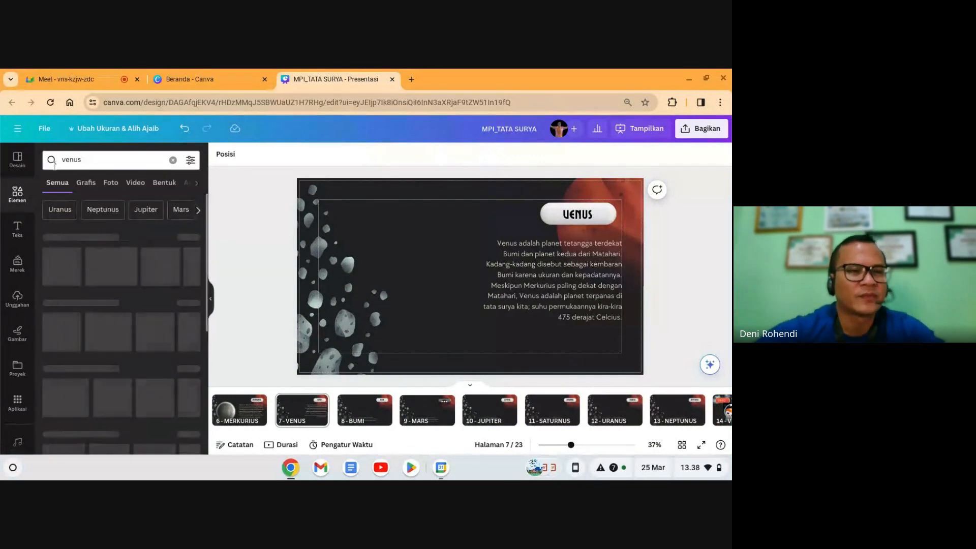
{"action": "left_click", "coordinate": [111, 183]}
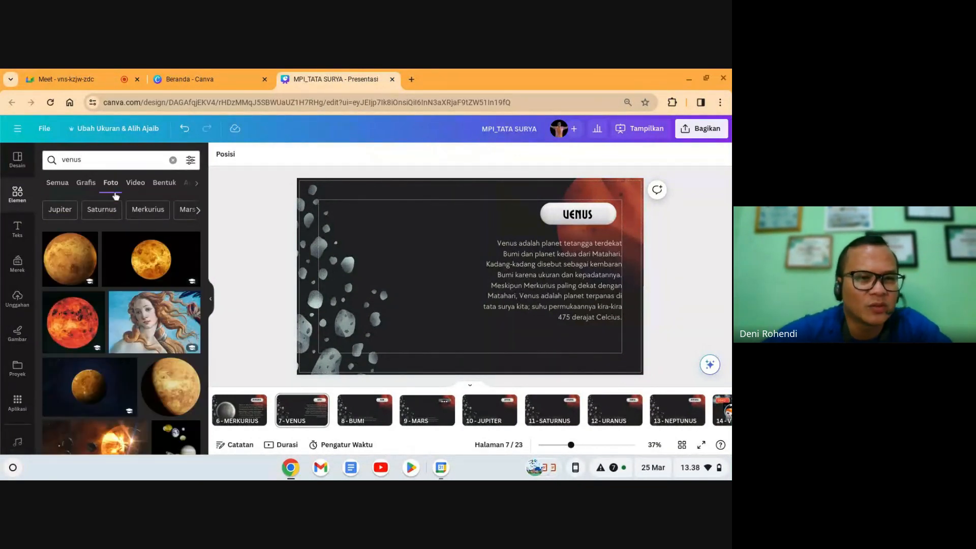
{"action": "left_click", "coordinate": [84, 325]}
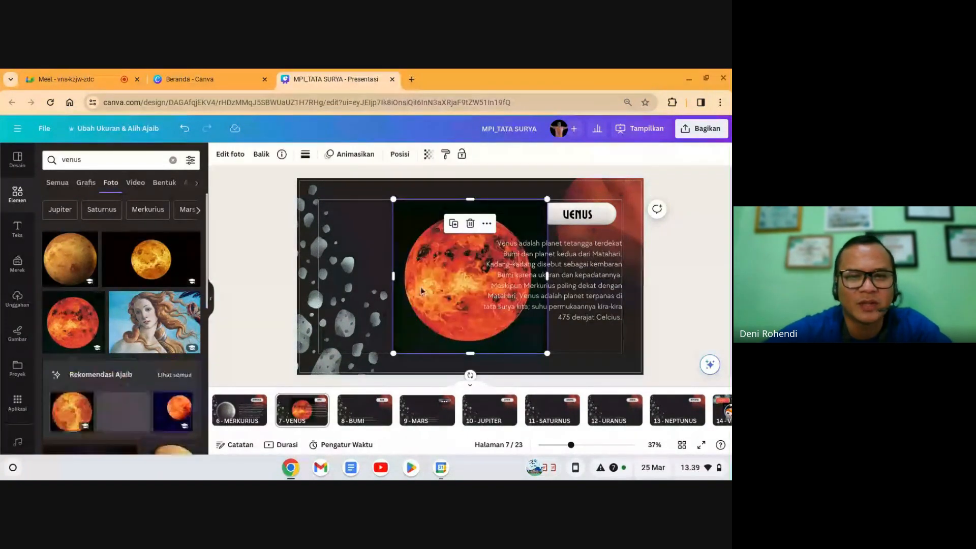
Step: Search for 'bingkai' and place a circle frame left of the Venus description
{"action": "left_click", "coordinate": [87, 161]}
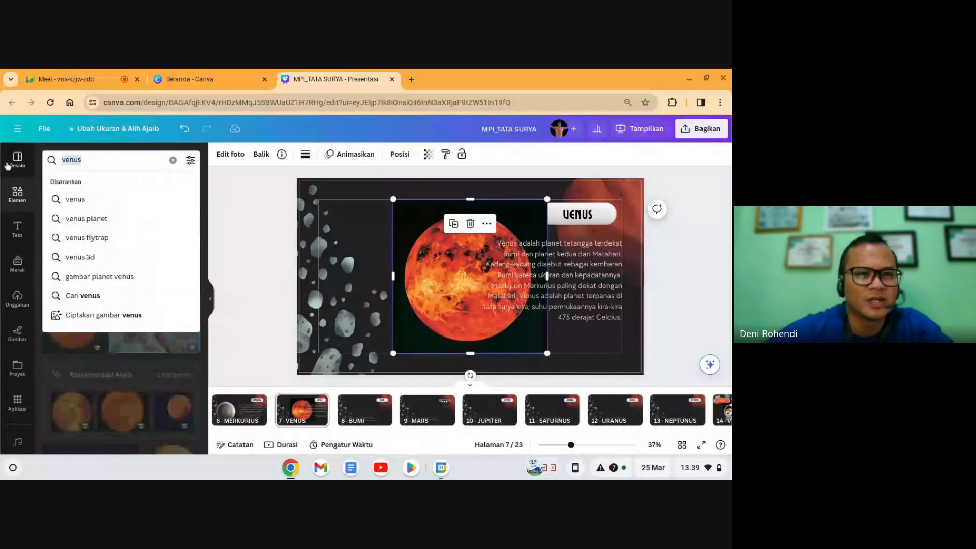
{"action": "type", "text": "b"}
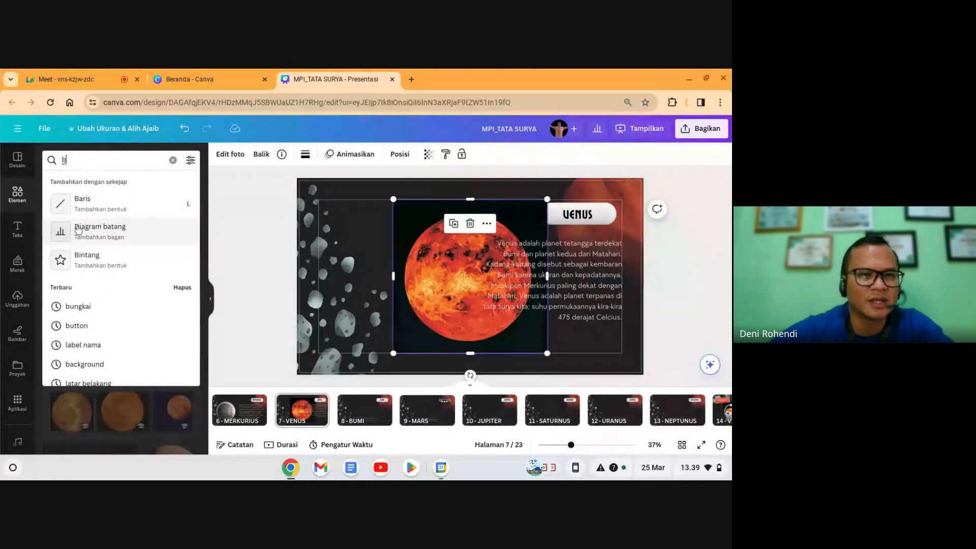
{"action": "left_click", "coordinate": [77, 306]}
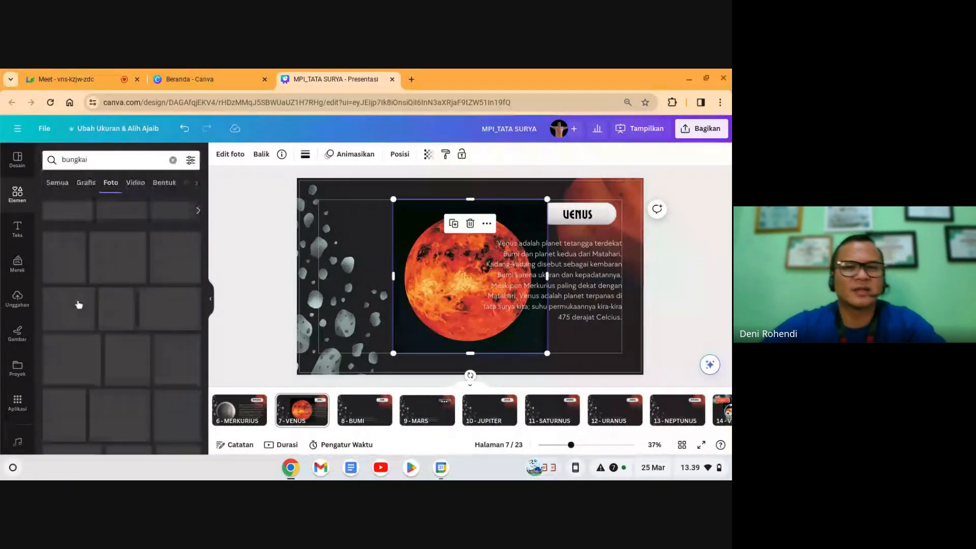
{"action": "left_click", "coordinate": [82, 182]}
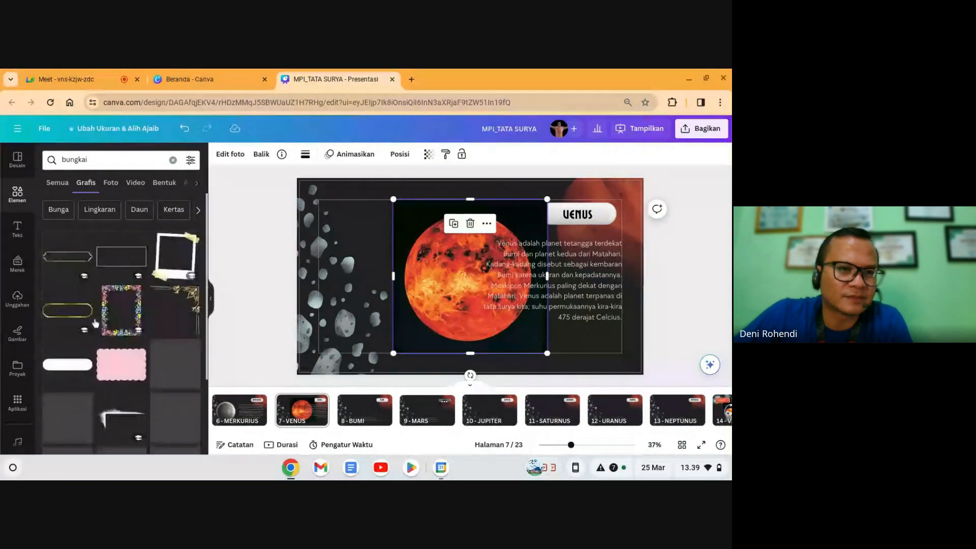
{"action": "left_click", "coordinate": [70, 161]}
{"action": "key", "text": "BackSpace"}
{"action": "type", "text": "i"}
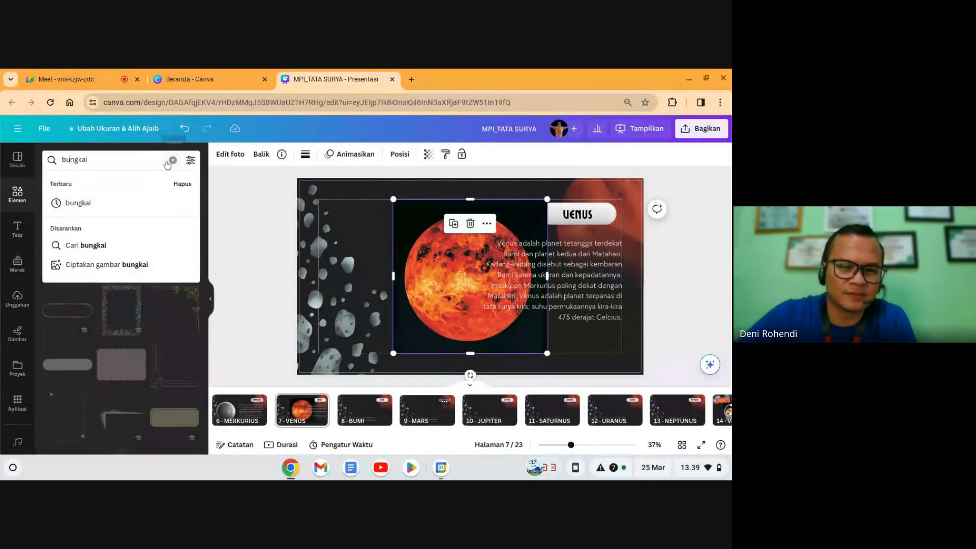
{"action": "key", "text": "Return"}
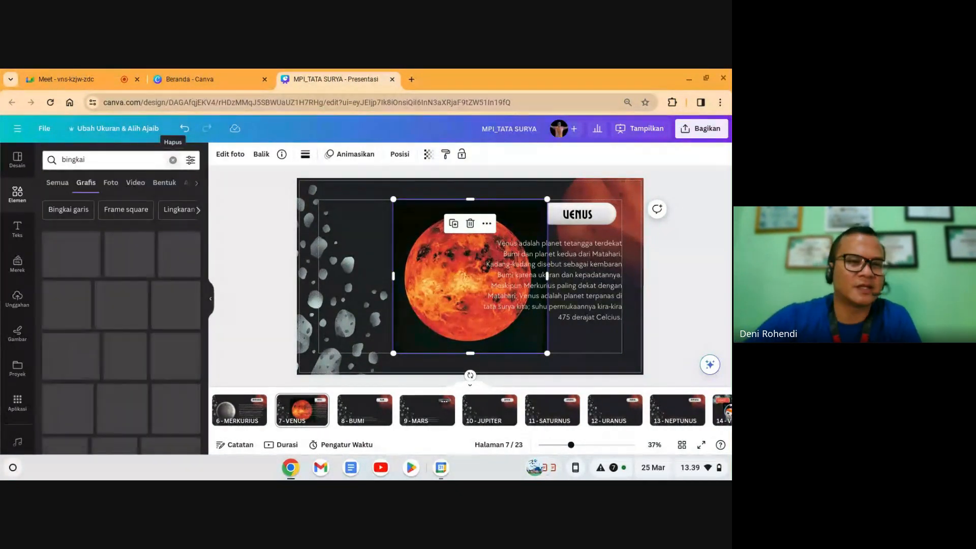
{"action": "left_click", "coordinate": [63, 186]}
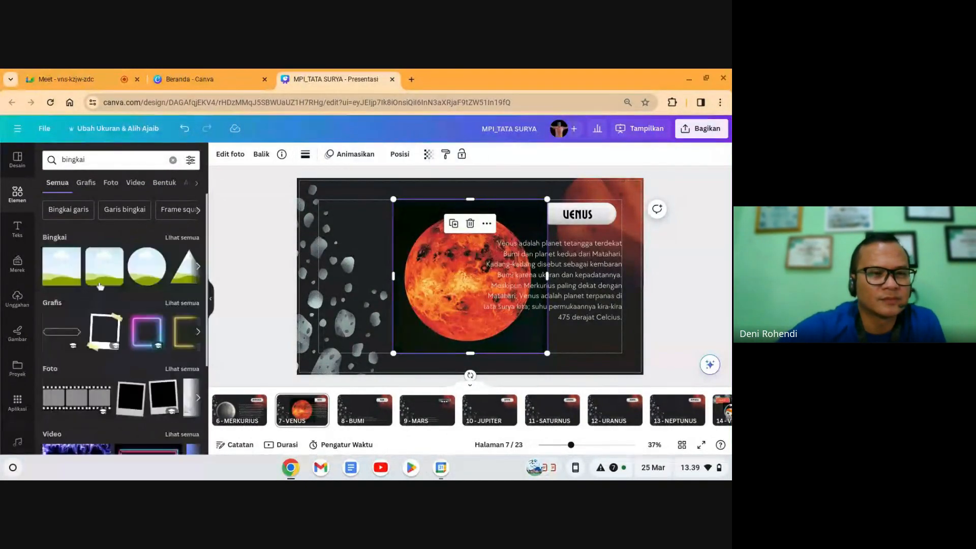
{"action": "left_click_drag", "start_coordinate": [147, 267], "coordinate": [420, 283]}
Step: Drop the Venus photo into the circle frame, enlarge it and nudge it left
{"action": "left_click", "coordinate": [501, 322]}
{"action": "left_click", "coordinate": [470, 330]}
{"action": "left_click_drag", "start_coordinate": [470, 331], "coordinate": [394, 289]}
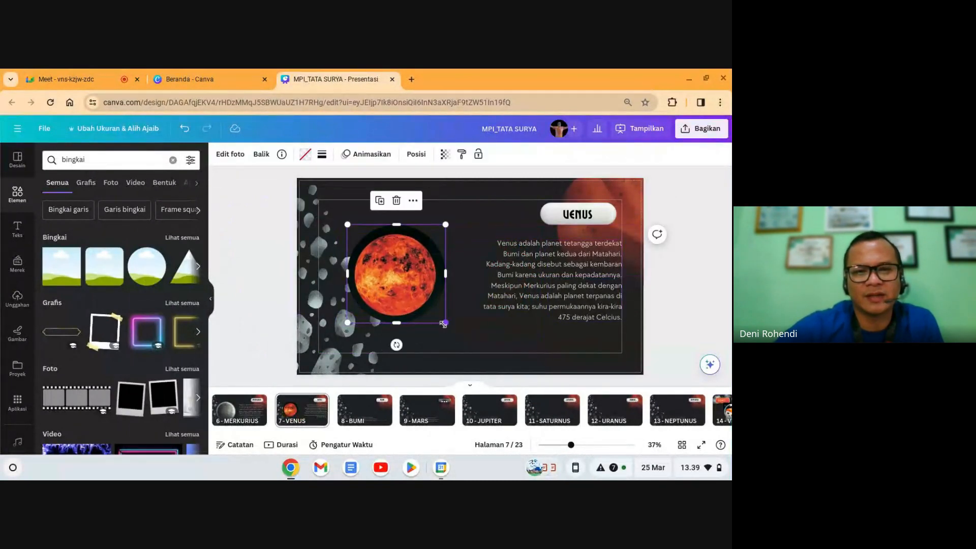
{"action": "left_click_drag", "start_coordinate": [444, 324], "coordinate": [462, 342]}
{"action": "left_click_drag", "start_coordinate": [406, 285], "coordinate": [395, 285]}
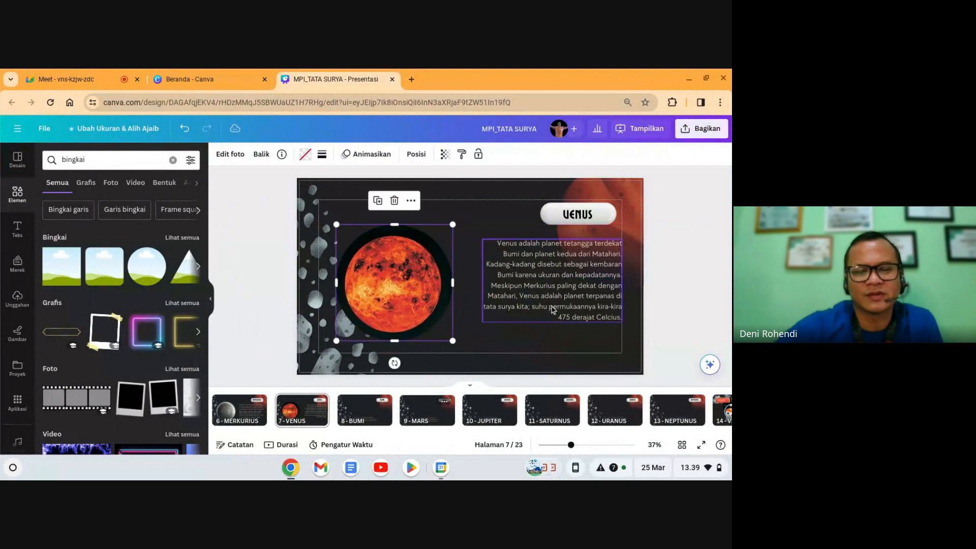
{"action": "left_click", "coordinate": [553, 311]}
{"action": "left_click", "coordinate": [669, 302]}
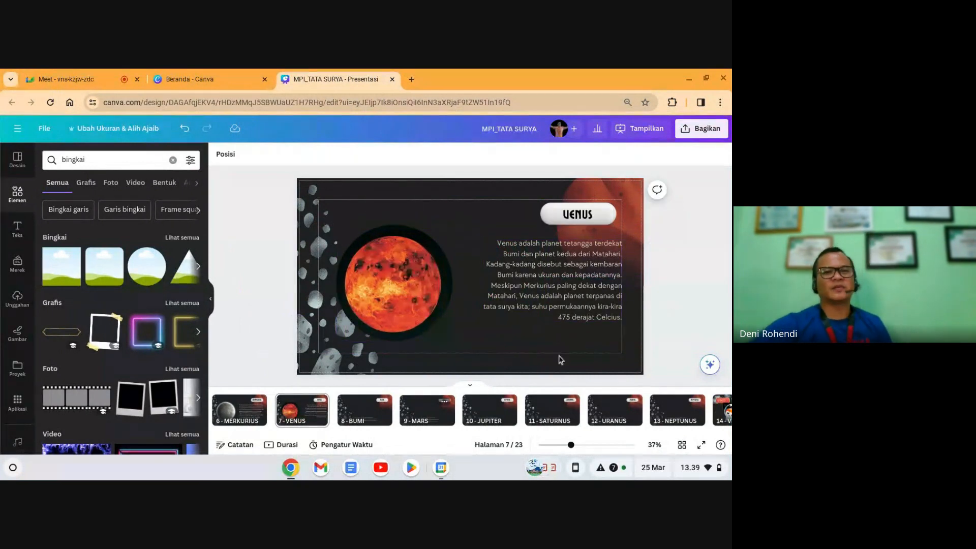
Step: Delete the asteroid paragraph on the BUMI slide
{"action": "left_click", "coordinate": [368, 413]}
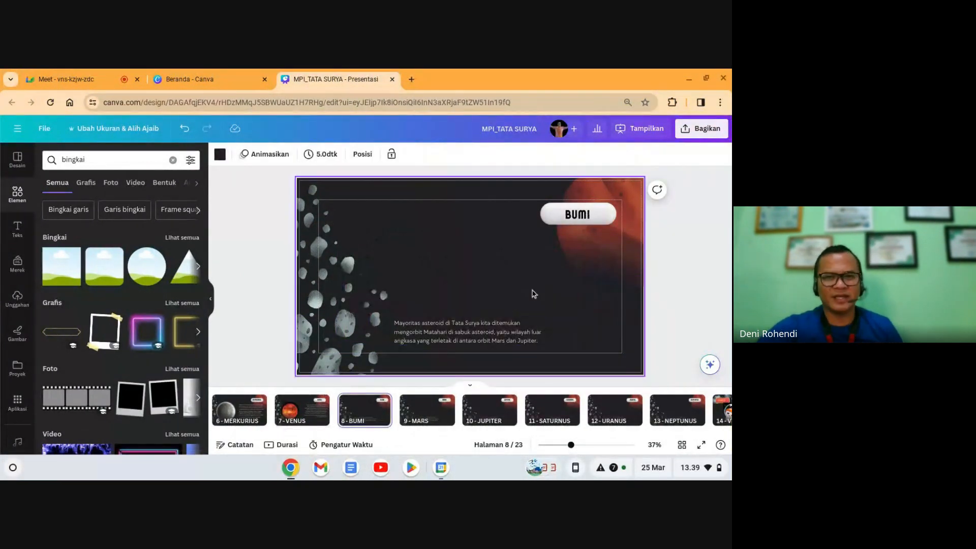
{"action": "left_click", "coordinate": [506, 346]}
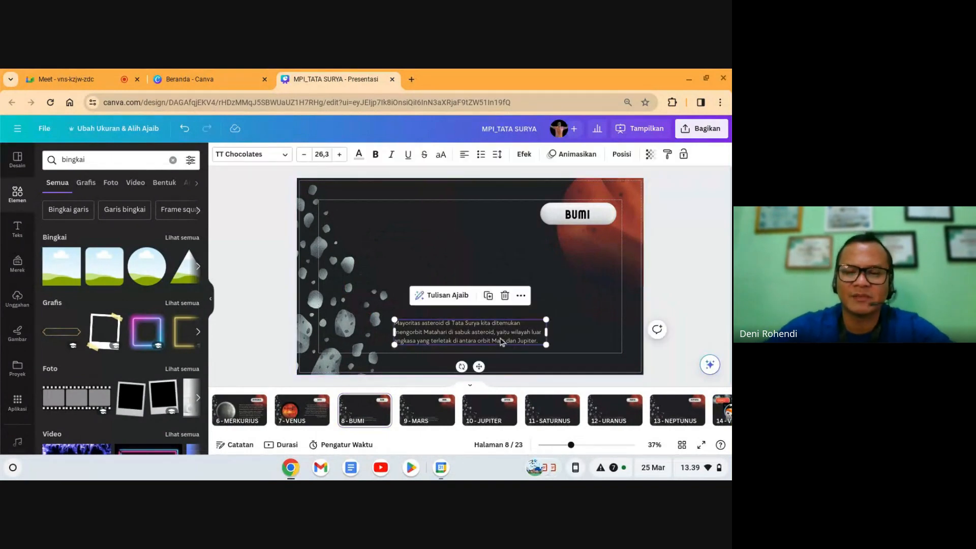
{"action": "key", "text": "Delete"}
Step: Add a cartoon 'bumi' globe graphic, enlarge it and move it to the left
{"action": "double_click", "coordinate": [74, 160]}
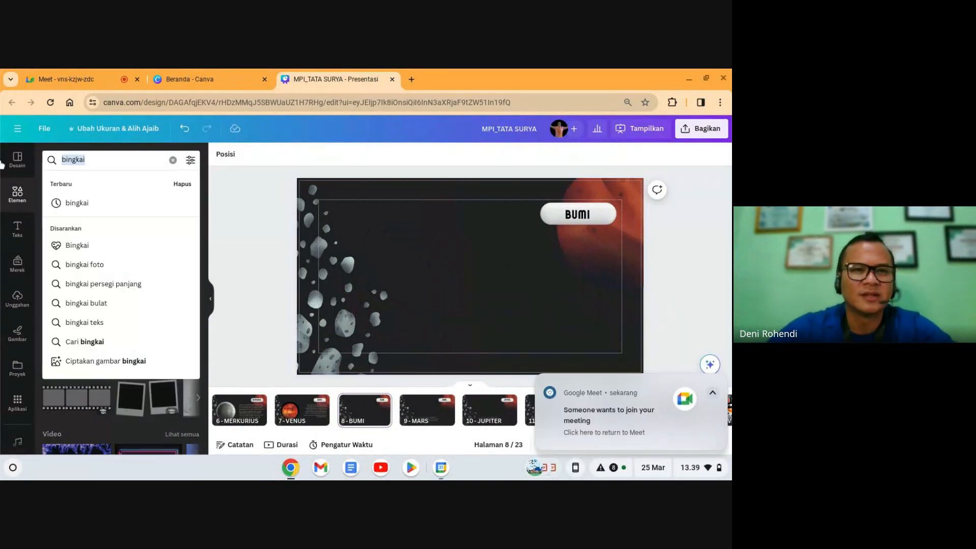
{"action": "type", "text": "bumi"}
{"action": "key", "text": "Return"}
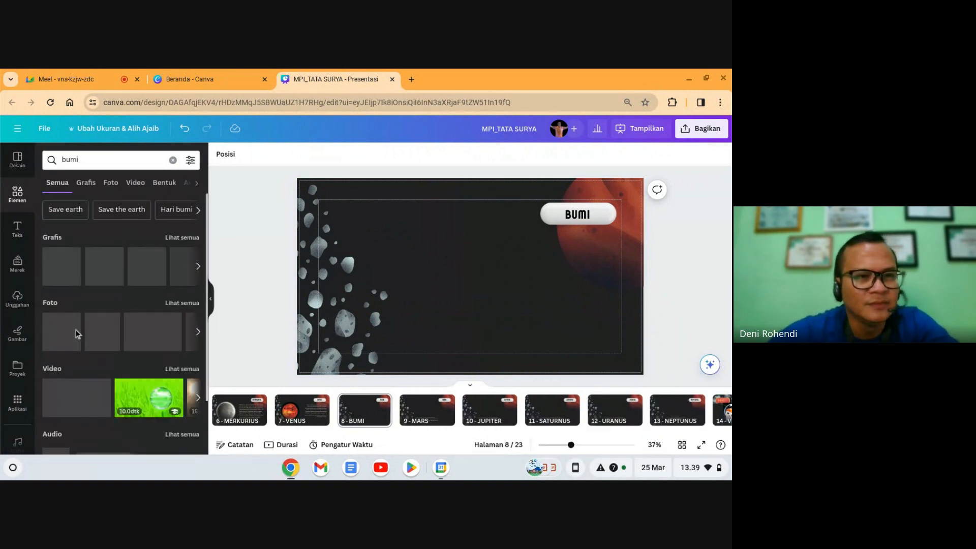
{"action": "left_click", "coordinate": [62, 267]}
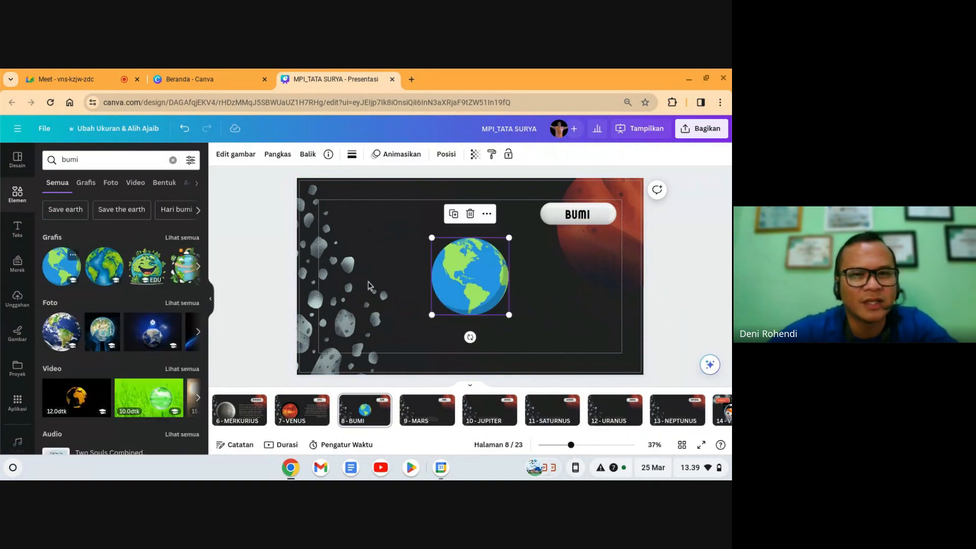
{"action": "left_click_drag", "start_coordinate": [436, 241], "coordinate": [411, 217]}
{"action": "left_click_drag", "start_coordinate": [461, 270], "coordinate": [373, 287]}
{"action": "left_click", "coordinate": [484, 290]}
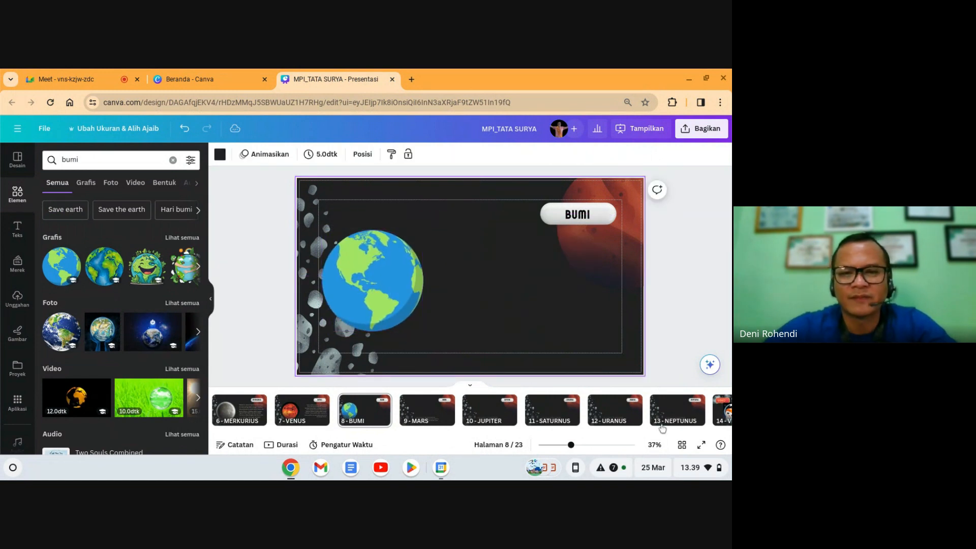
Step: On slide 19, select all the earth, moon and BUMI/BULAN elements
{"action": "left_click", "coordinate": [677, 413]}
{"action": "key", "text": "Right"}
{"action": "key", "text": "Right"}
{"action": "key", "text": "Right"}
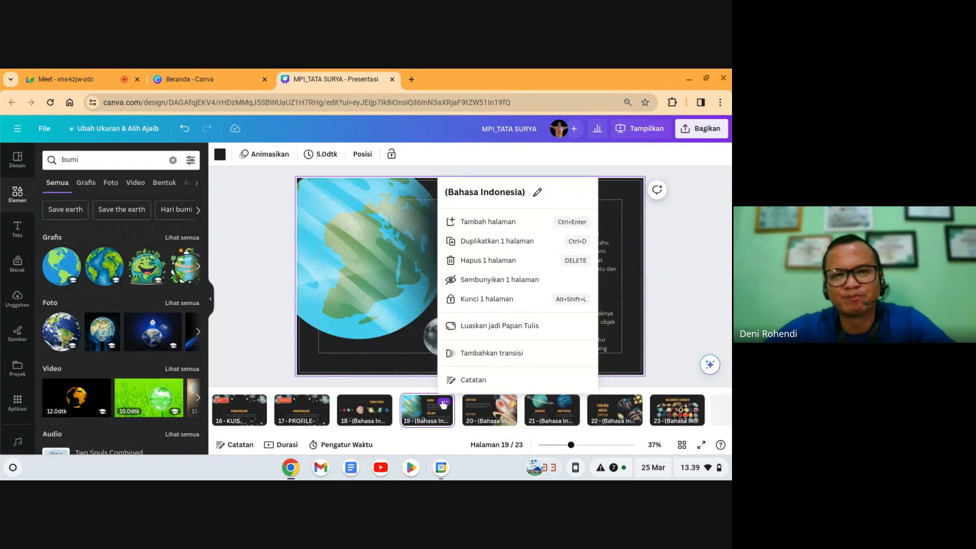
{"action": "left_click", "coordinate": [380, 282]}
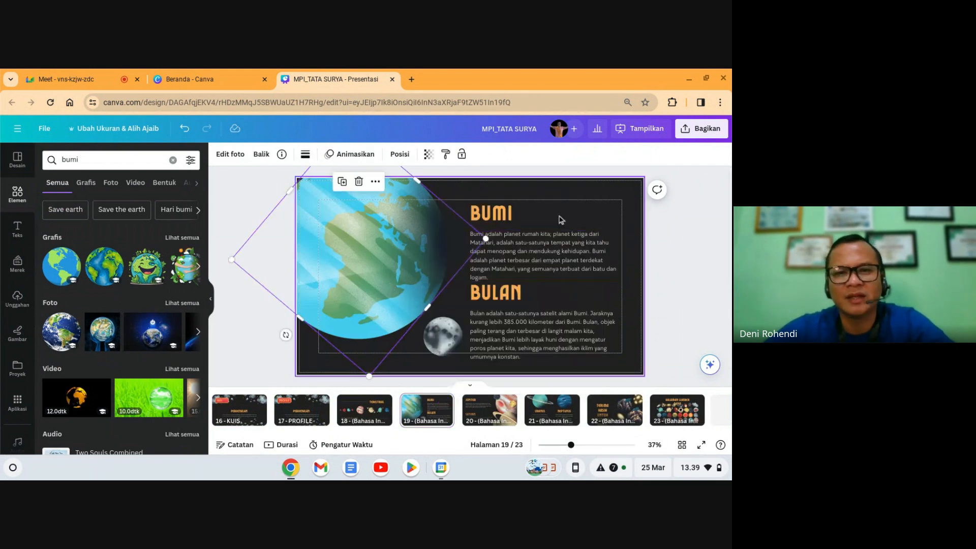
{"action": "left_click", "coordinate": [554, 209]}
{"action": "left_click", "coordinate": [512, 195]}
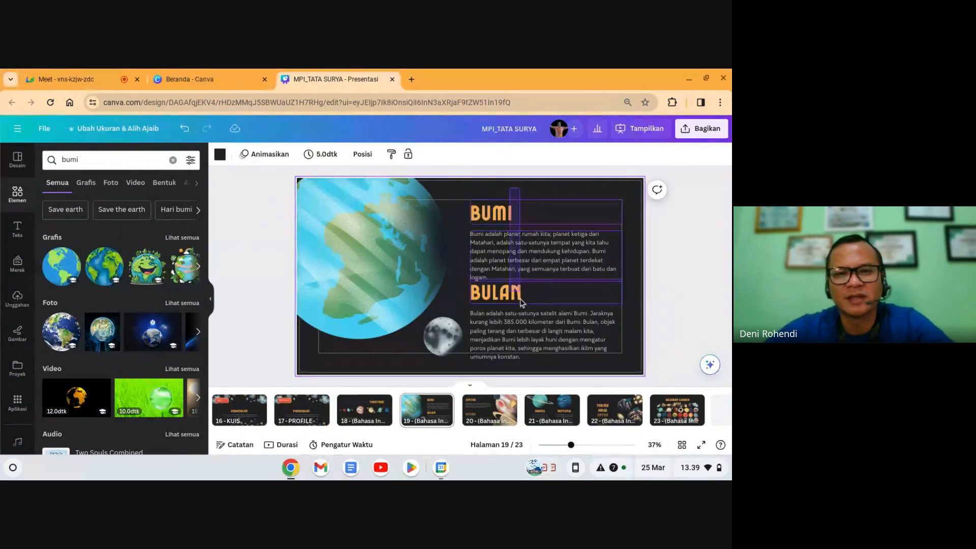
{"action": "key", "text": "ctrl+a"}
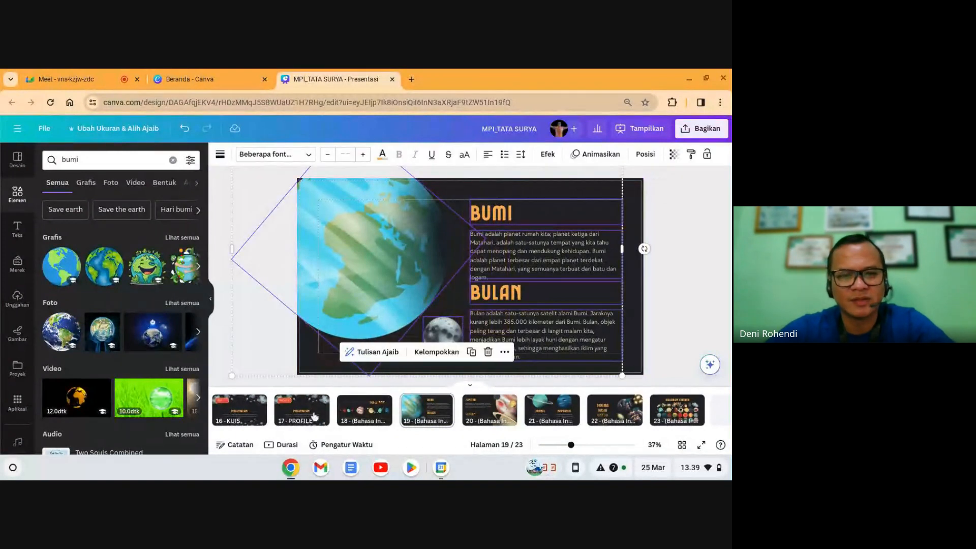
Step: On the BUMI slide, swap the globe for the copied earth, moon and texts
{"action": "left_click", "coordinate": [252, 413]}
{"action": "key", "text": "Left"}
{"action": "key", "text": "Left"}
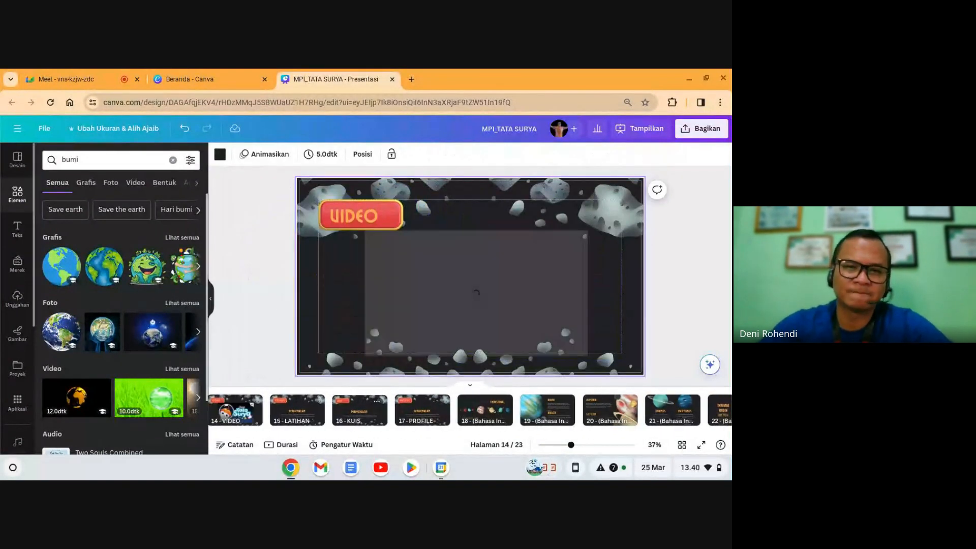
{"action": "key", "text": "Left"}
{"action": "key", "text": "Left"}
{"action": "key", "text": "Left"}
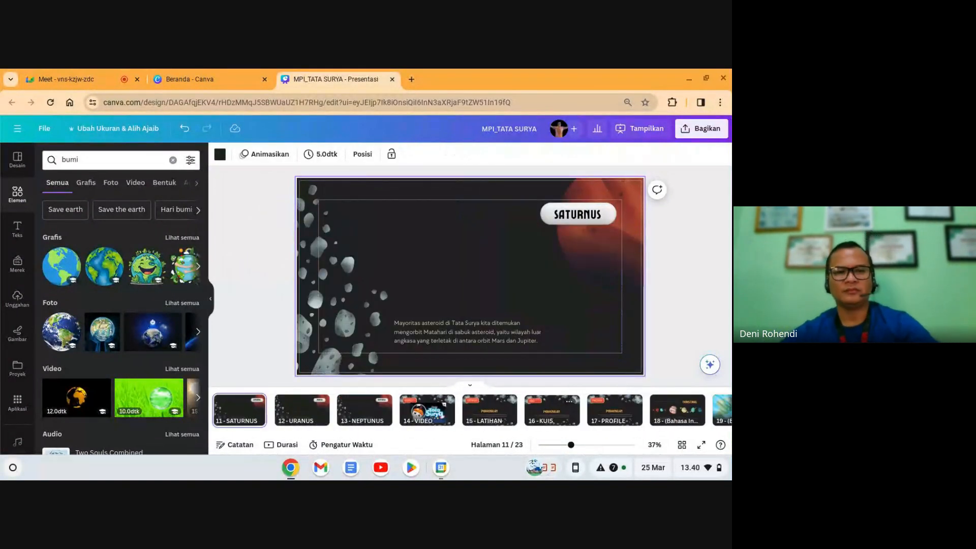
{"action": "key", "text": "Left"}
{"action": "key", "text": "Left"}
{"action": "key", "text": "Left"}
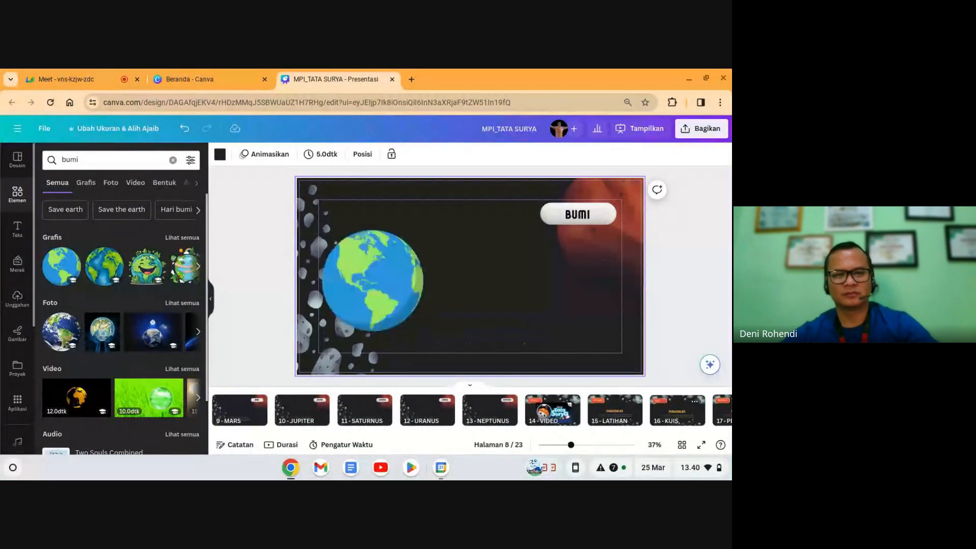
{"action": "left_click", "coordinate": [355, 330]}
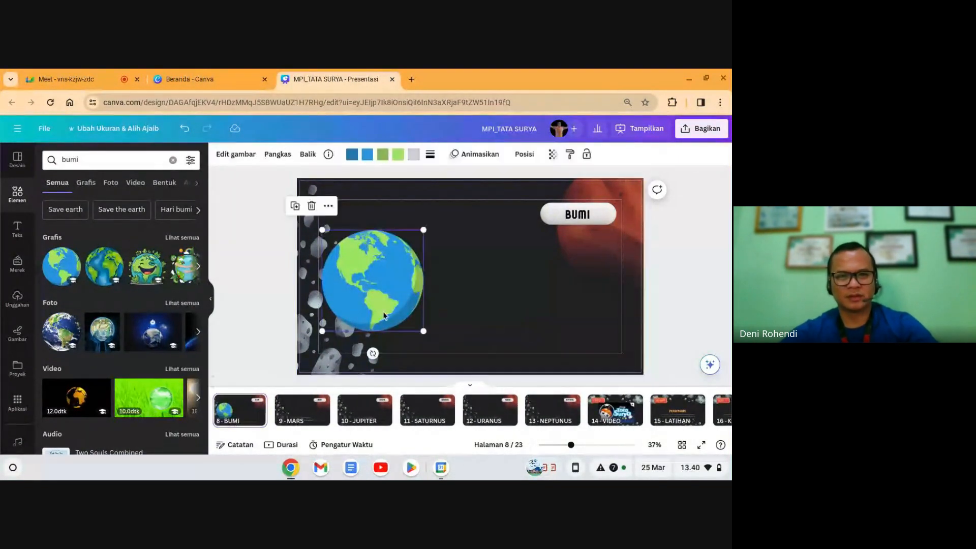
{"action": "key", "text": "Delete"}
{"action": "key", "text": "ctrl+z"}
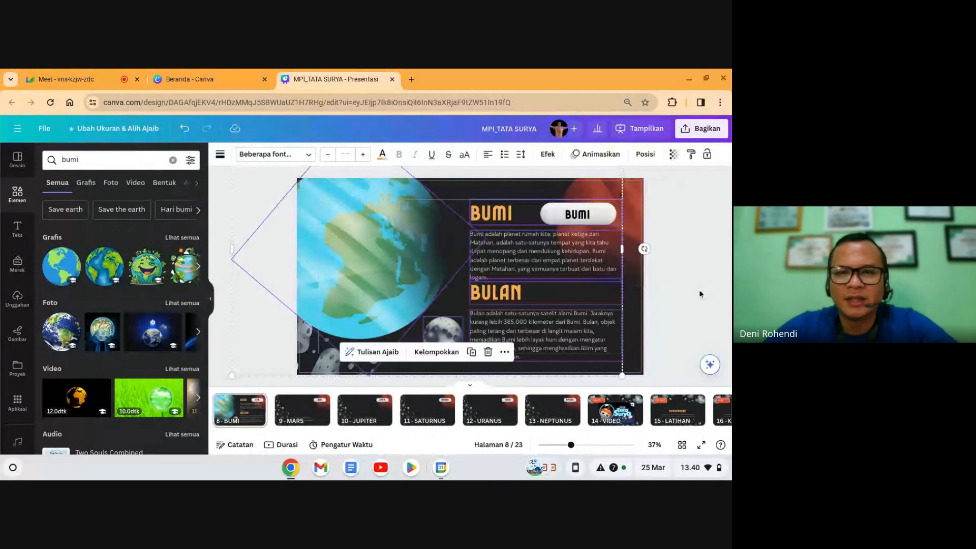
{"action": "left_click", "coordinate": [699, 294]}
{"action": "left_click_drag", "start_coordinate": [394, 289], "coordinate": [391, 298]}
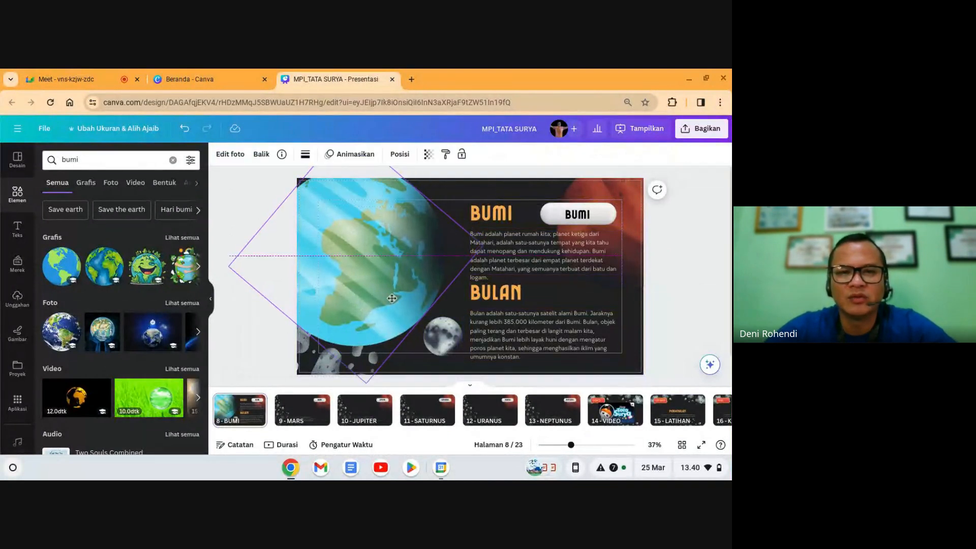
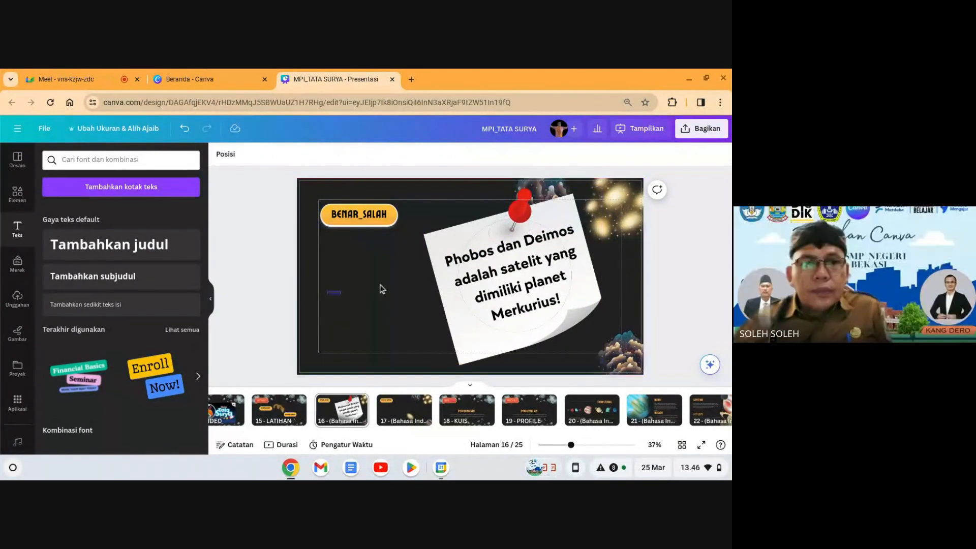
Step: Search Elements for 'true' and place small TRUE and FALSE buttons side by side left of the note
{"action": "left_click", "coordinate": [25, 198]}
{"action": "left_click", "coordinate": [89, 160]}
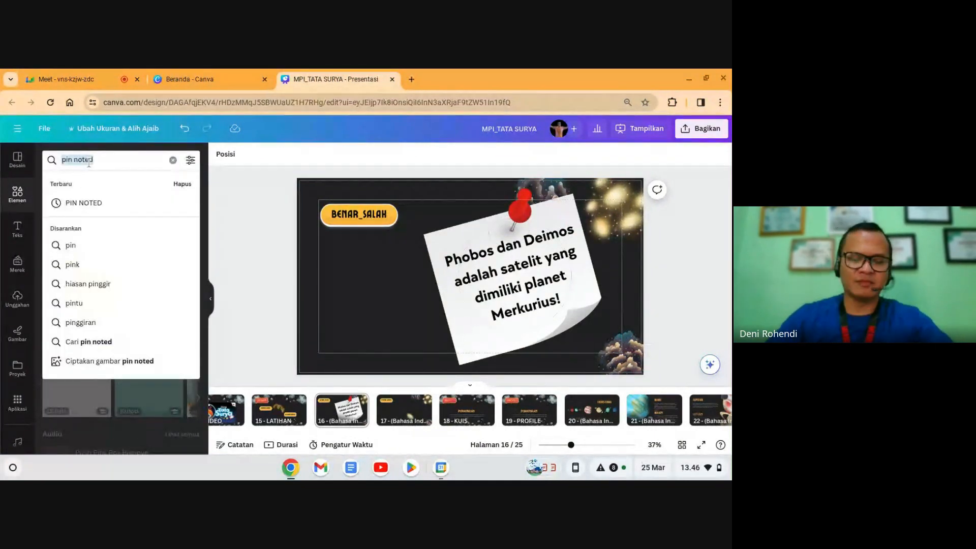
{"action": "type", "text": "true"}
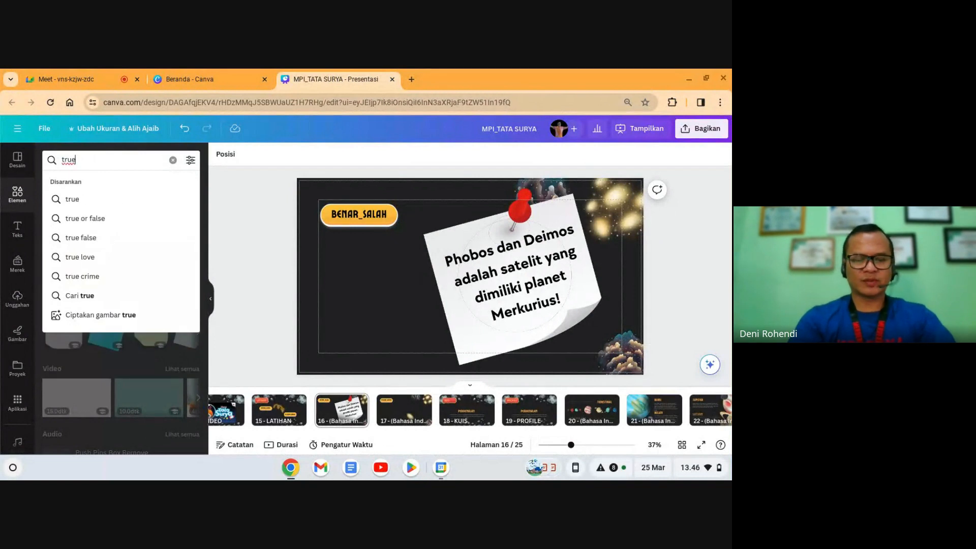
{"action": "key", "text": "Return"}
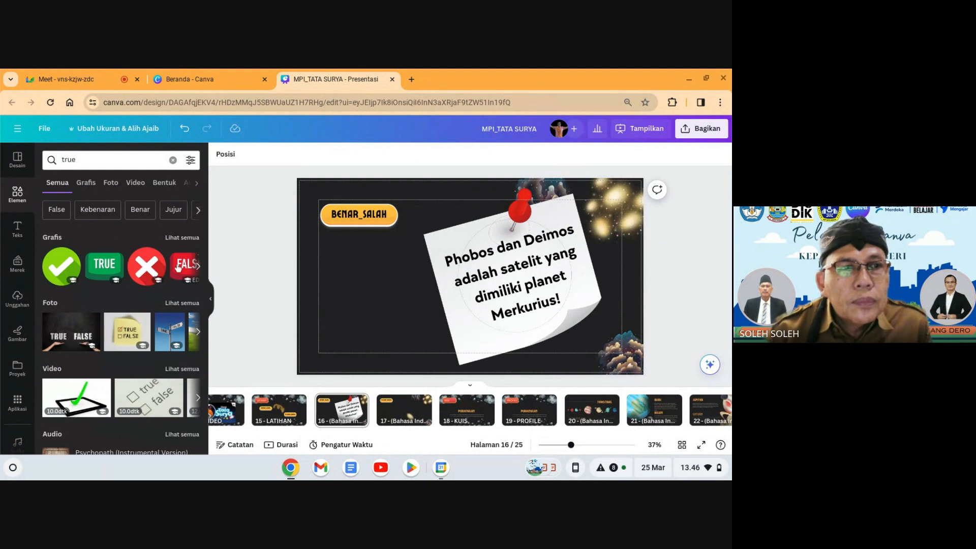
{"action": "left_click", "coordinate": [100, 269]}
{"action": "left_click_drag", "start_coordinate": [416, 239], "coordinate": [359, 303]}
{"action": "left_click", "coordinate": [184, 264]}
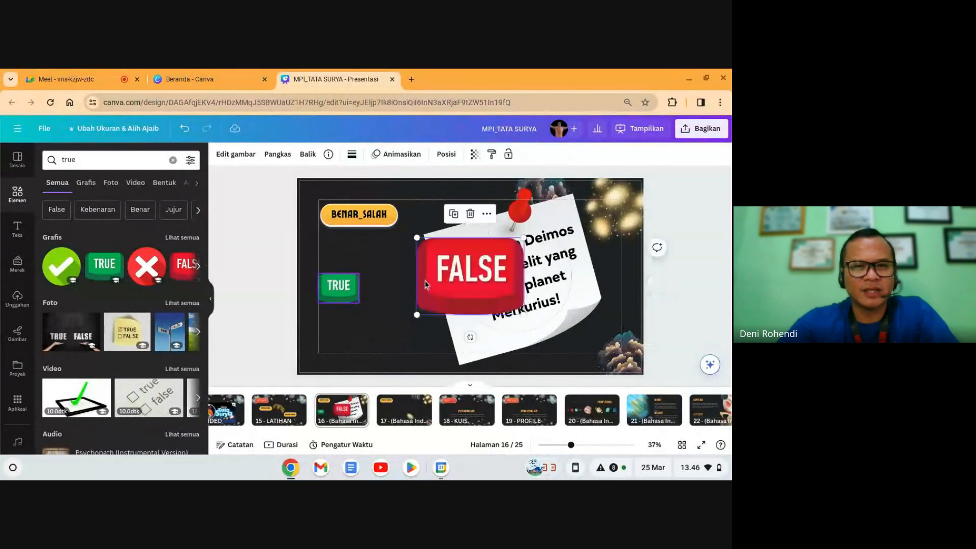
{"action": "left_click_drag", "start_coordinate": [416, 239], "coordinate": [412, 292]}
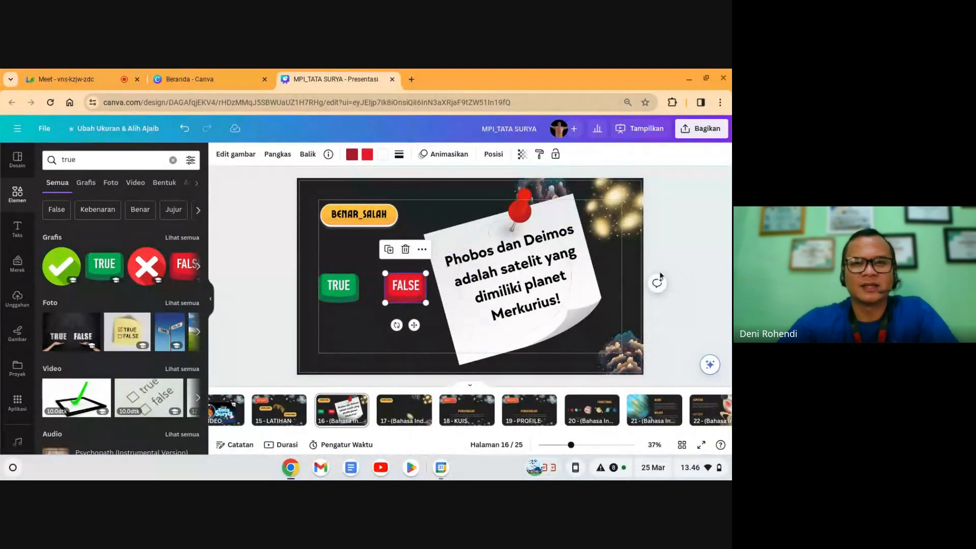
{"action": "left_click", "coordinate": [676, 250]}
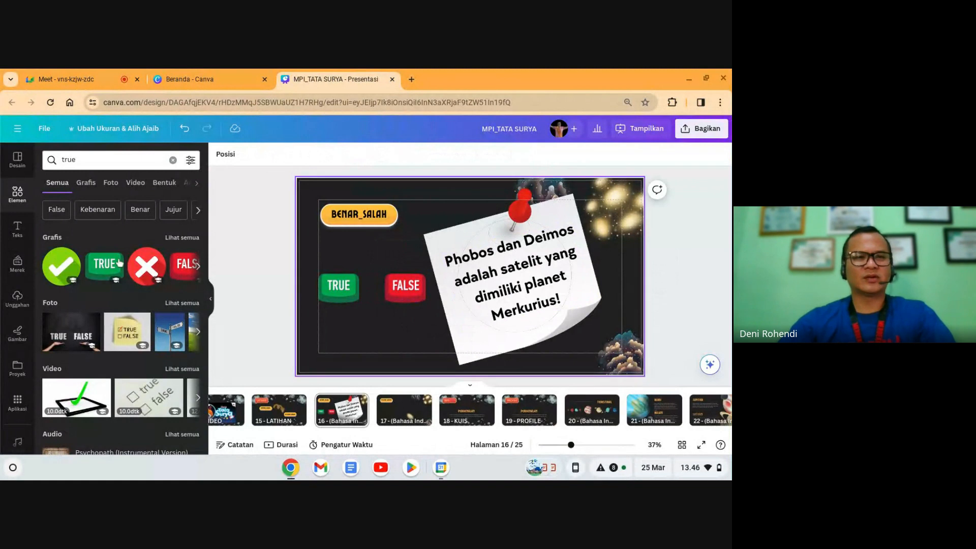
Step: Add a text box reading 'Silakan klik tombol jawaban yang sesuai' and narrow it to two lines
{"action": "left_click", "coordinate": [18, 229]}
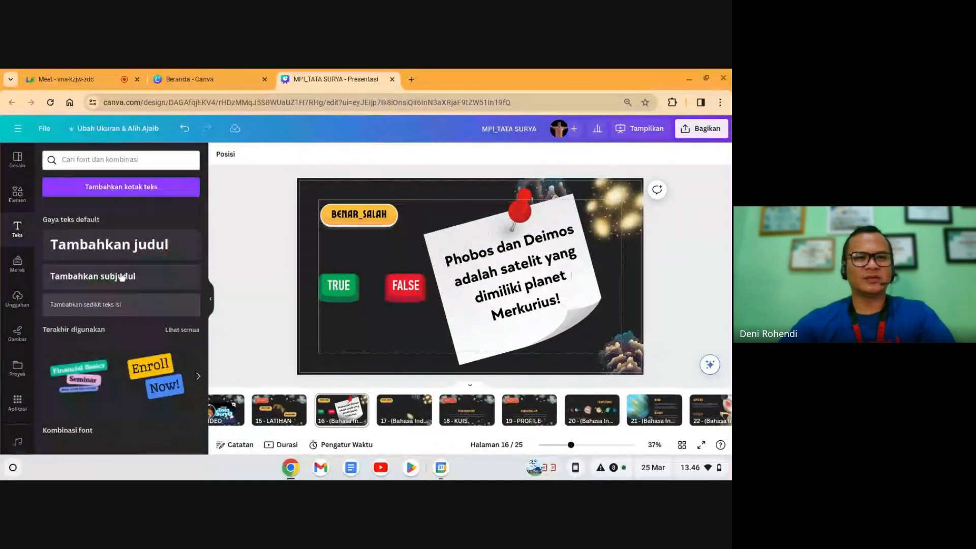
{"action": "left_click", "coordinate": [457, 277]}
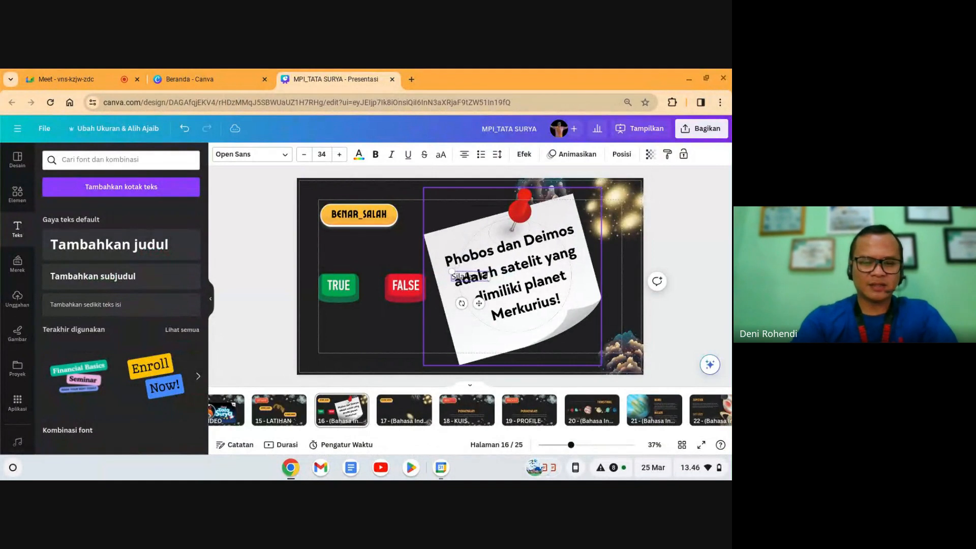
{"action": "type", "text": "Silakan klik tombol tr"}
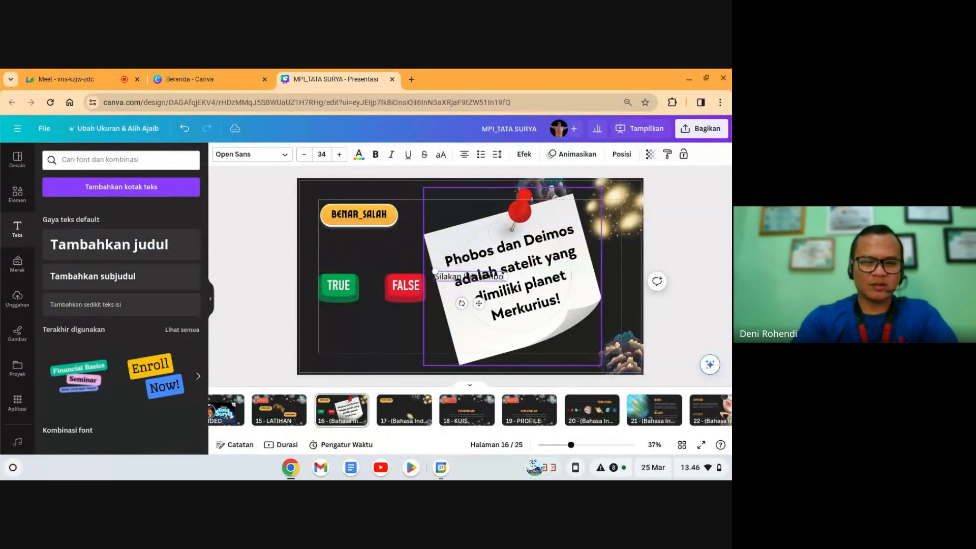
{"action": "key", "text": "BackSpace"}
{"action": "key", "text": "BackSpace"}
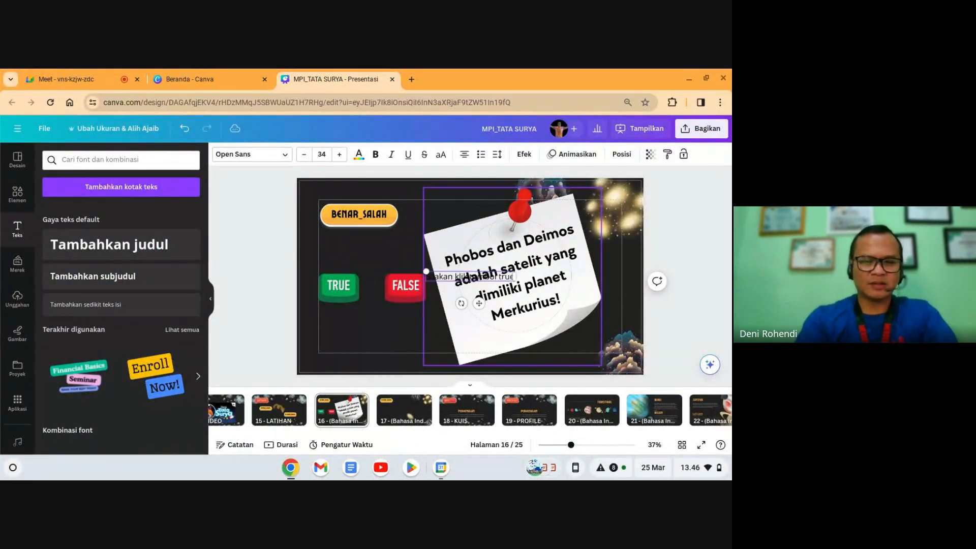
{"action": "type", "text": "jaw"}
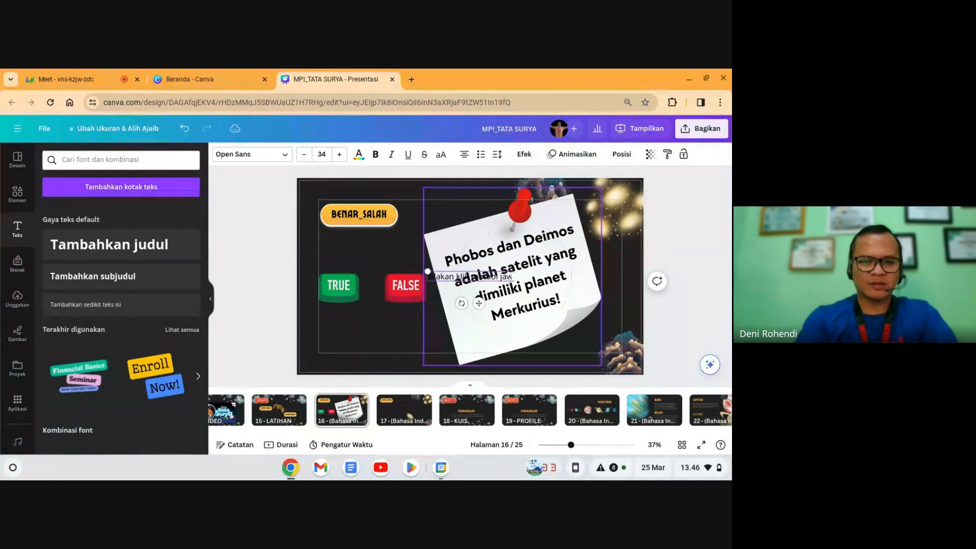
{"action": "type", "text": "aban yang sesuai"}
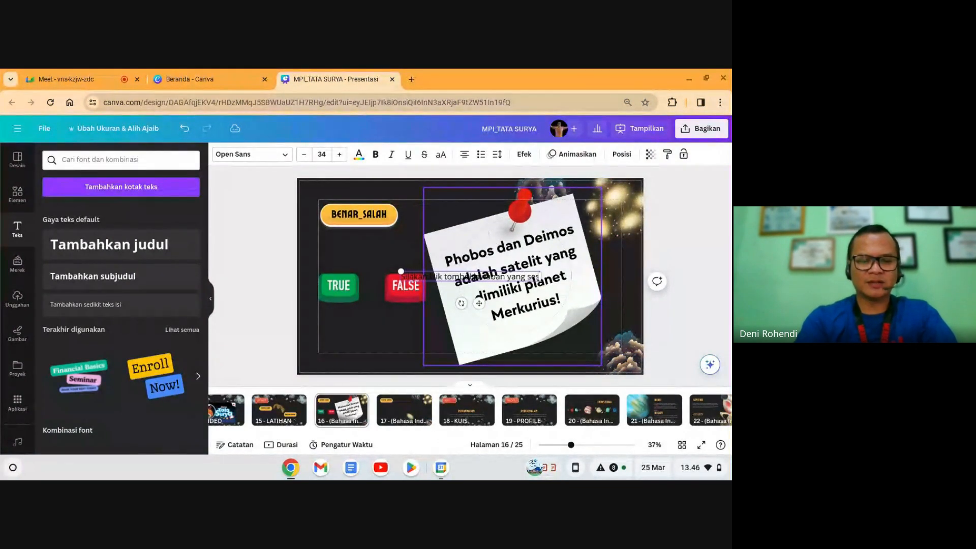
{"action": "left_click", "coordinate": [442, 334]}
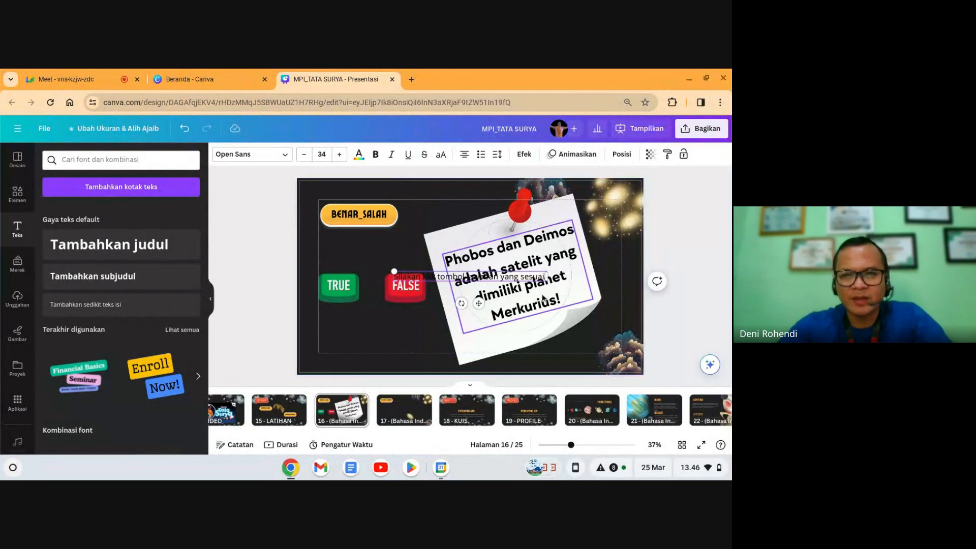
{"action": "left_click_drag", "start_coordinate": [448, 270], "coordinate": [363, 240]}
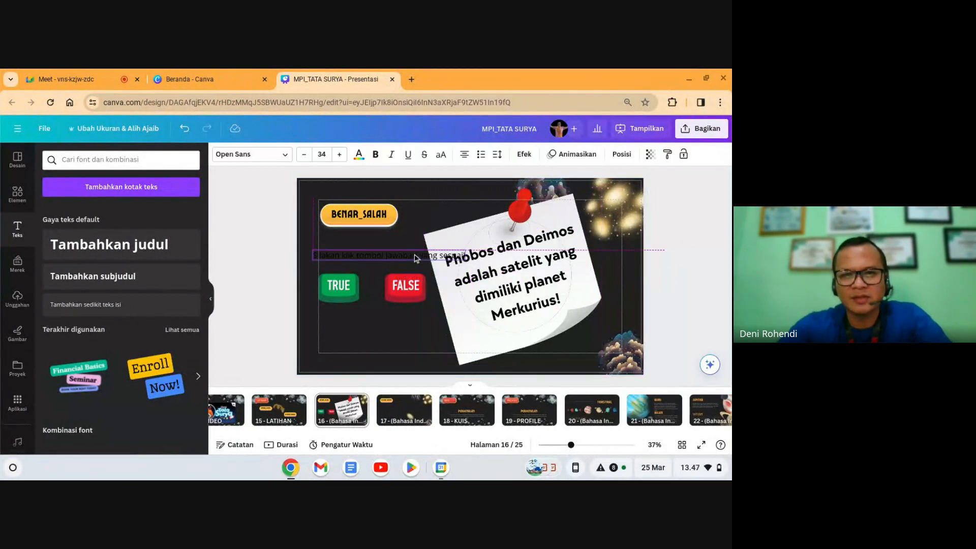
{"action": "left_click_drag", "start_coordinate": [464, 247], "coordinate": [417, 249]}
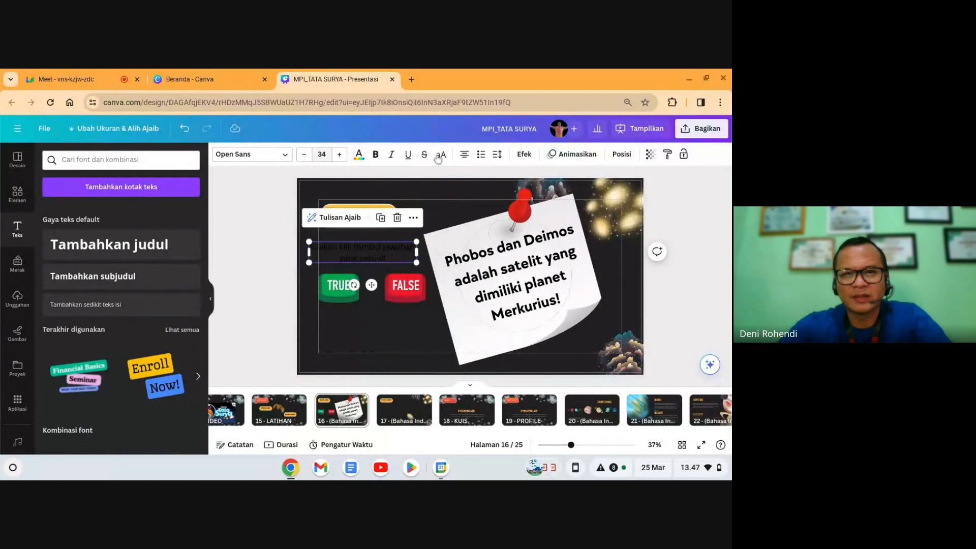
Step: Make the caption left-aligned, TT Chocolates, white, under BENAR_SALAH, and lower the TRUE/FALSE buttons slightly
{"action": "left_click", "coordinate": [464, 154]}
{"action": "left_click", "coordinate": [247, 155]}
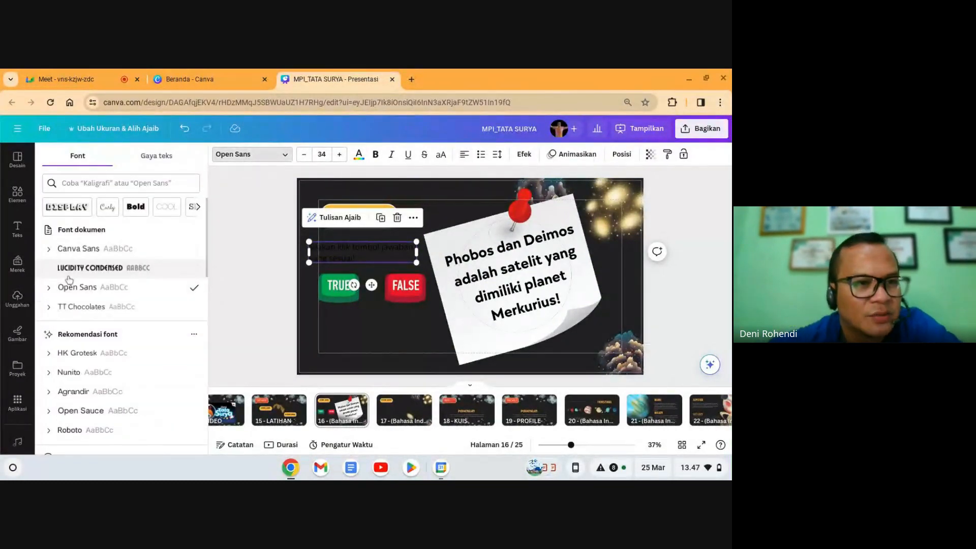
{"action": "left_click", "coordinate": [66, 307]}
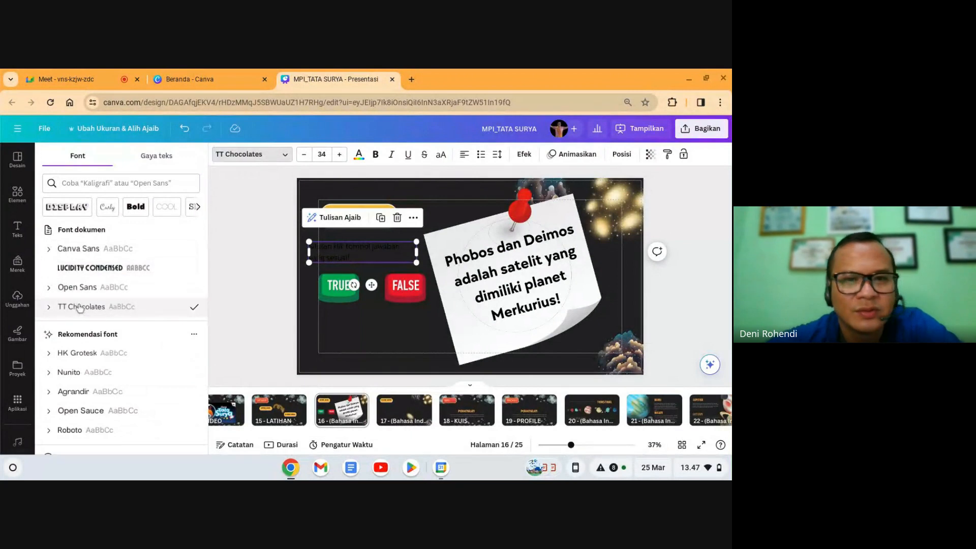
{"action": "left_click", "coordinate": [358, 154]}
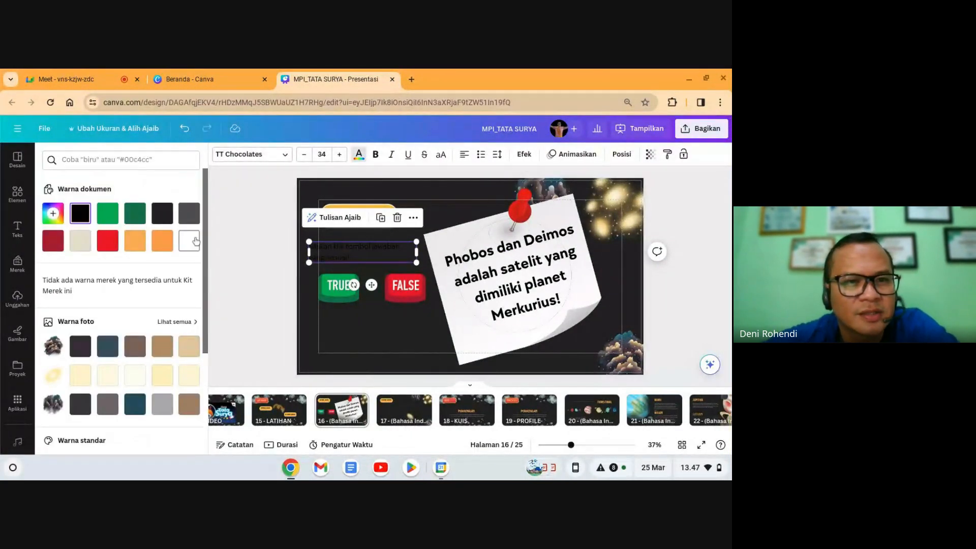
{"action": "left_click", "coordinate": [189, 241]}
{"action": "left_click", "coordinate": [361, 265]}
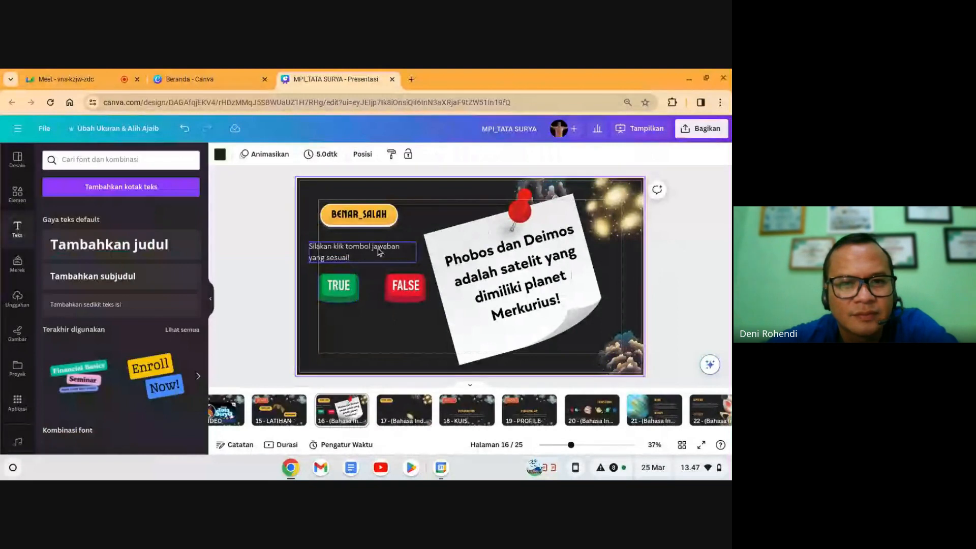
{"action": "left_click_drag", "start_coordinate": [360, 261], "coordinate": [379, 248]}
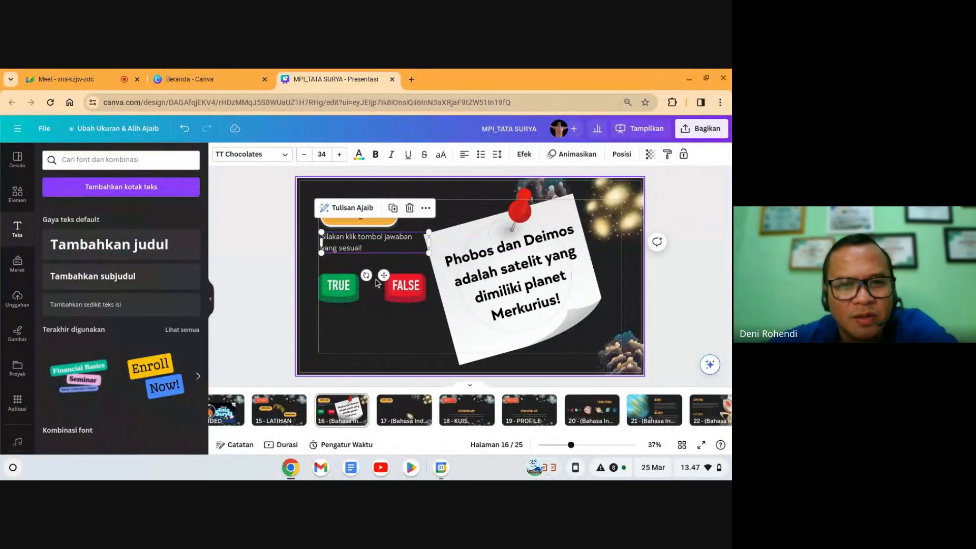
{"action": "left_click", "coordinate": [368, 322]}
{"action": "left_click_drag", "start_coordinate": [413, 318], "coordinate": [400, 298]}
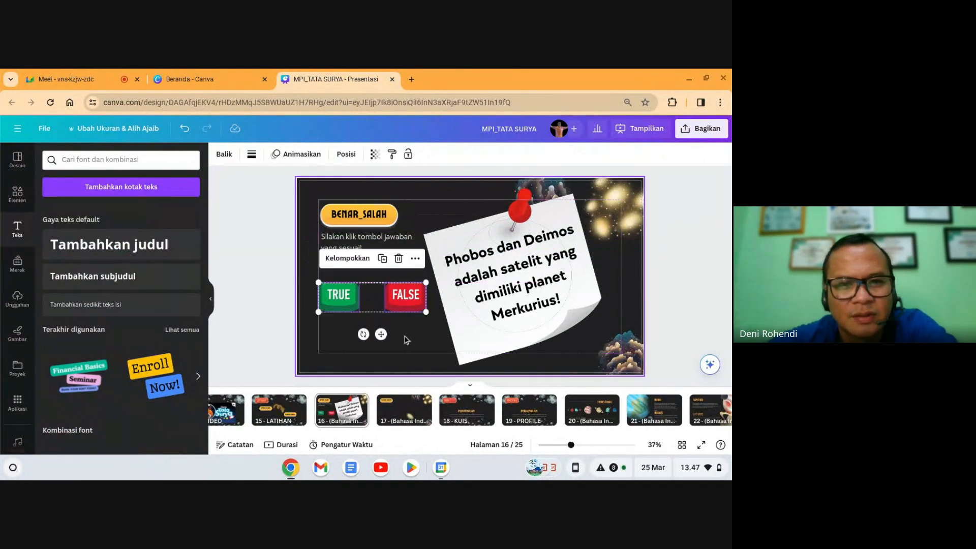
{"action": "left_click", "coordinate": [405, 338]}
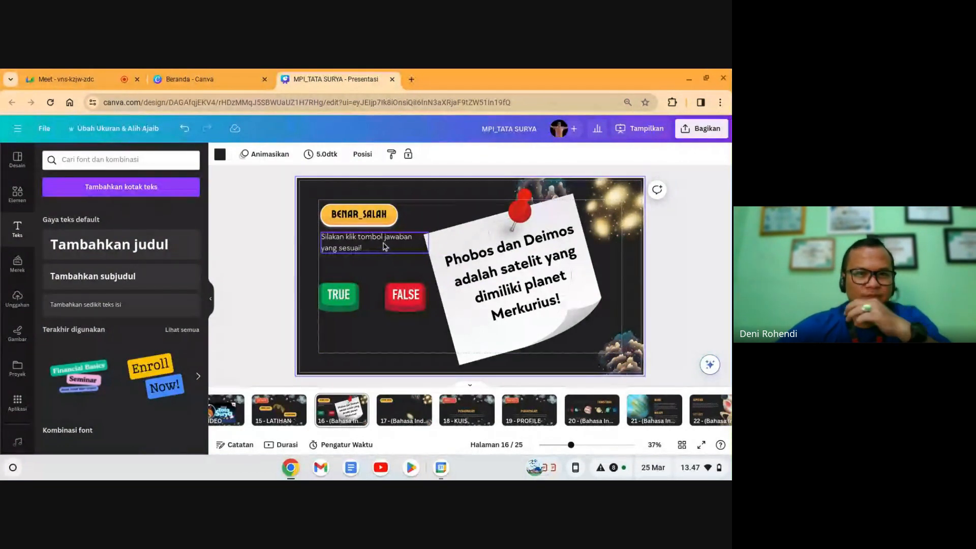
Step: Duplicate the BENAR_SALAH label and retype the copy as a white 'OR'
{"action": "left_click", "coordinate": [372, 217]}
{"action": "key", "text": "ctrl+d"}
{"action": "left_click_drag", "start_coordinate": [372, 218], "coordinate": [456, 209]}
{"action": "double_click", "coordinate": [457, 210]}
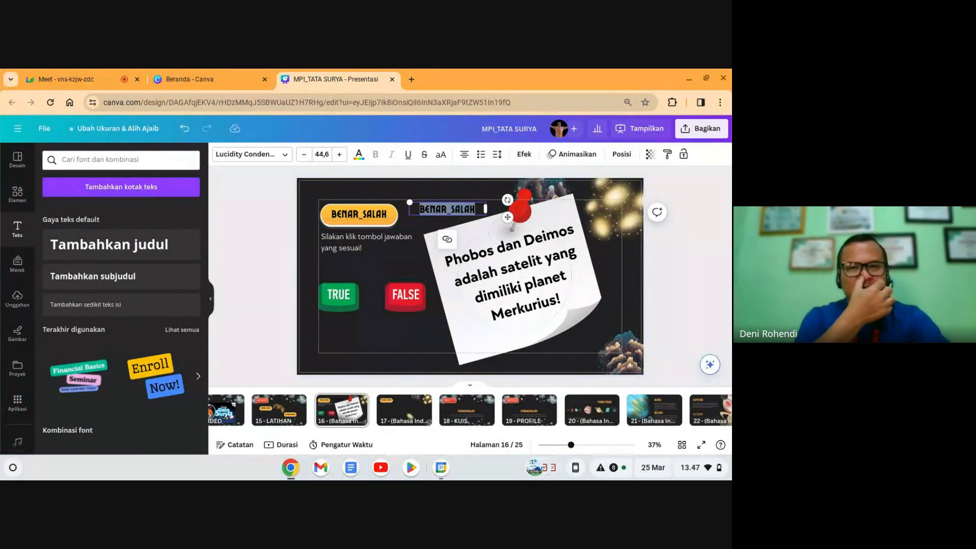
{"action": "type", "text": "OR"}
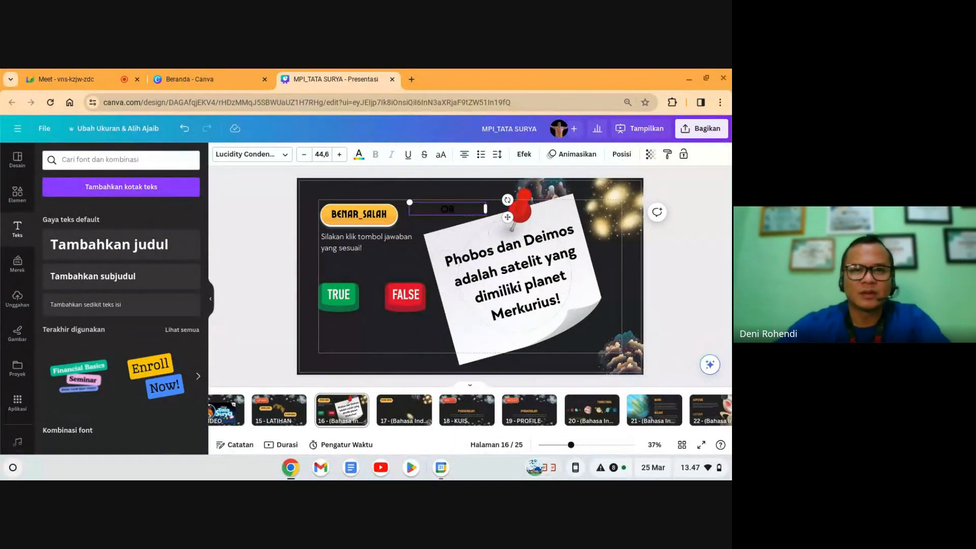
{"action": "double_click", "coordinate": [447, 209]}
{"action": "left_click", "coordinate": [359, 154]}
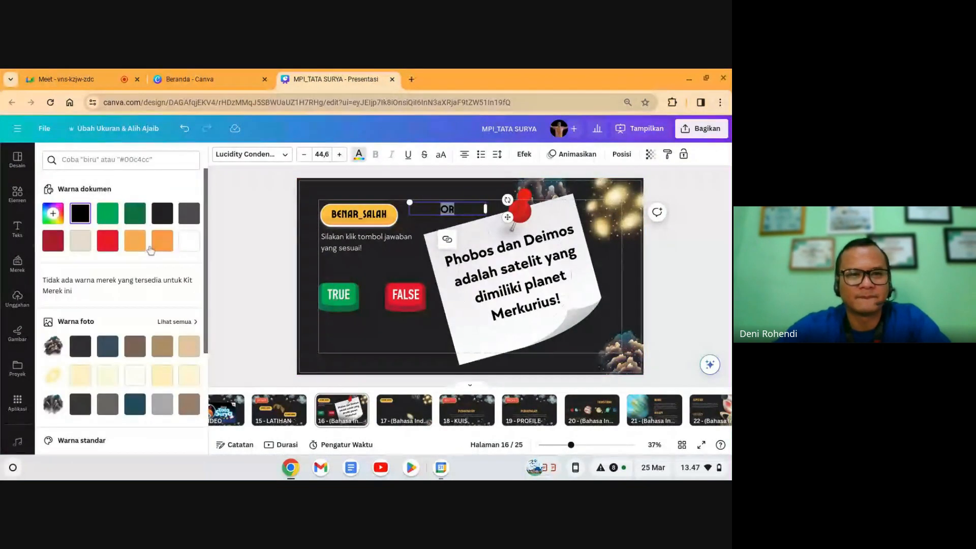
{"action": "left_click", "coordinate": [189, 241]}
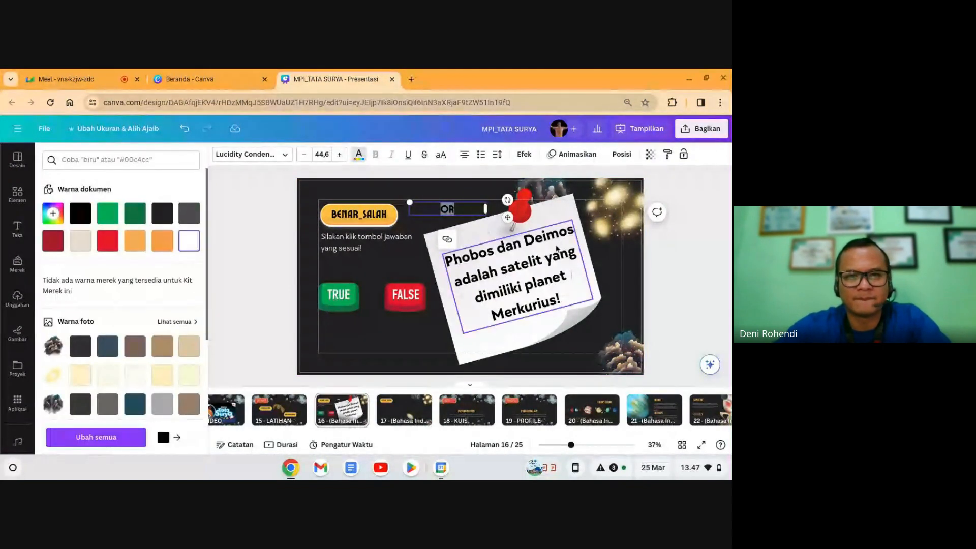
Step: Position the OR label between the TRUE and FALSE buttons, lined up with them
{"action": "left_click", "coordinate": [445, 188]}
{"action": "left_click_drag", "start_coordinate": [446, 208], "coordinate": [376, 299]}
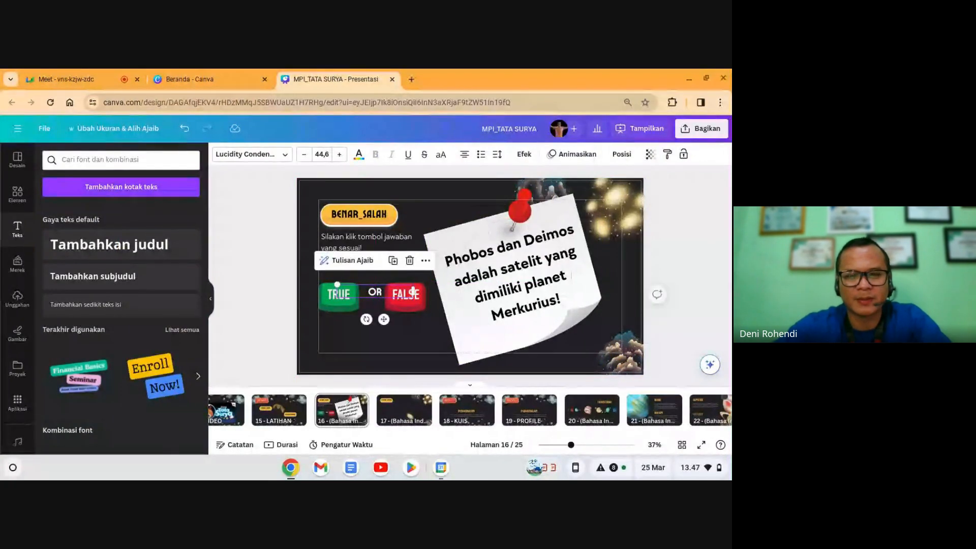
{"action": "key", "text": "Left"}
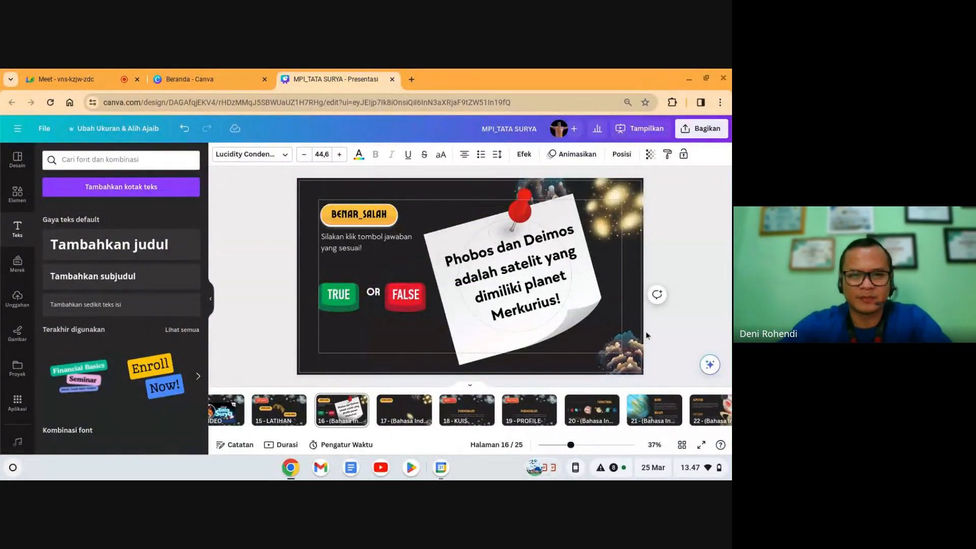
{"action": "left_click", "coordinate": [367, 301]}
{"action": "left_click", "coordinate": [370, 296]}
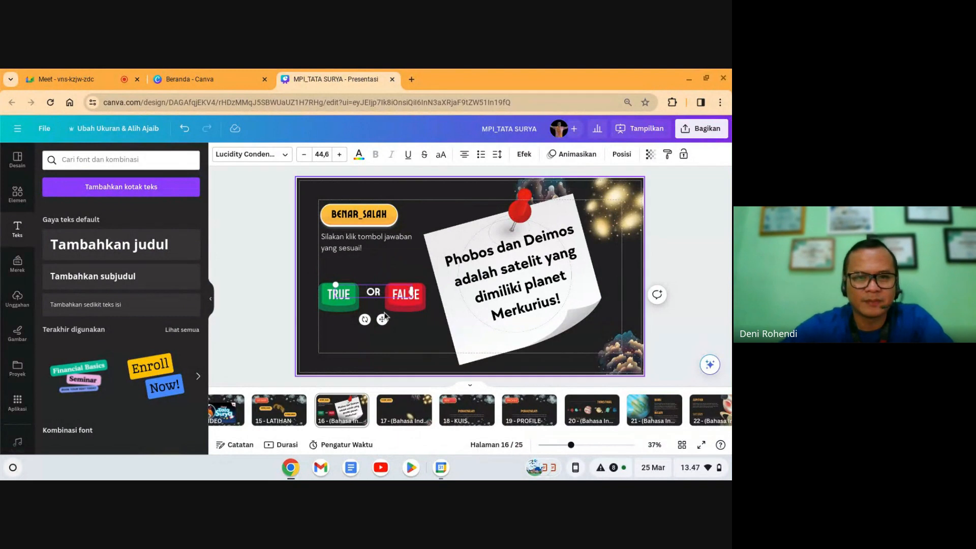
{"action": "left_click_drag", "start_coordinate": [381, 318], "coordinate": [380, 324]}
{"action": "left_click", "coordinate": [417, 334]}
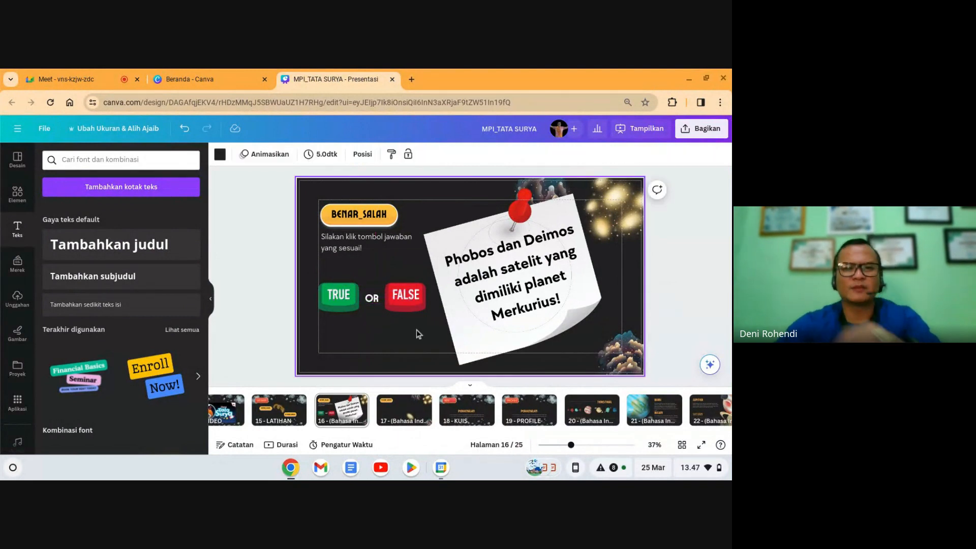
{"action": "left_click", "coordinate": [713, 271]}
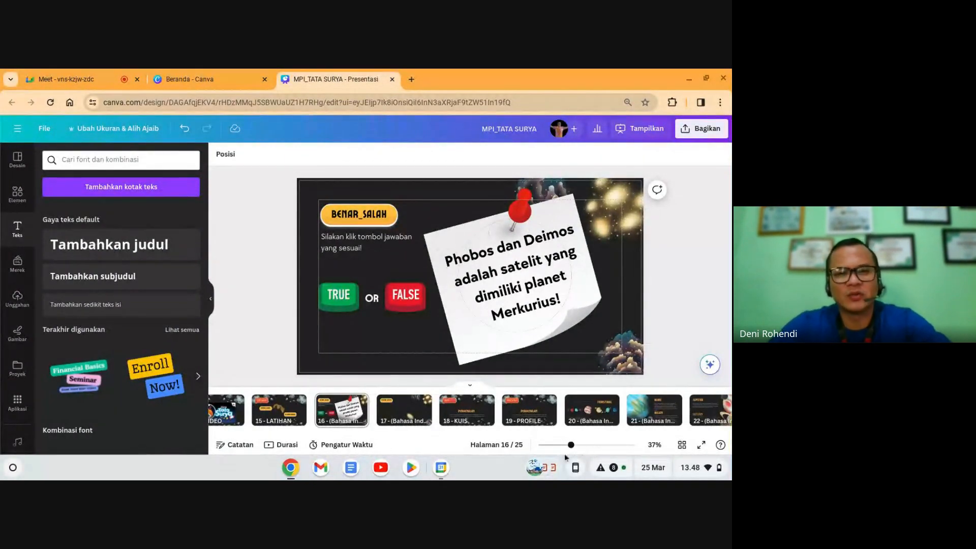
Step: Duplicate true/false slide 16 and retype the copy's label as PILIHAN GANDA
{"action": "left_click", "coordinate": [284, 414]}
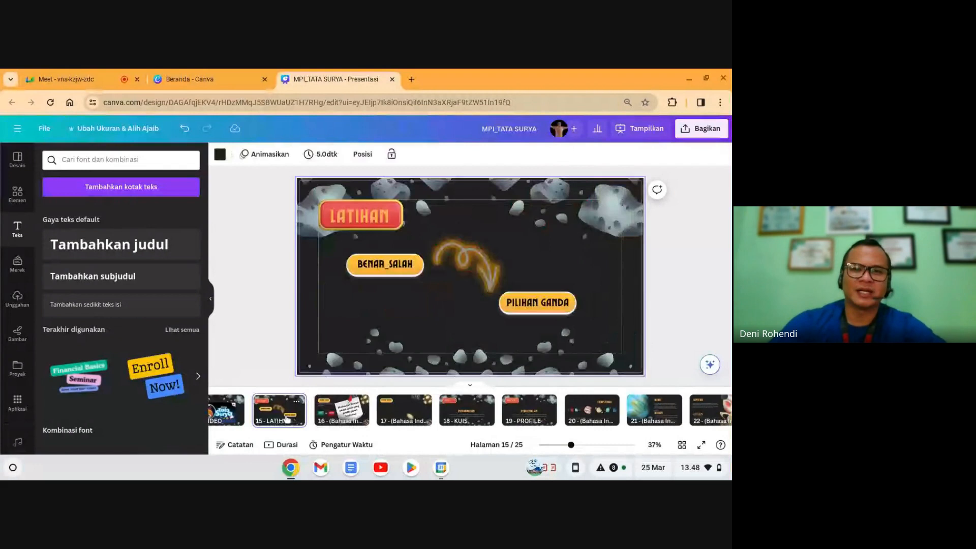
{"action": "left_click", "coordinate": [321, 416]}
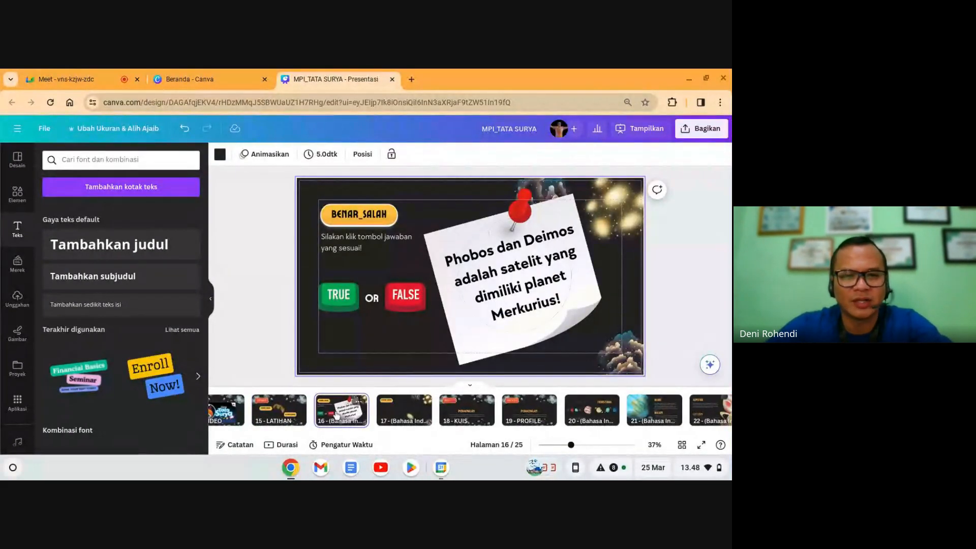
{"action": "key", "text": "ctrl+d"}
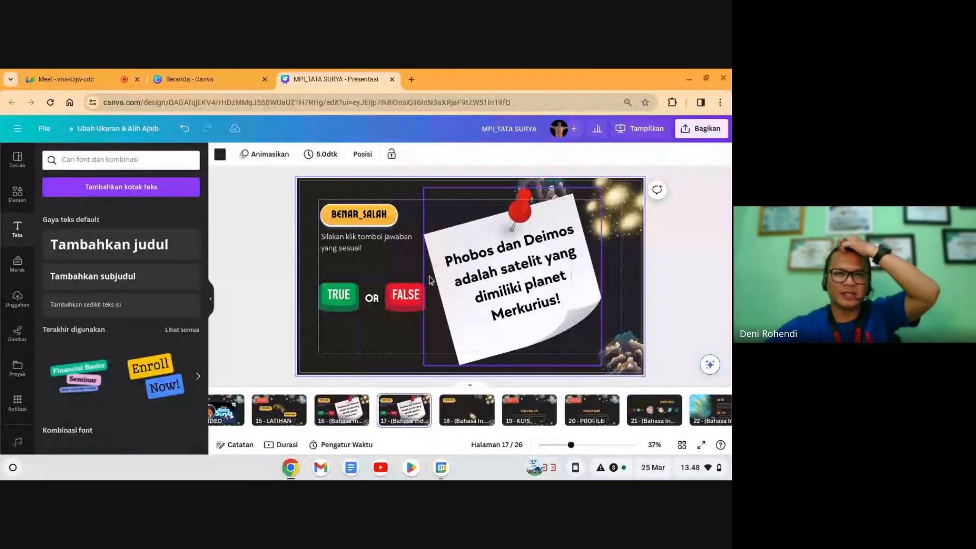
{"action": "left_click", "coordinate": [371, 216]}
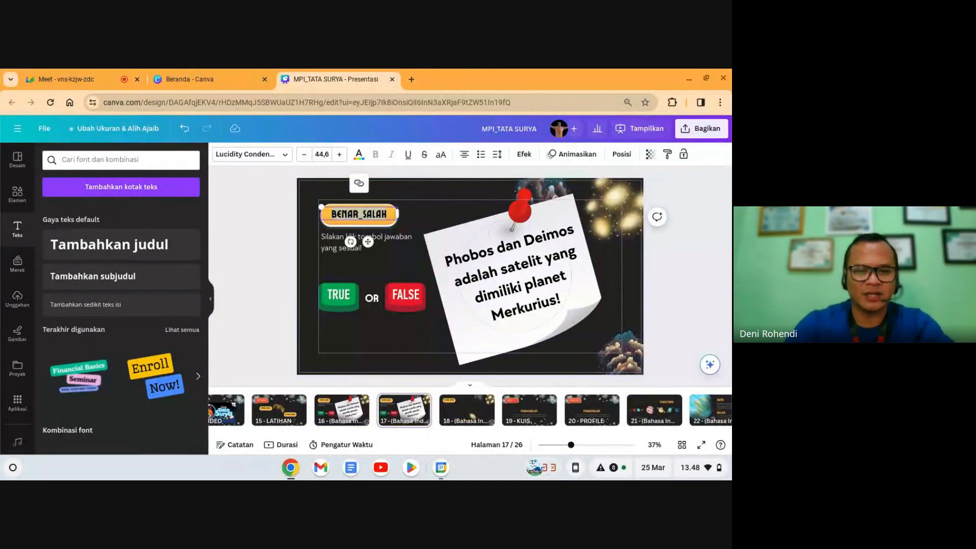
{"action": "type", "text": "PILIHAN GAN"}
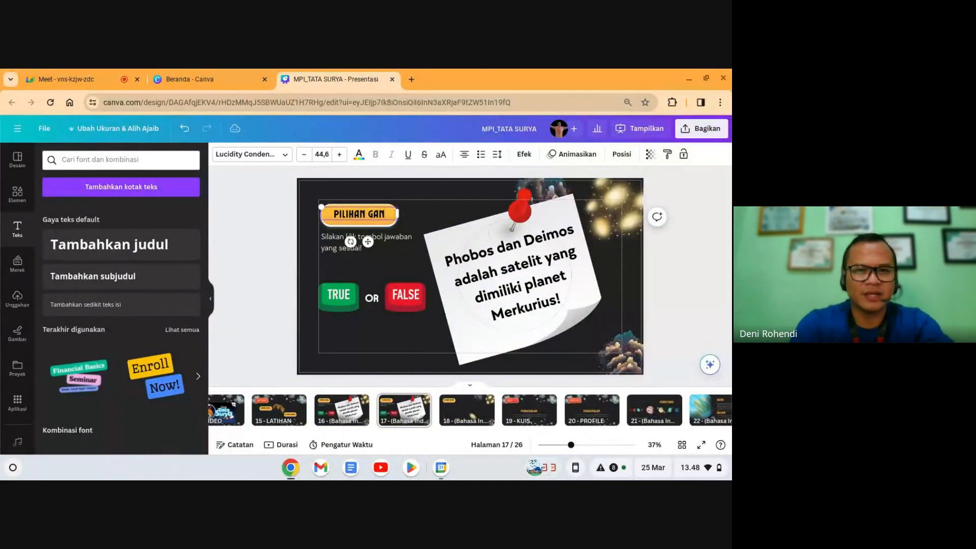
{"action": "type", "text": "DA"}
{"action": "left_click", "coordinate": [389, 248]}
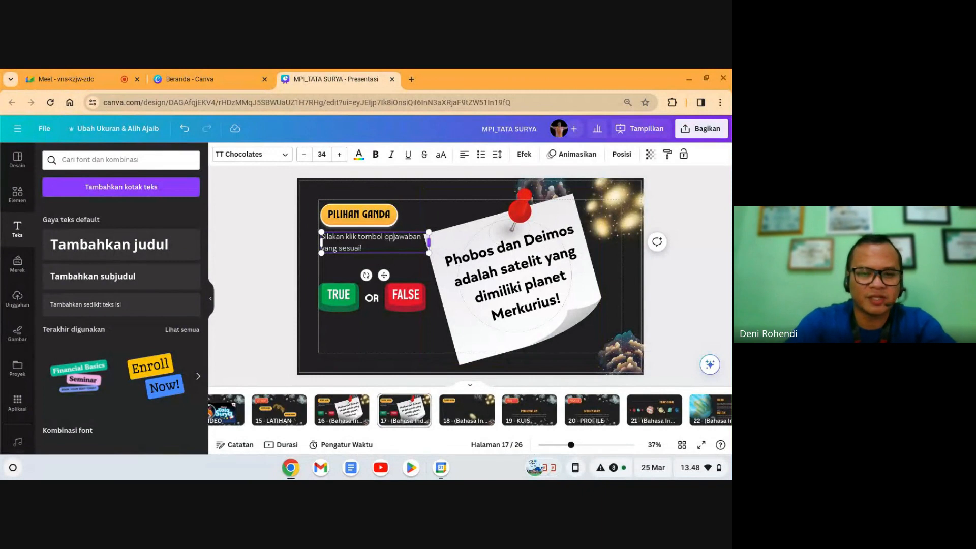
Step: Delete the TRUE/FALSE buttons and change the note to 'Planet yang memiliki cincin yang sangat indah adalah ....'
{"action": "left_click", "coordinate": [350, 305]}
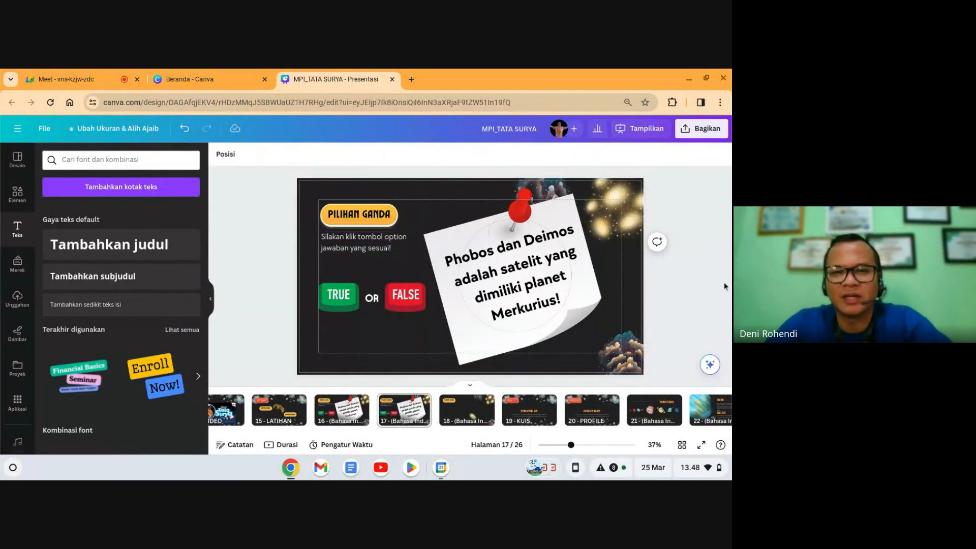
{"action": "key", "text": "Delete"}
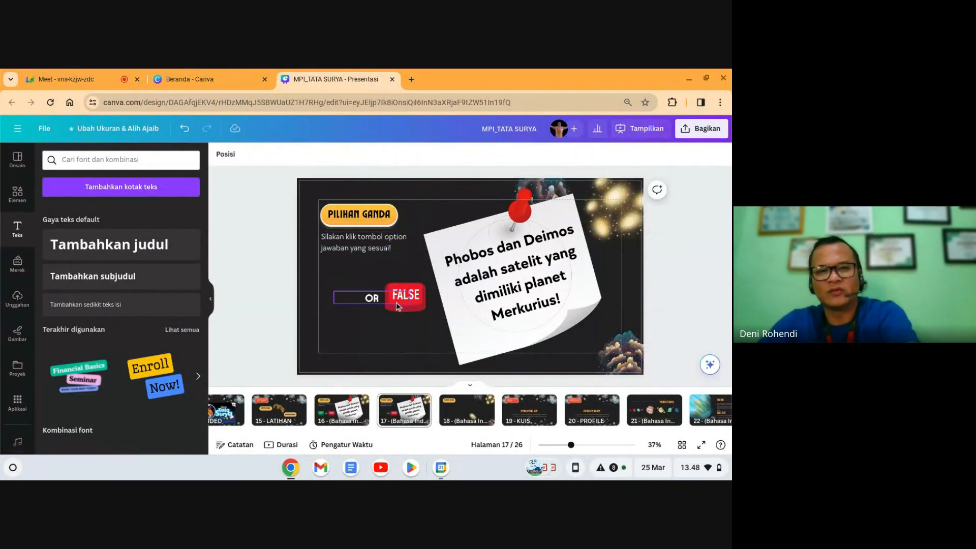
{"action": "left_click", "coordinate": [406, 305]}
{"action": "left_click", "coordinate": [412, 301]}
{"action": "key", "text": "Delete"}
{"action": "left_click", "coordinate": [487, 293]}
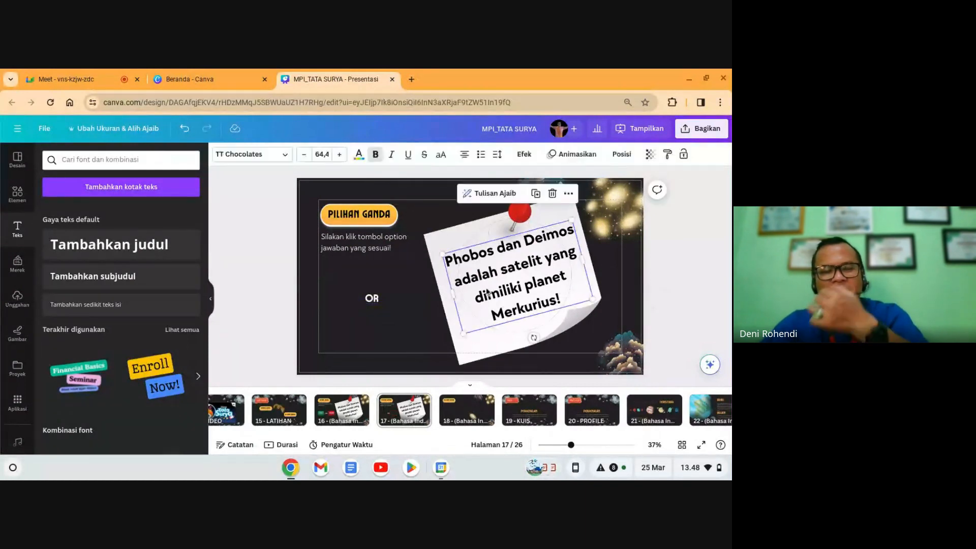
{"action": "left_click", "coordinate": [486, 288]}
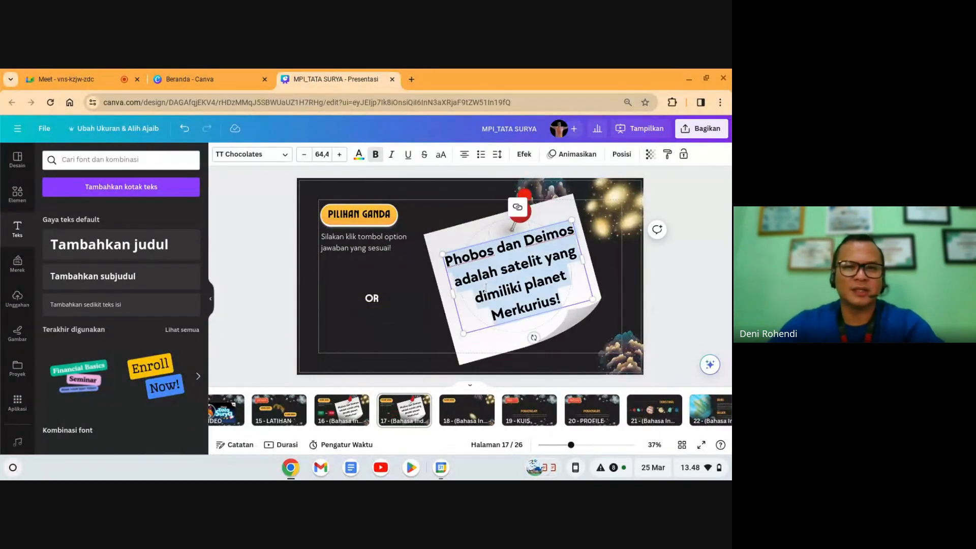
{"action": "type", "text": "Panet"}
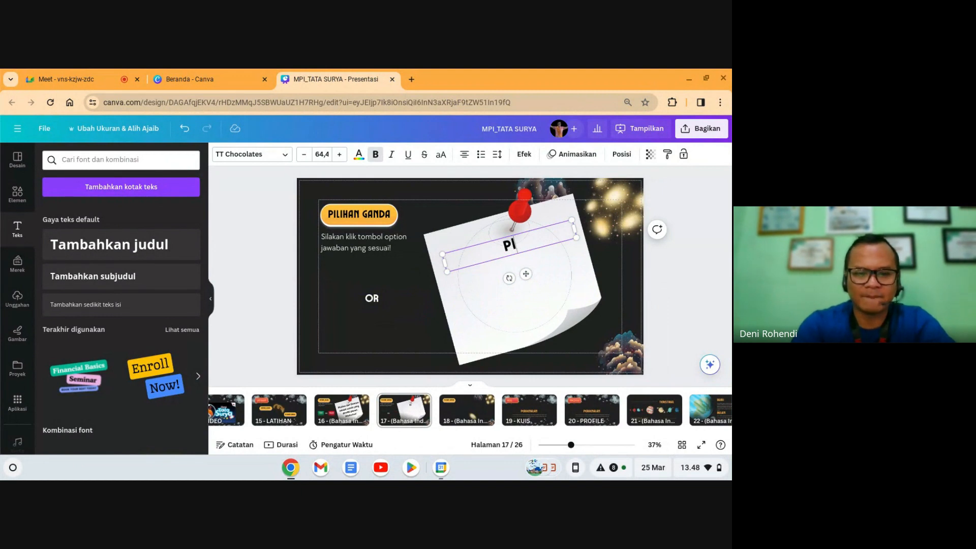
{"action": "type", "text": "et yang mem"}
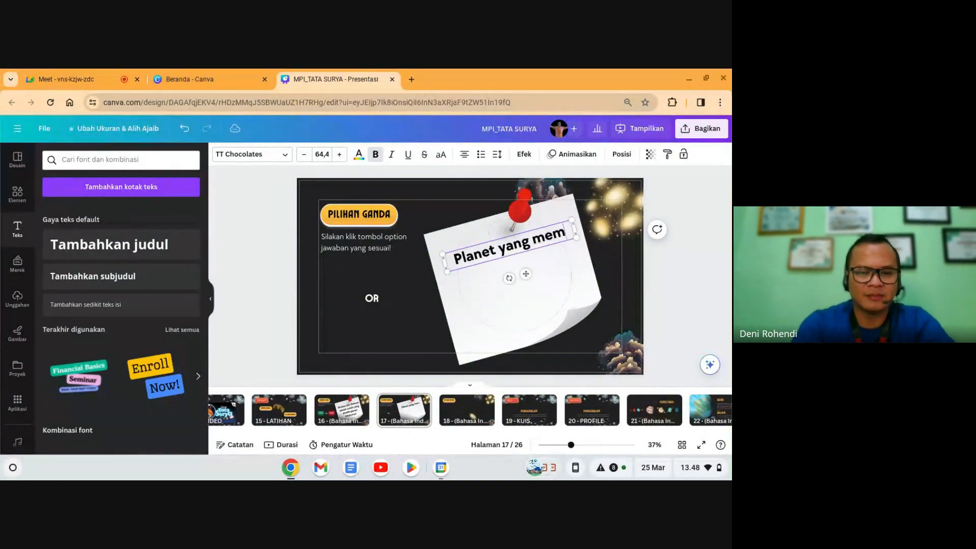
{"action": "type", "text": "iliki cinc"}
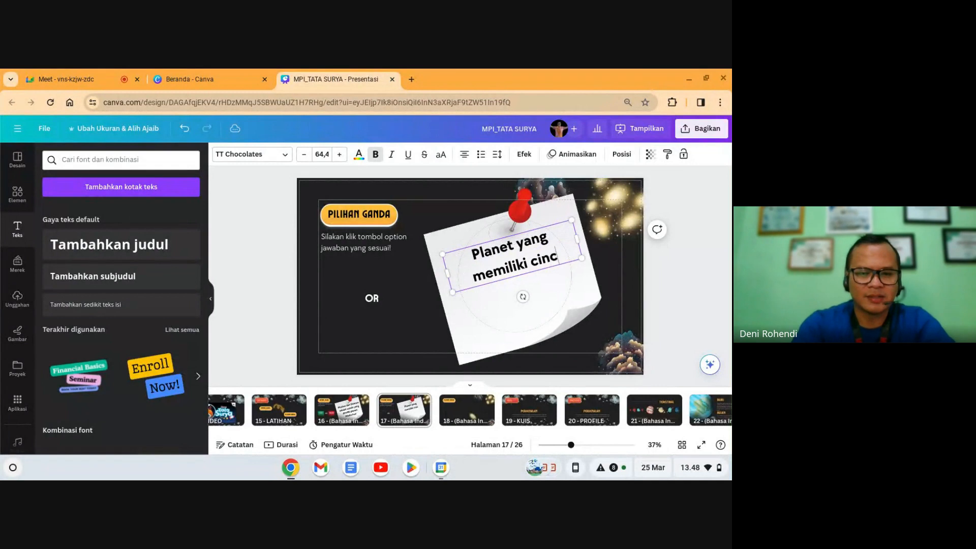
{"action": "type", "text": "in yang sa"}
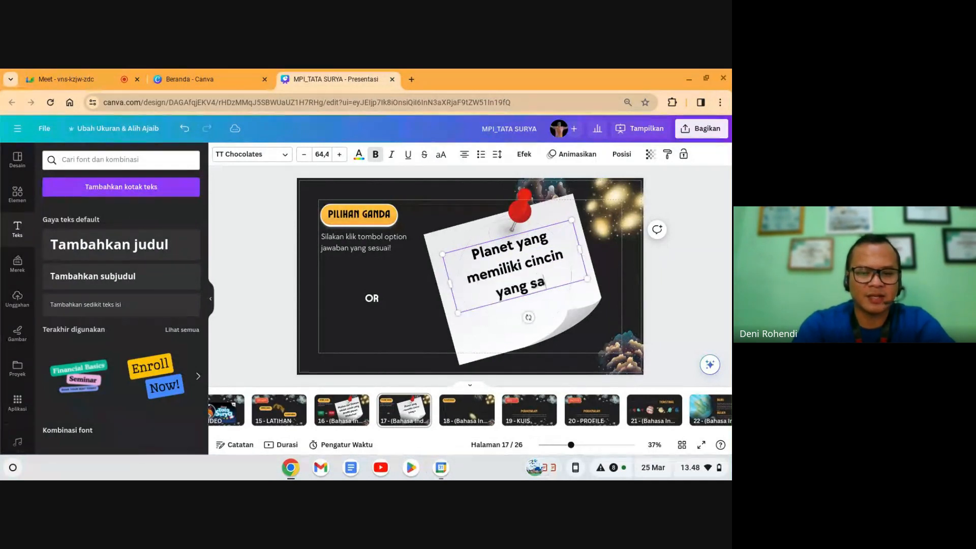
{"action": "type", "text": "ngat indah ada"}
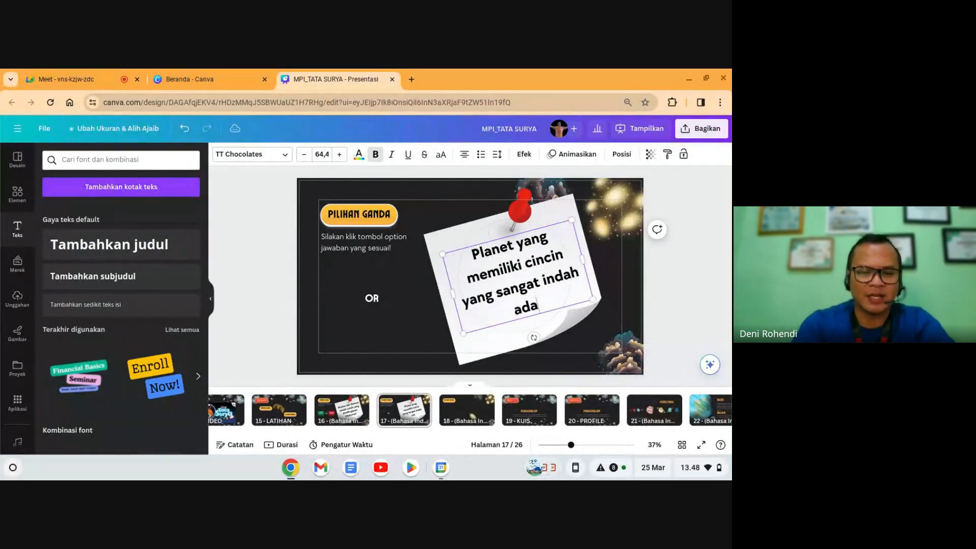
{"action": "type", "text": "lah ...."}
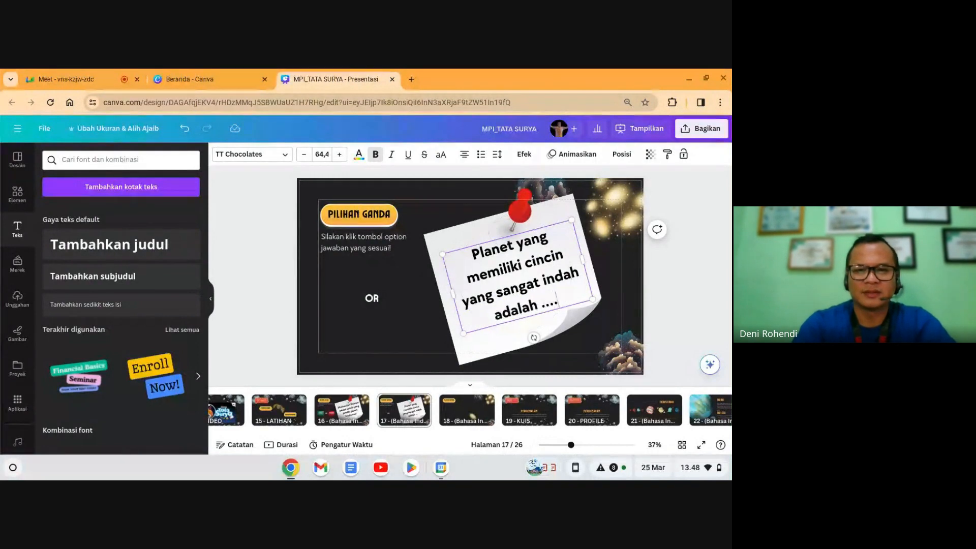
{"action": "left_click", "coordinate": [678, 288]}
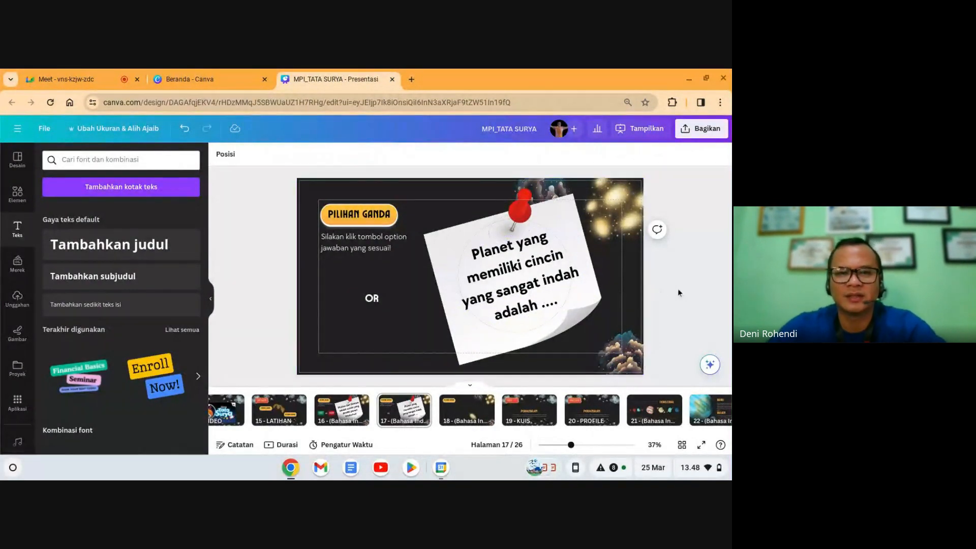
Step: Turn the OR box into a left-aligned, larger 'A. MERKURIUS' answer on one line
{"action": "left_click", "coordinate": [373, 303]}
{"action": "key", "text": "ctrl+shift+l"}
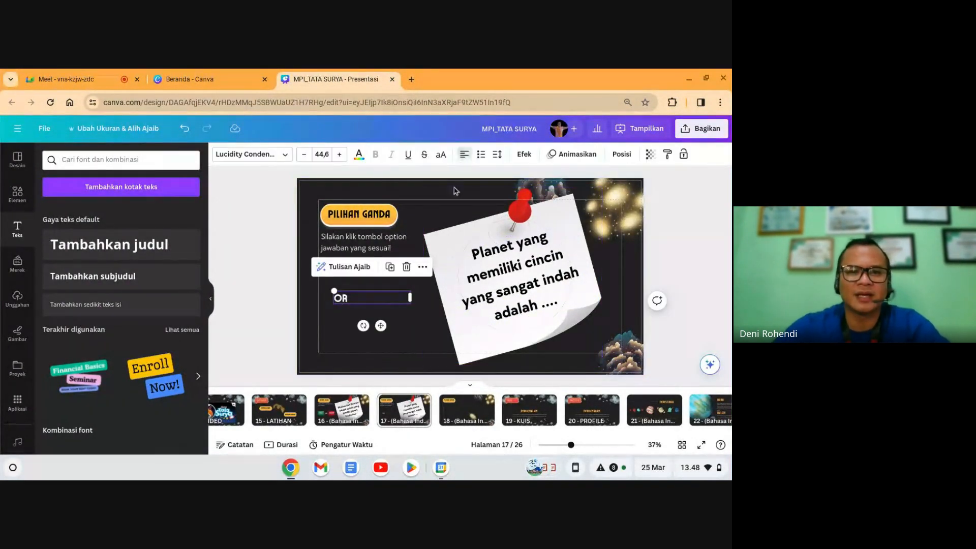
{"action": "left_click_drag", "start_coordinate": [413, 297], "coordinate": [367, 297]}
{"action": "double_click", "coordinate": [350, 300]}
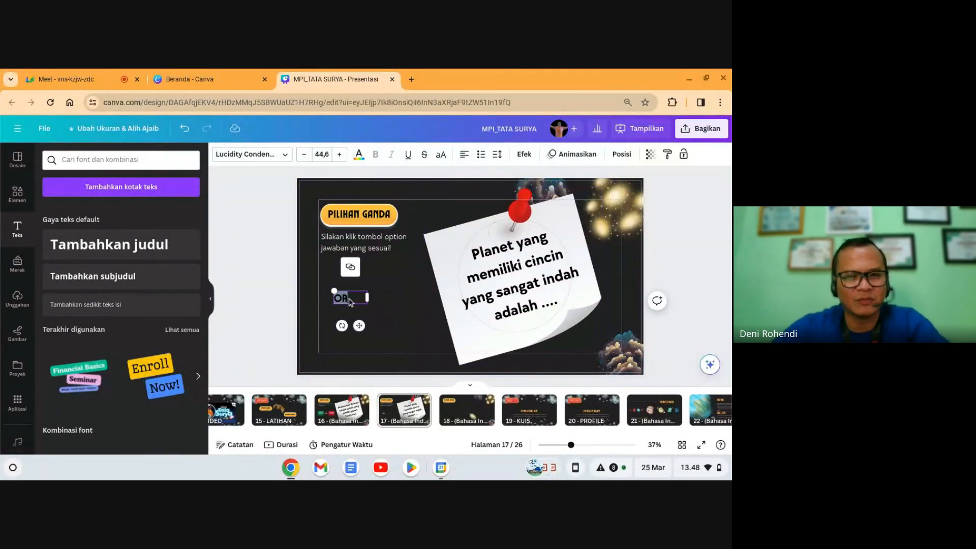
{"action": "type", "text": "A."}
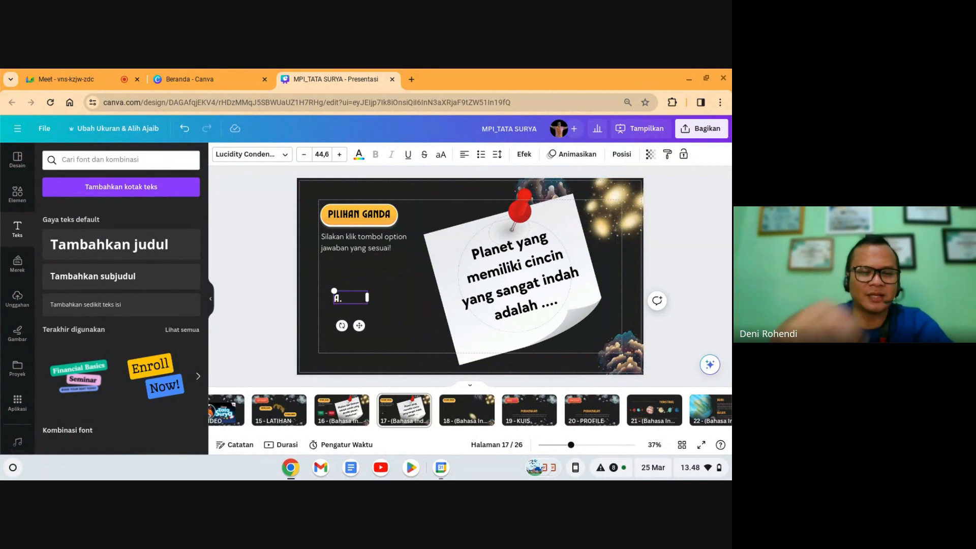
{"action": "type", "text": " merkur"}
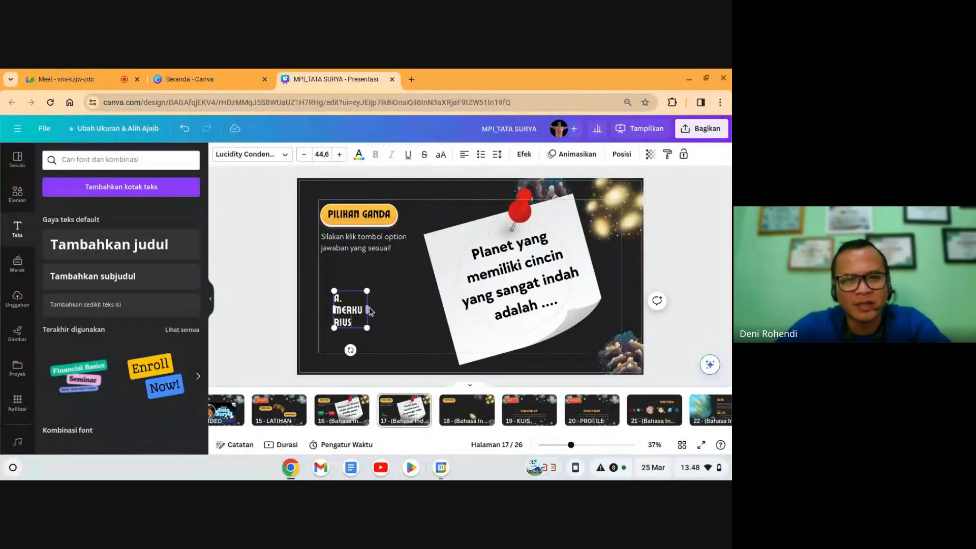
{"action": "left_click_drag", "start_coordinate": [369, 310], "coordinate": [401, 302]}
{"action": "left_click", "coordinate": [340, 154]}
{"action": "left_click", "coordinate": [340, 154]}
{"action": "left_click", "coordinate": [339, 154]}
{"action": "left_click", "coordinate": [340, 155]}
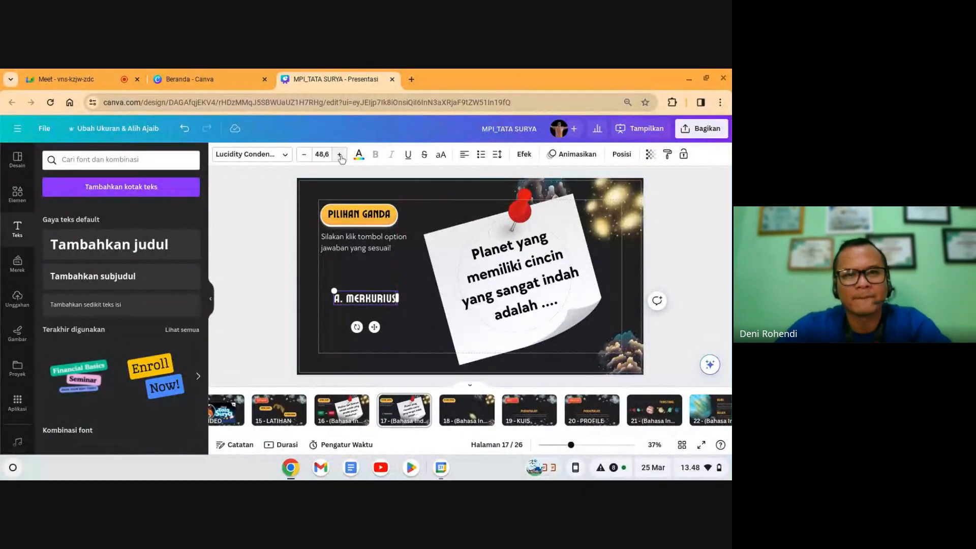
{"action": "left_click", "coordinate": [340, 155]}
{"action": "left_click", "coordinate": [340, 154]}
{"action": "left_click_drag", "start_coordinate": [396, 305], "coordinate": [363, 298]}
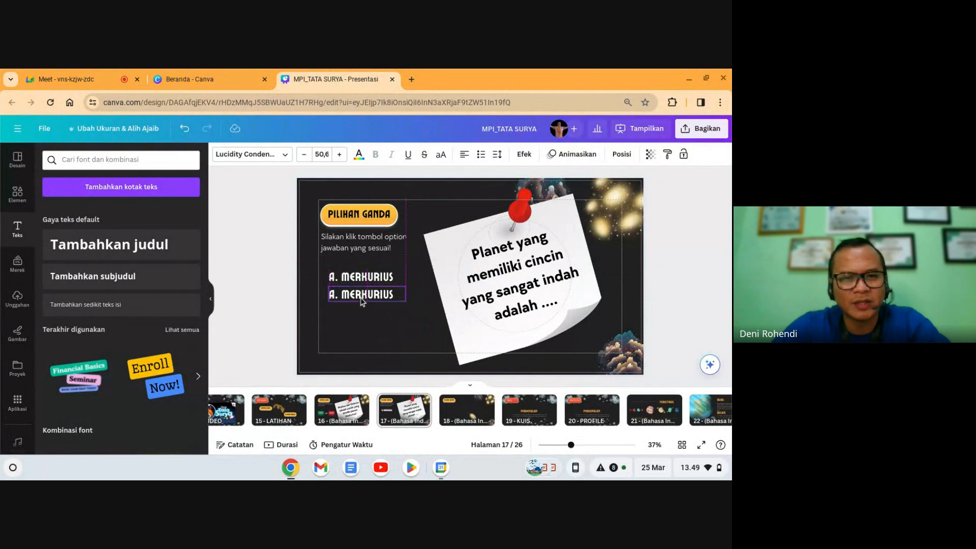
Step: Rewrite the copied answer as 'B. BUMI' and duplicate it twice
{"action": "double_click", "coordinate": [366, 295]}
{"action": "type", "text": "B"}
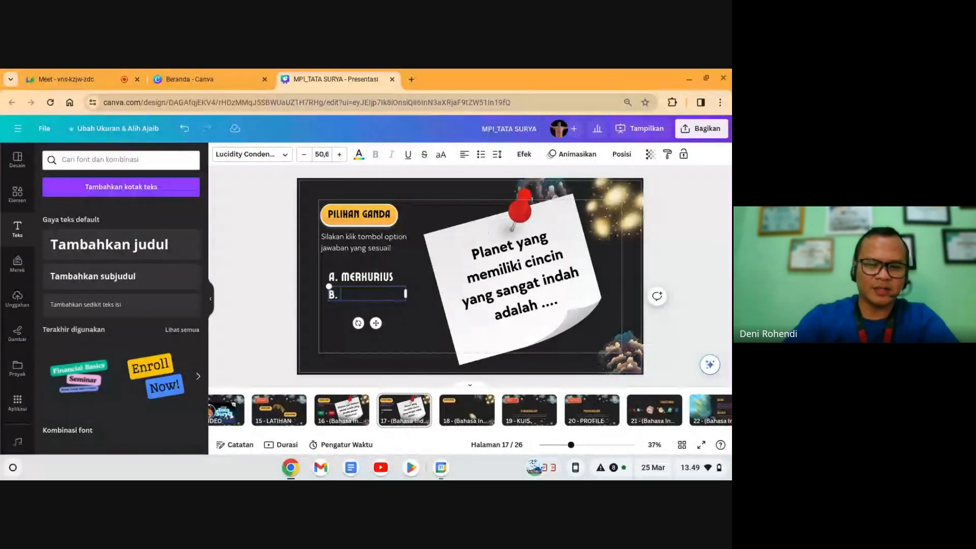
{"action": "type", "text": ". BUMI"}
{"action": "left_click", "coordinate": [409, 330]}
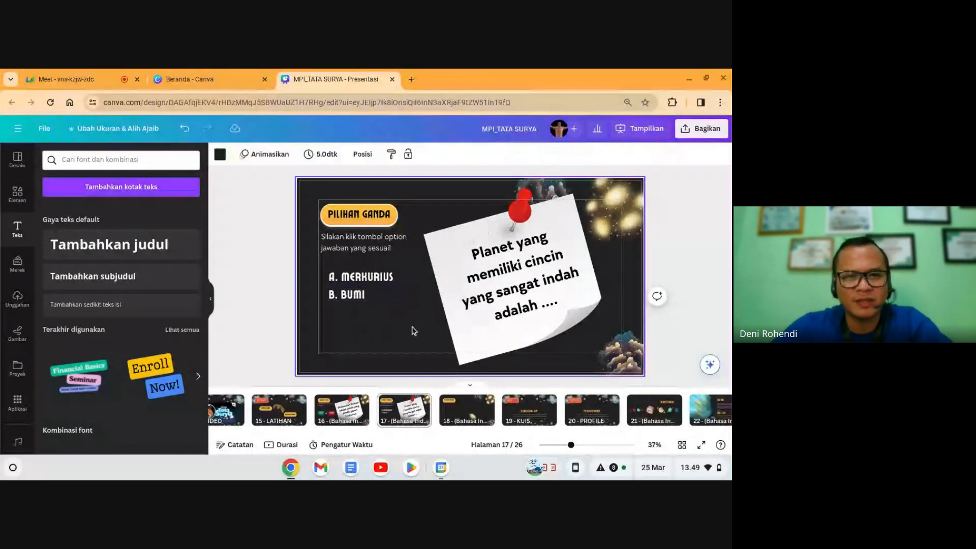
{"action": "left_click", "coordinate": [381, 299]}
{"action": "key", "text": "ctrl+d"}
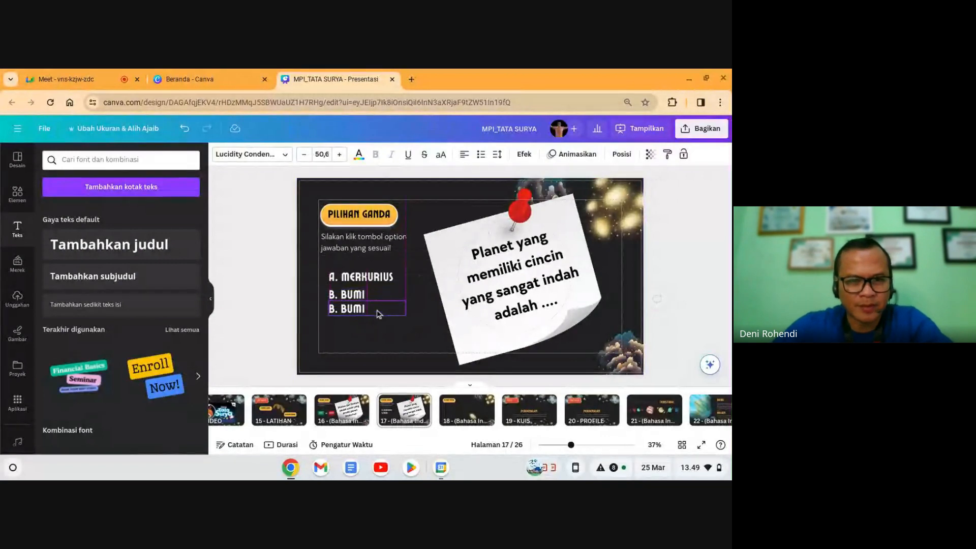
{"action": "key", "text": "ctrl+d"}
{"action": "key", "text": "ctrl+d"}
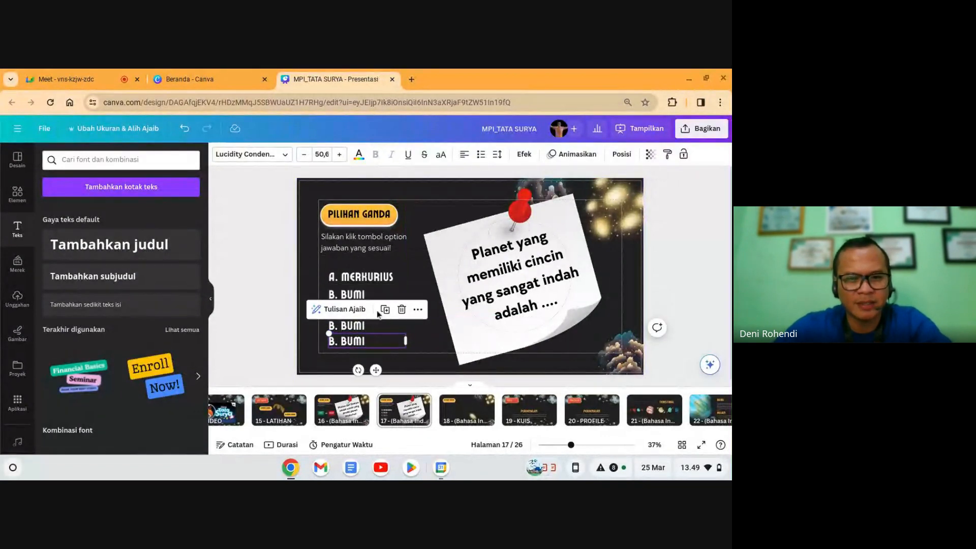
{"action": "left_click", "coordinate": [439, 338]}
Step: Rewrite the remaining copies as C. PLUTO, D. NEPTUNUS and E. SATURNUS
{"action": "double_click", "coordinate": [355, 310]}
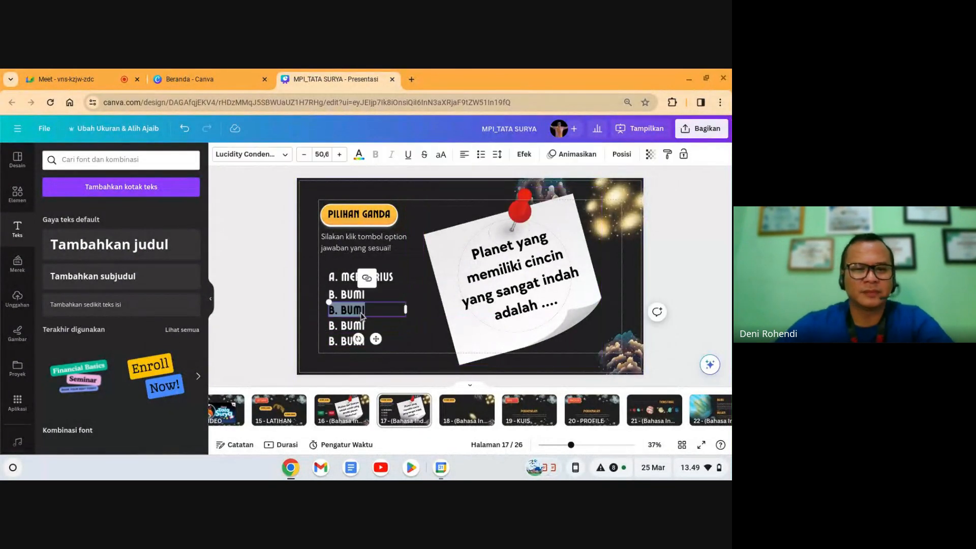
{"action": "type", "text": "C. PLUTO"}
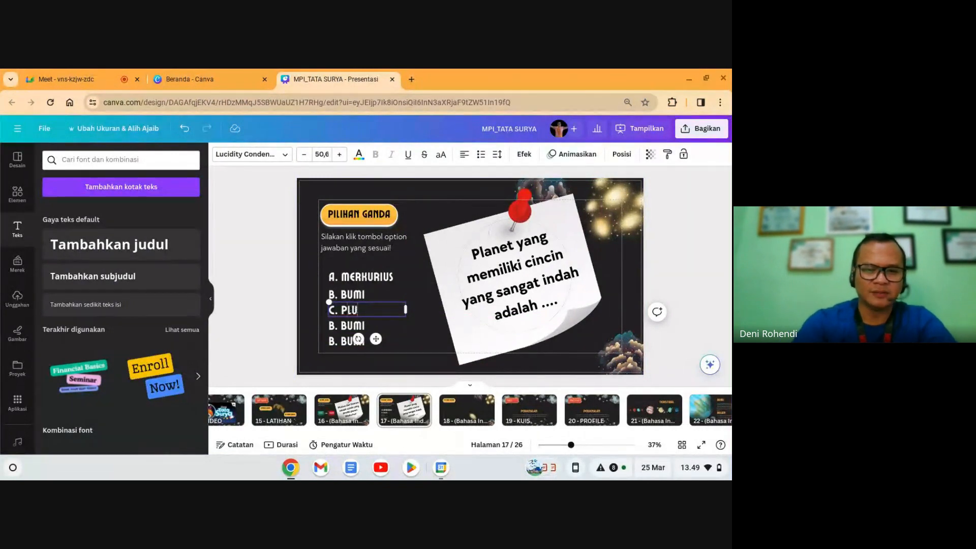
{"action": "double_click", "coordinate": [355, 326]}
{"action": "type", "text": "D."}
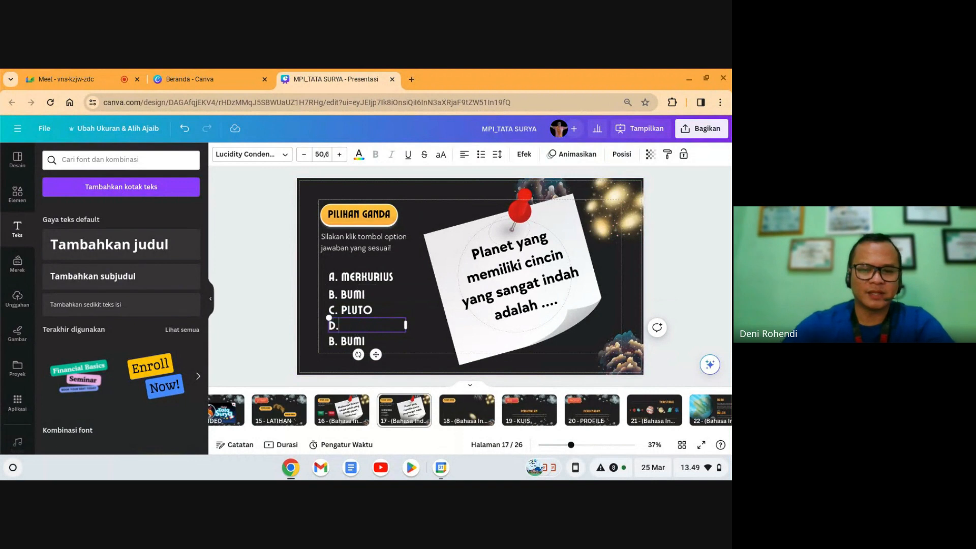
{"action": "type", "text": " NEPTUNUS"}
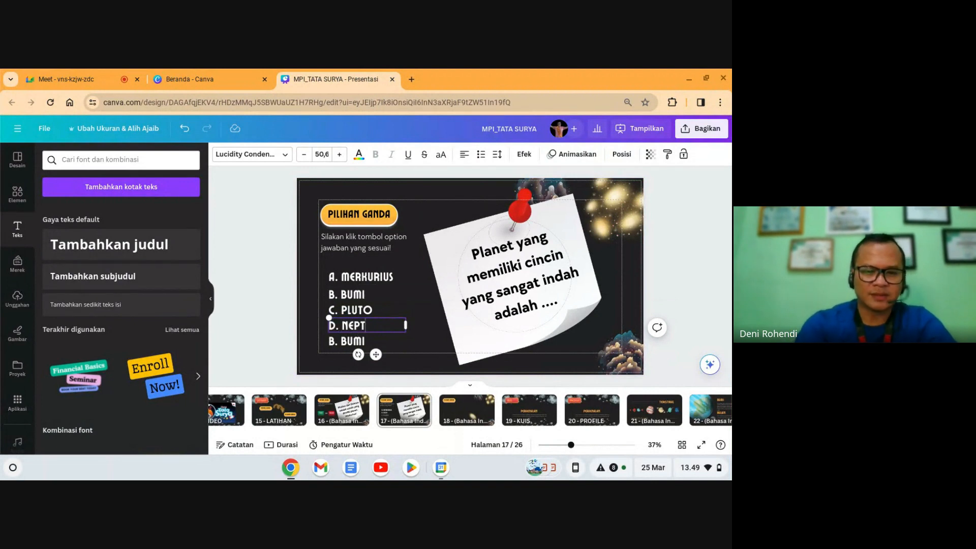
{"action": "triple_click", "coordinate": [349, 341]}
{"action": "type", "text": "E."}
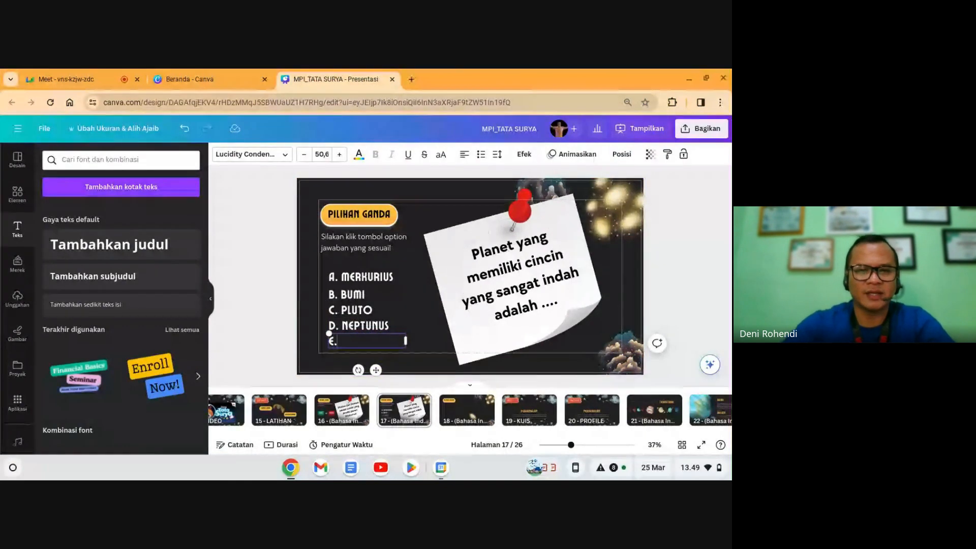
{"action": "type", "text": "ATURNUS"}
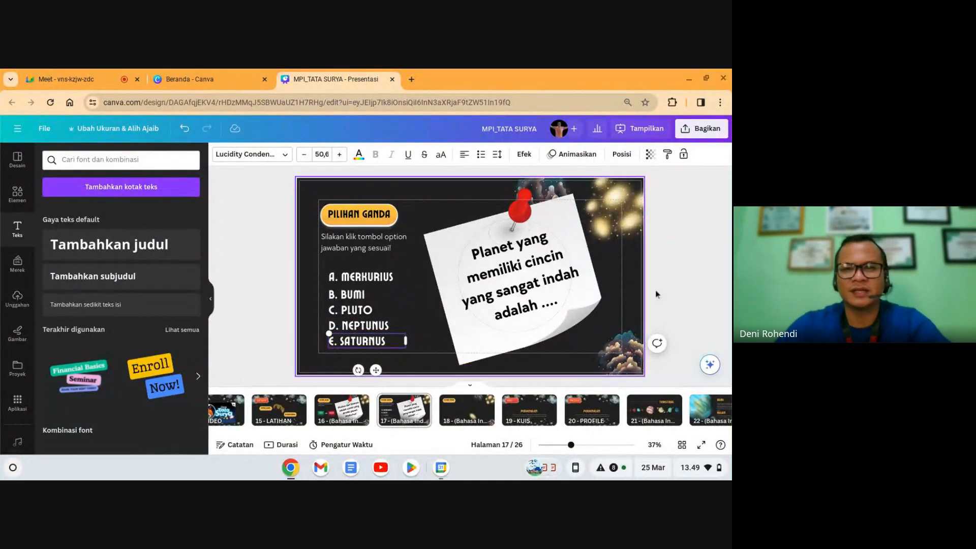
{"action": "left_click", "coordinate": [693, 288]}
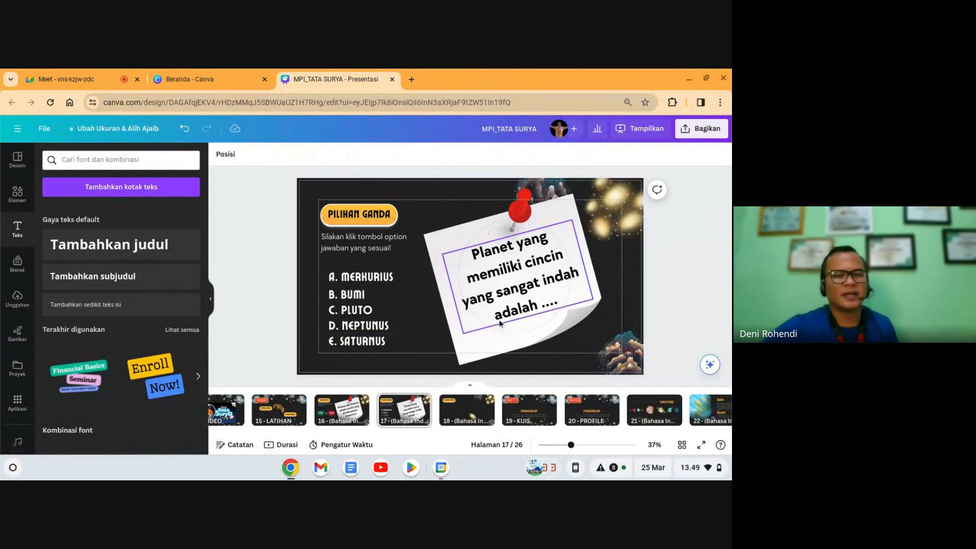
Step: Move answers A–E together slightly up and left, then glance at slide 16 and return to 17
{"action": "left_click", "coordinate": [391, 334]}
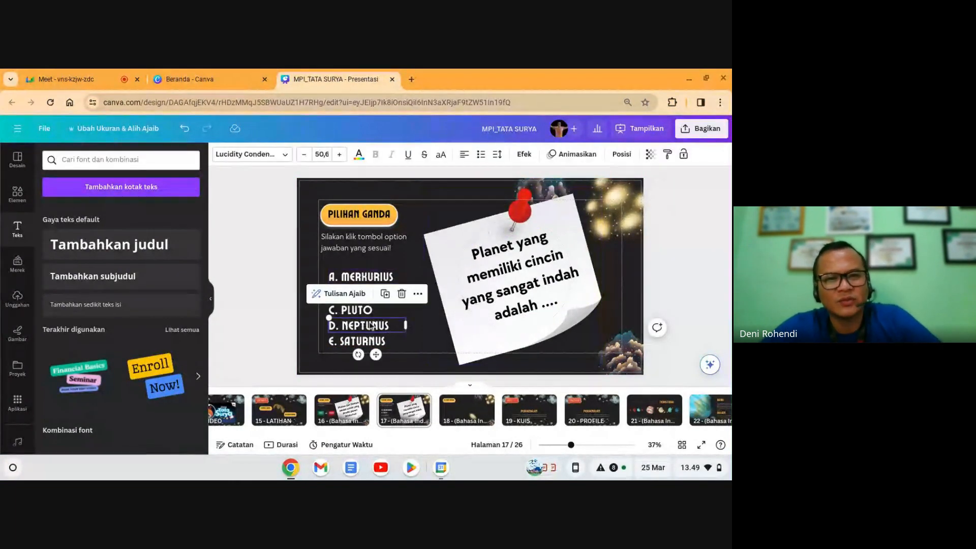
{"action": "left_click", "coordinate": [702, 305]}
{"action": "left_click_drag", "start_coordinate": [333, 263], "coordinate": [417, 359]}
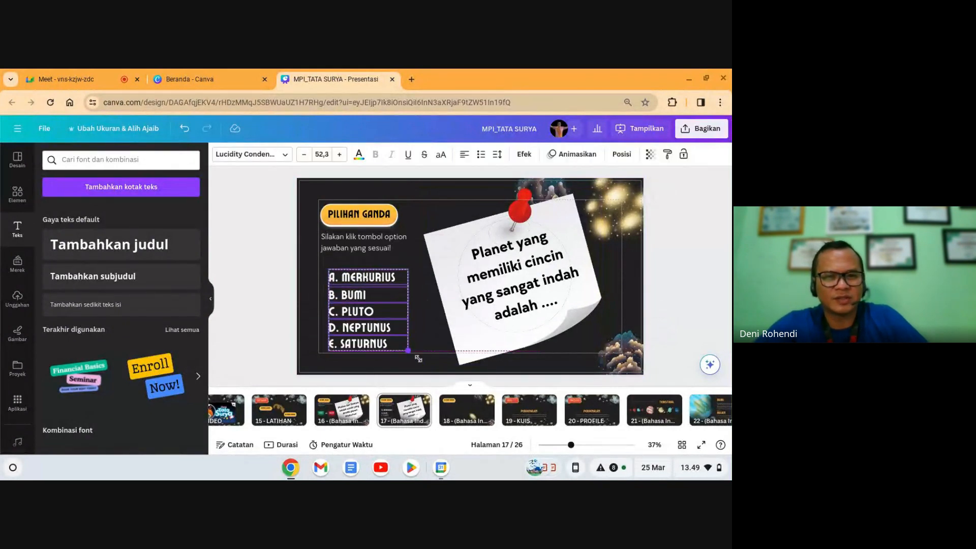
{"action": "left_click_drag", "start_coordinate": [376, 316], "coordinate": [374, 307]}
{"action": "left_click", "coordinate": [690, 297]}
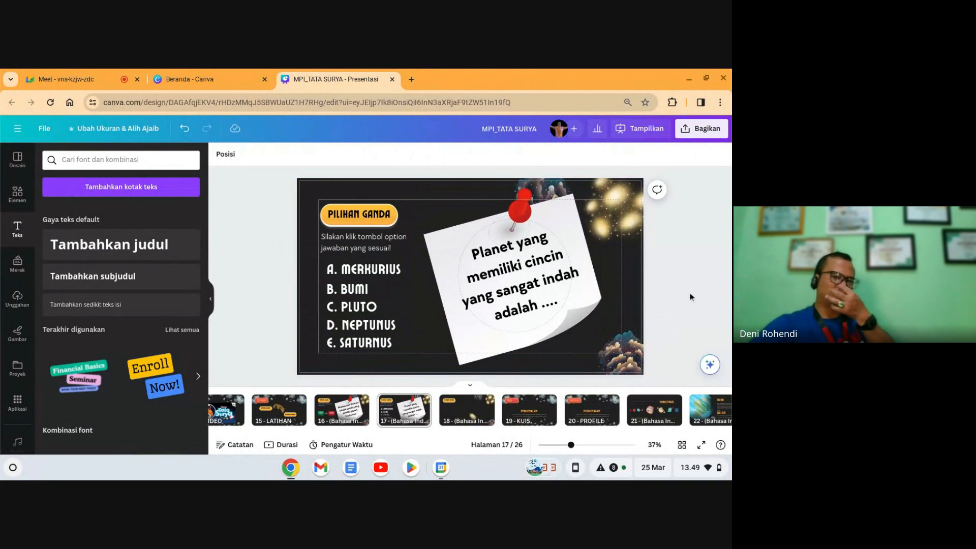
{"action": "left_click", "coordinate": [350, 416]}
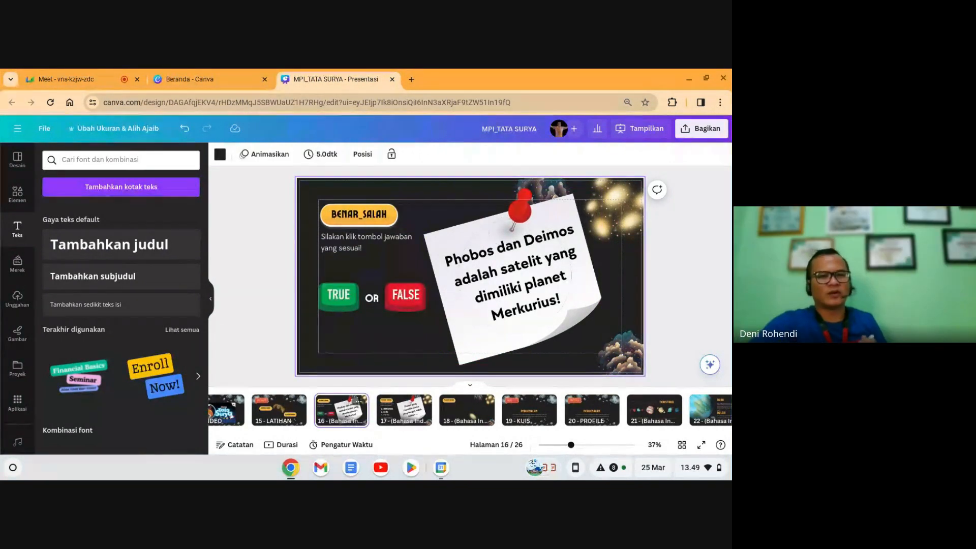
{"action": "key", "text": "Right"}
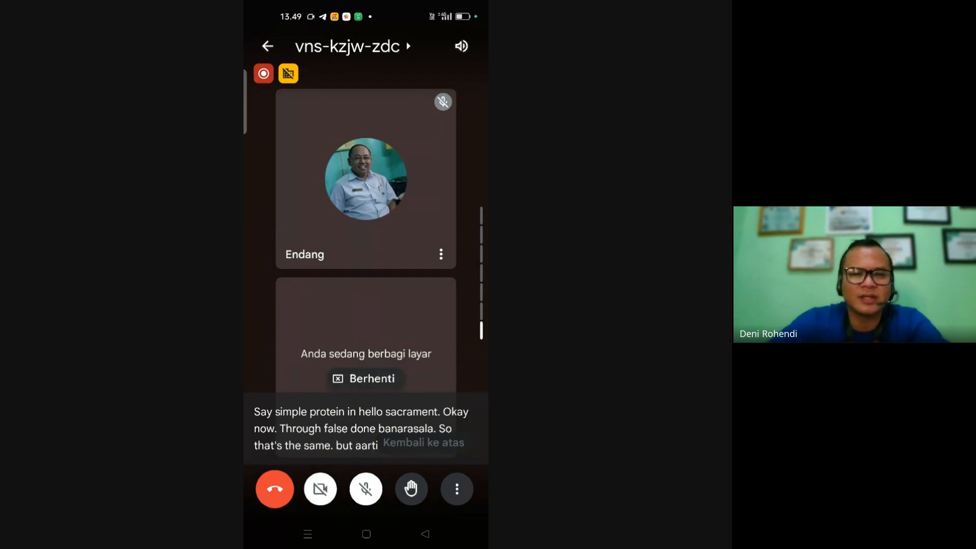
Step: On the phone, view the Meet in-call messages via the call's options menu, then close them
{"action": "left_click", "coordinate": [457, 489]}
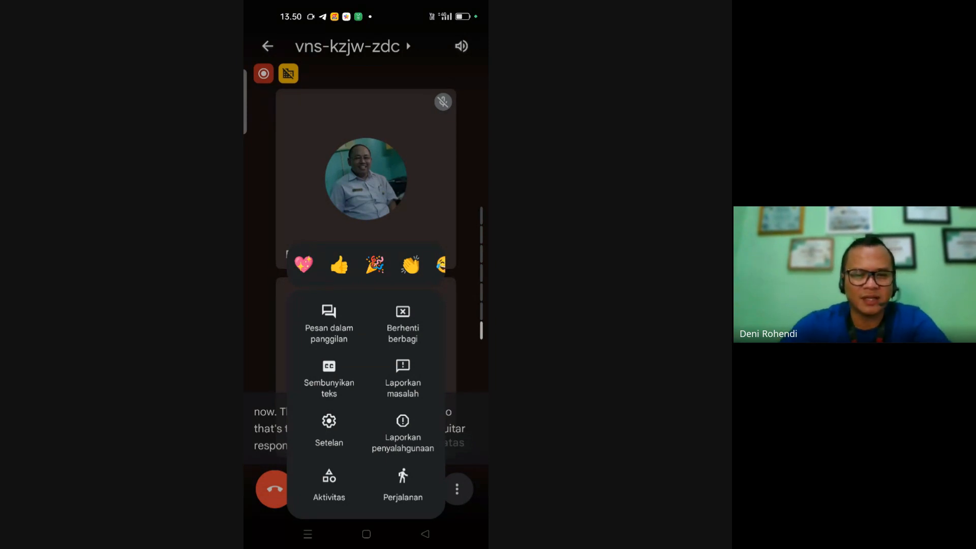
{"action": "left_click", "coordinate": [329, 323]}
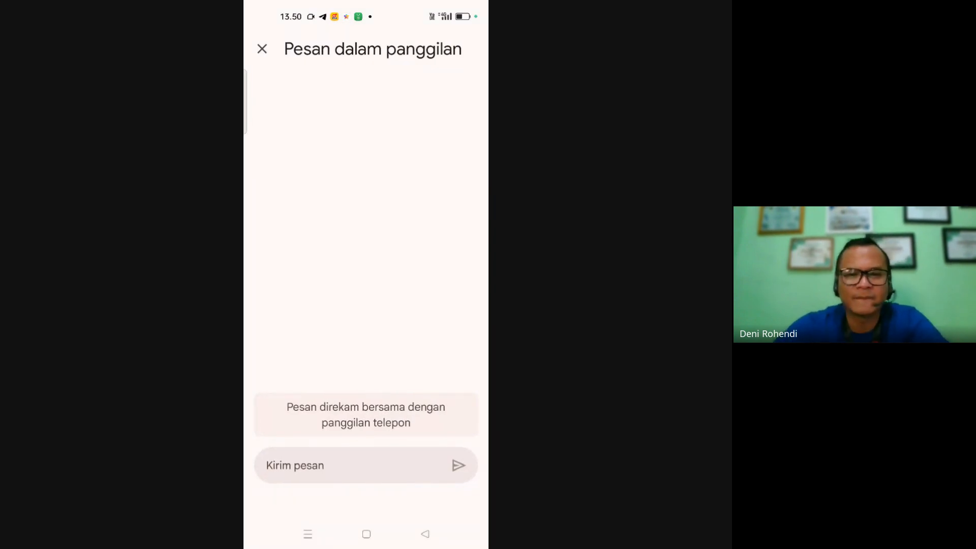
{"action": "left_click", "coordinate": [425, 533]}
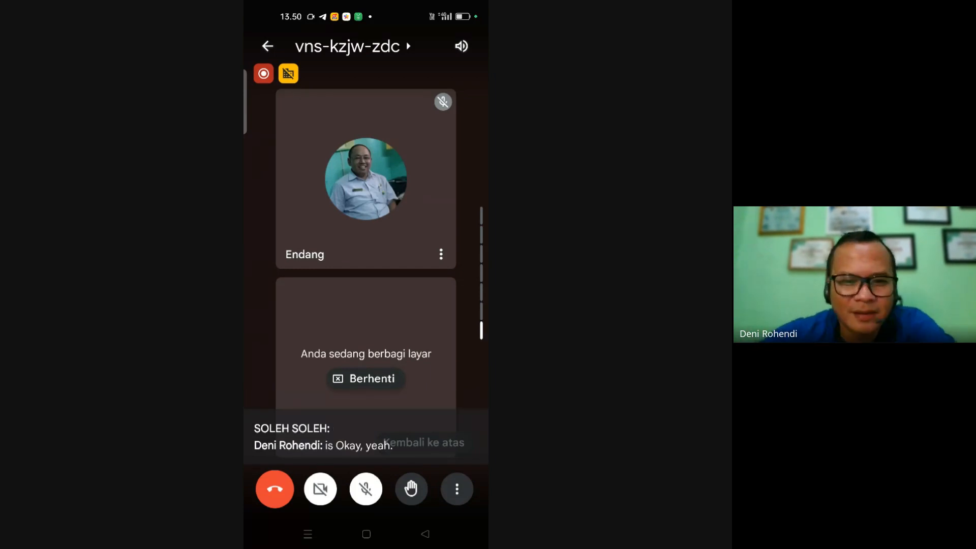
{"action": "left_click", "coordinate": [457, 489]}
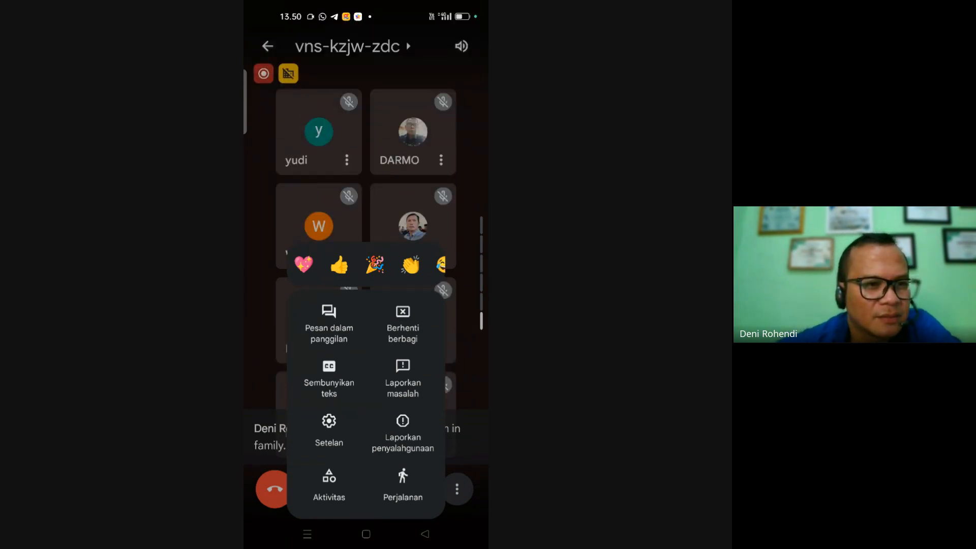
{"action": "left_click", "coordinate": [424, 533]}
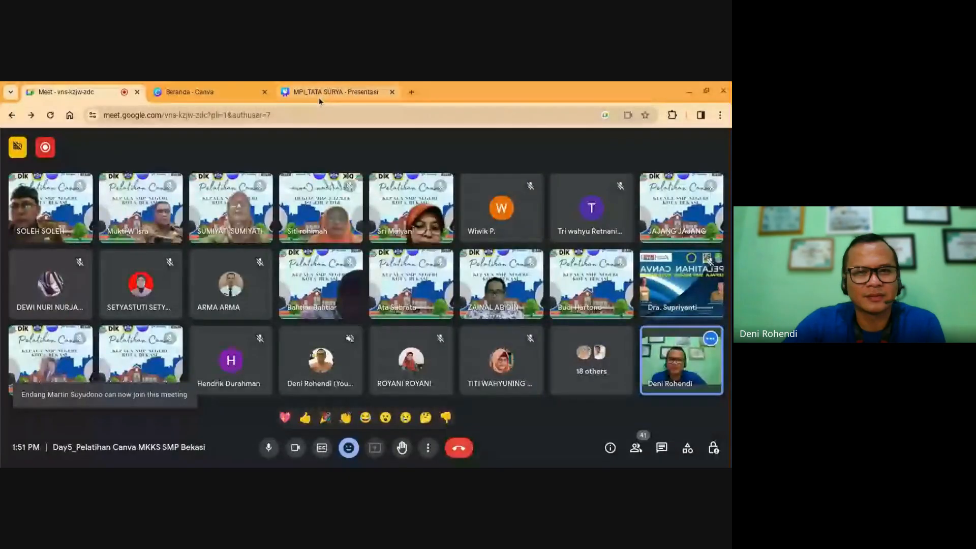
Step: Back in Canva, delete slide 18's sticky note, A–E answer options and PILIHAN GANDA badge
{"action": "left_click", "coordinate": [318, 94]}
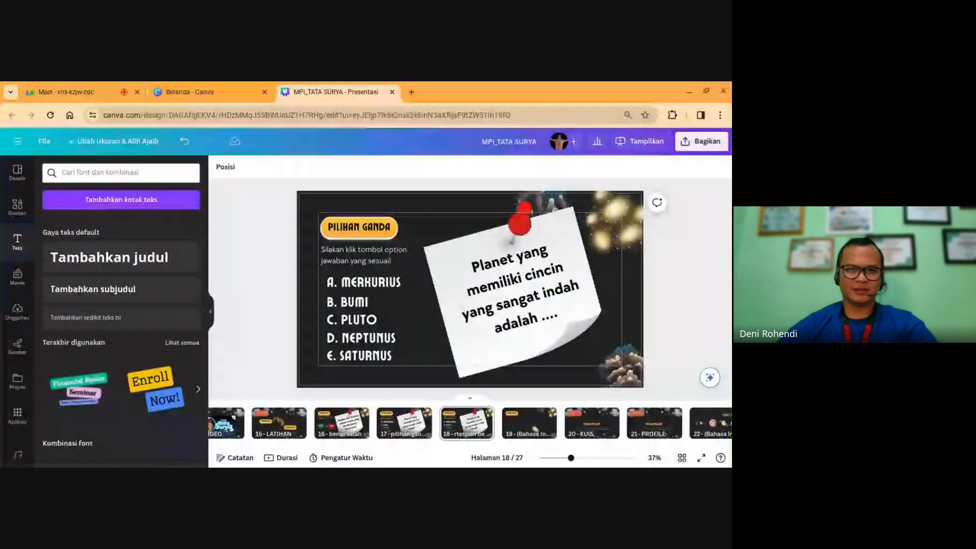
{"action": "left_click", "coordinate": [211, 316]}
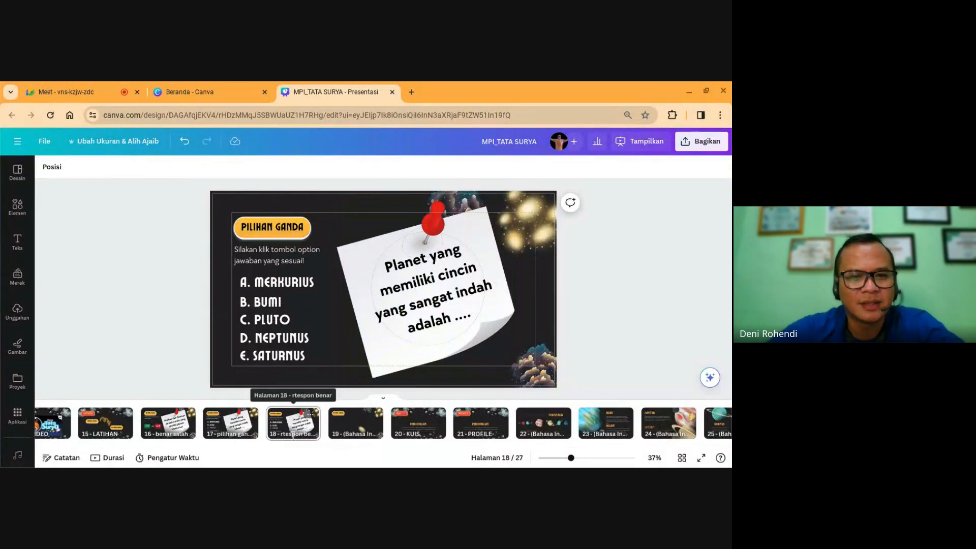
{"action": "left_click", "coordinate": [288, 429]}
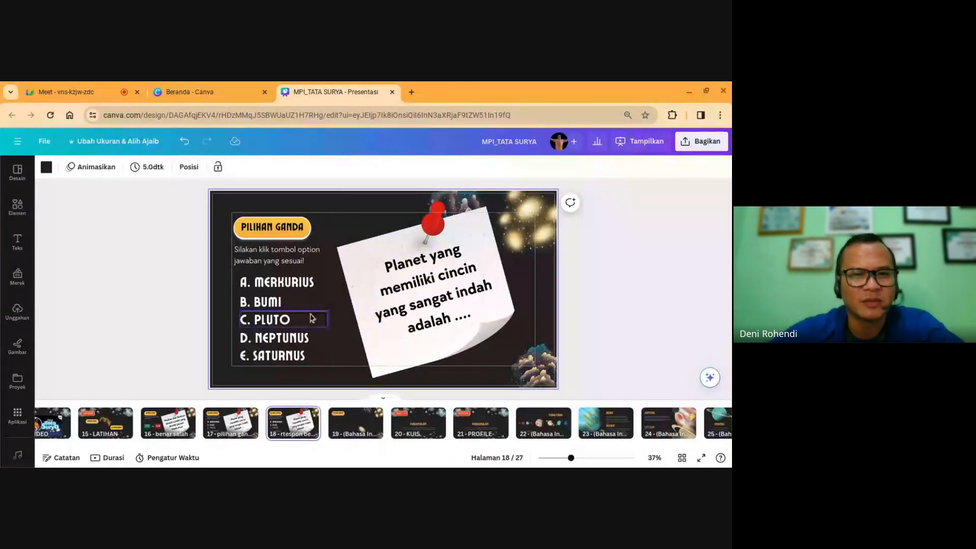
{"action": "left_click", "coordinate": [385, 245]}
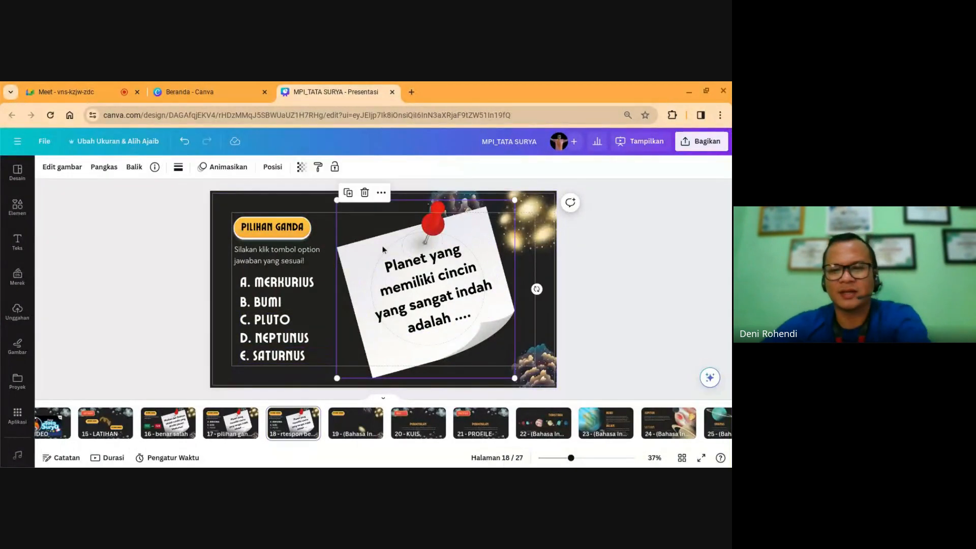
{"action": "key", "text": "Delete"}
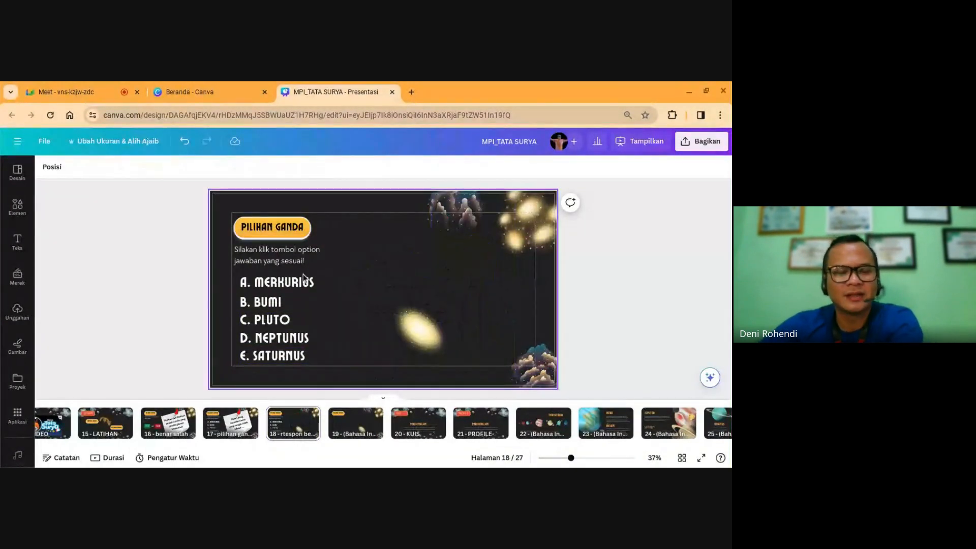
{"action": "left_click_drag", "start_coordinate": [346, 357], "coordinate": [247, 284]}
{"action": "key", "text": "Delete"}
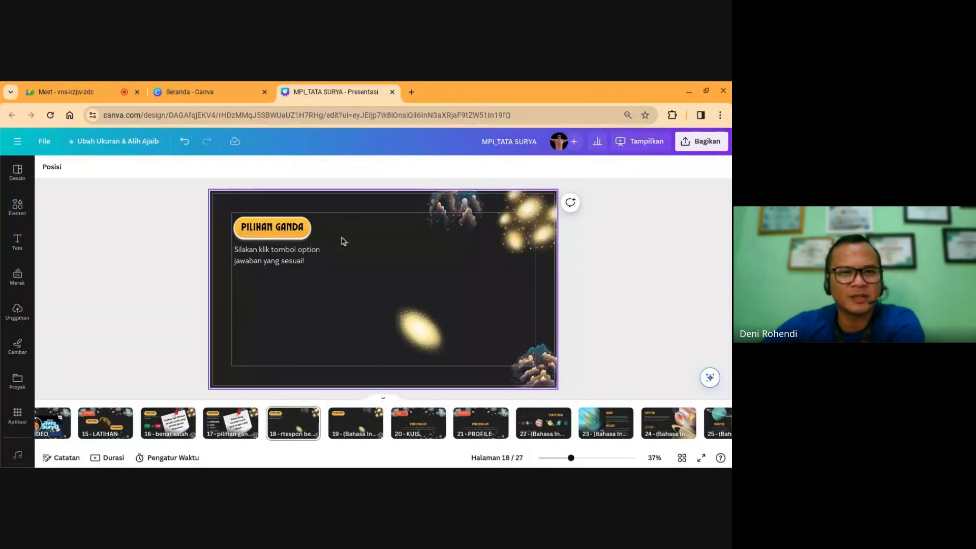
{"action": "left_click", "coordinate": [272, 226]}
{"action": "key", "text": "Delete"}
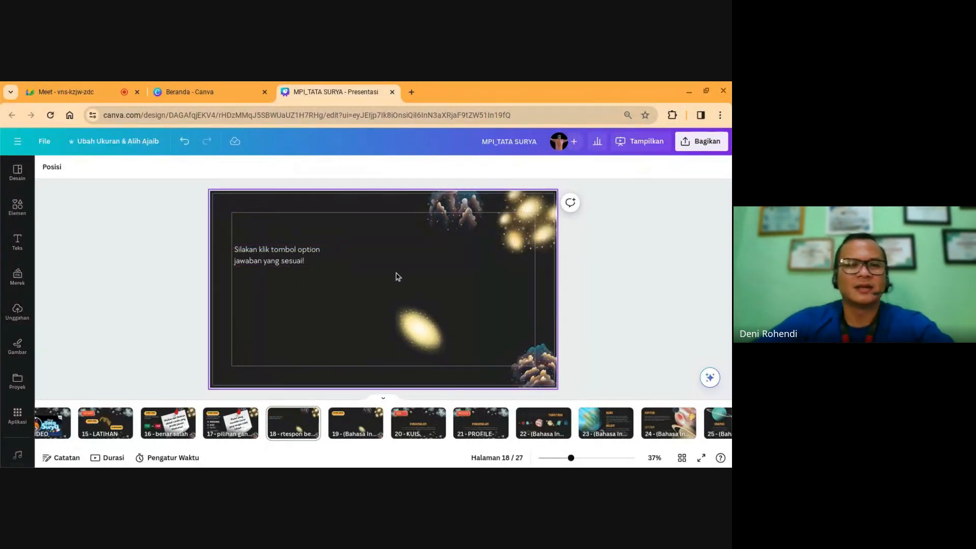
Step: Search Elements for 'big happy' and add an enlarged, centred grinning thumbs-up emoji
{"action": "left_click", "coordinate": [22, 212]}
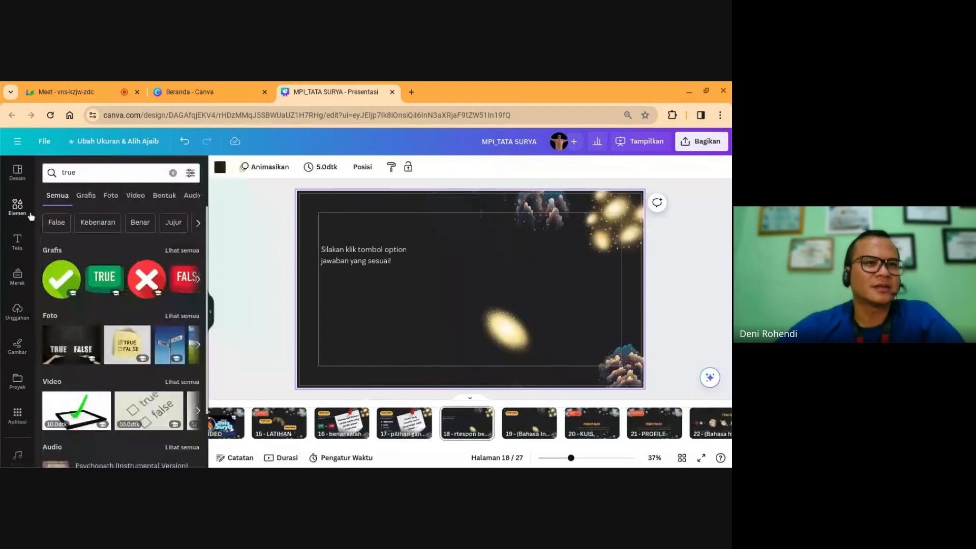
{"action": "left_click", "coordinate": [111, 172]}
{"action": "key", "text": "ctrl+a"}
{"action": "type", "text": "bi"}
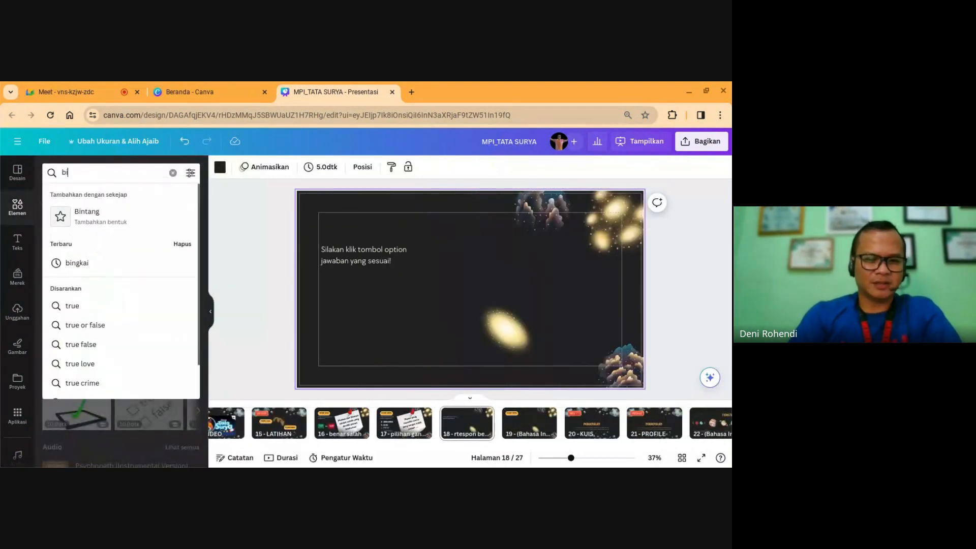
{"action": "type", "text": "g happ"}
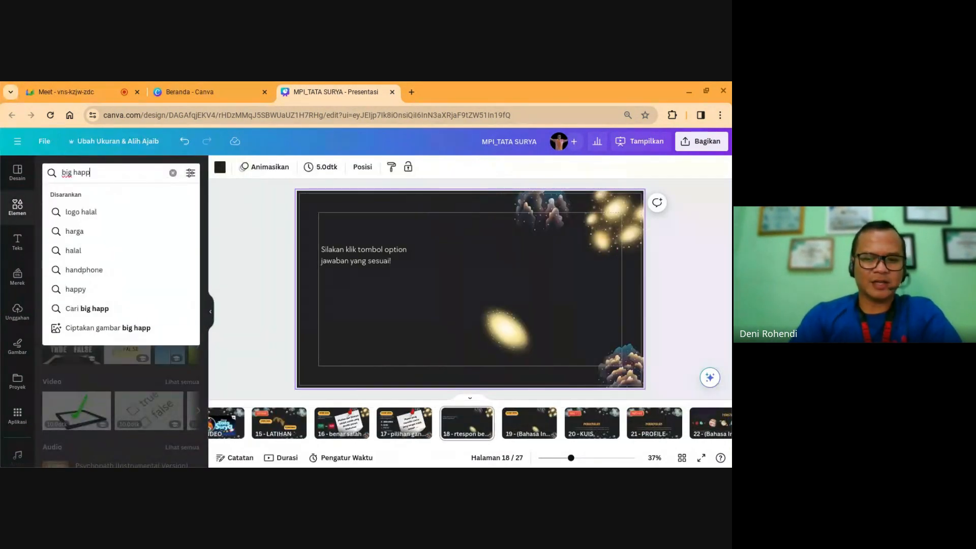
{"action": "type", "text": "y"}
{"action": "key", "text": "Return"}
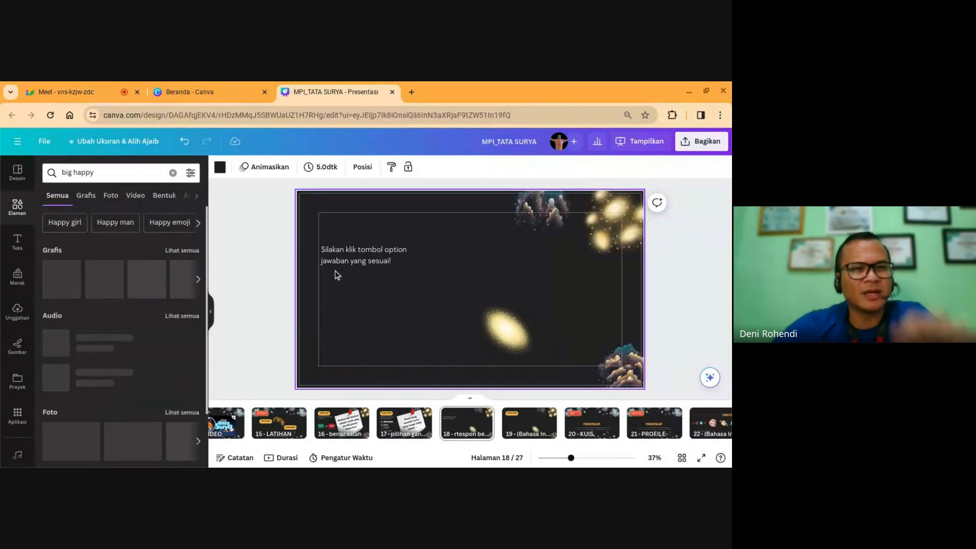
{"action": "left_click", "coordinate": [184, 251]}
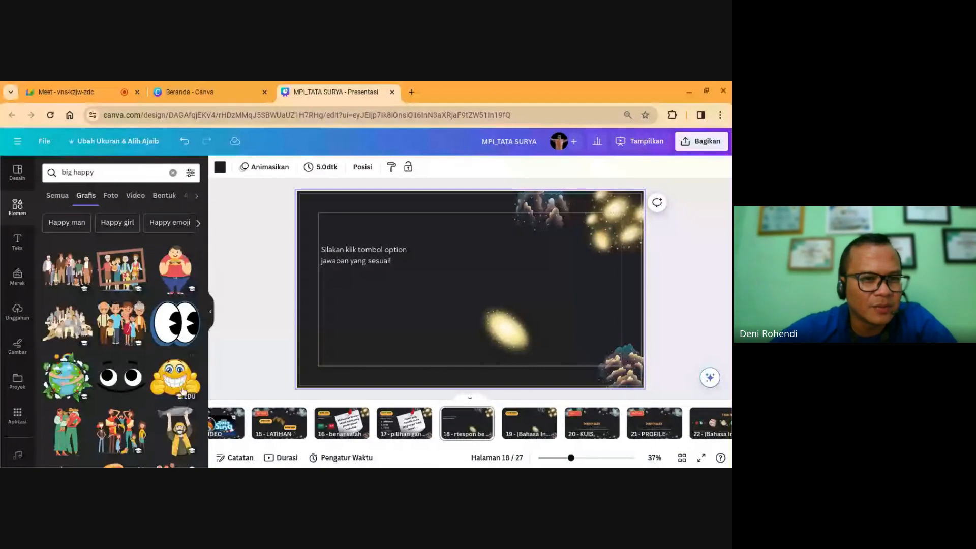
{"action": "left_click", "coordinate": [178, 389]}
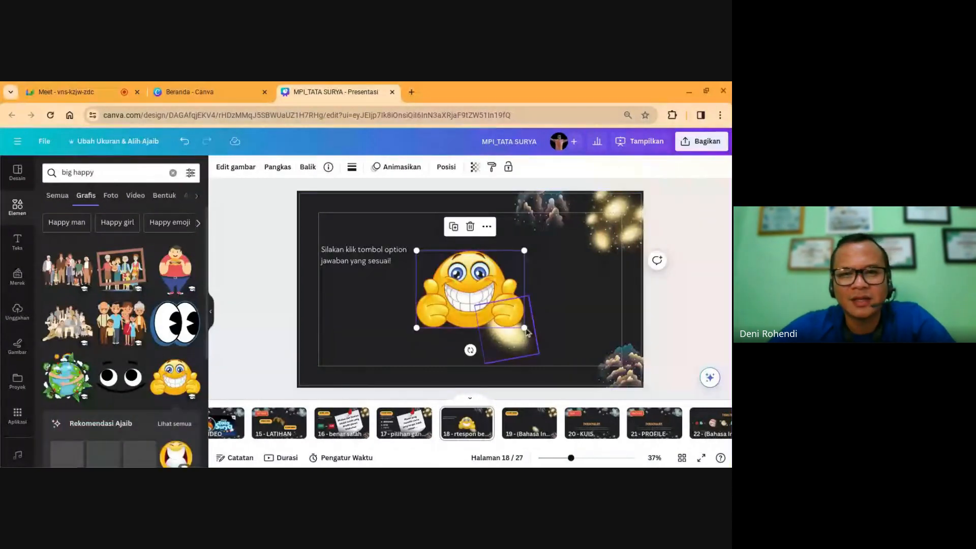
{"action": "left_click_drag", "start_coordinate": [525, 327], "coordinate": [577, 367]}
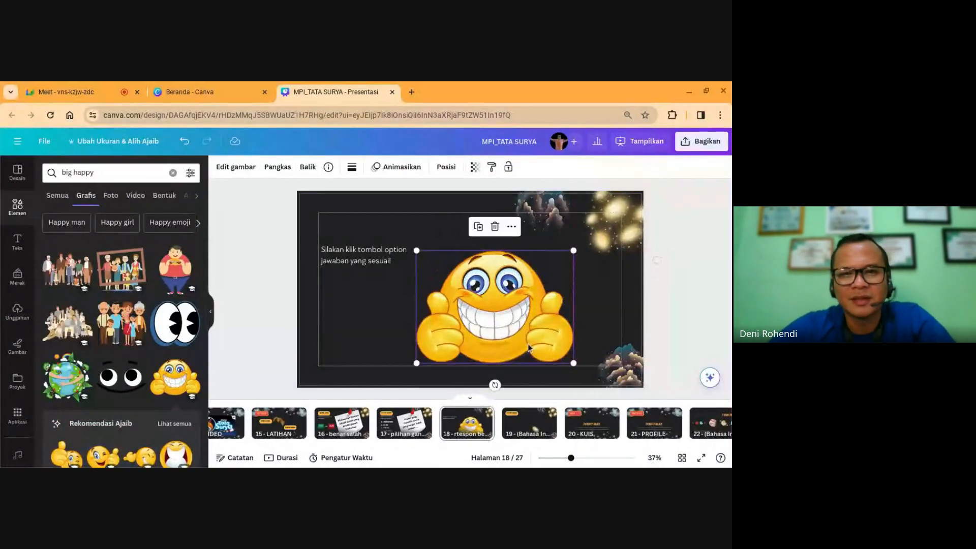
{"action": "left_click_drag", "start_coordinate": [483, 307], "coordinate": [470, 282]}
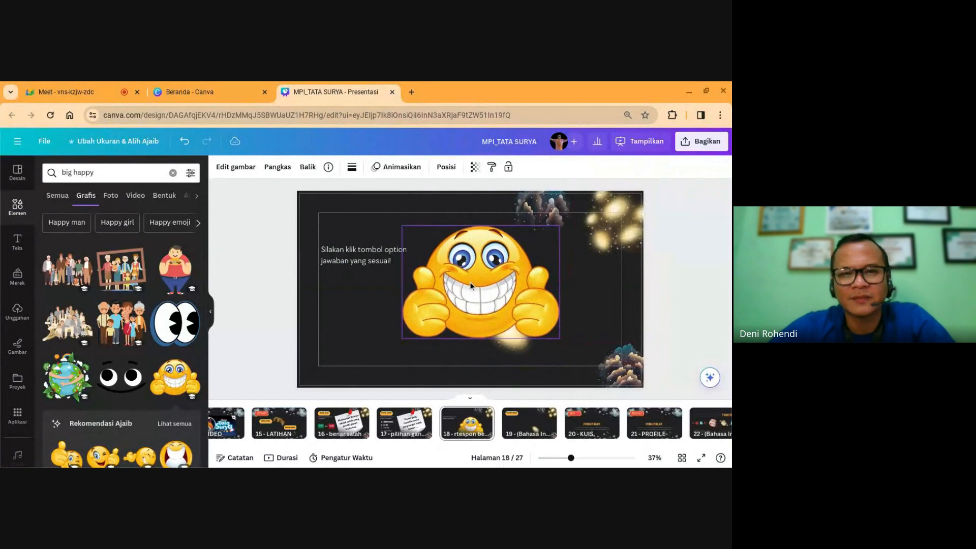
Step: Move the instruction text below the emoji and replace it with 'SELAMAT JAWABANMU TEPAT!'
{"action": "left_click", "coordinate": [365, 252]}
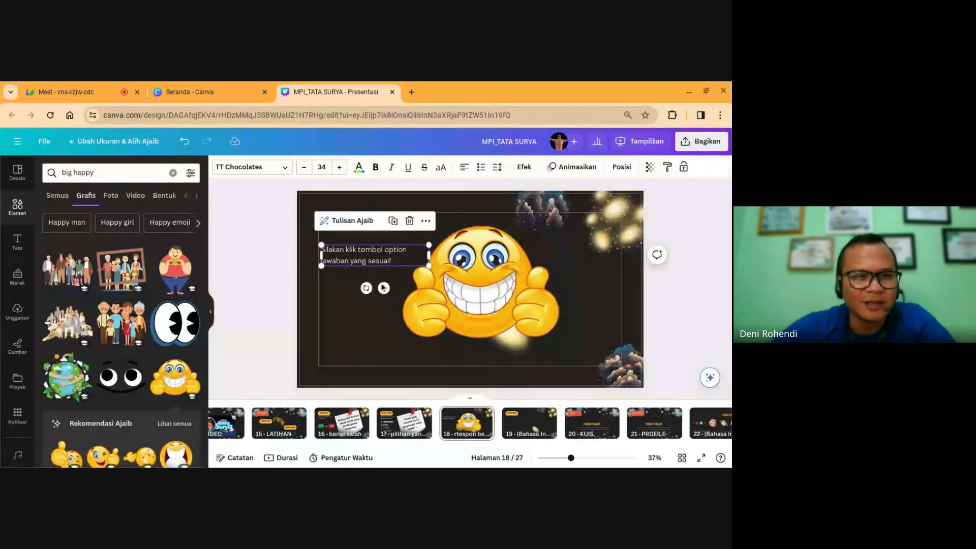
{"action": "left_click_drag", "start_coordinate": [383, 288], "coordinate": [464, 387]}
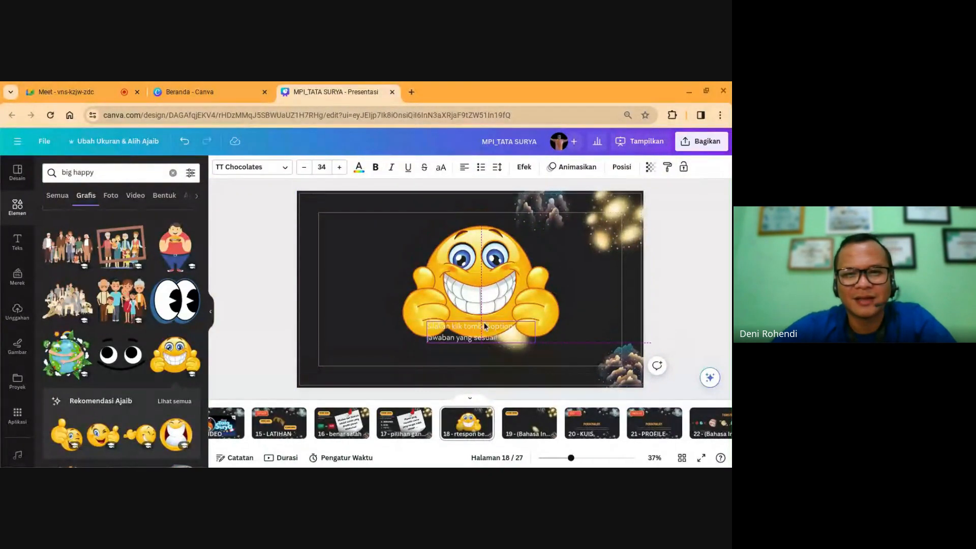
{"action": "double_click", "coordinate": [462, 347]}
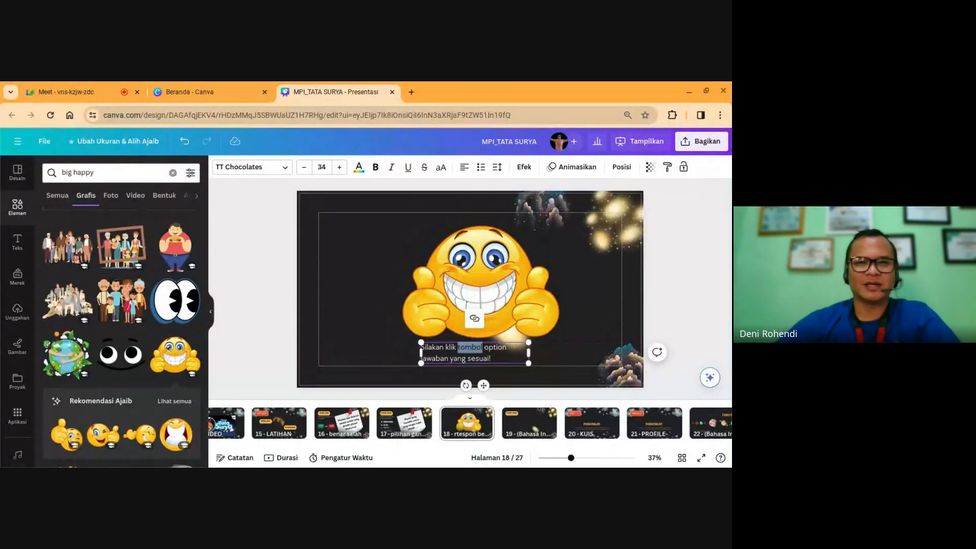
{"action": "key", "text": "ctrl+a"}
{"action": "type", "text": "S"}
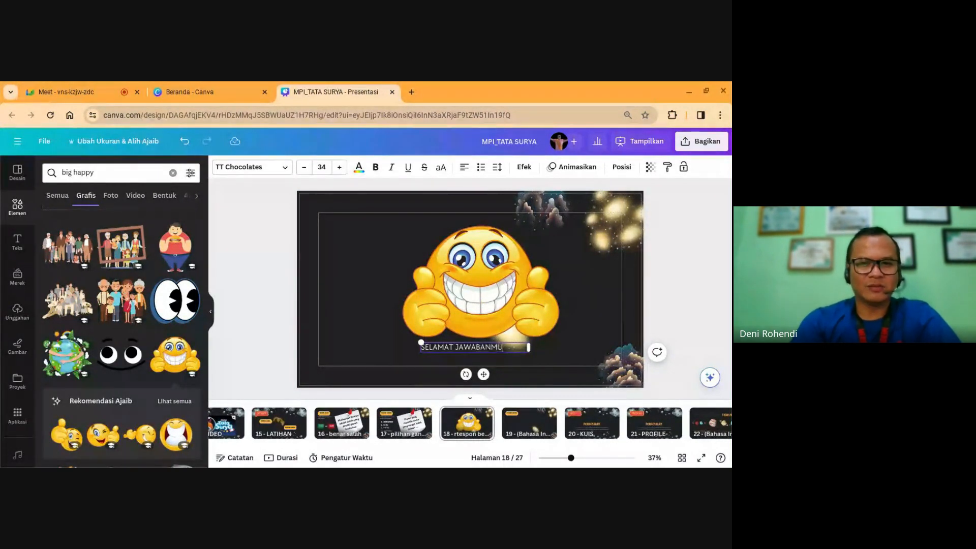
{"action": "type", "text": "ELAMAT JAWABANMU TEPAT"}
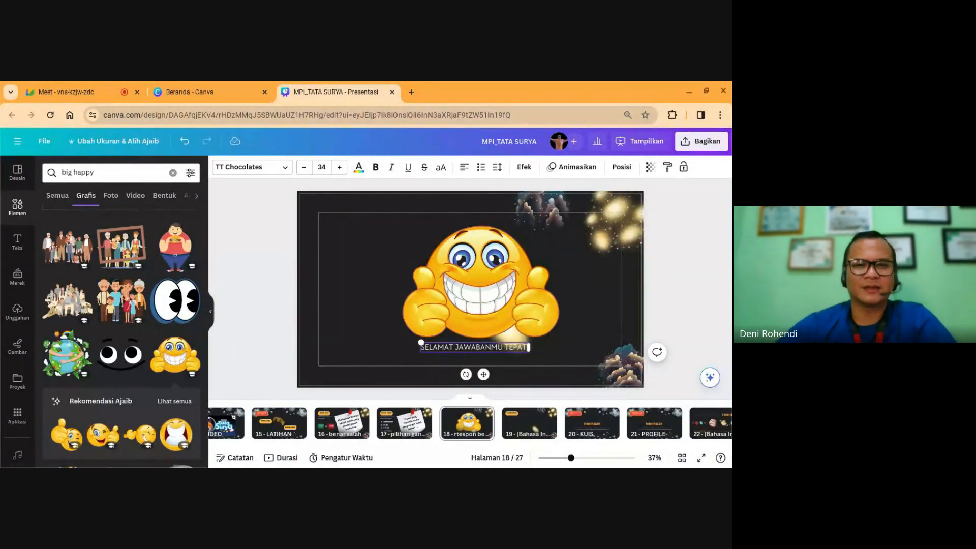
{"action": "type", "text": "!"}
Step: Set the message to size 56, widen it onto one line, and nudge the emoji up
{"action": "key", "text": "ctrl+a"}
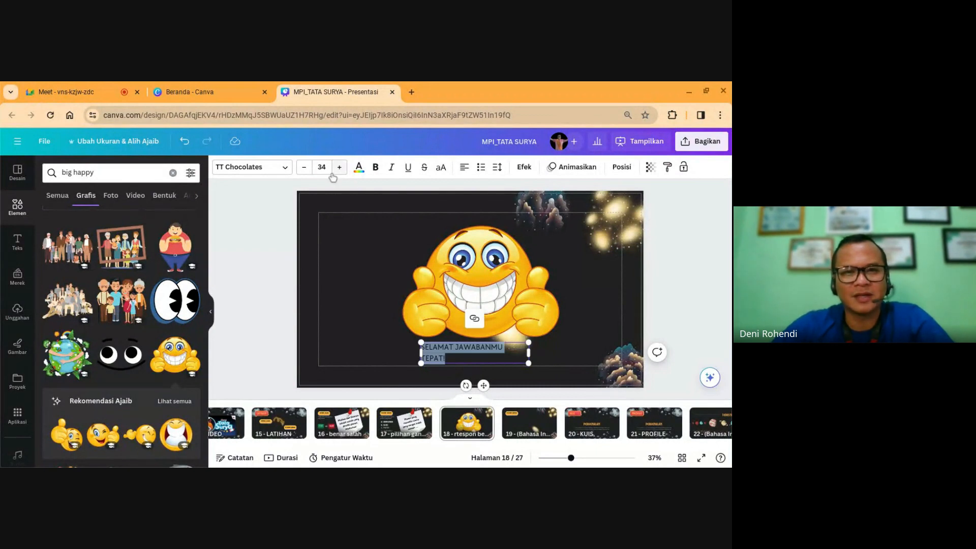
{"action": "left_click", "coordinate": [321, 168]}
{"action": "scroll", "coordinate": [331, 330], "scroll_direction": "down", "scroll_amount": 2}
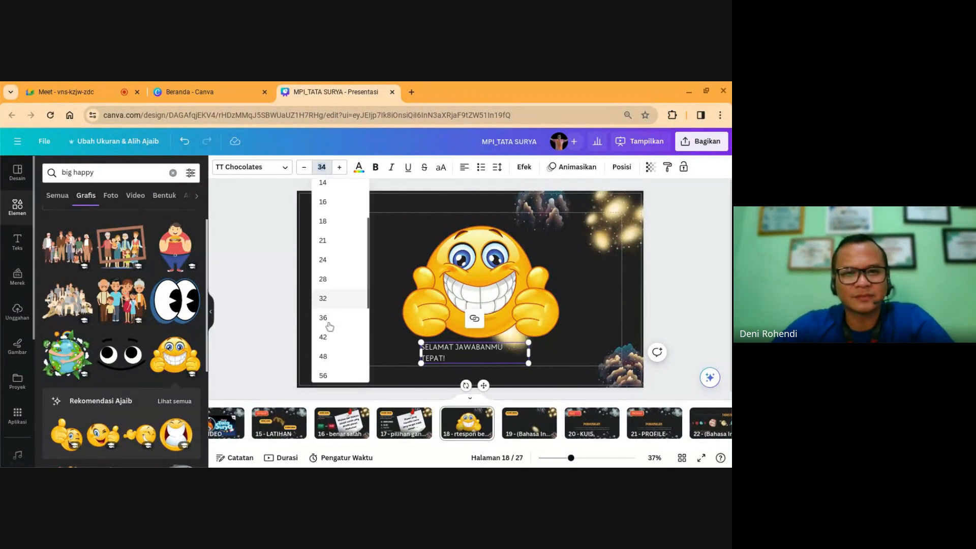
{"action": "left_click", "coordinate": [325, 376]}
{"action": "mouse_move", "coordinate": [529, 367]}
{"action": "left_mouse_down"}
{"action": "mouse_move", "coordinate": [635, 352]}
{"action": "mouse_move", "coordinate": [523, 363]}
{"action": "left_mouse_up"}
{"action": "left_click", "coordinate": [483, 287]}
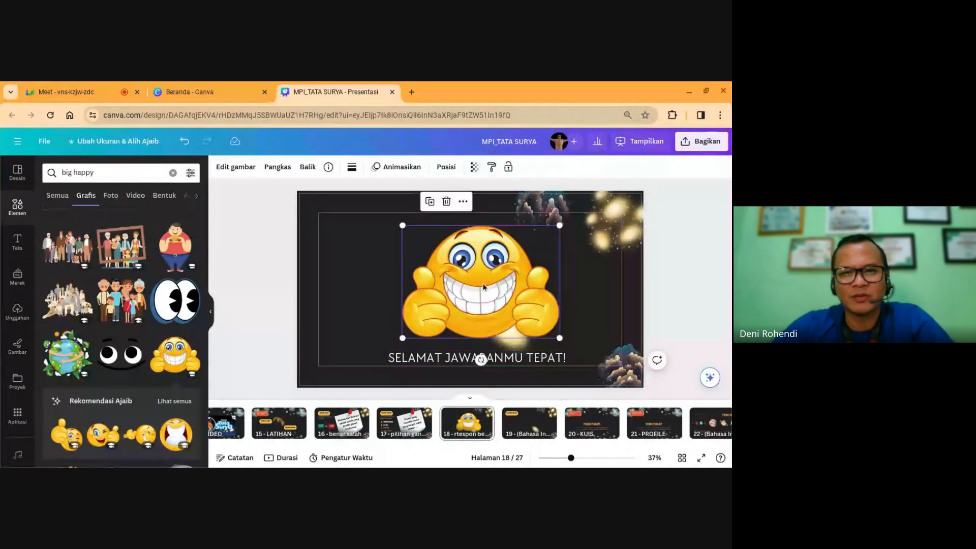
{"action": "left_click_drag", "start_coordinate": [483, 287], "coordinate": [483, 283]}
{"action": "left_click", "coordinate": [503, 358]}
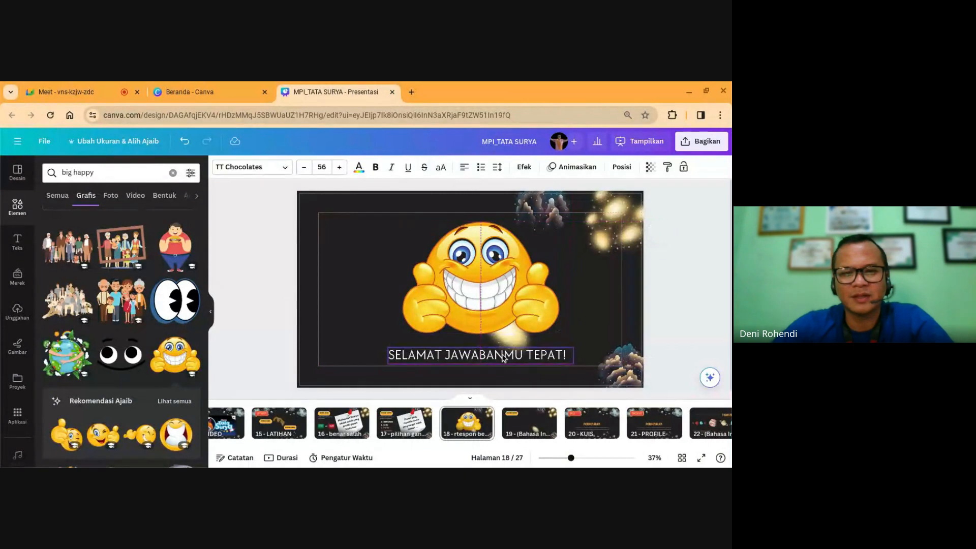
{"action": "left_click", "coordinate": [693, 283]}
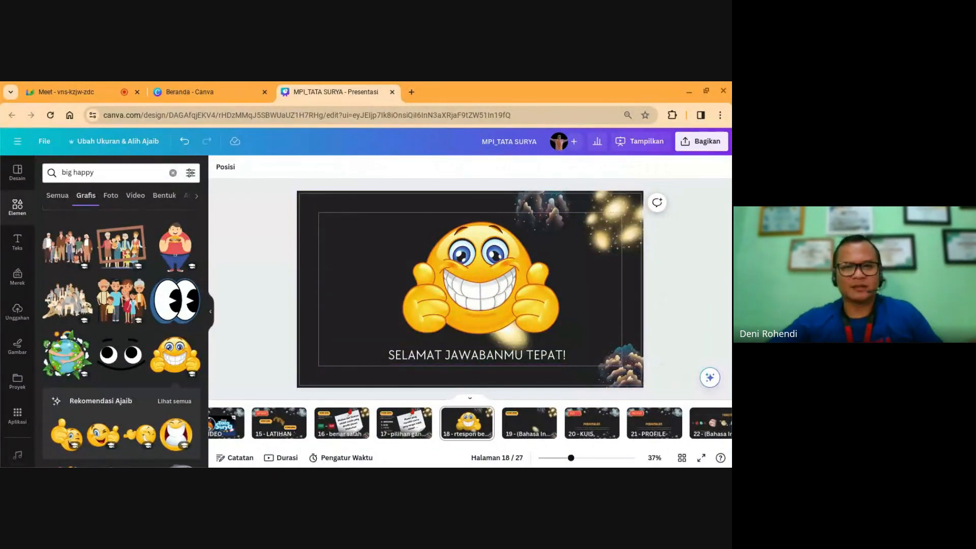
Step: Place an enlarged yellow checkmark from a 'ceklis' search left of the emoji, then retitle page 18
{"action": "left_click", "coordinate": [82, 172]}
{"action": "key", "text": "ctrl+a"}
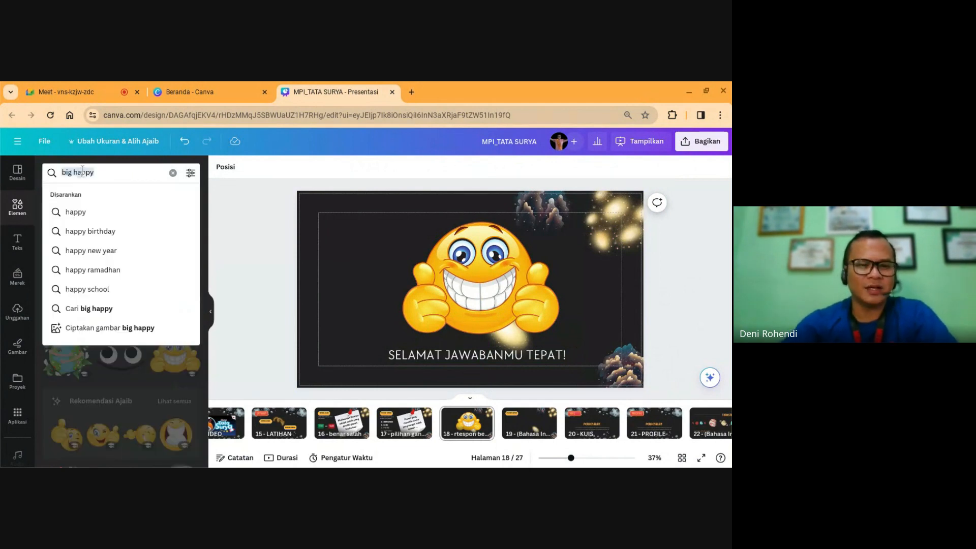
{"action": "type", "text": "ceklis"}
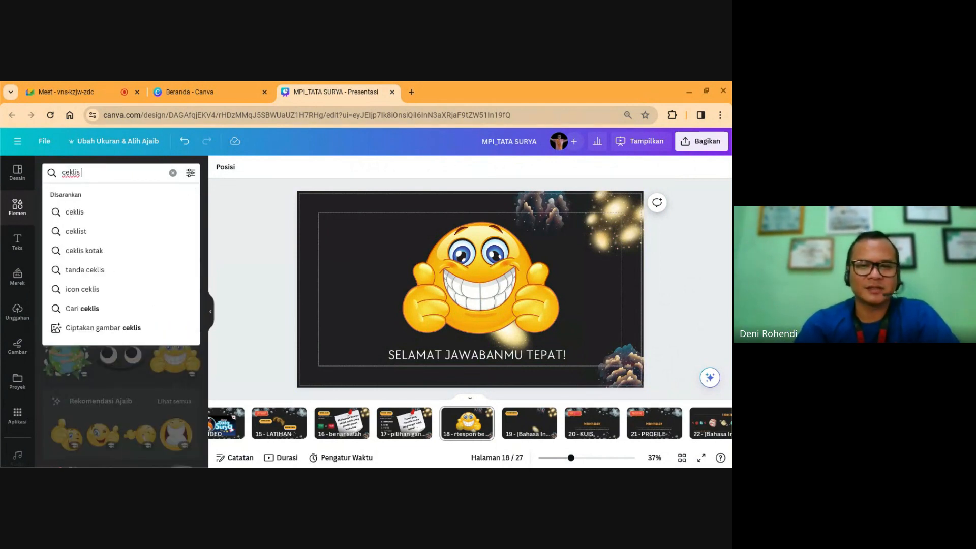
{"action": "key", "text": "Return"}
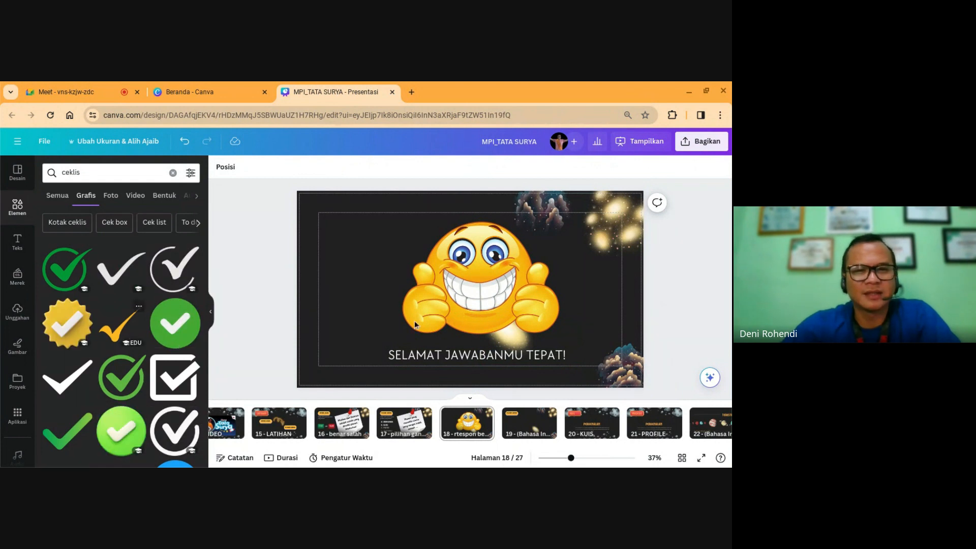
{"action": "left_click_drag", "start_coordinate": [468, 300], "coordinate": [346, 284]}
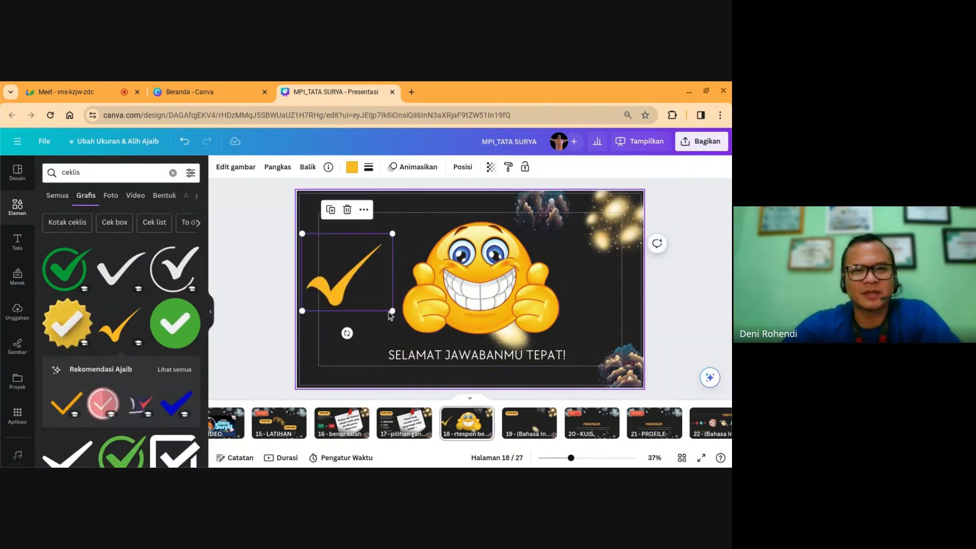
{"action": "left_click_drag", "start_coordinate": [389, 312], "coordinate": [402, 319]}
{"action": "left_click_drag", "start_coordinate": [356, 305], "coordinate": [356, 305]}
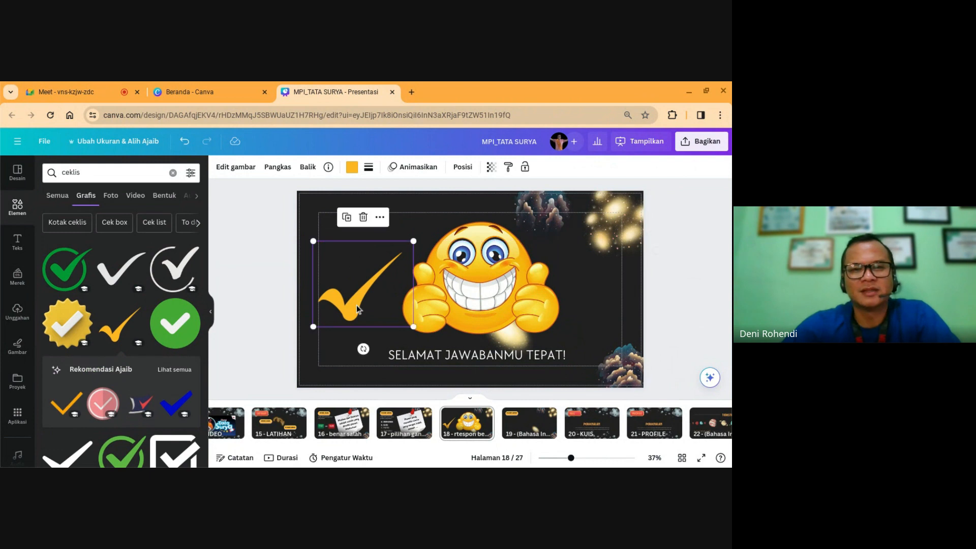
{"action": "left_click", "coordinate": [260, 310]}
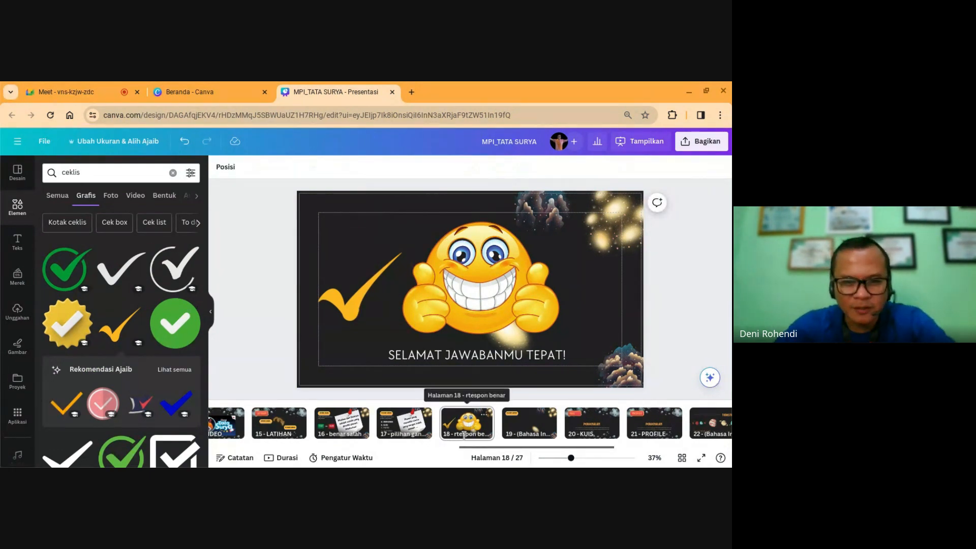
{"action": "left_click", "coordinate": [463, 435]}
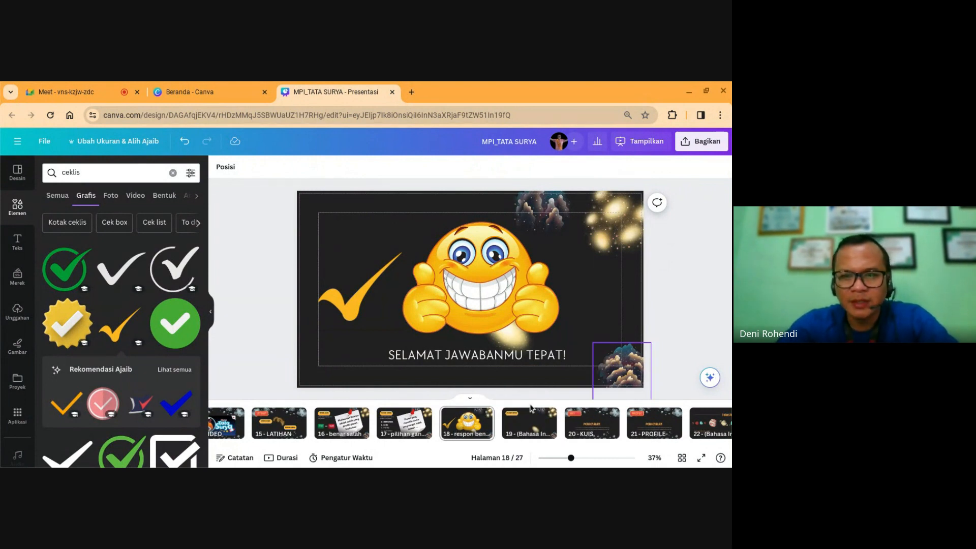
Step: Duplicate page 18 and delete the checkmark from the copy
{"action": "left_click", "coordinate": [464, 426]}
{"action": "key", "text": "ctrl+d"}
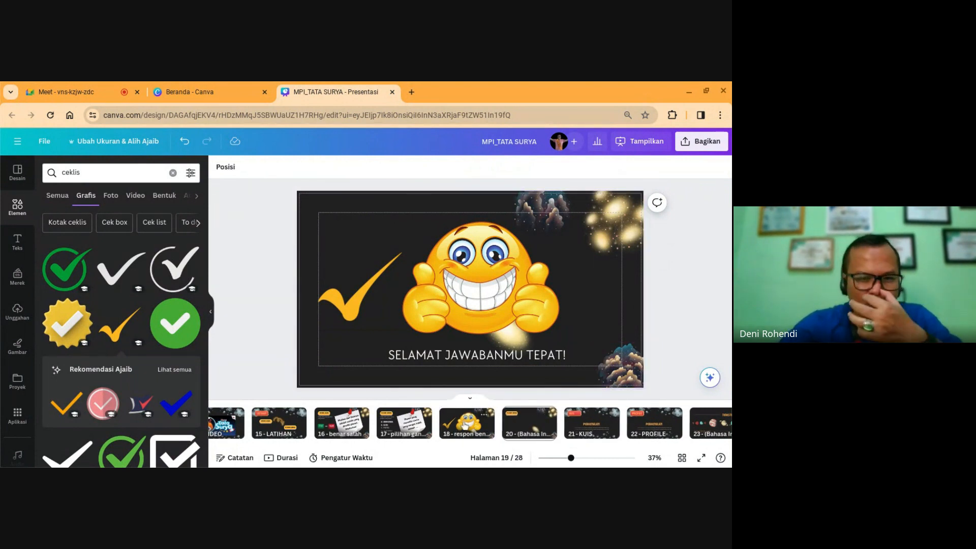
{"action": "left_click", "coordinate": [364, 307]}
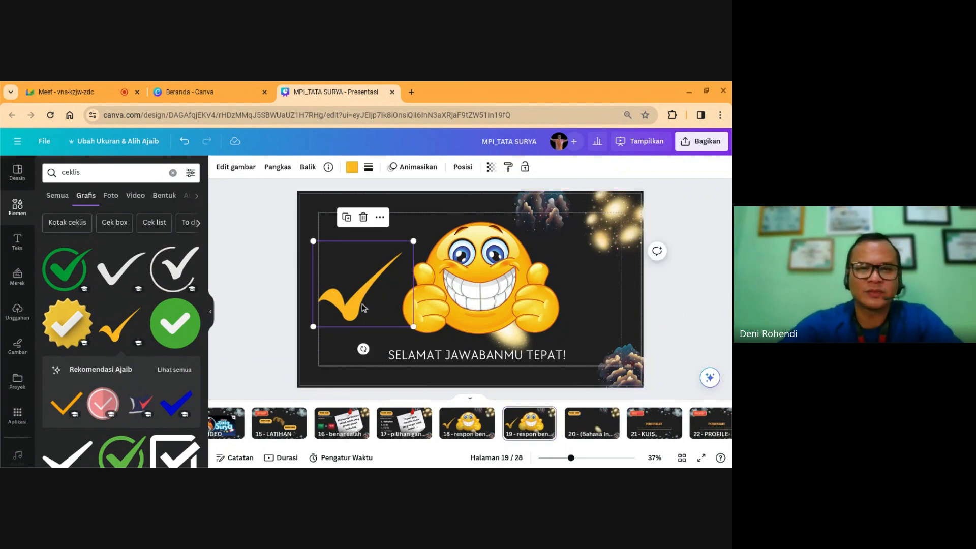
{"action": "key", "text": "Delete"}
Step: Add a plain red X from a 'wrong' search left of the emoji, then delete the emoji
{"action": "left_click", "coordinate": [88, 176]}
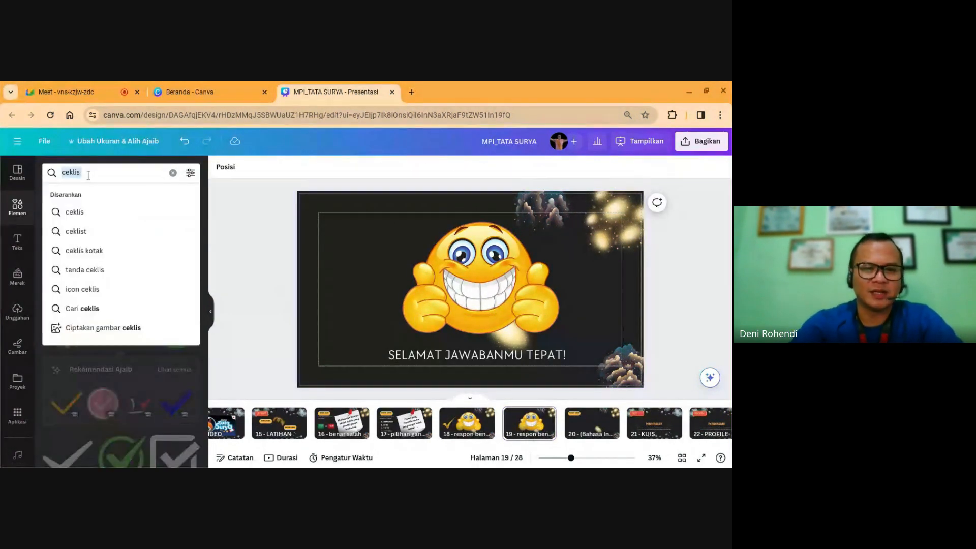
{"action": "type", "text": "wrong"}
{"action": "key", "text": "Return"}
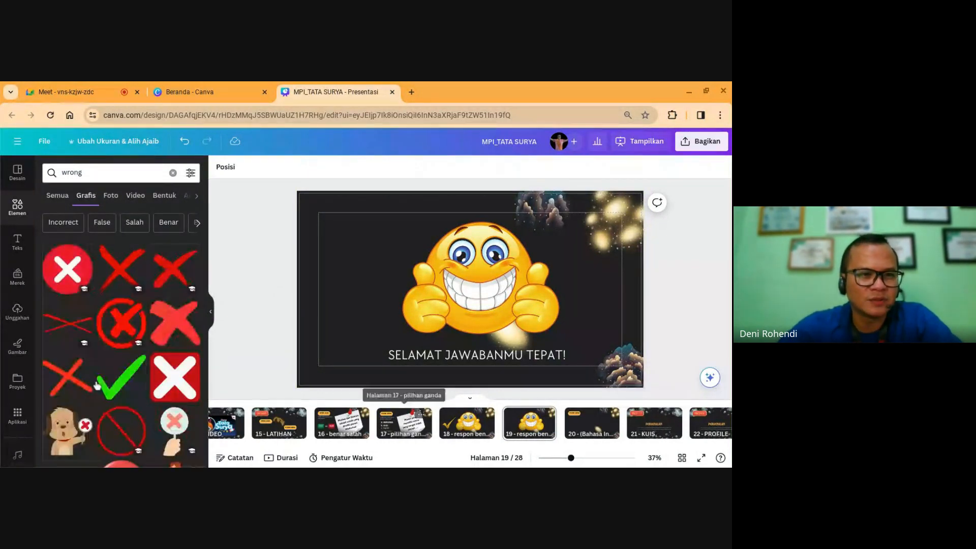
{"action": "left_click", "coordinate": [116, 329]}
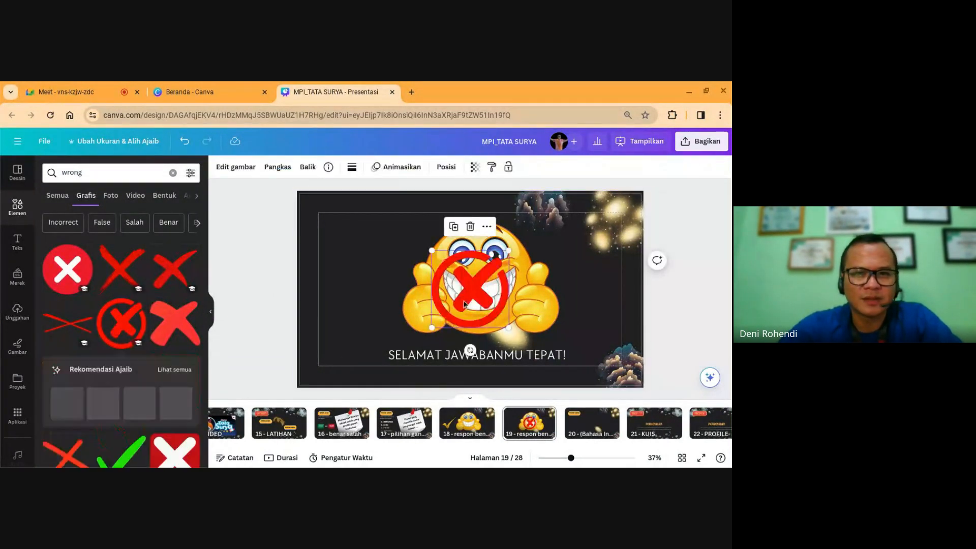
{"action": "left_click_drag", "start_coordinate": [461, 290], "coordinate": [359, 295]}
{"action": "key", "text": "Delete"}
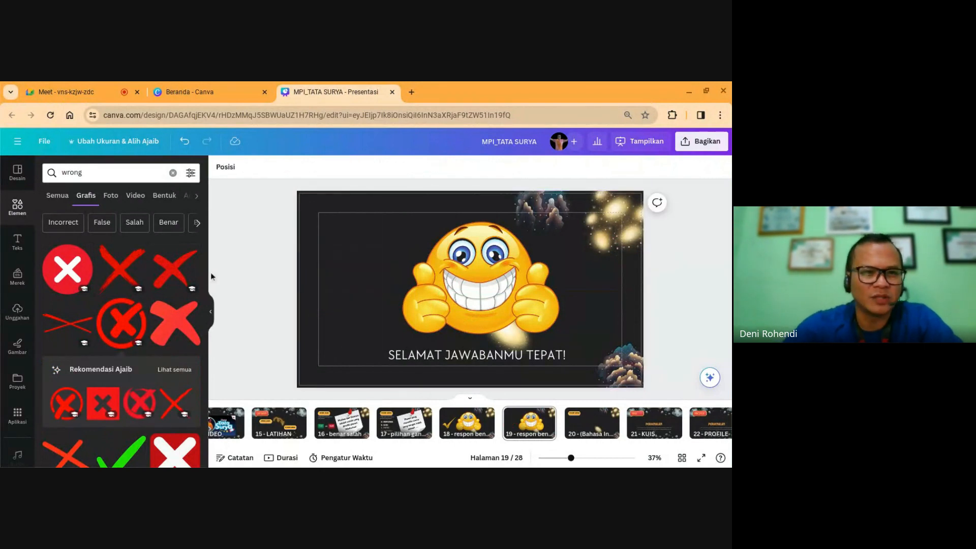
{"action": "left_click", "coordinate": [165, 273]}
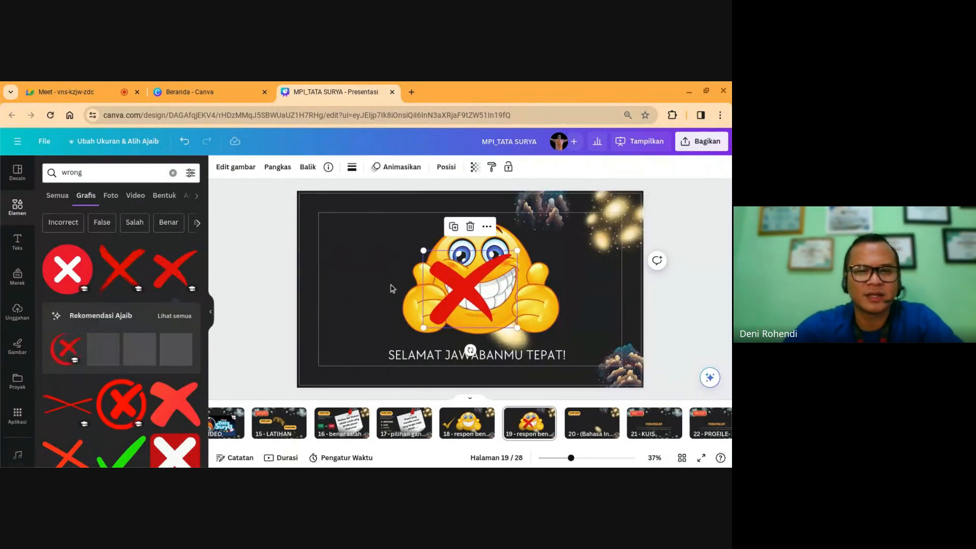
{"action": "left_click_drag", "start_coordinate": [469, 287], "coordinate": [357, 280]}
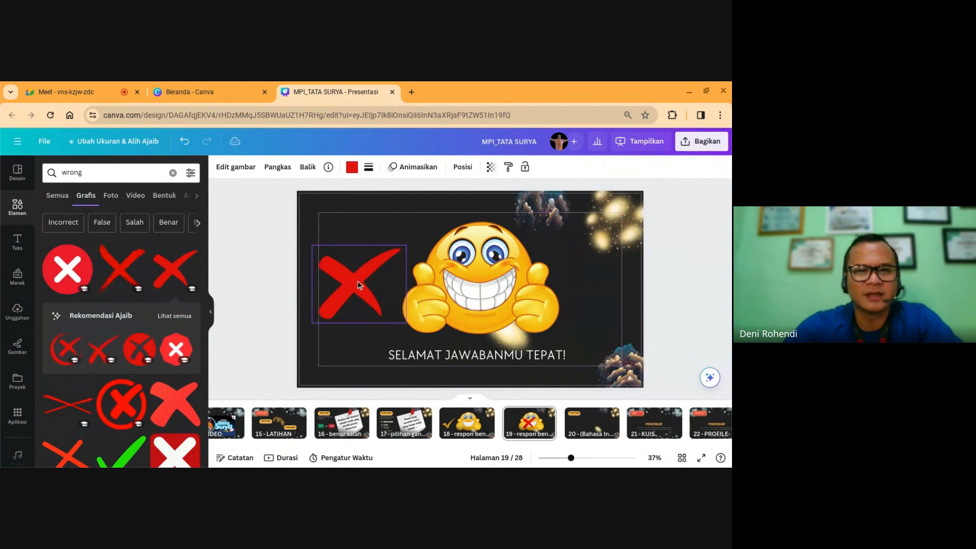
{"action": "left_click", "coordinate": [449, 283]}
{"action": "key", "text": "Delete"}
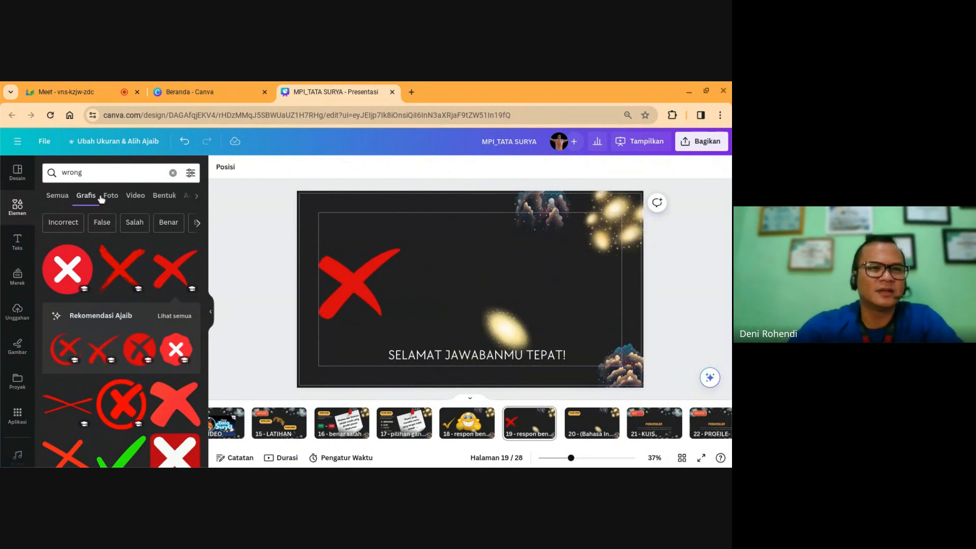
{"action": "left_click", "coordinate": [173, 173]}
Step: Add an enlarged crying face from the 'Sad emoji' graphics and centre it beside the red X
{"action": "left_click", "coordinate": [94, 173]}
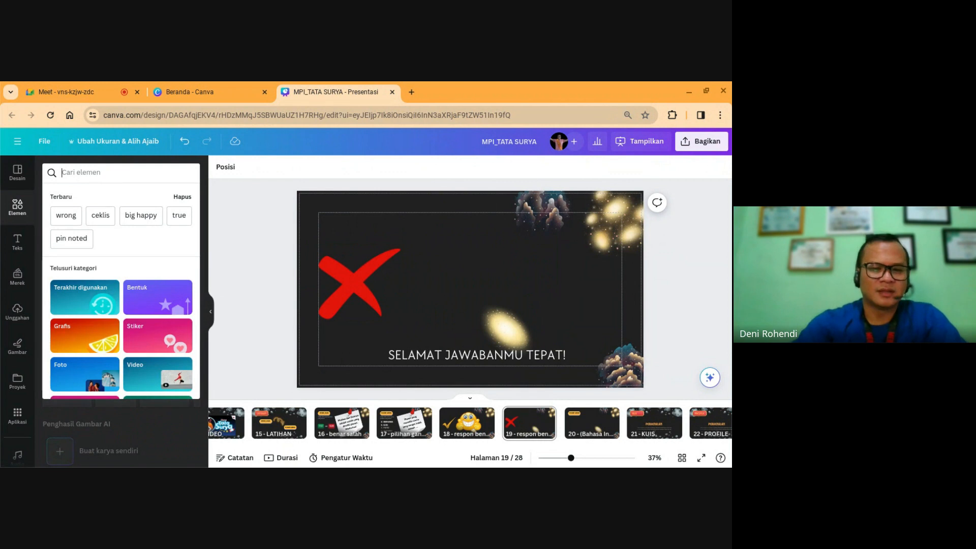
{"action": "type", "text": "big sad"}
{"action": "key", "text": "Return"}
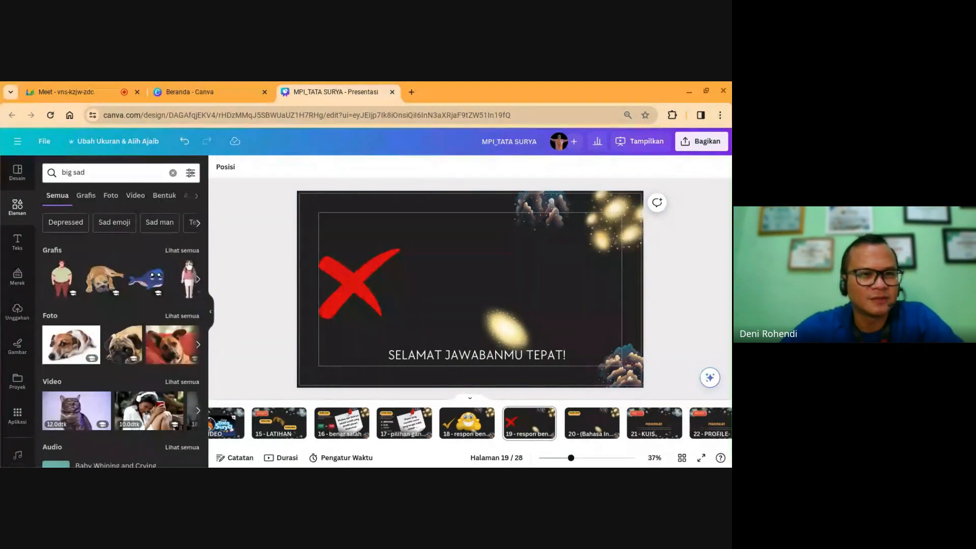
{"action": "left_click", "coordinate": [182, 251]}
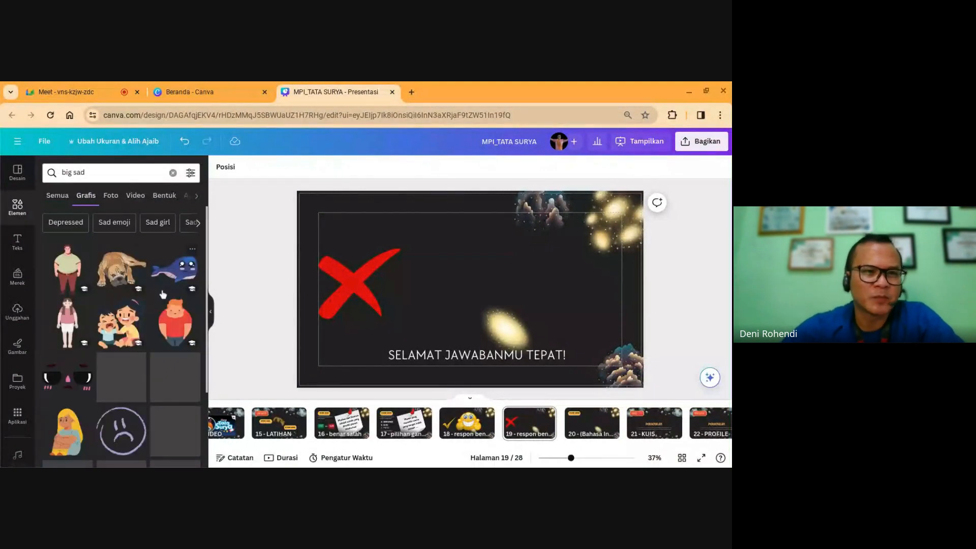
{"action": "scroll", "coordinate": [167, 356], "scroll_direction": "down", "scroll_amount": 3}
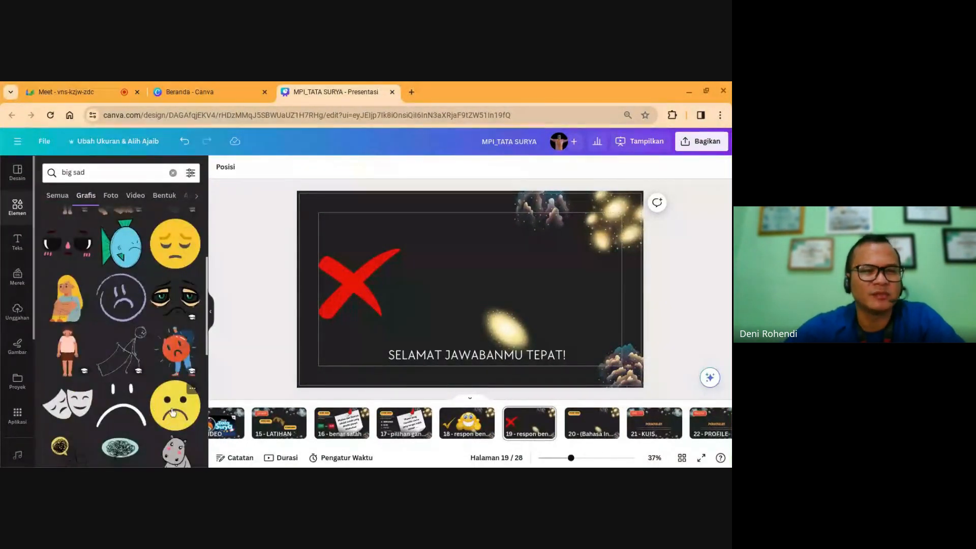
{"action": "scroll", "coordinate": [173, 401], "scroll_direction": "up", "scroll_amount": 3}
{"action": "left_click", "coordinate": [114, 223]}
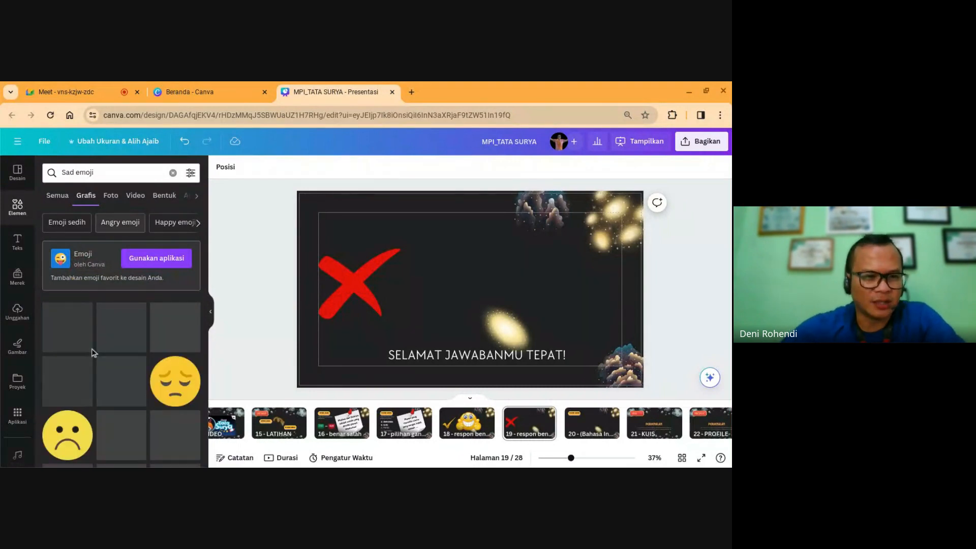
{"action": "scroll", "coordinate": [122, 397], "scroll_direction": "down", "scroll_amount": 4}
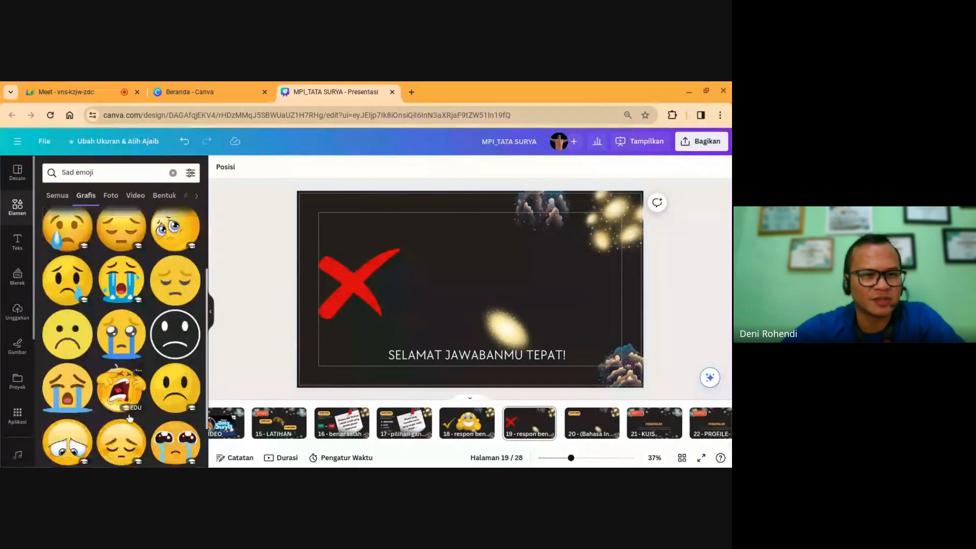
{"action": "scroll", "coordinate": [129, 418], "scroll_direction": "down", "scroll_amount": 3}
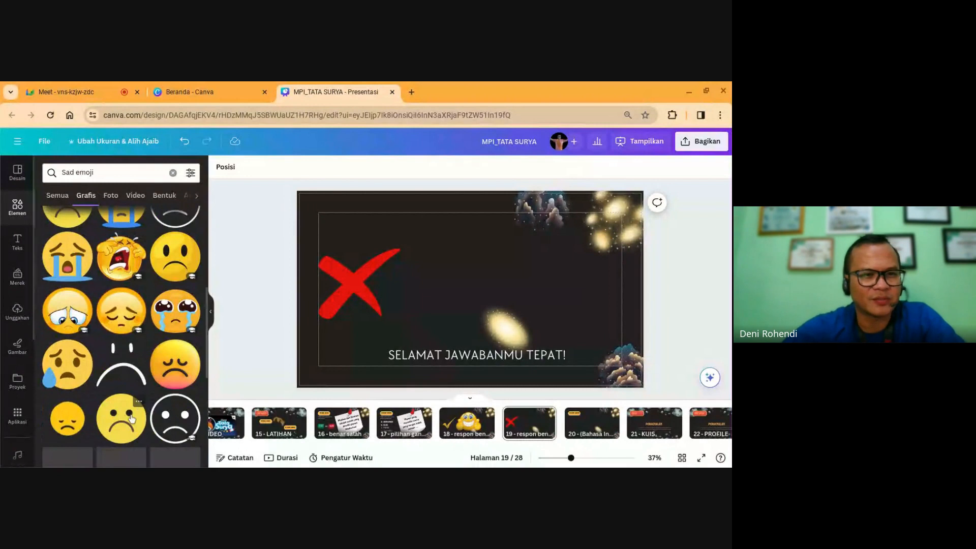
{"action": "scroll", "coordinate": [132, 418], "scroll_direction": "up", "scroll_amount": 4}
{"action": "scroll", "coordinate": [134, 426], "scroll_direction": "down", "scroll_amount": 1}
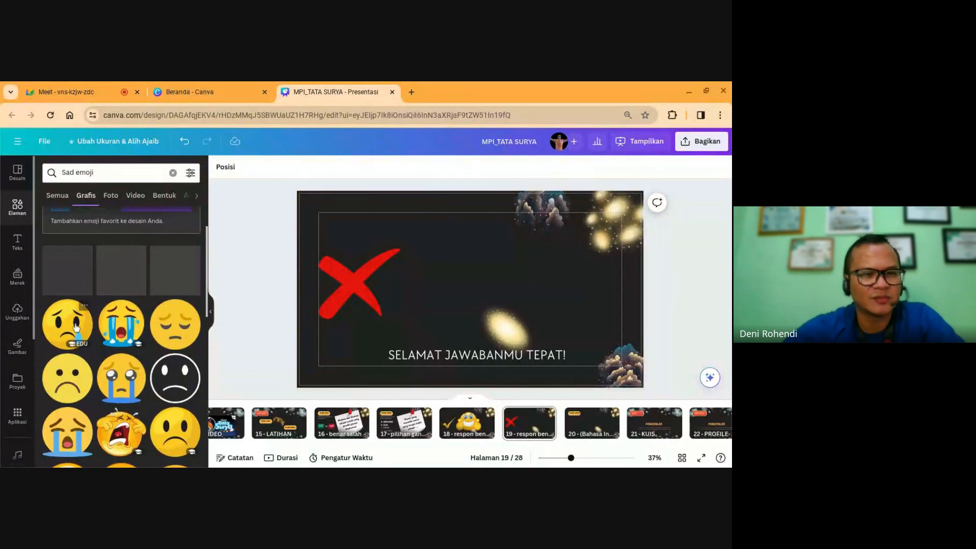
{"action": "left_click", "coordinate": [68, 324]}
{"action": "left_click_drag", "start_coordinate": [516, 325], "coordinate": [554, 374]}
{"action": "left_click_drag", "start_coordinate": [480, 307], "coordinate": [474, 282]}
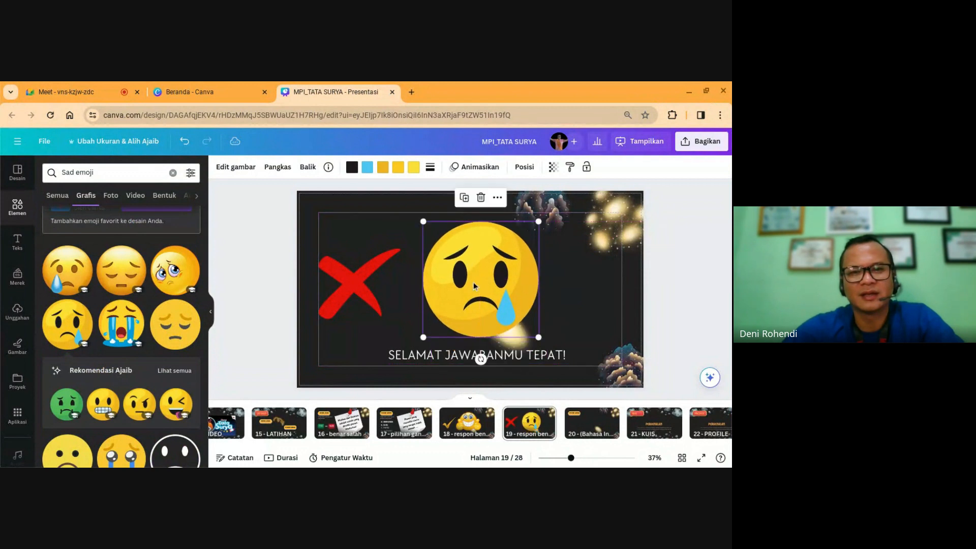
Step: Change the message to 'JAWABANMU BELUM TEPAT!' and title page 19 'respon salah'
{"action": "double_click", "coordinate": [437, 356]}
{"action": "type", "text": "JAWA"}
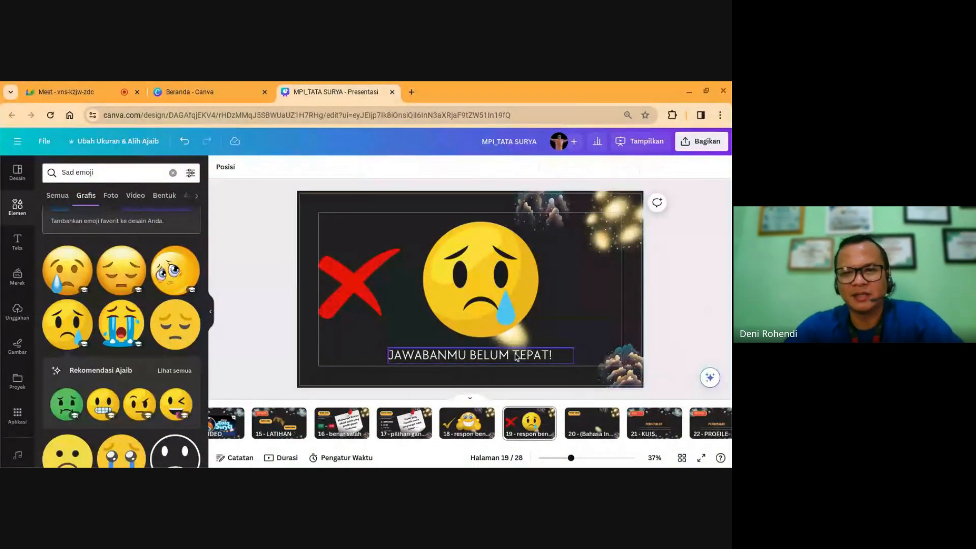
{"action": "left_click", "coordinate": [685, 304]}
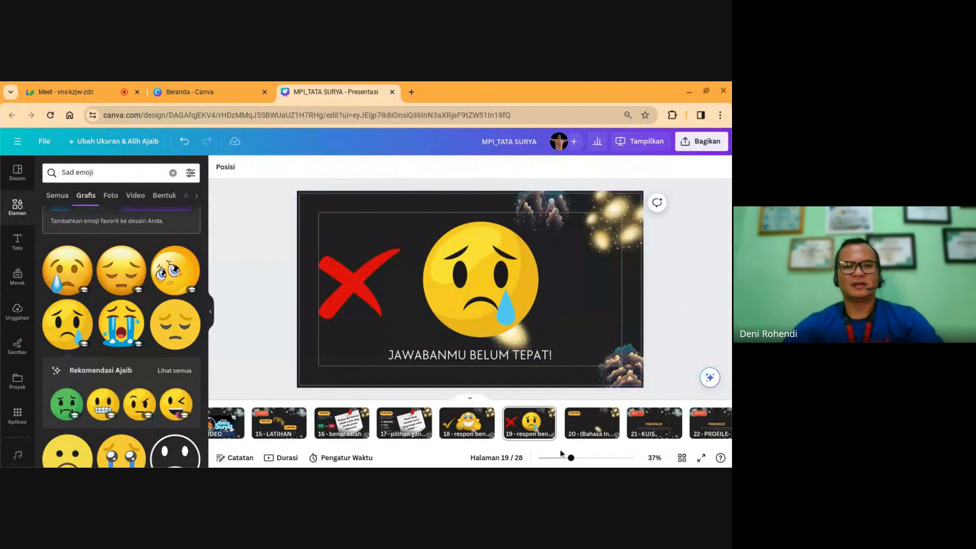
{"action": "double_click", "coordinate": [531, 431]}
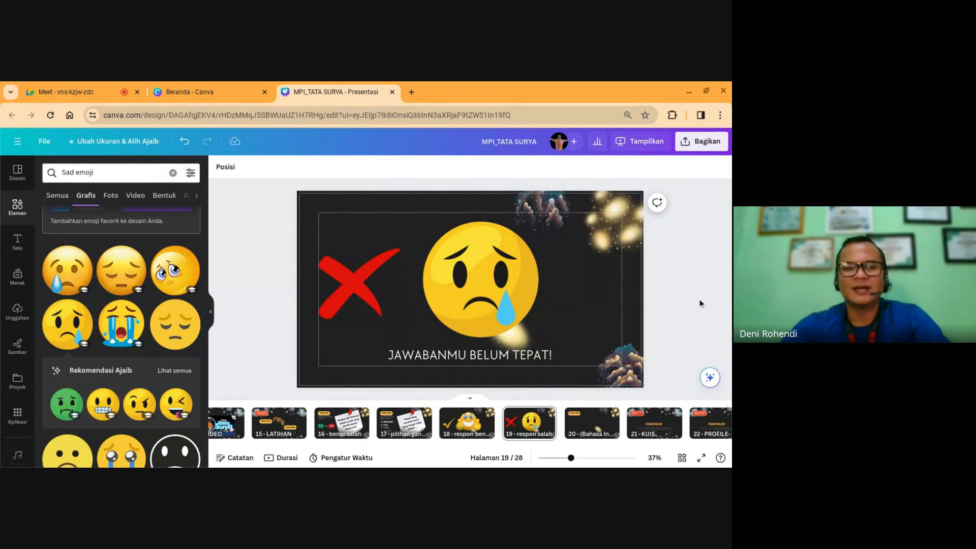
Step: On the LATIHAN slide, link the BENAR_SALAH button to page 16 'benar salah'
{"action": "left_click", "coordinate": [270, 432]}
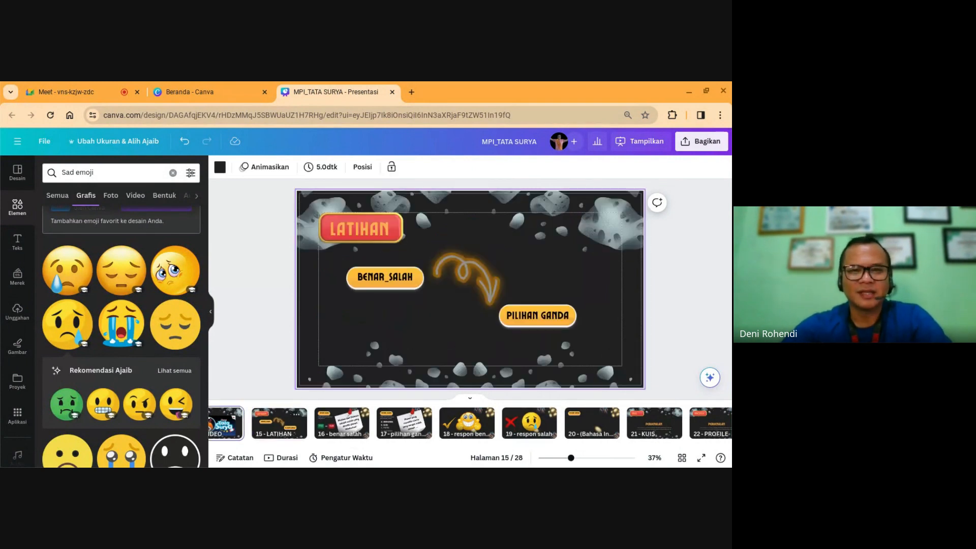
{"action": "key", "text": "Right"}
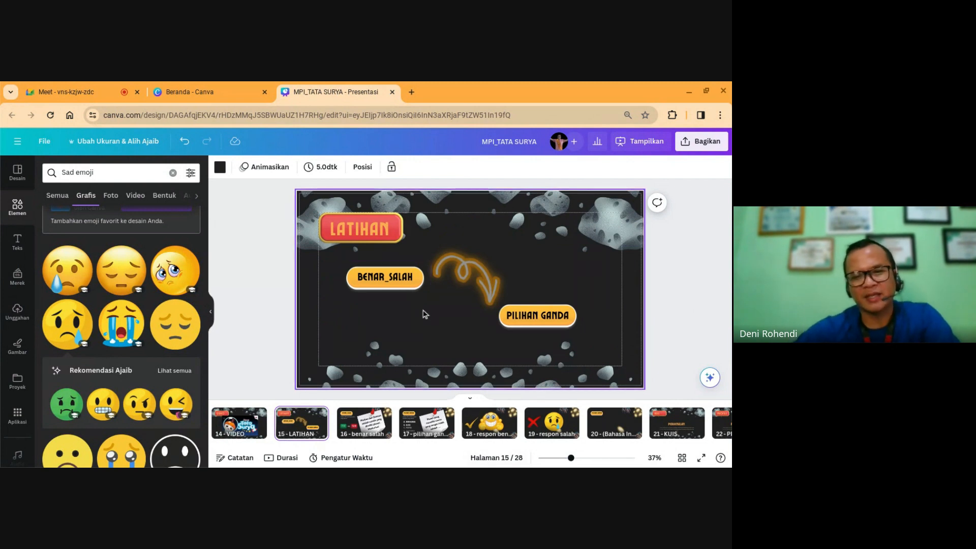
{"action": "left_click", "coordinate": [387, 277]}
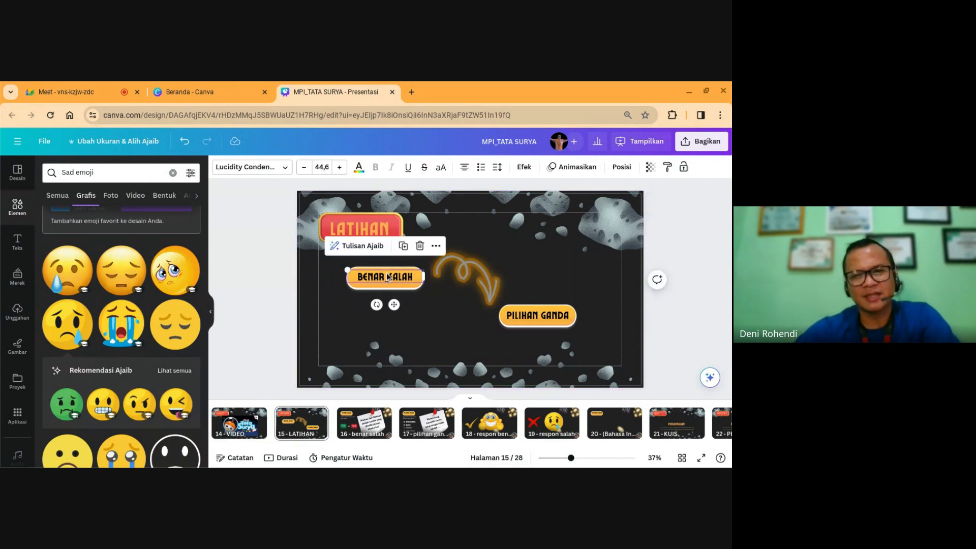
{"action": "left_click", "coordinate": [436, 246]}
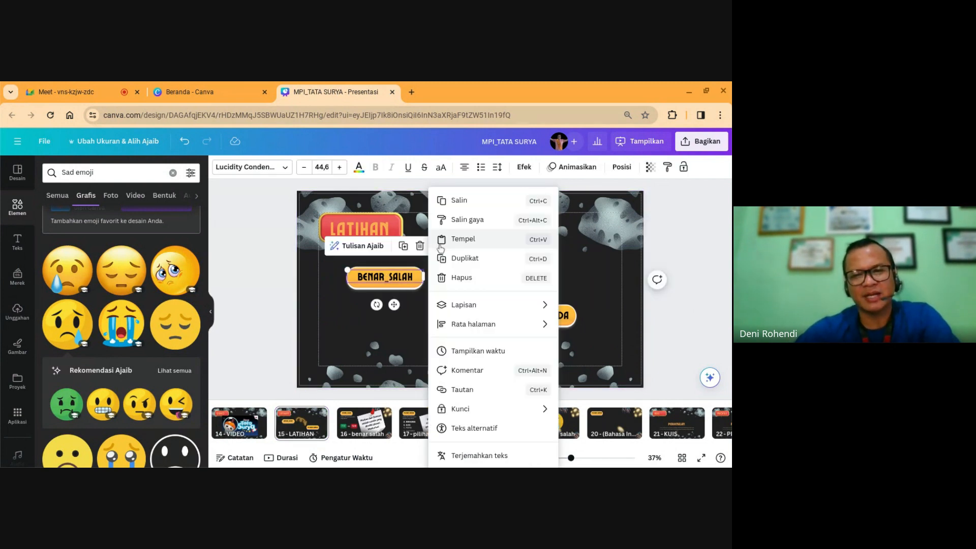
{"action": "left_click", "coordinate": [463, 390]}
{"action": "scroll", "coordinate": [484, 371], "scroll_direction": "down", "scroll_amount": 5}
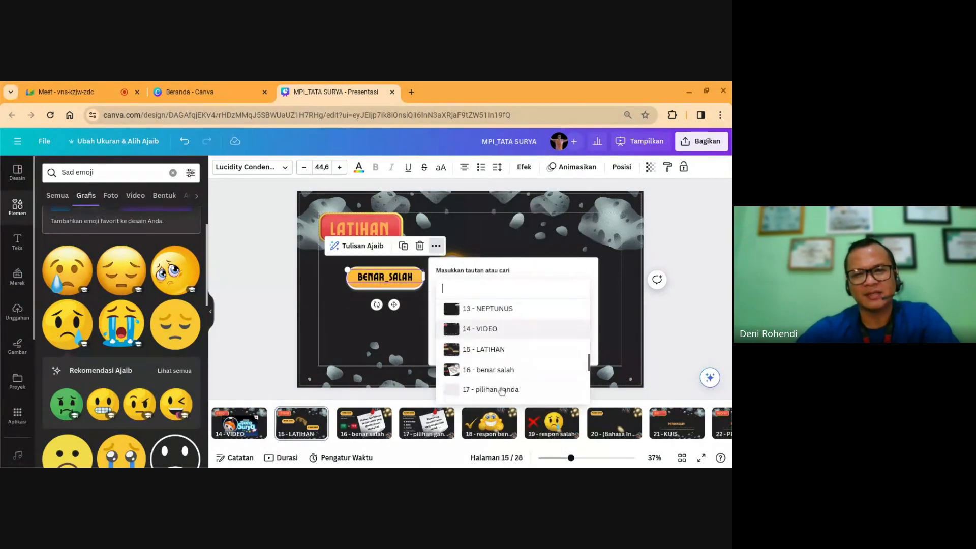
{"action": "left_click", "coordinate": [499, 370]}
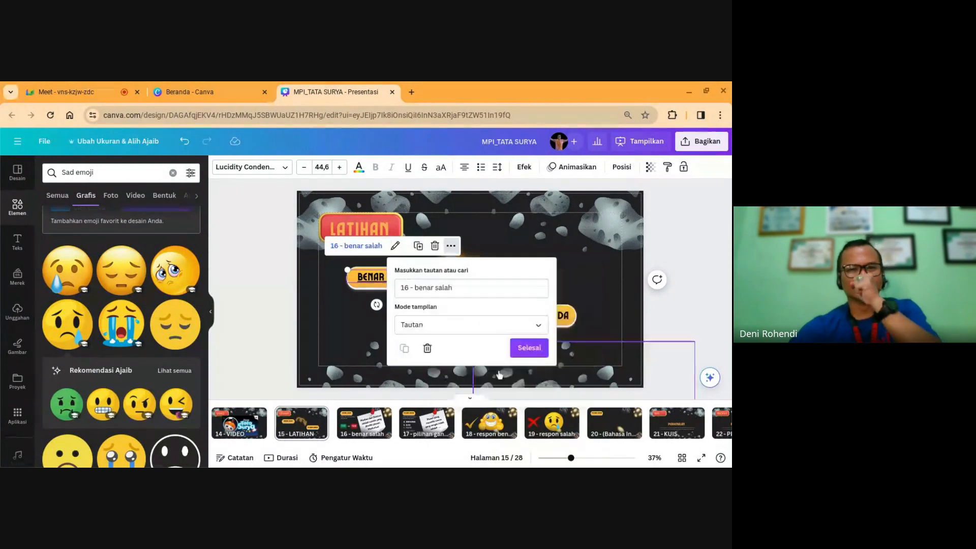
{"action": "left_click", "coordinate": [523, 353]}
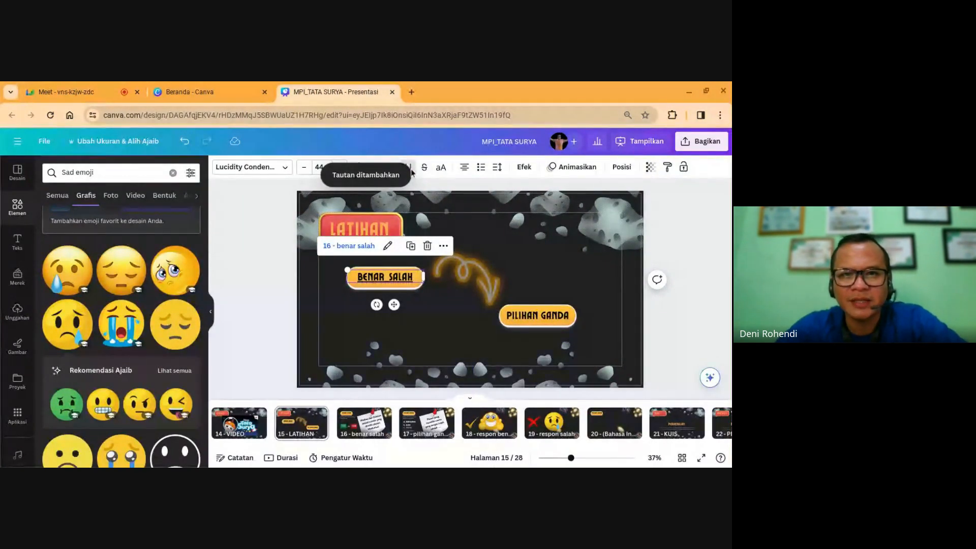
Step: Link the PILIHAN GANDA button to page 17 'pilihan ganda'
{"action": "left_click", "coordinate": [531, 325]}
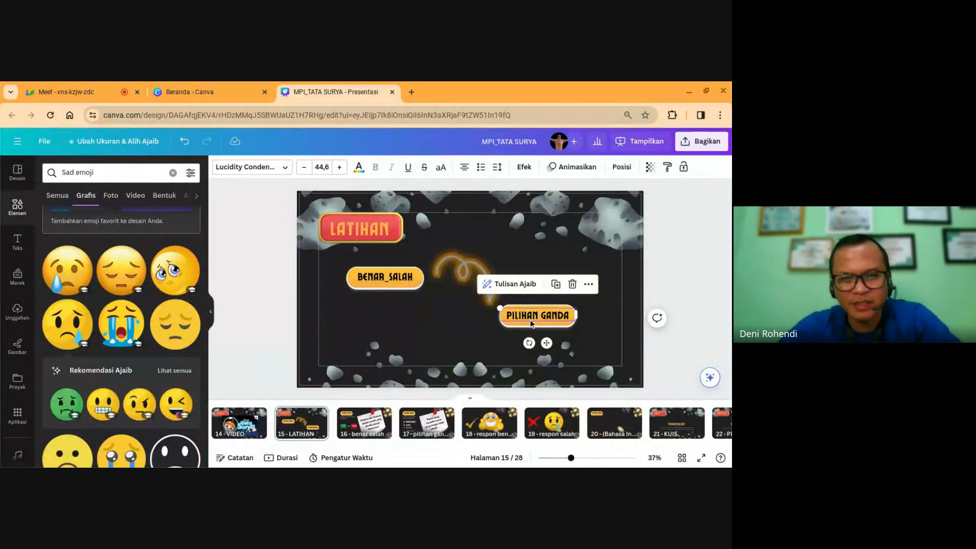
{"action": "left_click", "coordinate": [589, 285]}
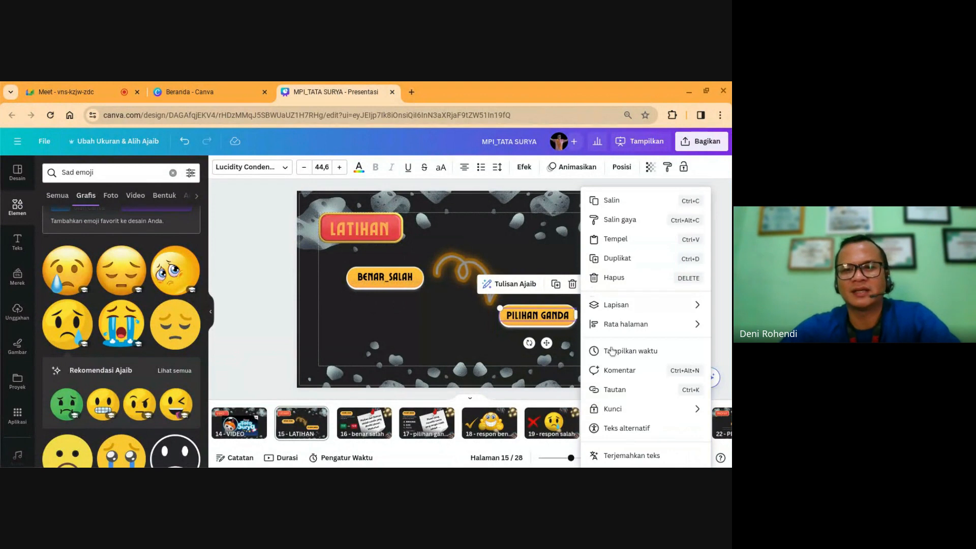
{"action": "left_click", "coordinate": [617, 390]}
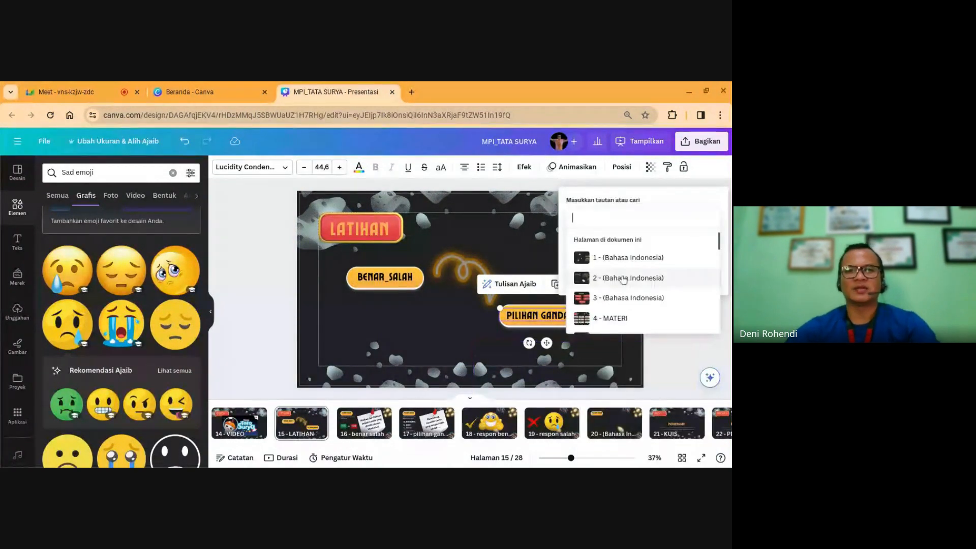
{"action": "scroll", "coordinate": [624, 279], "scroll_direction": "down", "scroll_amount": 8}
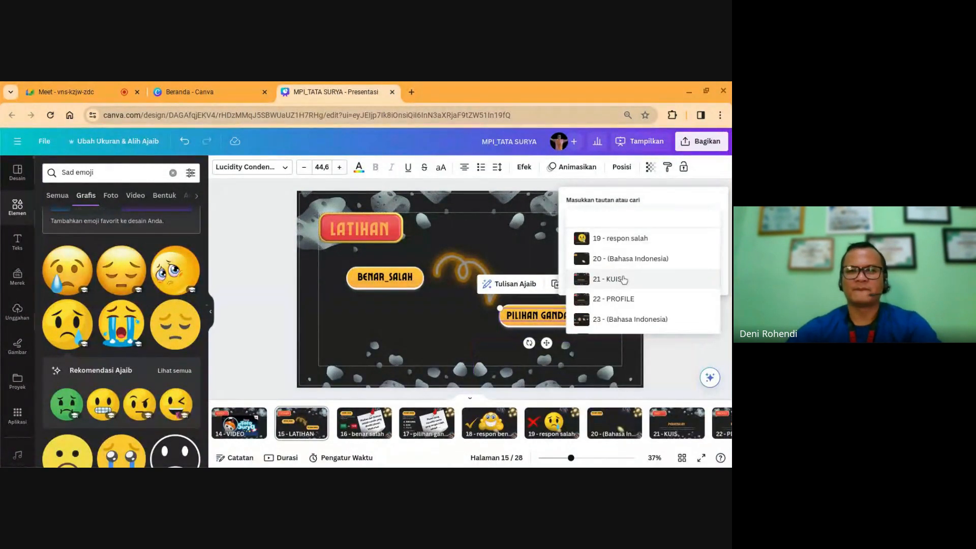
{"action": "scroll", "coordinate": [623, 279], "scroll_direction": "up", "scroll_amount": 2}
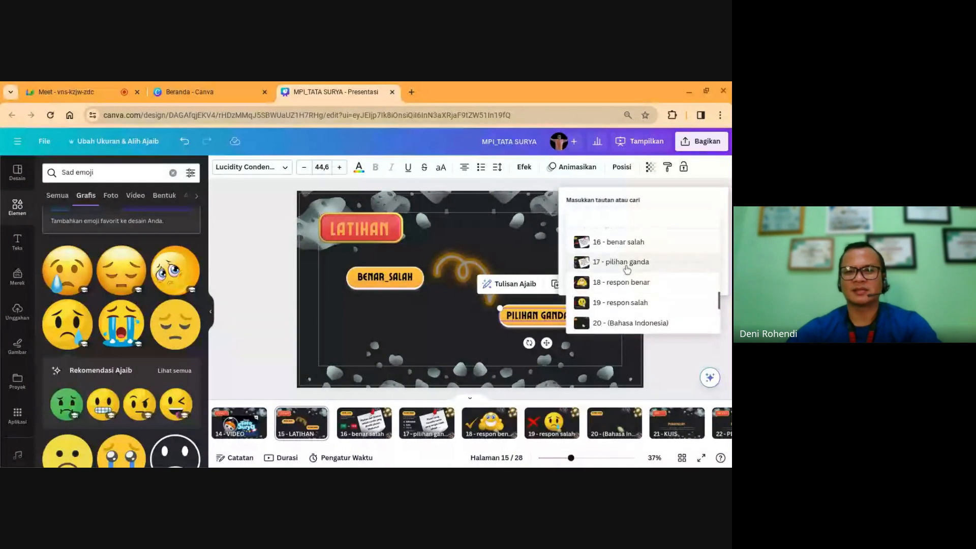
{"action": "left_click", "coordinate": [626, 262]}
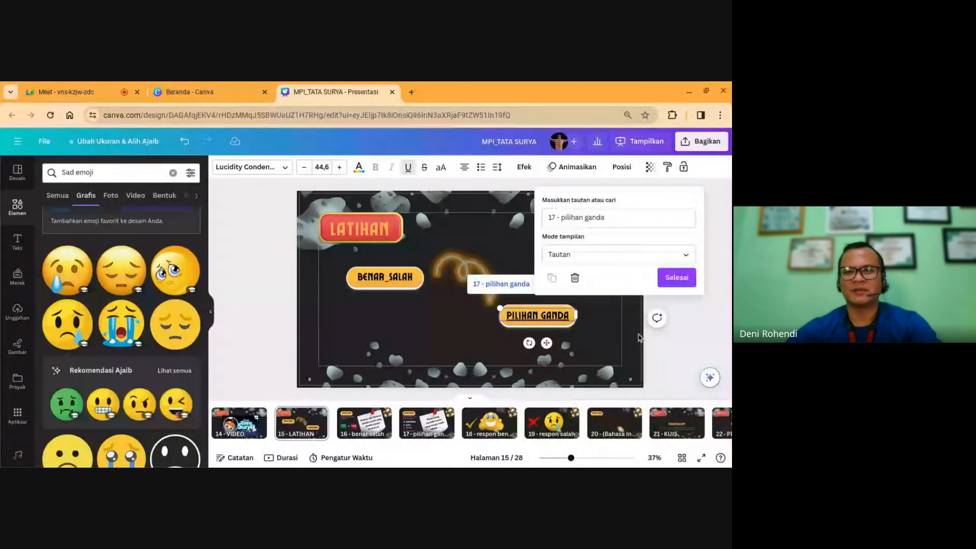
{"action": "left_click", "coordinate": [673, 282]}
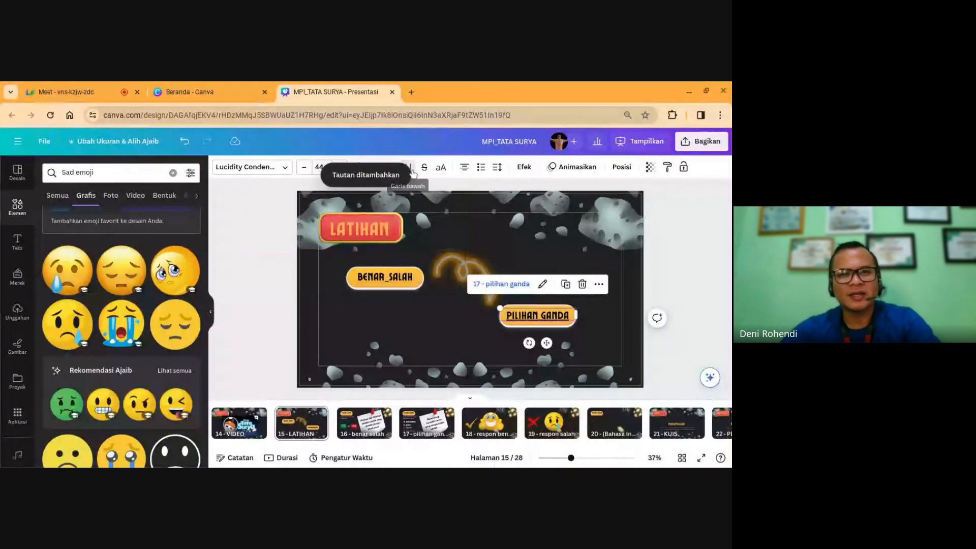
{"action": "left_click", "coordinate": [692, 270]}
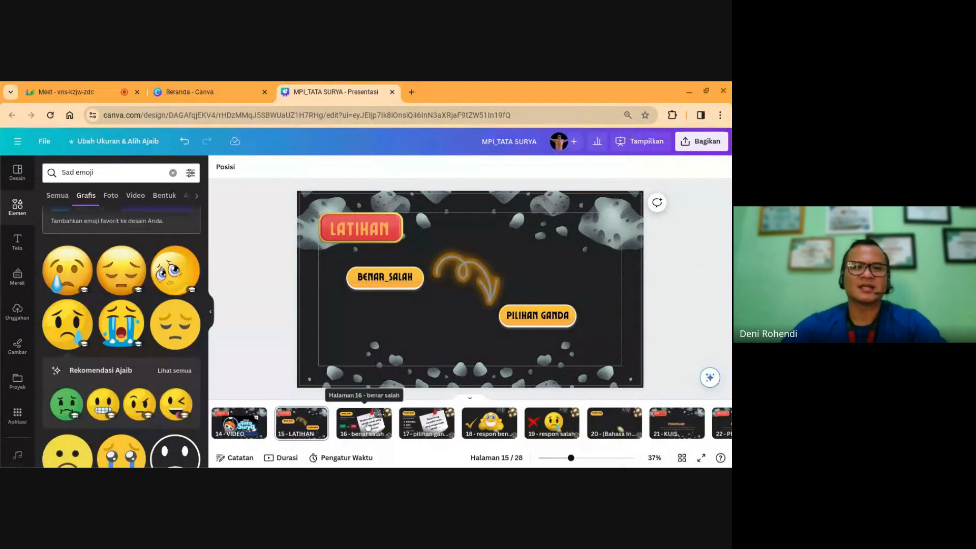
{"action": "left_click", "coordinate": [365, 423]}
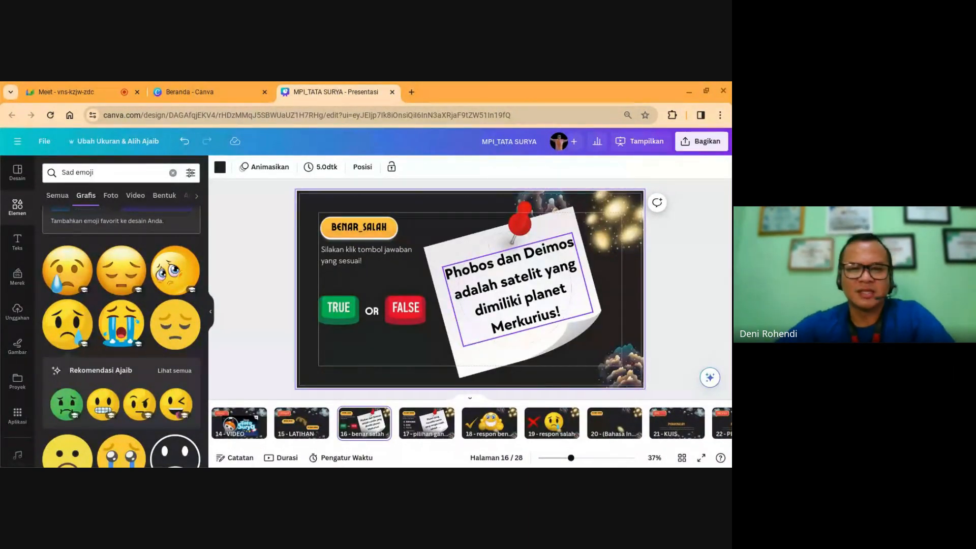
Step: Narrow the TRUE OR FALSE text box and link the TRUE button to page 19 'respon salah'
{"action": "left_click", "coordinate": [343, 314]}
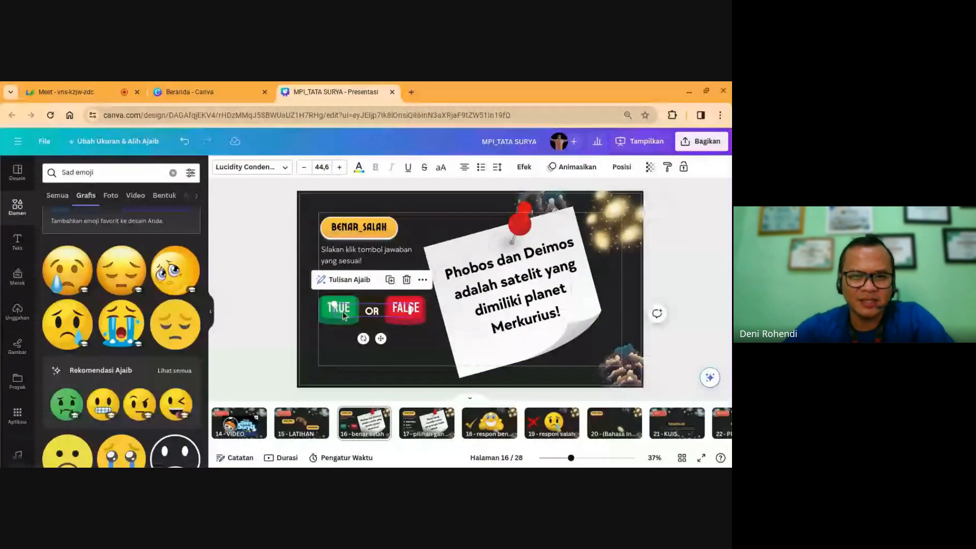
{"action": "left_click_drag", "start_coordinate": [410, 308], "coordinate": [384, 339]}
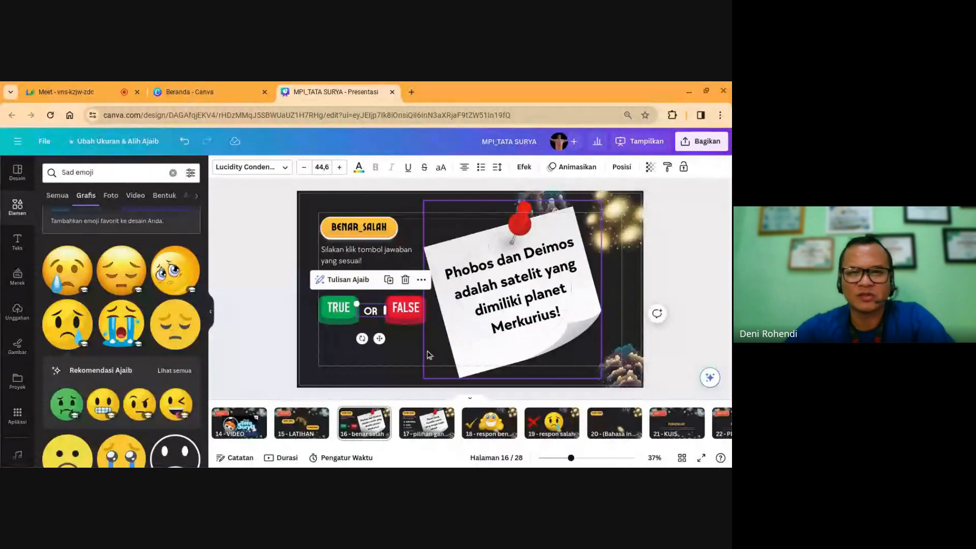
{"action": "left_click", "coordinate": [403, 348]}
{"action": "left_click", "coordinate": [335, 313]}
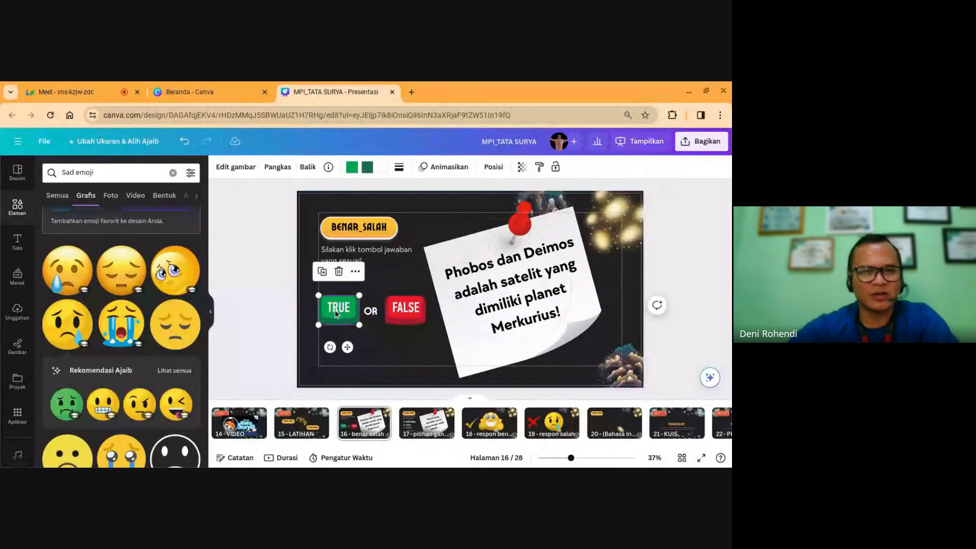
{"action": "right_click", "coordinate": [335, 313]}
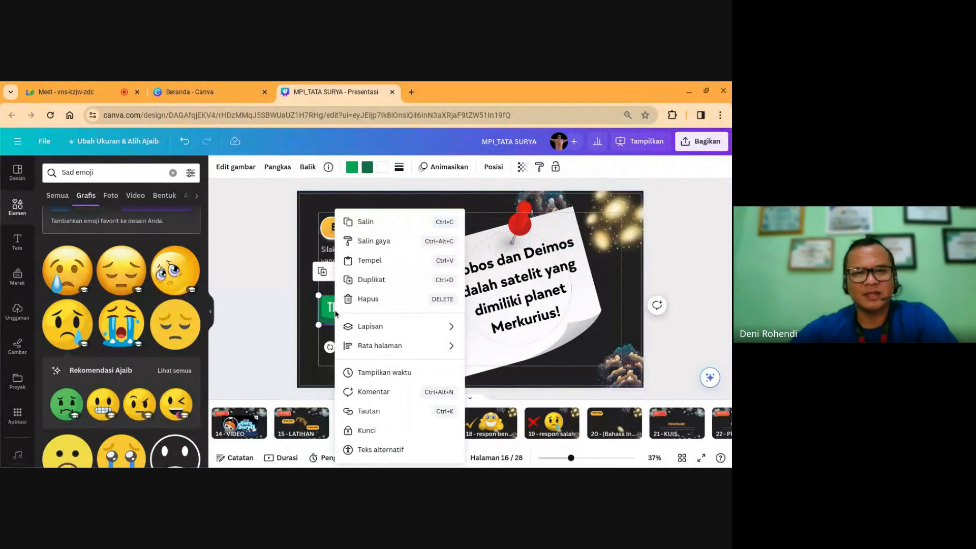
{"action": "left_click", "coordinate": [382, 414]}
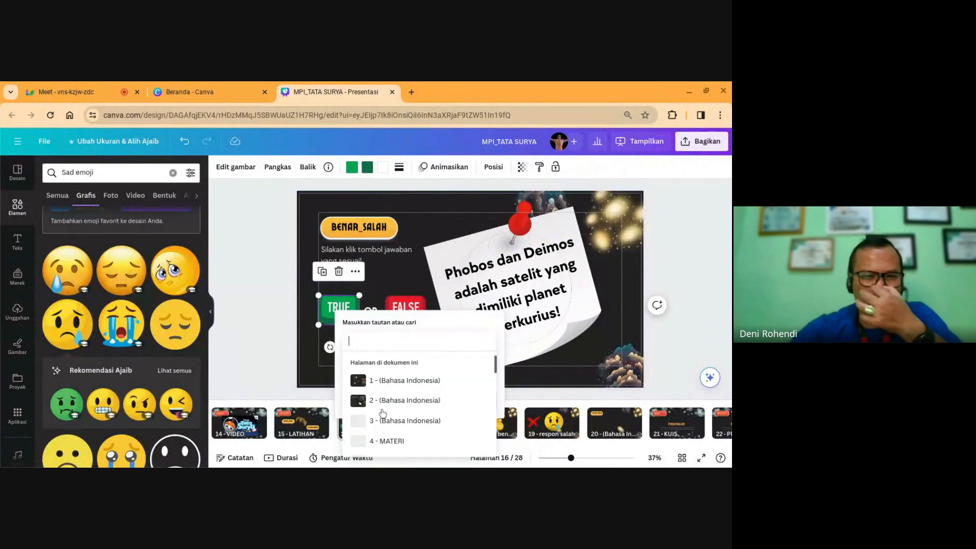
{"action": "scroll", "coordinate": [384, 409], "scroll_direction": "down", "scroll_amount": 5}
{"action": "scroll", "coordinate": [384, 409], "scroll_direction": "down", "scroll_amount": 5}
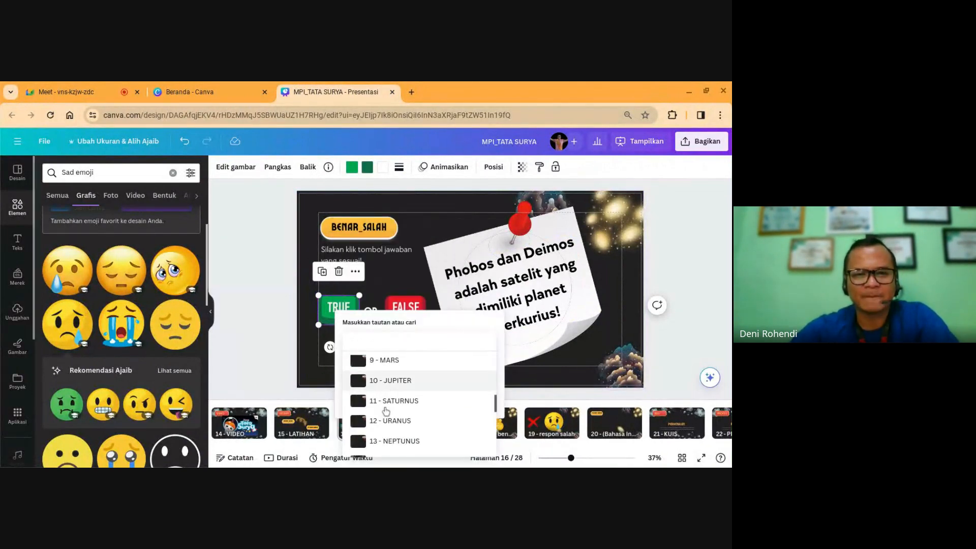
{"action": "scroll", "coordinate": [417, 427], "scroll_direction": "down", "scroll_amount": 1}
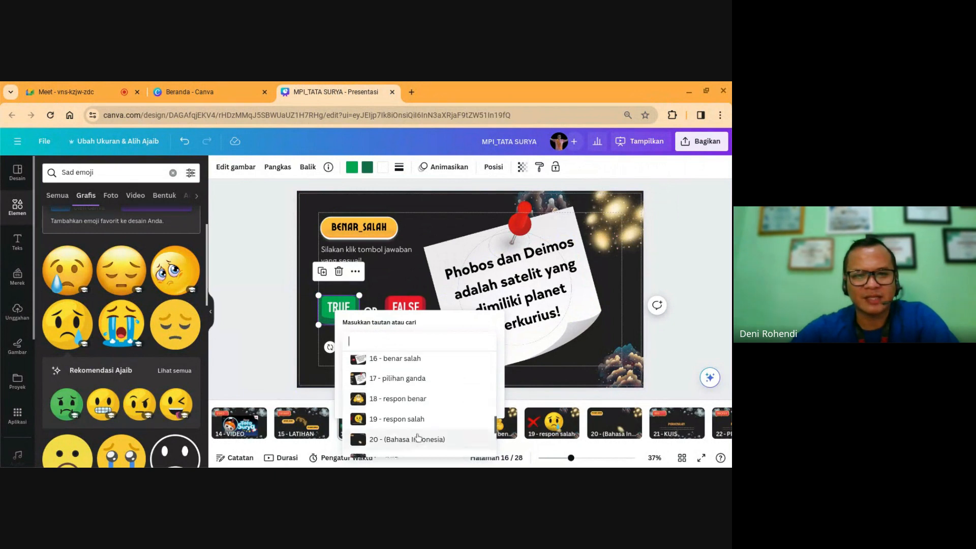
{"action": "left_click", "coordinate": [413, 420]}
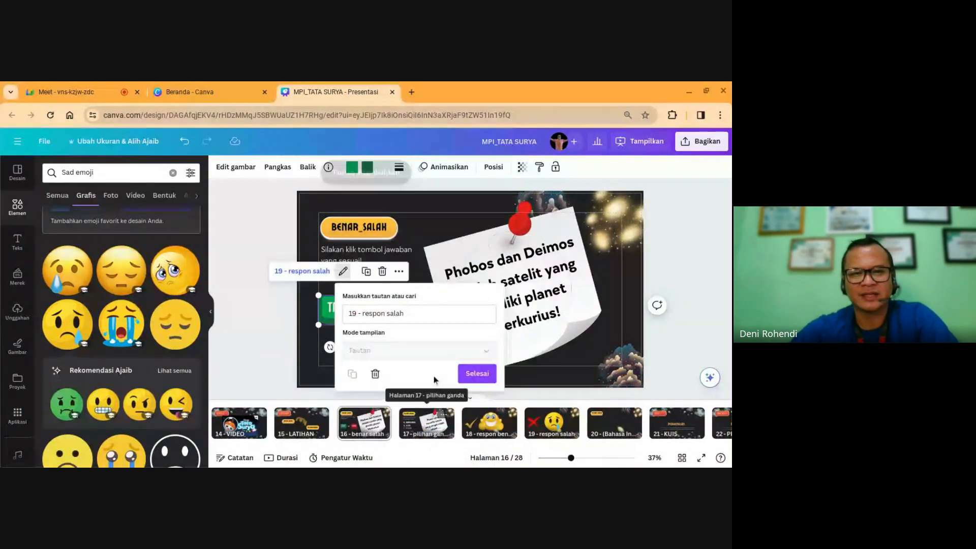
{"action": "left_click", "coordinate": [473, 377]}
Step: Link the FALSE button to page 18 'respon benar'
{"action": "left_click", "coordinate": [412, 305]}
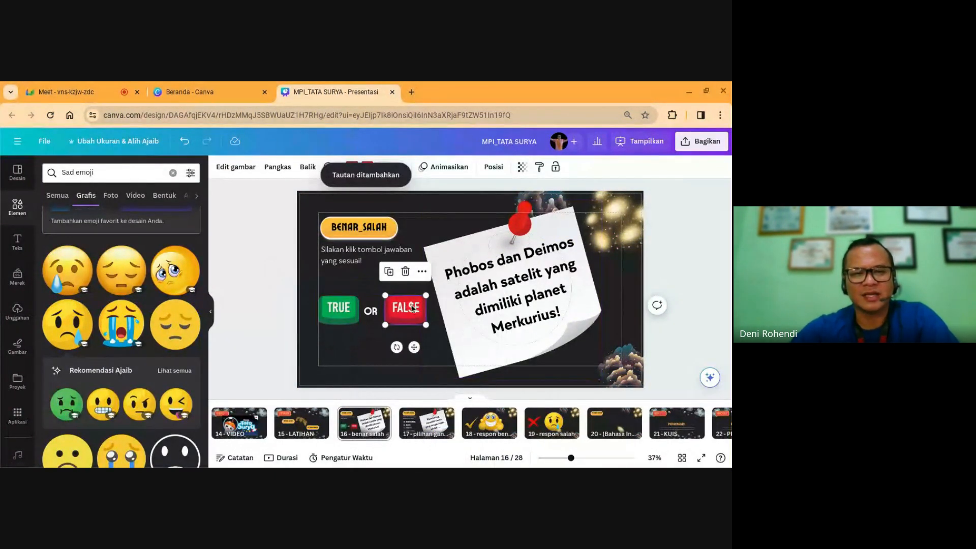
{"action": "right_click", "coordinate": [412, 308]}
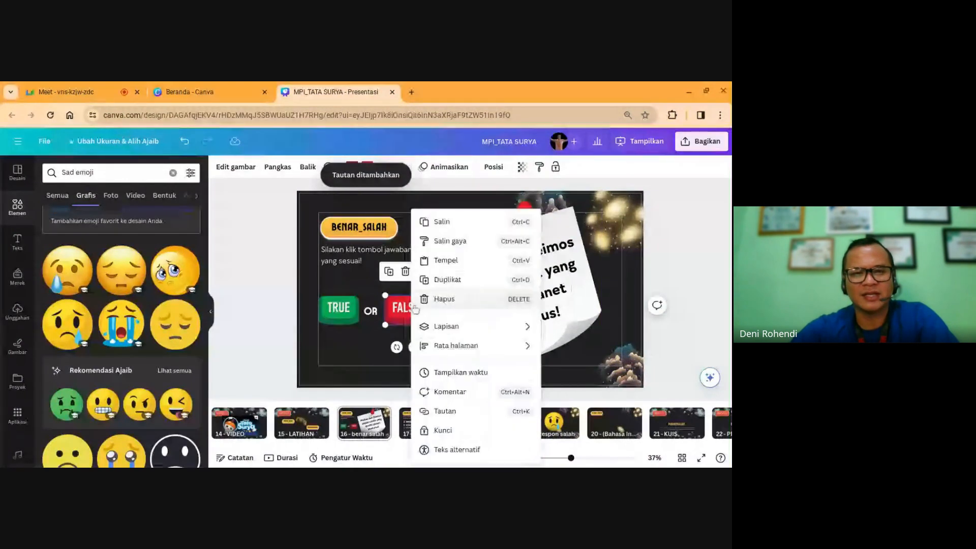
{"action": "left_click", "coordinate": [461, 416]}
{"action": "scroll", "coordinate": [476, 412], "scroll_direction": "down", "scroll_amount": 5}
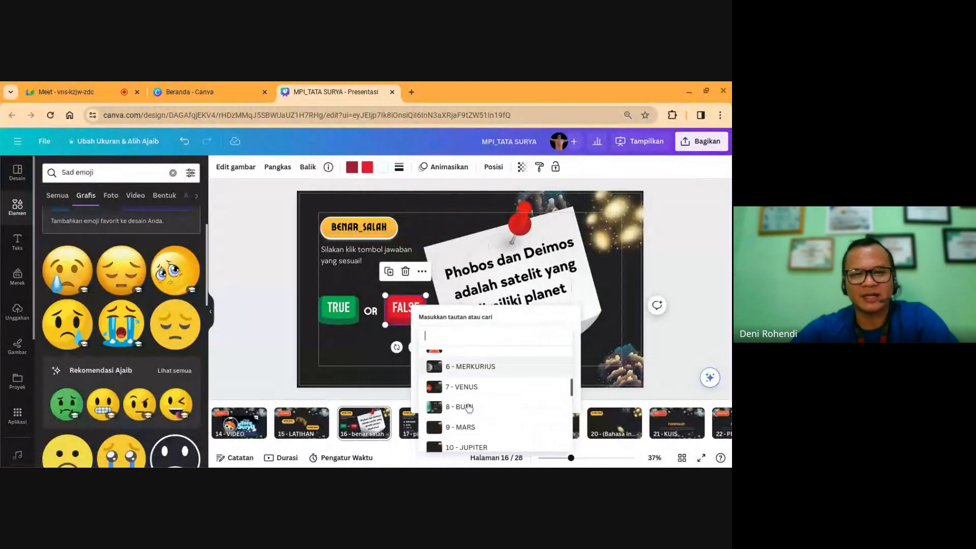
{"action": "scroll", "coordinate": [476, 413], "scroll_direction": "down", "scroll_amount": 4}
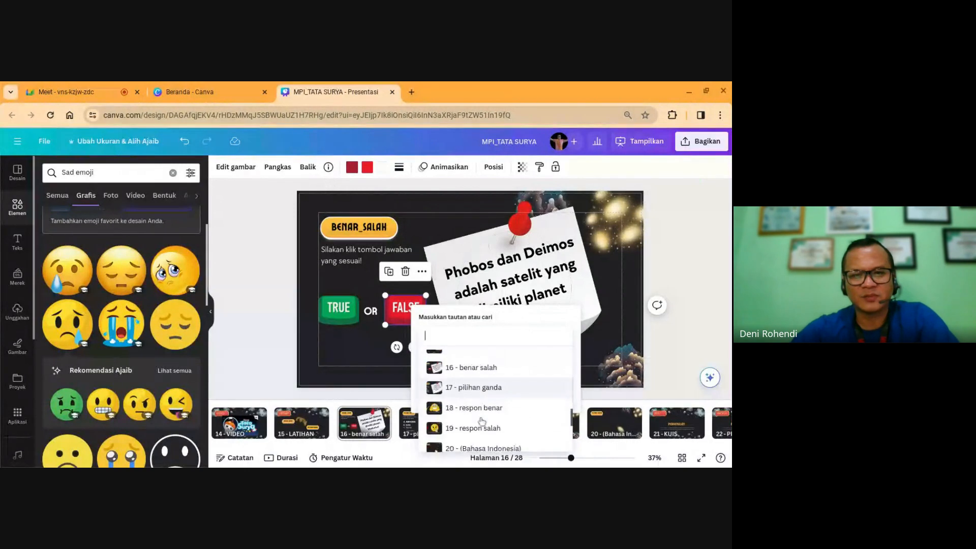
{"action": "left_click", "coordinate": [488, 409]}
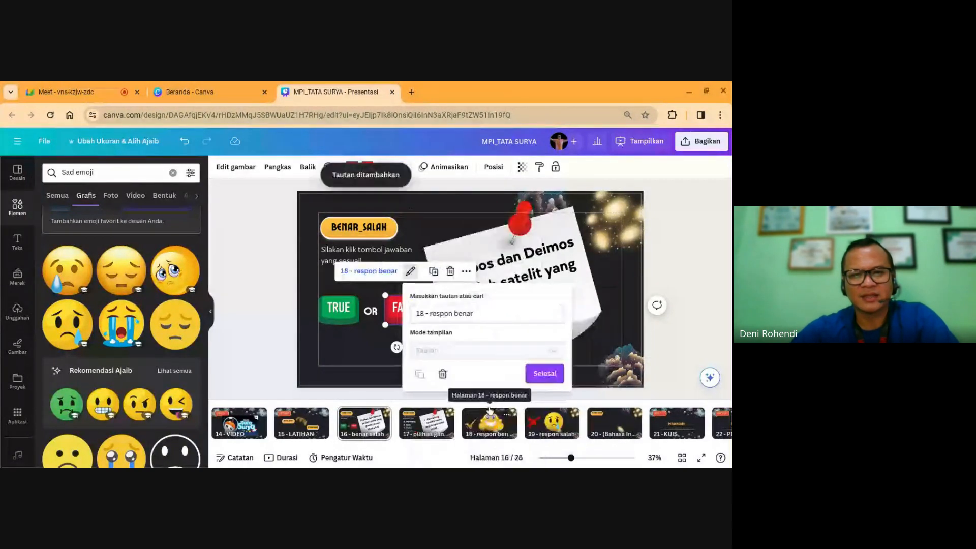
{"action": "left_click", "coordinate": [545, 374]}
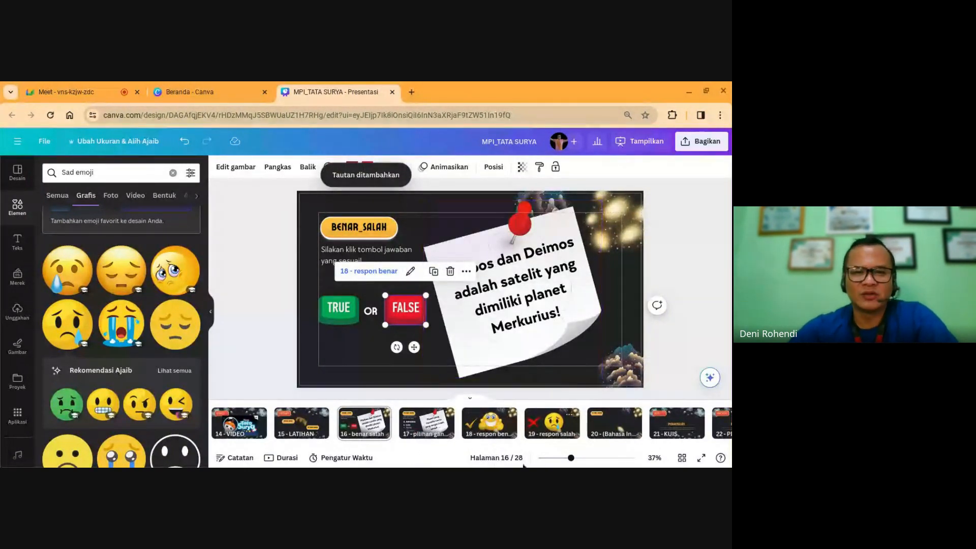
{"action": "left_click", "coordinate": [417, 424]}
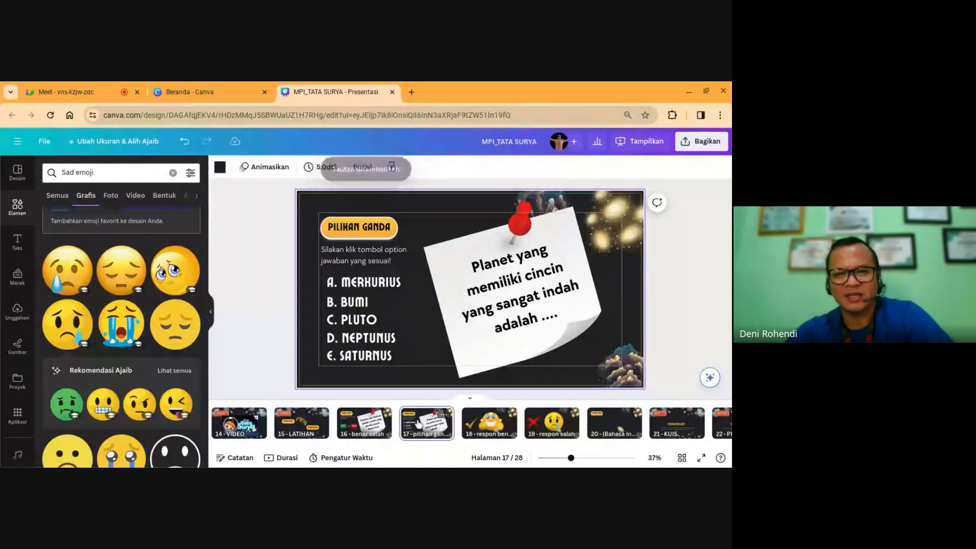
Step: Link answer A. MERKURIUS to page 19 - respon salah
{"action": "left_click", "coordinate": [383, 288]}
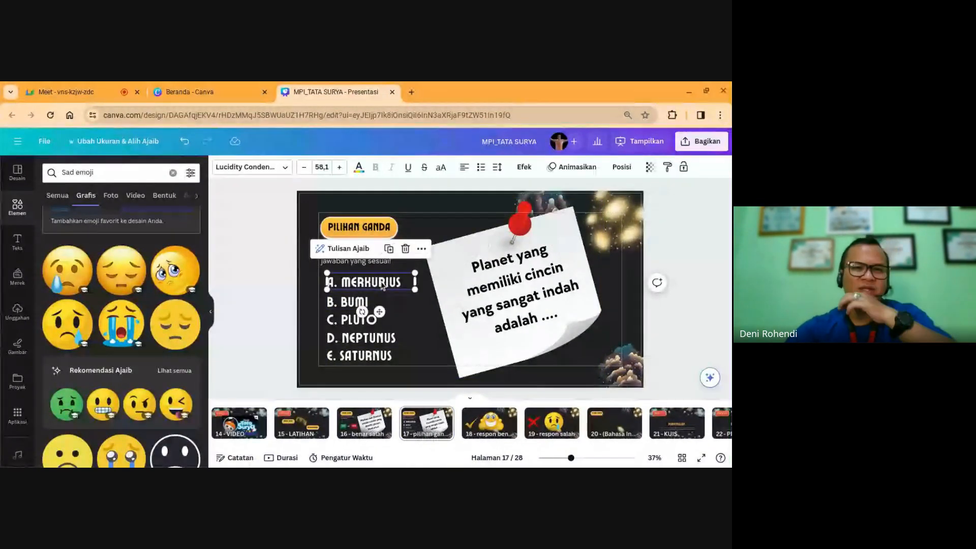
{"action": "right_click", "coordinate": [412, 261]}
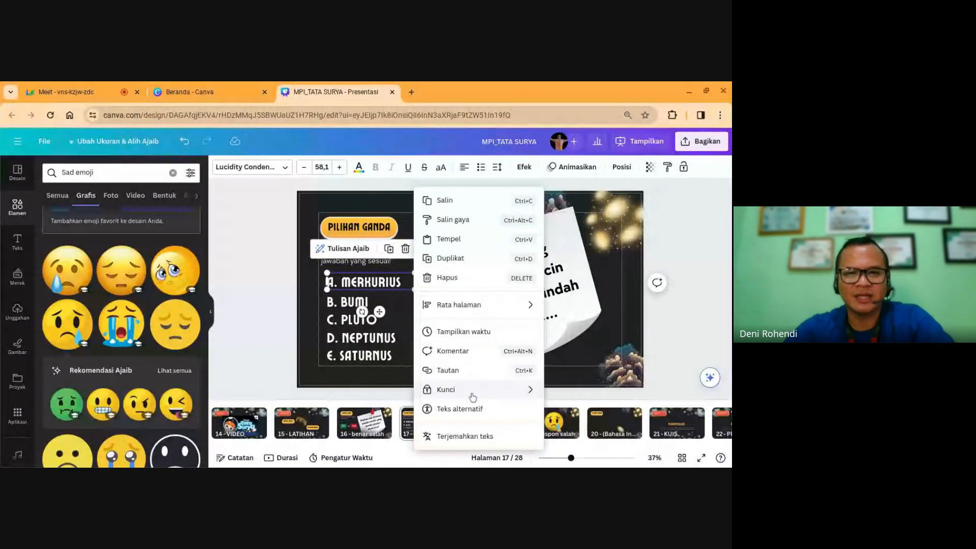
{"action": "left_click", "coordinate": [468, 375]}
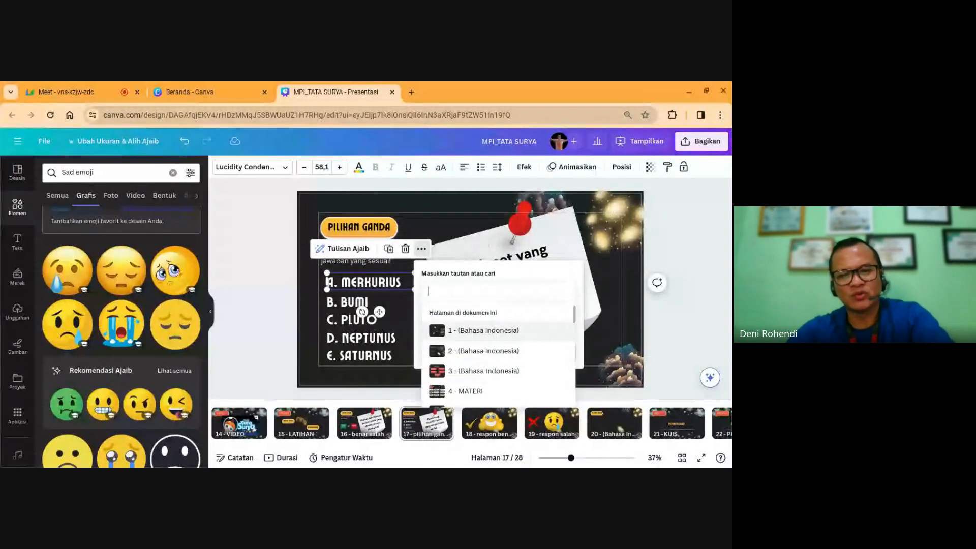
{"action": "type", "text": "17"}
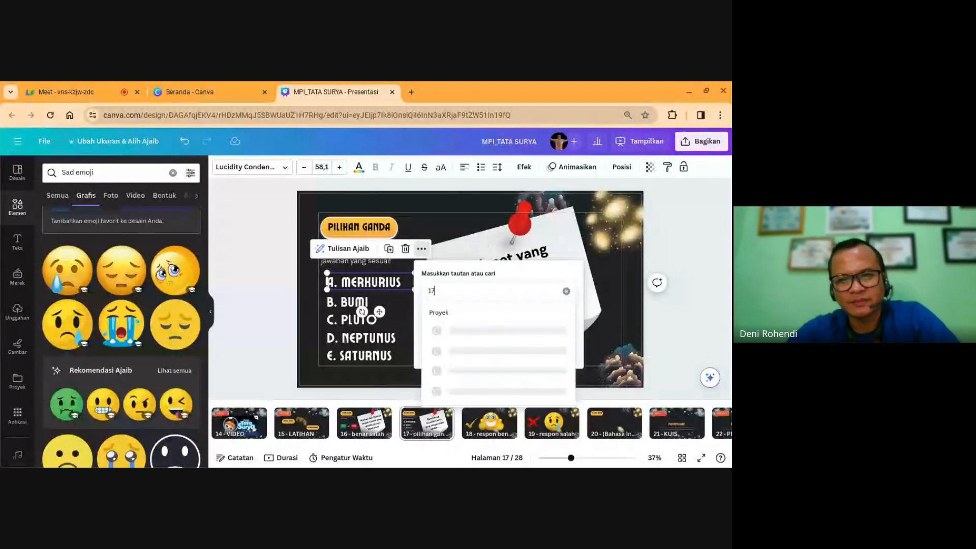
{"action": "scroll", "coordinate": [505, 374], "scroll_direction": "down", "scroll_amount": 3}
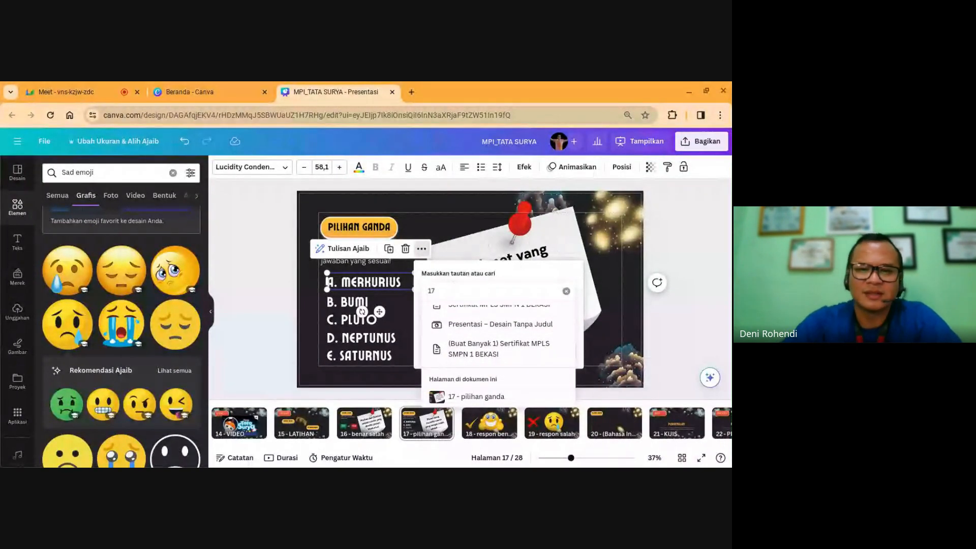
{"action": "key", "text": "BackSpace"}
{"action": "type", "text": "9"}
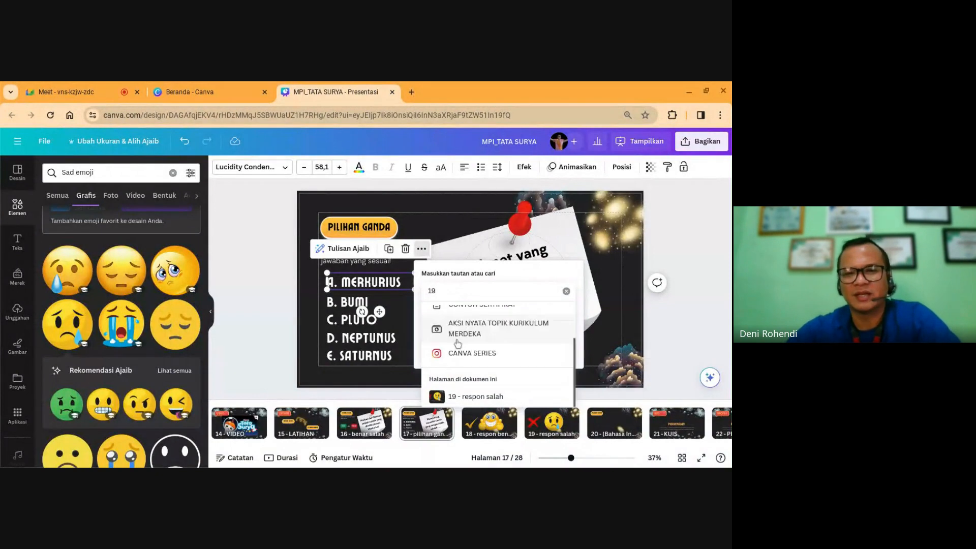
{"action": "left_click", "coordinate": [477, 398]}
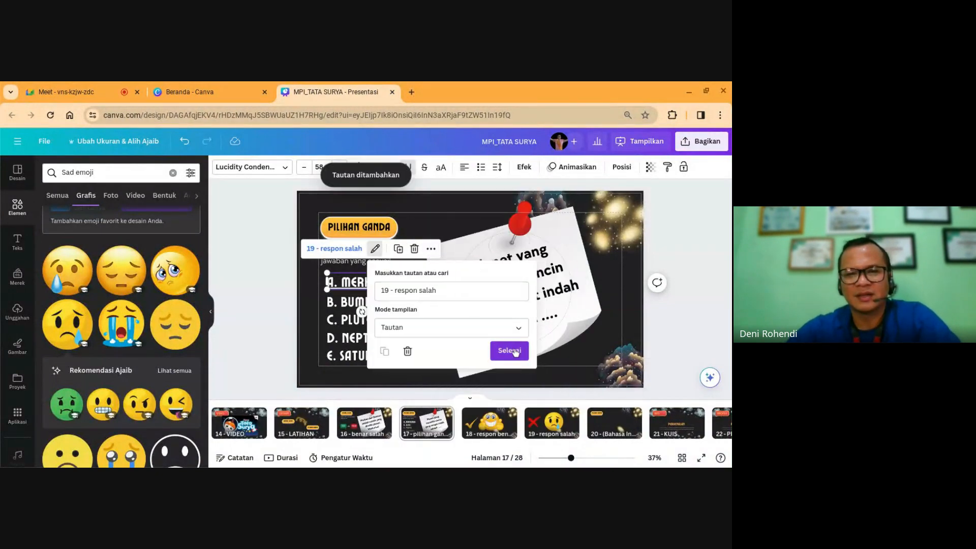
{"action": "left_click", "coordinate": [510, 351]}
Step: Link answers B. BUMI and C. PLUTO to page 19 - respon salah
{"action": "right_click", "coordinate": [426, 273]}
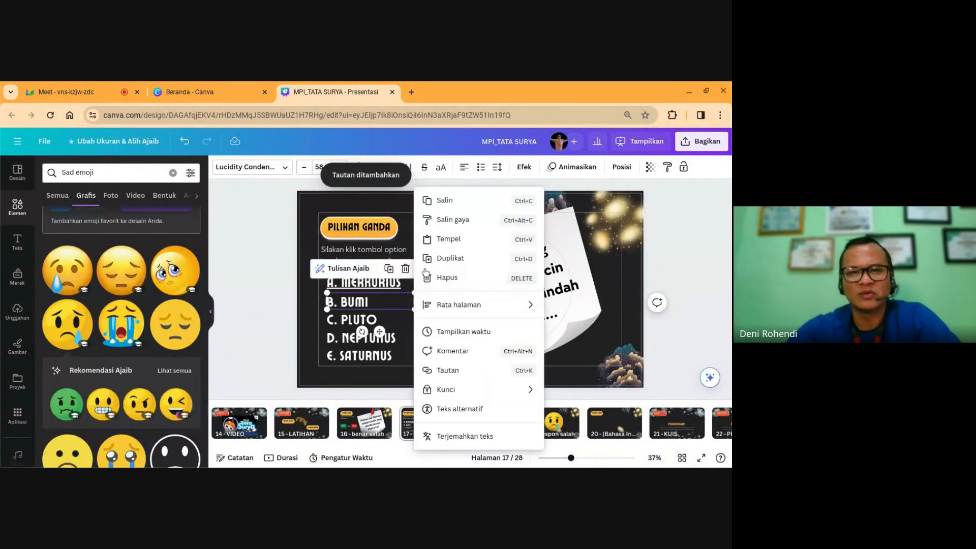
{"action": "left_click", "coordinate": [448, 371]}
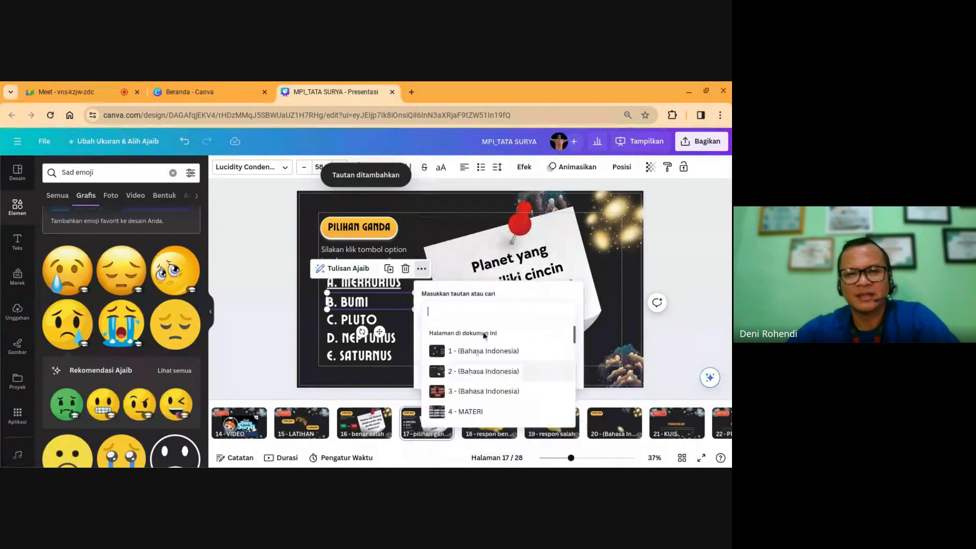
{"action": "type", "text": "19"}
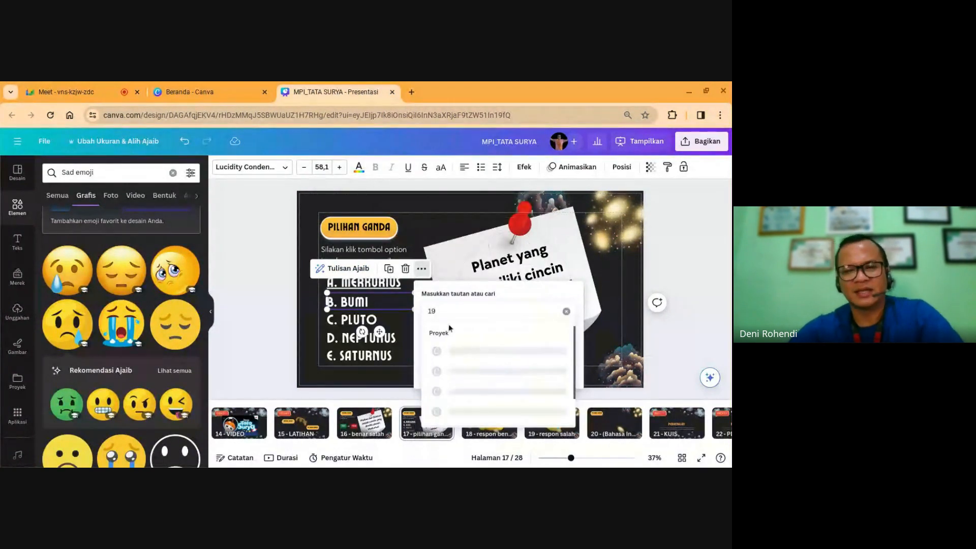
{"action": "scroll", "coordinate": [498, 376], "scroll_direction": "down", "scroll_amount": 3}
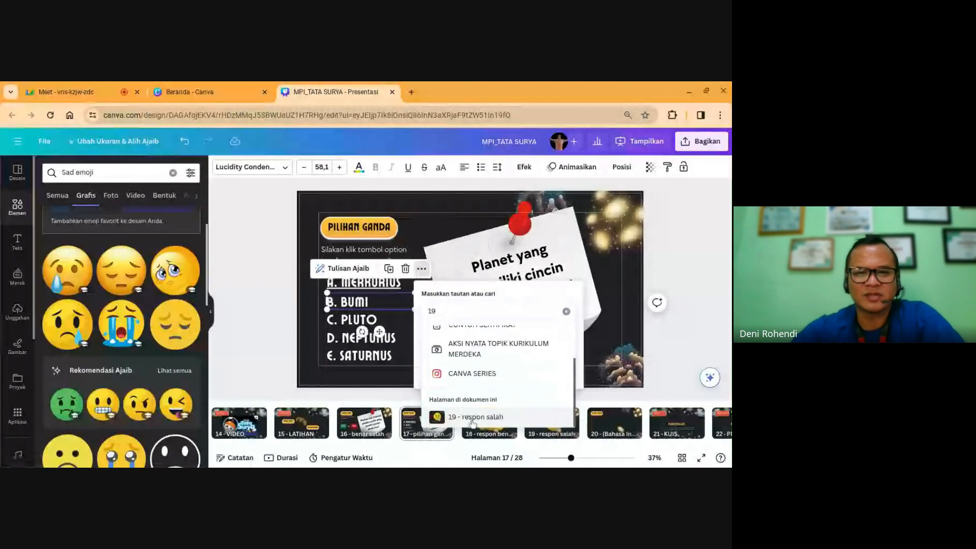
{"action": "left_click", "coordinate": [523, 416]}
{"action": "left_click", "coordinate": [521, 377]}
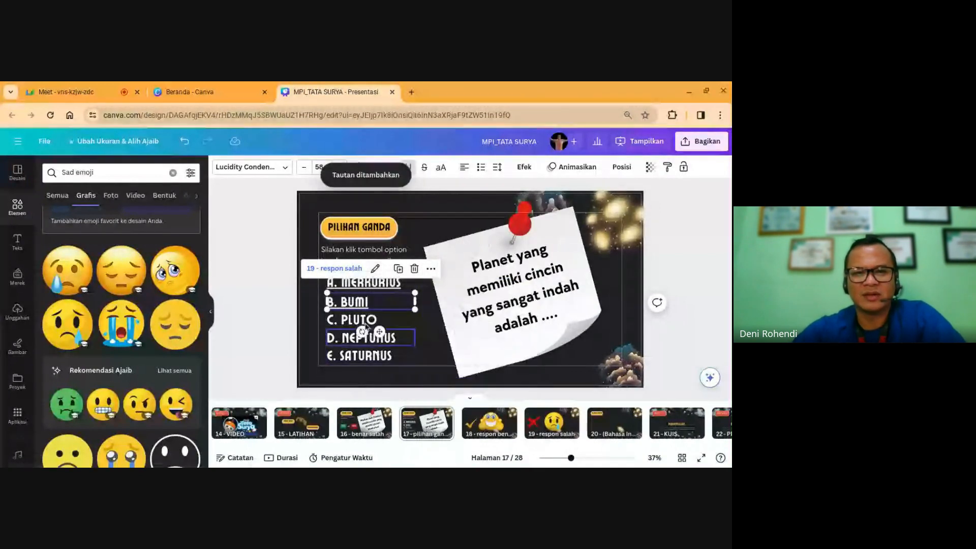
{"action": "left_click", "coordinate": [365, 324]}
{"action": "left_click", "coordinate": [421, 288]}
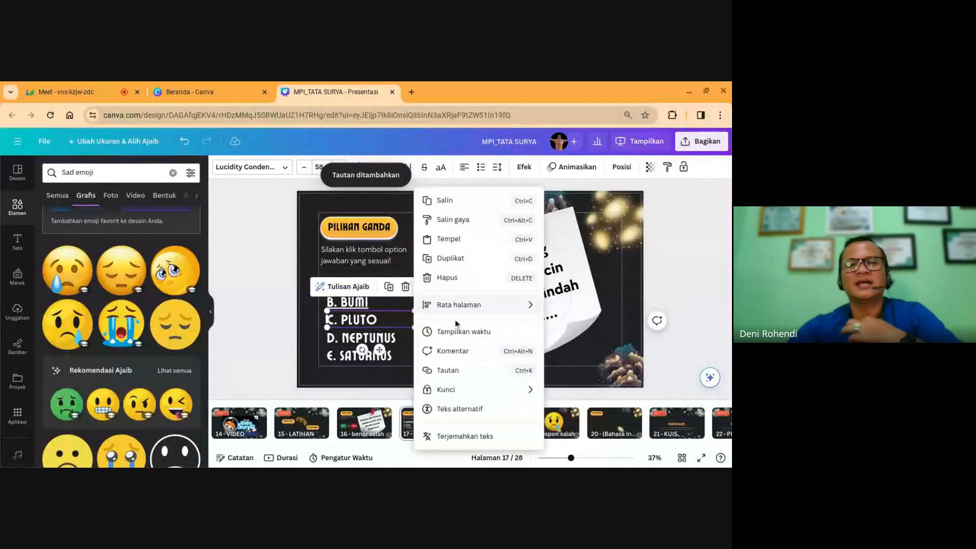
{"action": "left_click", "coordinate": [457, 370]}
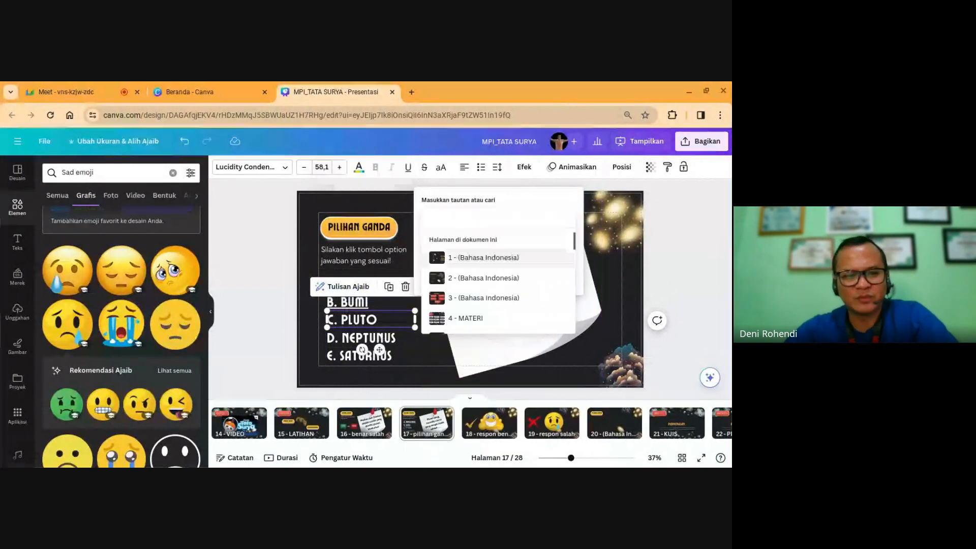
{"action": "type", "text": "19"}
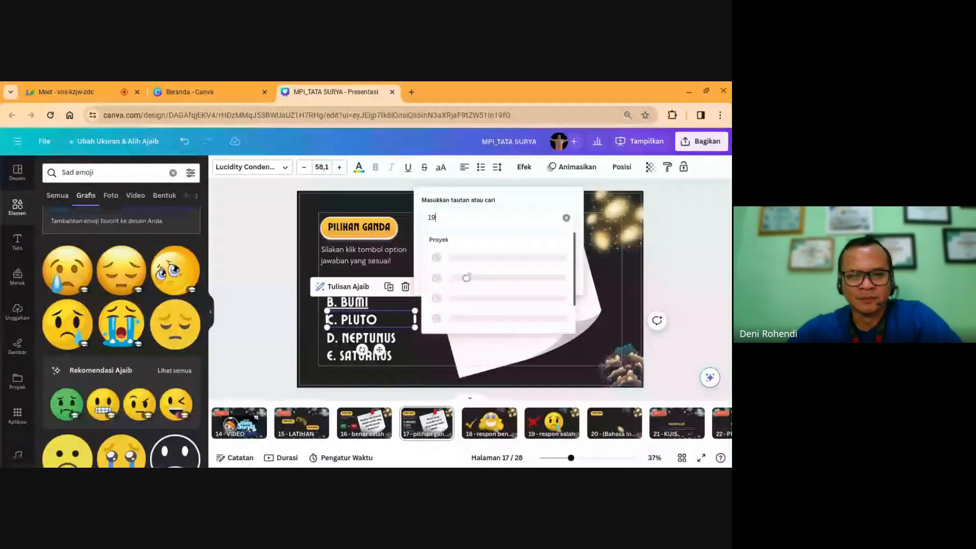
{"action": "scroll", "coordinate": [476, 285], "scroll_direction": "down", "scroll_amount": 2}
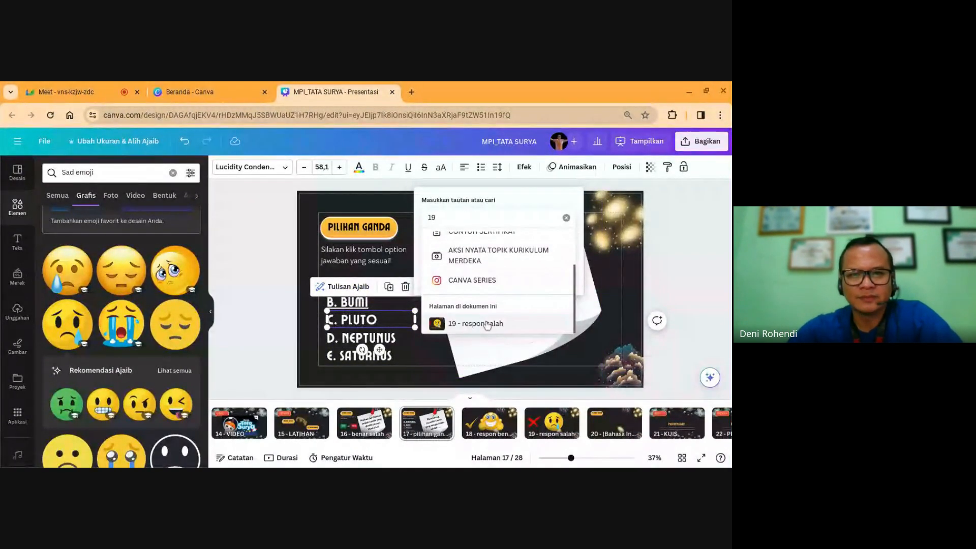
{"action": "left_click", "coordinate": [480, 316]}
{"action": "left_click", "coordinate": [510, 285]}
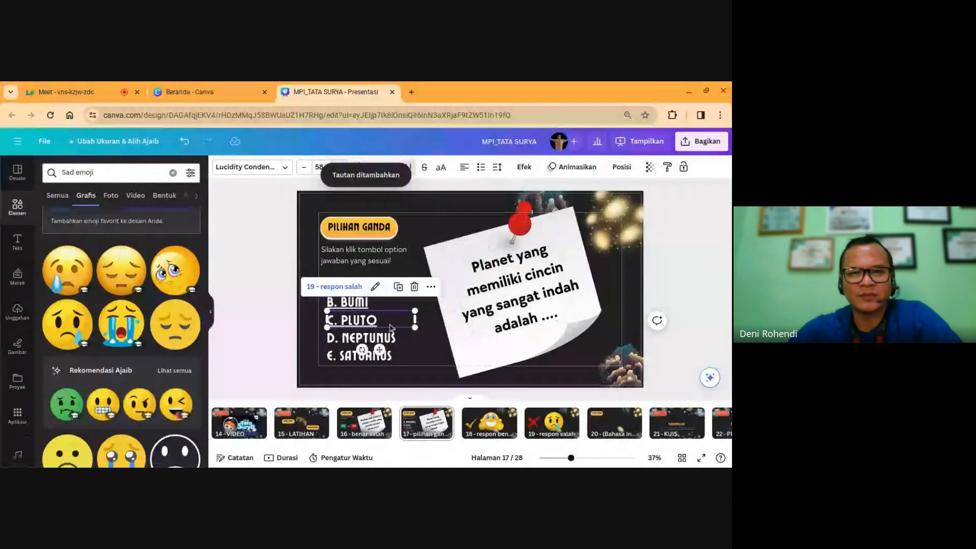
Step: Link answer D. NEPTUNUS to page 19 - respon salah
{"action": "left_click", "coordinate": [389, 339]}
{"action": "left_click", "coordinate": [421, 306]}
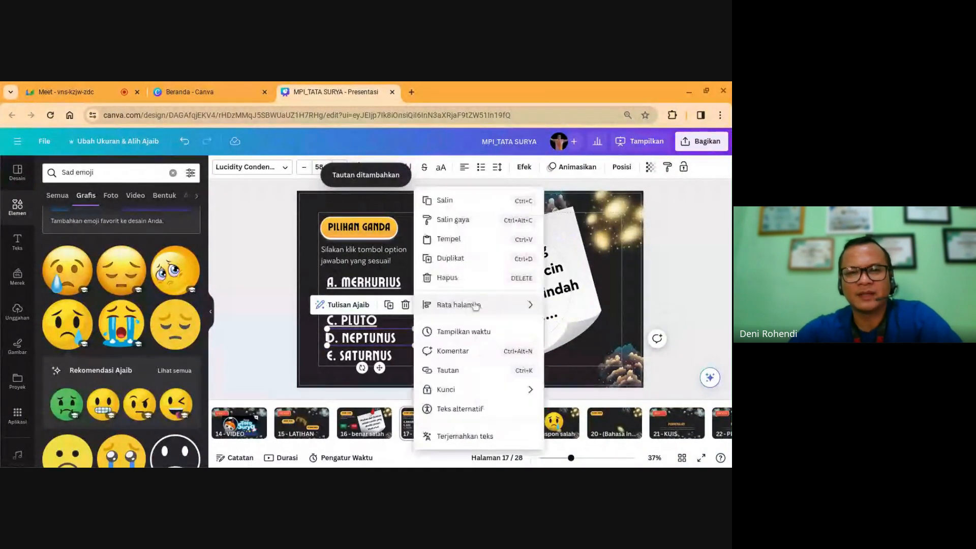
{"action": "left_click", "coordinate": [463, 370]}
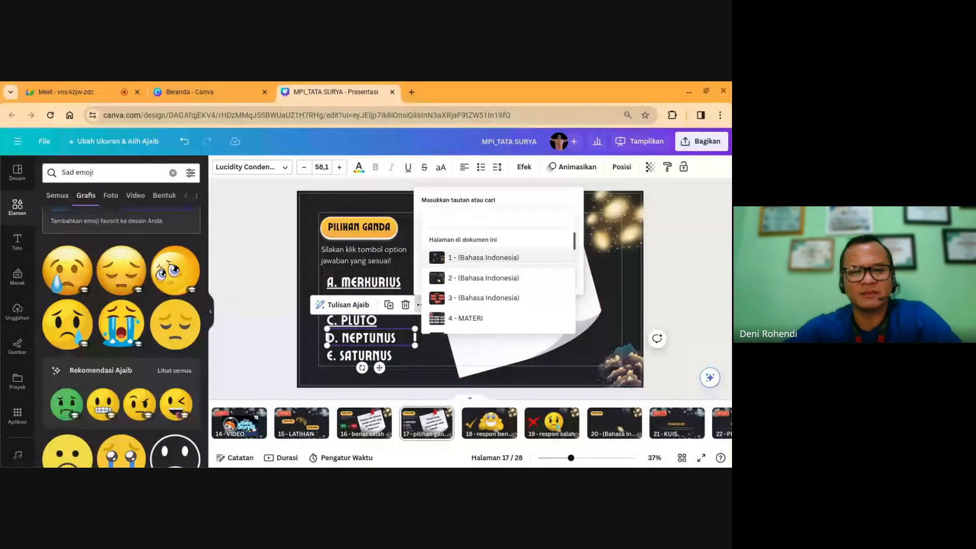
{"action": "type", "text": "19"}
{"action": "left_click", "coordinate": [479, 260]}
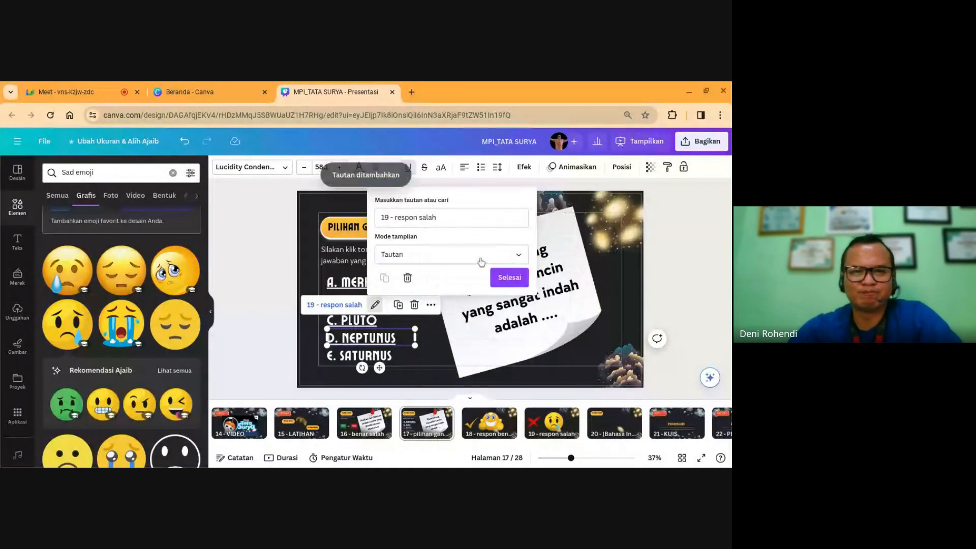
{"action": "left_click", "coordinate": [508, 276]}
Step: Link the correct answer E. SATURNUS to page 18 - respon benar
{"action": "left_click", "coordinate": [388, 357]}
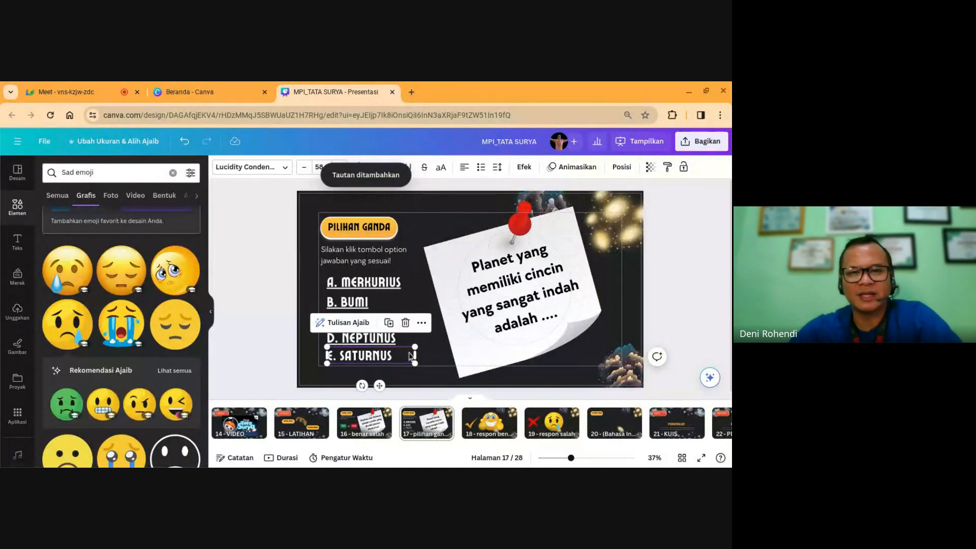
{"action": "left_click", "coordinate": [421, 322]}
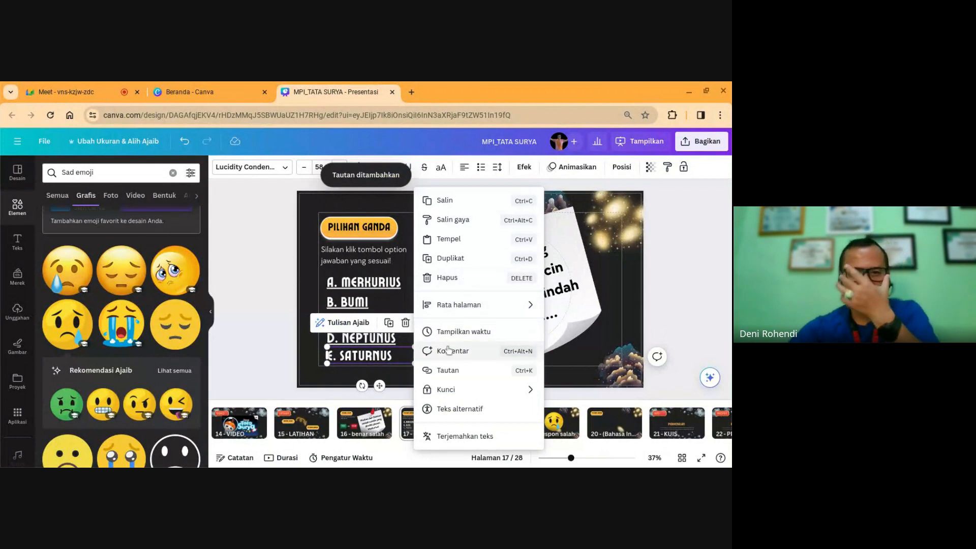
{"action": "left_click", "coordinate": [448, 370]}
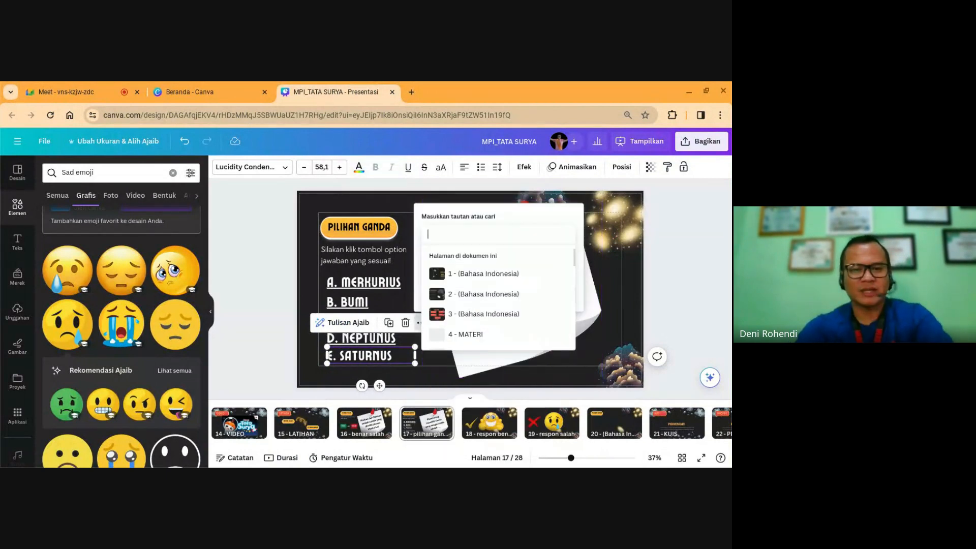
{"action": "type", "text": "18"}
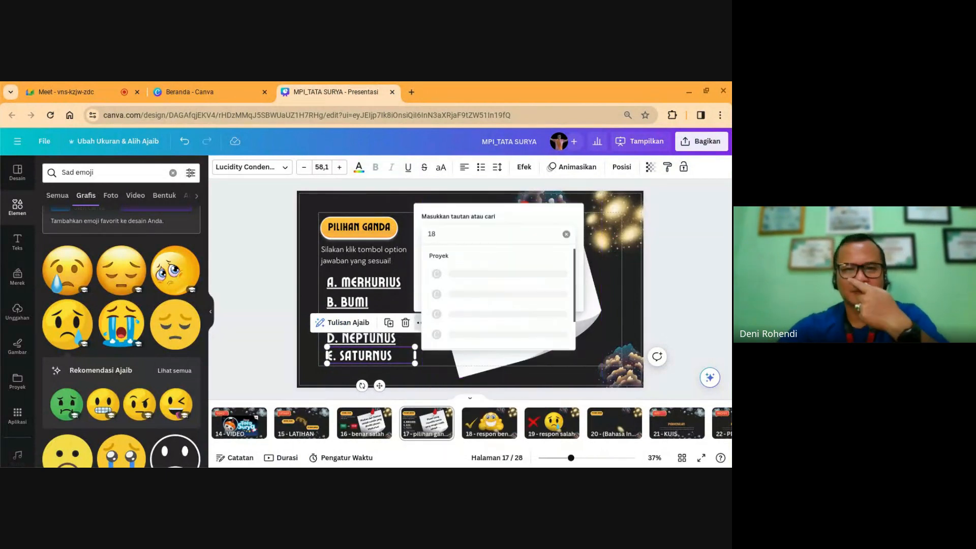
{"action": "scroll", "coordinate": [462, 277], "scroll_direction": "down", "scroll_amount": 2}
{"action": "left_click", "coordinate": [478, 340]}
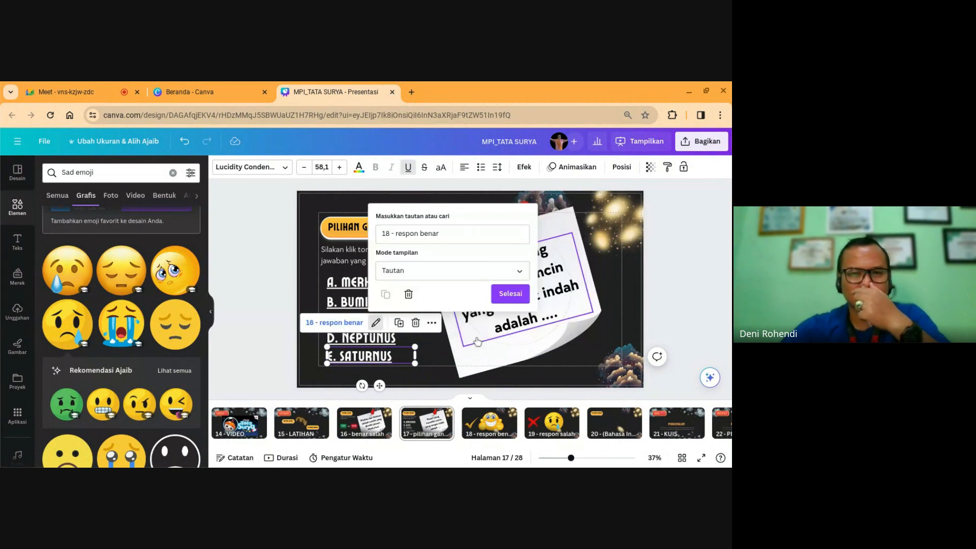
{"action": "left_click", "coordinate": [511, 292]}
{"action": "left_click", "coordinate": [678, 287]}
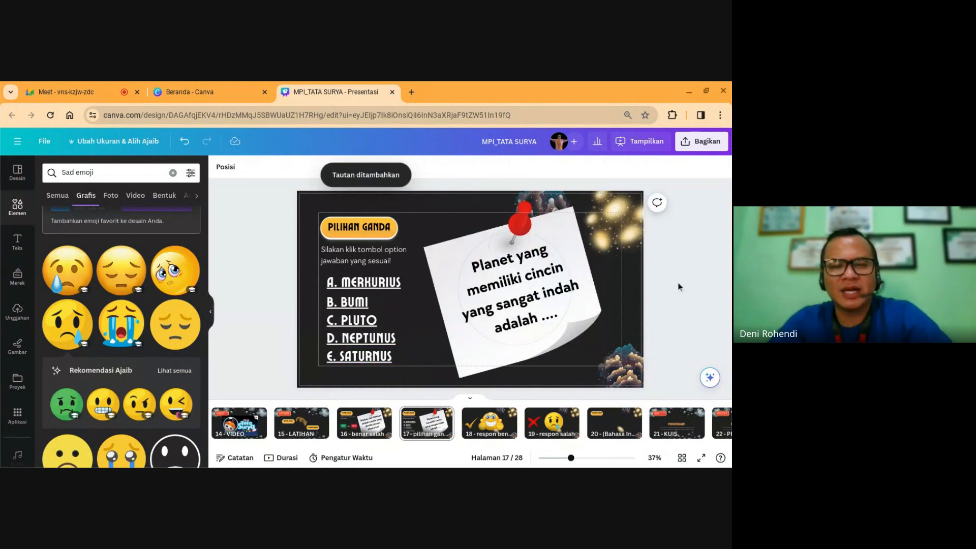
Step: Check the links on options A, B, C and E, then present LATIHAN slide 15 full screen
{"action": "left_click", "coordinate": [384, 285]}
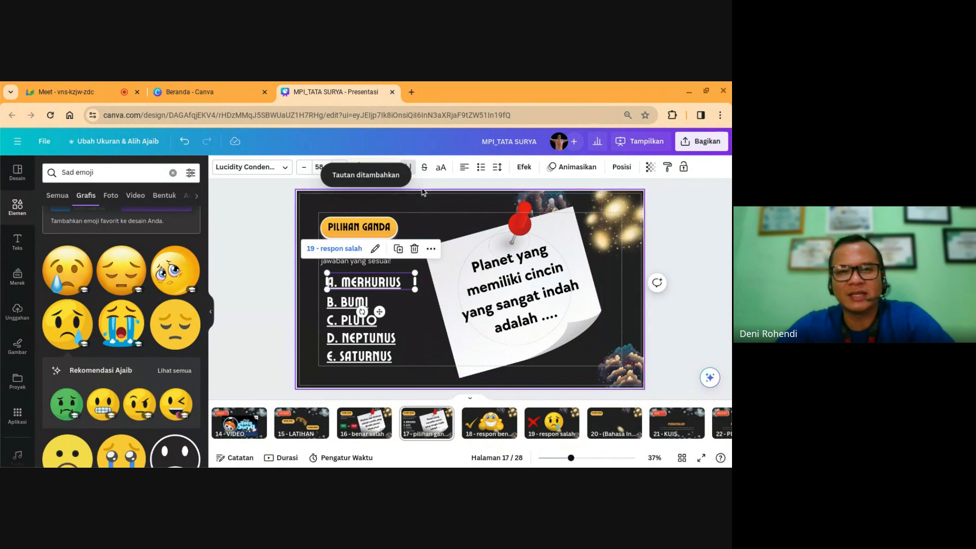
{"action": "left_click", "coordinate": [371, 301]}
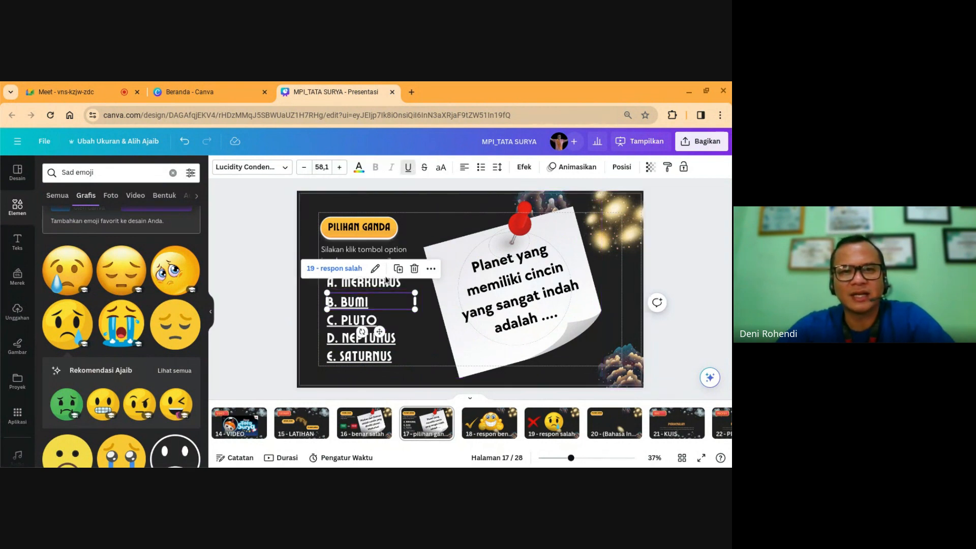
{"action": "left_click", "coordinate": [355, 319]}
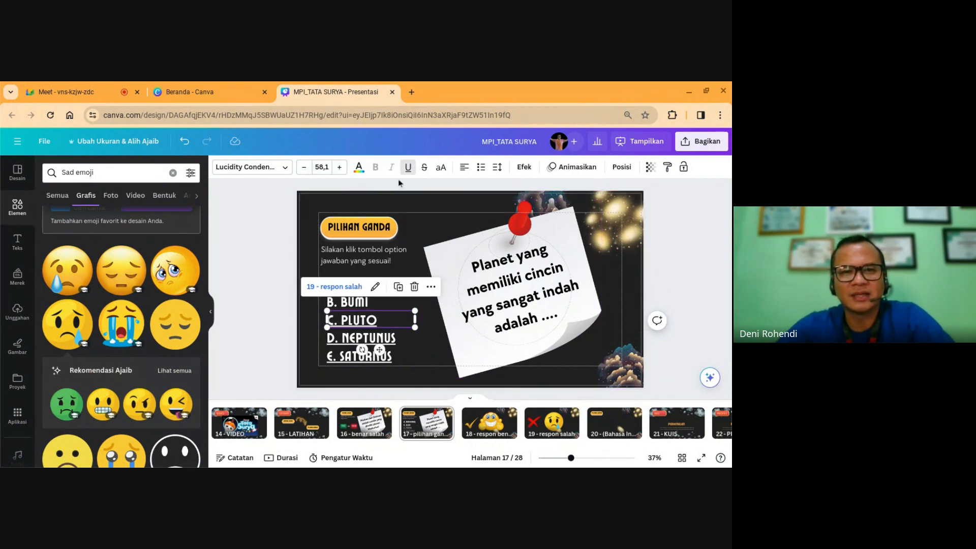
{"action": "left_click", "coordinate": [340, 350]}
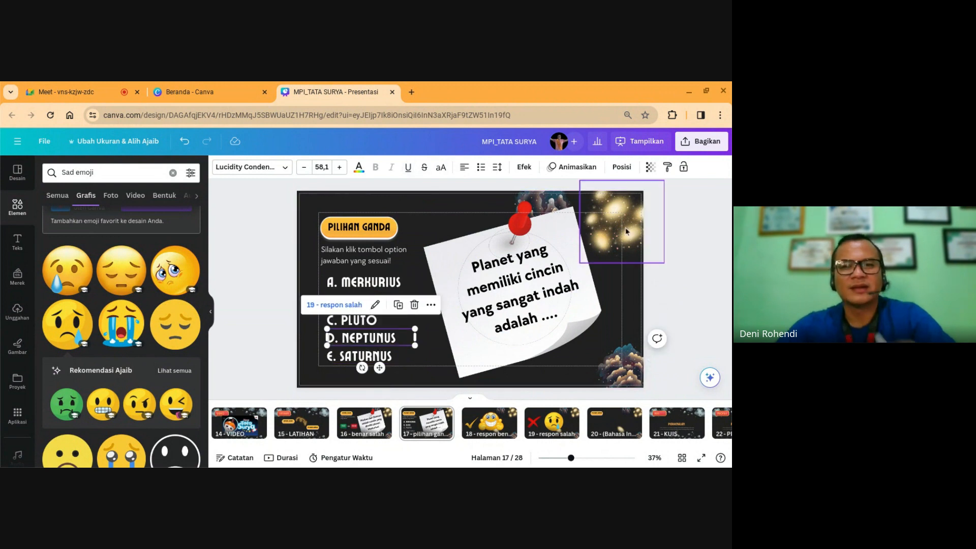
{"action": "left_click", "coordinate": [663, 243]}
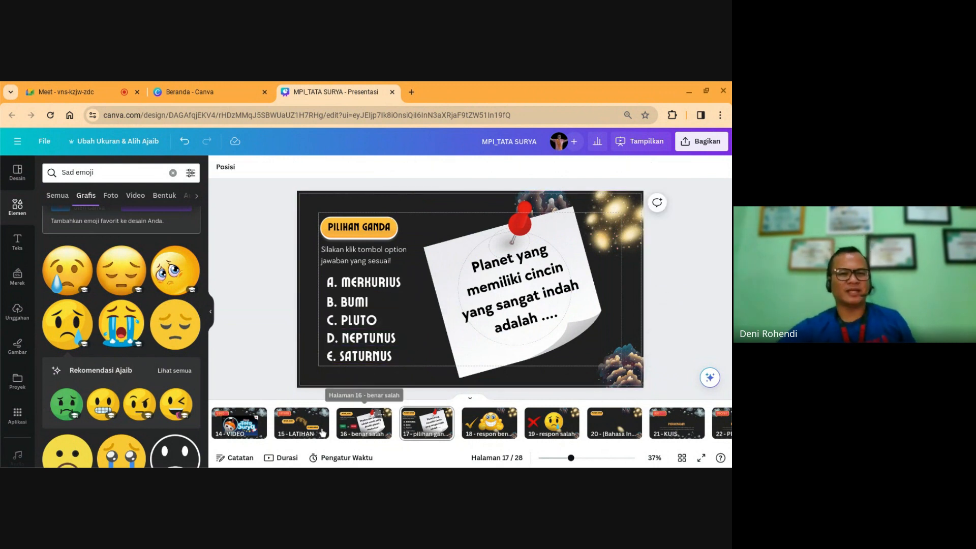
{"action": "left_click", "coordinate": [303, 429]}
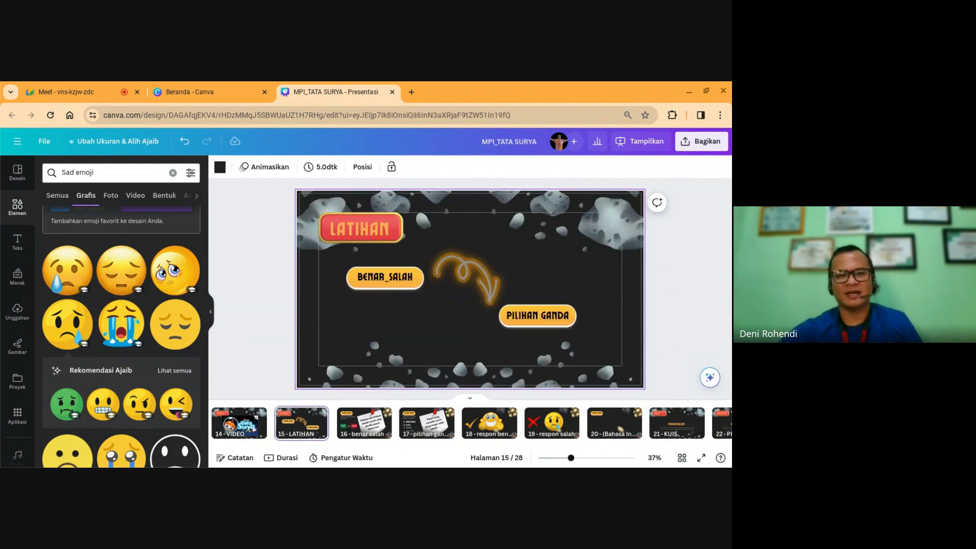
{"action": "left_click", "coordinate": [701, 457]}
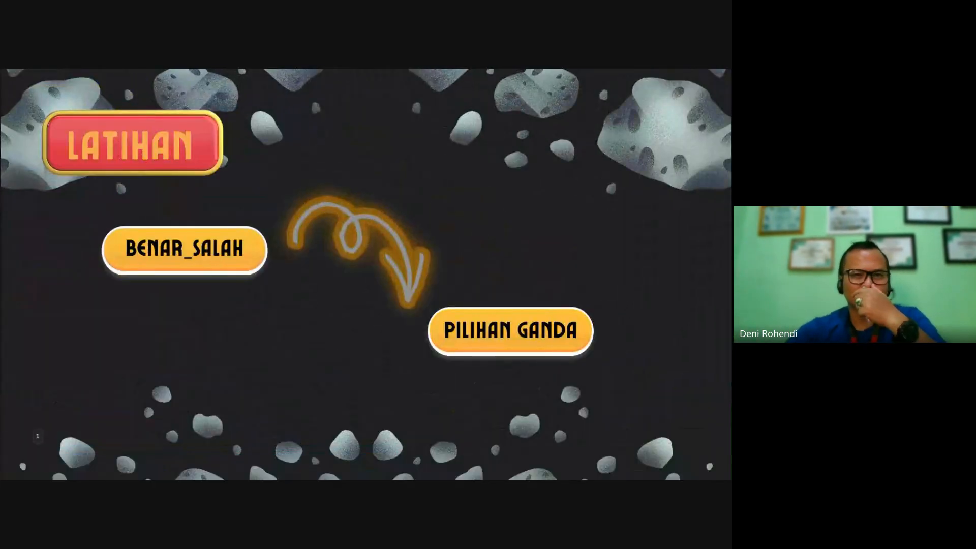
Step: In the slideshow, follow BENAR_SALAH and answer TRUE to reach the wrong-answer slide
{"action": "left_click", "coordinate": [186, 249]}
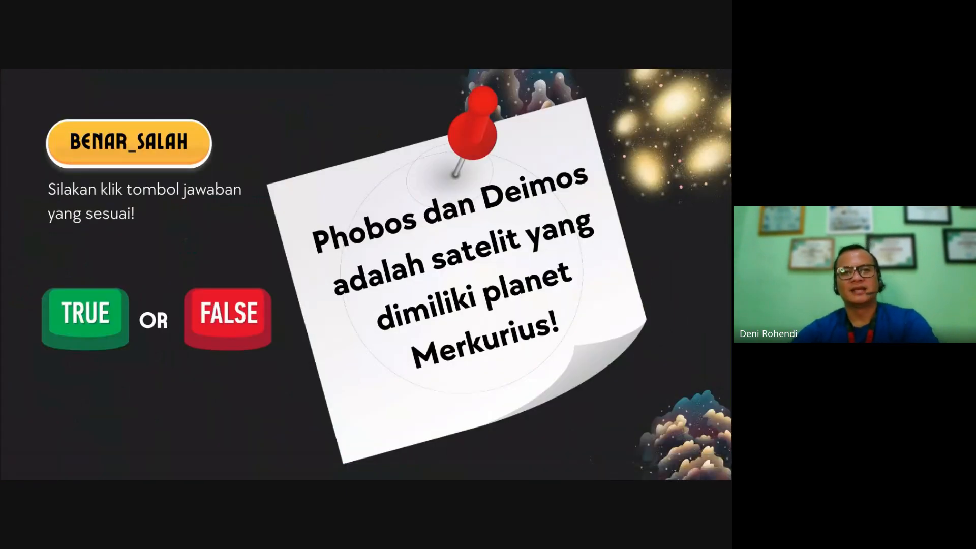
{"action": "left_click", "coordinate": [82, 314]}
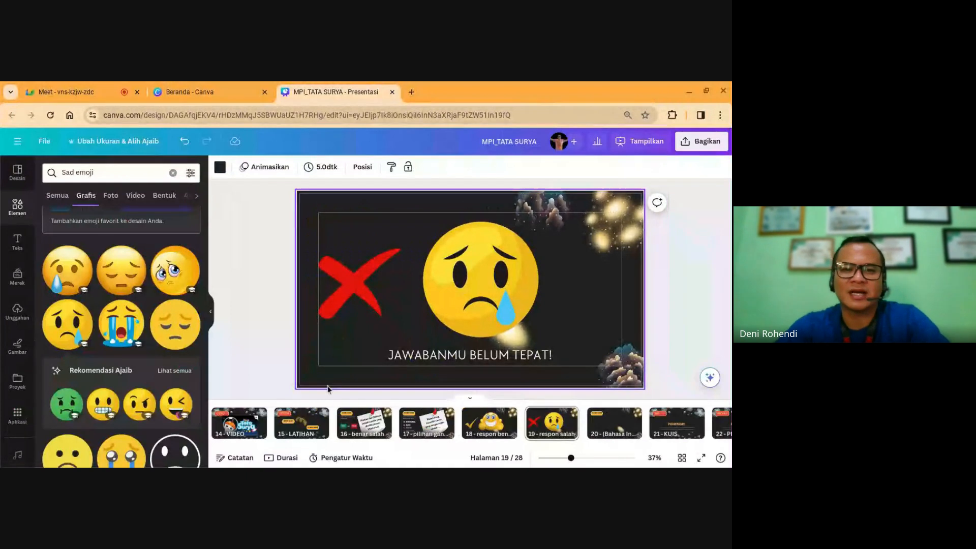
Step: On title slide 1, move the SISTEM TATA SURYA title and BAHAN AJAR IPA KELAS VII subtitle up
{"action": "left_click", "coordinate": [305, 425]}
{"action": "key", "text": "Left"}
{"action": "key", "text": "Left"}
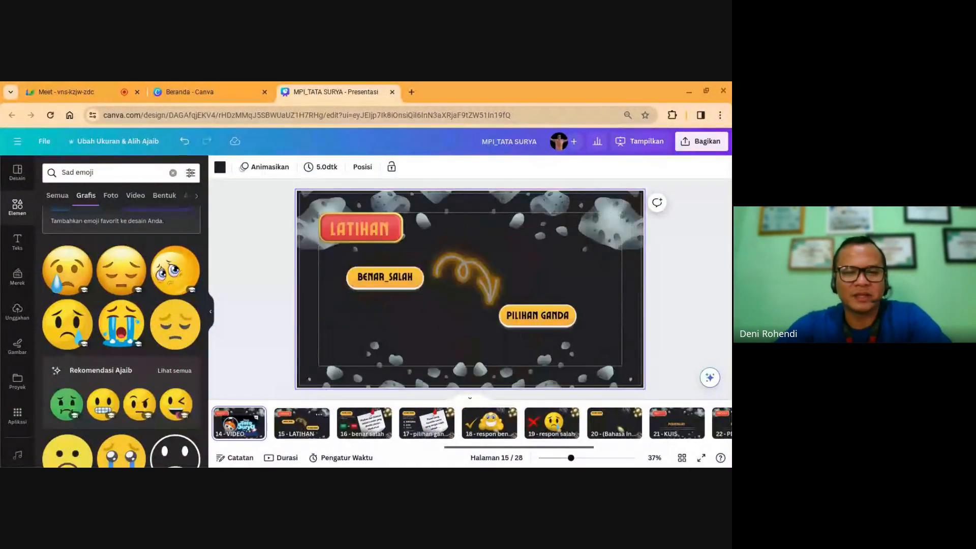
{"action": "key", "text": "Left"}
{"action": "key", "text": "Left"}
{"action": "key", "text": "Left"}
{"action": "key", "text": "Left"}
{"action": "key", "text": "Left"}
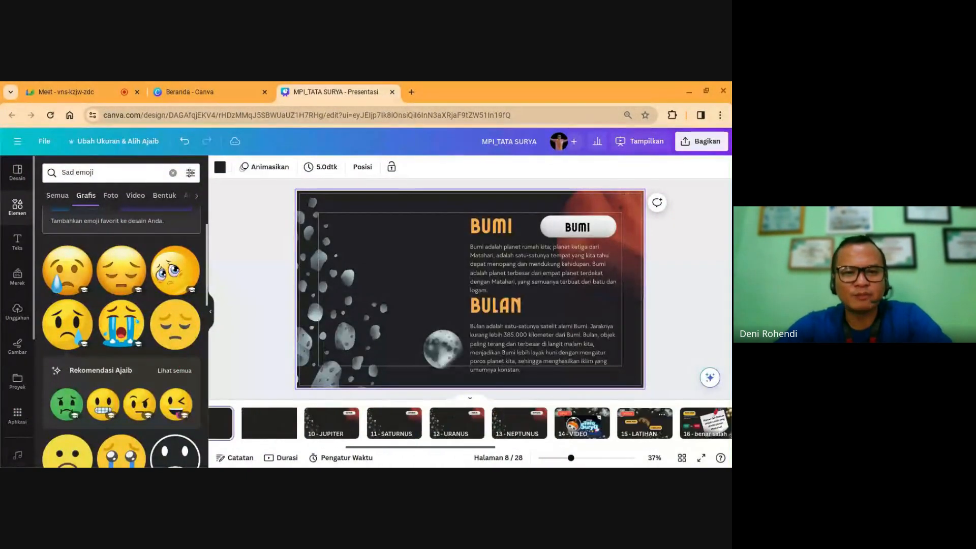
{"action": "key", "text": "Left"}
{"action": "key", "text": "Left"}
{"action": "key", "text": "Left"}
{"action": "key", "text": "Left"}
{"action": "key", "text": "Left"}
{"action": "key", "text": "Left"}
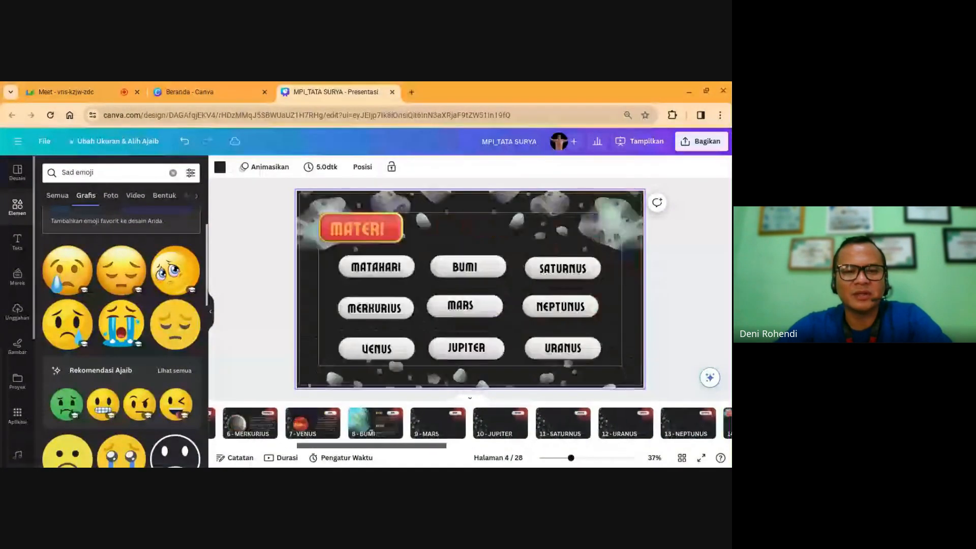
{"action": "key", "text": "Left"}
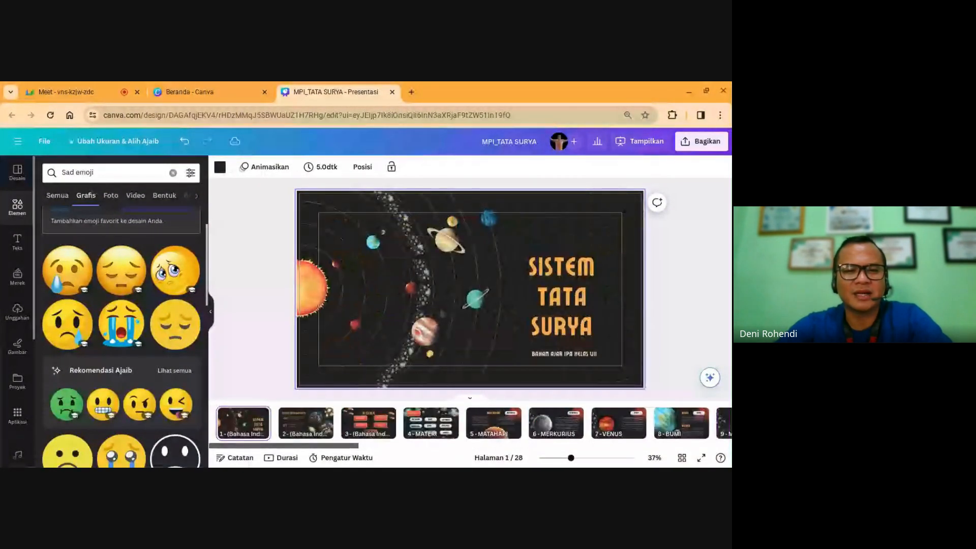
{"action": "left_click", "coordinate": [684, 315]}
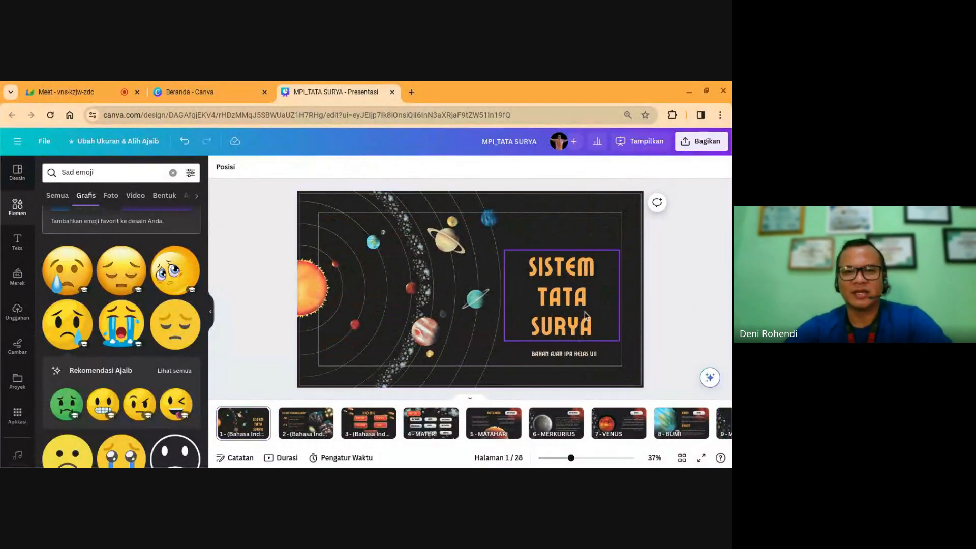
{"action": "left_click_drag", "start_coordinate": [582, 320], "coordinate": [579, 340]}
{"action": "left_click", "coordinate": [580, 358]}
{"action": "left_click", "coordinate": [684, 314]}
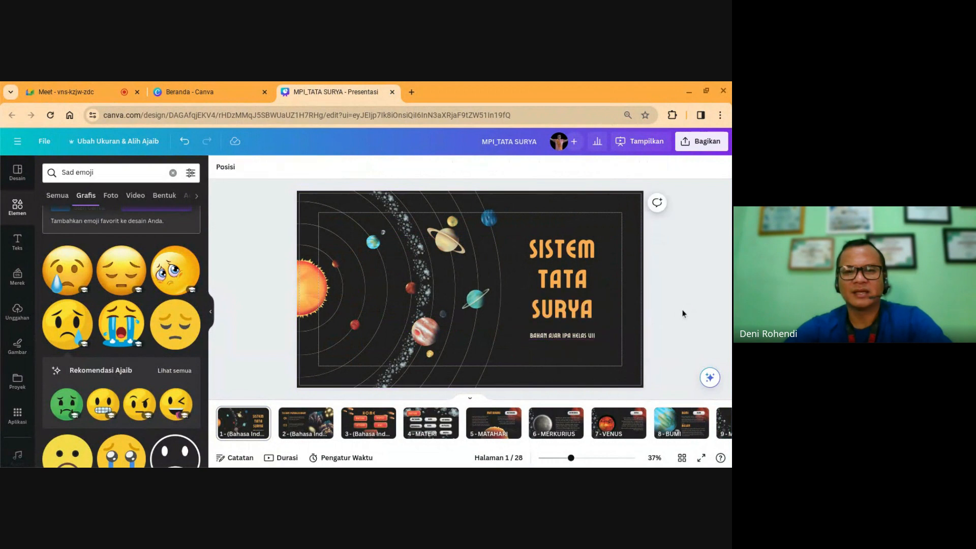
Step: Add an ENTER NOW button from an 'enter' Elements search, shrunk into the lower-right area
{"action": "left_click", "coordinate": [18, 207]}
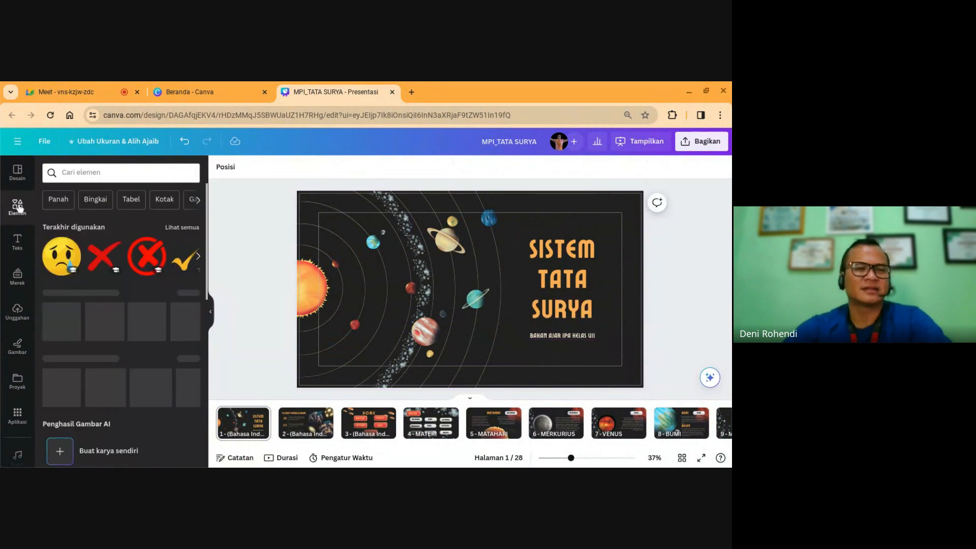
{"action": "left_click", "coordinate": [80, 172]}
{"action": "type", "text": "ent"}
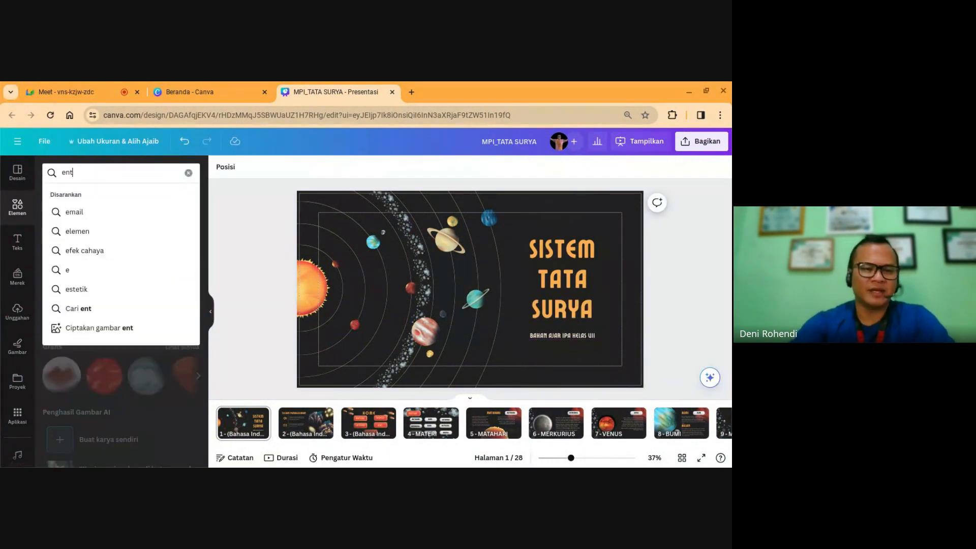
{"action": "type", "text": "er"}
{"action": "key", "text": "Return"}
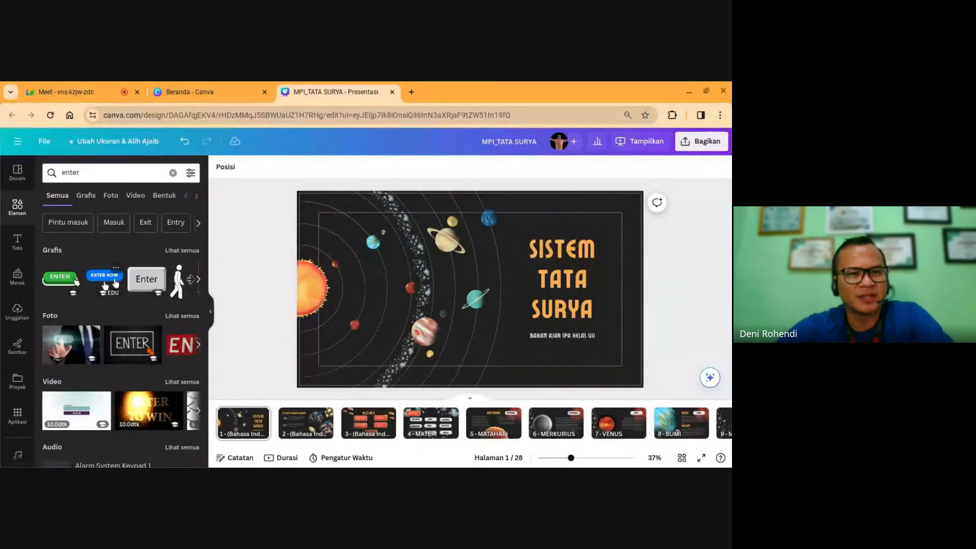
{"action": "left_click", "coordinate": [105, 284]}
{"action": "left_click_drag", "start_coordinate": [403, 257], "coordinate": [615, 361]}
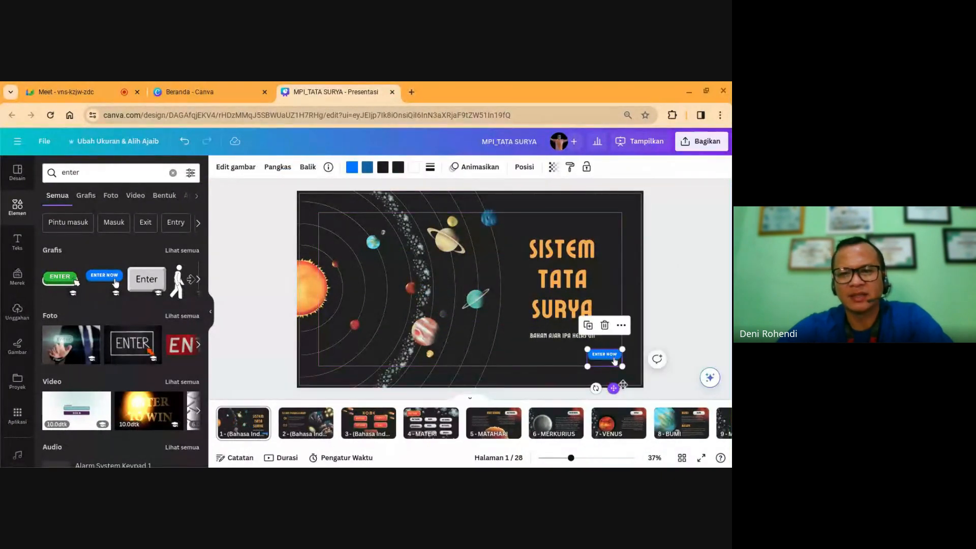
Step: Link the ENTER NOW button to page 2 and enlarge it slightly
{"action": "left_click", "coordinate": [620, 327]}
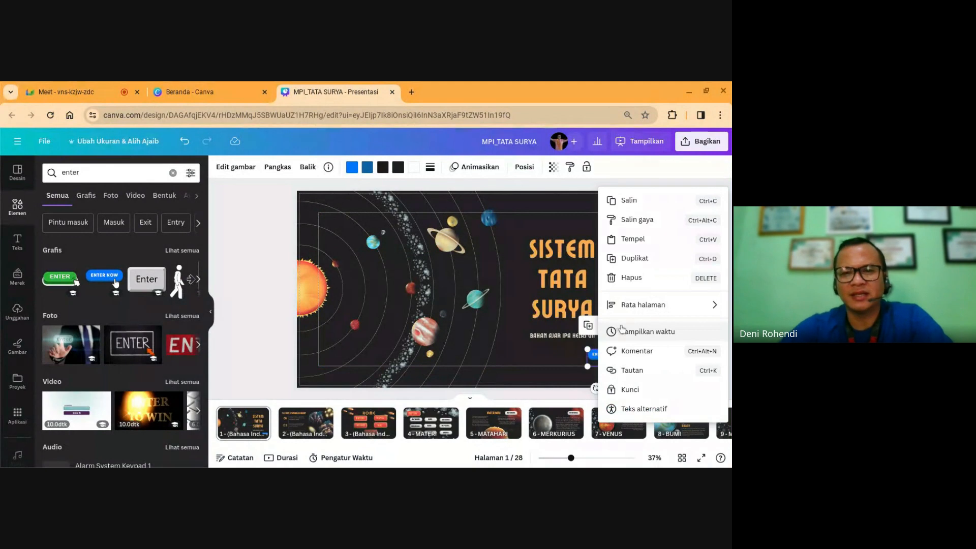
{"action": "left_click", "coordinate": [626, 370]}
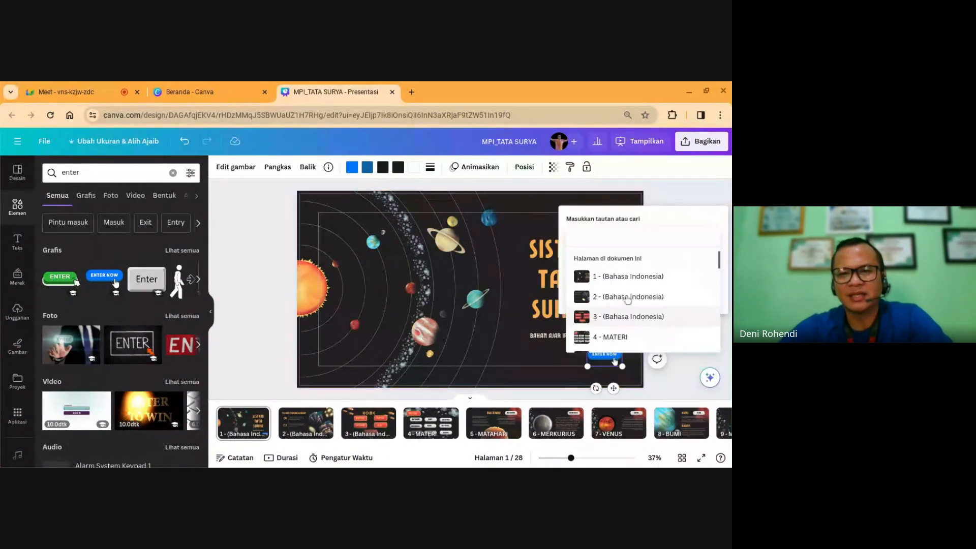
{"action": "scroll", "coordinate": [656, 315], "scroll_direction": "down", "scroll_amount": 10}
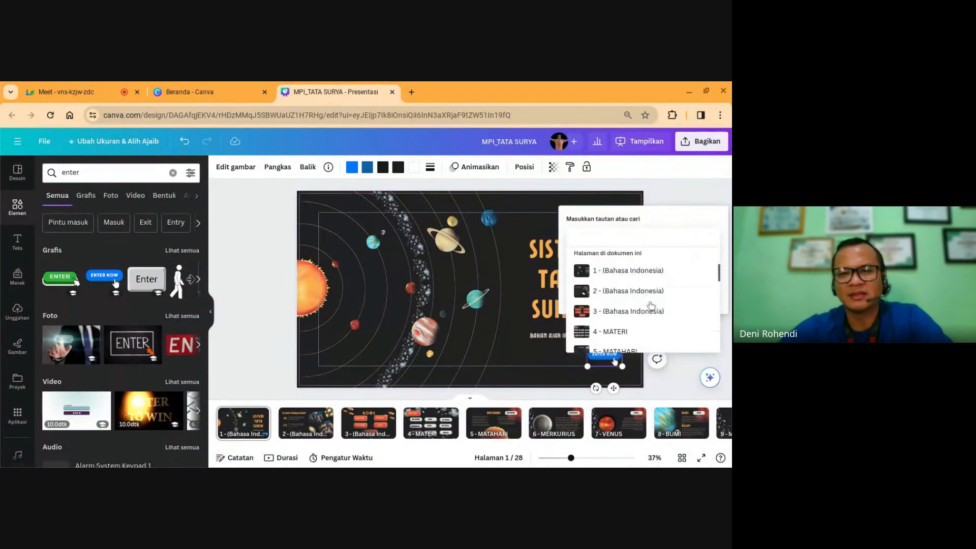
{"action": "scroll", "coordinate": [648, 308], "scroll_direction": "up", "scroll_amount": 10}
{"action": "scroll", "coordinate": [648, 308], "scroll_direction": "down", "scroll_amount": 2}
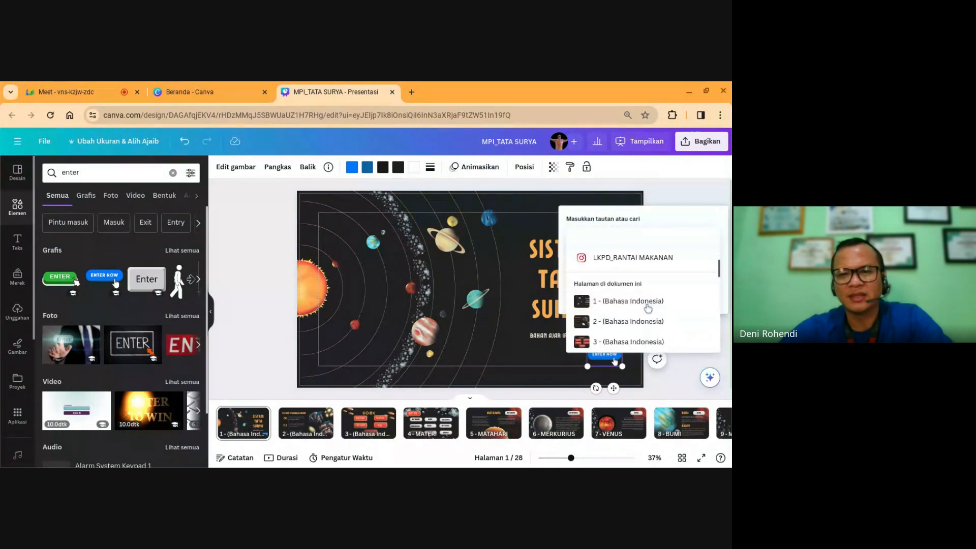
{"action": "left_click", "coordinate": [632, 322]}
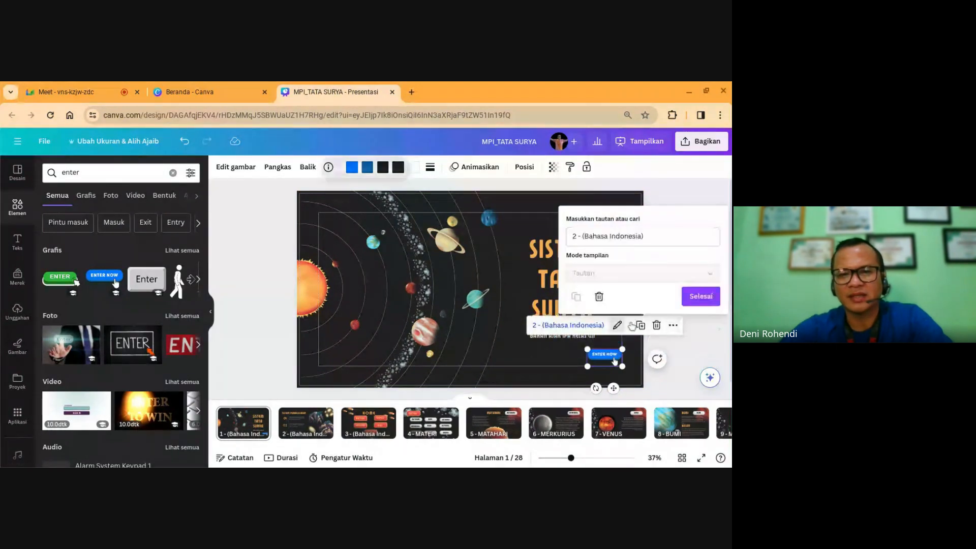
{"action": "left_click", "coordinate": [687, 300]}
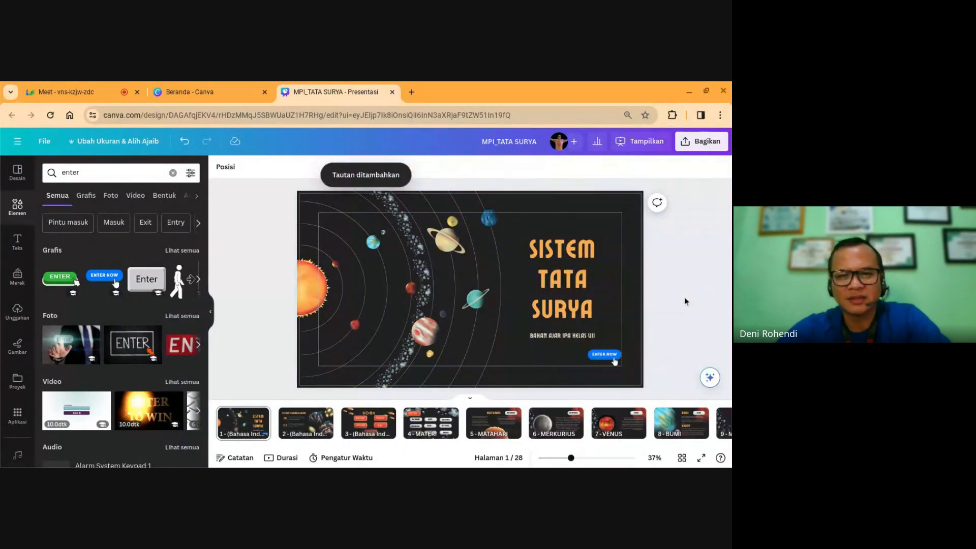
{"action": "left_click", "coordinate": [614, 359]}
{"action": "left_click_drag", "start_coordinate": [624, 364], "coordinate": [629, 370]}
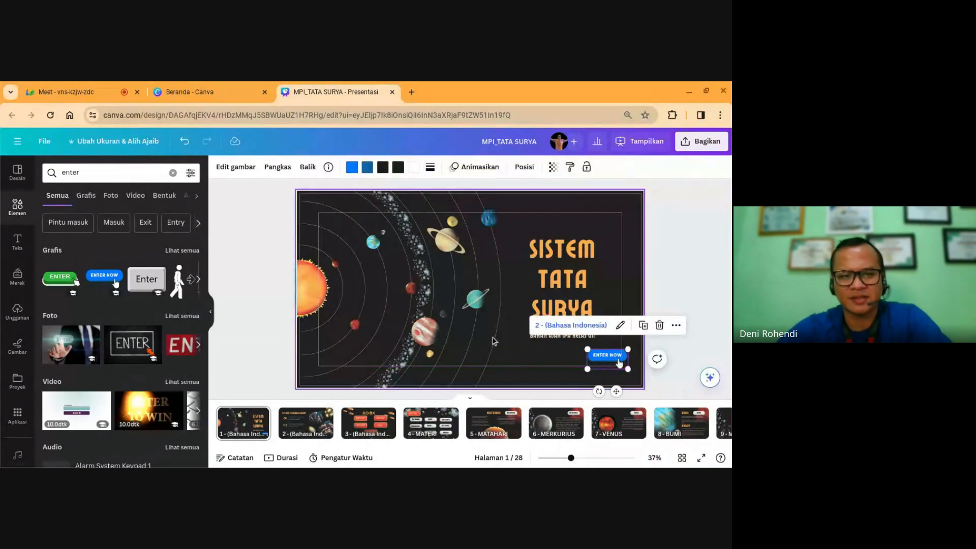
Step: Paste the ENTER NOW button onto Tujuan Pembelajaran slide 2 and relink it to page 3
{"action": "left_click", "coordinate": [305, 426]}
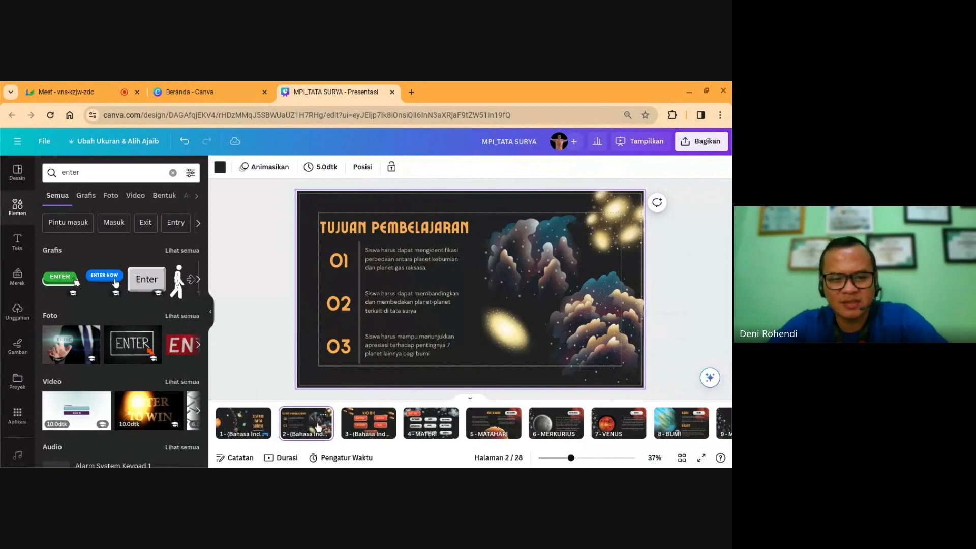
{"action": "key", "text": "ctrl+v"}
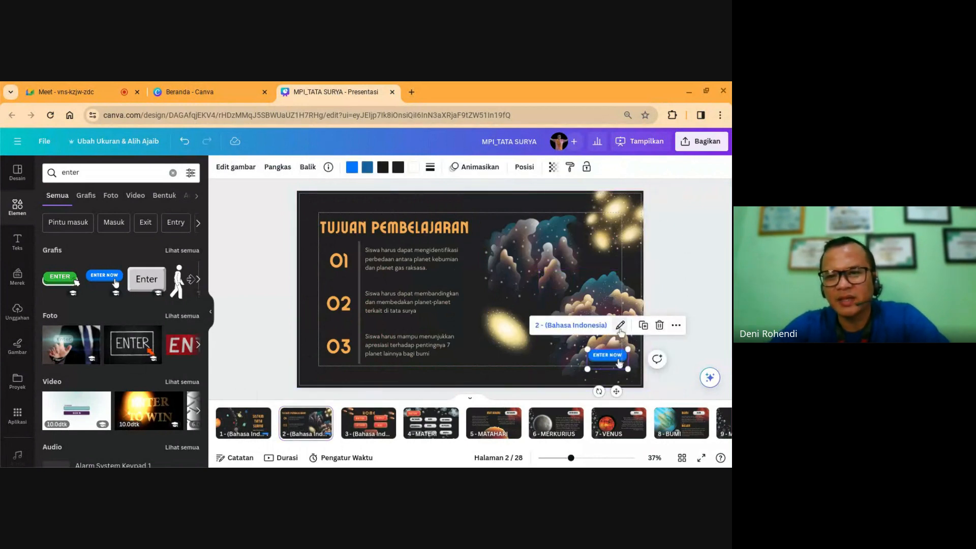
{"action": "left_click", "coordinate": [621, 329]}
{"action": "left_click", "coordinate": [600, 297]}
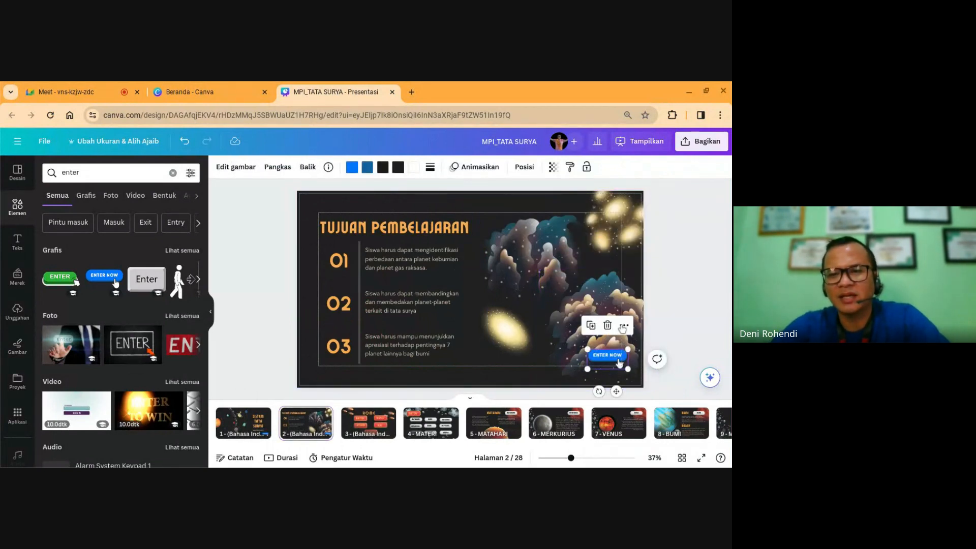
{"action": "left_click", "coordinate": [622, 329]}
{"action": "left_click", "coordinate": [634, 389]}
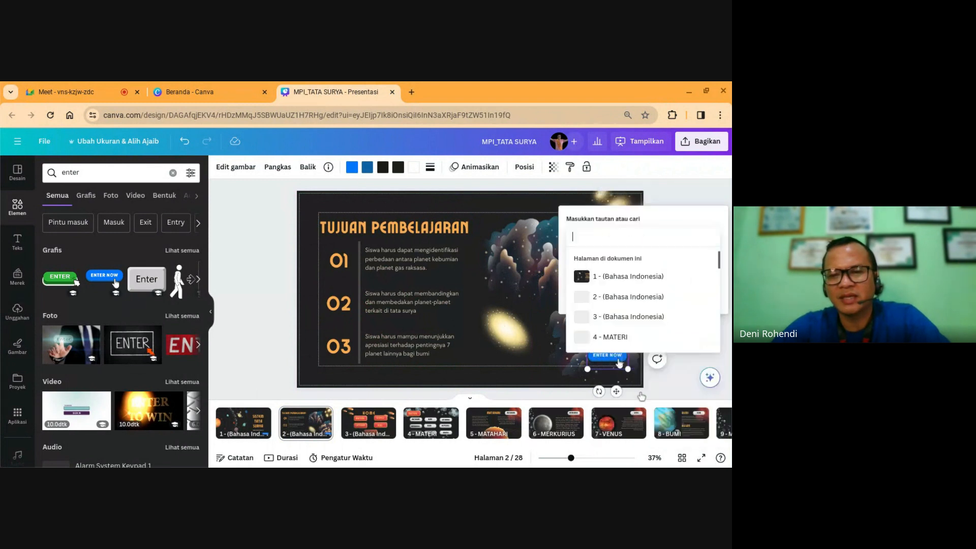
{"action": "left_click", "coordinate": [608, 320]}
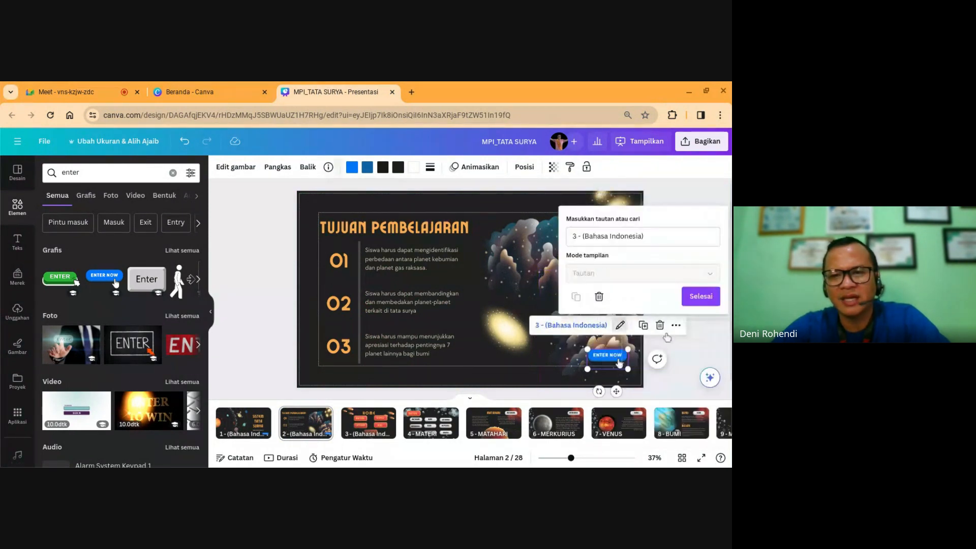
{"action": "left_click", "coordinate": [697, 300]}
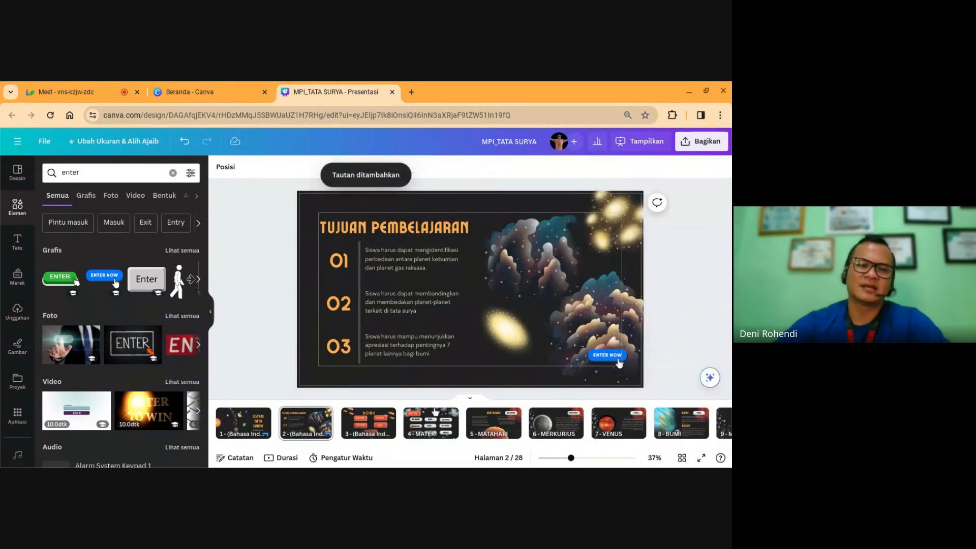
{"action": "left_click", "coordinate": [360, 424]}
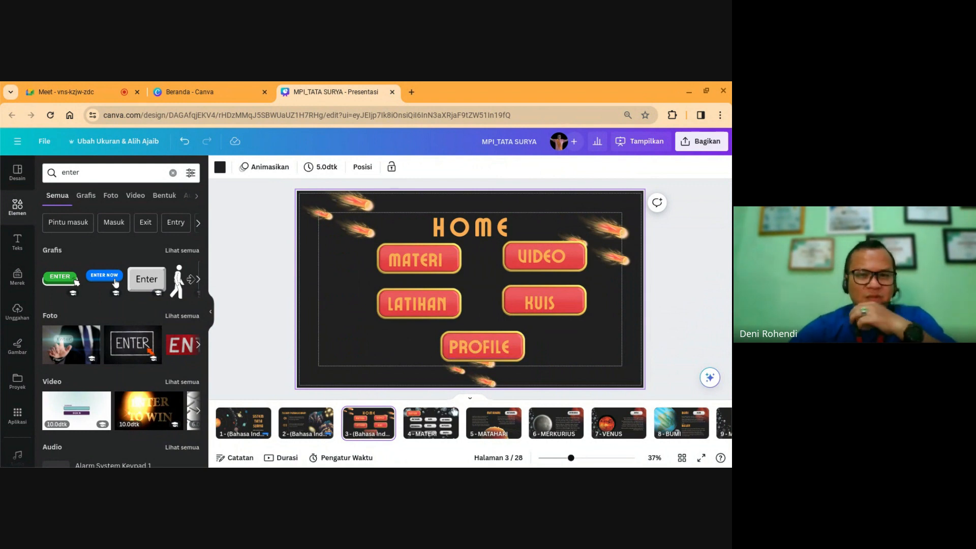
Step: Add a red home icon from a 'home' Elements search, shrunk, to MATERI slide 4's top right
{"action": "left_click", "coordinate": [420, 430]}
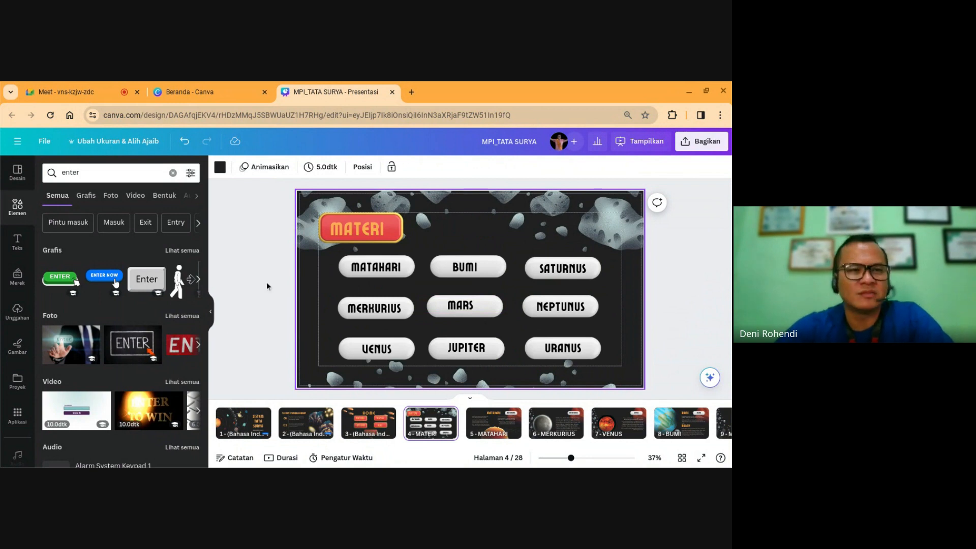
{"action": "left_click", "coordinate": [18, 205]}
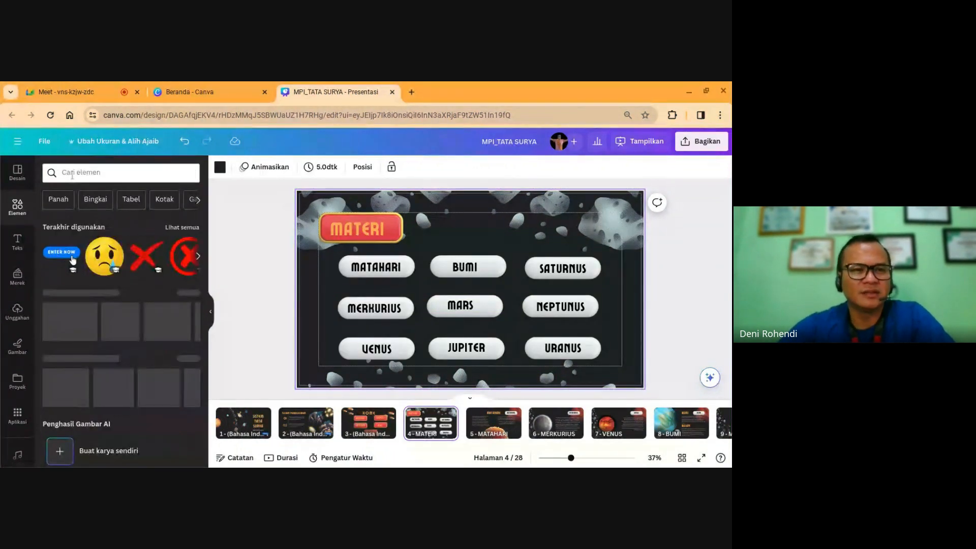
{"action": "type", "text": "home"}
{"action": "key", "text": "Return"}
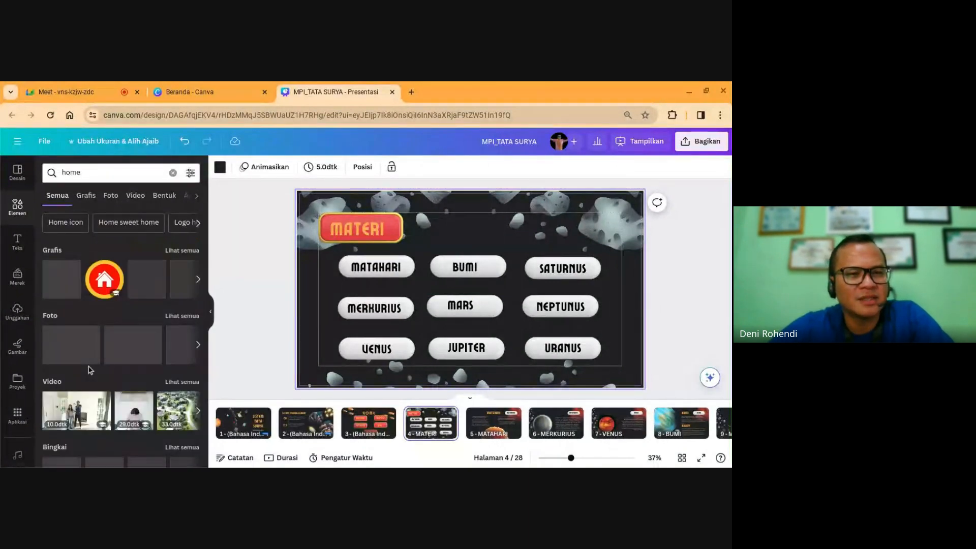
{"action": "left_click", "coordinate": [106, 280]}
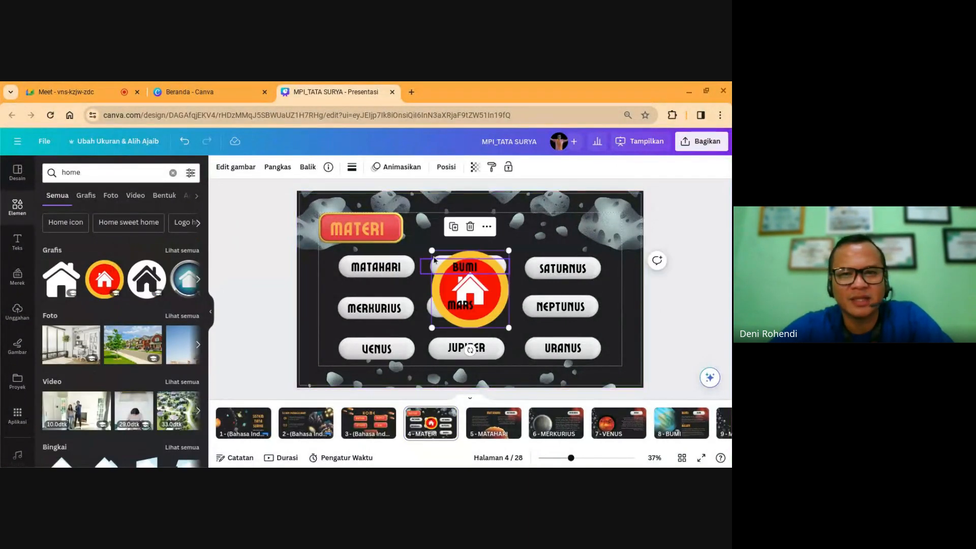
{"action": "left_click_drag", "start_coordinate": [432, 251], "coordinate": [627, 216]}
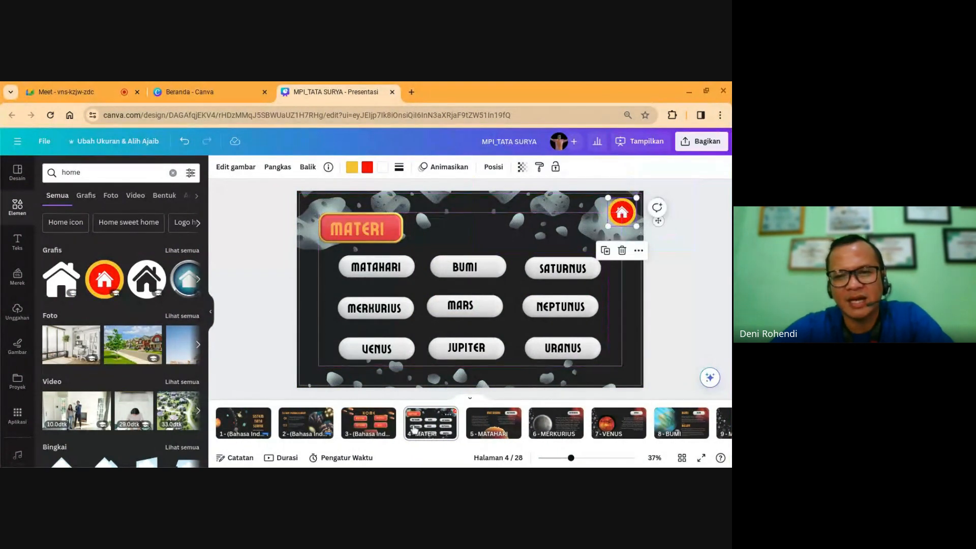
Step: Rename page 3 to 'home'
{"action": "left_click", "coordinate": [377, 425]}
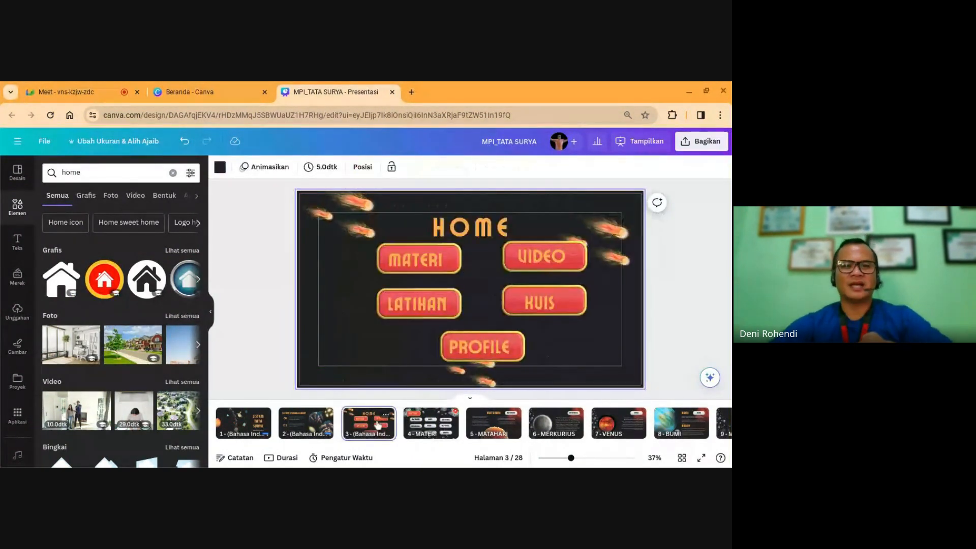
{"action": "double_click", "coordinate": [371, 433]}
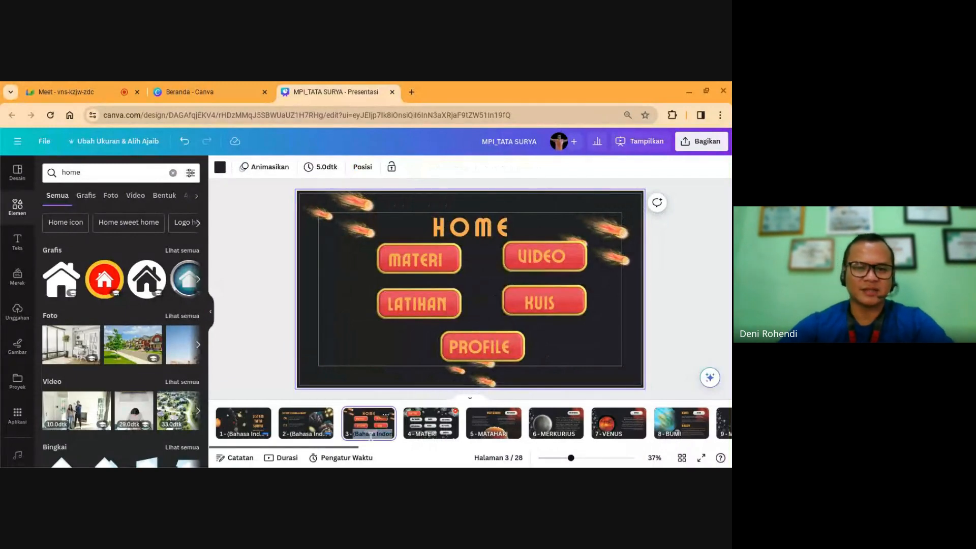
{"action": "type", "text": "H"}
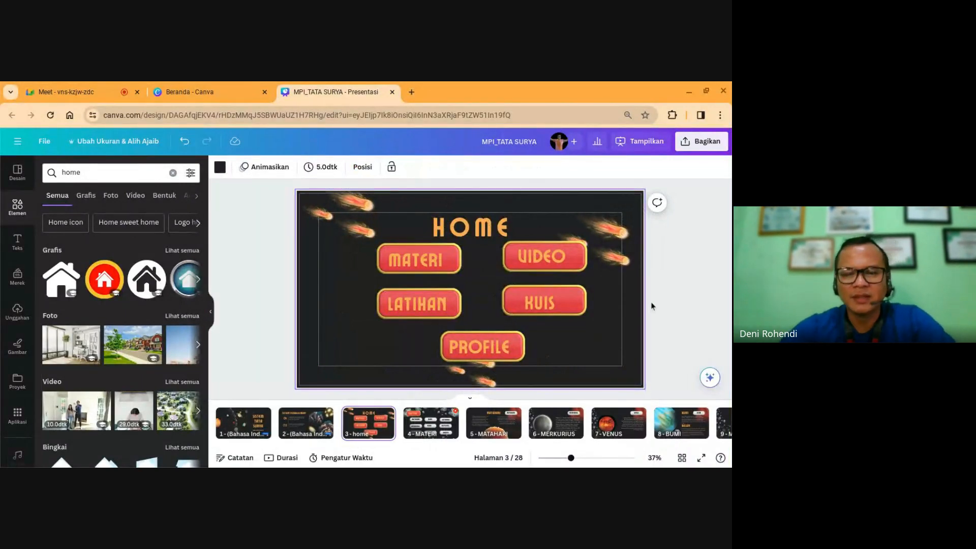
{"action": "left_click", "coordinate": [652, 306]}
Step: Link the red home icon on MATERI slide 4 to '3 - home' via Tautan
{"action": "left_click", "coordinate": [430, 429]}
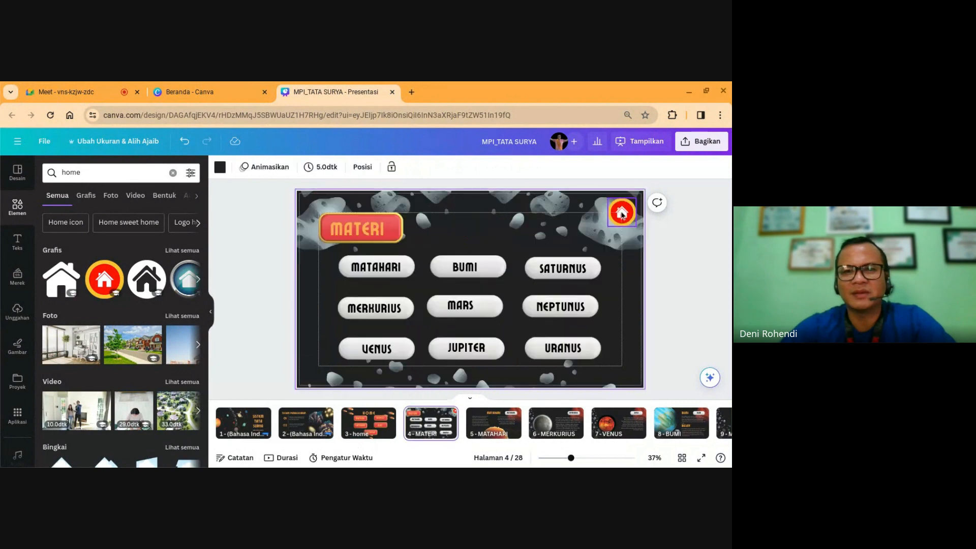
{"action": "left_click", "coordinate": [624, 212]}
{"action": "right_click", "coordinate": [628, 214]}
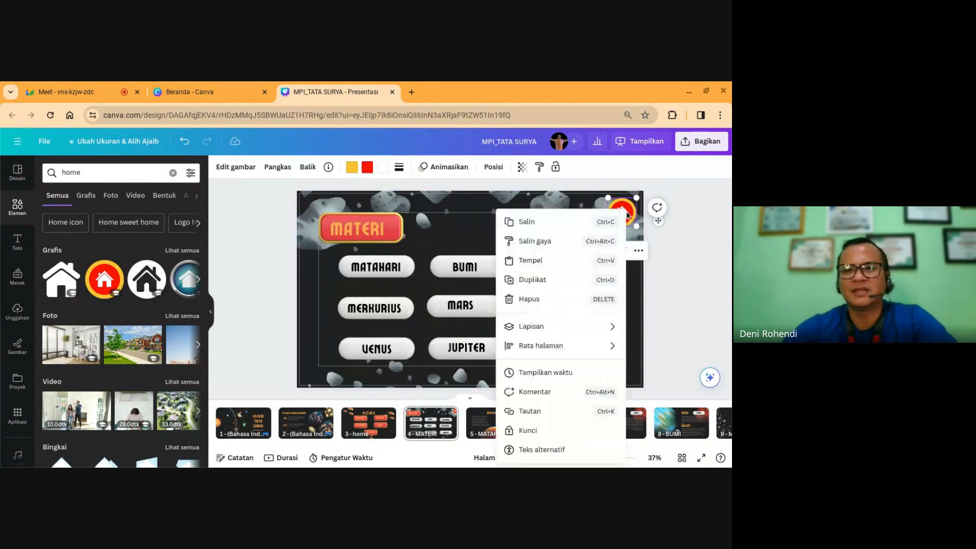
{"action": "left_click", "coordinate": [541, 411]}
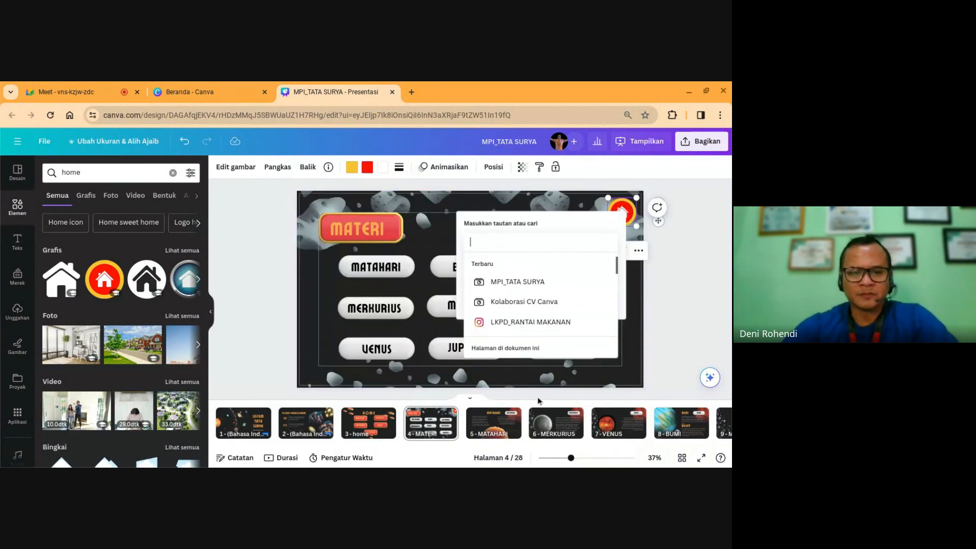
{"action": "scroll", "coordinate": [513, 324], "scroll_direction": "down", "scroll_amount": 4}
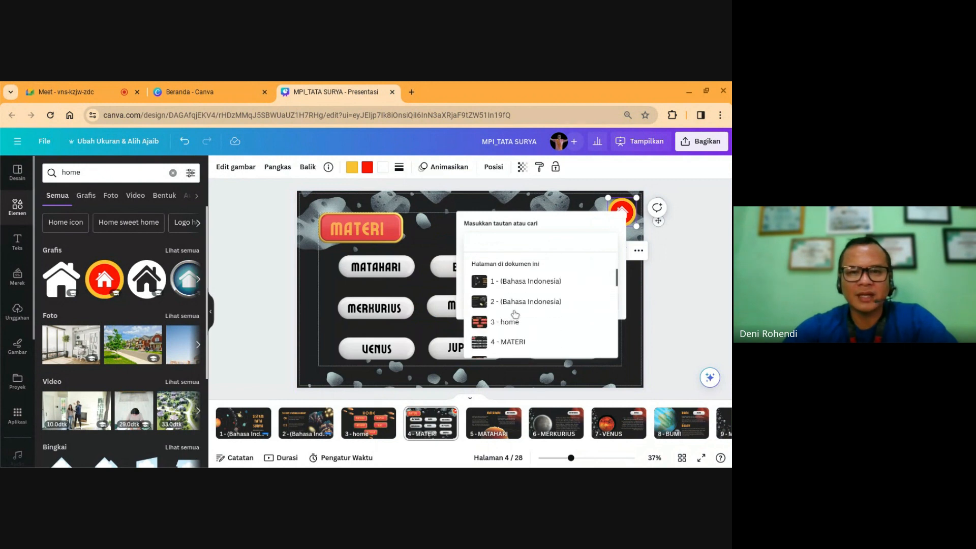
{"action": "left_click", "coordinate": [509, 317]}
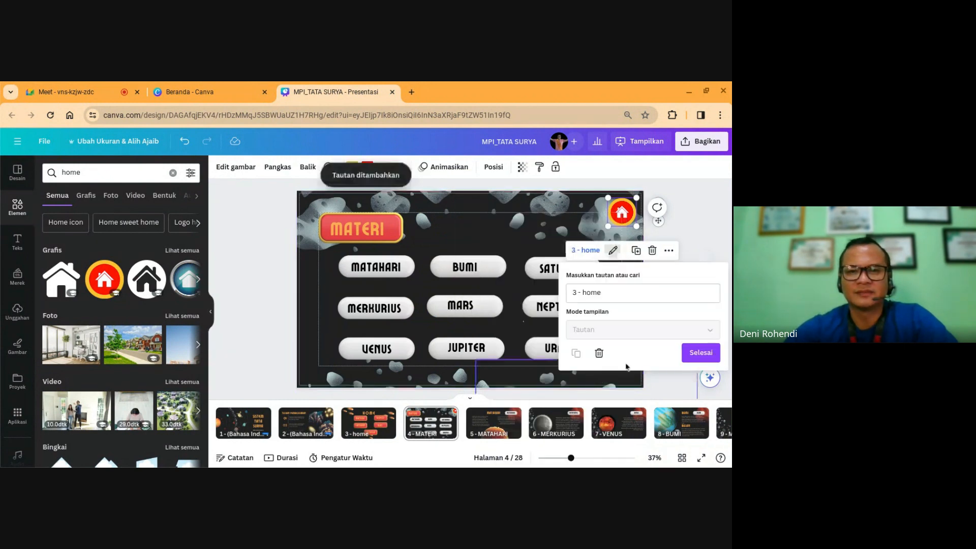
{"action": "left_click", "coordinate": [700, 353]}
{"action": "left_click", "coordinate": [700, 302]}
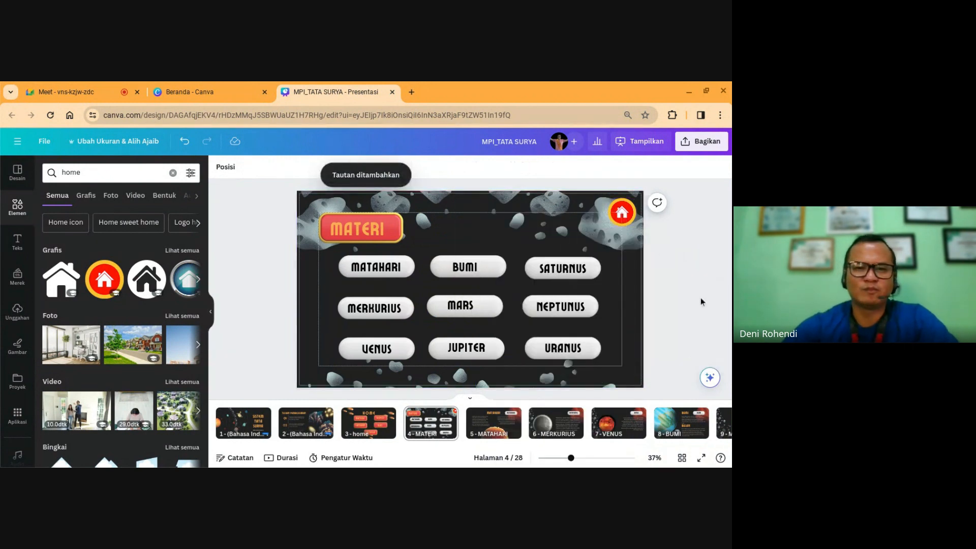
{"action": "left_click", "coordinate": [621, 212]}
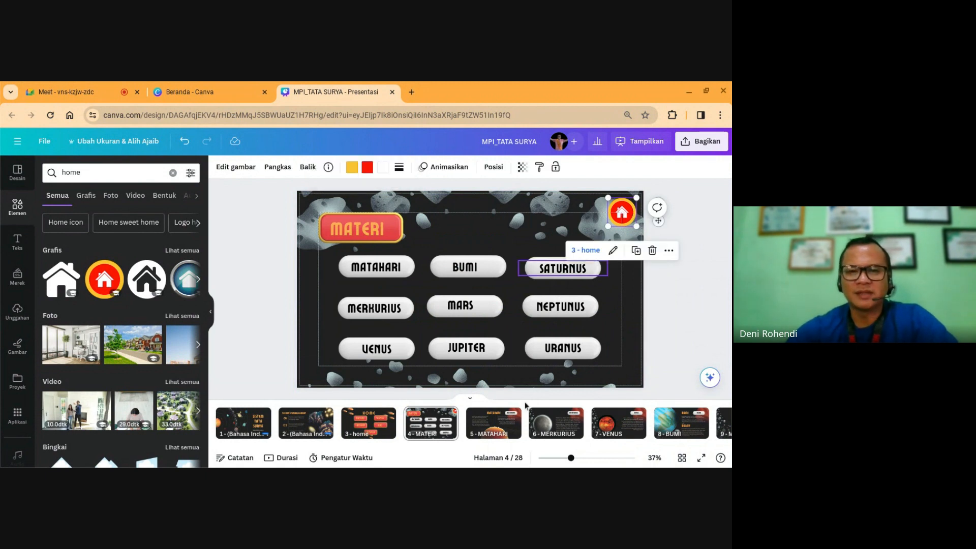
Step: Paste the linked home icon onto the MATAHARI through NEPTUNUS planet slides and the VIDEO slide
{"action": "left_click", "coordinate": [488, 426]}
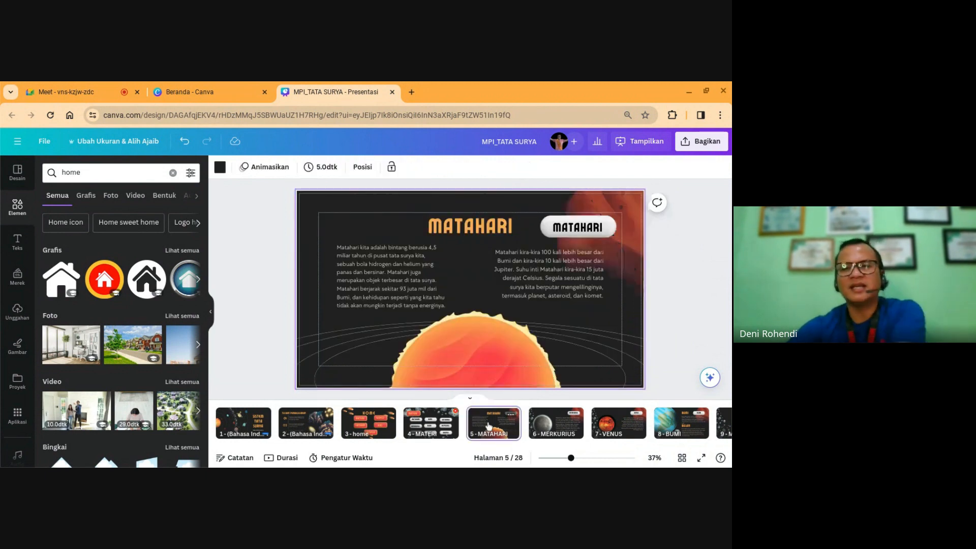
{"action": "key", "text": "ctrl+v"}
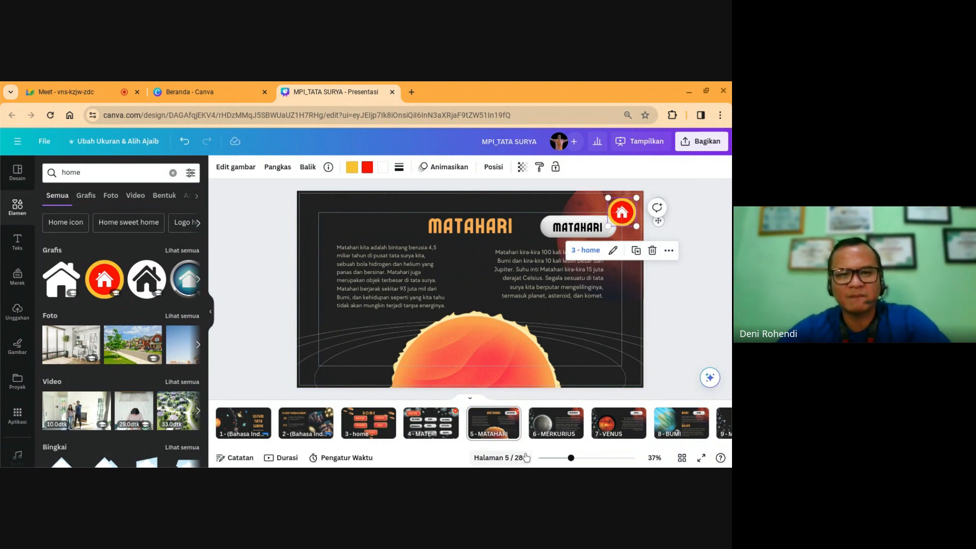
{"action": "left_click", "coordinate": [548, 435]}
{"action": "key", "text": "ctrl+v"}
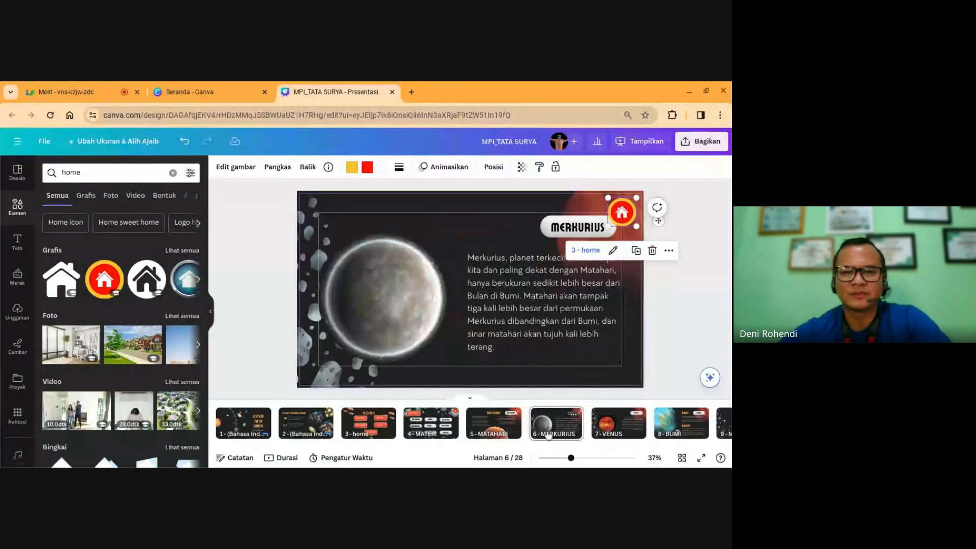
{"action": "left_click", "coordinate": [541, 431]}
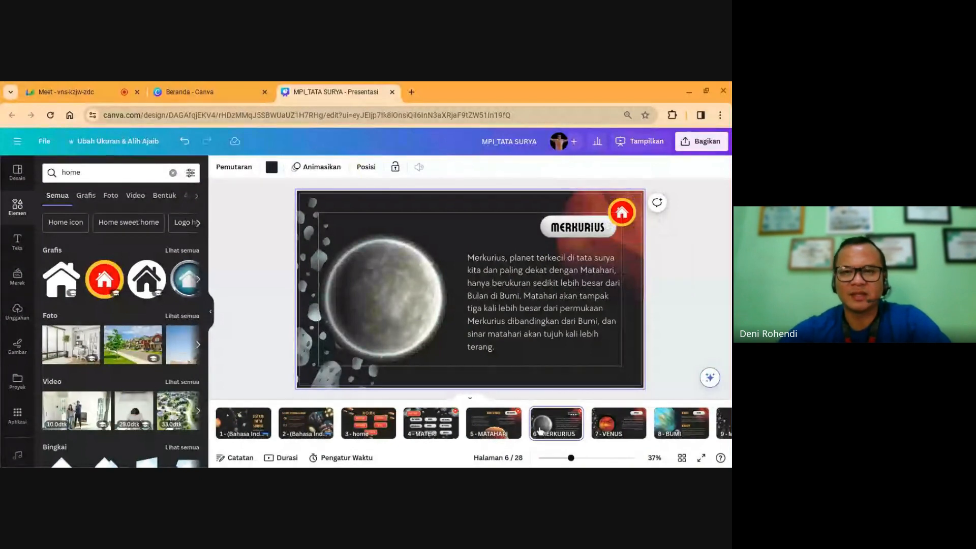
{"action": "left_click", "coordinate": [616, 426]}
{"action": "key", "text": "ctrl+v"}
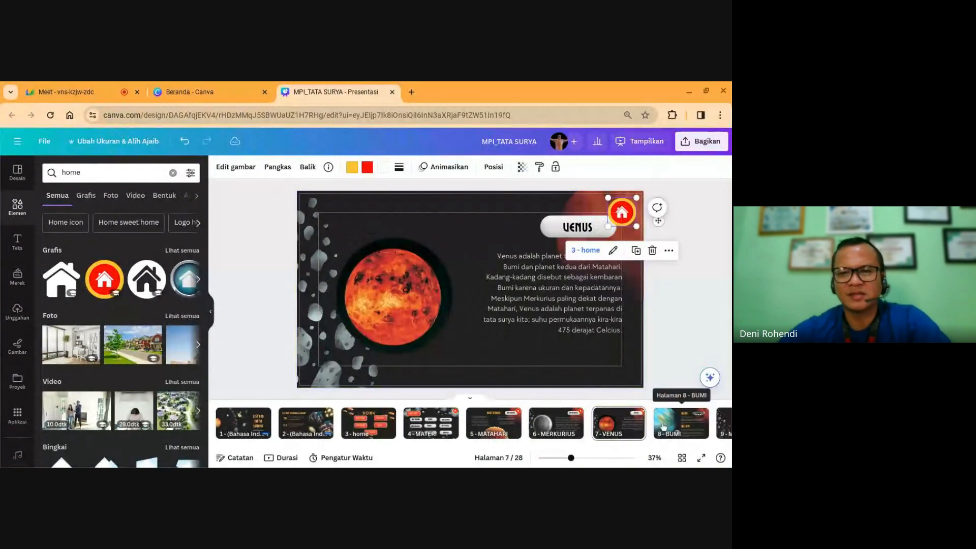
{"action": "left_click", "coordinate": [663, 426]}
{"action": "key", "text": "ctrl+v"}
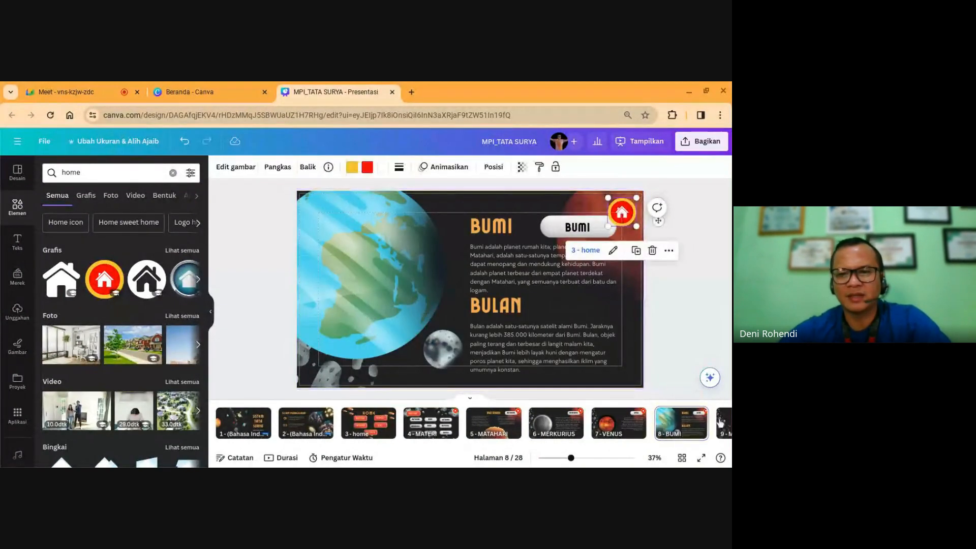
{"action": "left_click", "coordinate": [723, 422]}
{"action": "key", "text": "ctrl+v"}
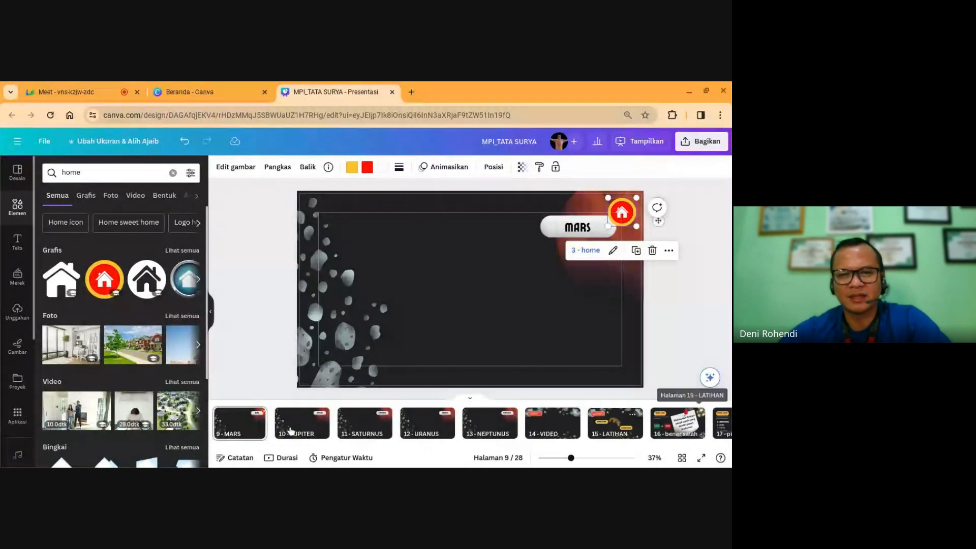
{"action": "left_click", "coordinate": [289, 425]}
{"action": "key", "text": "ctrl+v"}
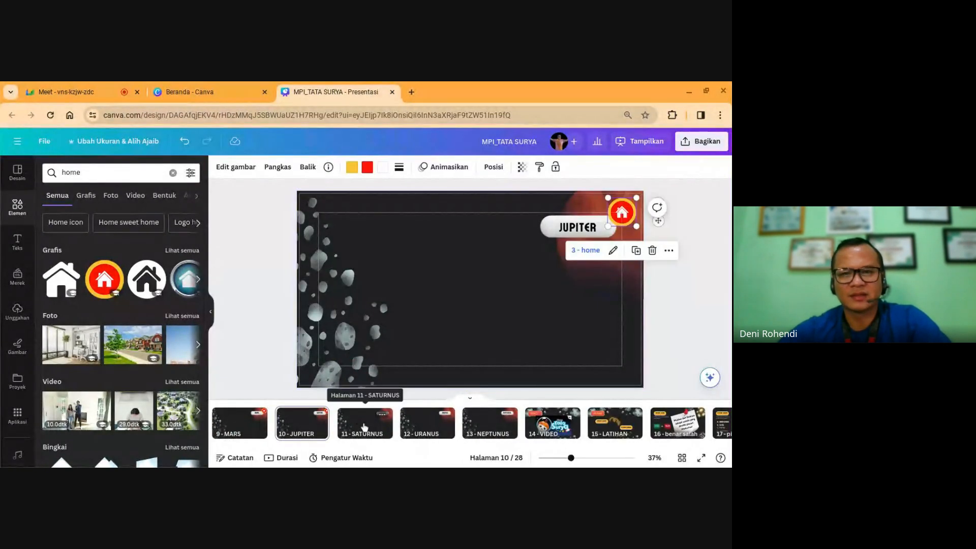
{"action": "left_click", "coordinate": [364, 424]}
{"action": "key", "text": "ctrl+v"}
{"action": "left_click", "coordinate": [429, 430]}
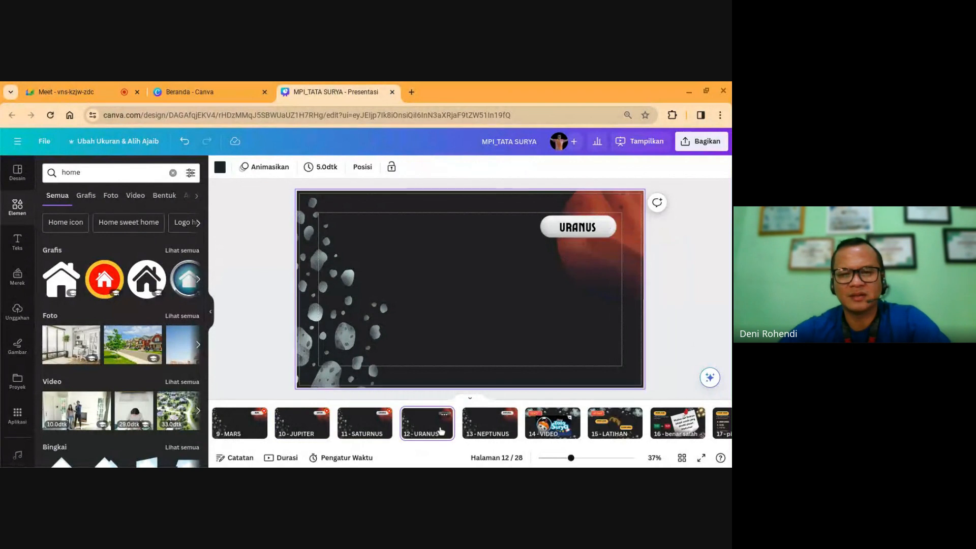
{"action": "key", "text": "ctrl+v"}
{"action": "left_click", "coordinate": [486, 427]}
{"action": "key", "text": "ctrl+v"}
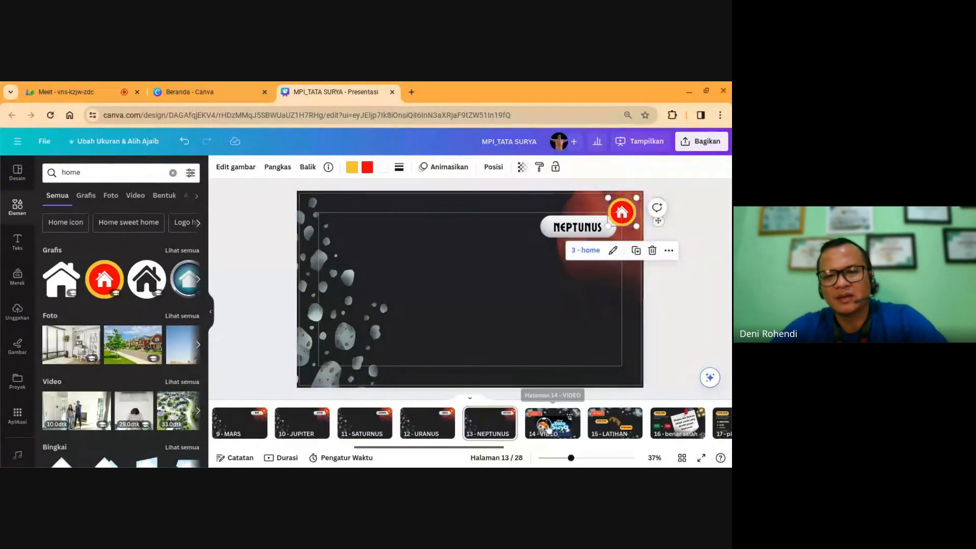
{"action": "left_click", "coordinate": [552, 424]}
{"action": "key", "text": "ctrl+v"}
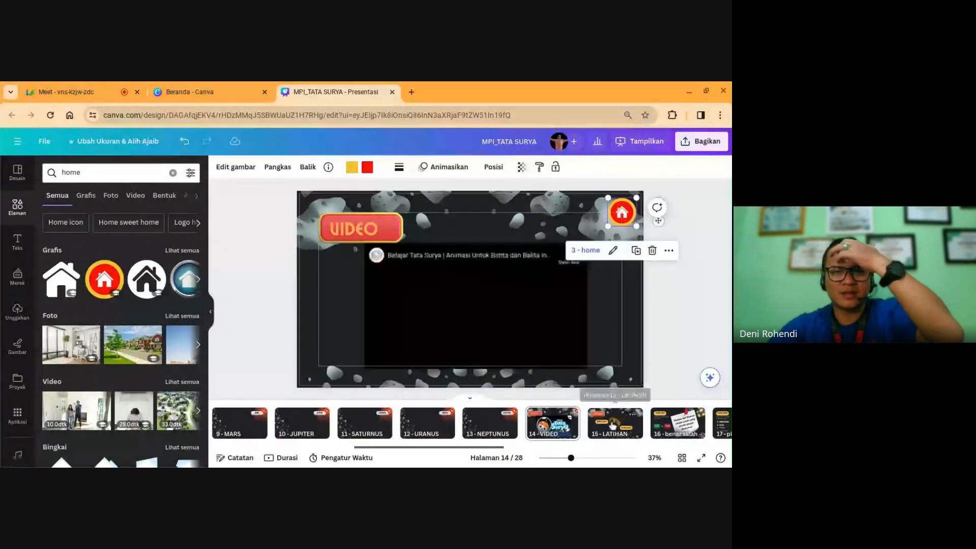
Step: Paste it onto LATIHAN, benar salah, PILIHAN GANDA, the answer-response, KUIS and PROFILE slides
{"action": "left_click", "coordinate": [613, 425]}
{"action": "key", "text": "ctrl+v"}
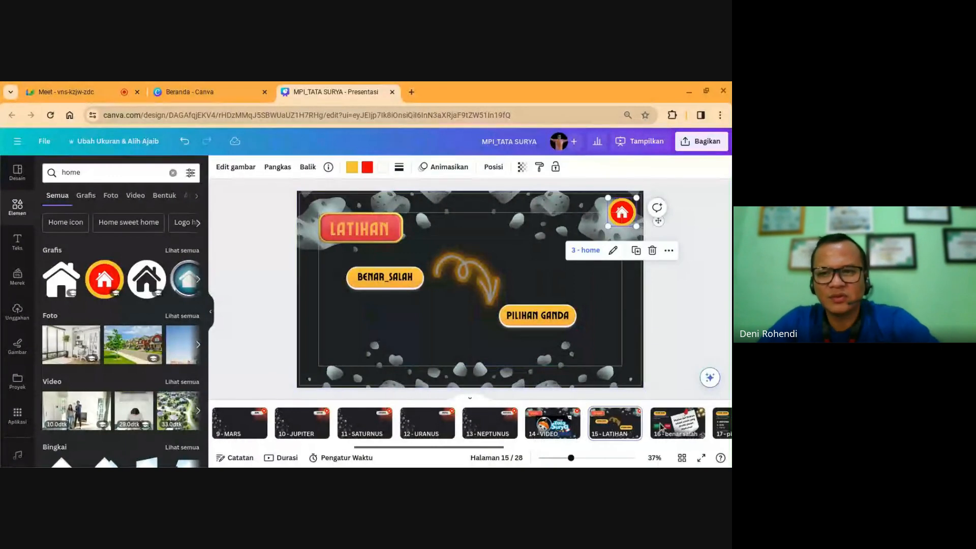
{"action": "left_click", "coordinate": [664, 426]}
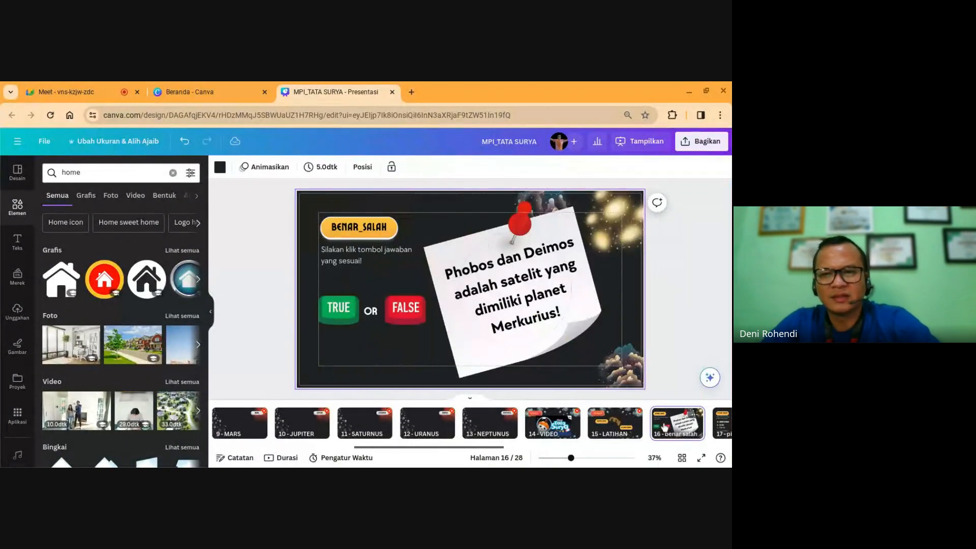
{"action": "key", "text": "ctrl+v"}
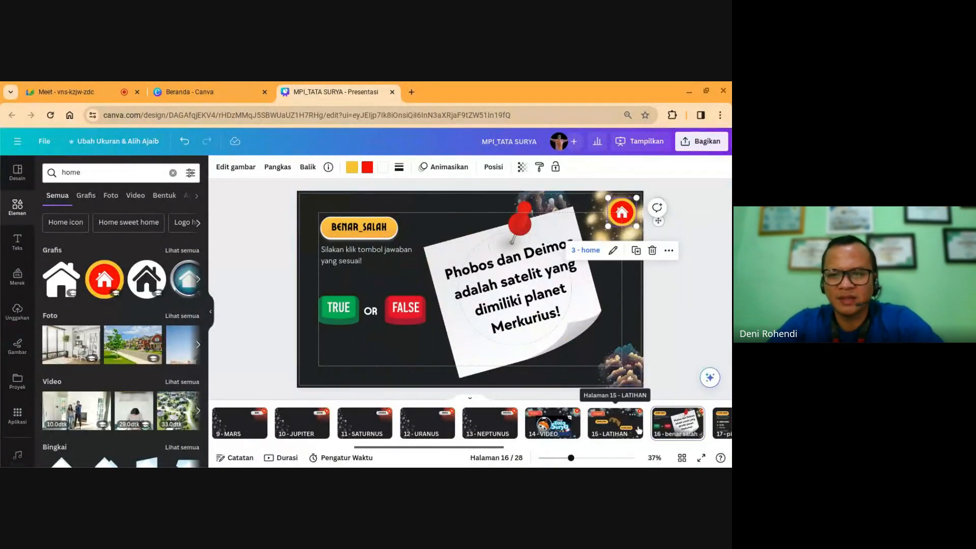
{"action": "left_click", "coordinate": [687, 426]}
{"action": "left_click", "coordinate": [724, 426]}
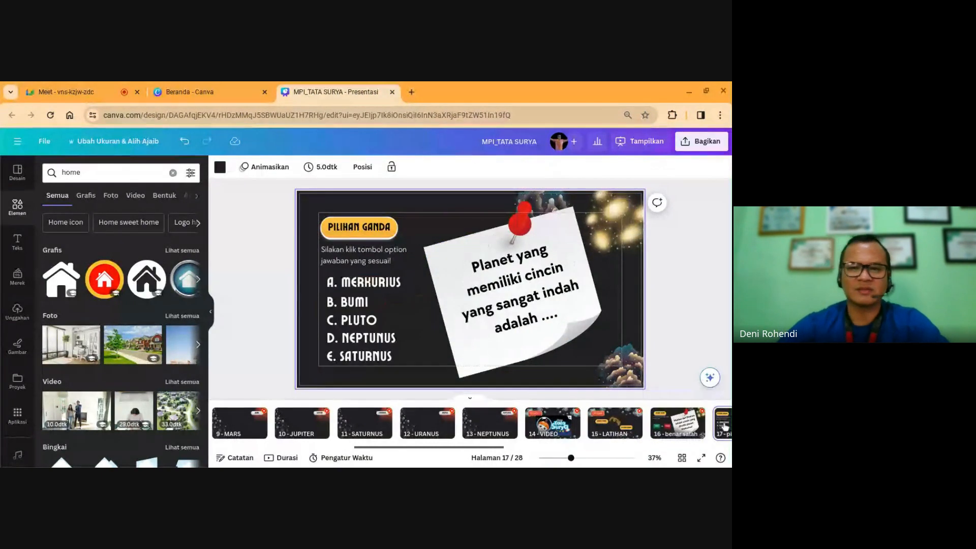
{"action": "scroll", "coordinate": [470, 290], "scroll_direction": "down", "scroll_amount": 1}
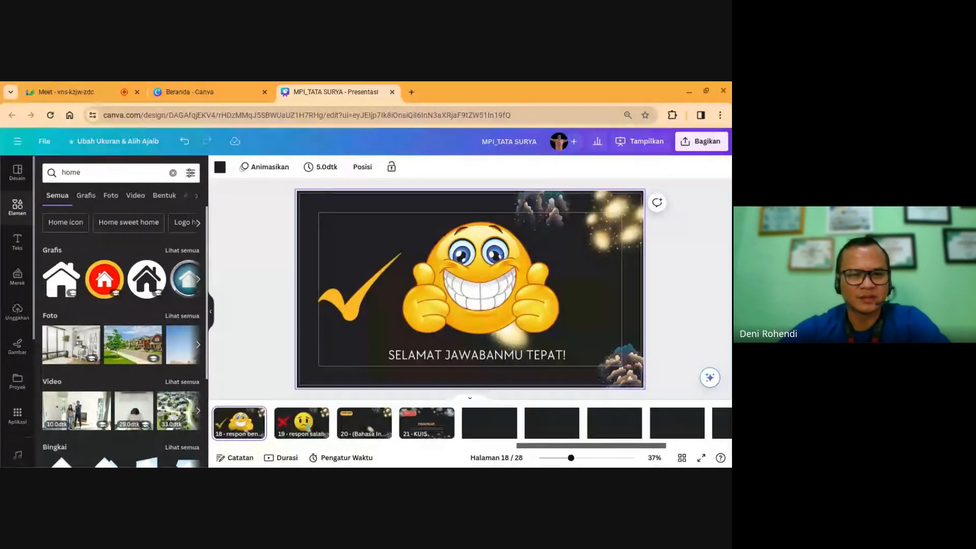
{"action": "scroll", "coordinate": [470, 289], "scroll_direction": "up", "scroll_amount": 1}
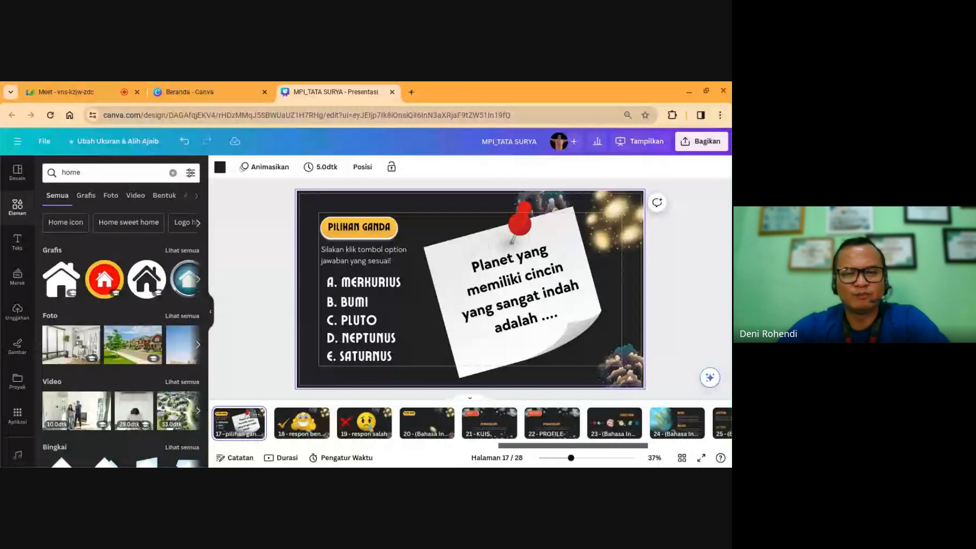
{"action": "key", "text": "Left"}
{"action": "key", "text": "Right"}
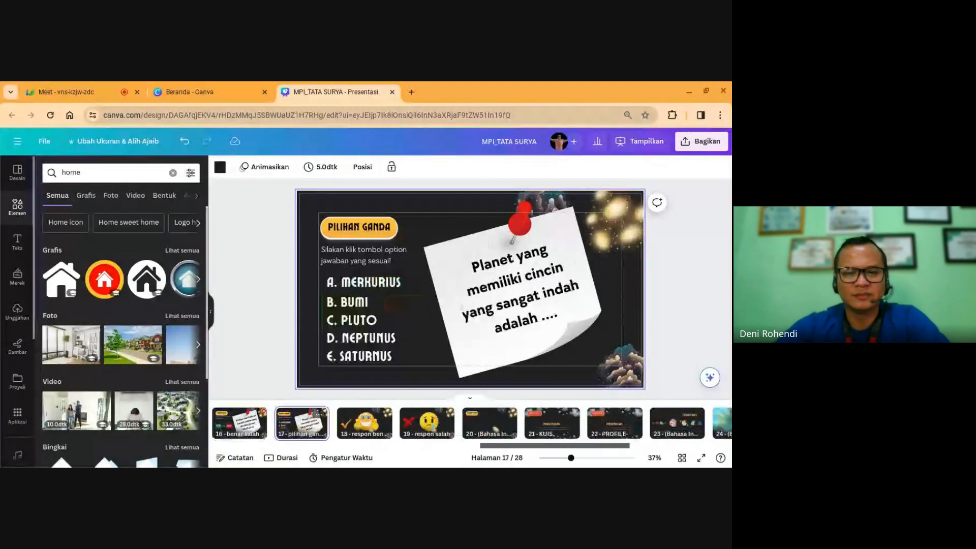
{"action": "key", "text": "ctrl+v"}
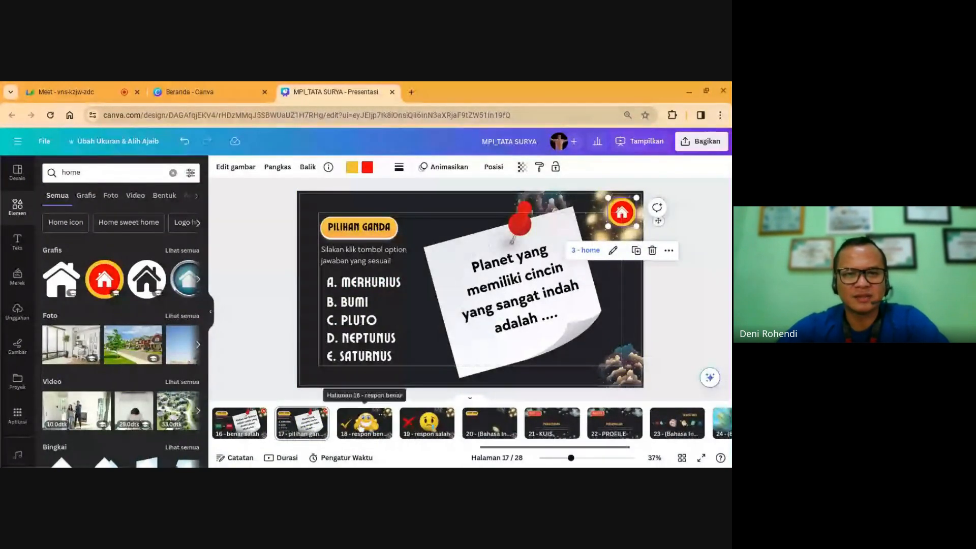
{"action": "left_click", "coordinate": [360, 429]}
{"action": "key", "text": "ctrl+v"}
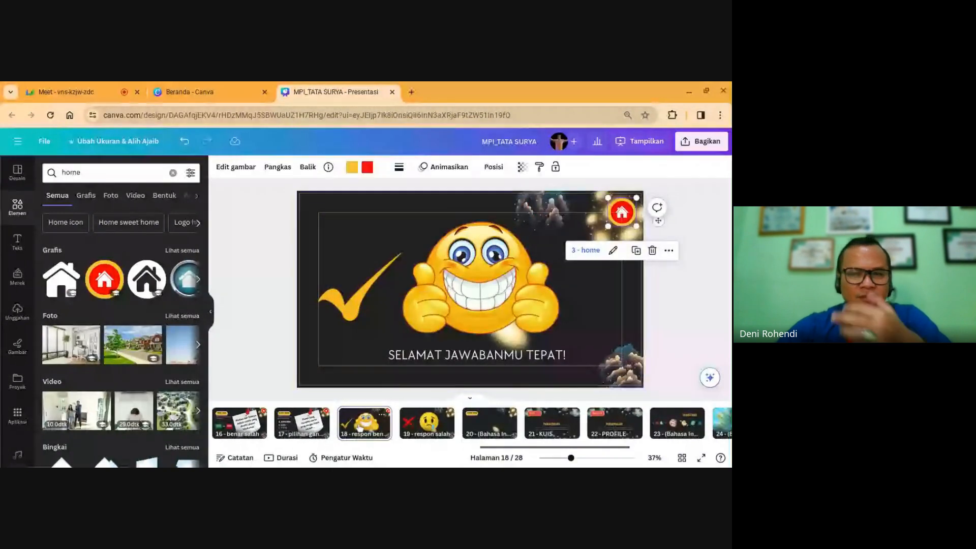
{"action": "left_click", "coordinate": [427, 425]}
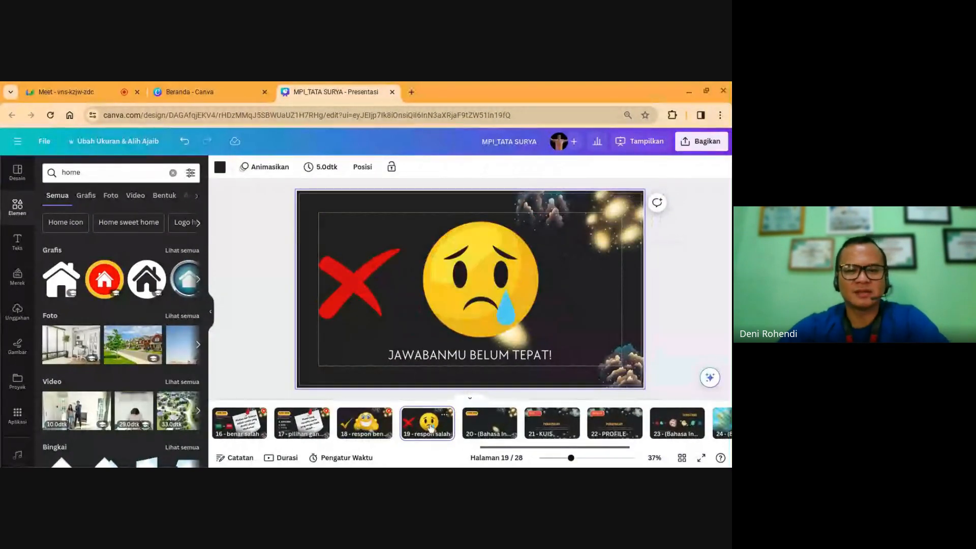
{"action": "key", "text": "ctrl+v"}
{"action": "left_click", "coordinate": [499, 434]}
{"action": "key", "text": "ctrl+v"}
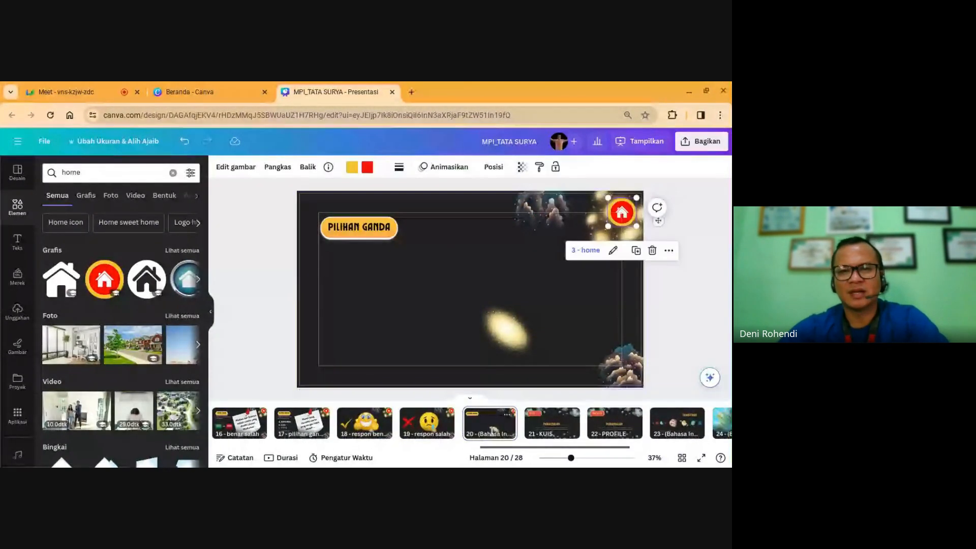
{"action": "left_click", "coordinate": [545, 430]}
{"action": "key", "text": "ctrl+v"}
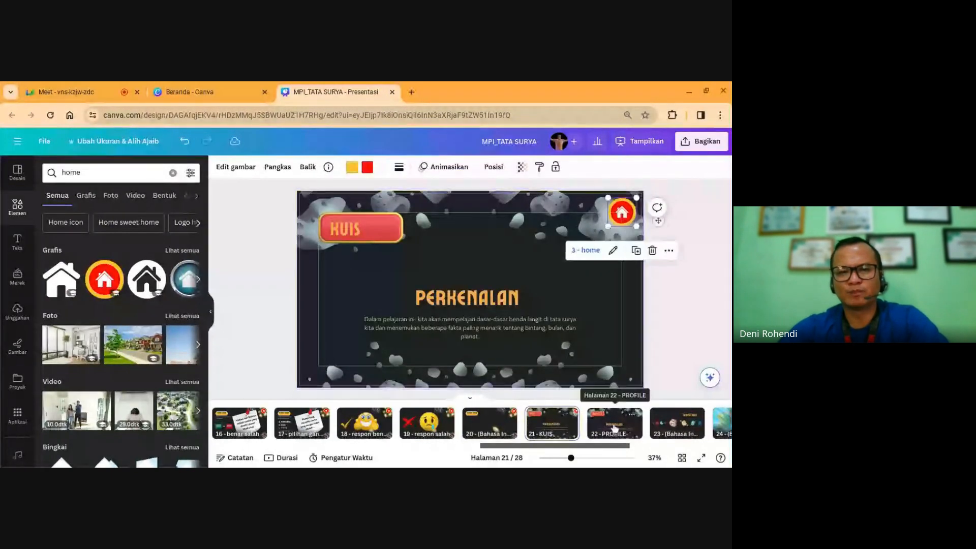
{"action": "left_click", "coordinate": [614, 428]}
{"action": "key", "text": "ctrl+v"}
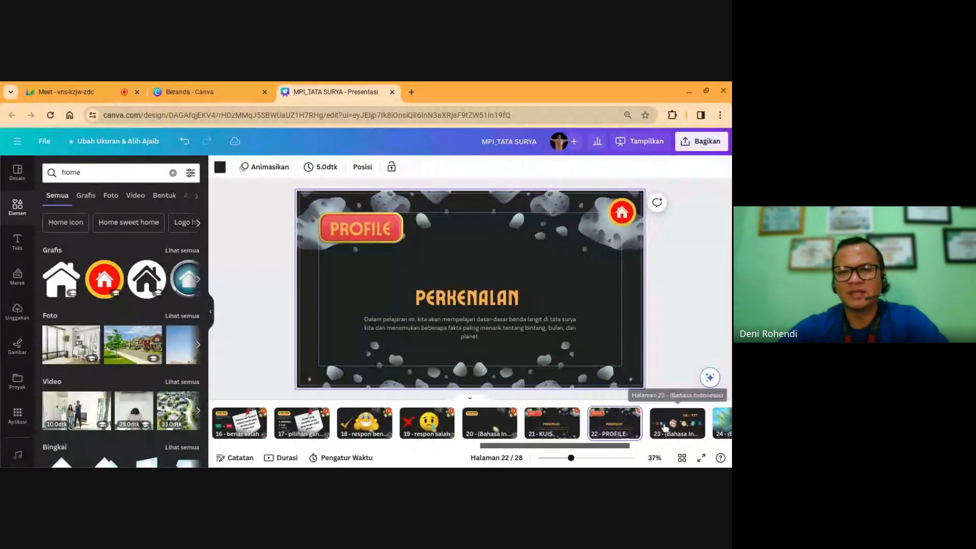
{"action": "double_click", "coordinate": [622, 433]}
{"action": "left_click", "coordinate": [662, 431]}
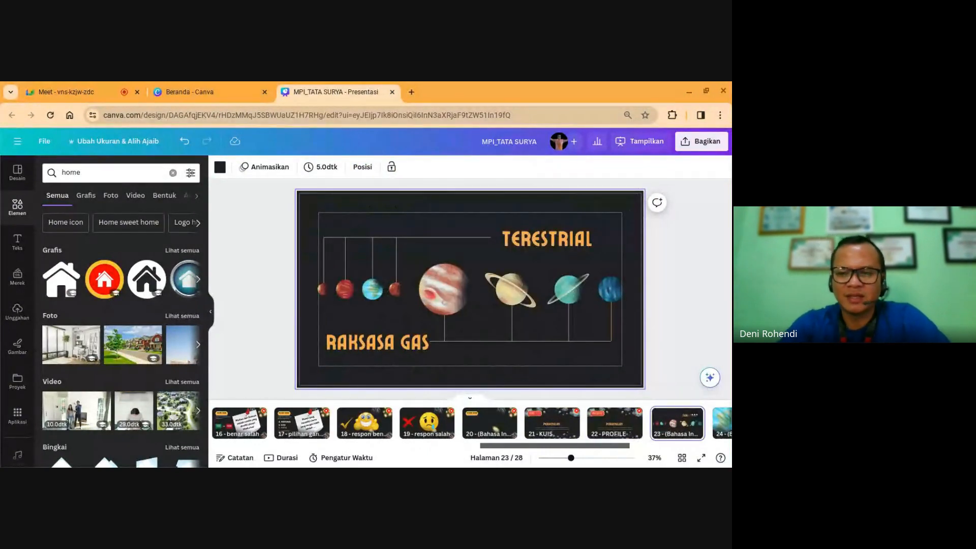
Step: Delete the TERESTRIAL, BUMI/BULAN, URANUS/NEPTUNUS and HALAMAN SUMBER DAYA template slides
{"action": "key", "text": "Delete"}
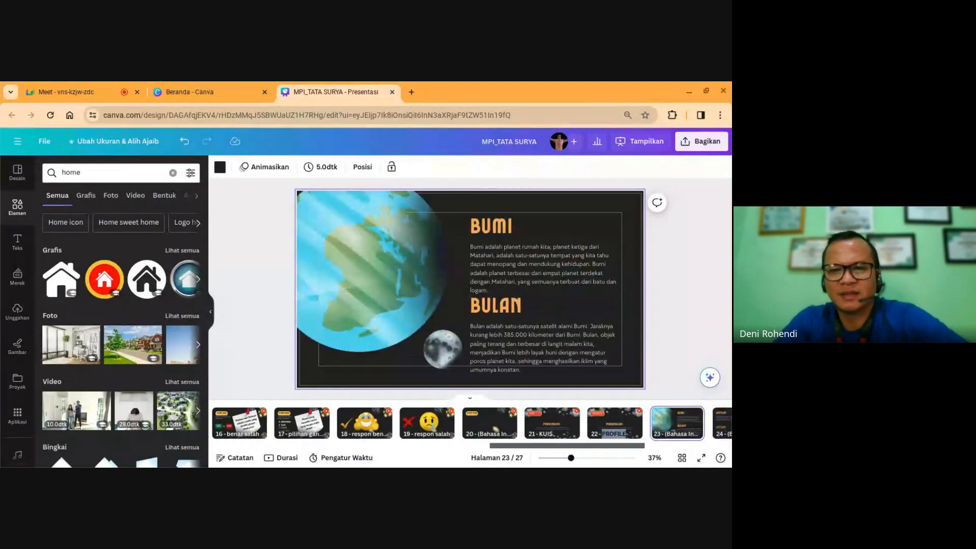
{"action": "key", "text": "Right"}
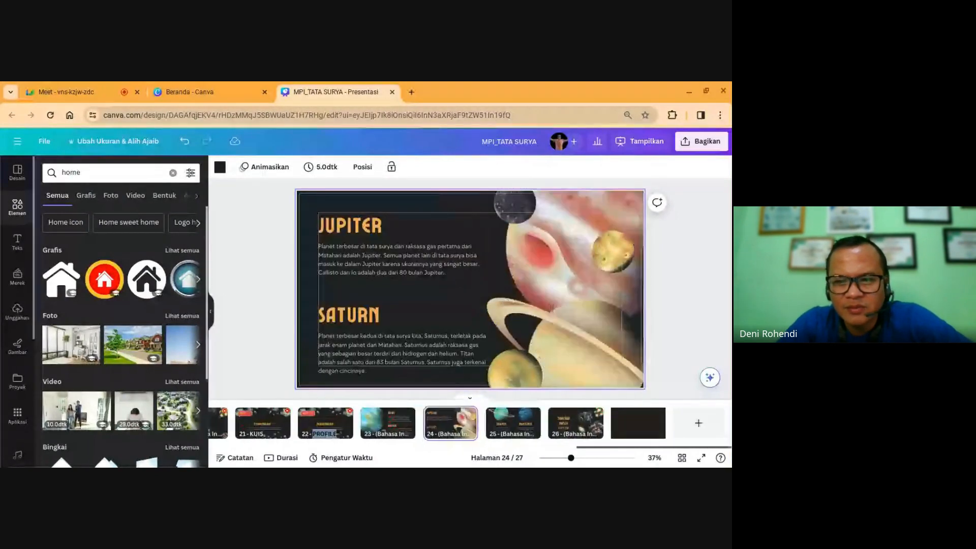
{"action": "key", "text": "Left"}
{"action": "key", "text": "Left"}
{"action": "key", "text": "Right"}
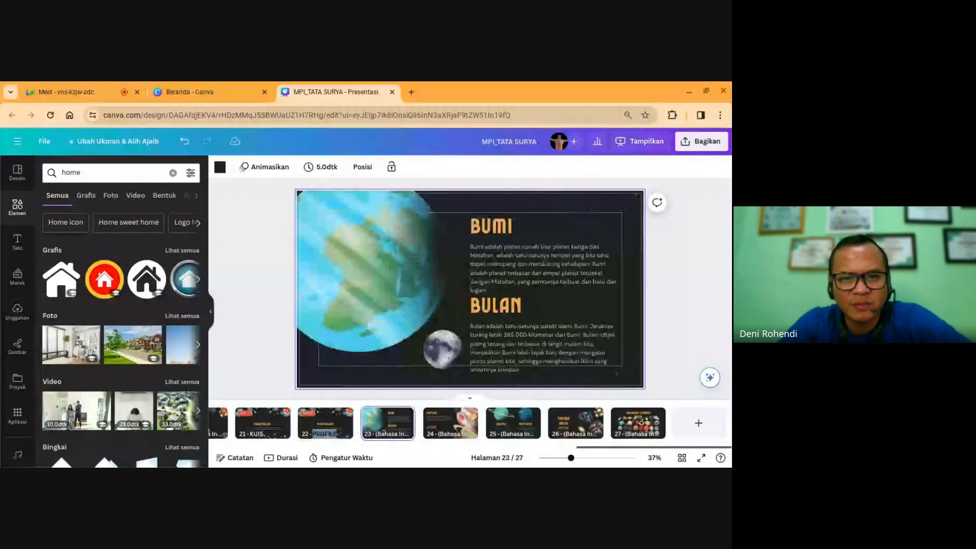
{"action": "key", "text": "Delete"}
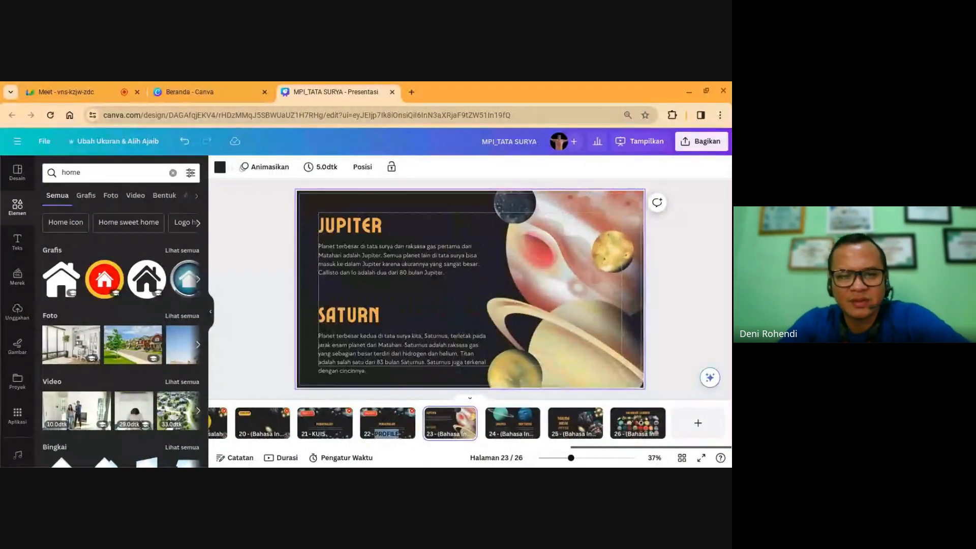
{"action": "key", "text": "Right"}
{"action": "key", "text": "Delete"}
{"action": "key", "text": "Right"}
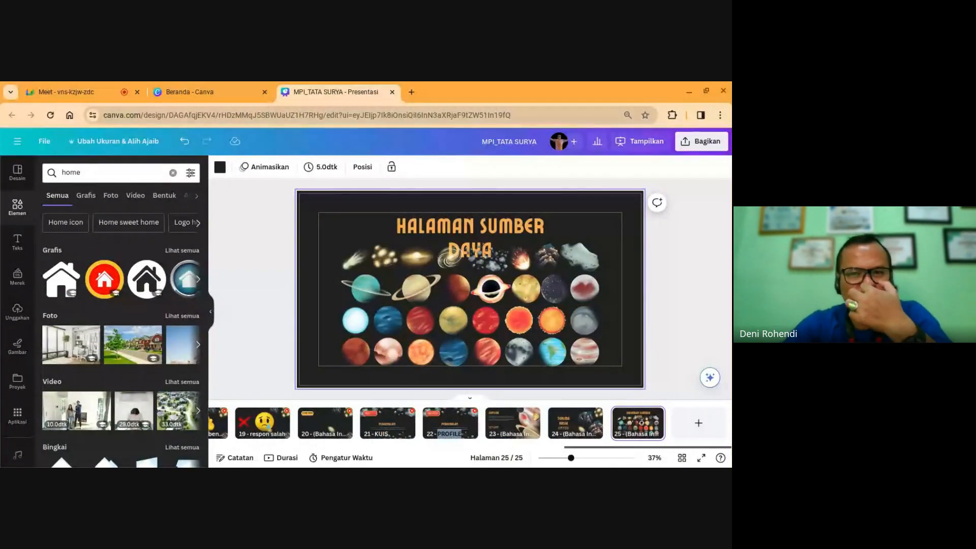
{"action": "key", "text": "Delete"}
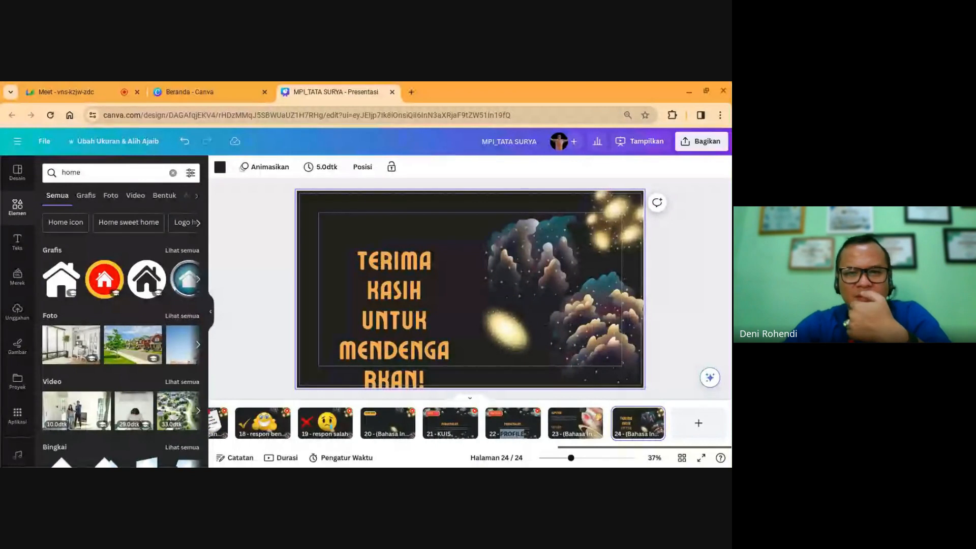
Step: Widen the closing text box and delete 'UNTUK MENDENGARKAN!', leaving only TERIMA KASIH
{"action": "left_click", "coordinate": [415, 332]}
{"action": "left_click_drag", "start_coordinate": [452, 321], "coordinate": [532, 303]}
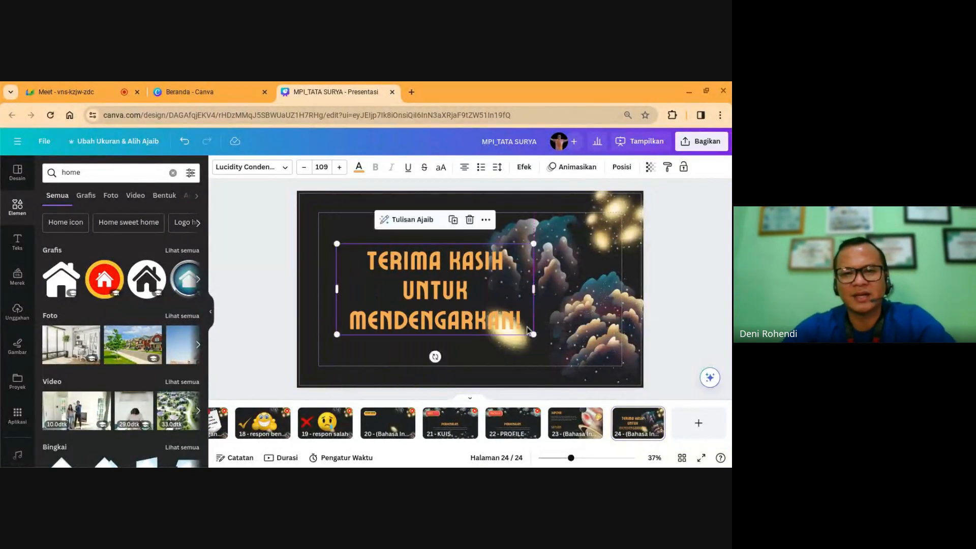
{"action": "left_click", "coordinate": [406, 290]}
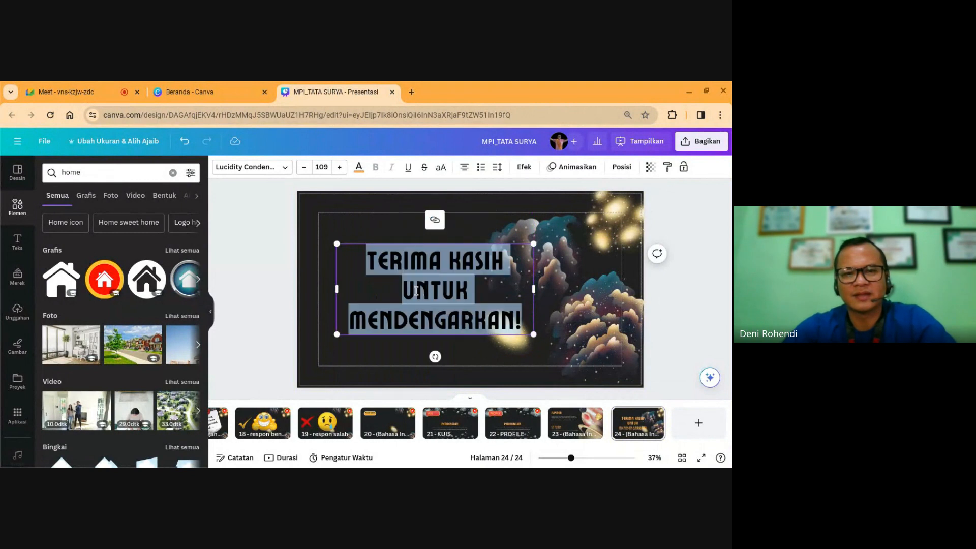
{"action": "left_click", "coordinate": [404, 291]}
{"action": "key", "text": "shift+Down"}
{"action": "key", "text": "shift+Down"}
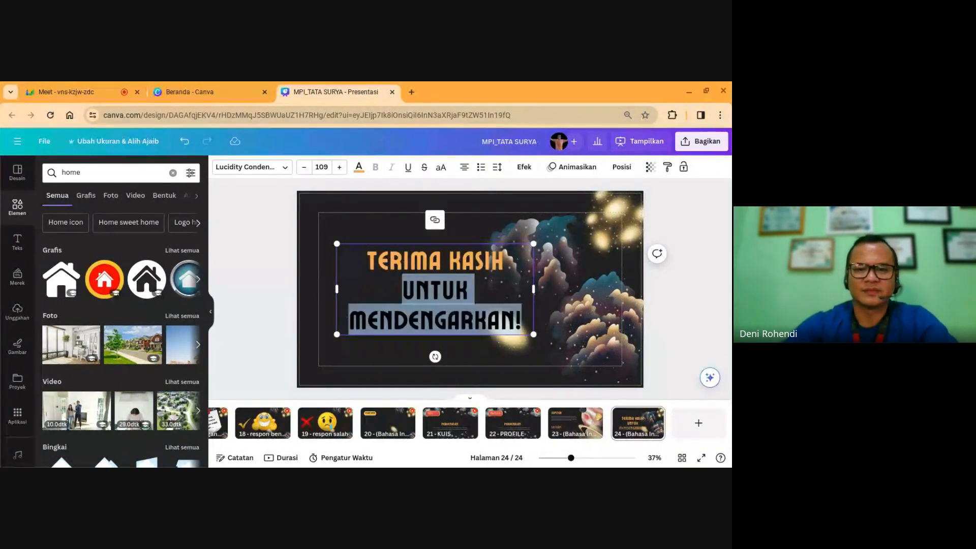
{"action": "key", "text": "Escape"}
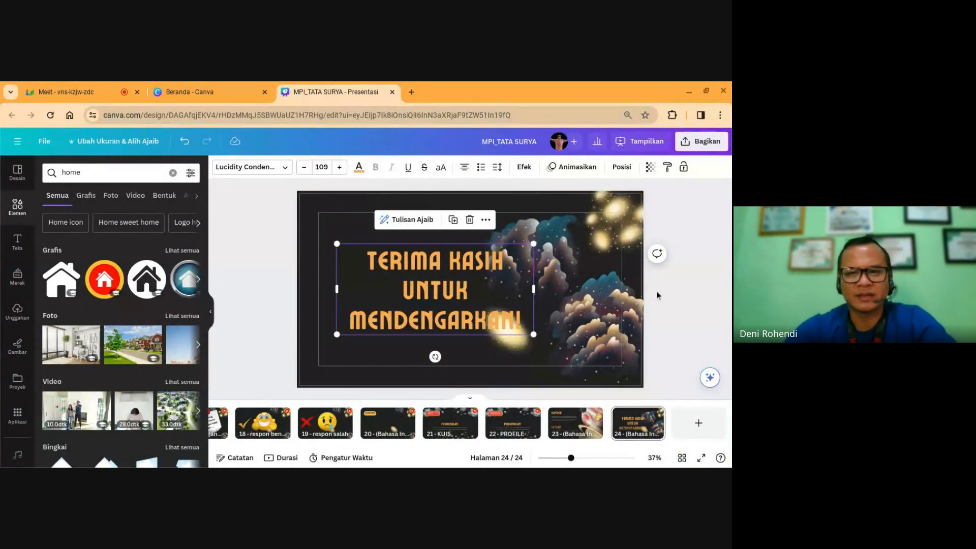
{"action": "left_click", "coordinate": [657, 291]}
{"action": "left_click", "coordinate": [510, 321]}
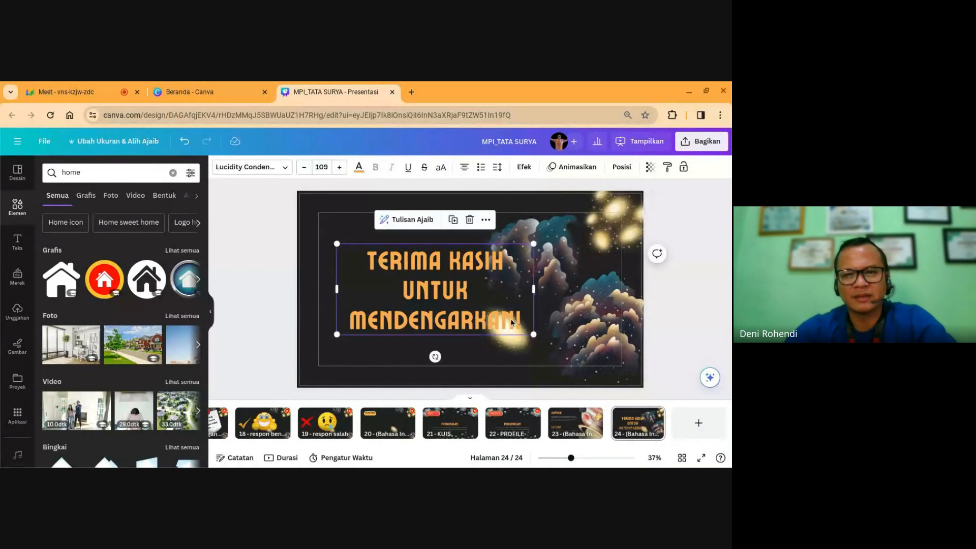
{"action": "left_click", "coordinate": [440, 308]}
{"action": "left_click_drag", "start_coordinate": [403, 291], "coordinate": [513, 319]}
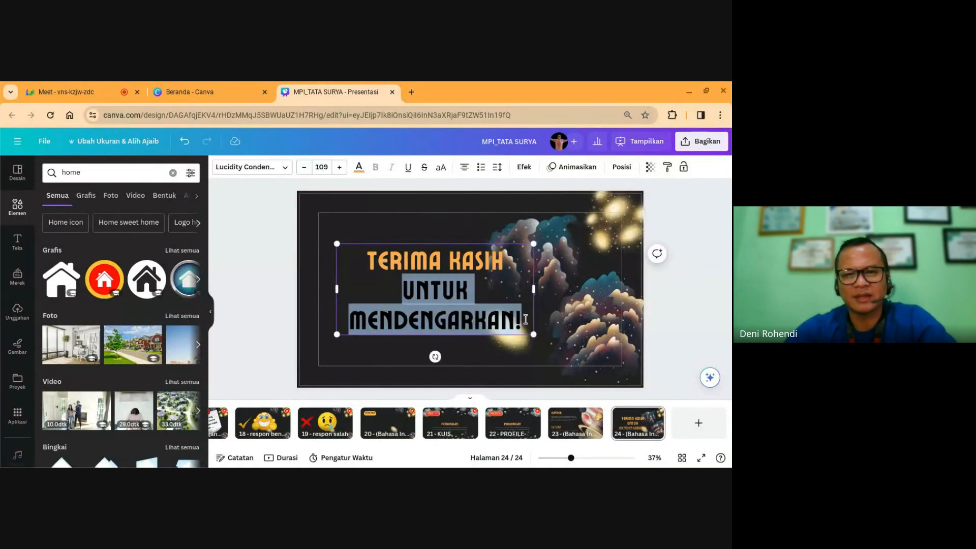
{"action": "key", "text": "BackSpace"}
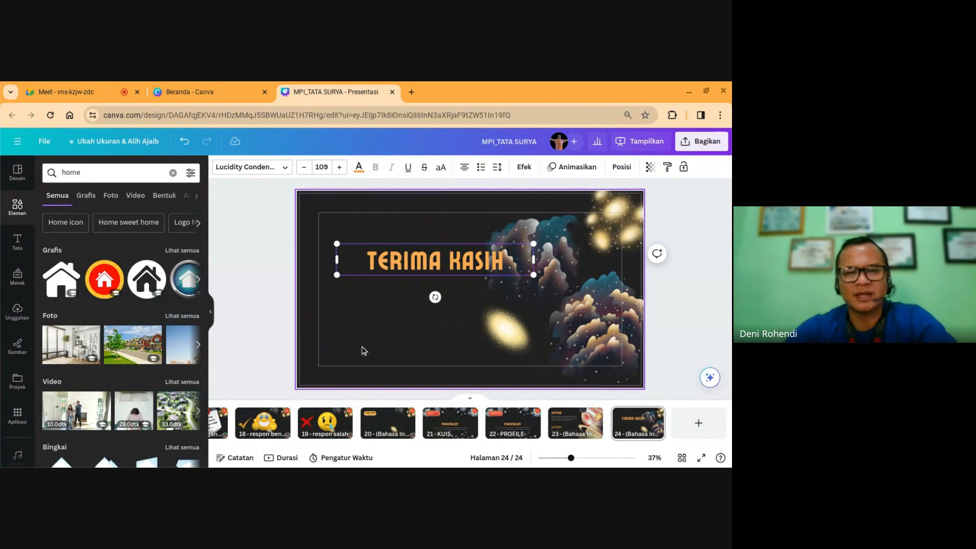
Step: Move TERIMA KASIH down-left and paste the linked home icon at the top right
{"action": "left_click_drag", "start_coordinate": [395, 264], "coordinate": [365, 300]}
{"action": "key", "text": "ctrl+v"}
{"action": "left_click", "coordinate": [686, 306]}
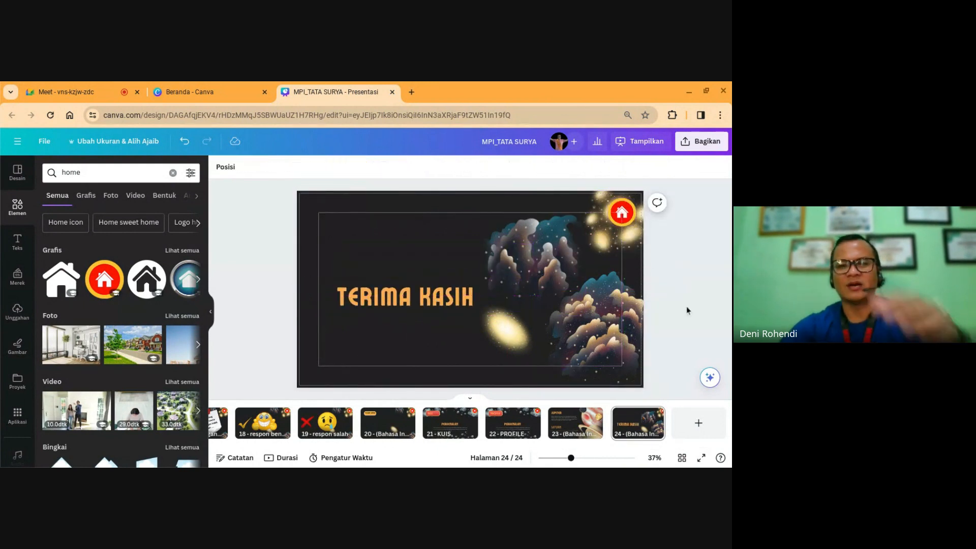
{"action": "left_click", "coordinate": [632, 420]}
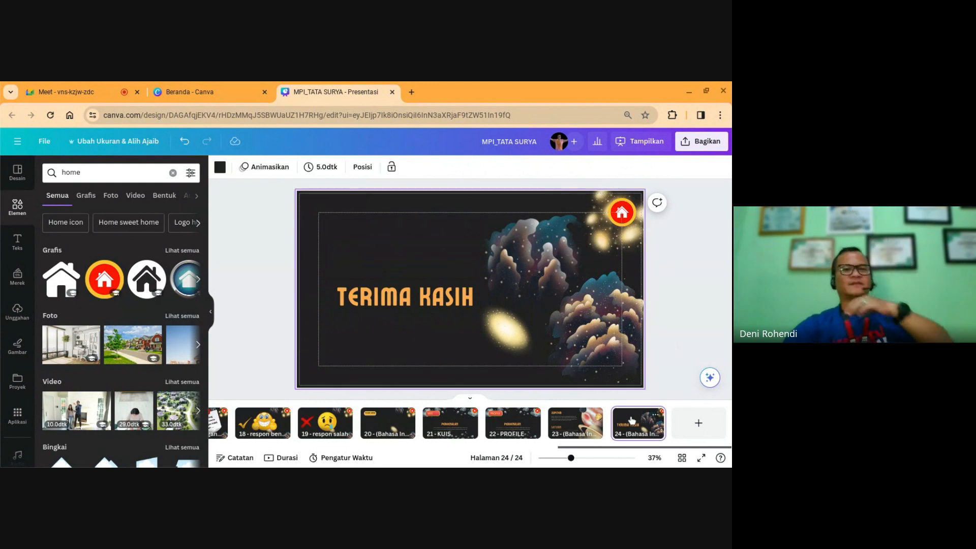
Step: Step back through the slides to MATERI and check the MATAHARI and URANUS button links
{"action": "key", "text": "Left"}
{"action": "key", "text": "Left"}
{"action": "key", "text": "Left"}
{"action": "key", "text": "Left"}
{"action": "key", "text": "Left"}
{"action": "key", "text": "Left"}
{"action": "key", "text": "Left"}
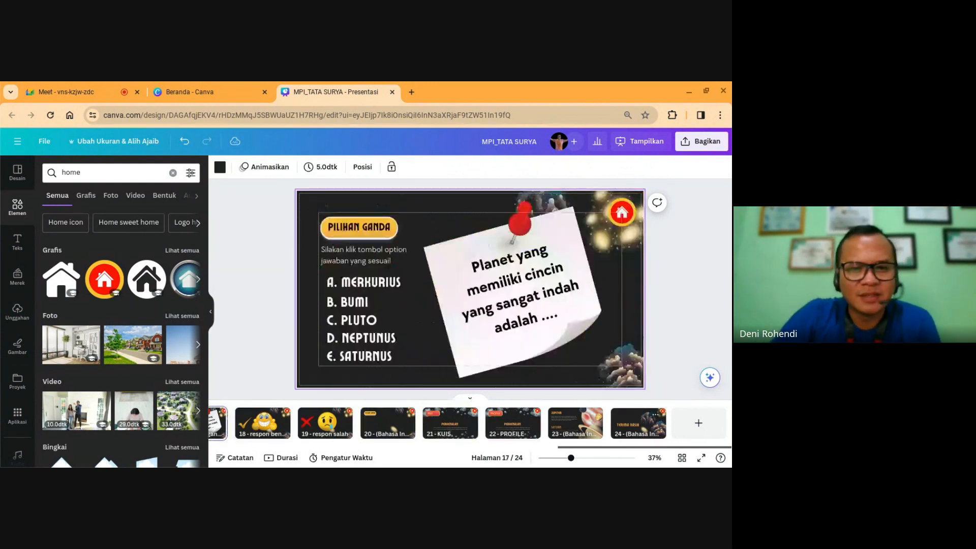
{"action": "key", "text": "Left"}
{"action": "key", "text": "Left"}
{"action": "key", "text": "Left"}
{"action": "key", "text": "Left"}
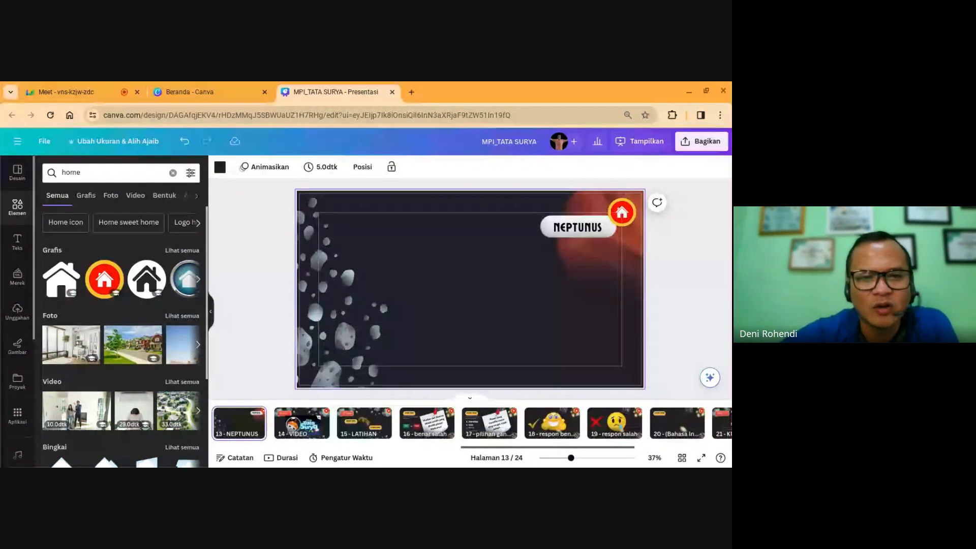
{"action": "key", "text": "Left"}
{"action": "key", "text": "Left"}
{"action": "key", "text": "Left"}
{"action": "key", "text": "Left"}
{"action": "key", "text": "Left"}
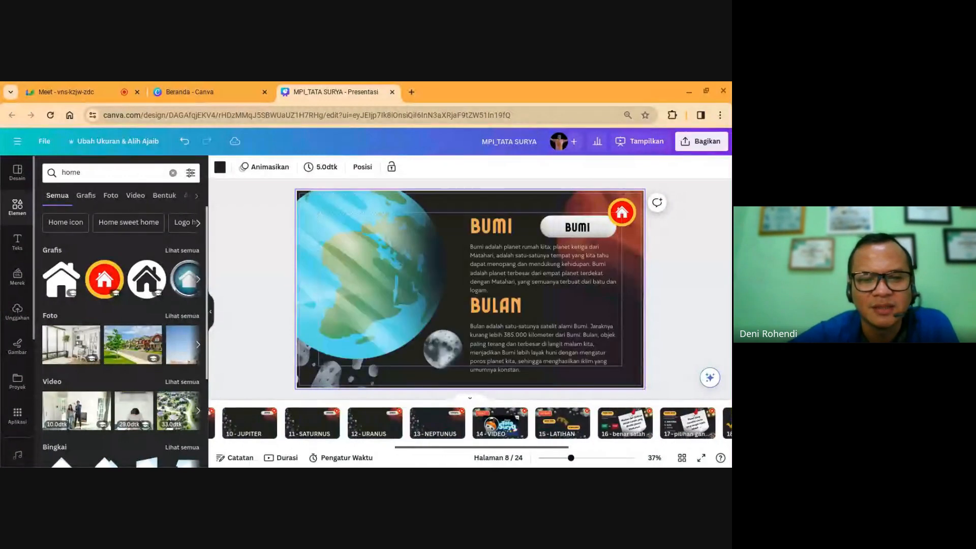
{"action": "key", "text": "Left"}
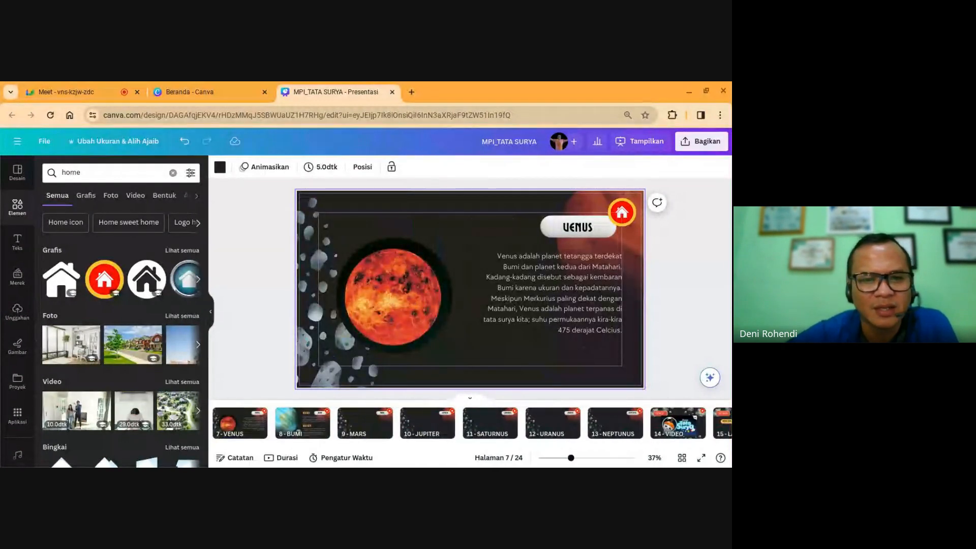
{"action": "key", "text": "Left"}
{"action": "key", "text": "Left"}
{"action": "key", "text": "Left"}
{"action": "key", "text": "Left"}
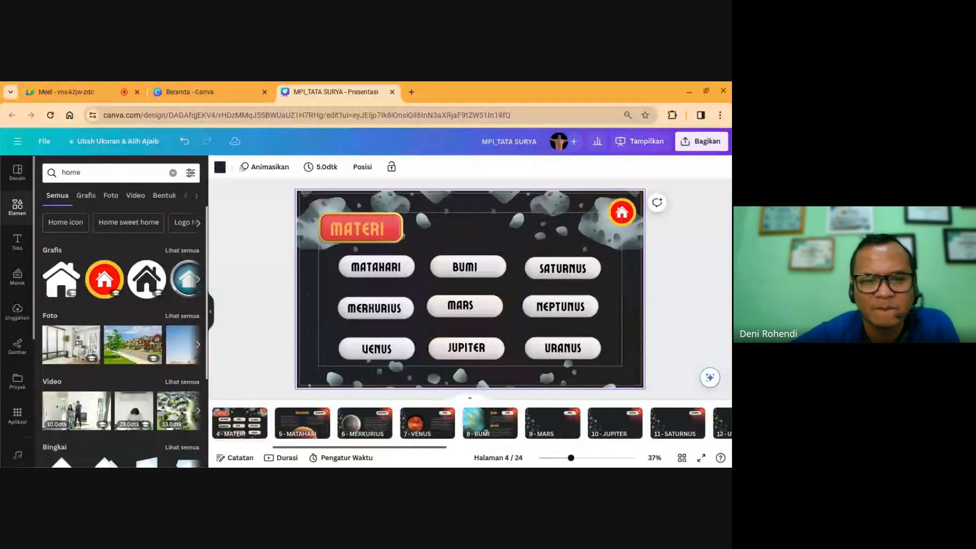
{"action": "key", "text": "Right"}
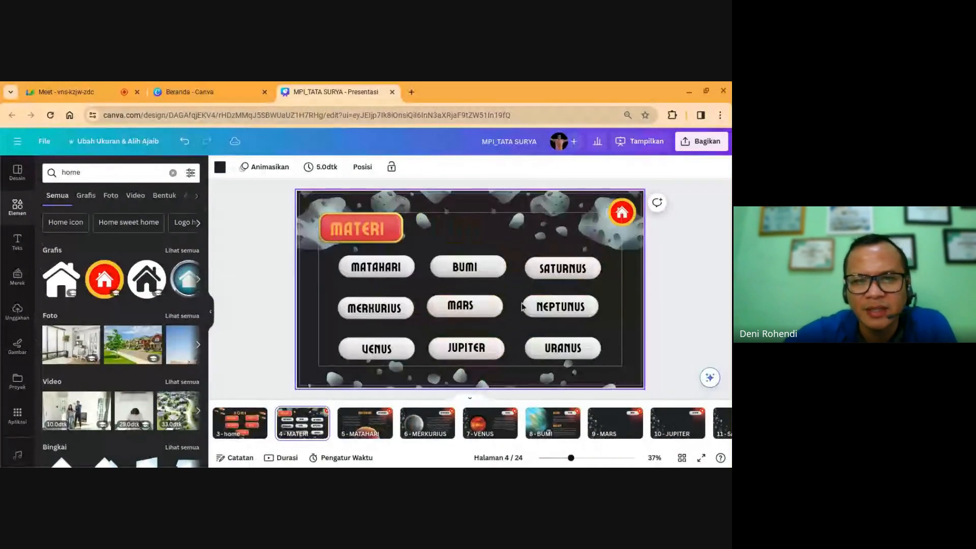
{"action": "left_click", "coordinate": [376, 267]}
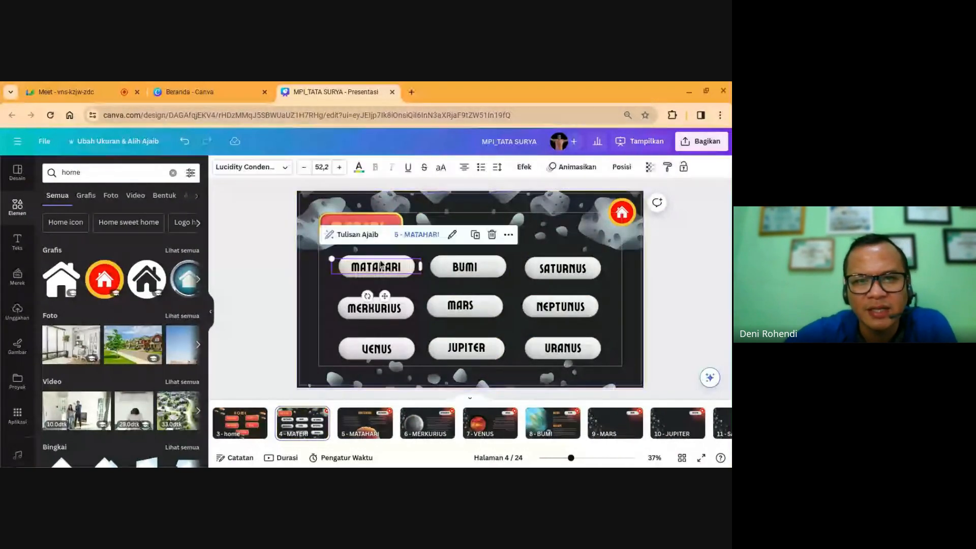
{"action": "left_click", "coordinate": [563, 351]}
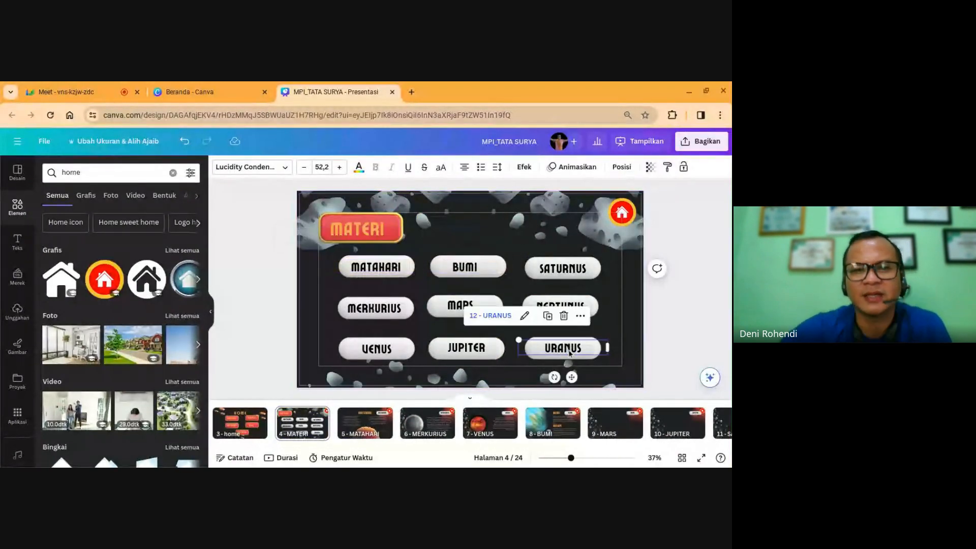
Step: On MATAHARI slide 5, confirm the home icon links to page 3 'home'
{"action": "left_click", "coordinate": [431, 417]}
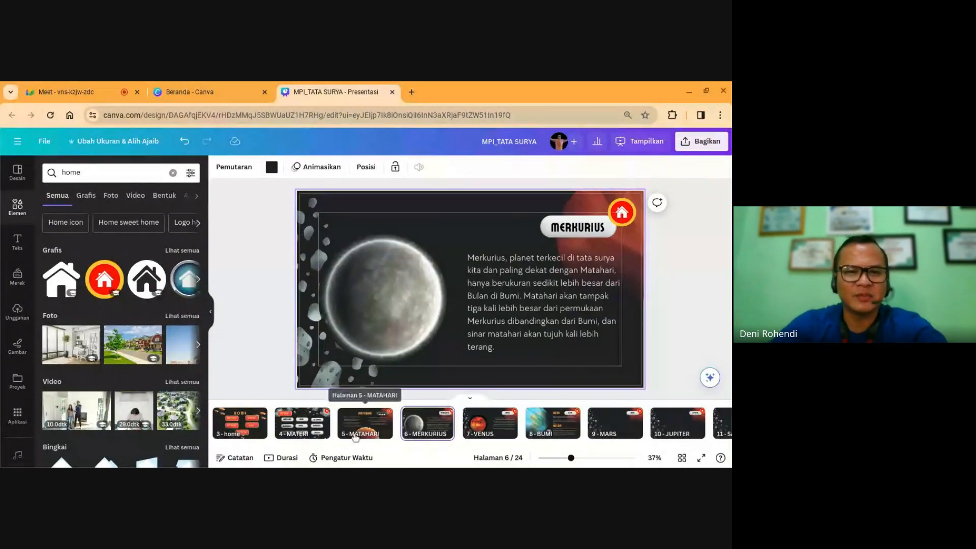
{"action": "left_click", "coordinate": [374, 431]}
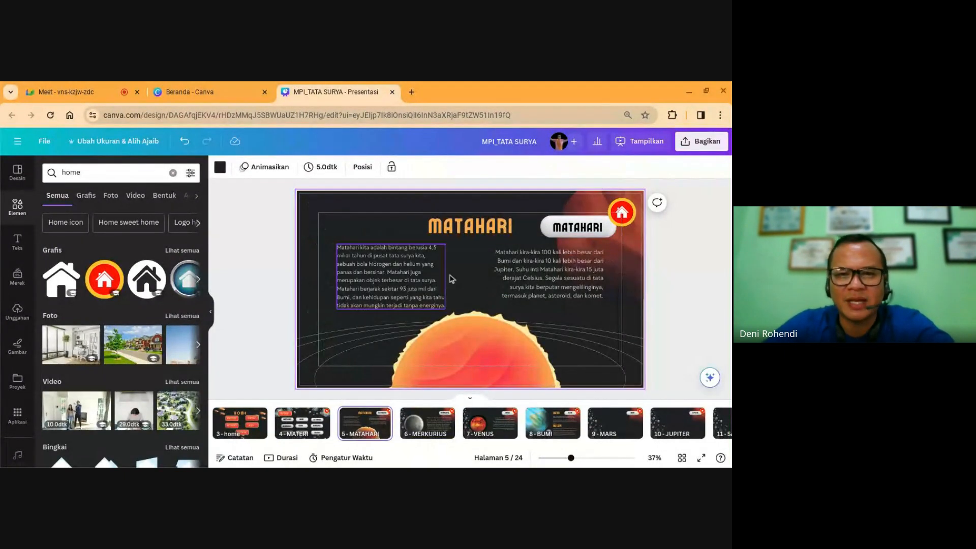
{"action": "left_click", "coordinate": [628, 209]}
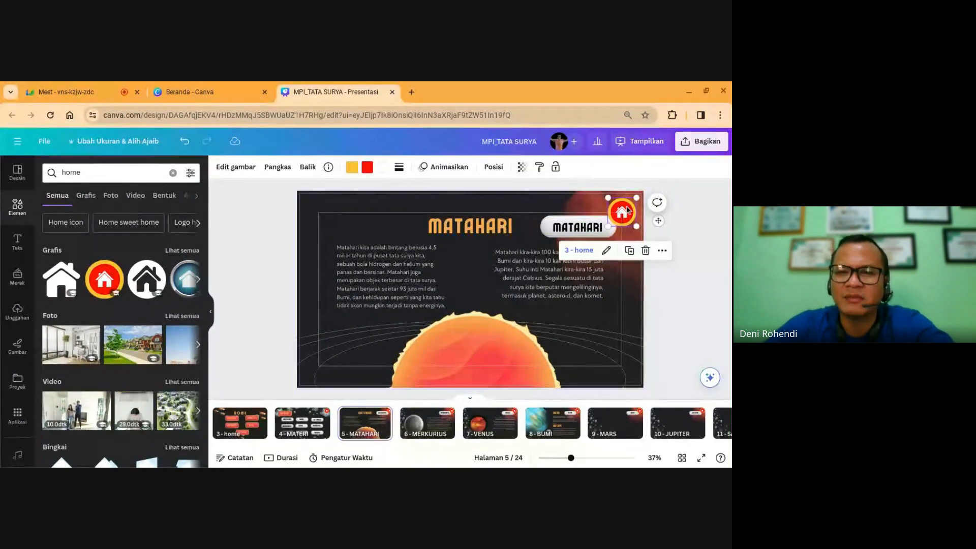
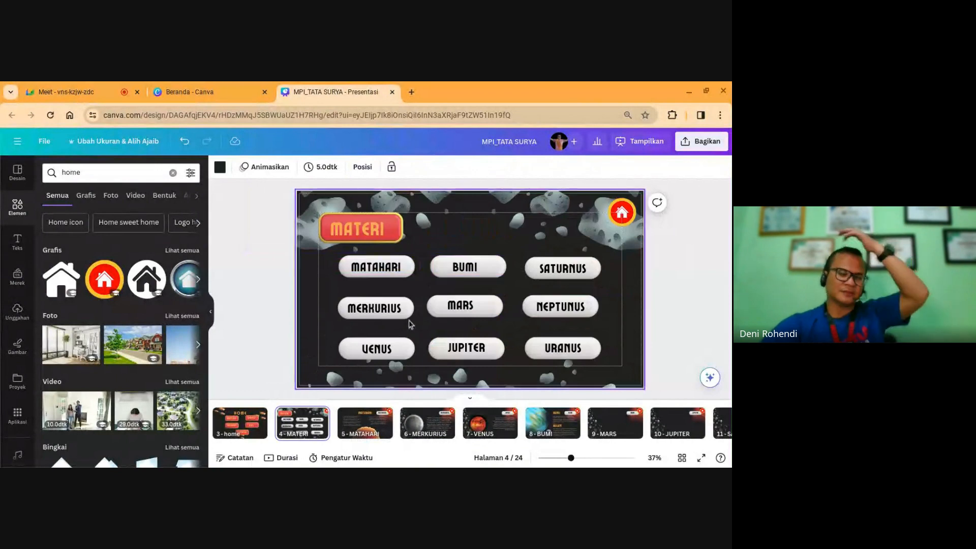
Step: On the MATAHARI slide, search Elements for 'back' and insert the black arrow graphic
{"action": "left_click", "coordinate": [355, 425]}
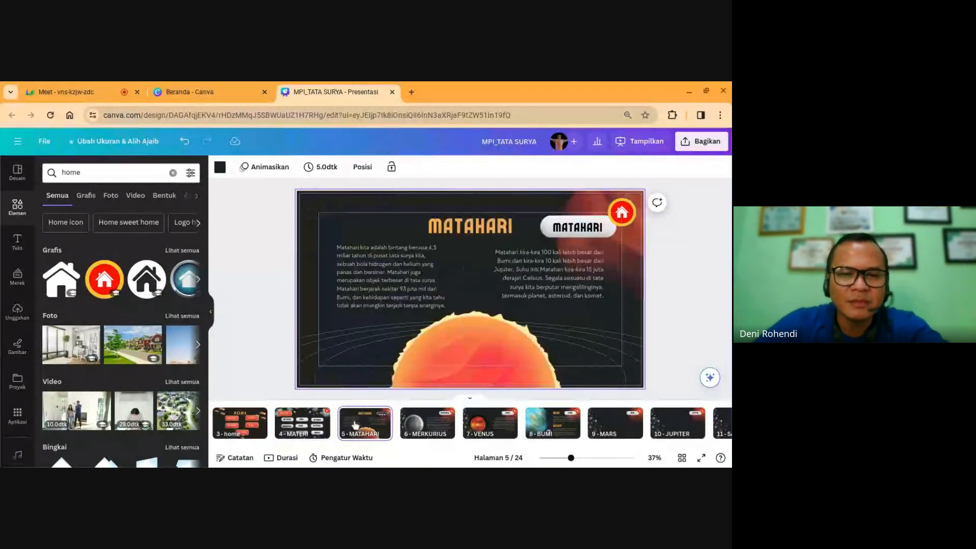
{"action": "left_click", "coordinate": [25, 207]}
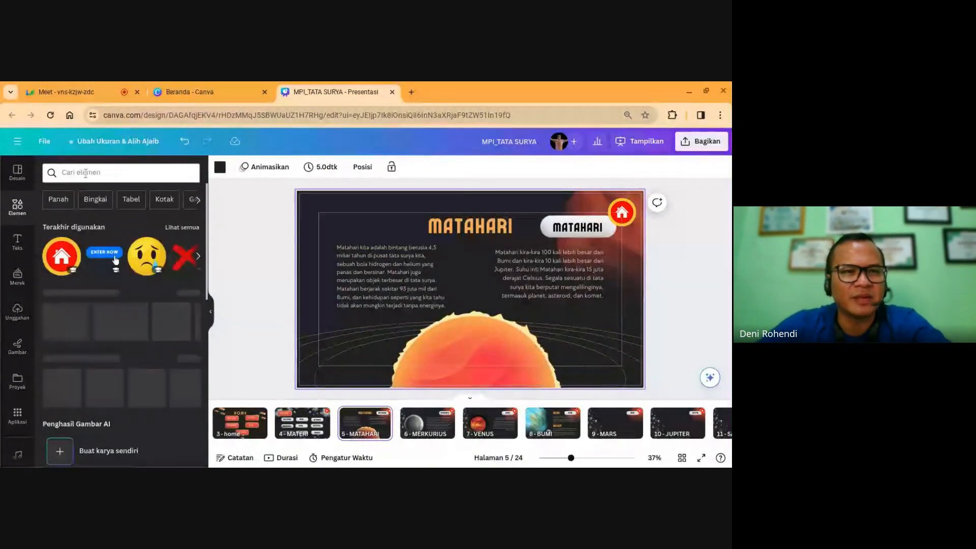
{"action": "left_click", "coordinate": [84, 173]}
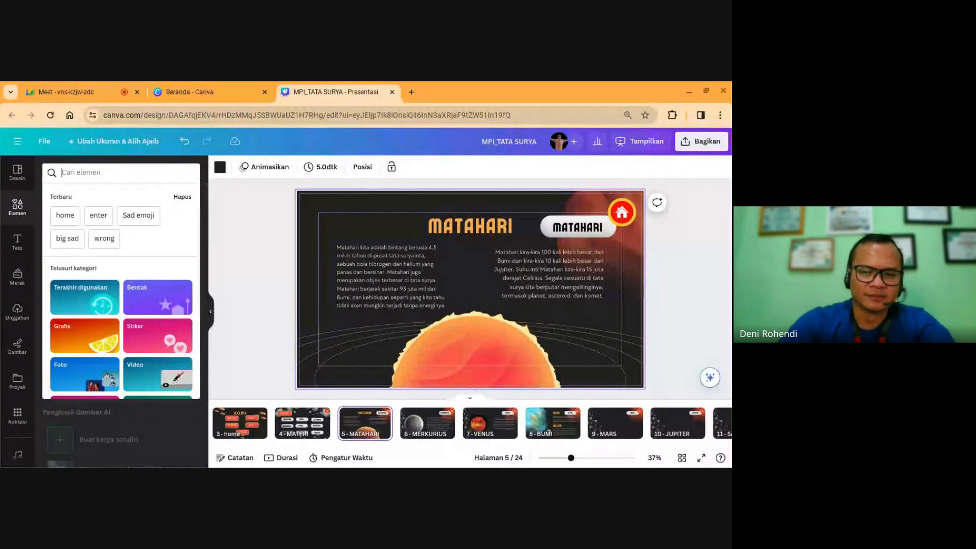
{"action": "type", "text": "back"}
{"action": "key", "text": "Return"}
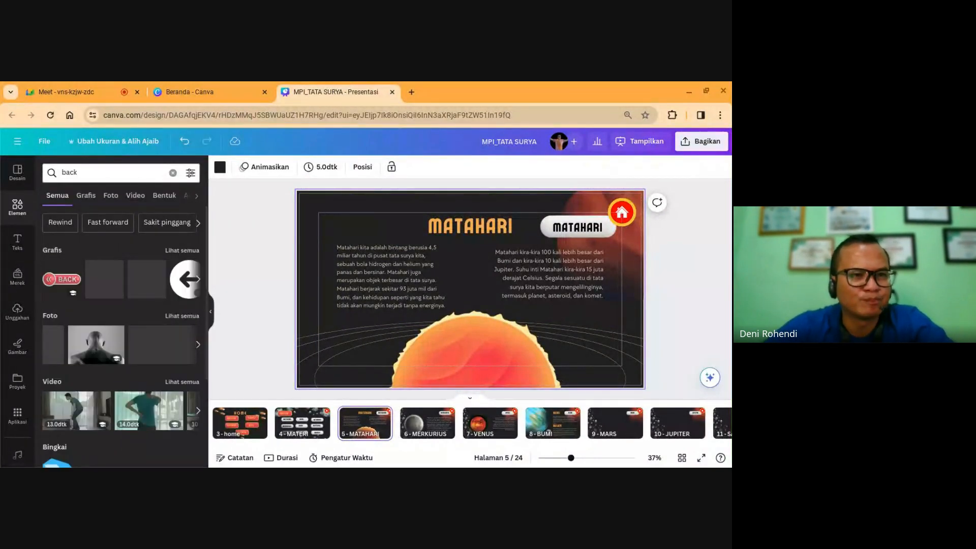
{"action": "left_click", "coordinate": [177, 284]}
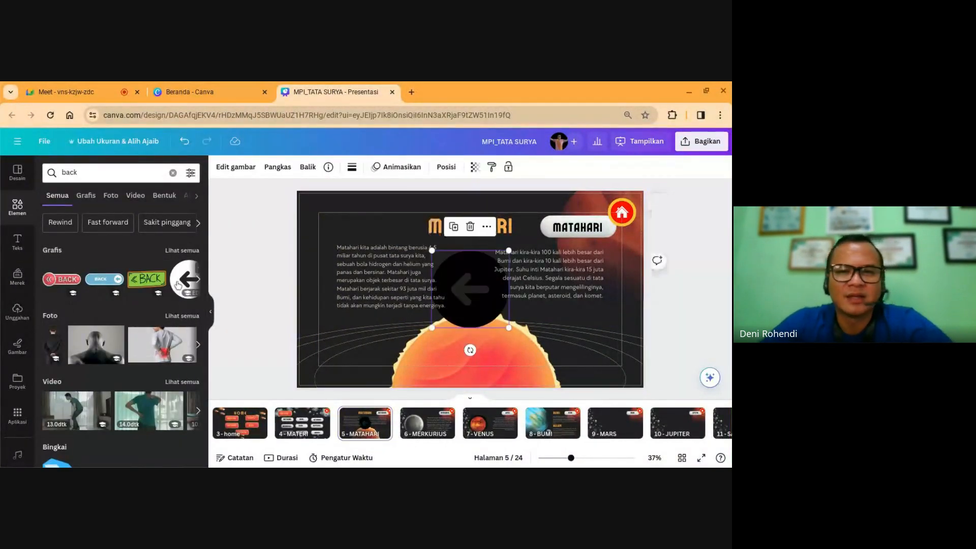
Step: Recolour the arrow white and shrink it to about 158 pixels
{"action": "left_click_drag", "start_coordinate": [465, 292], "coordinate": [470, 300]}
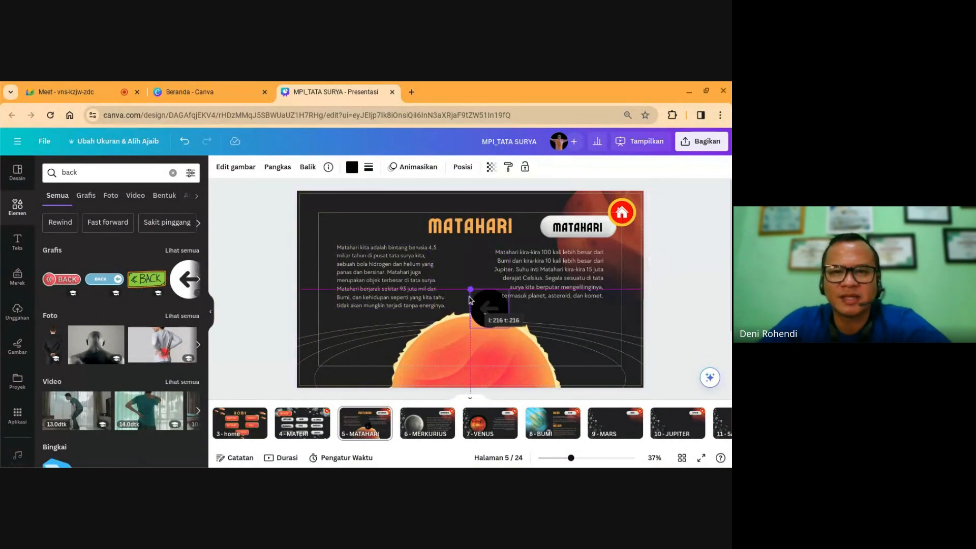
{"action": "left_click", "coordinate": [350, 169]}
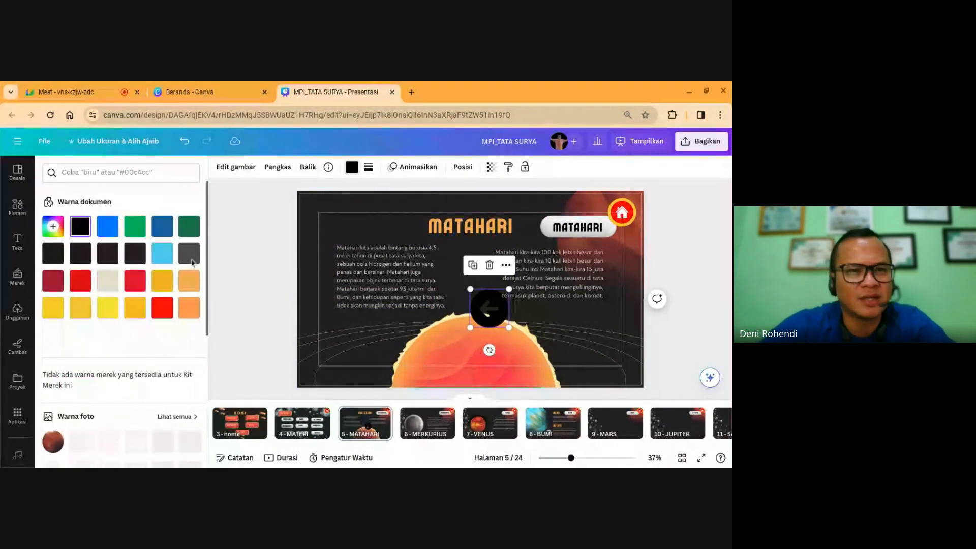
{"action": "left_click", "coordinate": [53, 335]}
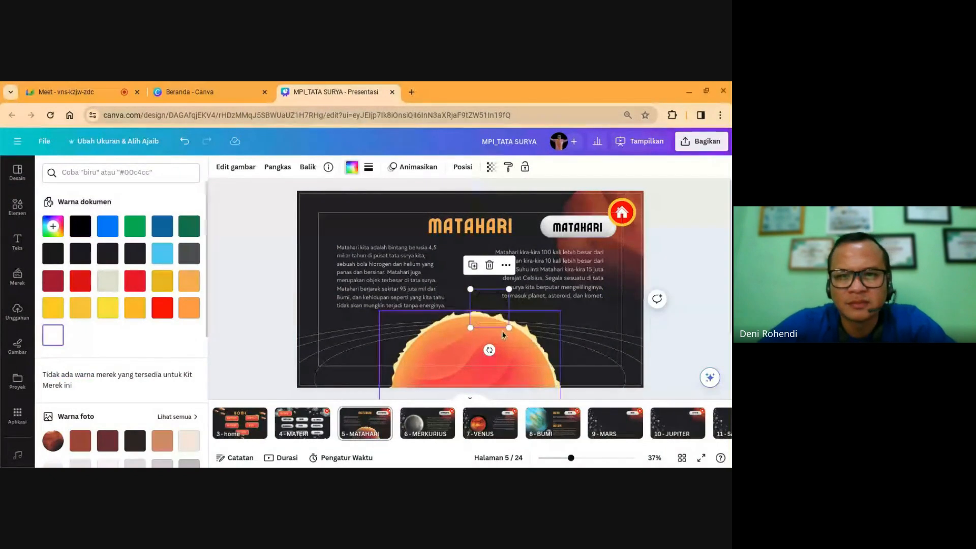
{"action": "left_click_drag", "start_coordinate": [509, 328], "coordinate": [323, 214]}
{"action": "left_click", "coordinate": [677, 244]}
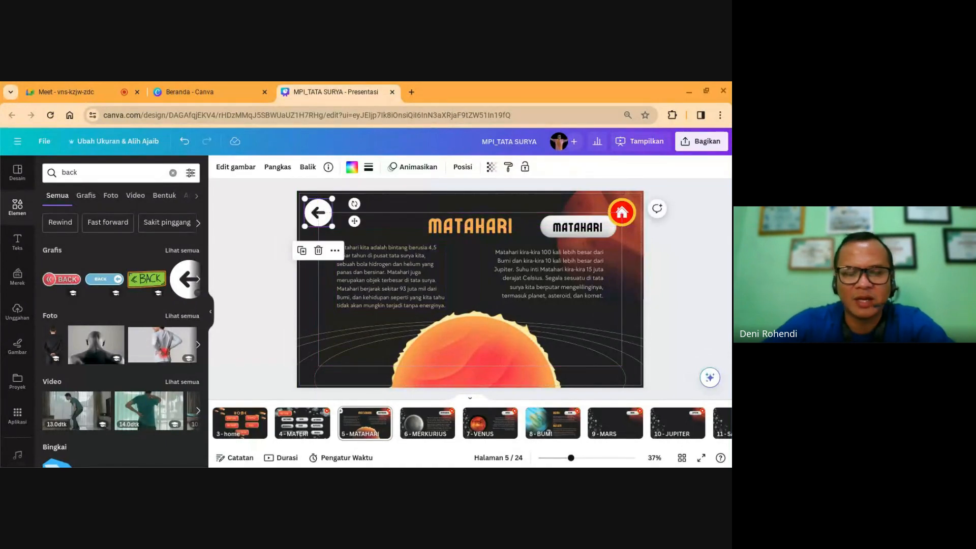
Step: Nudge the white arrow into the slide's top-left corner and check its placement
{"action": "left_click", "coordinate": [700, 274]}
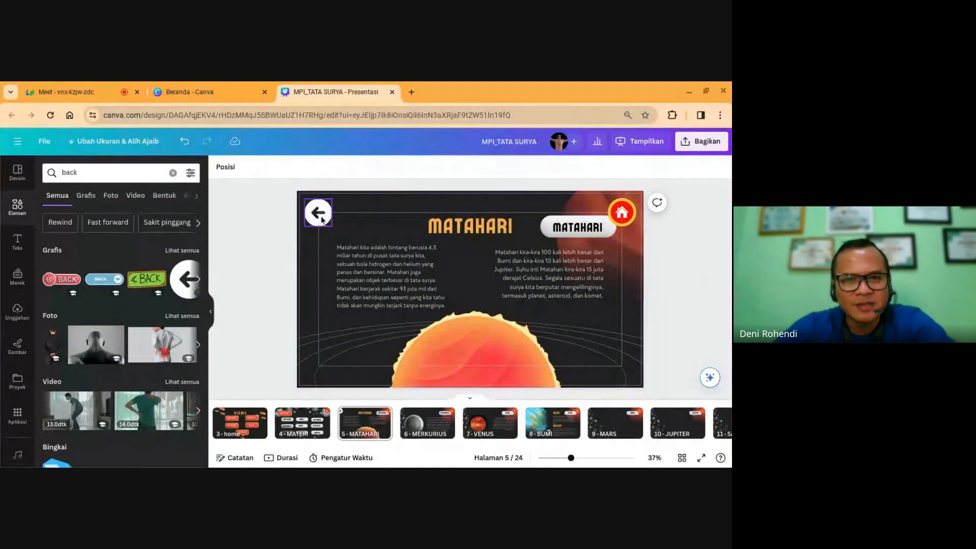
{"action": "left_click", "coordinate": [321, 217]}
{"action": "left_click_drag", "start_coordinate": [321, 217], "coordinate": [318, 215]}
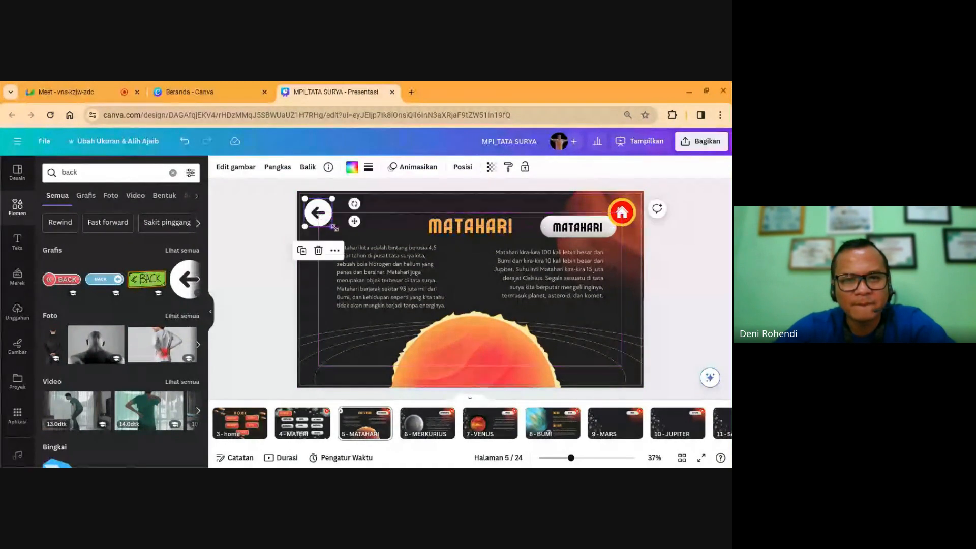
{"action": "left_click", "coordinate": [273, 222]}
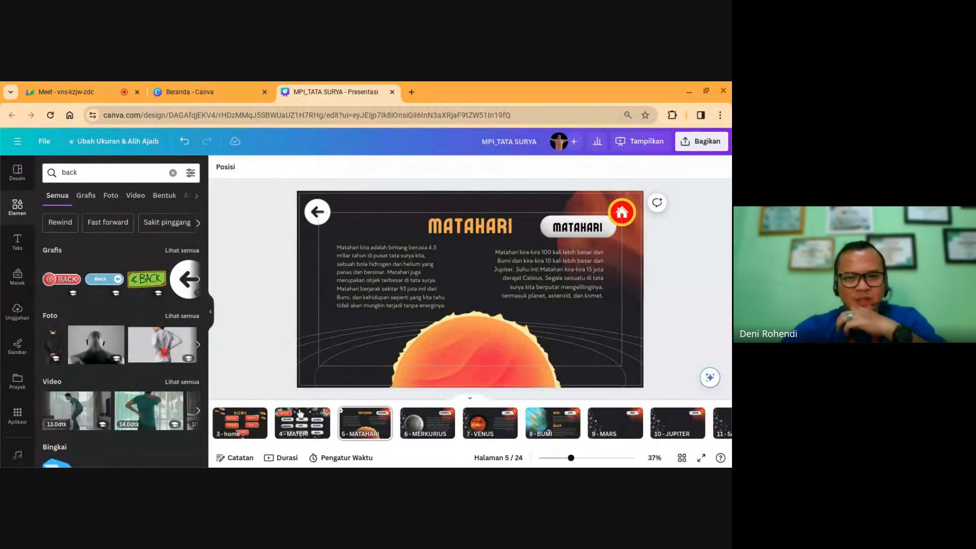
{"action": "left_click", "coordinate": [316, 213]}
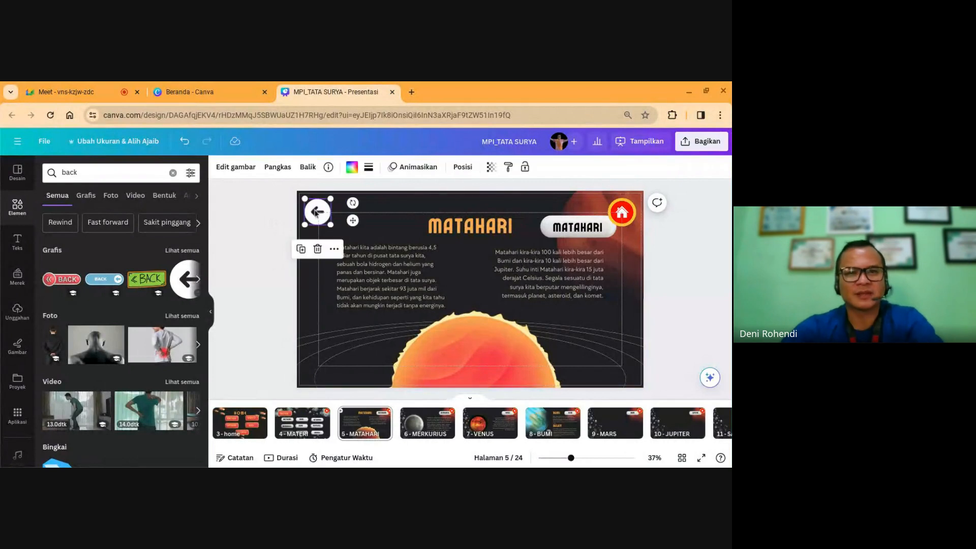
Step: Link the back arrow to page 4 MATERI
{"action": "left_click", "coordinate": [334, 248]}
{"action": "left_click", "coordinate": [367, 371]}
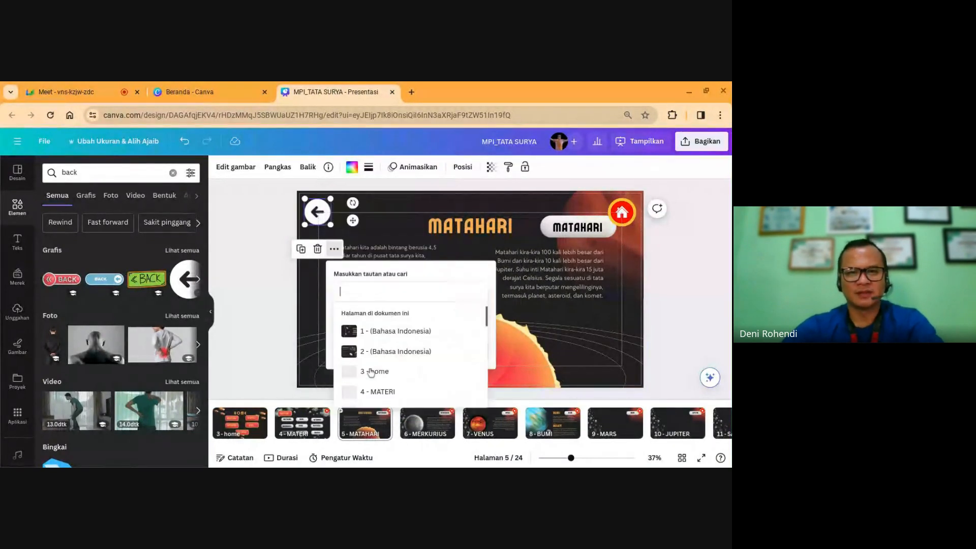
{"action": "scroll", "coordinate": [401, 361], "scroll_direction": "down", "scroll_amount": 2}
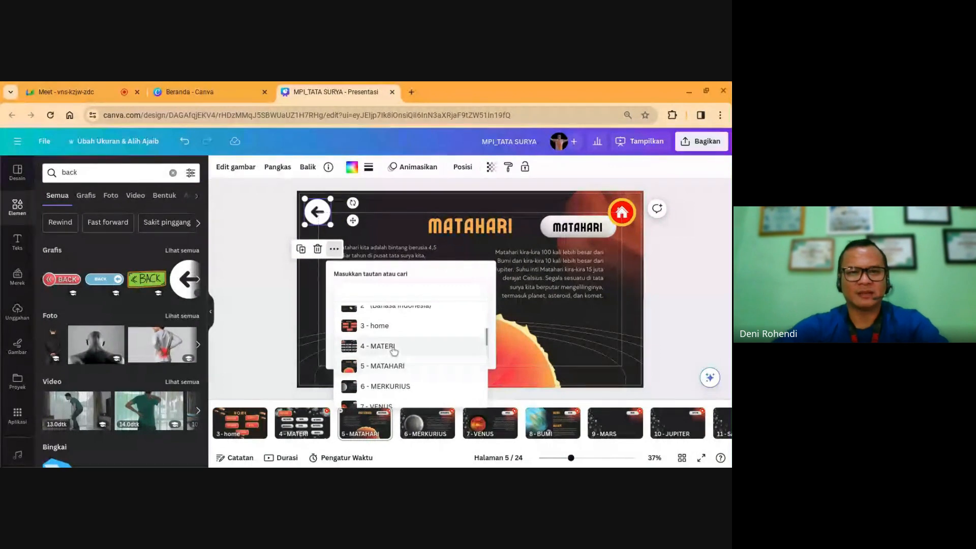
{"action": "left_click", "coordinate": [382, 346]}
{"action": "left_click", "coordinate": [430, 354]}
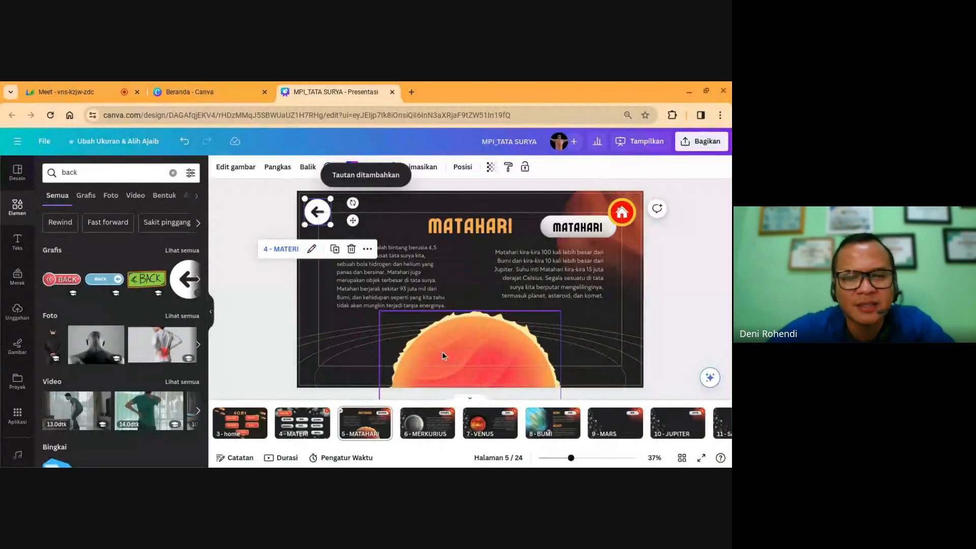
{"action": "left_click", "coordinate": [697, 306]}
{"action": "left_click", "coordinate": [320, 216]}
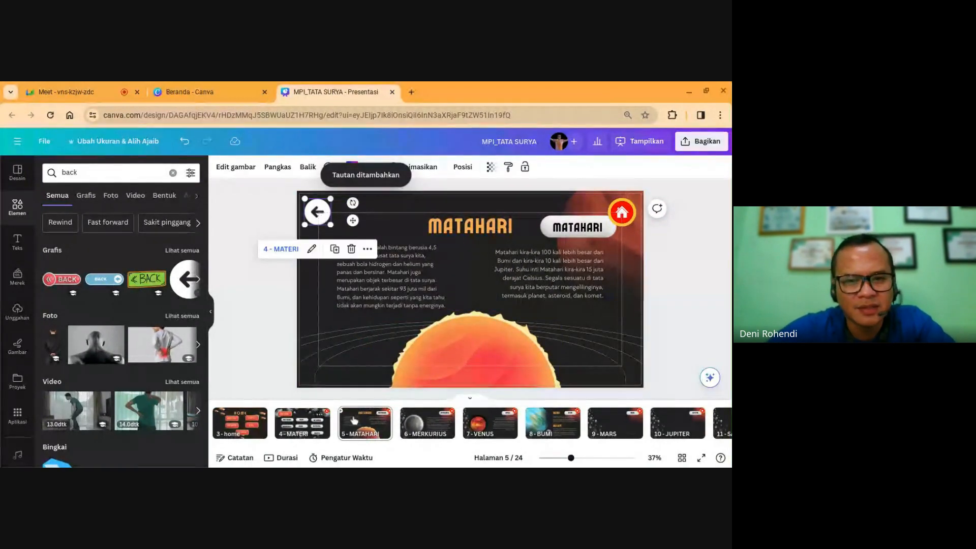
{"action": "left_click", "coordinate": [365, 430]}
Step: Paste the linked back arrow onto the Merkurius, Venus, Bumi and Mars slides
{"action": "left_click", "coordinate": [426, 430]}
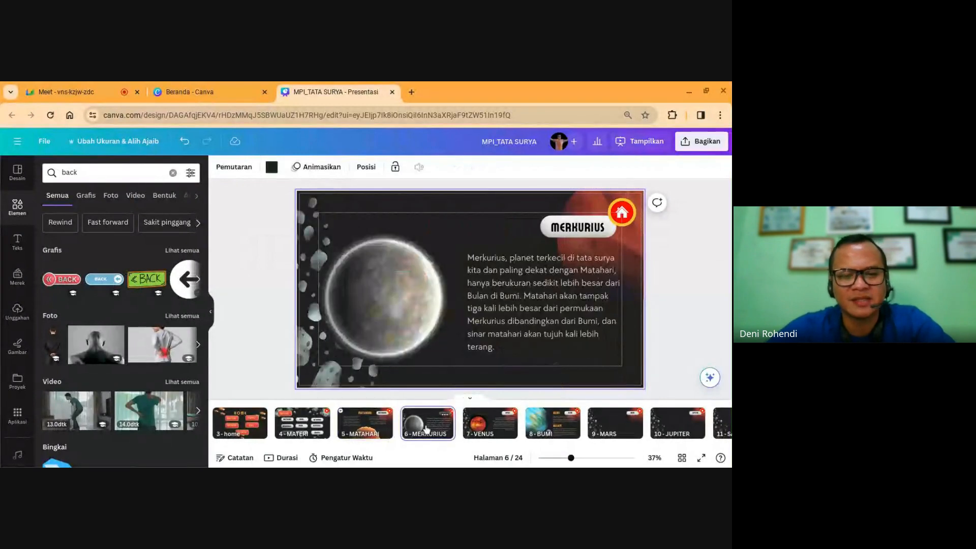
{"action": "key", "text": "ctrl+v"}
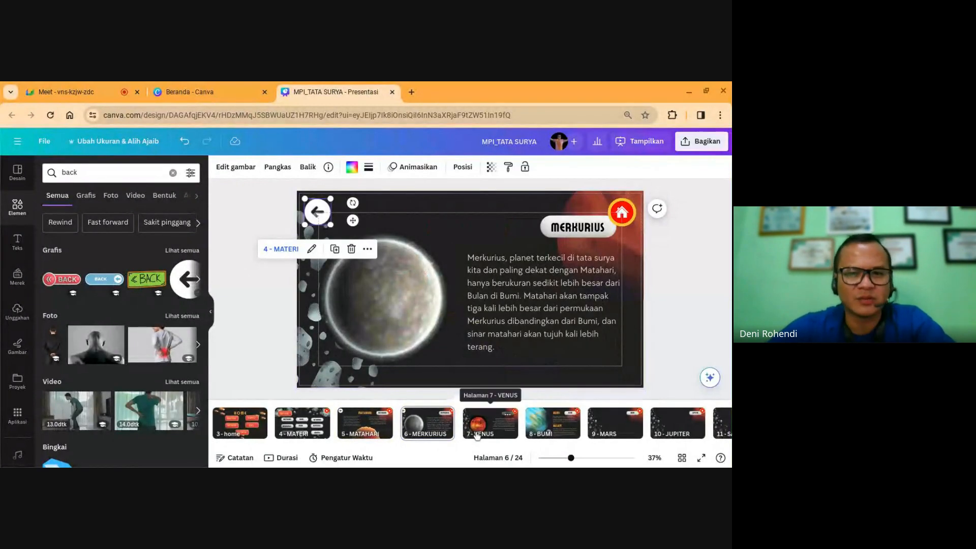
{"action": "left_click", "coordinate": [483, 429]}
{"action": "key", "text": "ctrl+v"}
{"action": "left_click", "coordinate": [556, 430]}
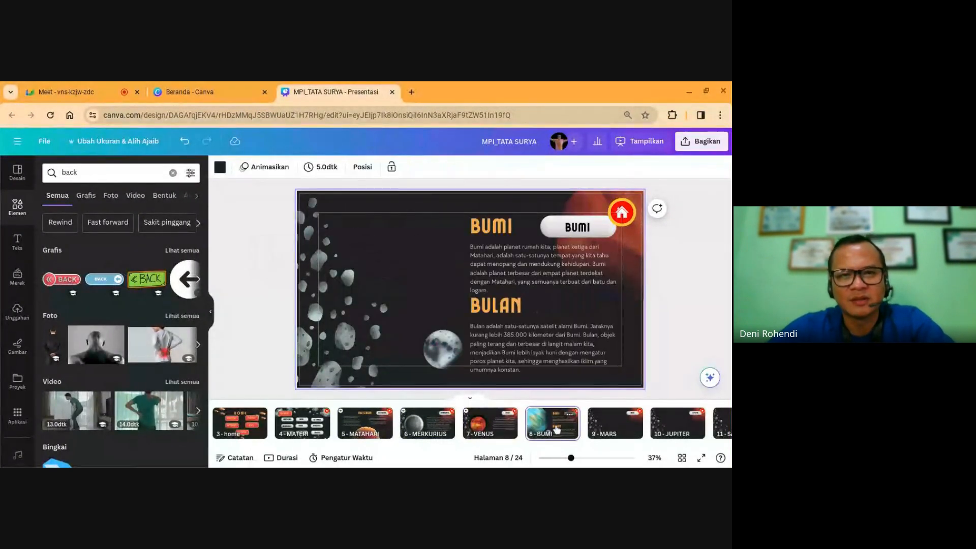
{"action": "key", "text": "ctrl+v"}
{"action": "left_click", "coordinate": [612, 425]}
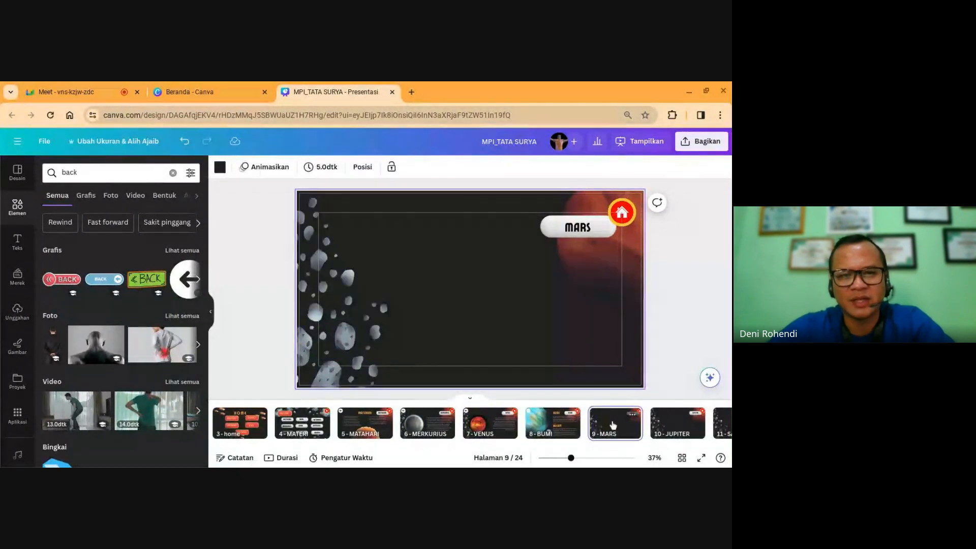
{"action": "key", "text": "ctrl+v"}
Step: Paste the linked back arrow onto the Jupiter, Saturnus, Uranus and Neptunus slides
{"action": "left_click", "coordinate": [669, 426]}
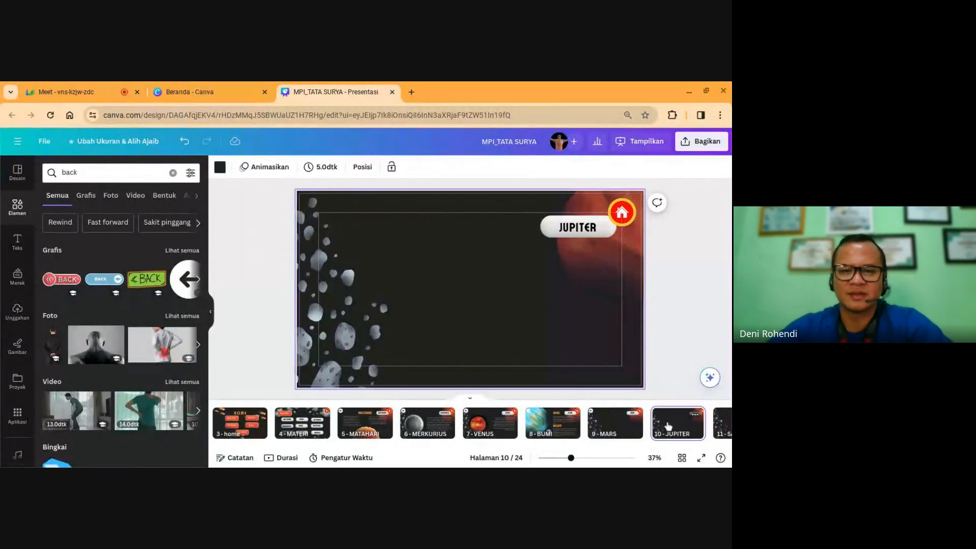
{"action": "key", "text": "ctrl+v"}
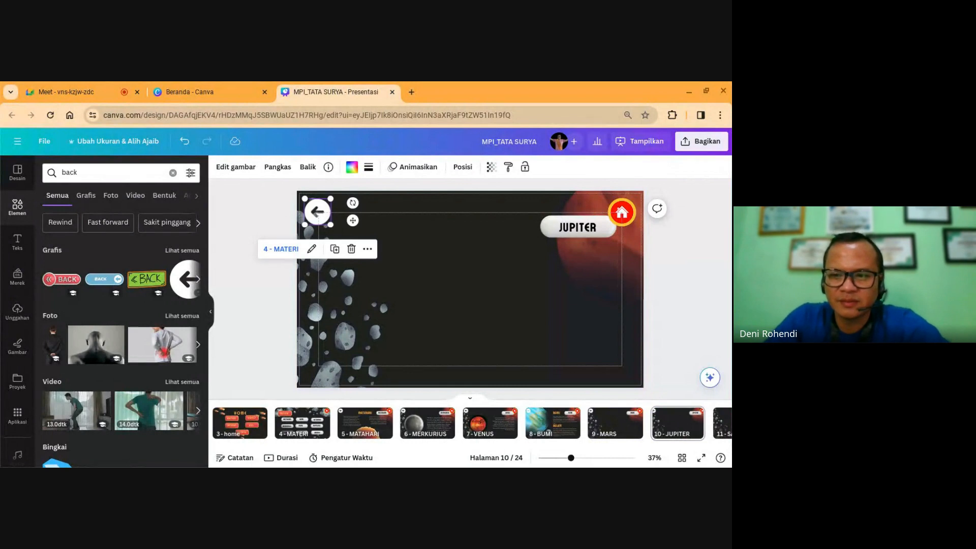
{"action": "left_click", "coordinate": [723, 423]}
{"action": "key", "text": "ctrl+v"}
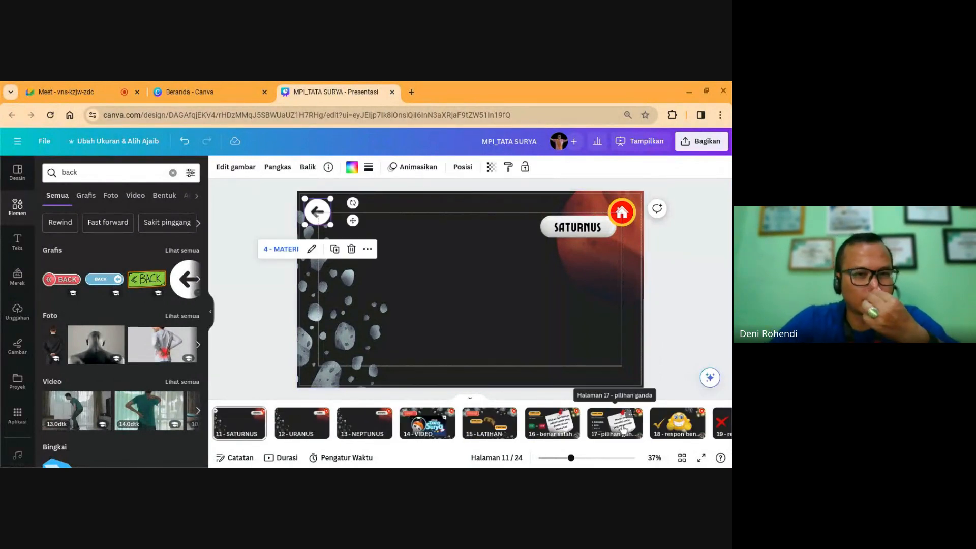
{"action": "left_click", "coordinate": [294, 429]}
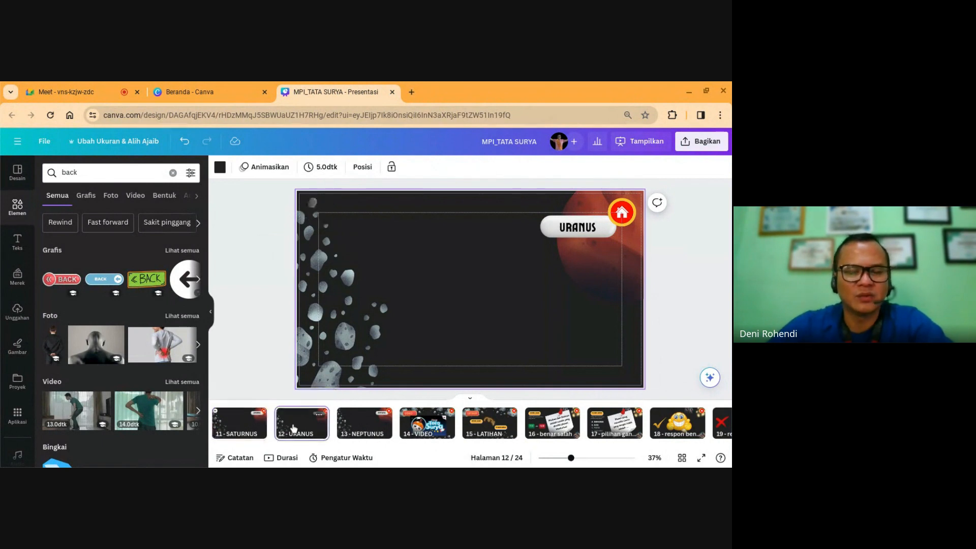
{"action": "key", "text": "ctrl+v"}
{"action": "left_click", "coordinate": [356, 425]}
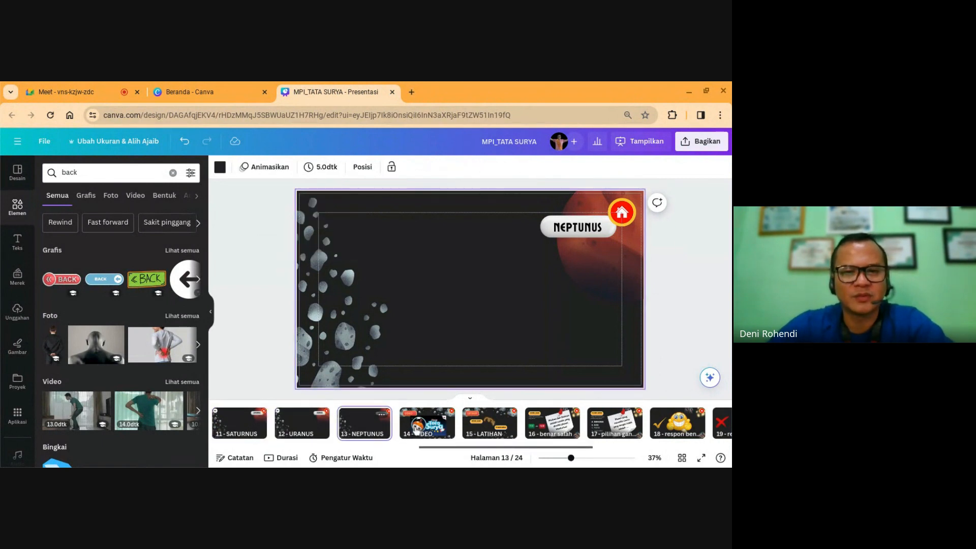
{"action": "key", "text": "ctrl+v"}
{"action": "left_click", "coordinate": [416, 428]}
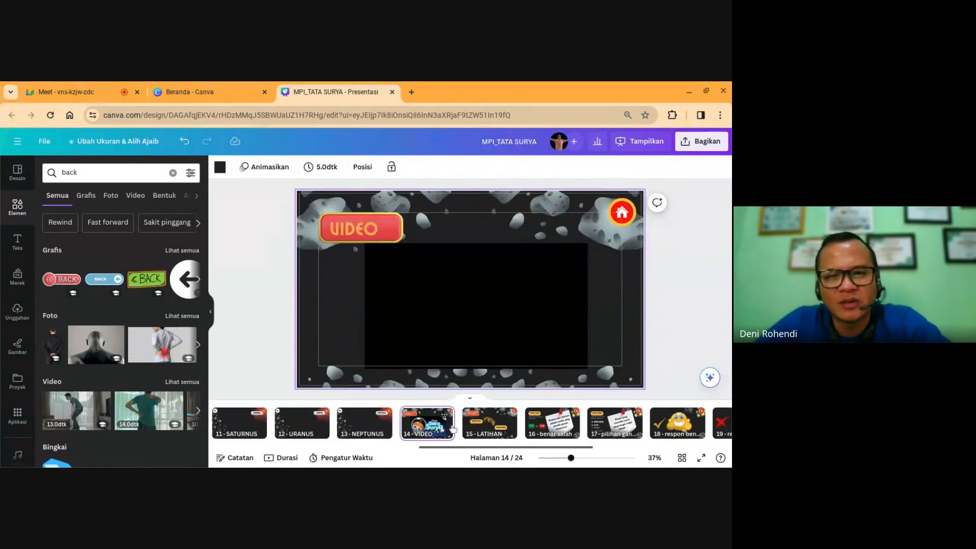
{"action": "left_click", "coordinate": [478, 429]}
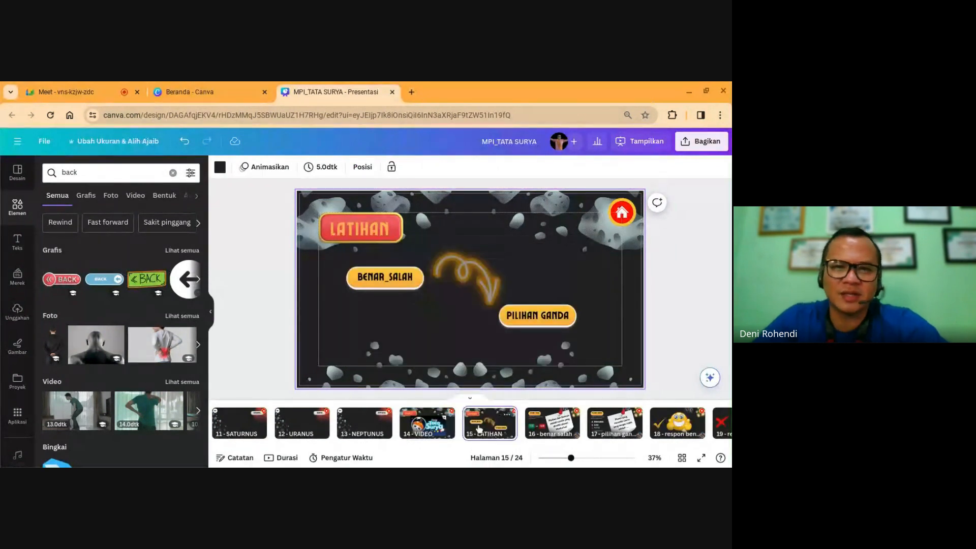
Step: On the Benar_Salah quiz slide, nudge the back arrow slightly upward
{"action": "left_click", "coordinate": [550, 426]}
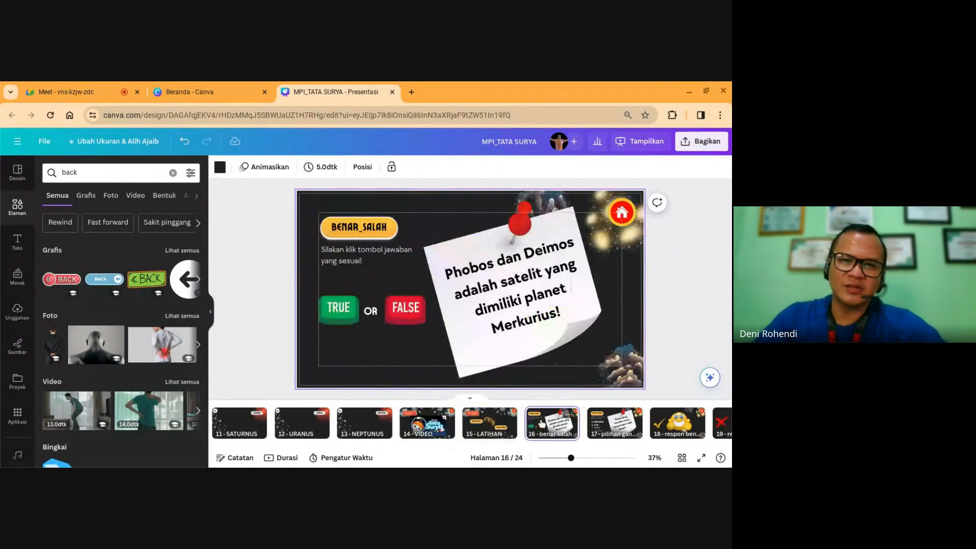
{"action": "left_click", "coordinate": [488, 420]}
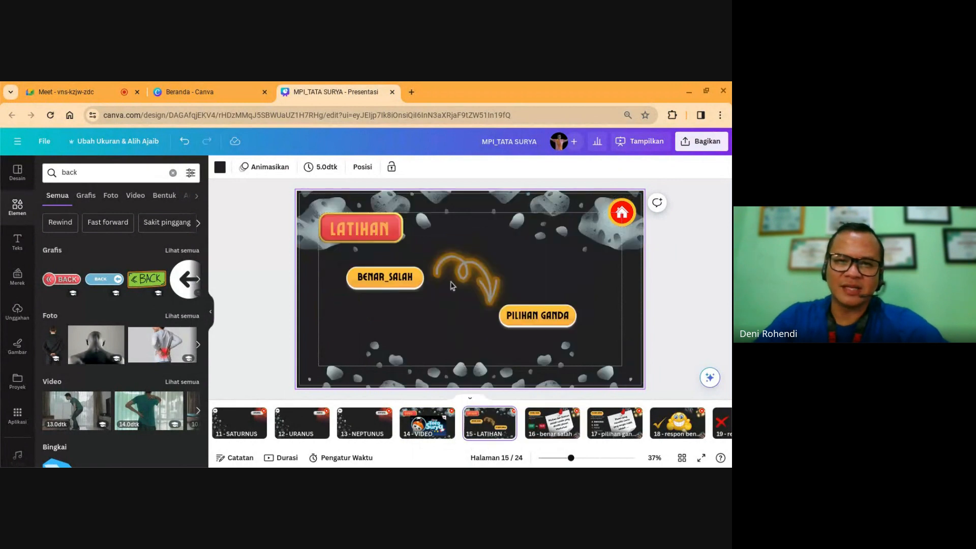
{"action": "left_click", "coordinate": [534, 426]}
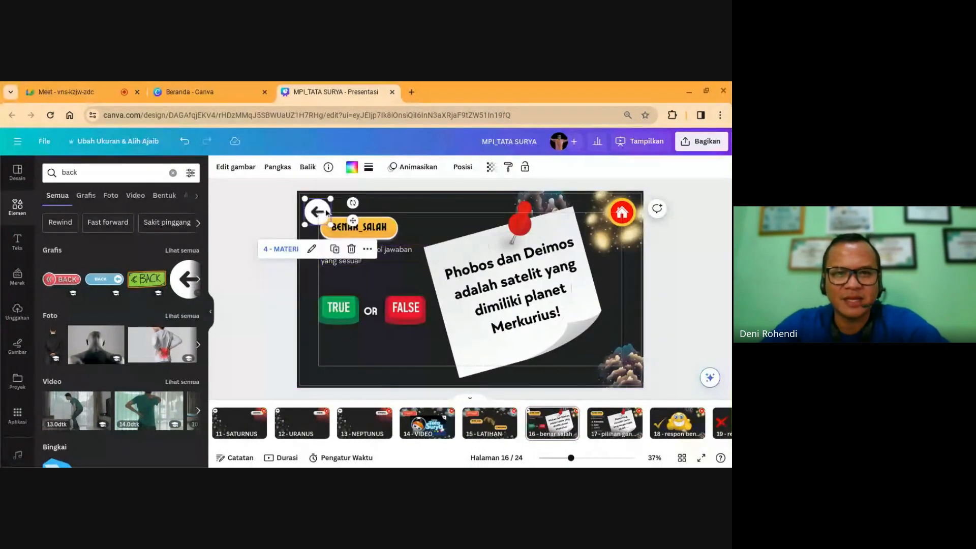
{"action": "left_click_drag", "start_coordinate": [317, 209], "coordinate": [319, 203]}
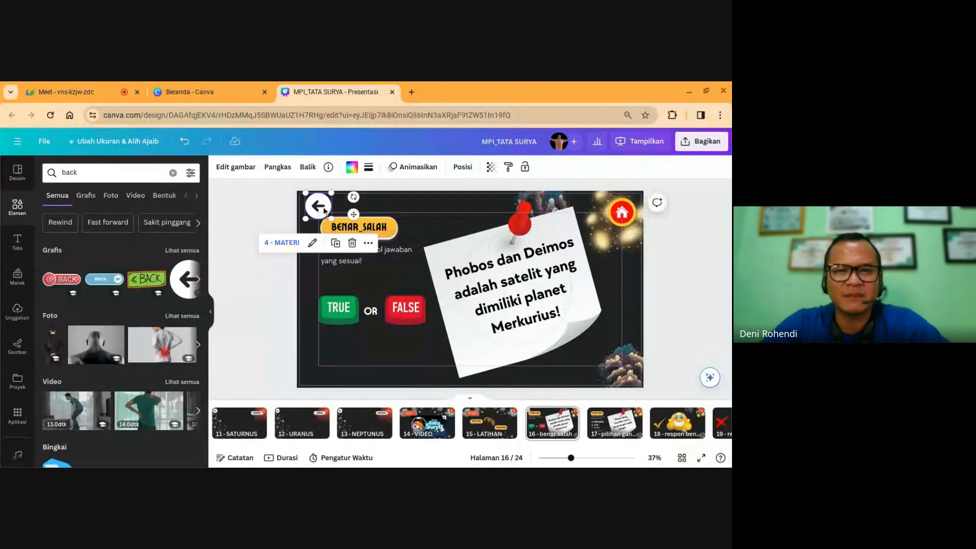
Step: Replace the arrow's 4 - MATERI link with a link to 15 - LATIHAN
{"action": "left_click", "coordinate": [313, 243]}
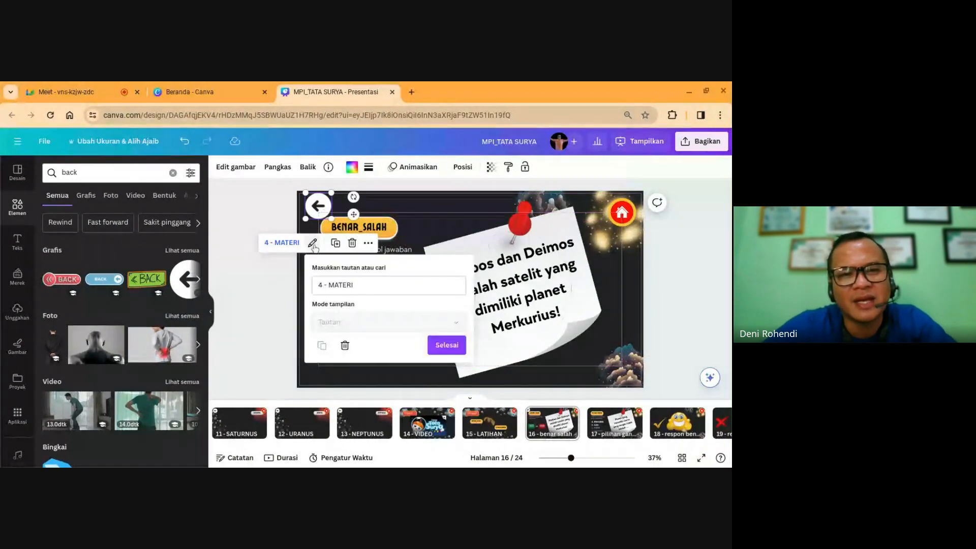
{"action": "left_click", "coordinate": [344, 346]}
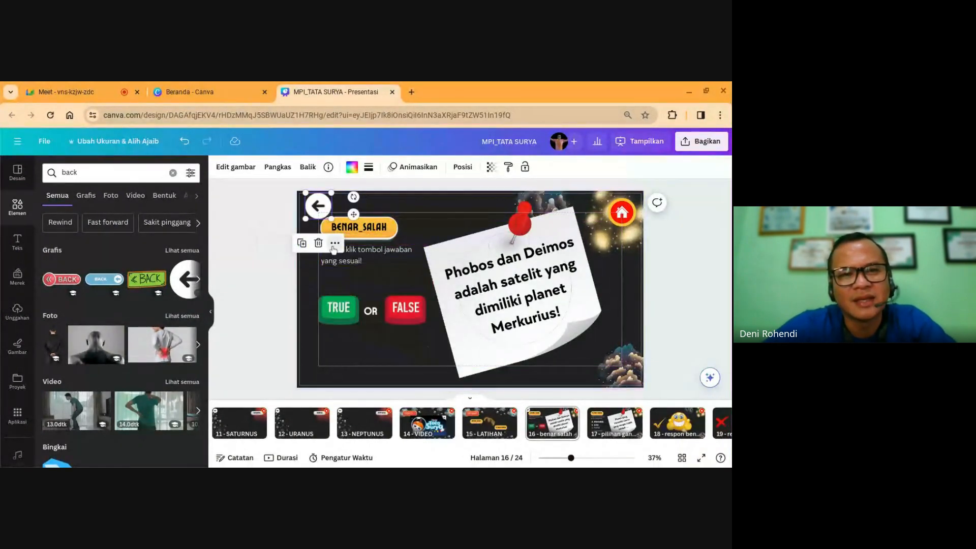
{"action": "left_click", "coordinate": [334, 244]}
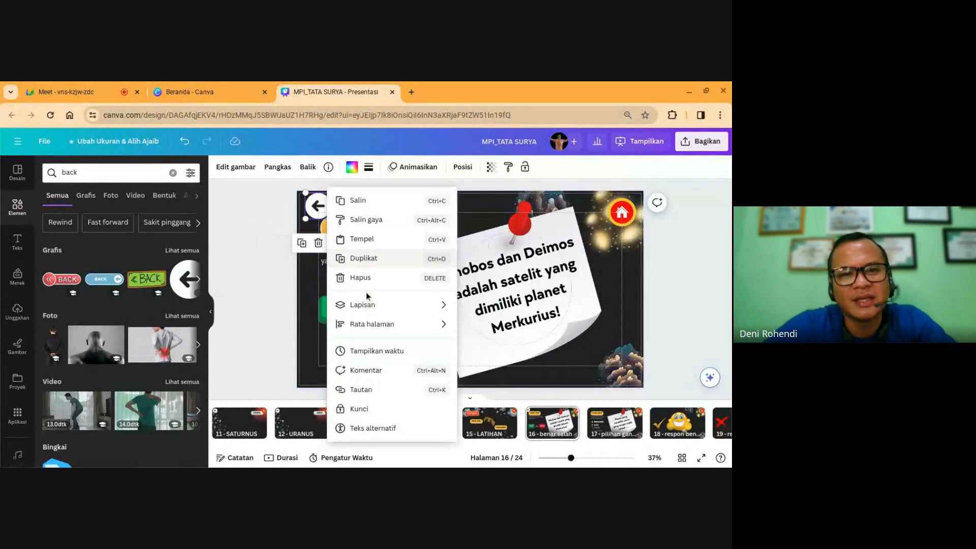
{"action": "left_click", "coordinate": [366, 389]}
{"action": "type", "text": "1"}
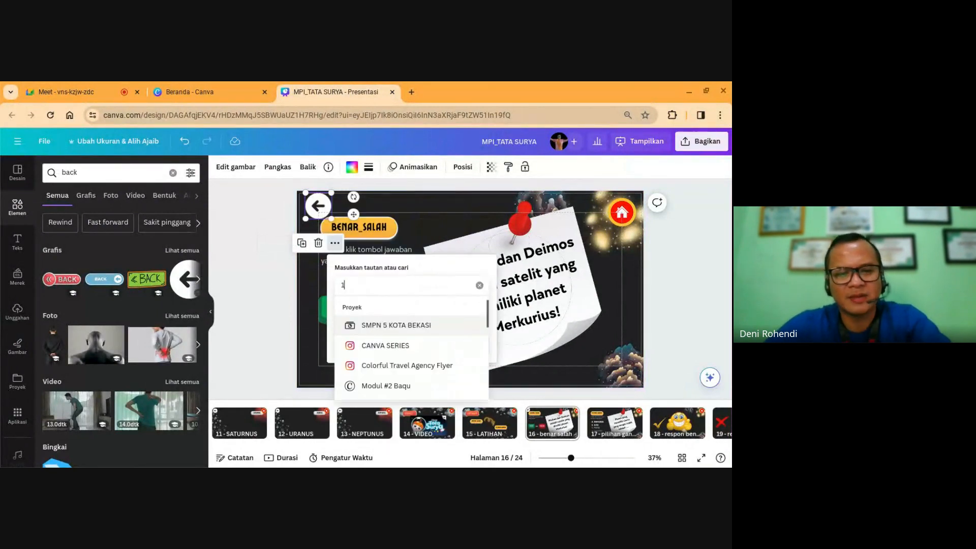
{"action": "type", "text": "5"}
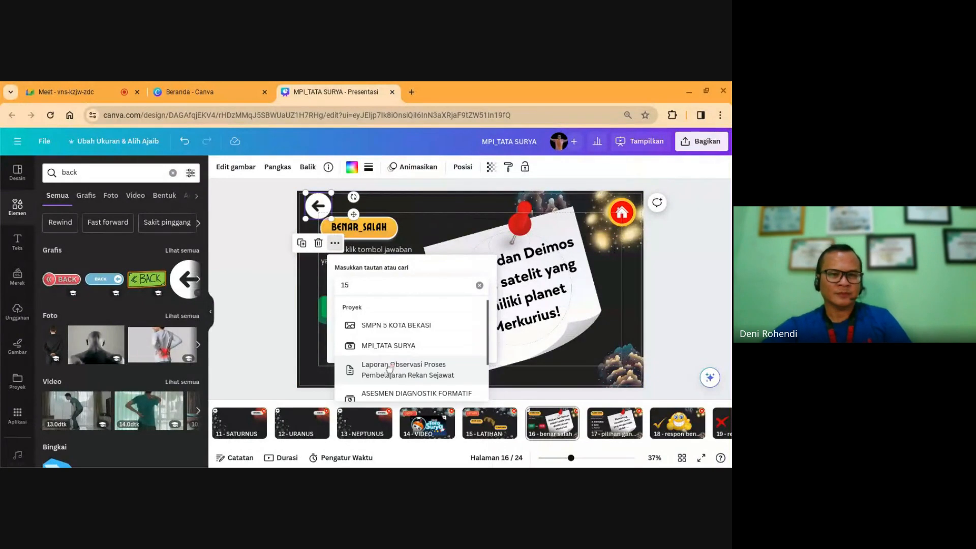
{"action": "scroll", "coordinate": [390, 371], "scroll_direction": "down", "scroll_amount": 3}
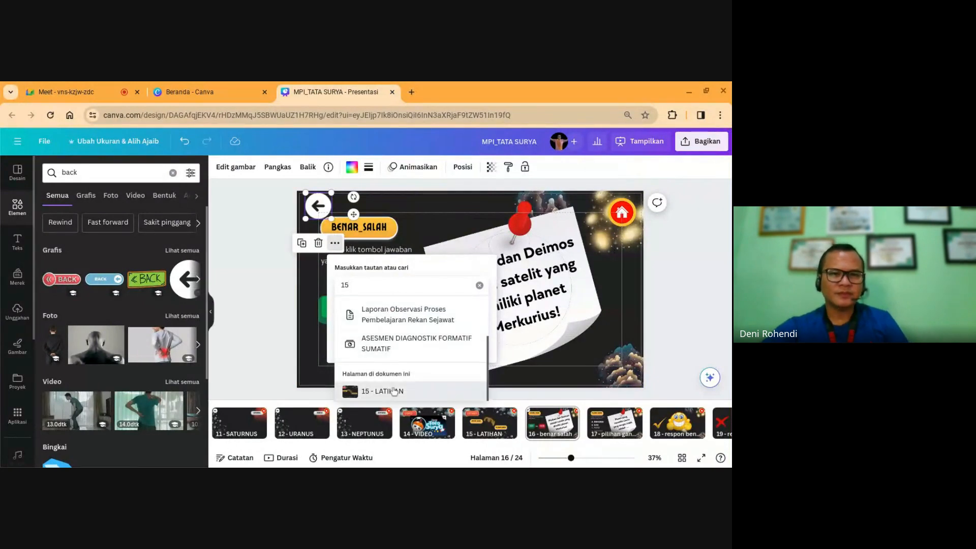
{"action": "left_click", "coordinate": [395, 391]}
{"action": "left_click", "coordinate": [450, 345]}
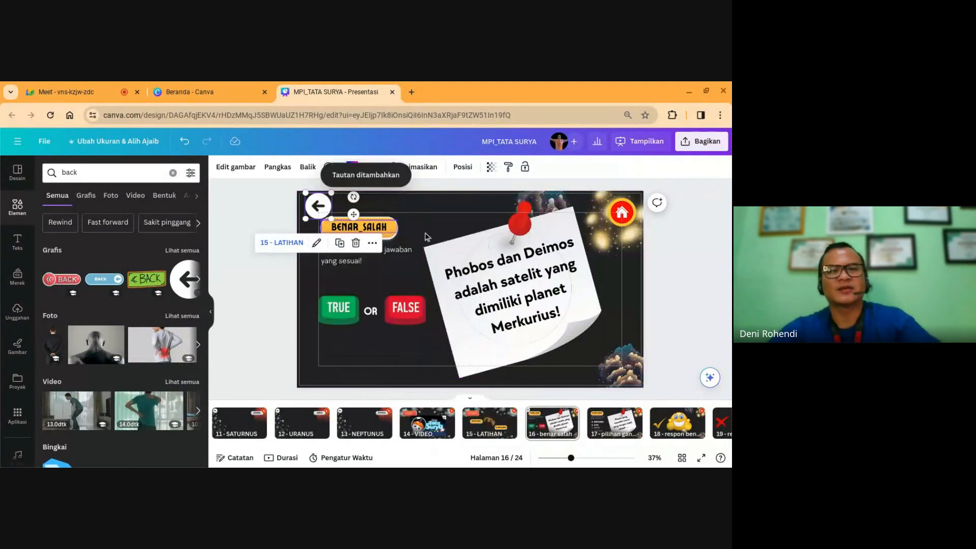
{"action": "left_click", "coordinate": [669, 266]}
{"action": "left_click", "coordinate": [328, 212]}
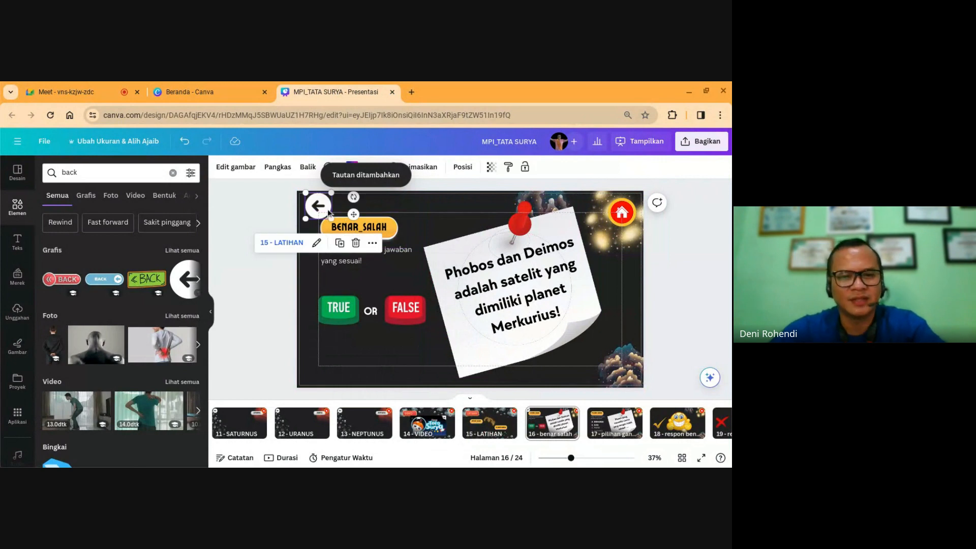
Step: Paste the LATIHAN-linked back arrow onto pages 17, 18 and 19
{"action": "left_click", "coordinate": [489, 421]}
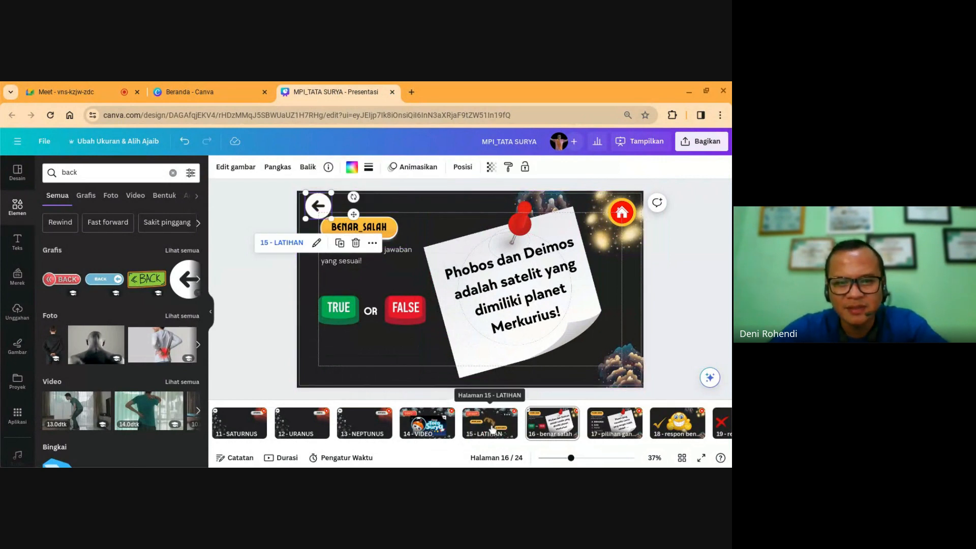
{"action": "left_click", "coordinate": [539, 428]}
{"action": "left_click", "coordinate": [614, 423]}
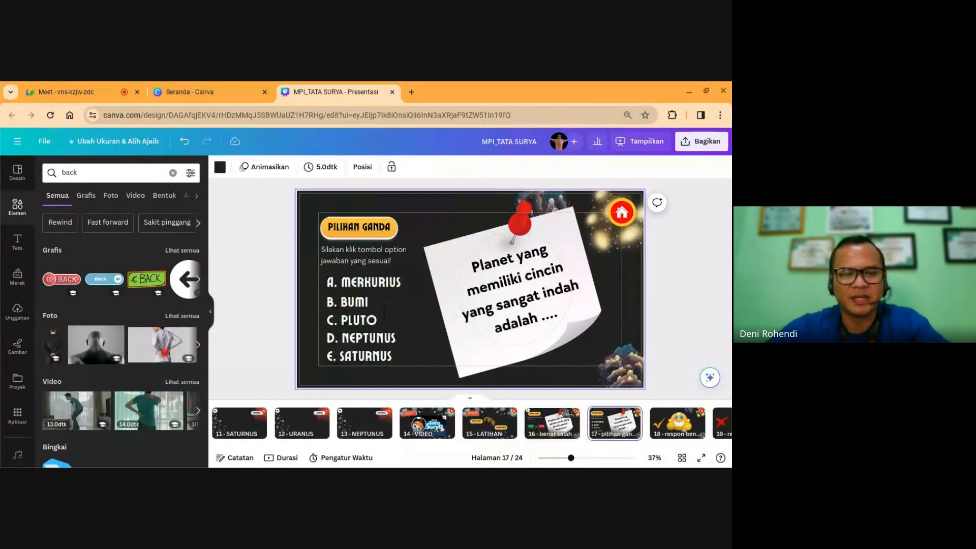
{"action": "key", "text": "ctrl+v"}
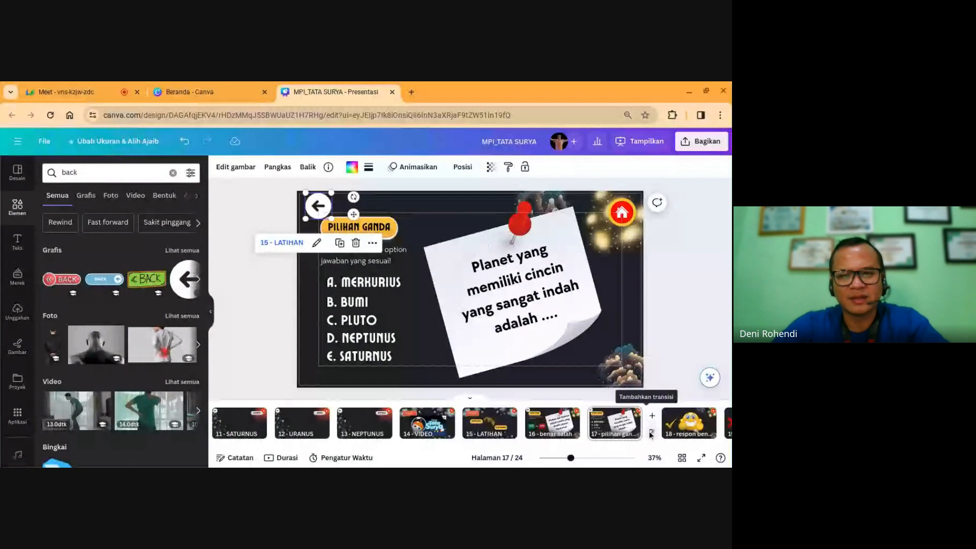
{"action": "left_click", "coordinate": [682, 431]}
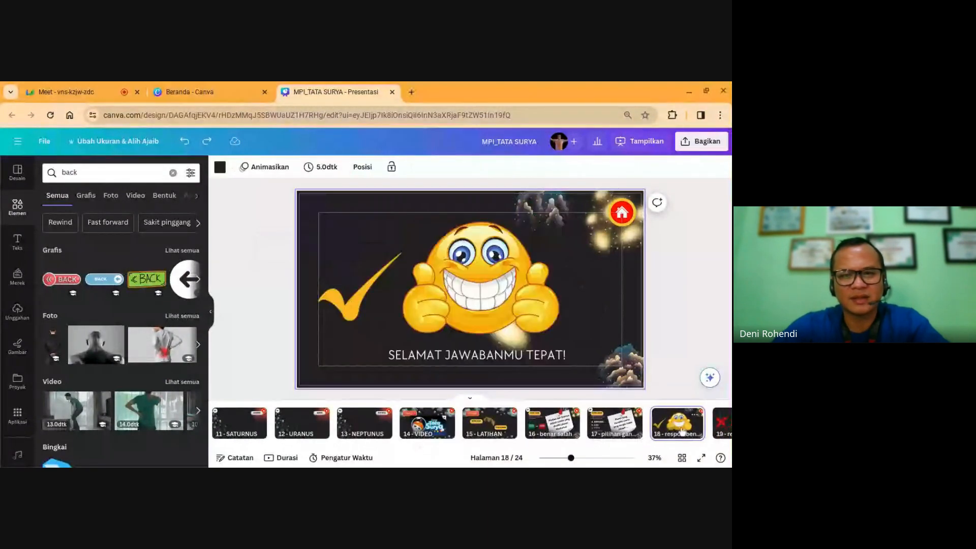
{"action": "key", "text": "ctrl+v"}
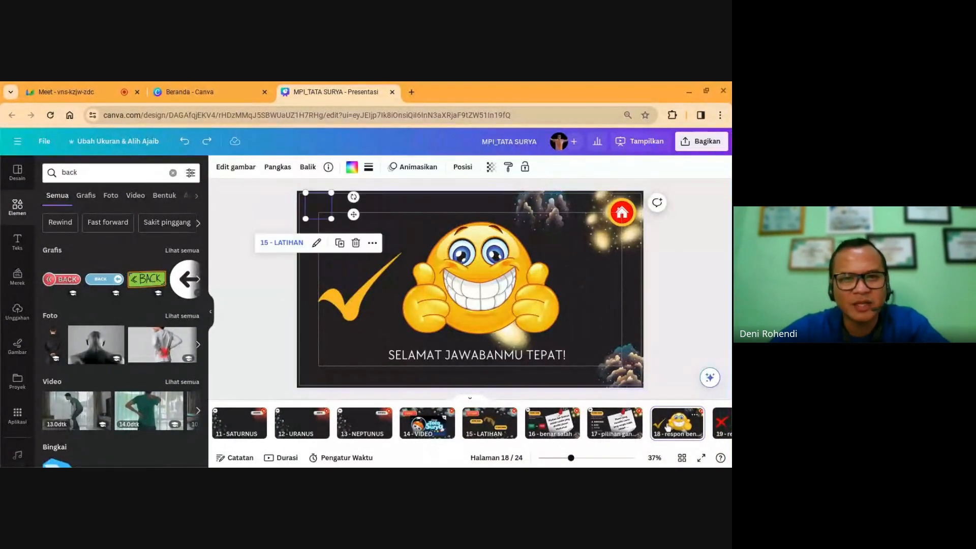
{"action": "left_click", "coordinate": [722, 429]}
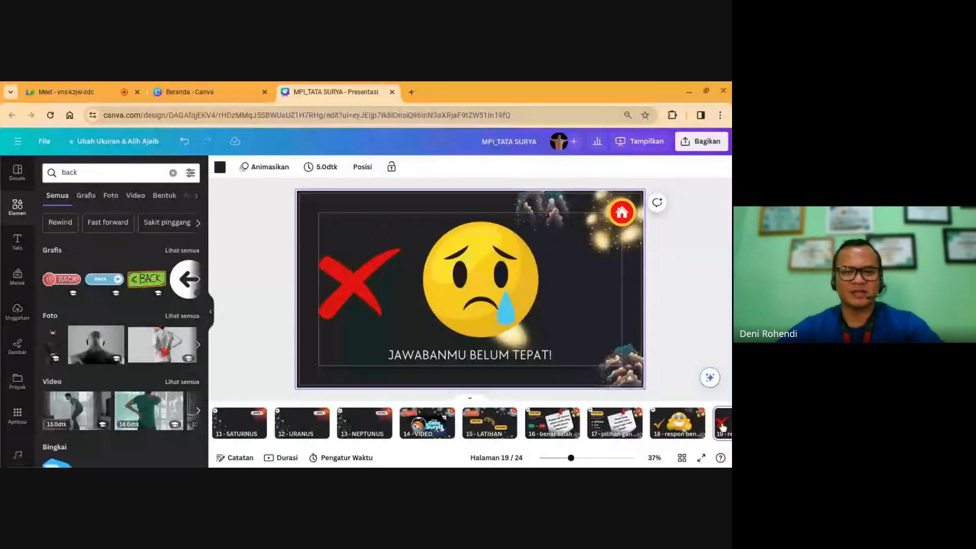
{"action": "key", "text": "ctrl+v"}
{"action": "left_click", "coordinate": [688, 296]}
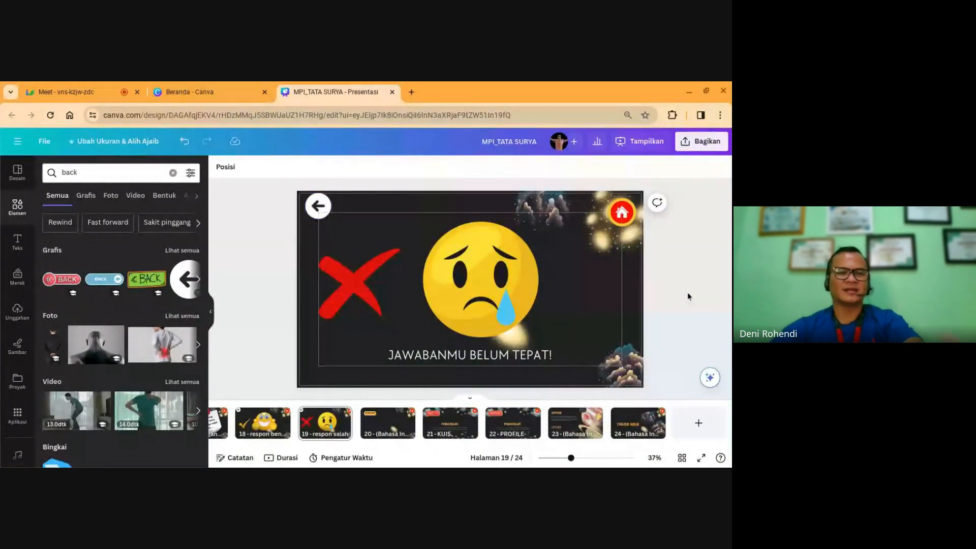
Step: Review pages 20–22, then delete the Jupiter and Saturn slide
{"action": "left_click", "coordinate": [388, 424]}
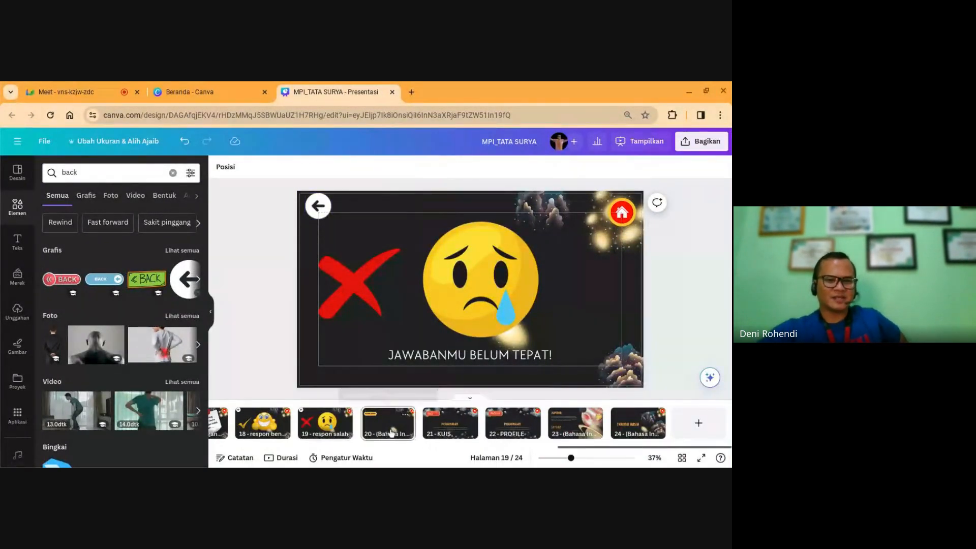
{"action": "left_click", "coordinate": [396, 298]}
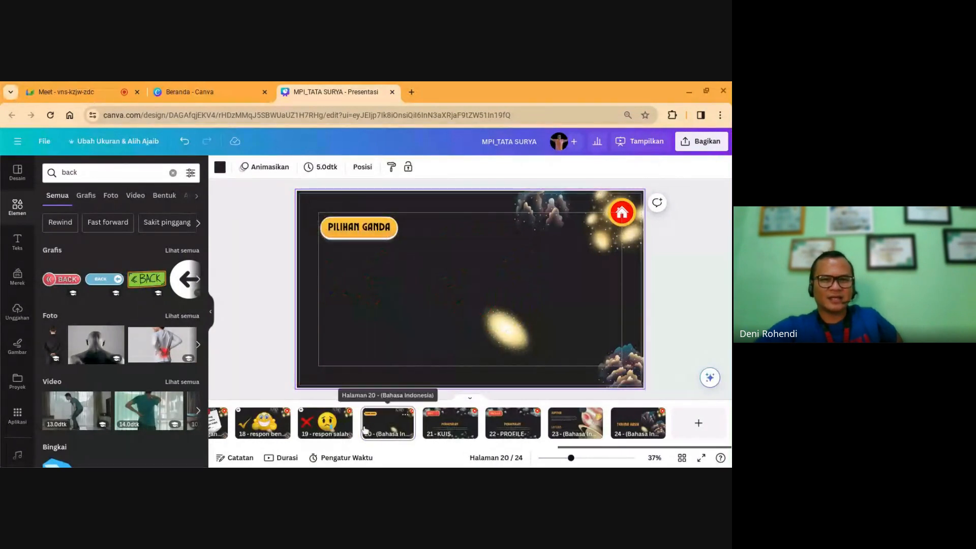
{"action": "left_click", "coordinate": [443, 431]}
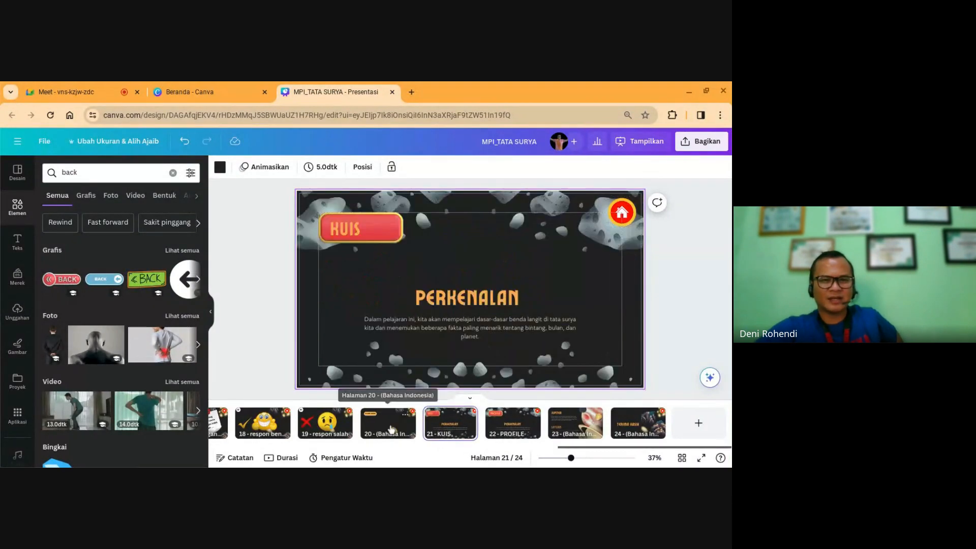
{"action": "left_click", "coordinate": [391, 428]}
{"action": "left_click", "coordinate": [449, 427]}
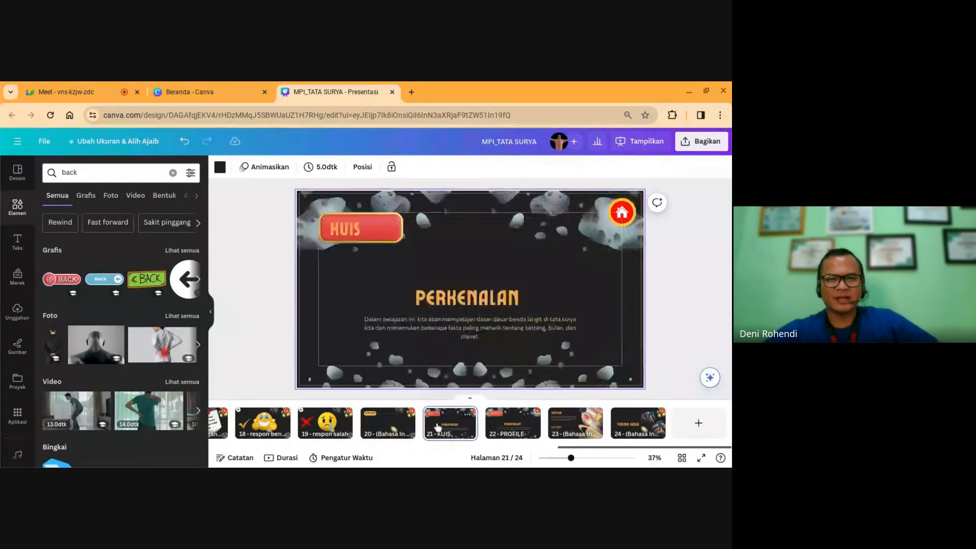
{"action": "left_click", "coordinate": [498, 425]}
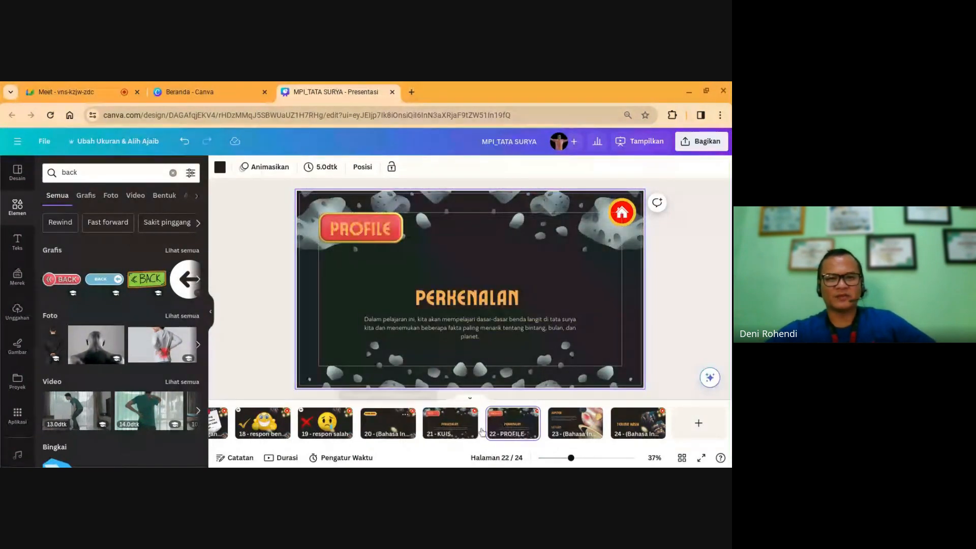
{"action": "left_click", "coordinate": [561, 425]}
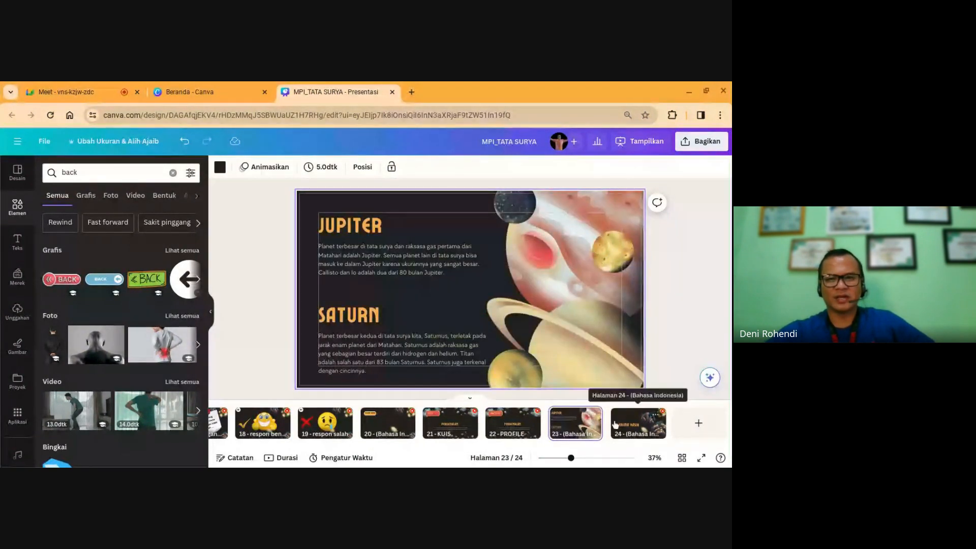
{"action": "key", "text": "Delete"}
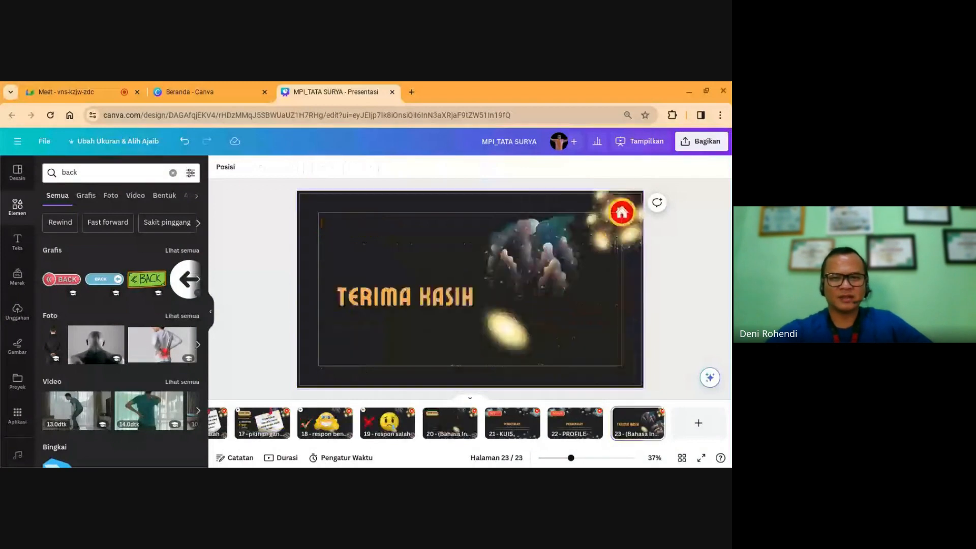
Step: Delete the empty multiple-choice slide and open the PROFILE slide
{"action": "left_click", "coordinate": [443, 429]}
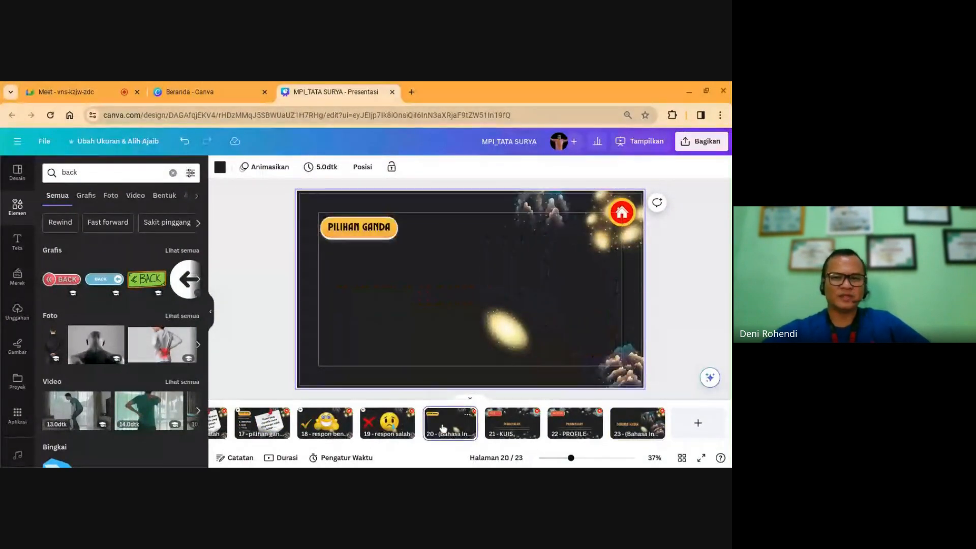
{"action": "key", "text": "Delete"}
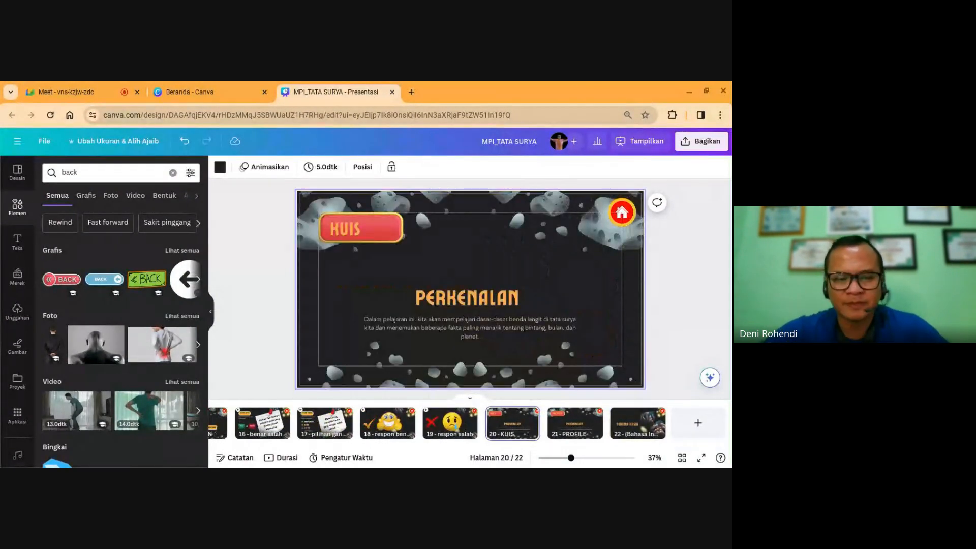
{"action": "left_click", "coordinate": [575, 423]}
{"action": "left_click", "coordinate": [512, 423]}
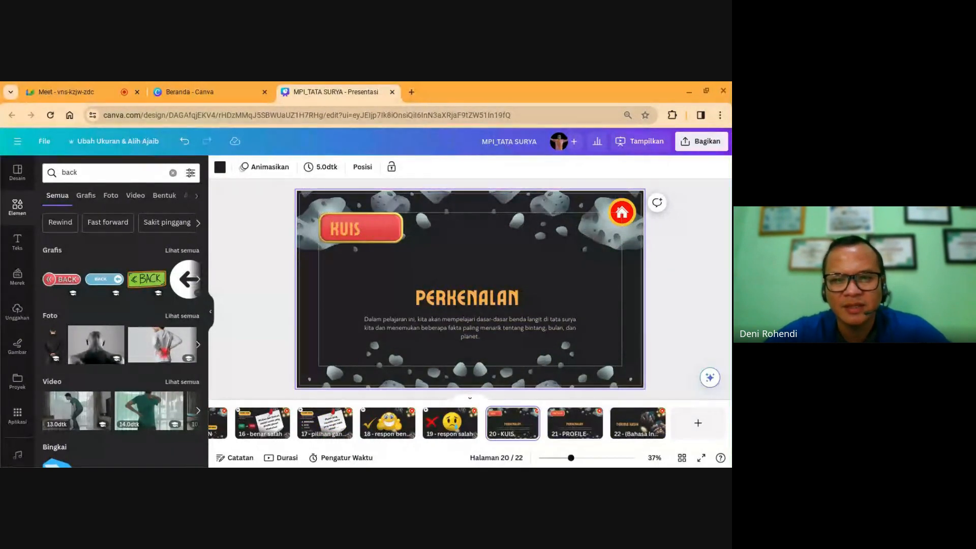
{"action": "left_click", "coordinate": [575, 423]}
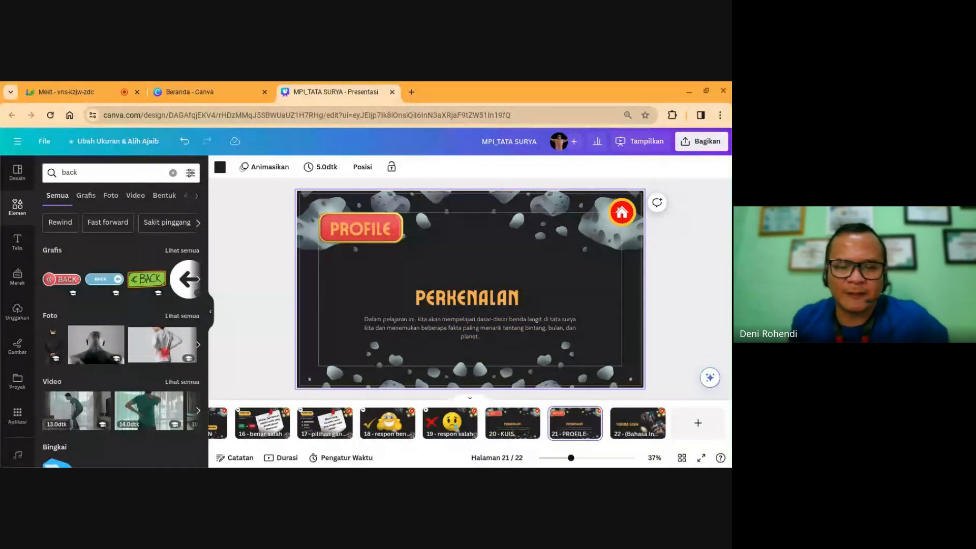
{"action": "left_click", "coordinate": [512, 423]}
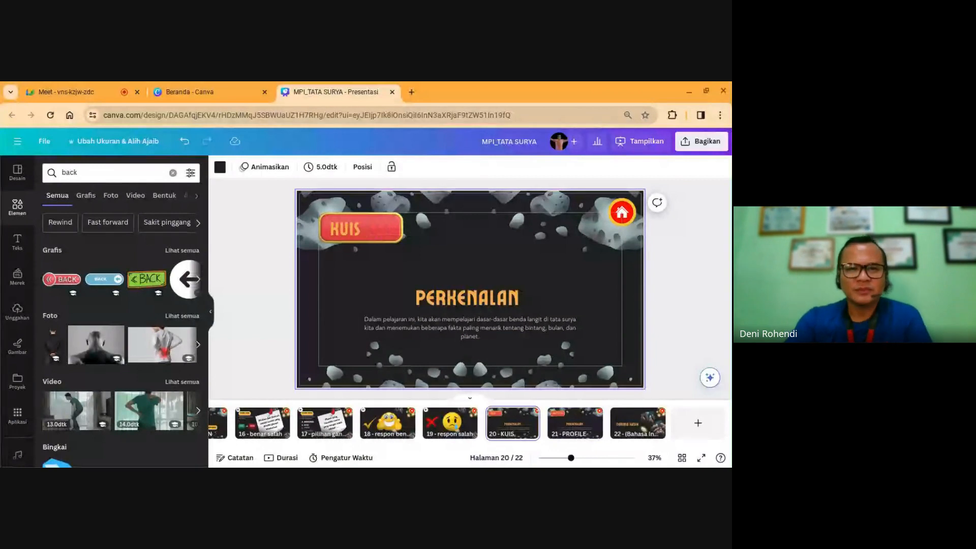
{"action": "left_click", "coordinate": [575, 423]}
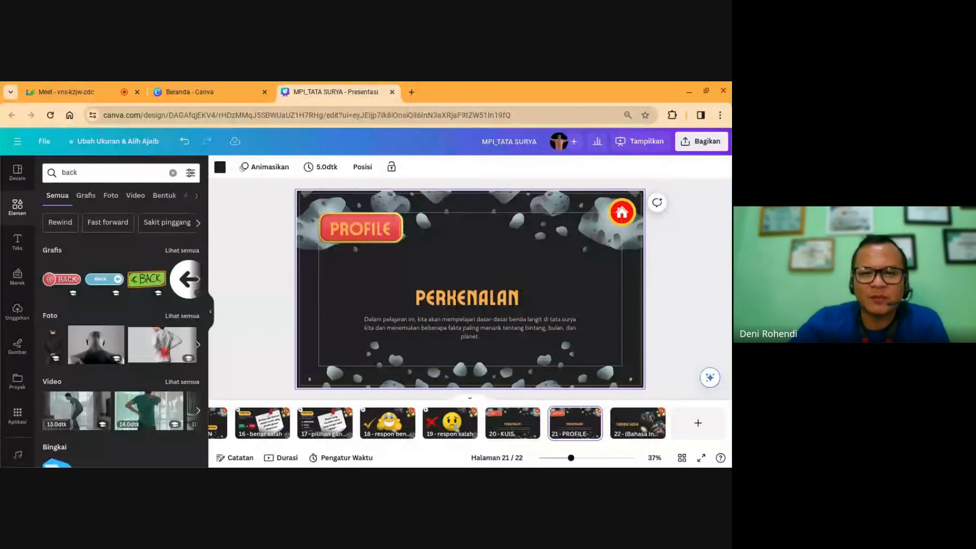
Step: Delete the PROFILE intro paragraph, replace the heading with the presenter's full name, and move it lower
{"action": "left_click", "coordinate": [459, 324]}
{"action": "key", "text": "Delete"}
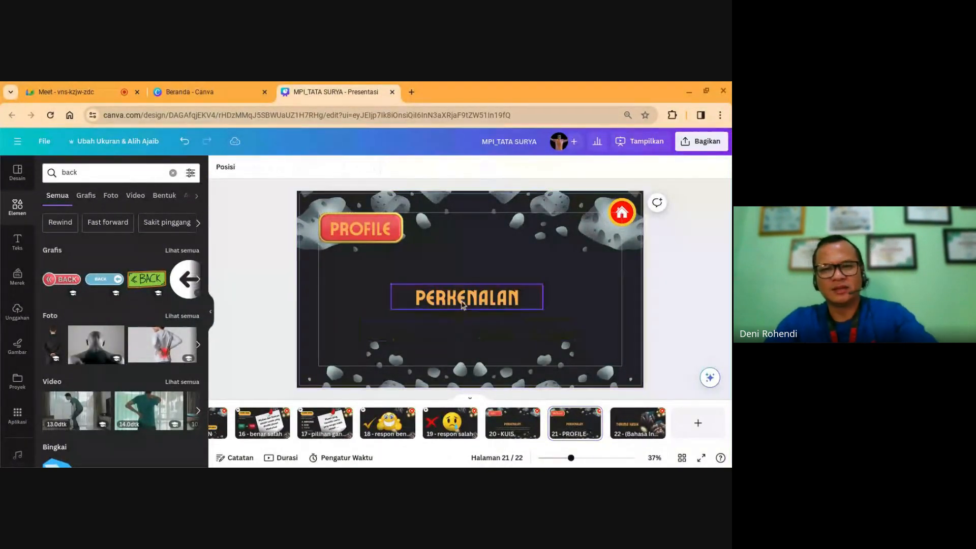
{"action": "double_click", "coordinate": [462, 304]}
{"action": "type", "text": "DEN"}
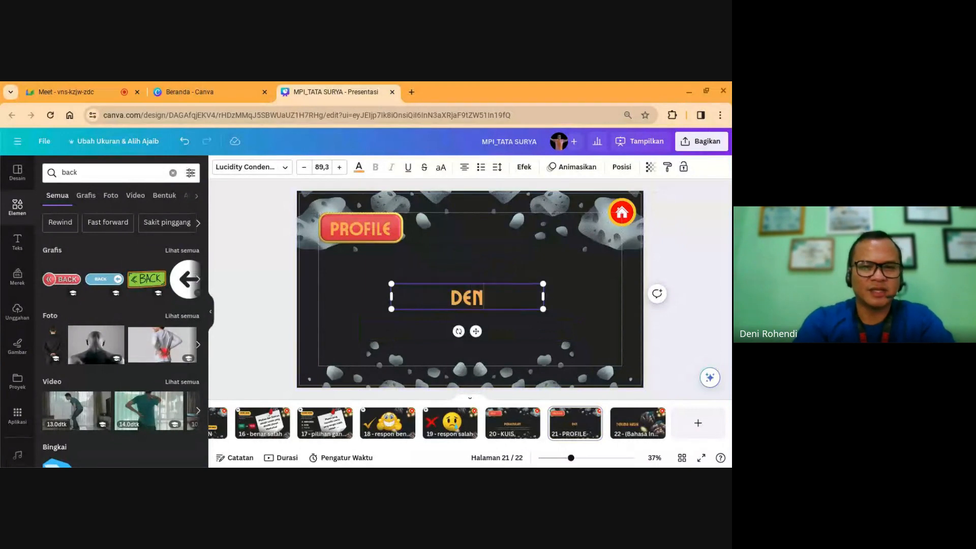
{"action": "type", "text": "I ROHENDI"}
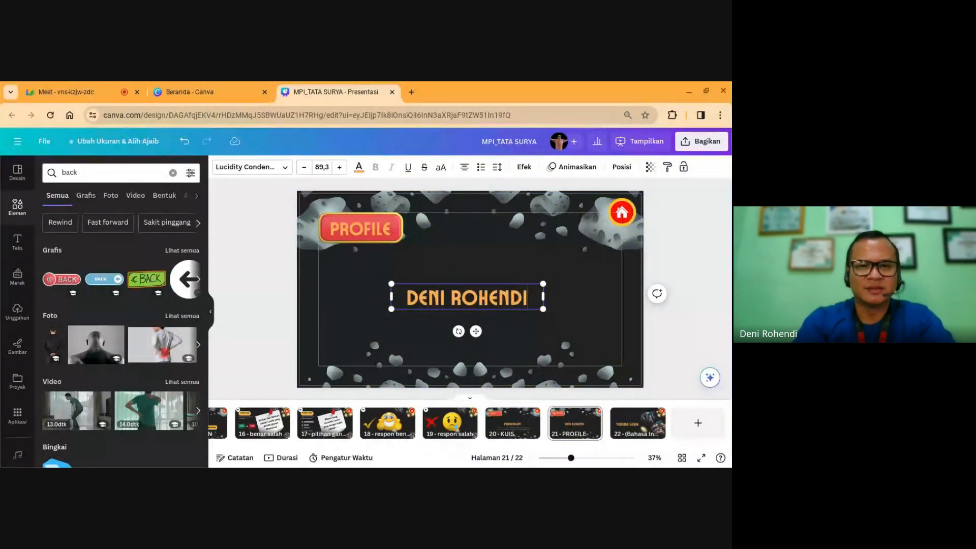
{"action": "left_click", "coordinate": [485, 320]}
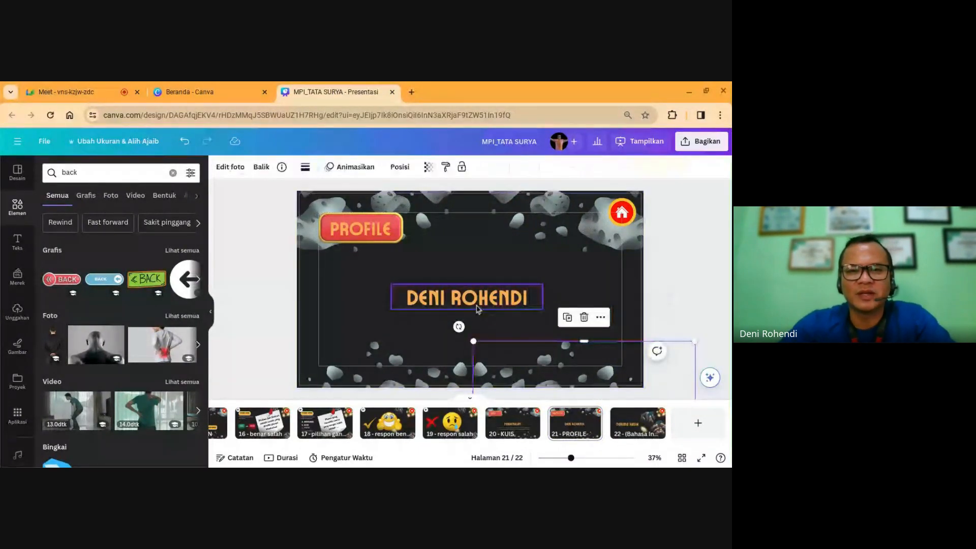
{"action": "left_click_drag", "start_coordinate": [482, 299], "coordinate": [483, 347]}
{"action": "left_click", "coordinate": [393, 295]}
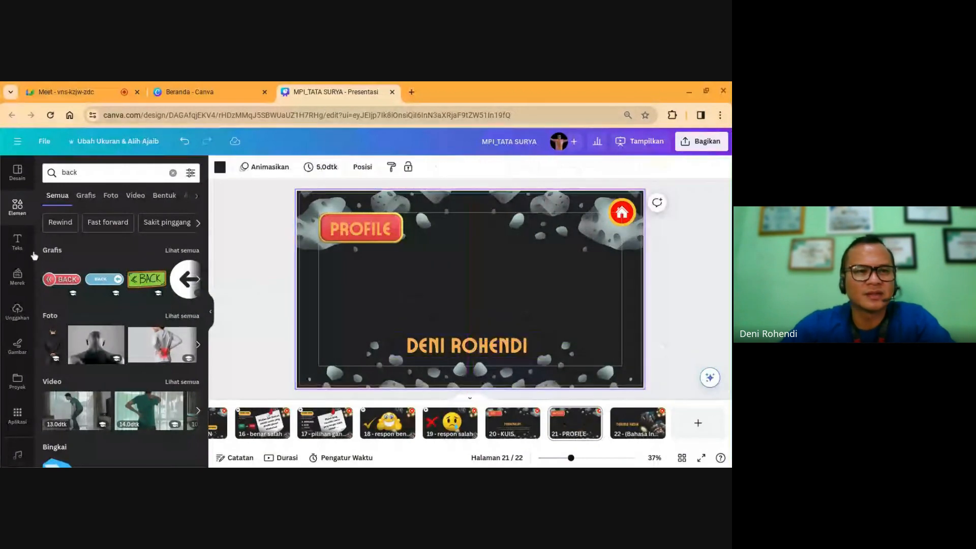
Step: Add the uploaded man-in-suit photo to the PROFILE slide and remove its background
{"action": "left_click", "coordinate": [18, 311]}
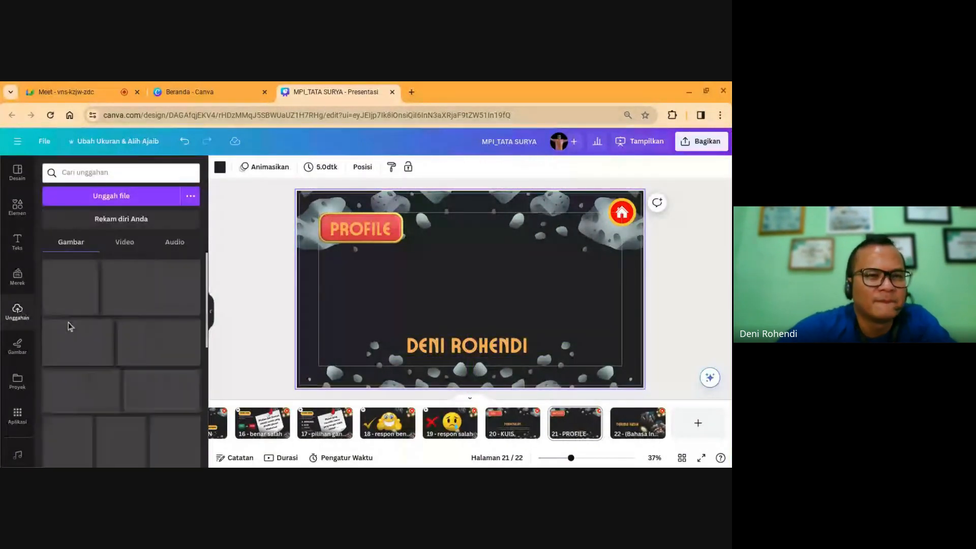
{"action": "scroll", "coordinate": [132, 348], "scroll_direction": "down", "scroll_amount": 2}
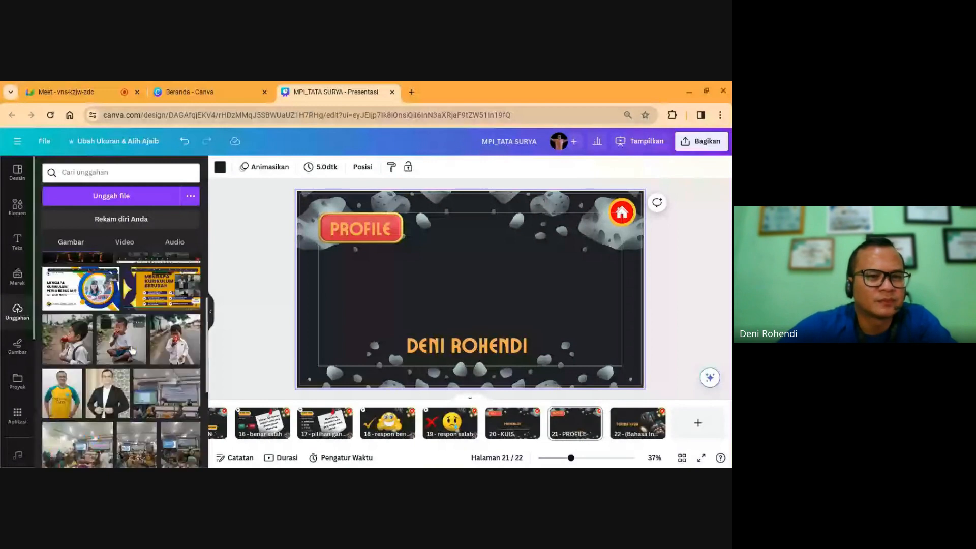
{"action": "left_click", "coordinate": [107, 392]}
{"action": "left_click_drag", "start_coordinate": [443, 310], "coordinate": [450, 295]}
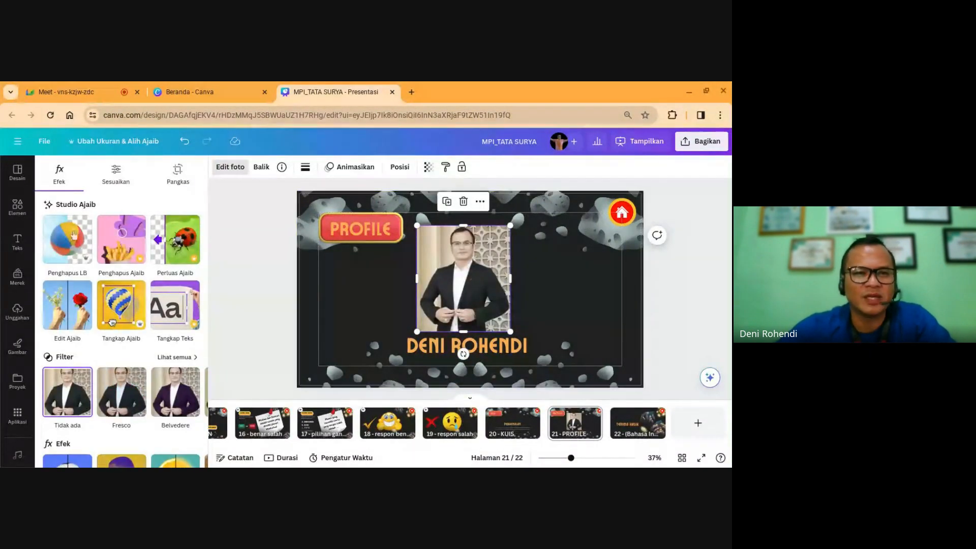
{"action": "left_click", "coordinate": [68, 245]}
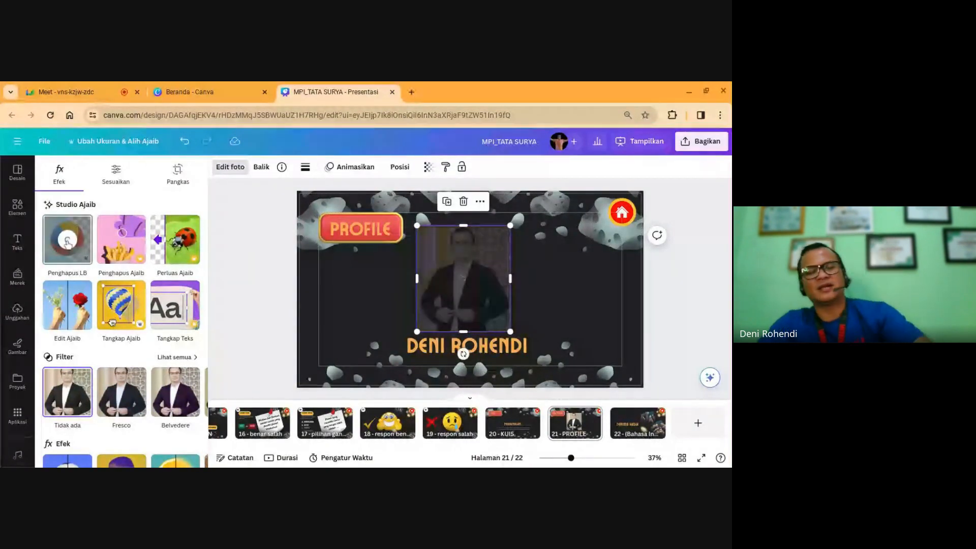
{"action": "left_click", "coordinate": [534, 298]}
{"action": "left_click", "coordinate": [472, 299]}
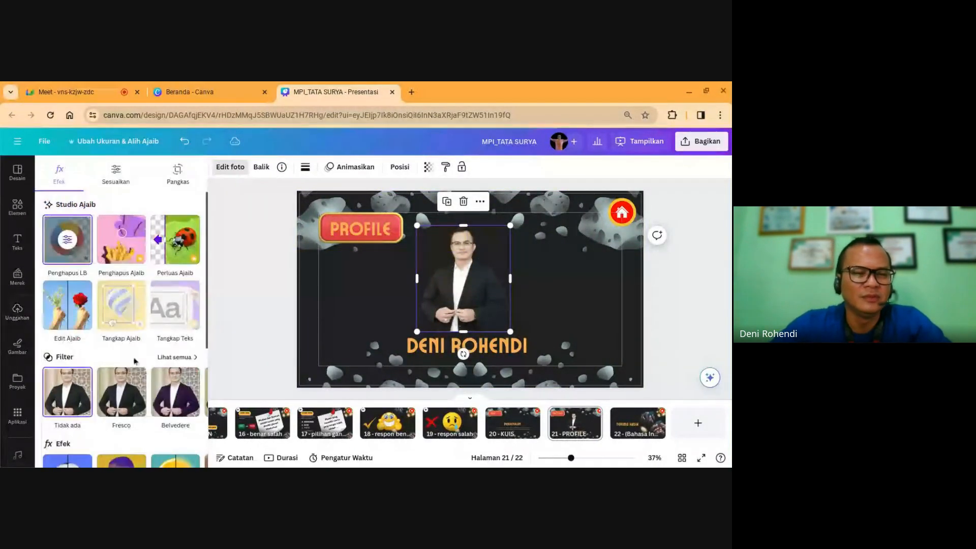
Step: Give the cut-out portrait a white Outline shadow and nudge it slightly down
{"action": "scroll", "coordinate": [147, 381], "scroll_direction": "down", "scroll_amount": 5}
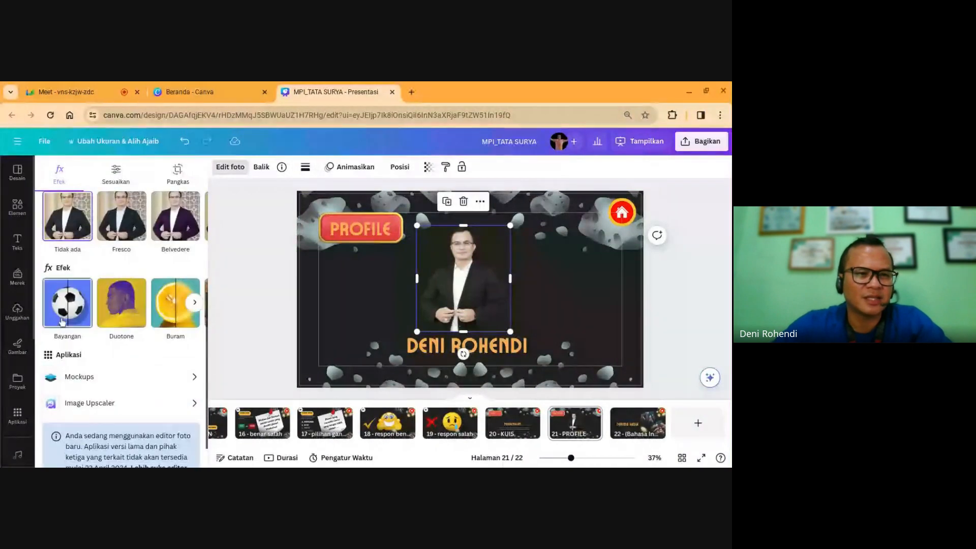
{"action": "left_click", "coordinate": [67, 308]}
{"action": "left_click", "coordinate": [174, 284]}
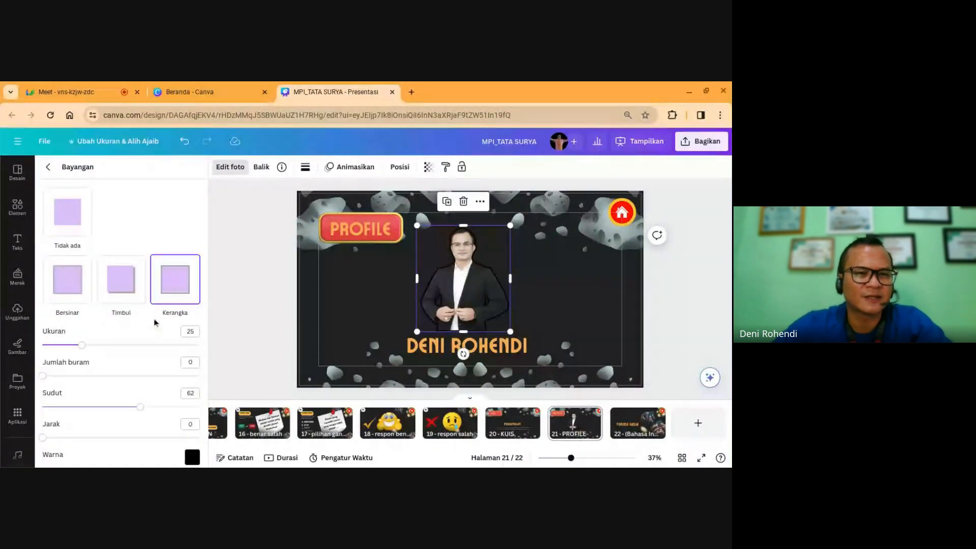
{"action": "scroll", "coordinate": [158, 356], "scroll_direction": "down", "scroll_amount": 1}
{"action": "left_click", "coordinate": [191, 423]}
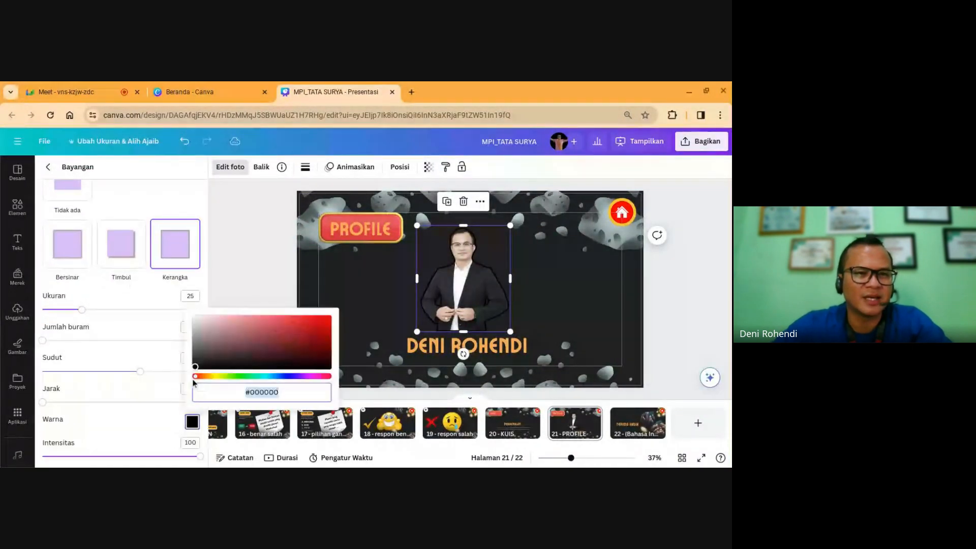
{"action": "left_click", "coordinate": [195, 319]}
{"action": "left_click", "coordinate": [578, 298]}
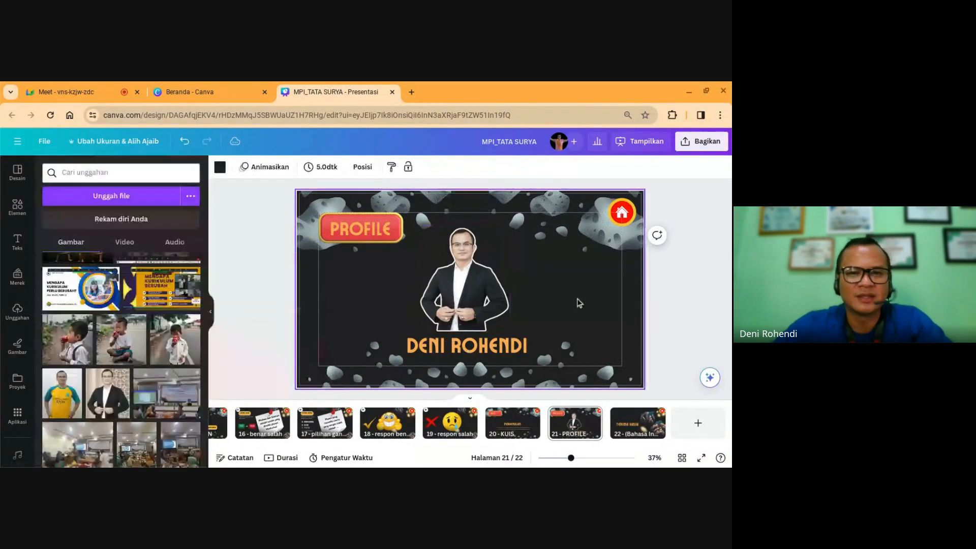
{"action": "left_click", "coordinate": [448, 303]}
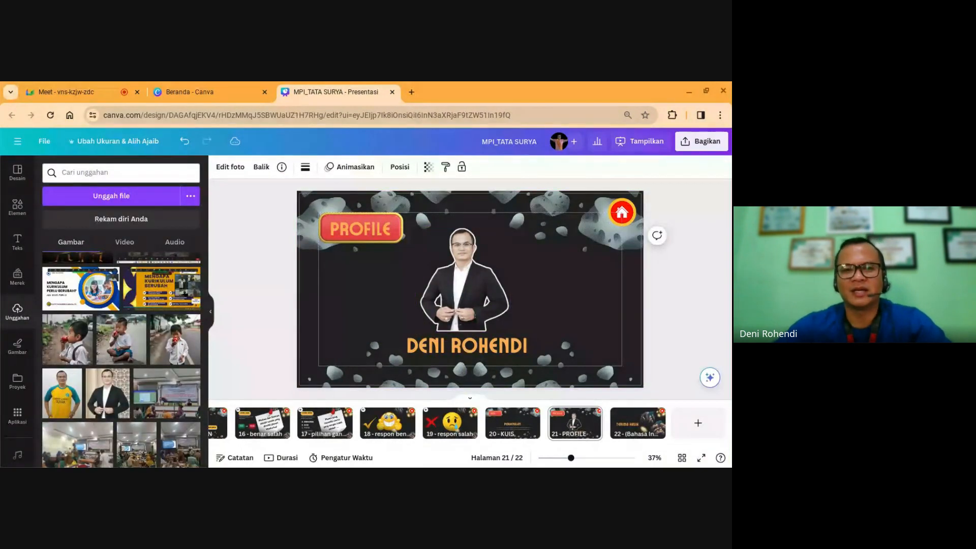
{"action": "key", "text": "Down"}
{"action": "key", "text": "Down"}
{"action": "key", "text": "Down"}
{"action": "key", "text": "Down"}
{"action": "key", "text": "Down"}
{"action": "key", "text": "Down"}
{"action": "key", "text": "Down"}
{"action": "key", "text": "Down"}
{"action": "key", "text": "Down"}
{"action": "key", "text": "Down"}
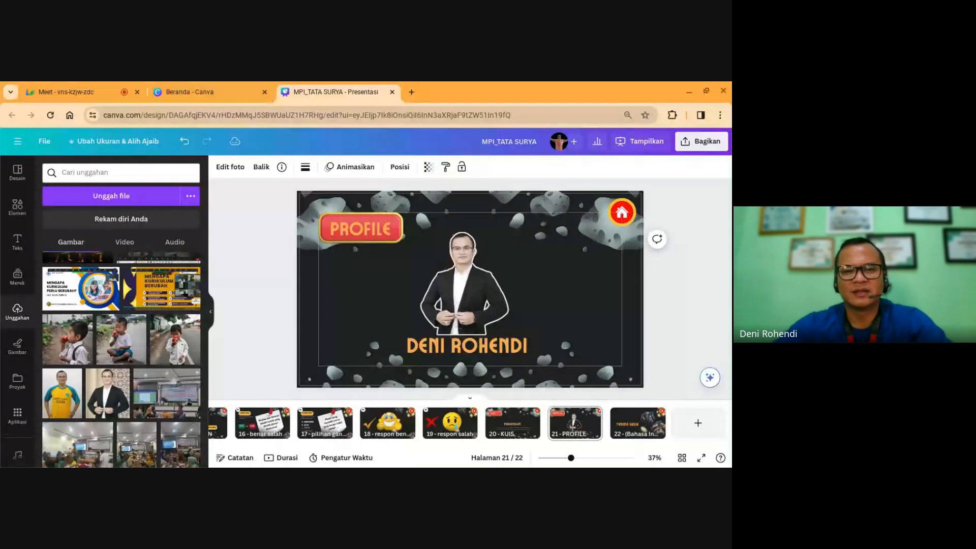
{"action": "left_click", "coordinate": [686, 322]}
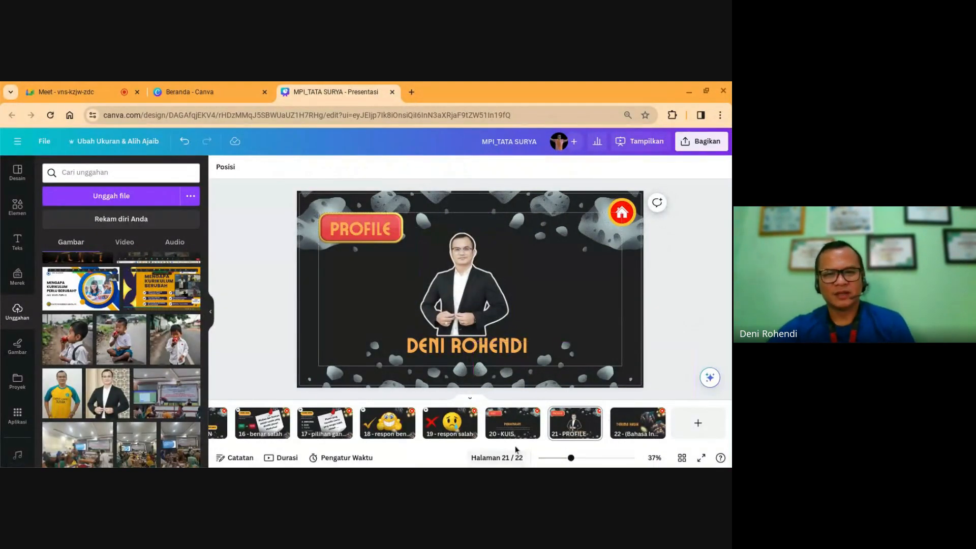
Step: On page 20, retitle the slide QUIZIZZ and move the title up
{"action": "left_click", "coordinate": [512, 430]}
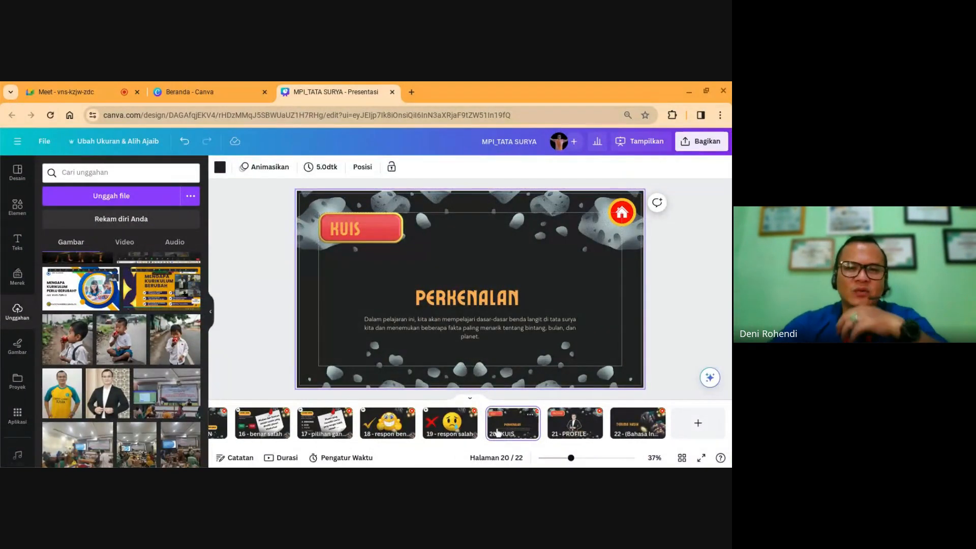
{"action": "double_click", "coordinate": [484, 305]}
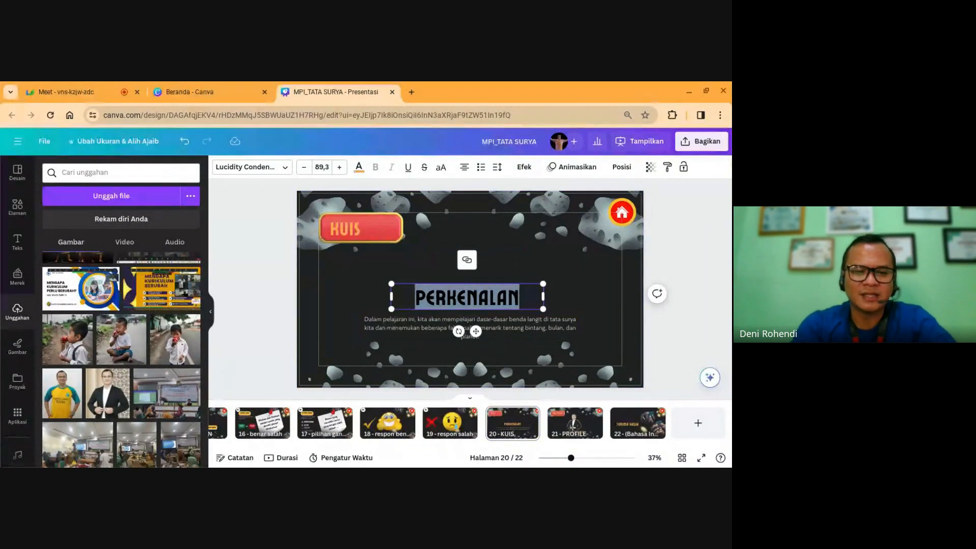
{"action": "type", "text": "QUIZIZ"}
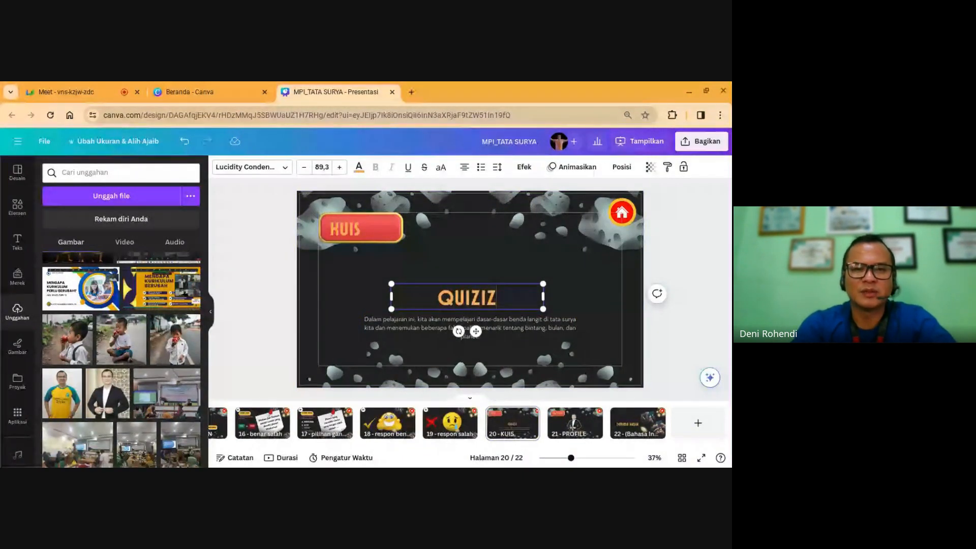
{"action": "type", "text": "Z"}
{"action": "left_click", "coordinate": [509, 267]}
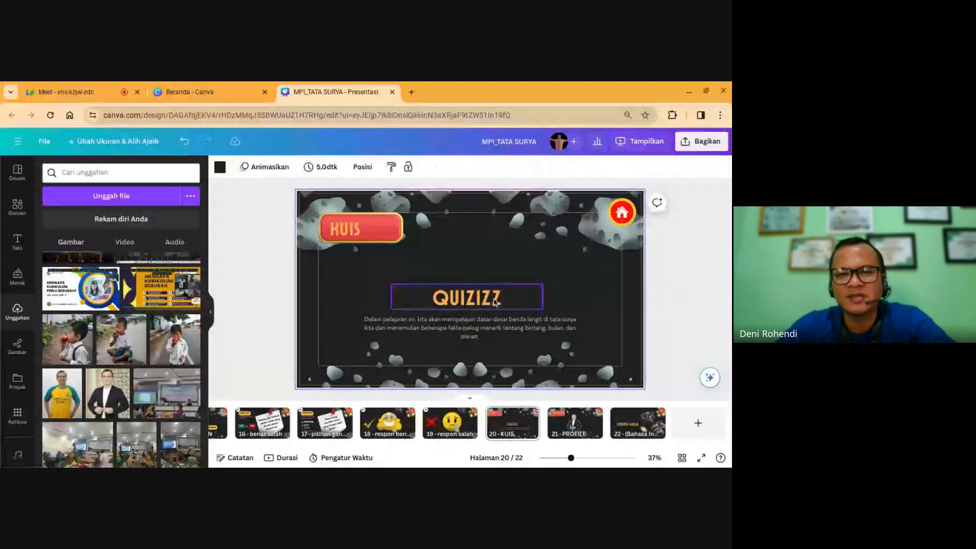
{"action": "left_click_drag", "start_coordinate": [496, 302], "coordinate": [484, 267]}
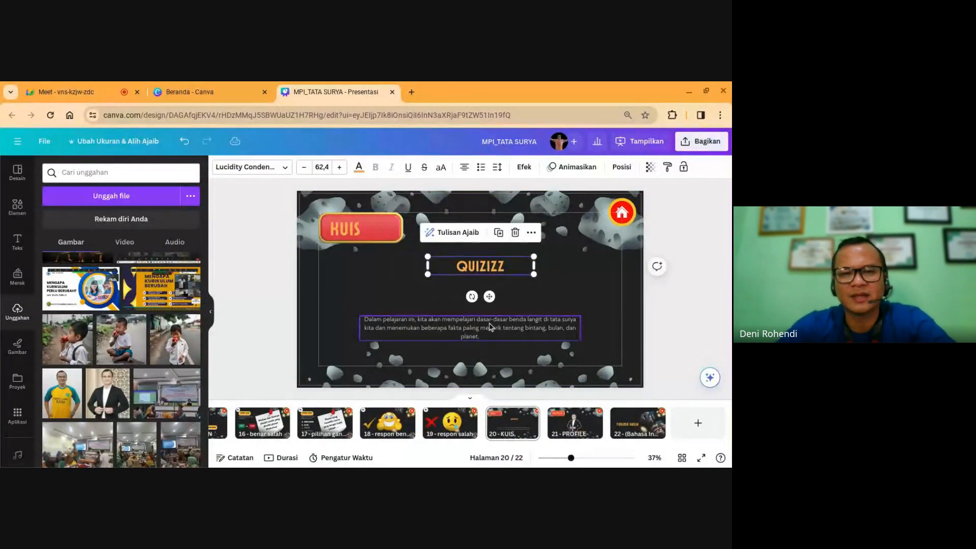
Step: Replace the paragraph with 'Silakan mengerjakan di quizizz' and place it just under the title
{"action": "double_click", "coordinate": [489, 326]}
{"action": "type", "text": "Si"}
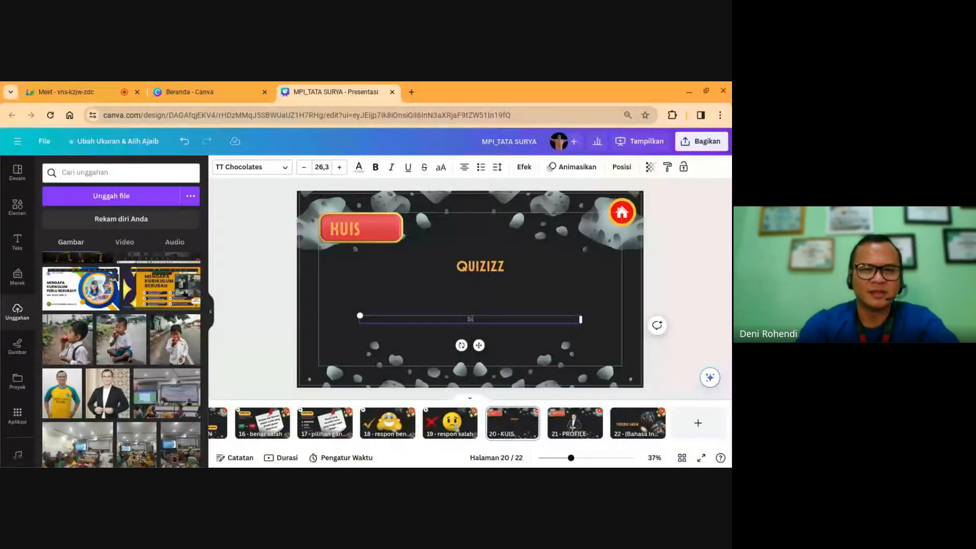
{"action": "type", "text": "lakan menger"}
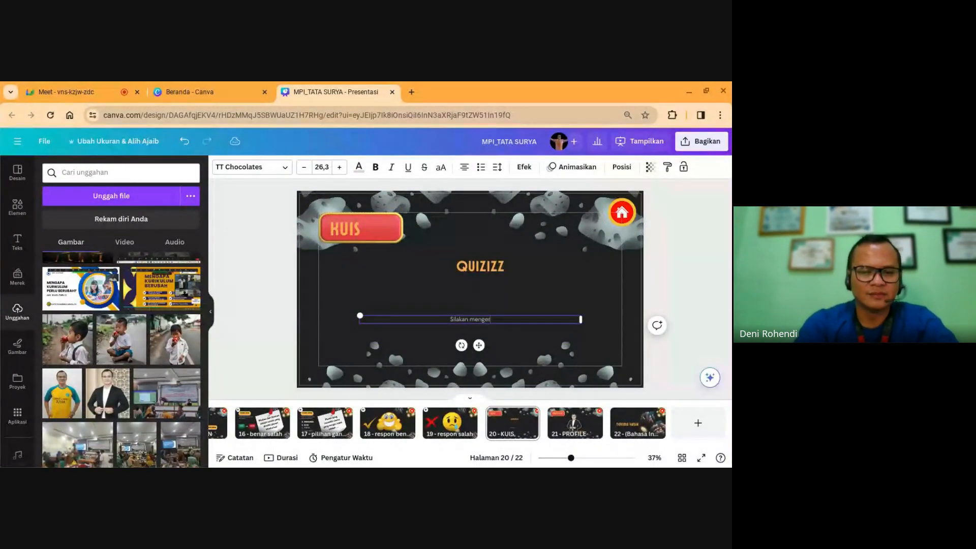
{"action": "type", "text": "jakan di q"}
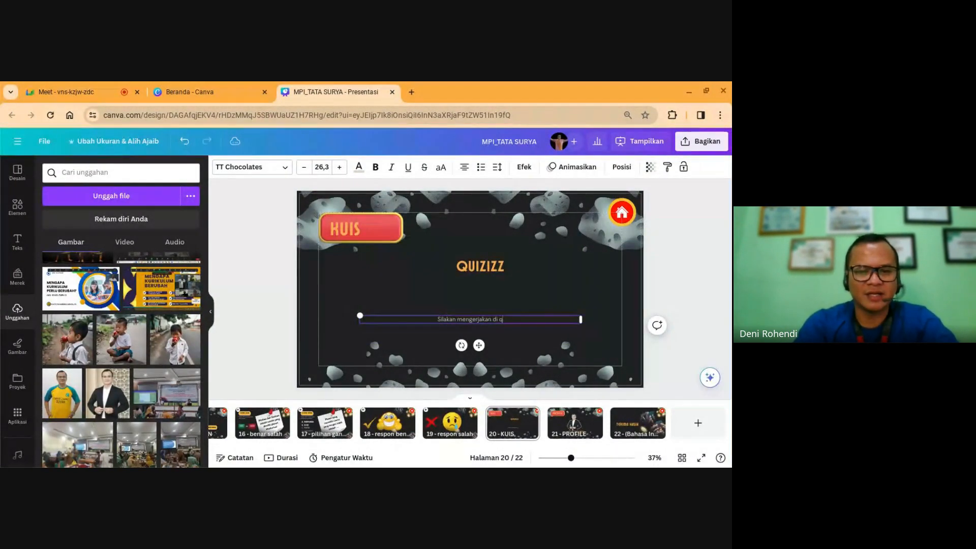
{"action": "type", "text": "uizizz"}
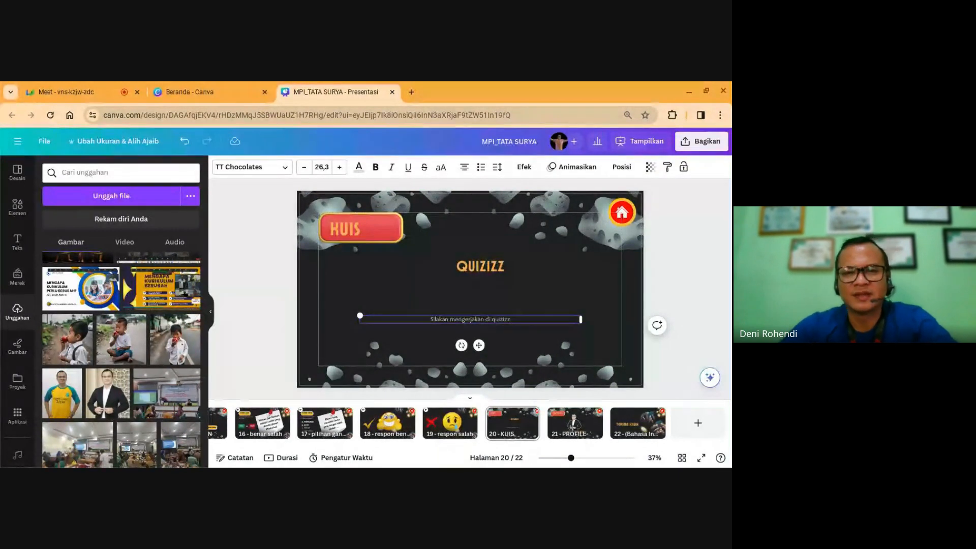
{"action": "left_click", "coordinate": [481, 254]}
{"action": "left_click_drag", "start_coordinate": [481, 254], "coordinate": [481, 244]}
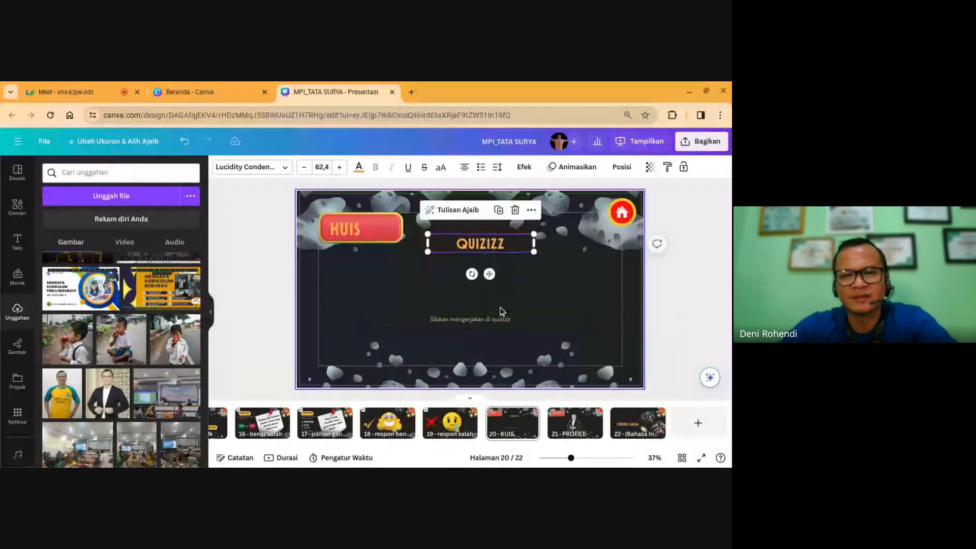
{"action": "left_click_drag", "start_coordinate": [500, 319], "coordinate": [483, 239]}
{"action": "left_click", "coordinate": [535, 303]}
{"action": "left_click", "coordinate": [530, 302]}
{"action": "left_click", "coordinate": [516, 255]}
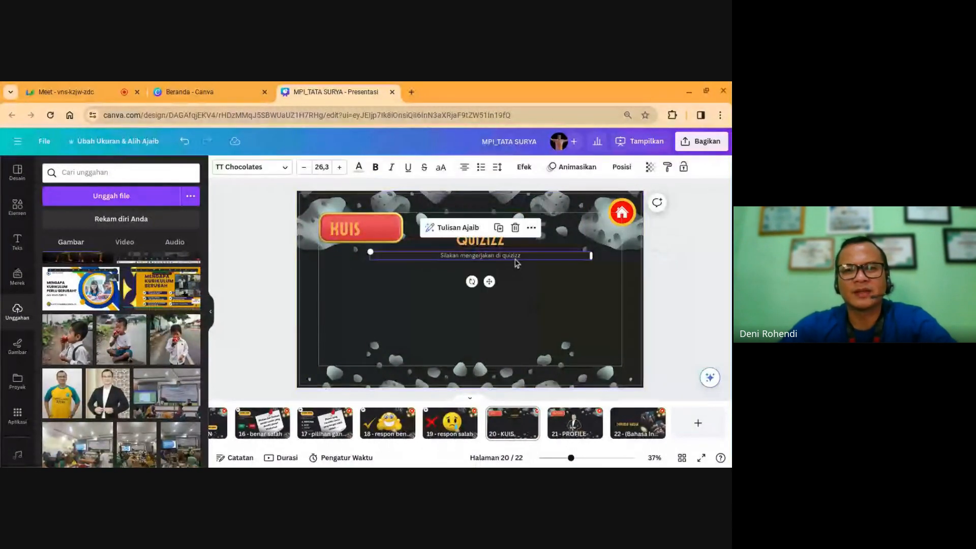
{"action": "key", "text": "Up"}
{"action": "key", "text": "Up"}
{"action": "key", "text": "Up"}
{"action": "key", "text": "Up"}
{"action": "key", "text": "Up"}
{"action": "key", "text": "Up"}
{"action": "key", "text": "Up"}
{"action": "key", "text": "Up"}
{"action": "key", "text": "Up"}
{"action": "key", "text": "Up"}
{"action": "key", "text": "Up"}
{"action": "key", "text": "Up"}
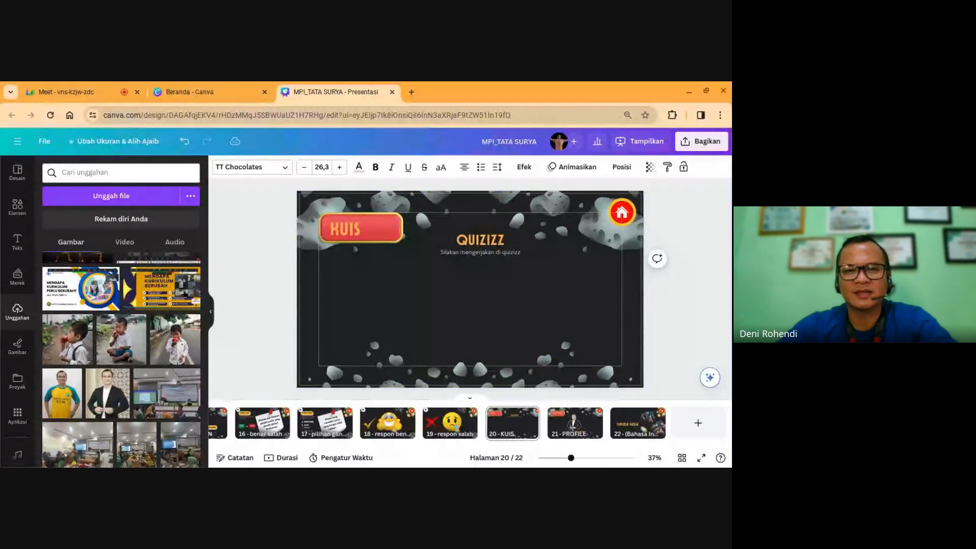
{"action": "left_click", "coordinate": [473, 280]}
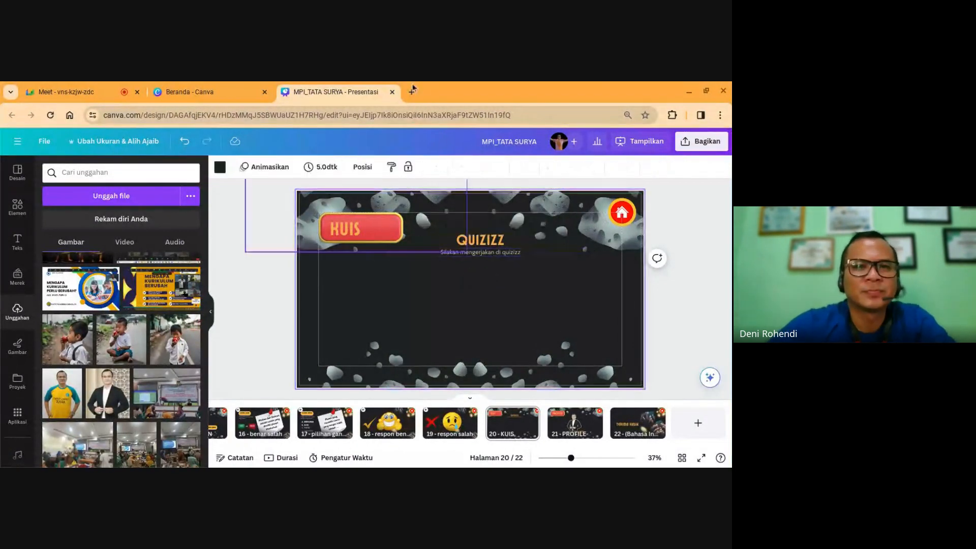
Step: Open Quizizz in a new tab and search the library for 'soal tata s'
{"action": "left_click", "coordinate": [412, 93]}
{"action": "type", "text": "quizizz.com/admin"}
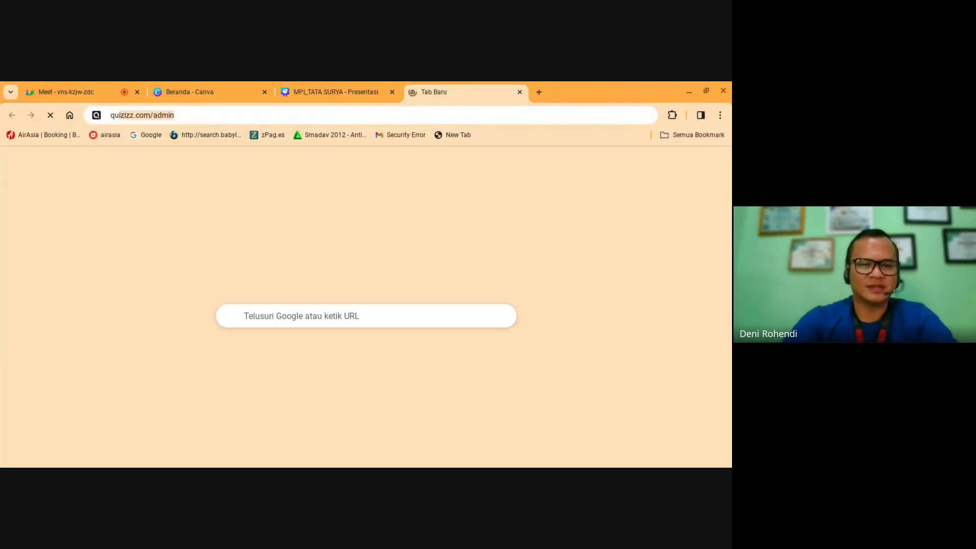
{"action": "key", "text": "Return"}
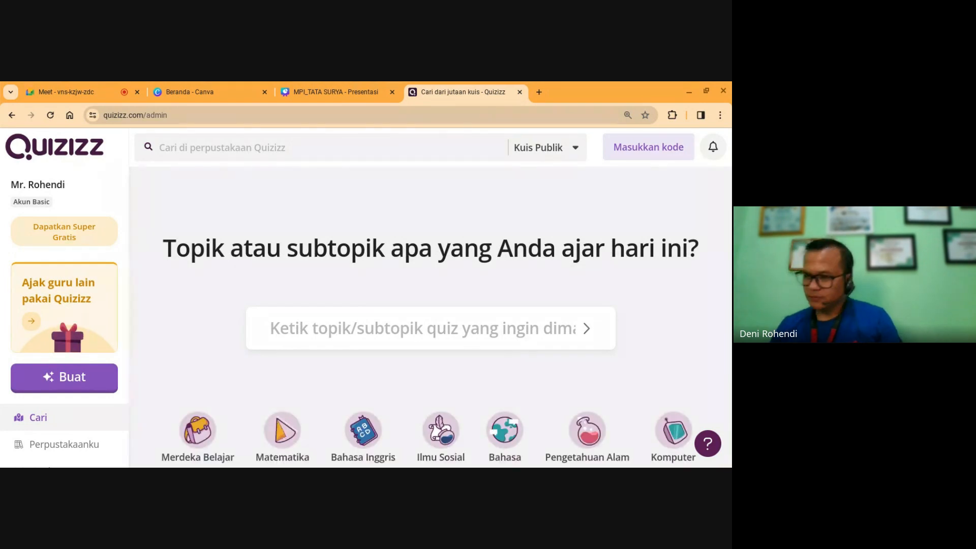
{"action": "left_click", "coordinate": [225, 154]}
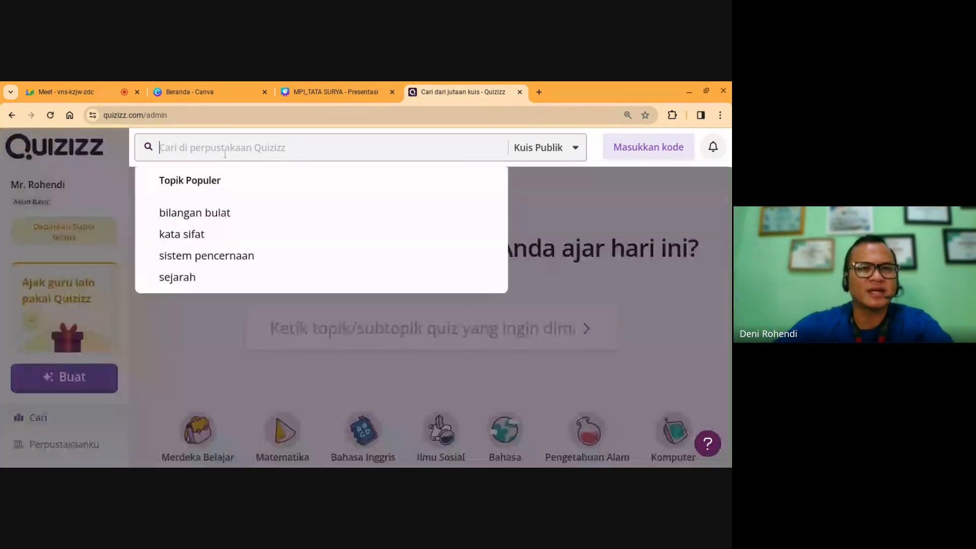
{"action": "type", "text": "soal"}
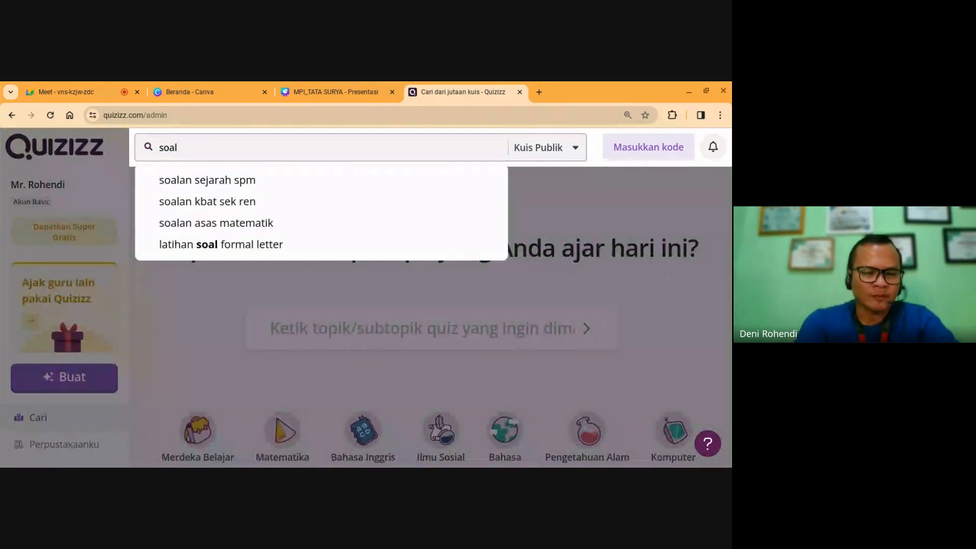
{"action": "type", "text": " tata surya"}
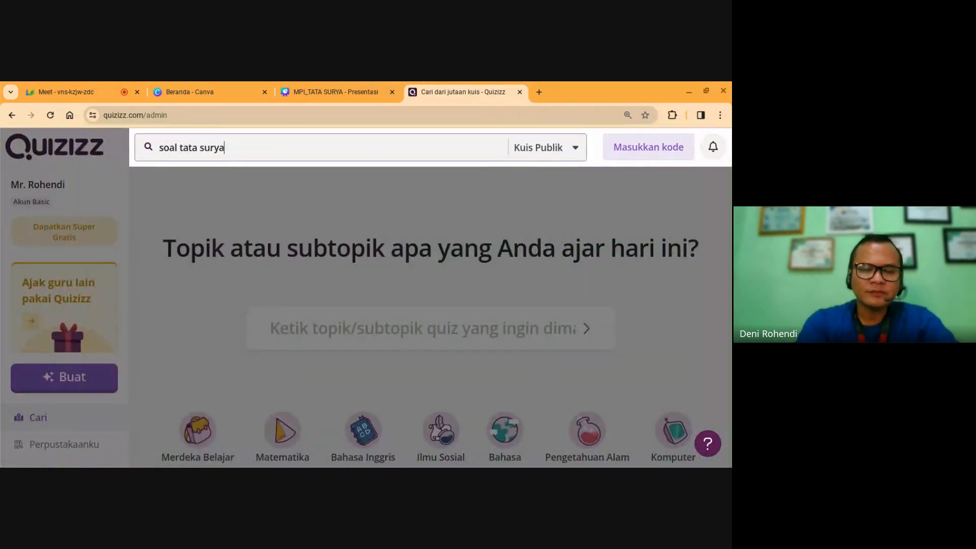
{"action": "key", "text": "Return"}
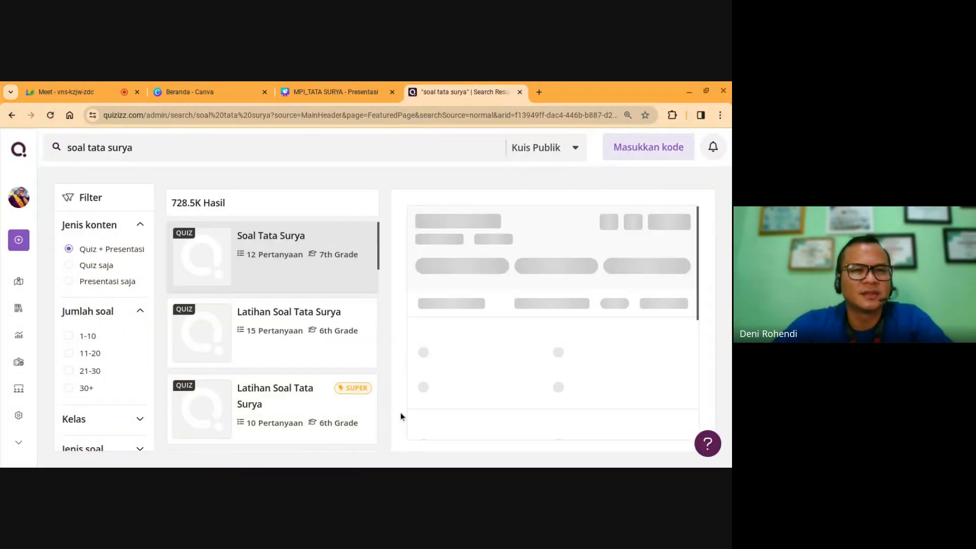
Step: Compare the 15- and 10-question quizzes, then choose Soal Tata Surya as homework
{"action": "left_click", "coordinate": [287, 362]}
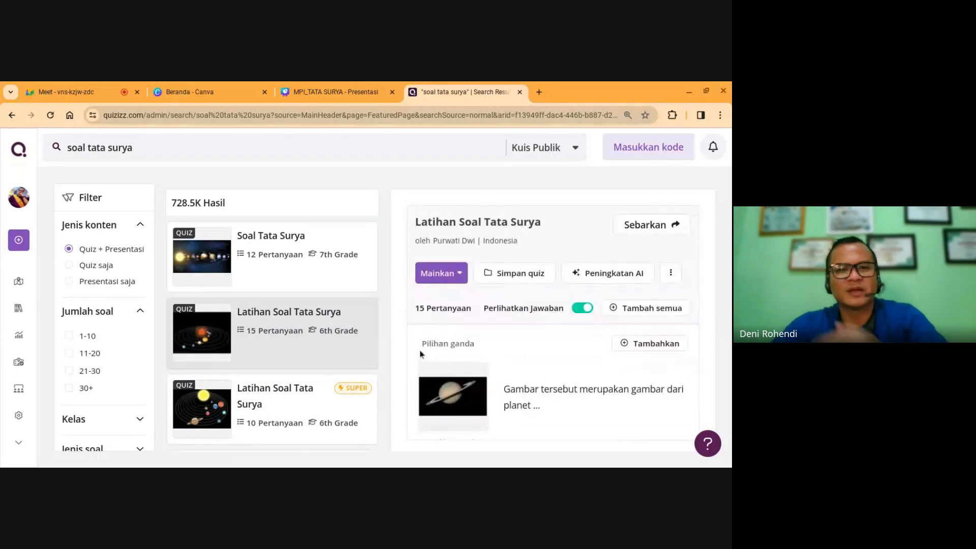
{"action": "left_click", "coordinate": [325, 382]}
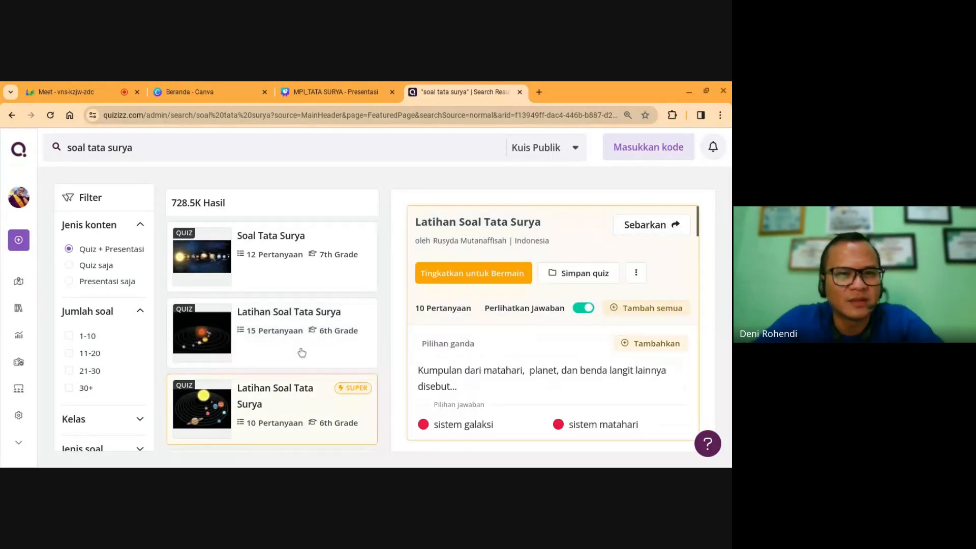
{"action": "left_click", "coordinate": [258, 266]}
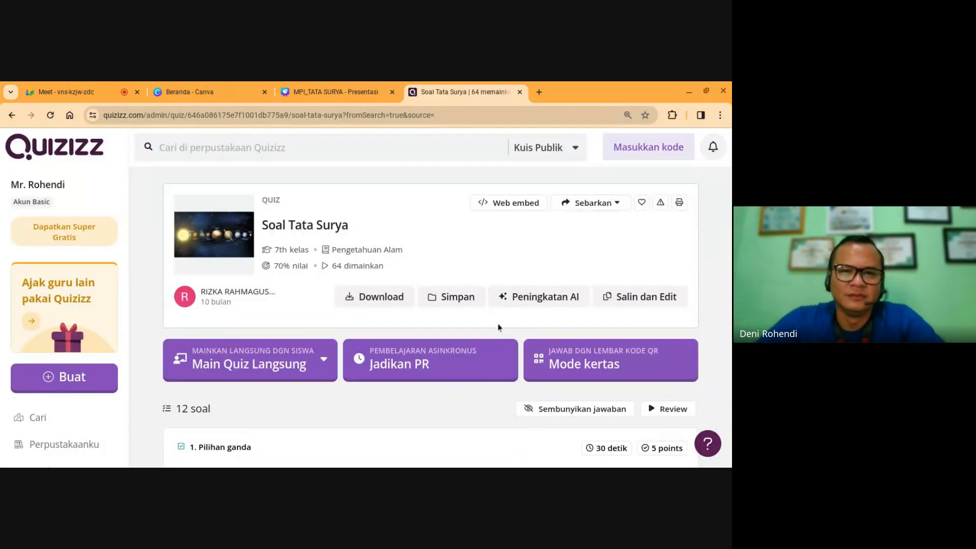
{"action": "left_click", "coordinate": [420, 371]}
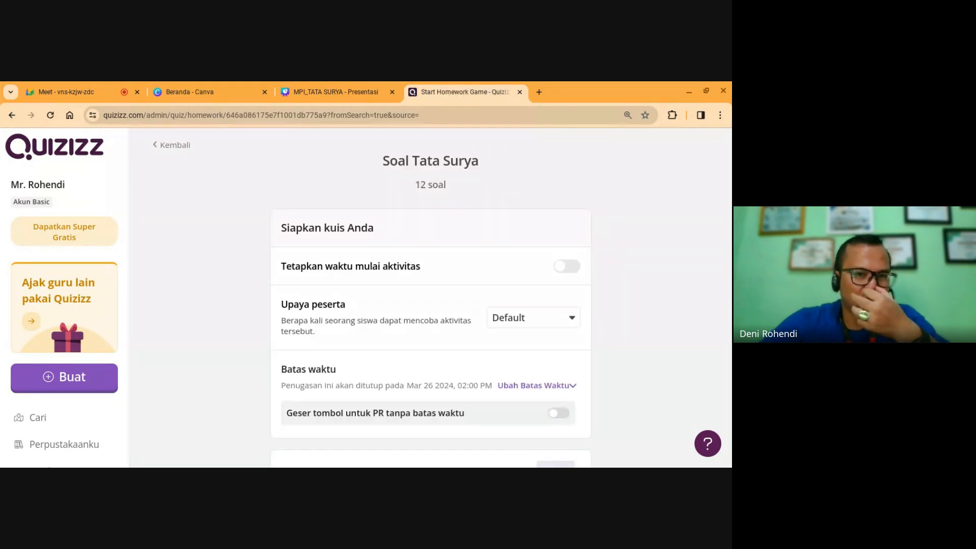
Step: Set the Soal Tata Surya homework deadline to Saturday, April 6, 2024 at 02:00 PM
{"action": "scroll", "coordinate": [430, 358], "scroll_direction": "down", "scroll_amount": 3}
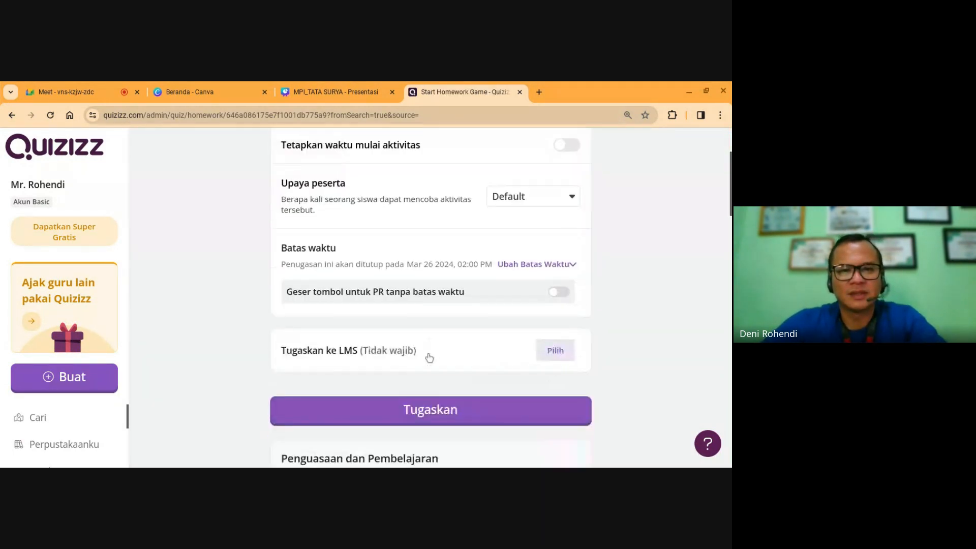
{"action": "scroll", "coordinate": [444, 312], "scroll_direction": "up", "scroll_amount": 1}
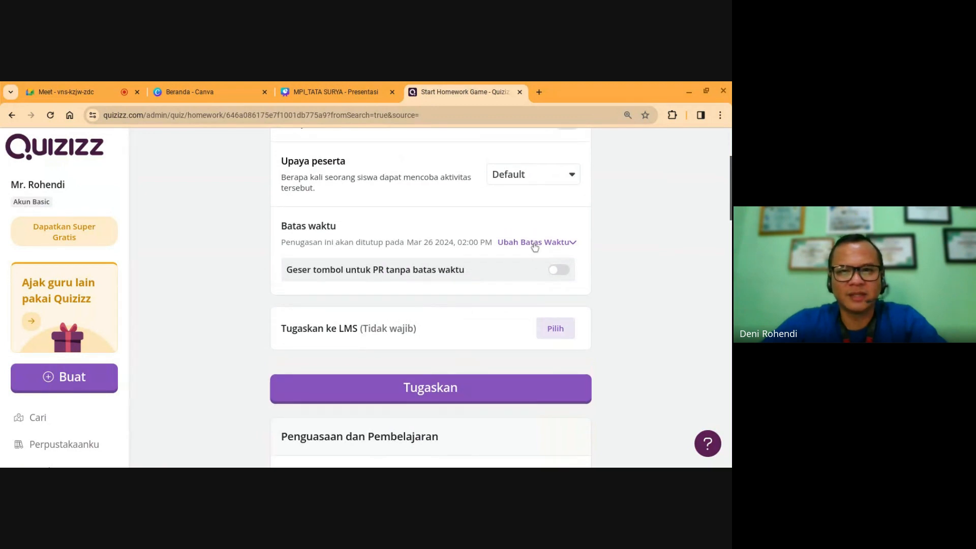
{"action": "left_click", "coordinate": [534, 244]}
{"action": "left_click", "coordinate": [364, 278]}
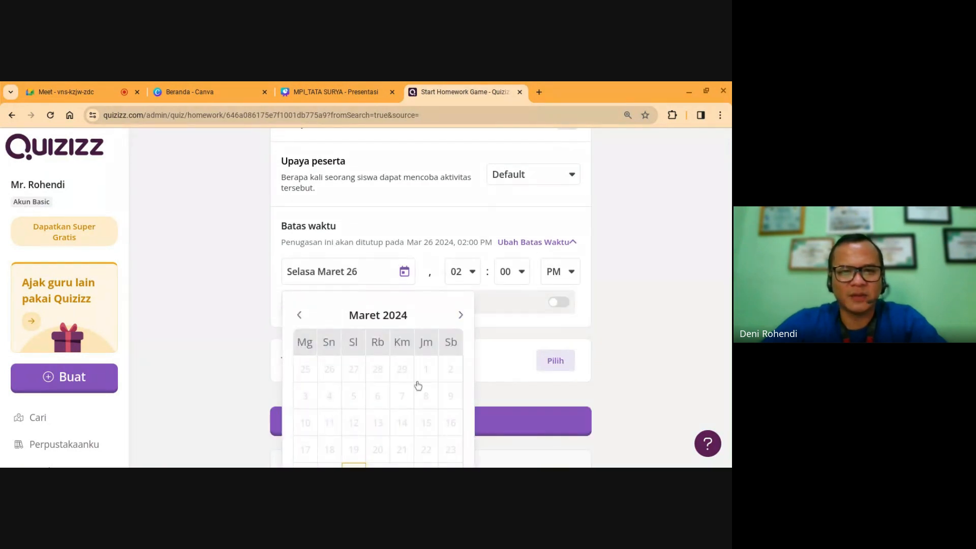
{"action": "scroll", "coordinate": [423, 402], "scroll_direction": "up", "scroll_amount": 2}
{"action": "scroll", "coordinate": [423, 403], "scroll_direction": "down", "scroll_amount": 1}
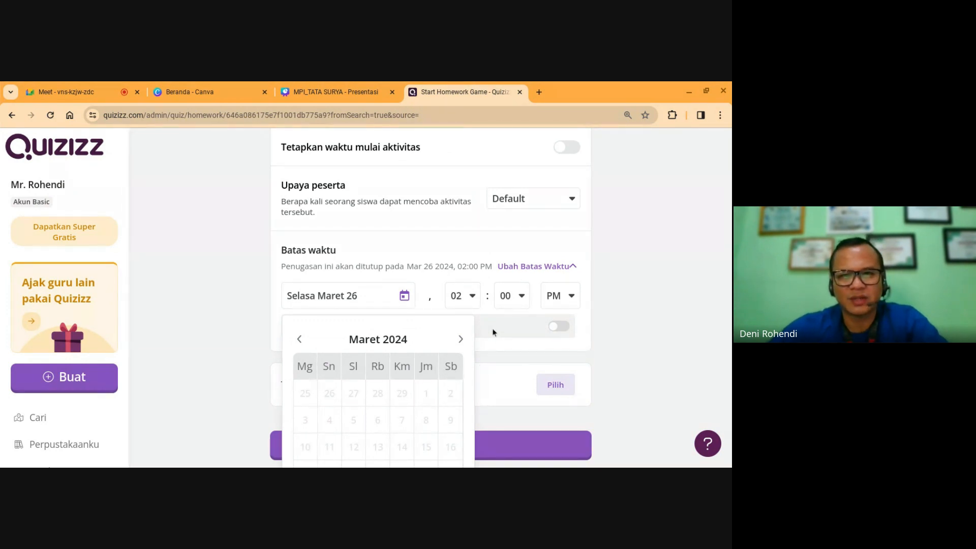
{"action": "scroll", "coordinate": [356, 366], "scroll_direction": "up", "scroll_amount": 1}
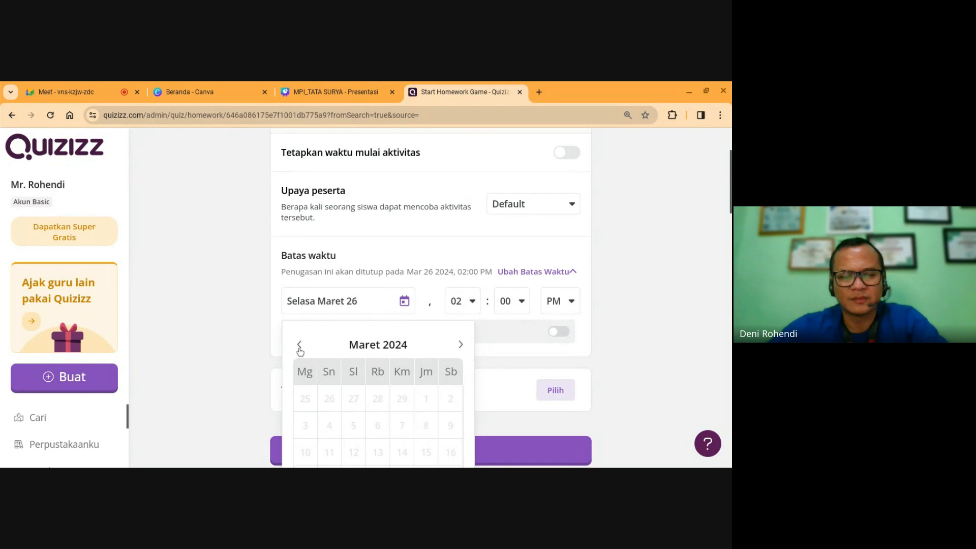
{"action": "left_click", "coordinate": [299, 344]}
{"action": "left_click", "coordinate": [460, 345]}
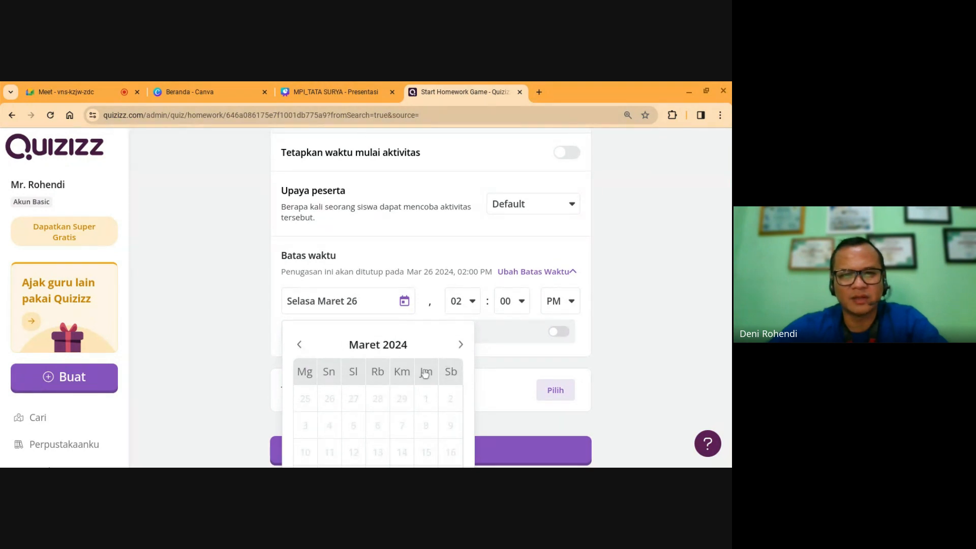
{"action": "left_click", "coordinate": [404, 305]}
{"action": "left_click", "coordinate": [404, 305]}
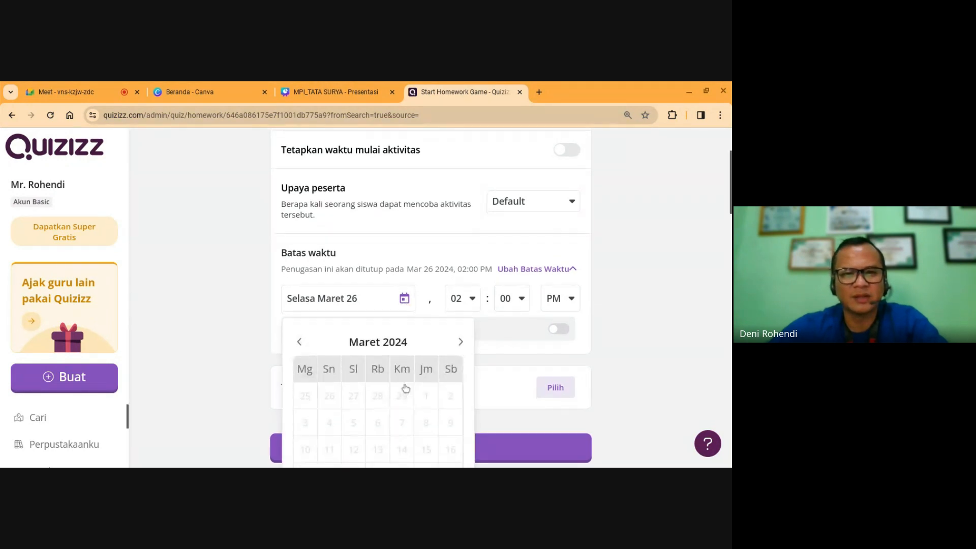
{"action": "scroll", "coordinate": [406, 391], "scroll_direction": "down", "scroll_amount": 5}
{"action": "scroll", "coordinate": [395, 270], "scroll_direction": "up", "scroll_amount": 1}
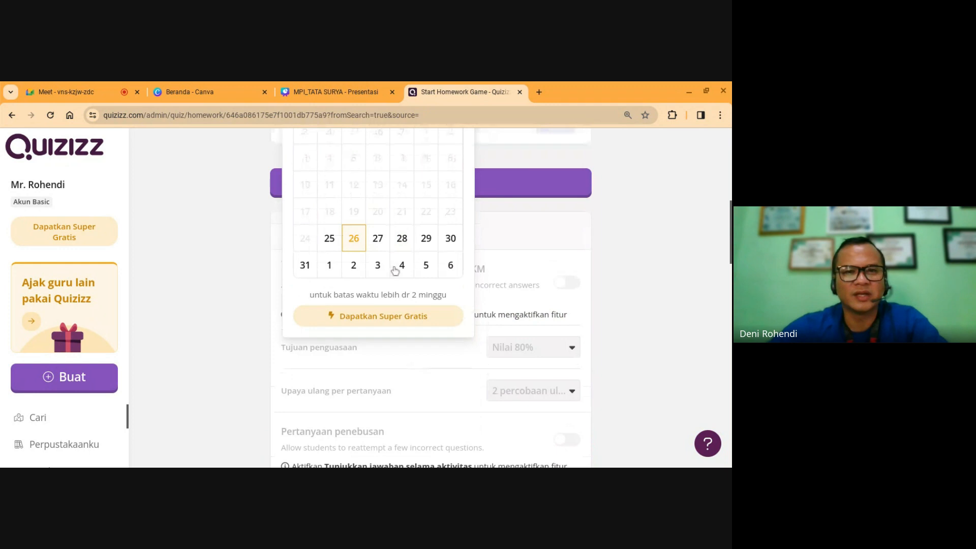
{"action": "left_click", "coordinate": [456, 268]}
Step: Assign the quiz as homework with Tugaskan
{"action": "scroll", "coordinate": [460, 268], "scroll_direction": "up", "scroll_amount": 3}
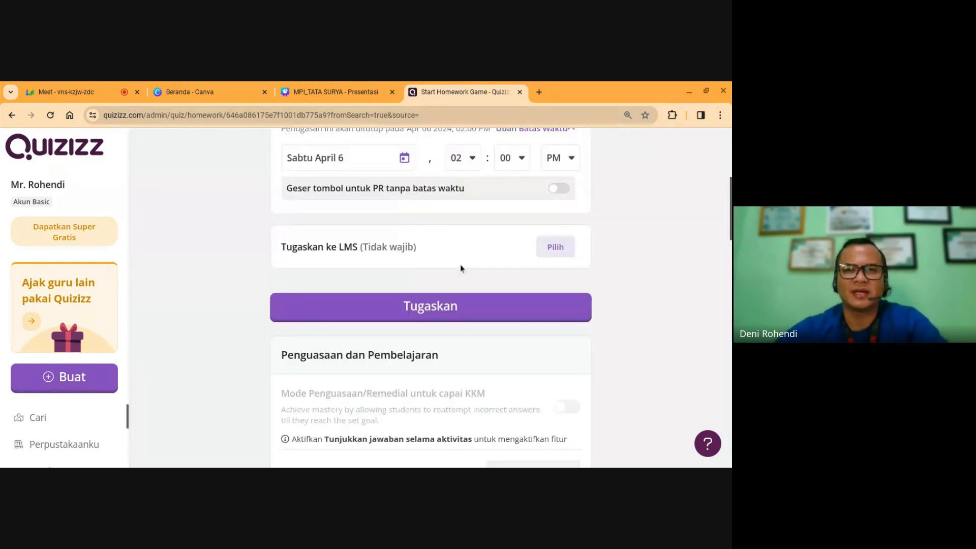
{"action": "scroll", "coordinate": [461, 268], "scroll_direction": "up", "scroll_amount": 1}
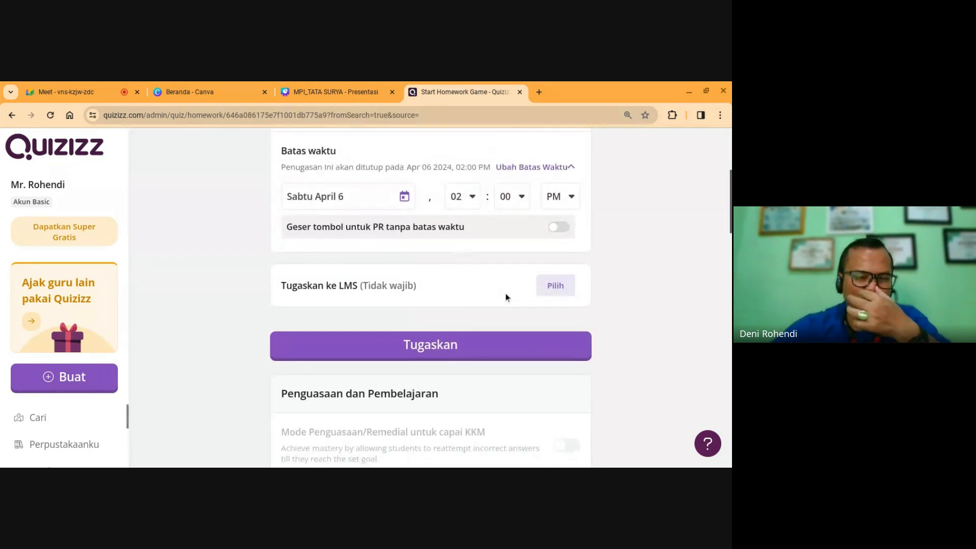
{"action": "left_click", "coordinate": [497, 344]}
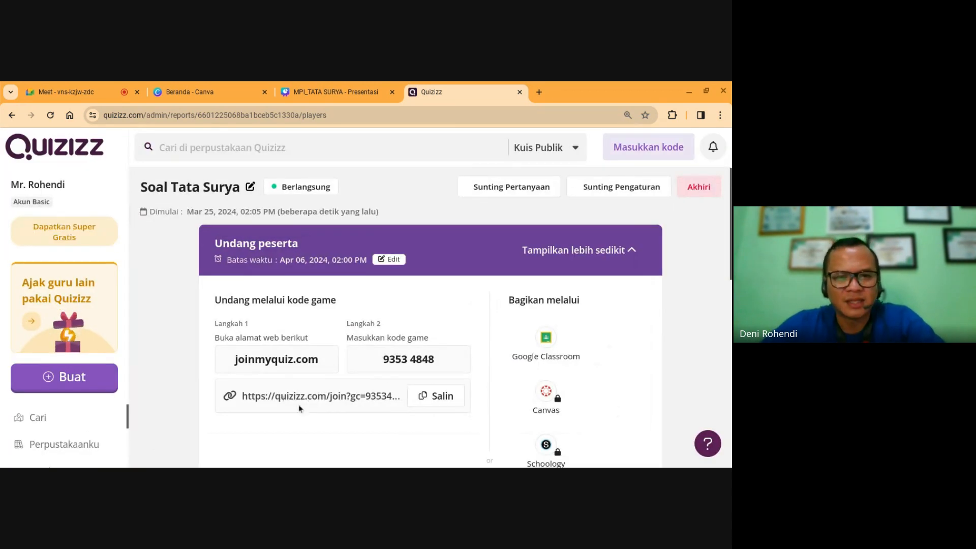
Step: Review the live homework's invite details and copy the quiz join link
{"action": "scroll", "coordinate": [326, 402], "scroll_direction": "down", "scroll_amount": 1}
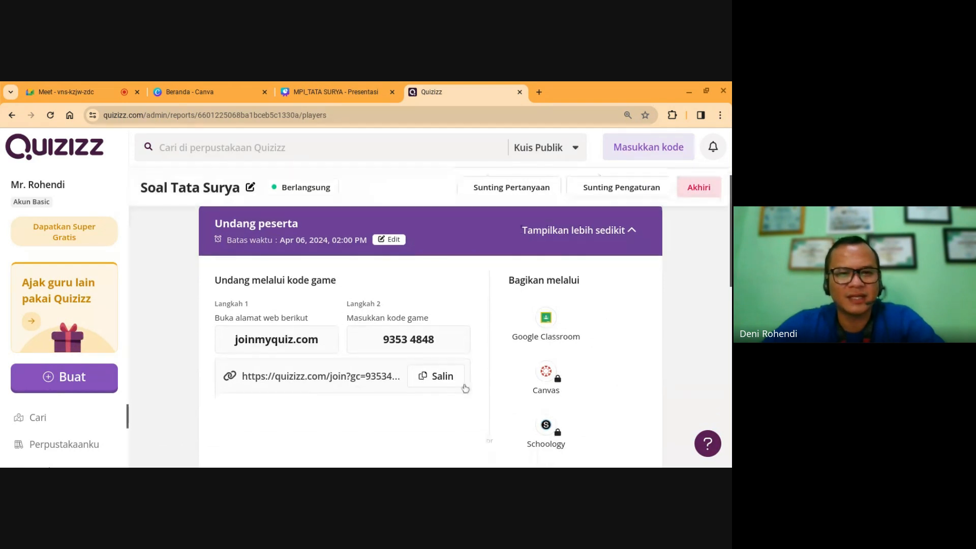
{"action": "scroll", "coordinate": [436, 384], "scroll_direction": "up", "scroll_amount": 1}
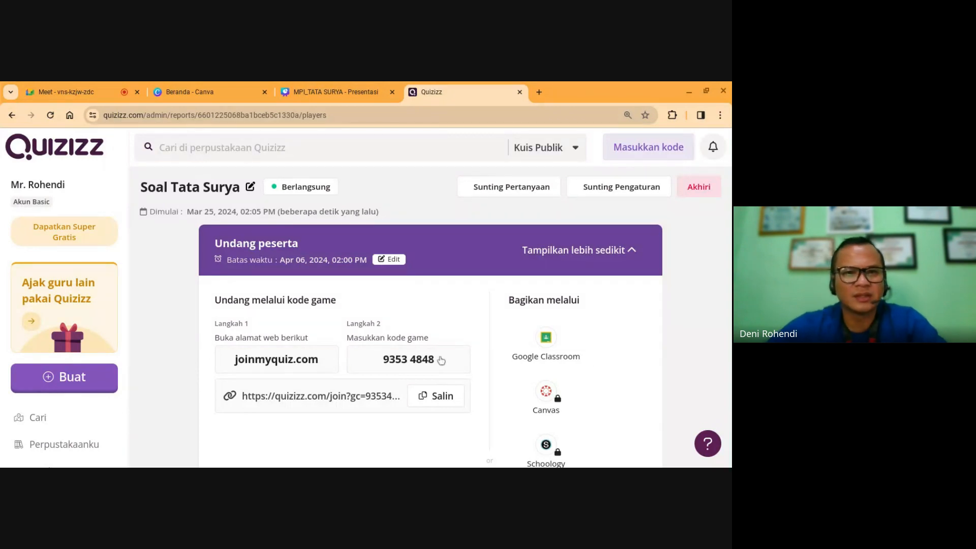
{"action": "scroll", "coordinate": [346, 413], "scroll_direction": "down", "scroll_amount": 5}
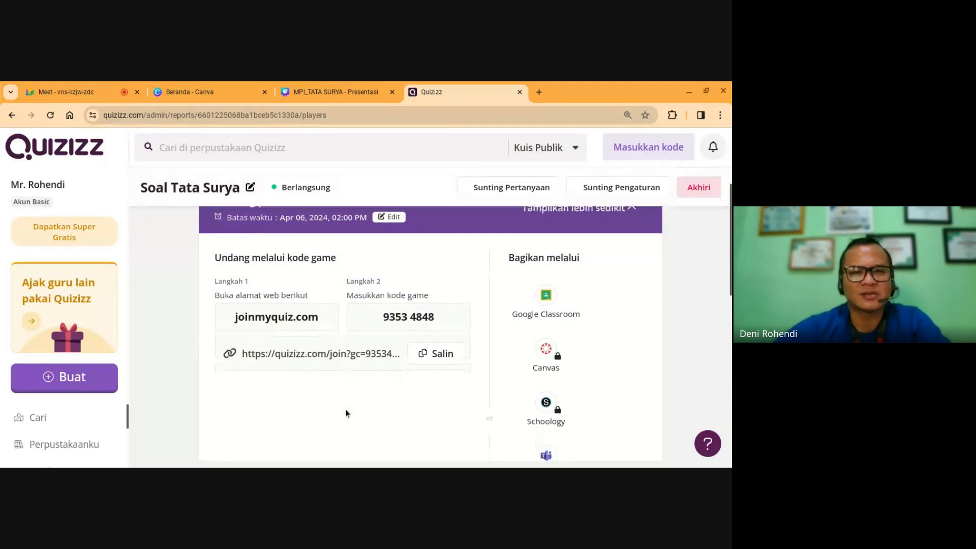
{"action": "scroll", "coordinate": [354, 405], "scroll_direction": "down", "scroll_amount": 5}
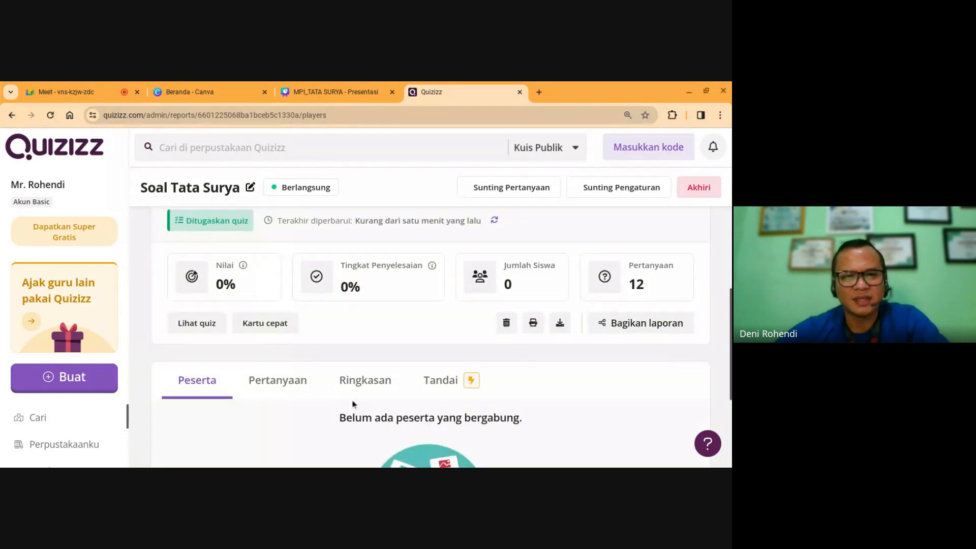
{"action": "scroll", "coordinate": [353, 404], "scroll_direction": "up", "scroll_amount": 4}
{"action": "scroll", "coordinate": [353, 403], "scroll_direction": "up", "scroll_amount": 2}
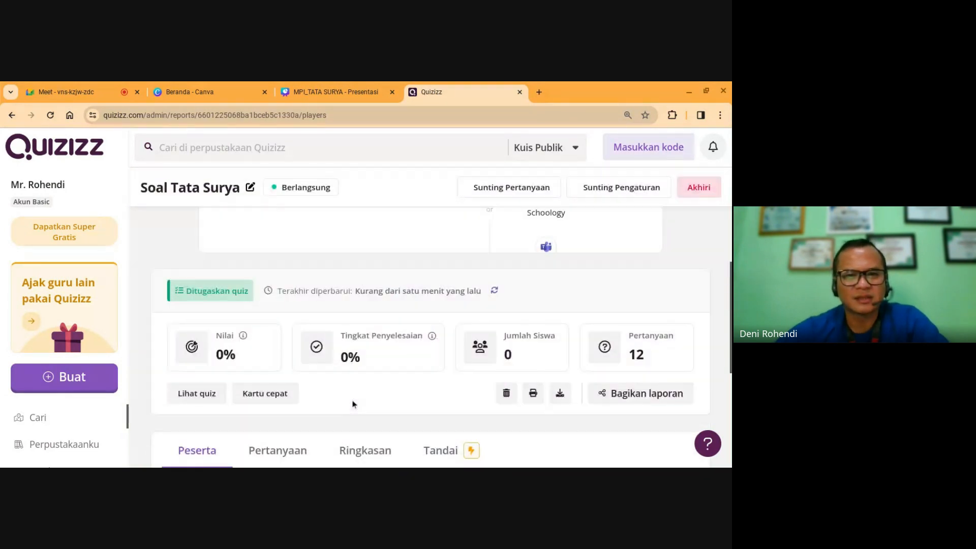
{"action": "scroll", "coordinate": [397, 403], "scroll_direction": "up", "scroll_amount": 3}
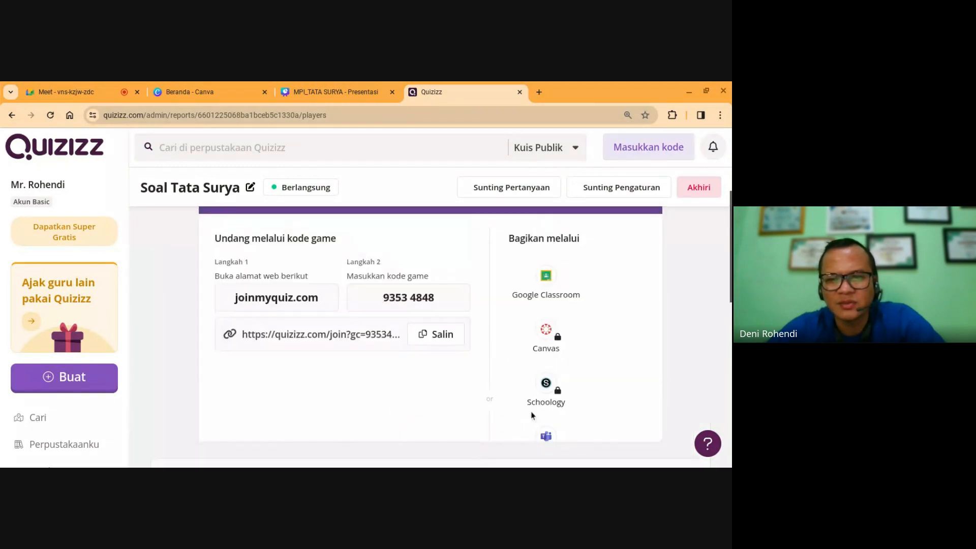
{"action": "scroll", "coordinate": [468, 381], "scroll_direction": "up", "scroll_amount": 1}
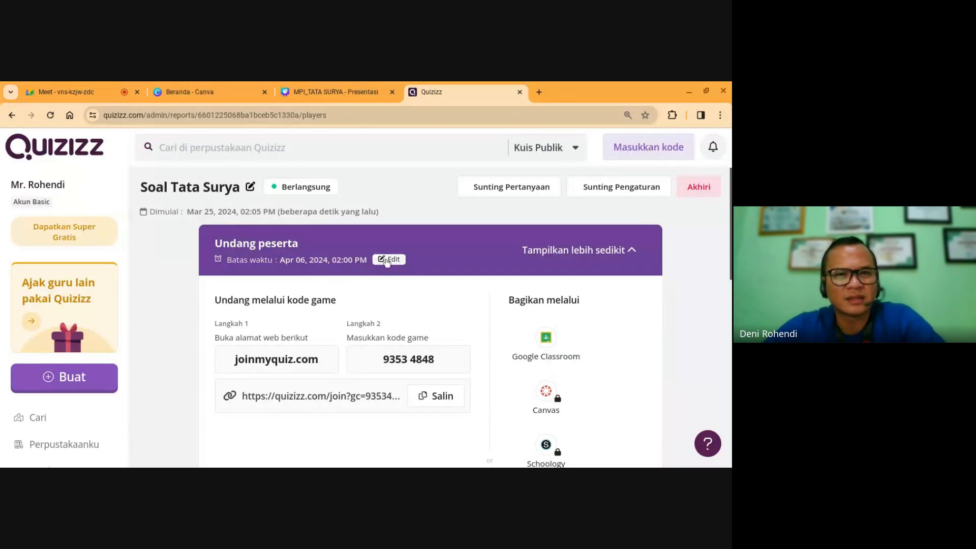
{"action": "left_click", "coordinate": [632, 257]}
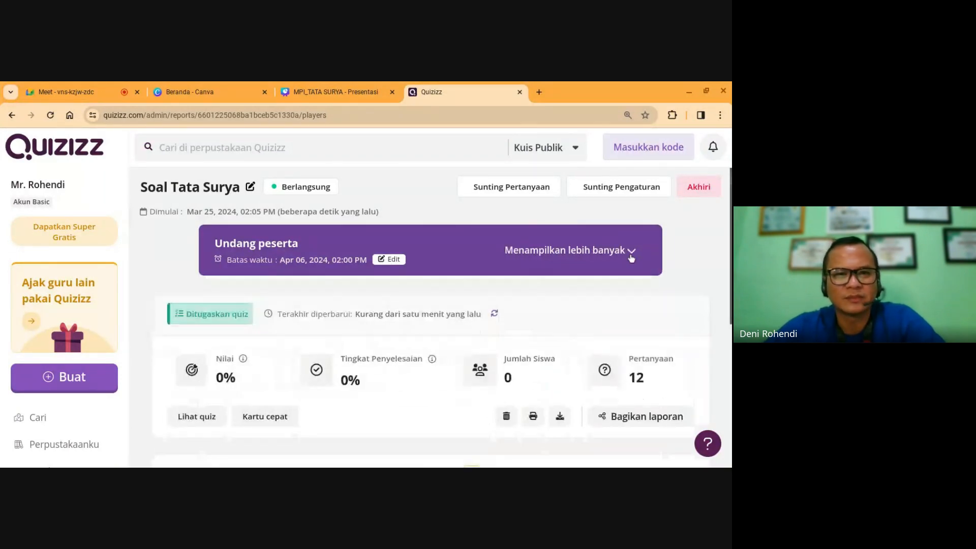
{"action": "left_click", "coordinate": [630, 257]}
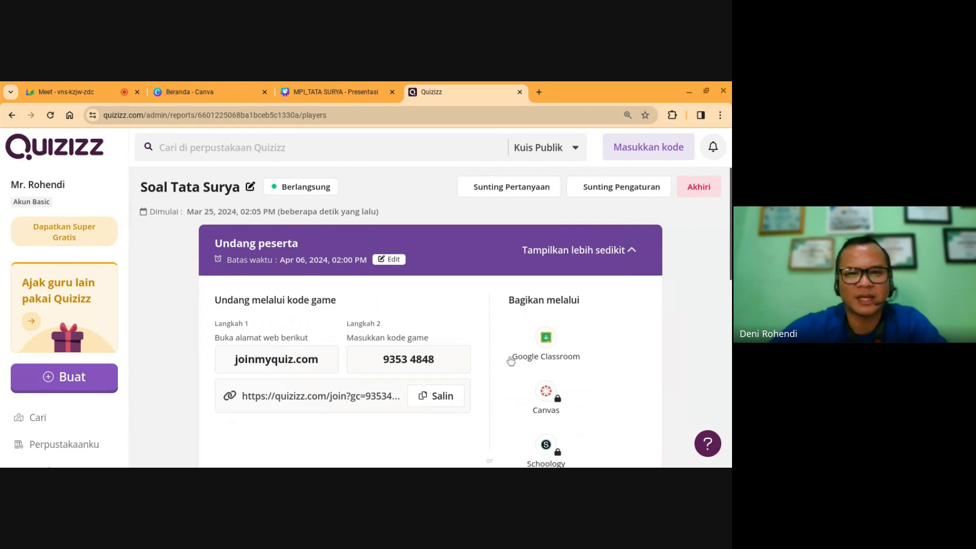
{"action": "scroll", "coordinate": [379, 353], "scroll_direction": "down", "scroll_amount": 2}
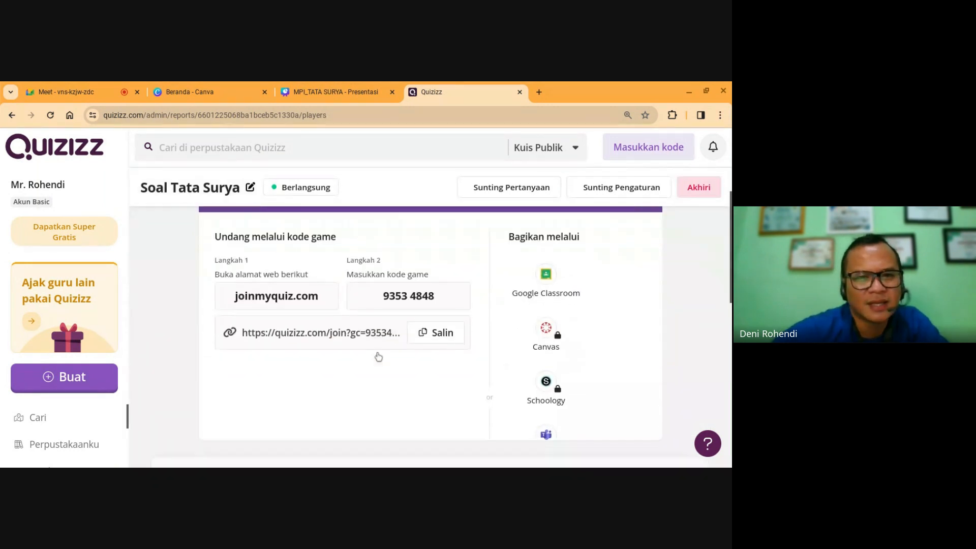
{"action": "scroll", "coordinate": [439, 329], "scroll_direction": "down", "scroll_amount": 2}
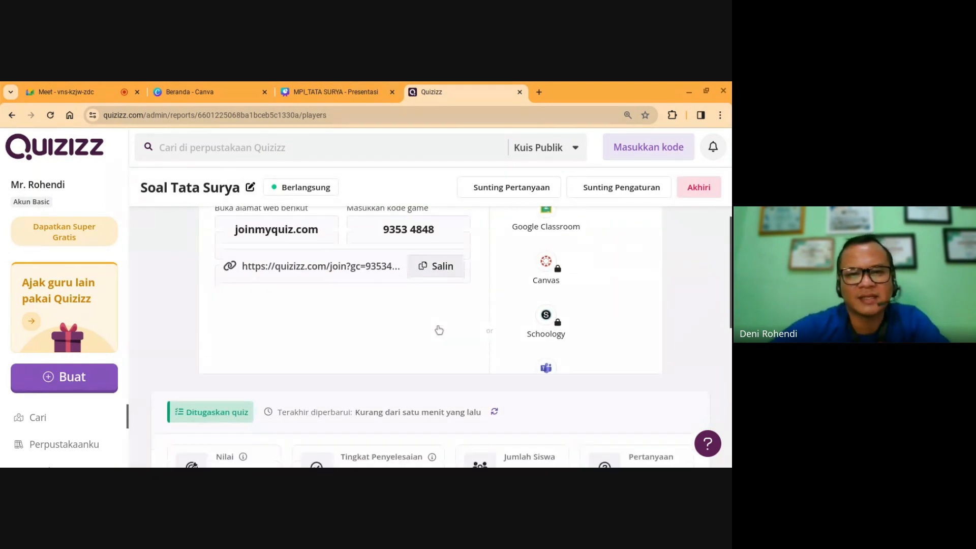
{"action": "scroll", "coordinate": [439, 329], "scroll_direction": "up", "scroll_amount": 3}
{"action": "scroll", "coordinate": [438, 330], "scroll_direction": "up", "scroll_amount": 1}
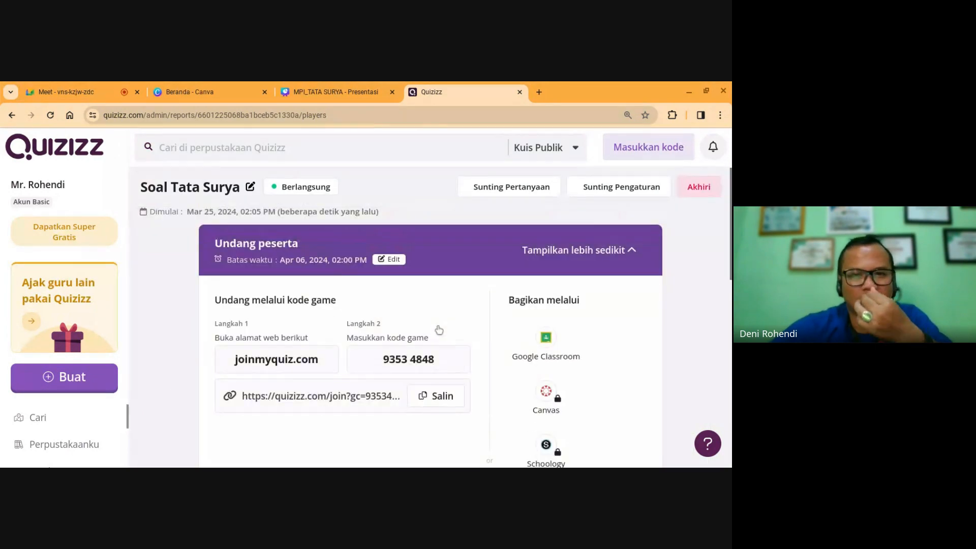
{"action": "scroll", "coordinate": [642, 345], "scroll_direction": "down", "scroll_amount": 7}
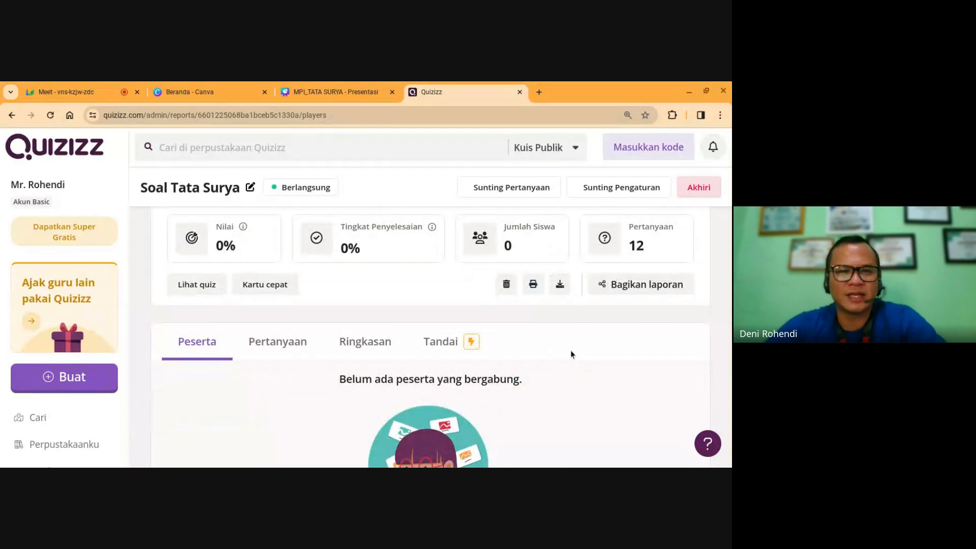
{"action": "scroll", "coordinate": [572, 353], "scroll_direction": "down", "scroll_amount": 3}
{"action": "scroll", "coordinate": [571, 351], "scroll_direction": "up", "scroll_amount": 10}
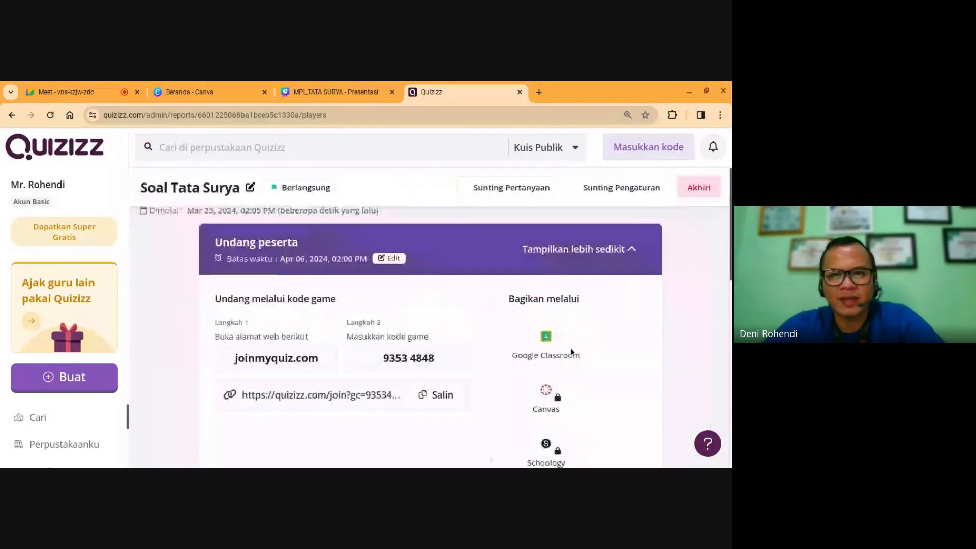
{"action": "left_click", "coordinate": [424, 396]}
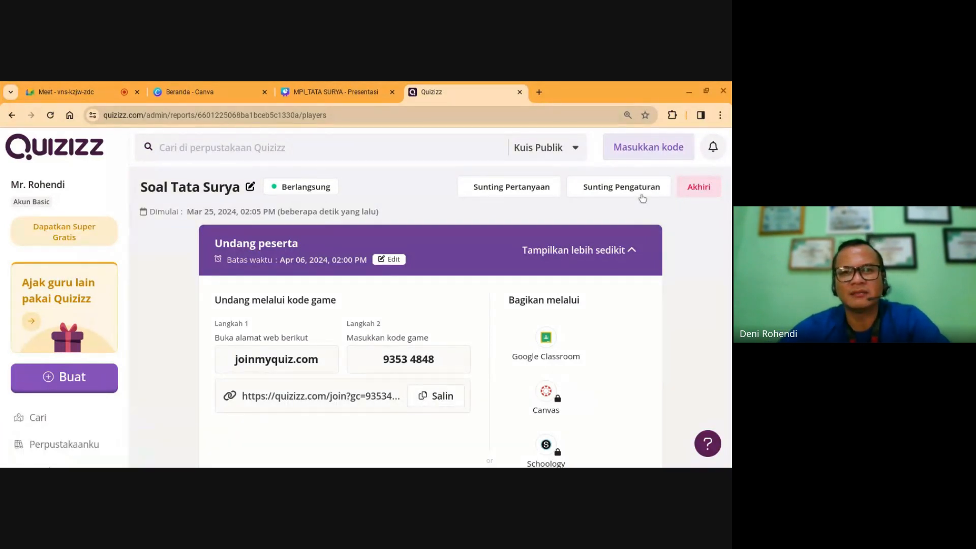
Step: Cancel Edit Pengaturan Aktivitas without changes and return to the MPI_TATA SURYA Canva tab
{"action": "left_click", "coordinate": [605, 188]}
{"action": "scroll", "coordinate": [702, 304], "scroll_direction": "down", "scroll_amount": 1}
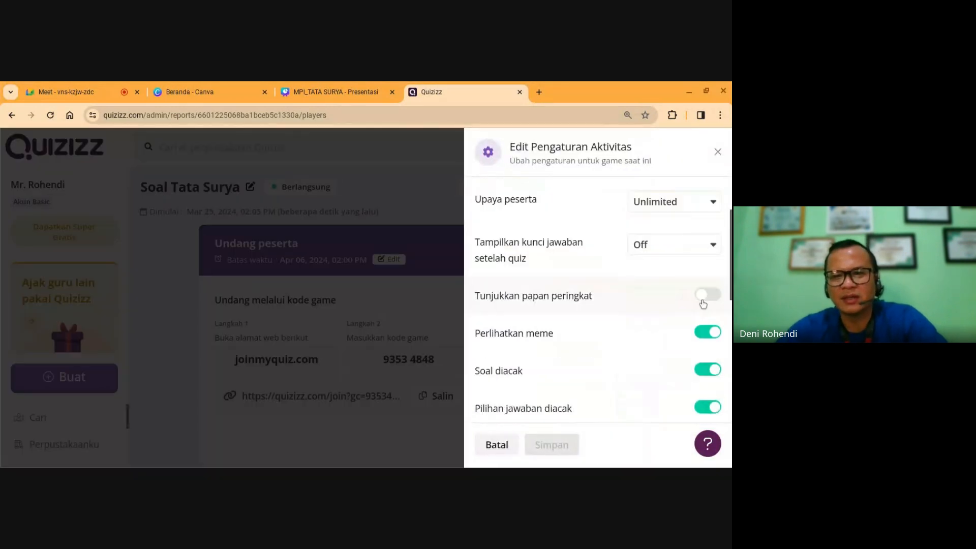
{"action": "scroll", "coordinate": [703, 303], "scroll_direction": "down", "scroll_amount": 6}
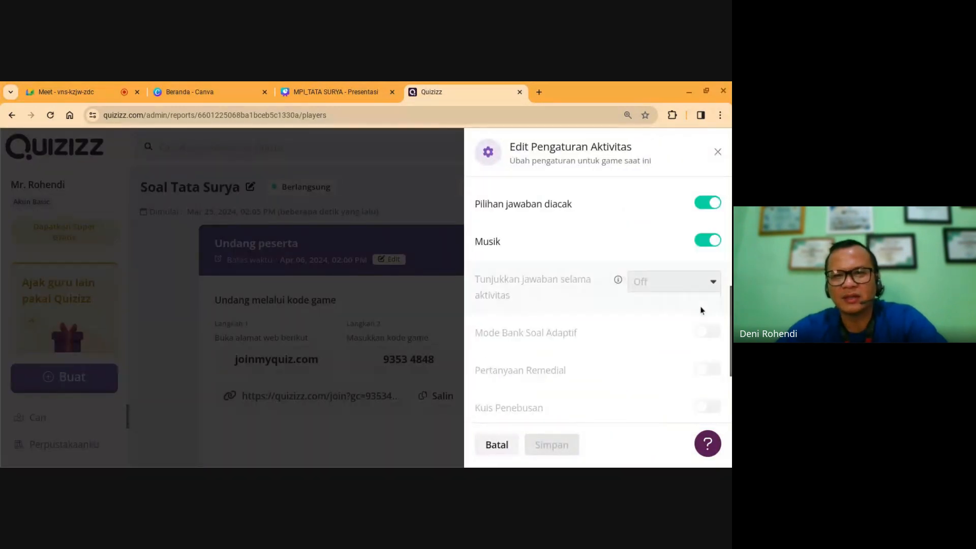
{"action": "left_click", "coordinate": [497, 444]}
{"action": "left_click", "coordinate": [321, 90]}
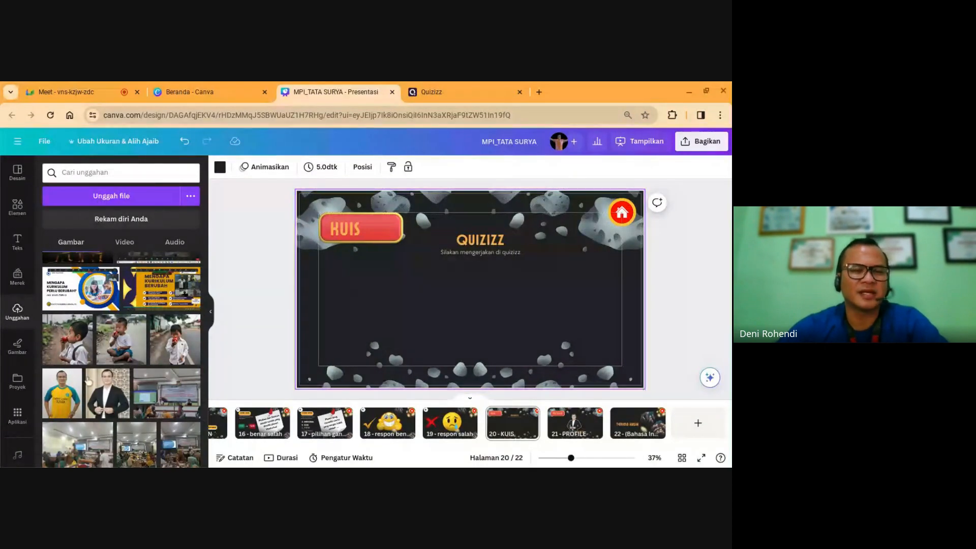
Step: Find and open the Embed app from Canva's Aplikasi panel
{"action": "scroll", "coordinate": [19, 437], "scroll_direction": "down", "scroll_amount": 1}
{"action": "left_click", "coordinate": [18, 387]}
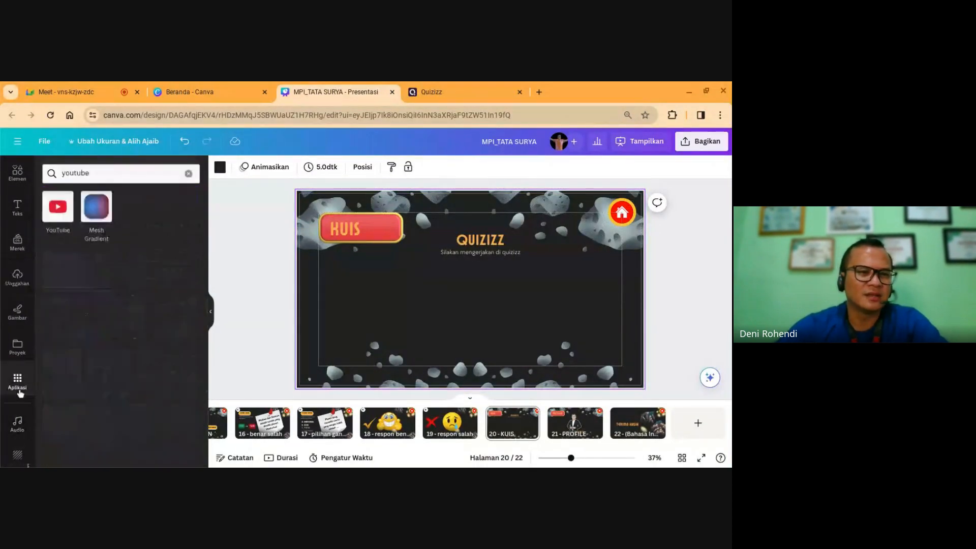
{"action": "left_click", "coordinate": [77, 171]}
{"action": "type", "text": "eme"}
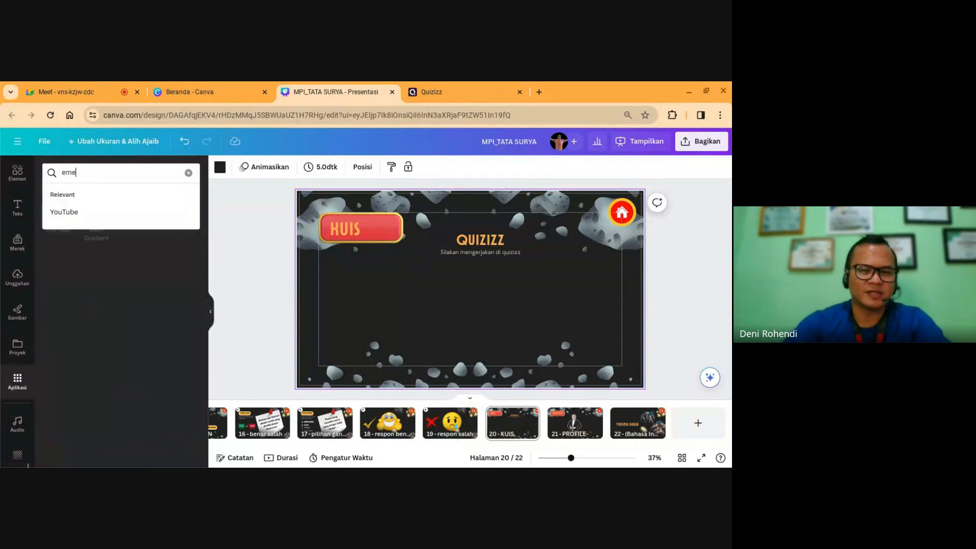
{"action": "type", "text": "be"}
{"action": "key", "text": "BackSpace"}
{"action": "key", "text": "BackSpace"}
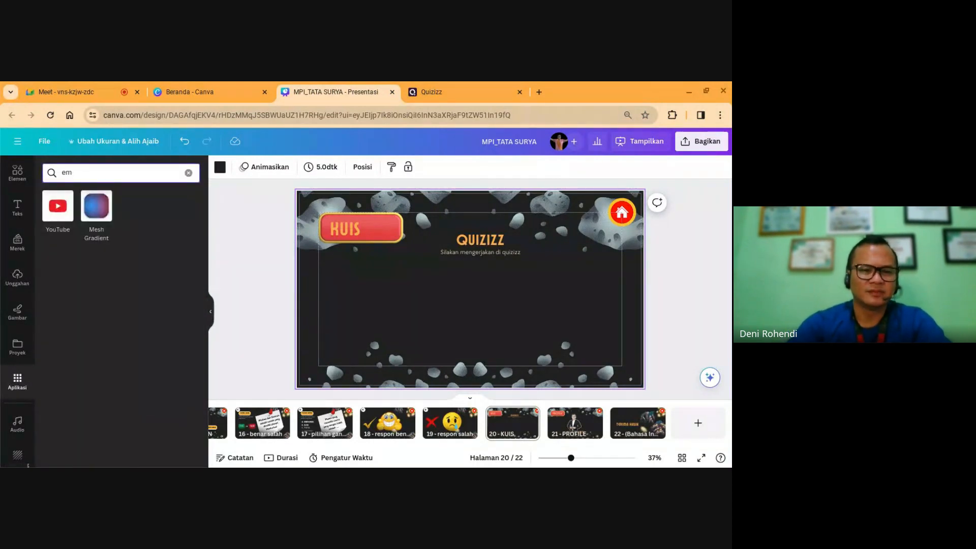
{"action": "type", "text": "bed"}
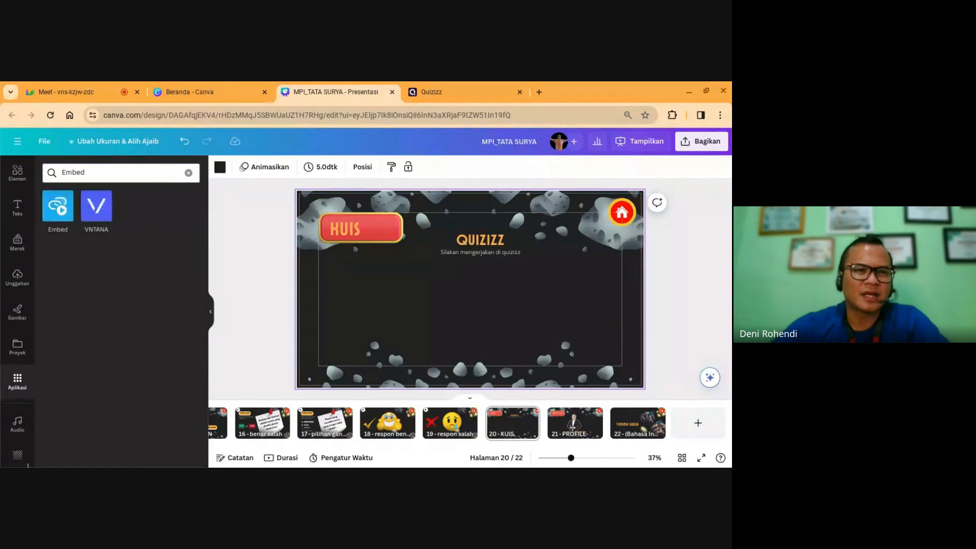
{"action": "left_click", "coordinate": [55, 218]}
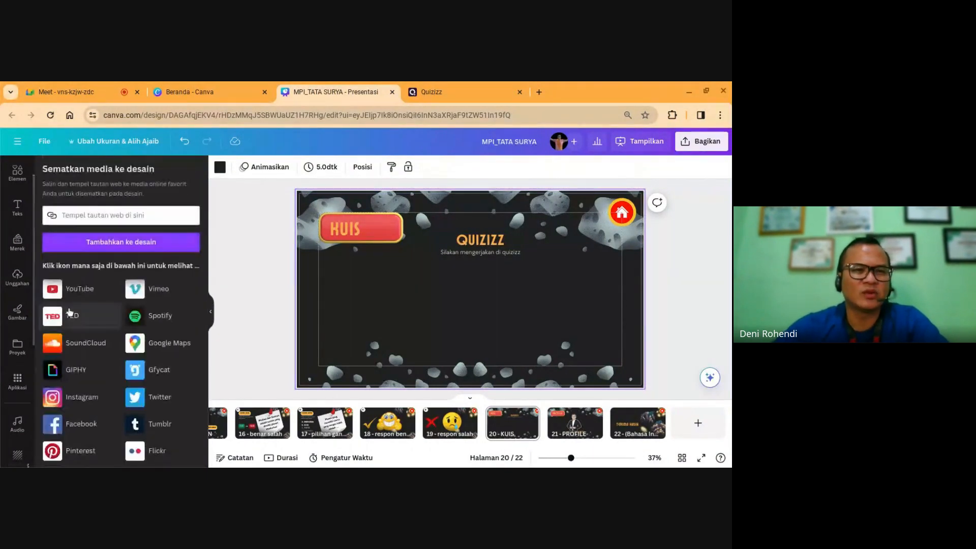
Step: Embed the pasted Quizizz join link on the QUIZIZZ slide, then delete it again
{"action": "left_click", "coordinate": [84, 217]}
{"action": "key", "text": "ctrl+v"}
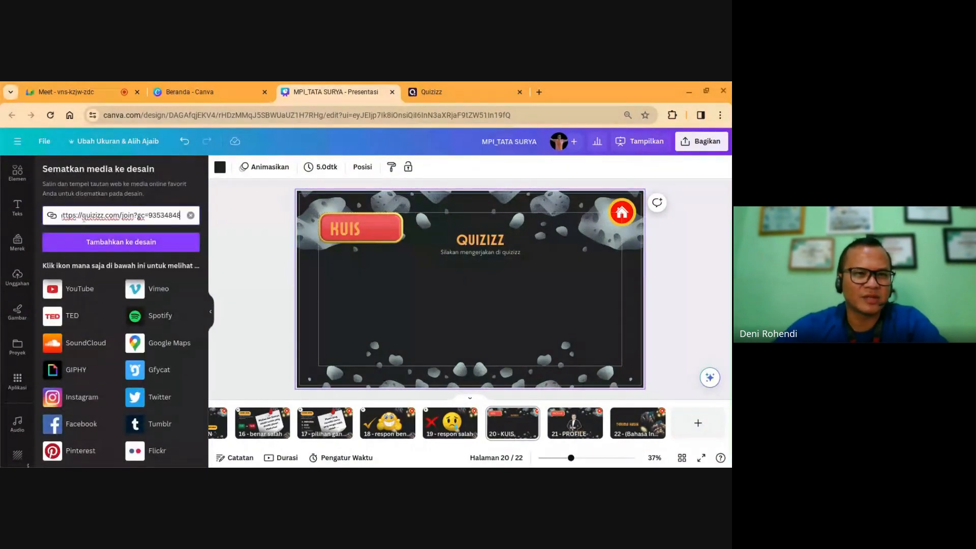
{"action": "left_click", "coordinate": [97, 242]}
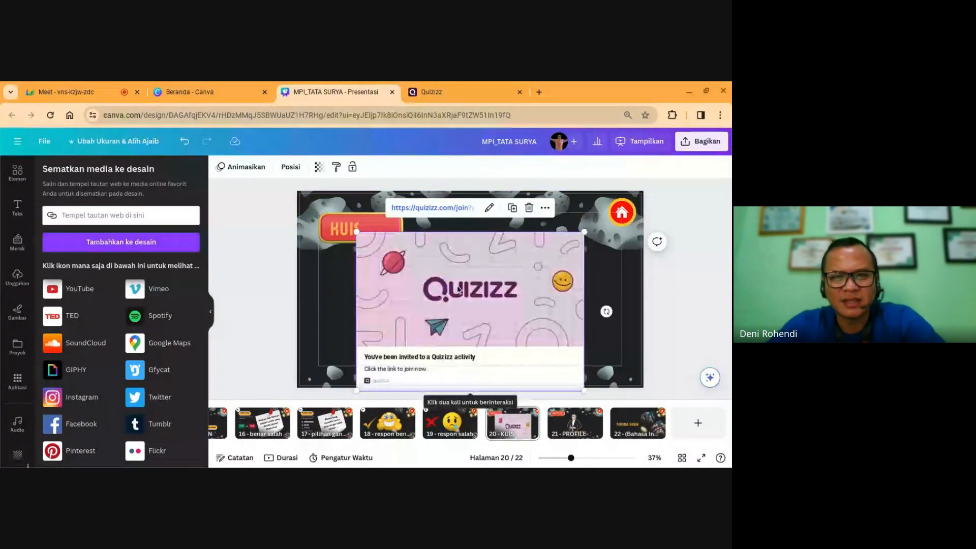
{"action": "left_click_drag", "start_coordinate": [459, 289], "coordinate": [458, 308]}
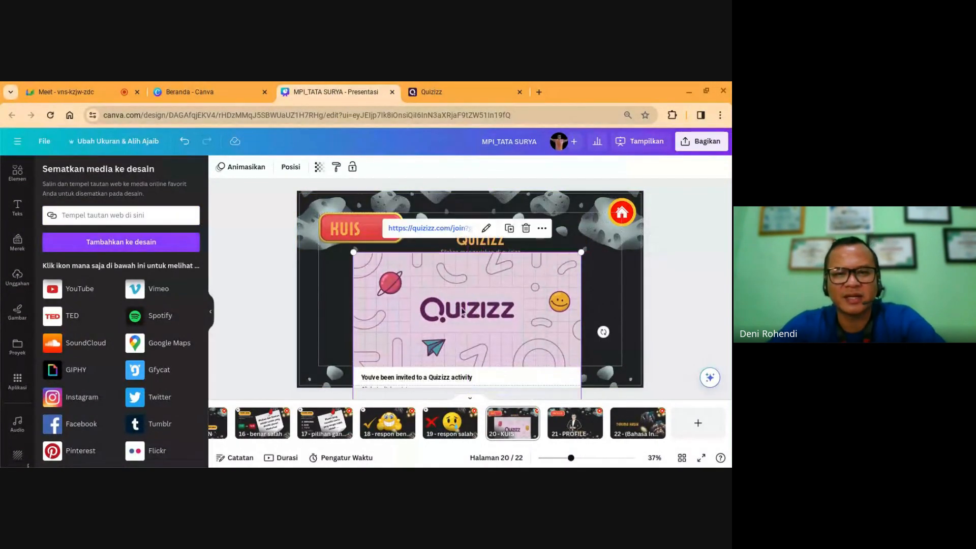
{"action": "left_click", "coordinate": [526, 229]}
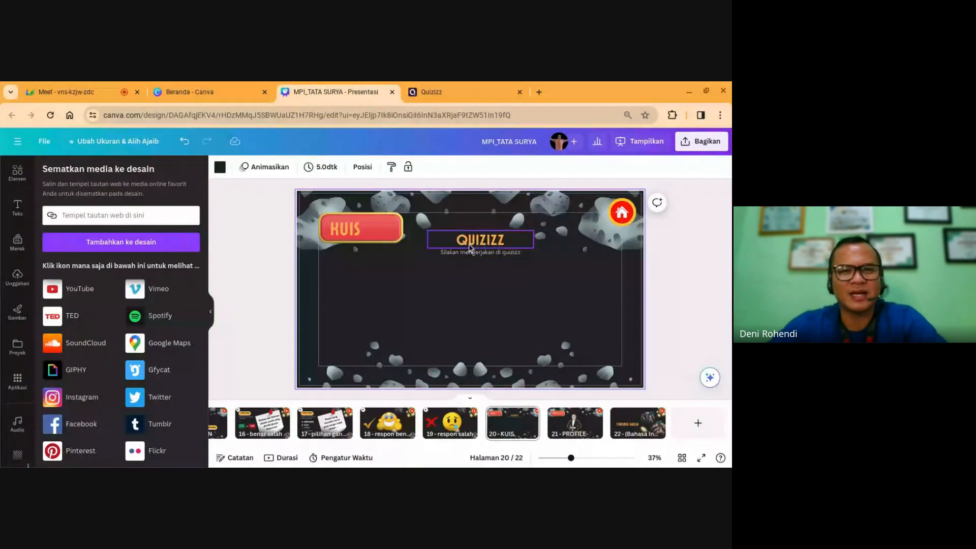
{"action": "left_click", "coordinate": [478, 241]}
{"action": "left_click", "coordinate": [459, 327]}
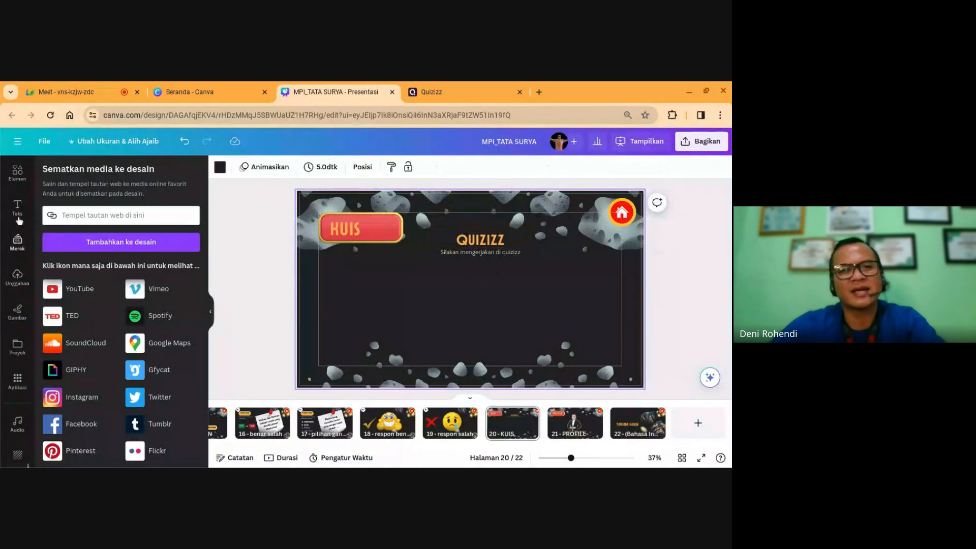
Step: Search Elements for 'buttonplay' and place an enlarged PLAY-hand graphic below the QUIZIZZ title
{"action": "left_click", "coordinate": [18, 218]}
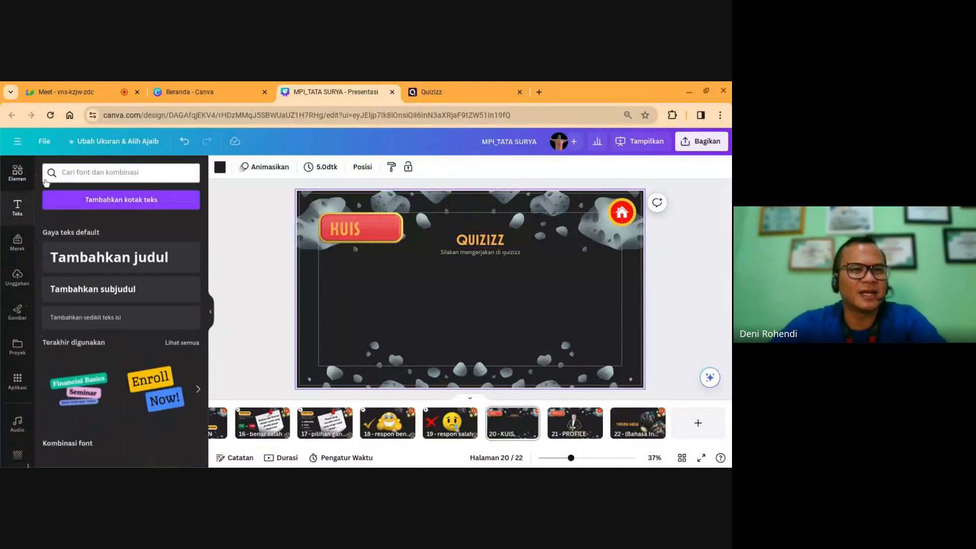
{"action": "left_click", "coordinate": [19, 174]}
{"action": "double_click", "coordinate": [102, 174]}
{"action": "type", "text": "b"}
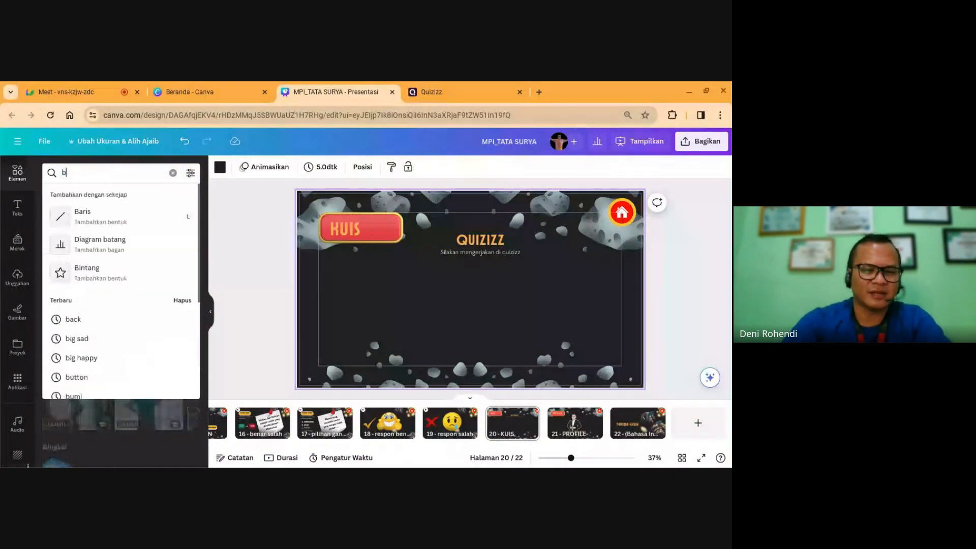
{"action": "type", "text": "utton"}
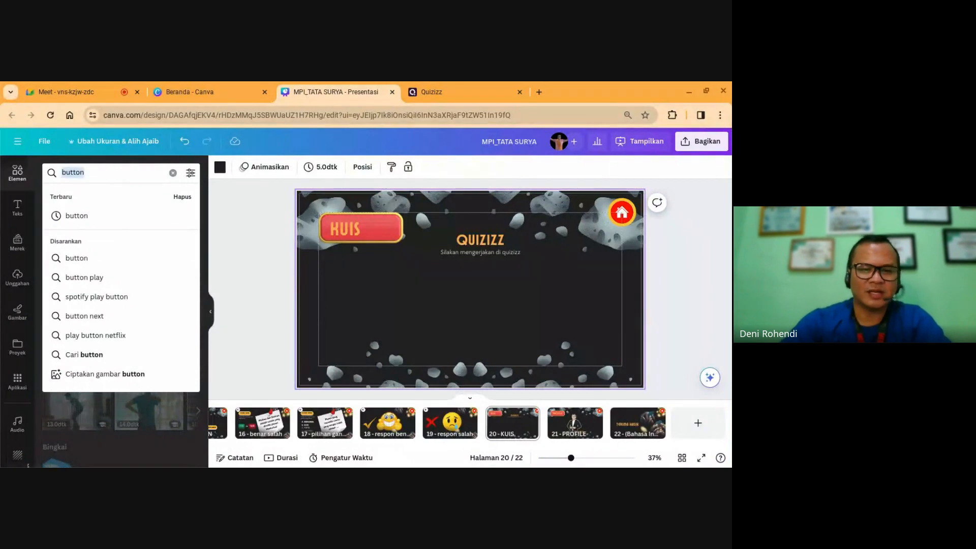
{"action": "type", "text": "play"}
{"action": "key", "text": "Return"}
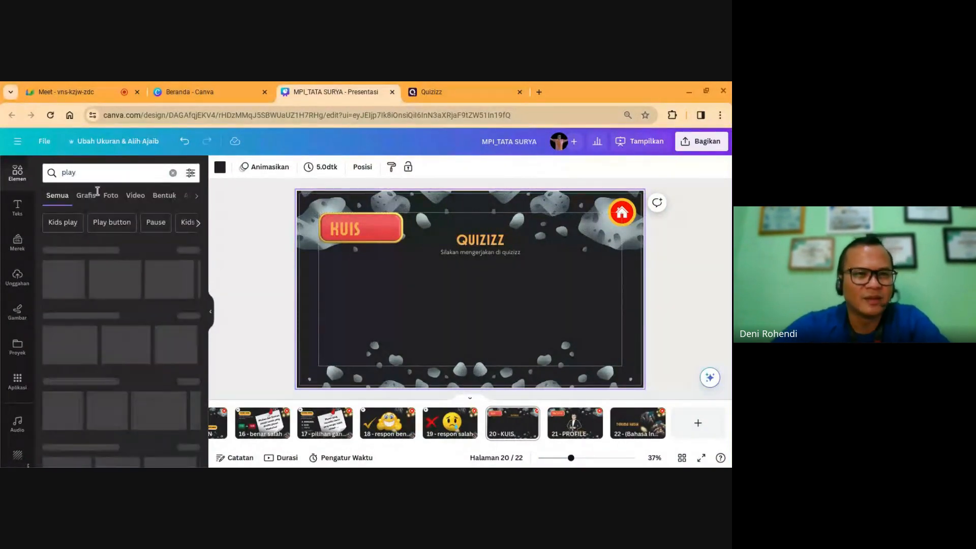
{"action": "left_click", "coordinate": [107, 222]}
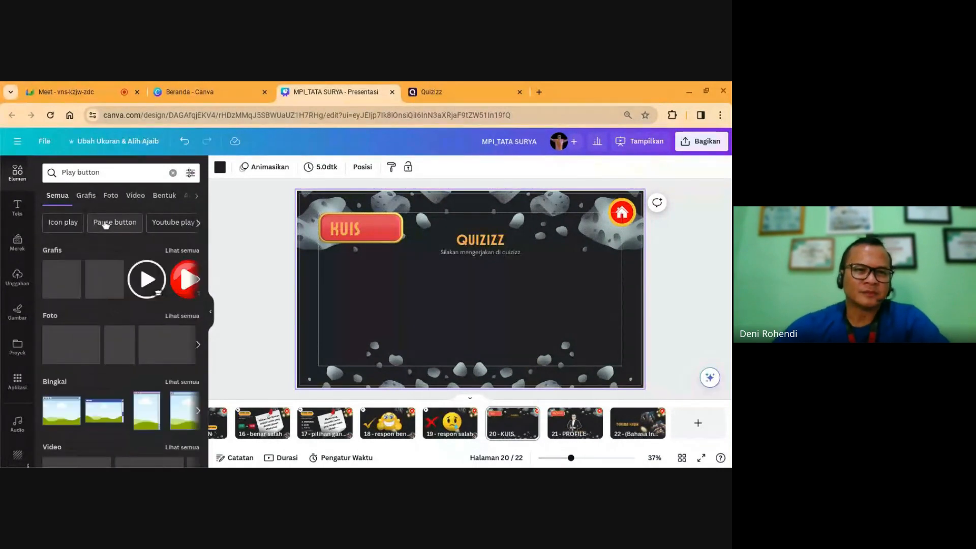
{"action": "left_click", "coordinate": [182, 251]}
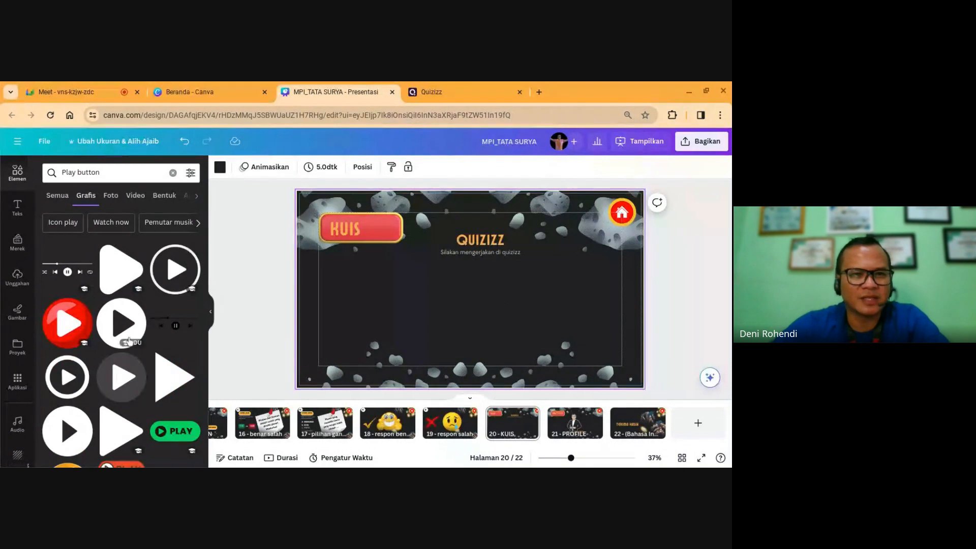
{"action": "scroll", "coordinate": [128, 340], "scroll_direction": "down", "scroll_amount": 3}
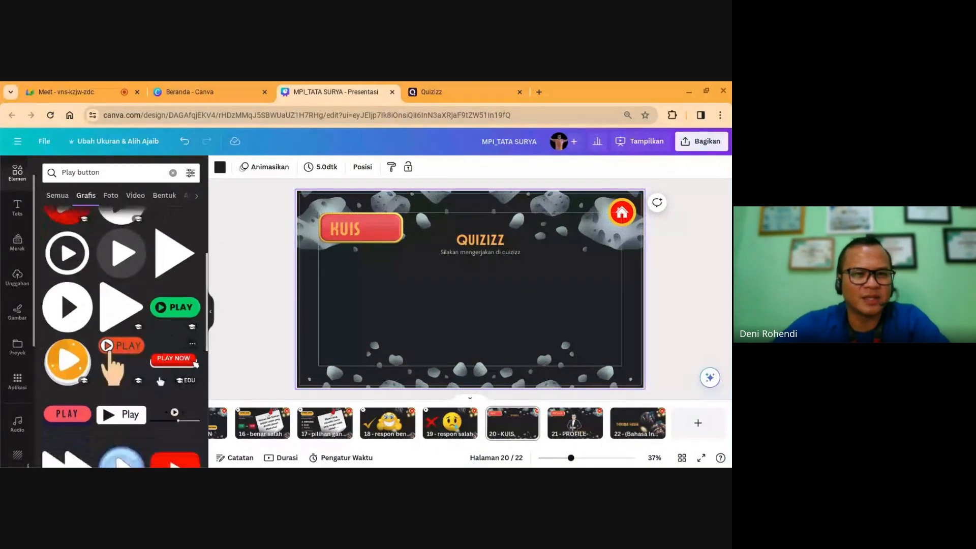
{"action": "scroll", "coordinate": [160, 380], "scroll_direction": "down", "scroll_amount": 2}
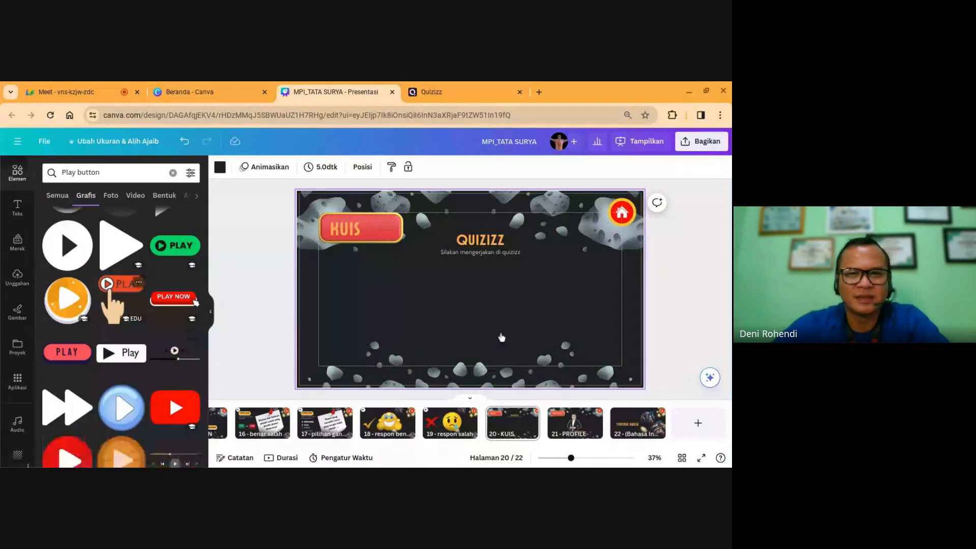
{"action": "left_click_drag", "start_coordinate": [470, 272], "coordinate": [471, 300]}
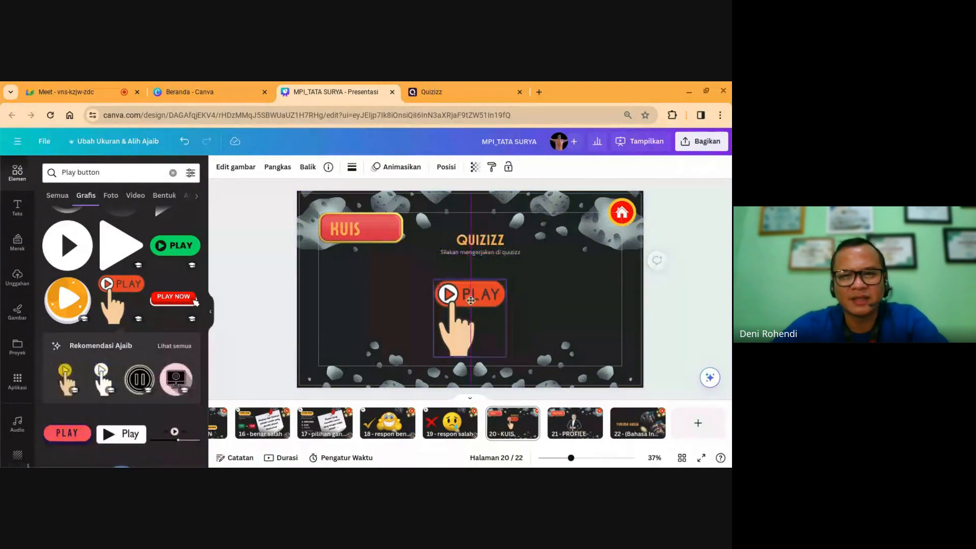
{"action": "left_click_drag", "start_coordinate": [508, 359], "coordinate": [517, 368]}
{"action": "left_click_drag", "start_coordinate": [487, 331], "coordinate": [493, 323]}
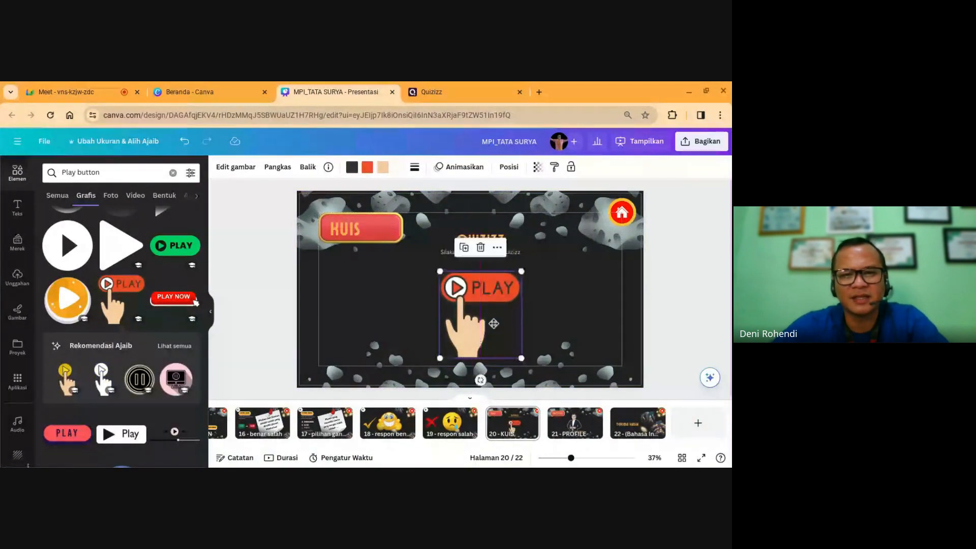
Step: Link the PLAY graphic to the pasted Quizizz join link and verify it
{"action": "left_click", "coordinate": [497, 247]}
{"action": "left_click", "coordinate": [525, 388]}
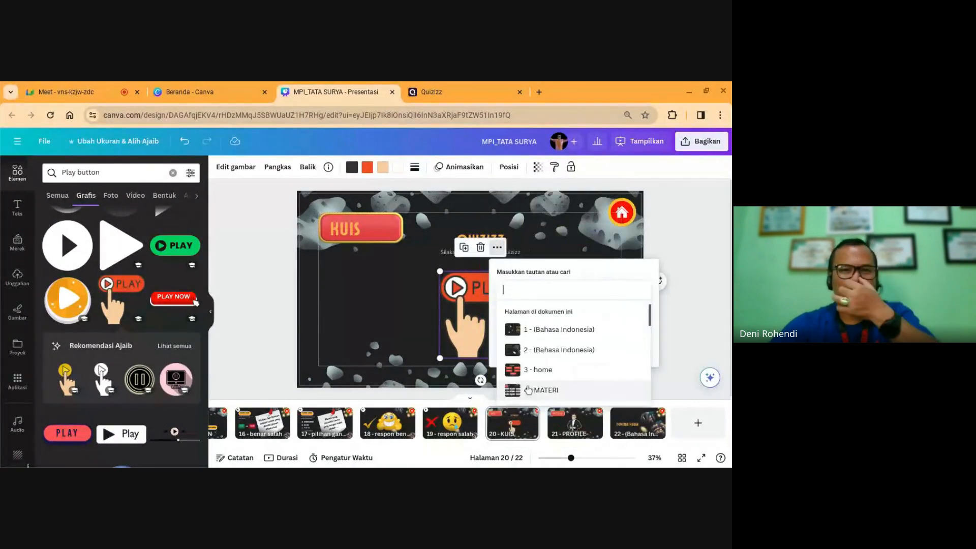
{"action": "type", "text": "https://quizizz.com/join?gc=93534848"}
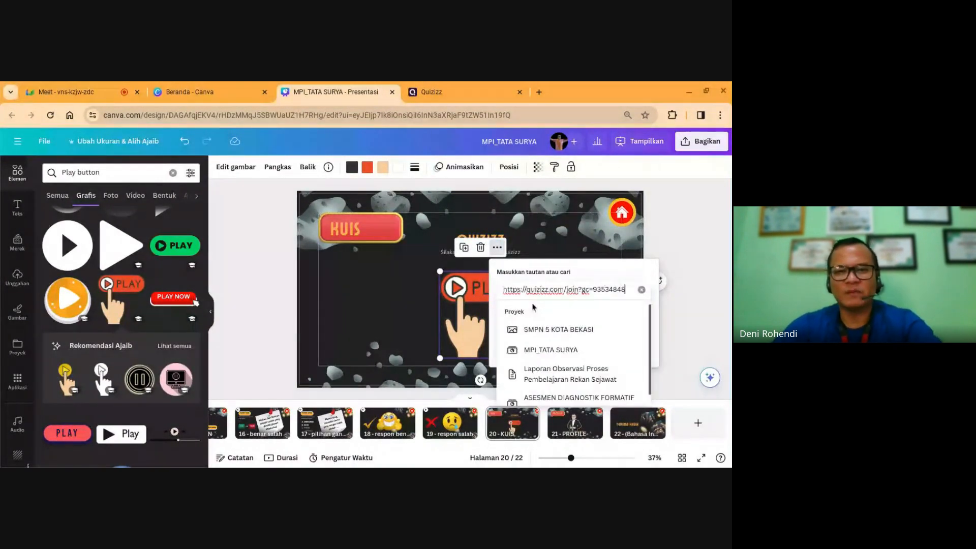
{"action": "key", "text": "Return"}
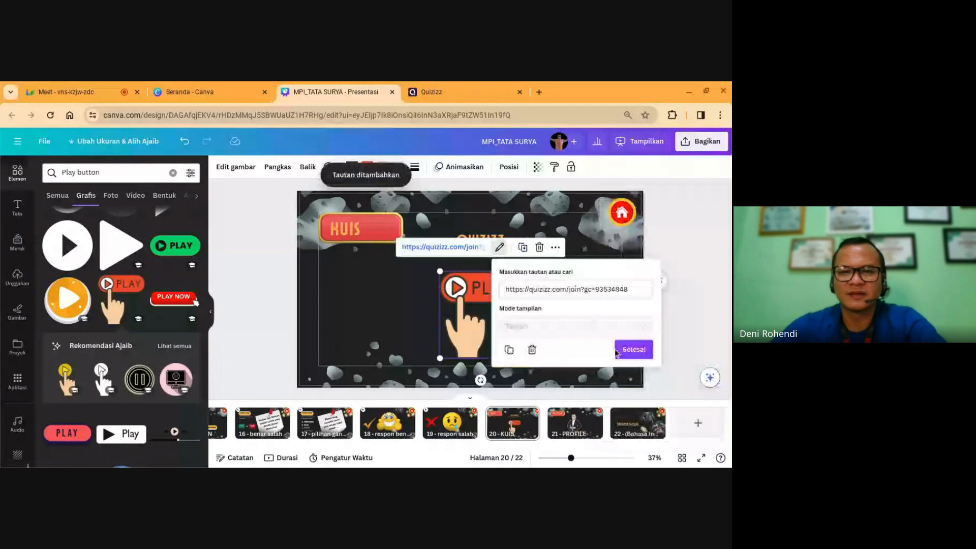
{"action": "left_click", "coordinate": [630, 350]}
{"action": "left_click", "coordinate": [542, 305]}
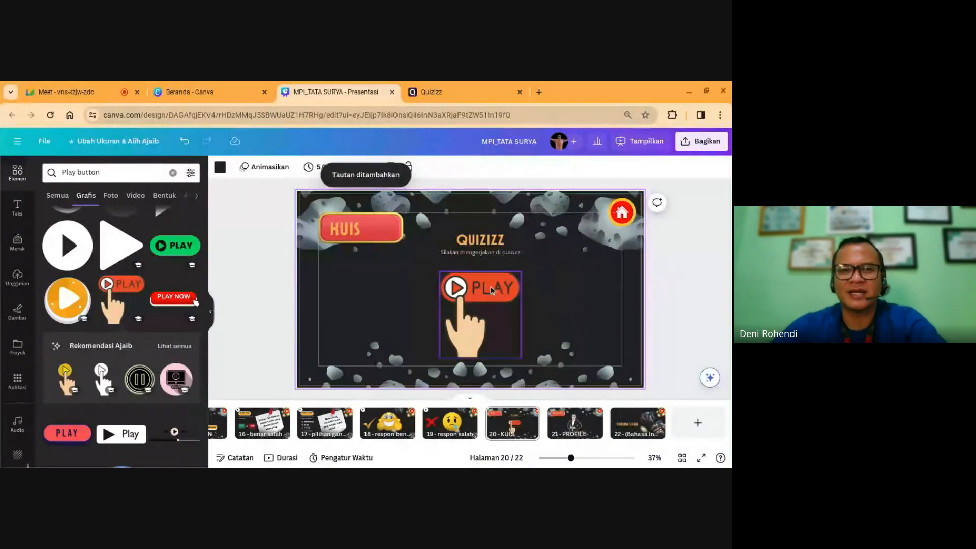
{"action": "left_click", "coordinate": [492, 290]}
{"action": "left_click", "coordinate": [577, 295]}
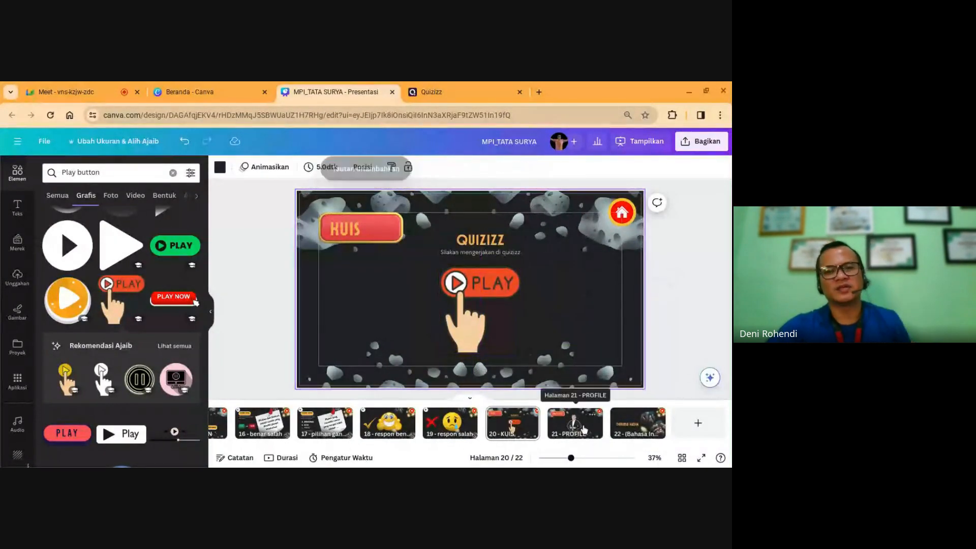
{"action": "left_click", "coordinate": [583, 430]}
Step: Close the side panel and page back from PROFILE via VENUS to the title slide, page 1
{"action": "left_click", "coordinate": [633, 431]}
{"action": "left_click", "coordinate": [578, 433]}
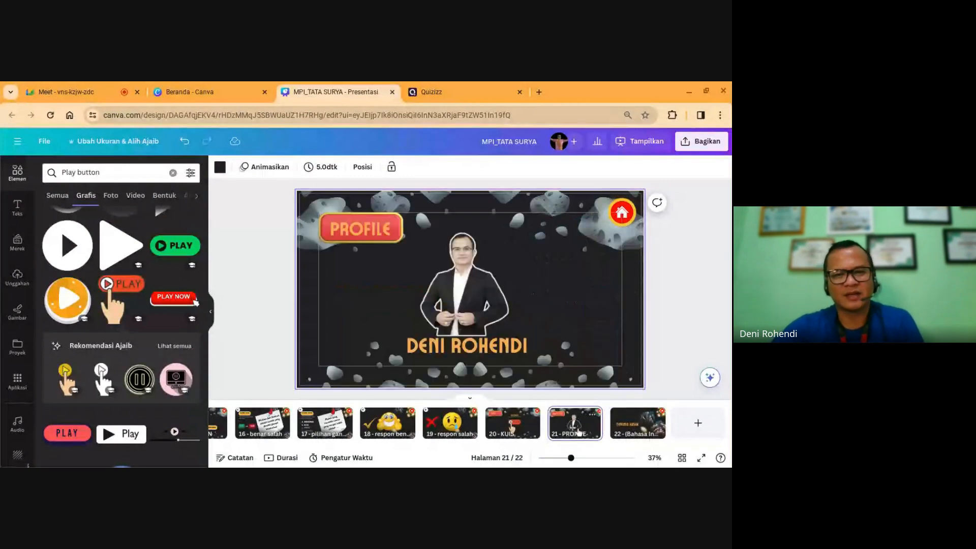
{"action": "key", "text": "Left"}
{"action": "key", "text": "Left"}
{"action": "key", "text": "Left"}
{"action": "key", "text": "Left"}
{"action": "key", "text": "Left"}
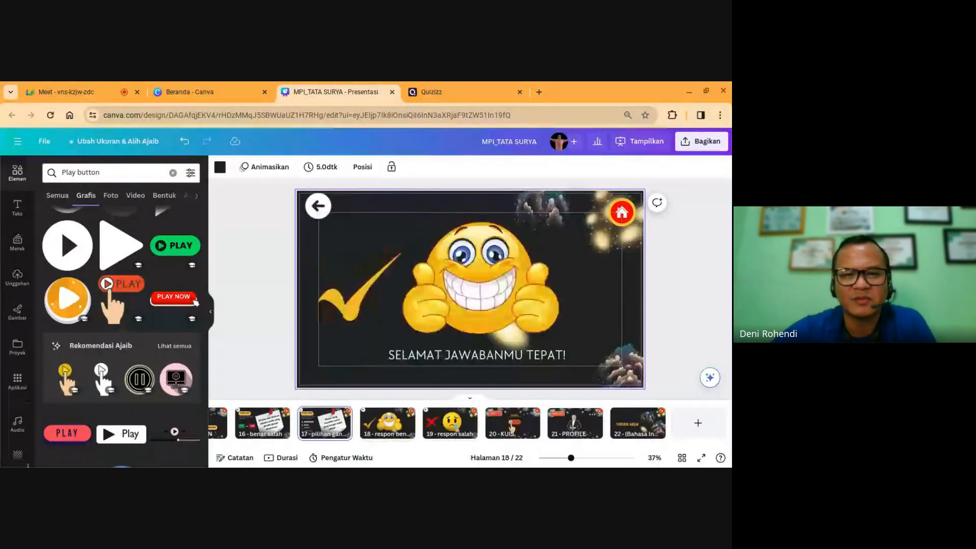
{"action": "key", "text": "Left"}
{"action": "key", "text": "Left"}
{"action": "key", "text": "Left"}
{"action": "key", "text": "Left"}
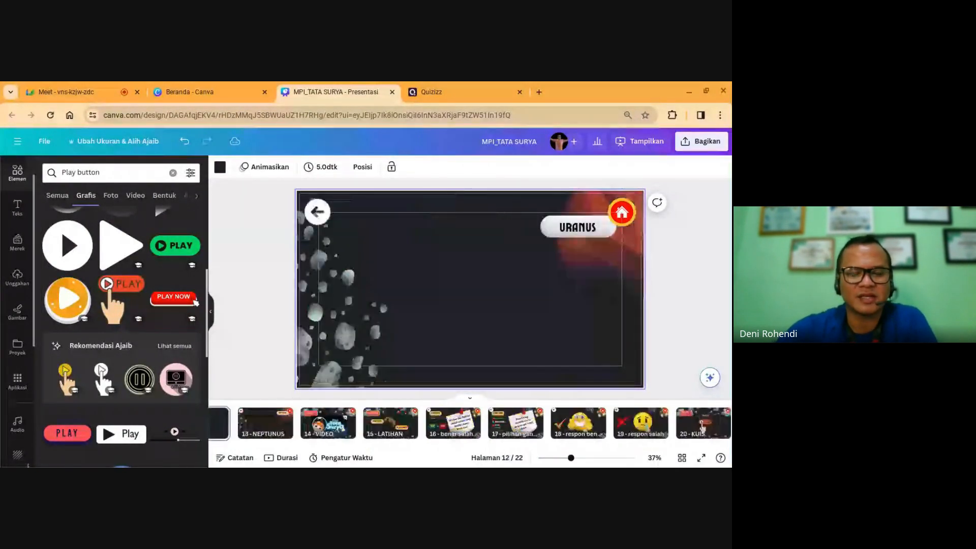
{"action": "key", "text": "Left"}
{"action": "key", "text": "Left"}
{"action": "key", "text": "Left"}
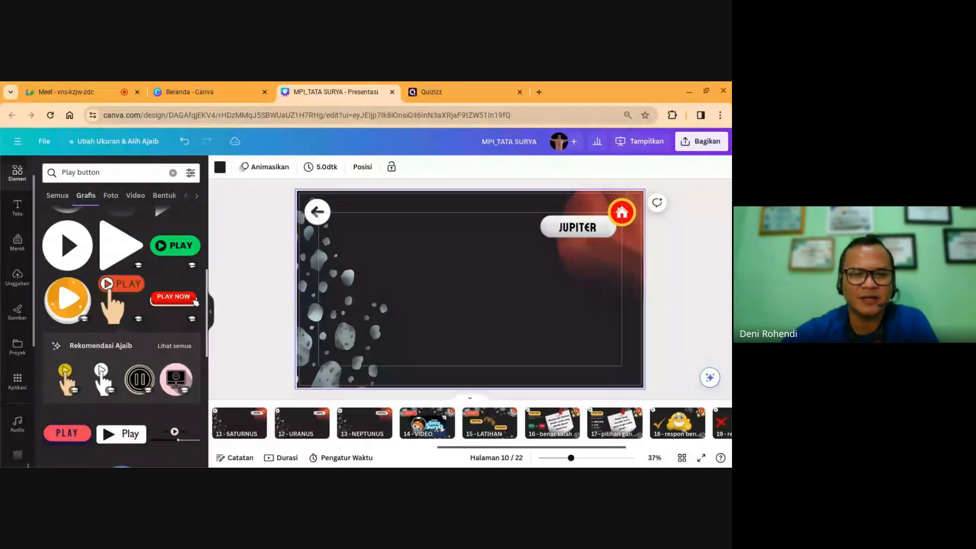
{"action": "key", "text": "Left"}
{"action": "key", "text": "Left"}
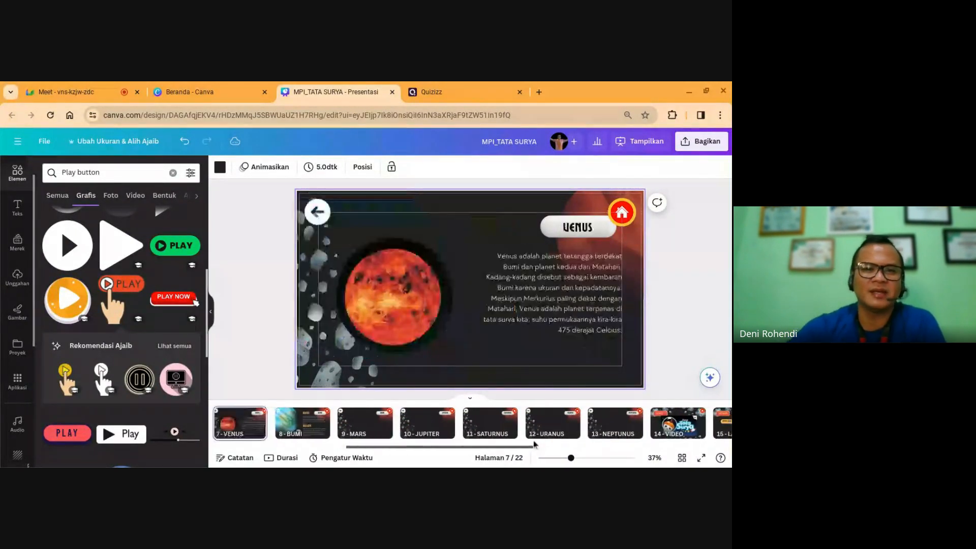
{"action": "left_click", "coordinate": [210, 311]}
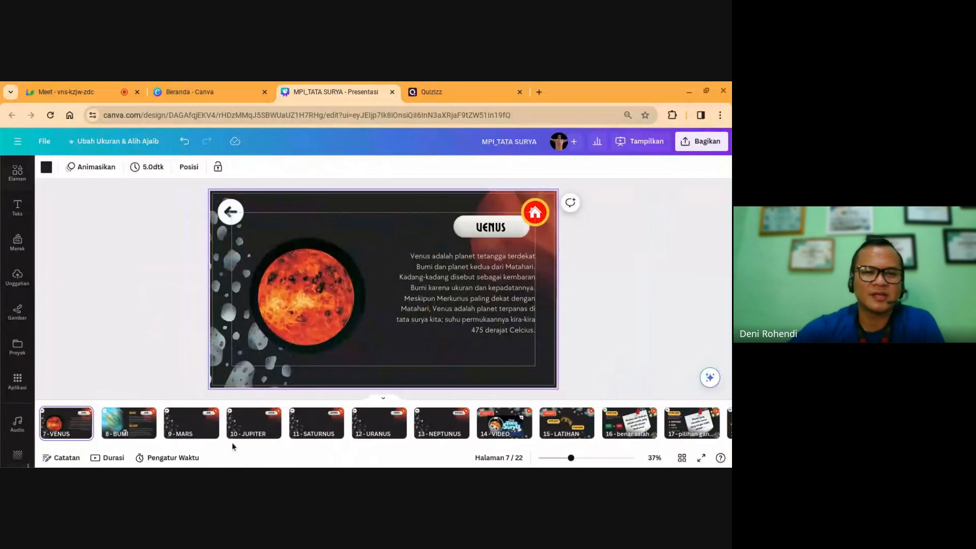
{"action": "key", "text": "Left"}
{"action": "key", "text": "Left"}
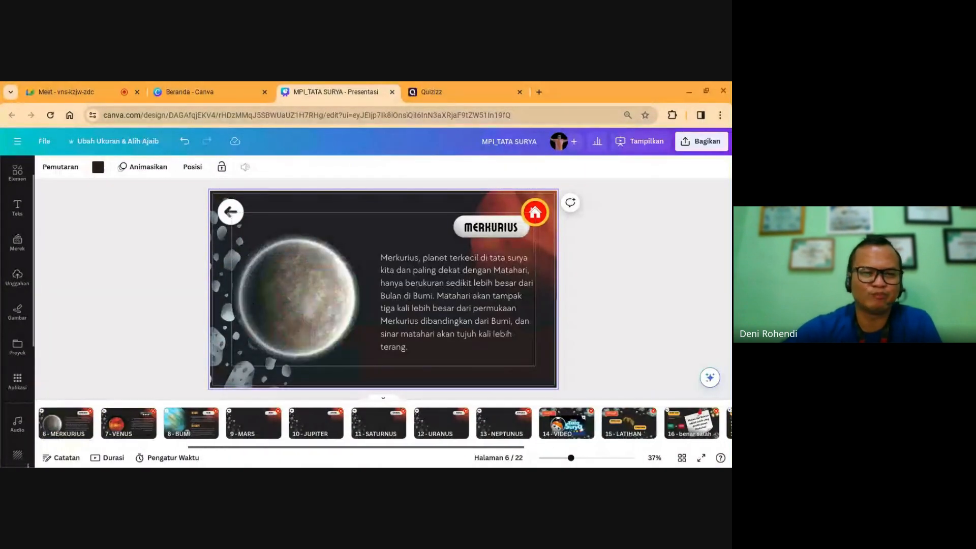
{"action": "key", "text": "Left"}
{"action": "key", "text": "Left"}
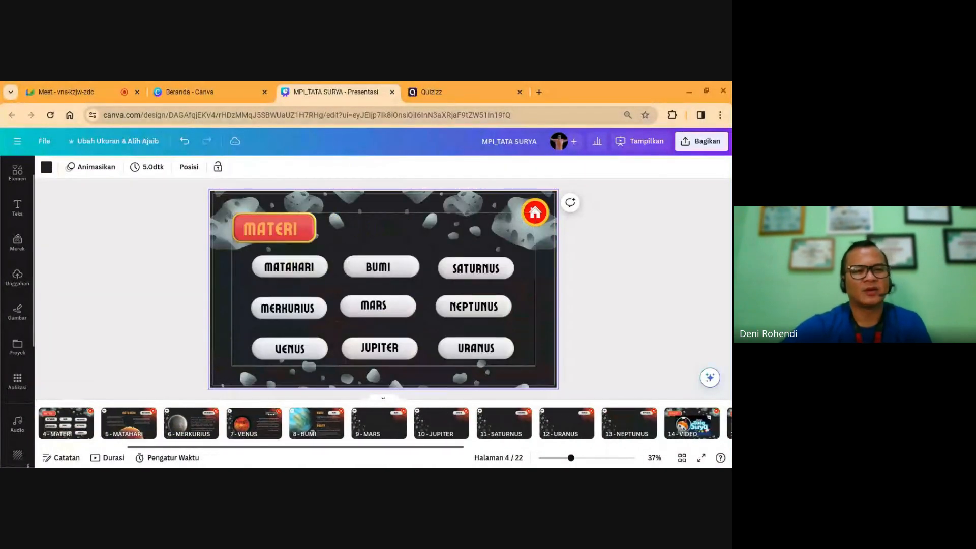
{"action": "key", "text": "Left"}
{"action": "key", "text": "Left"}
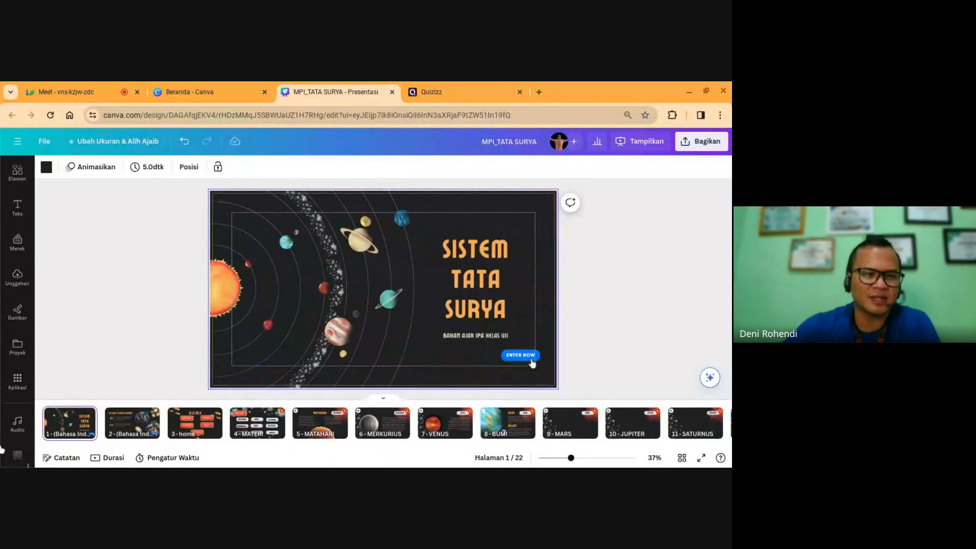
Step: Add the first recent audio track as background music and lower its volume
{"action": "left_click", "coordinate": [21, 424]}
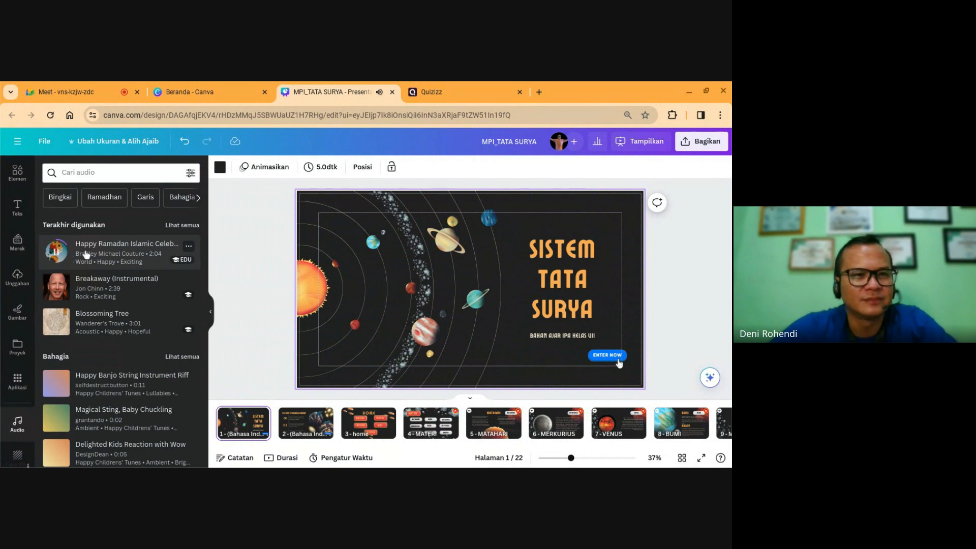
{"action": "left_click", "coordinate": [57, 253]}
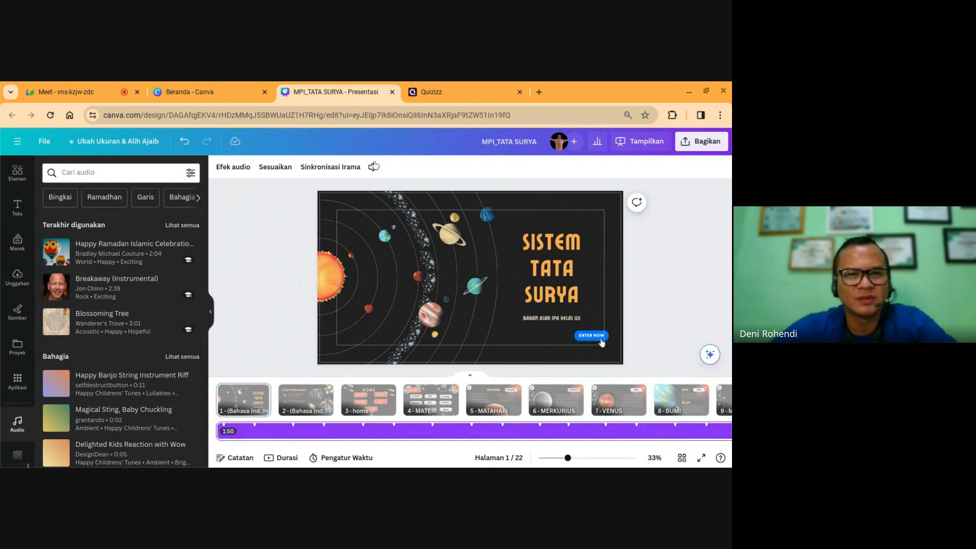
{"action": "left_click", "coordinate": [373, 167]}
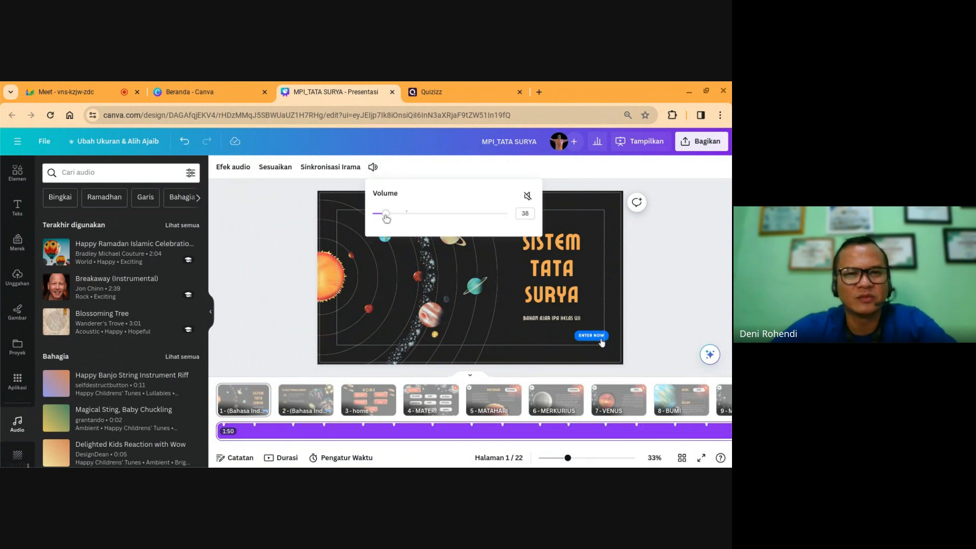
{"action": "left_click_drag", "start_coordinate": [386, 218], "coordinate": [380, 218]}
{"action": "left_click", "coordinate": [667, 264]}
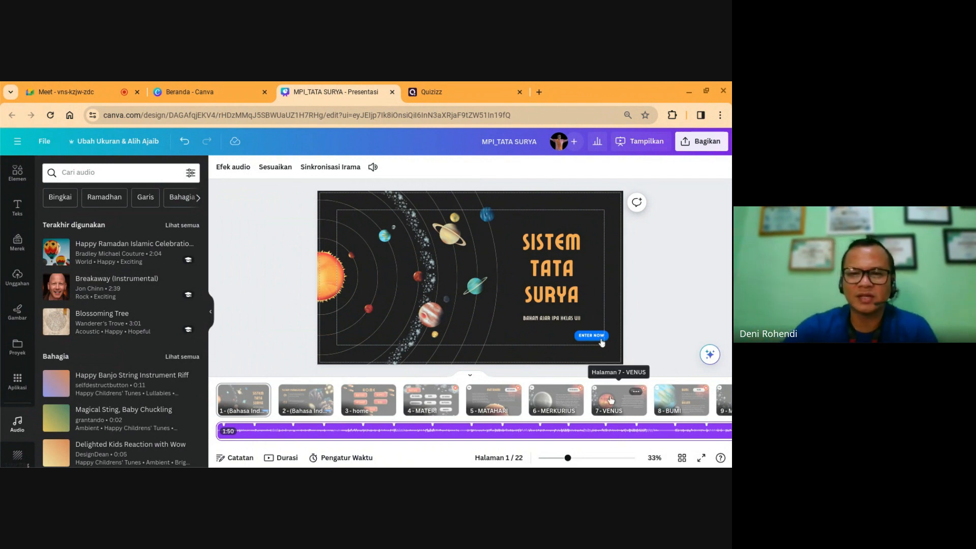
Step: Page from VENUS forward to the TERIMA KASIH slide and close the audio panel
{"action": "left_click", "coordinate": [610, 401]}
{"action": "key", "text": "Right"}
{"action": "key", "text": "Right"}
{"action": "key", "text": "Right"}
{"action": "key", "text": "Right"}
{"action": "key", "text": "Right"}
{"action": "key", "text": "Right"}
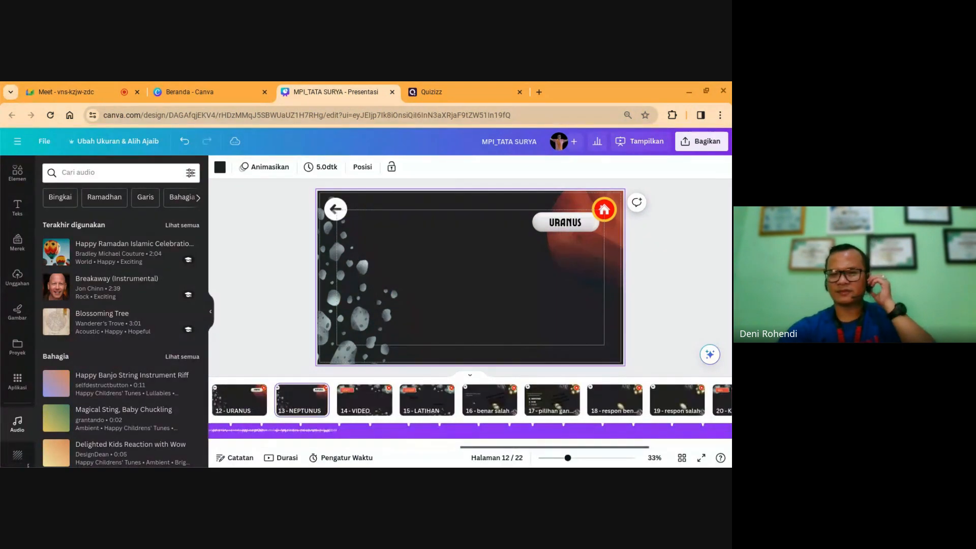
{"action": "key", "text": "Right"}
{"action": "key", "text": "Right"}
{"action": "key", "text": "Right"}
{"action": "key", "text": "Right"}
{"action": "key", "text": "Right"}
{"action": "key", "text": "Right"}
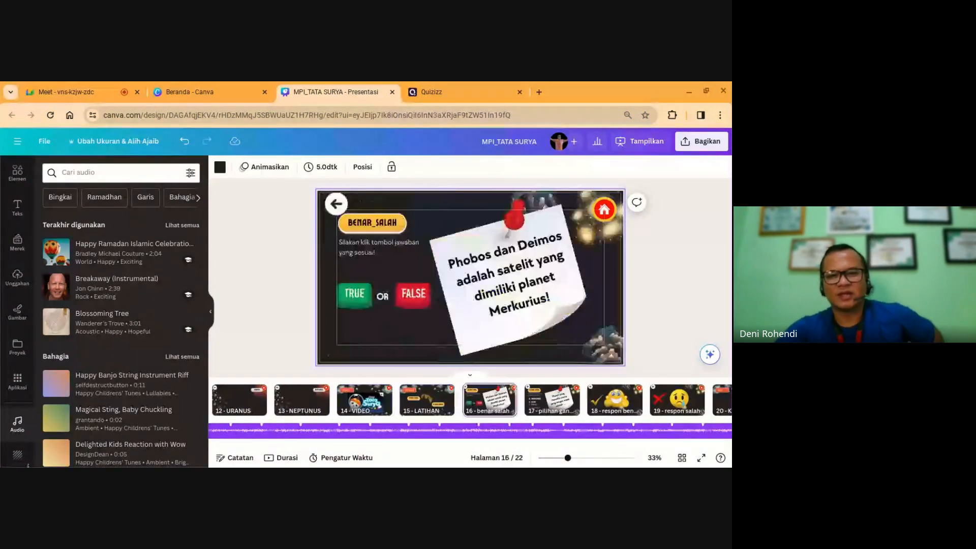
{"action": "key", "text": "Right"}
{"action": "key", "text": "Right"}
{"action": "key", "text": "Right"}
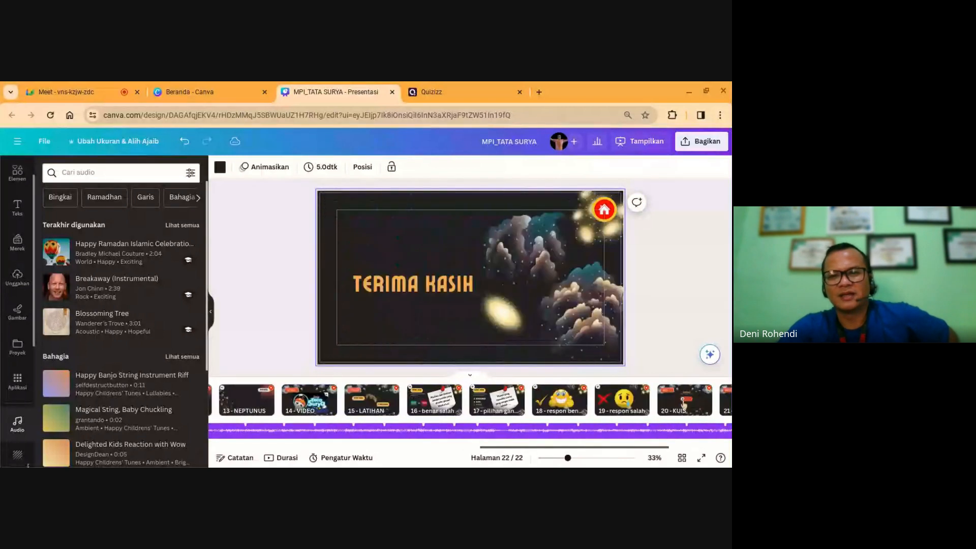
{"action": "left_click", "coordinate": [210, 314]}
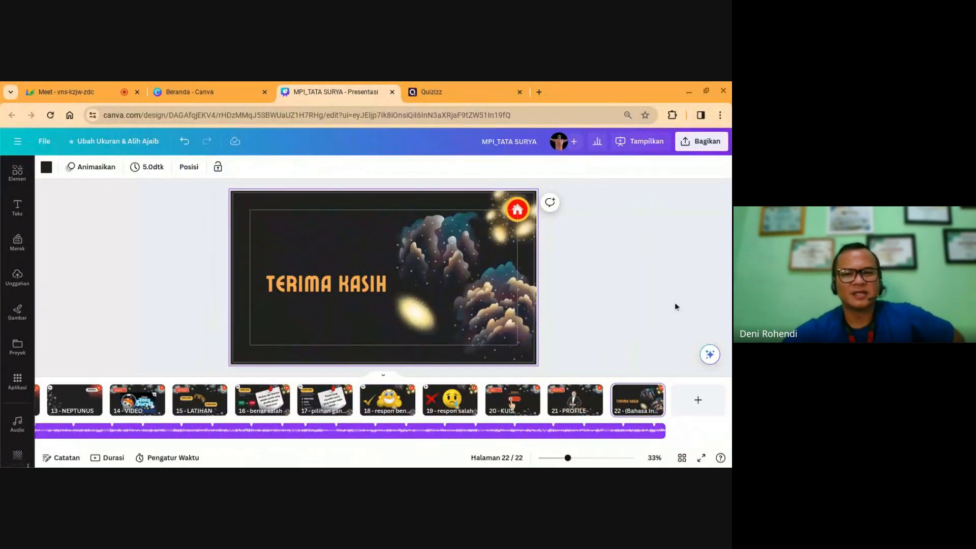
Step: Deselect the audio, jump to the NEPTUNUS slide, and scroll back up to page 1
{"action": "left_click", "coordinate": [675, 317]}
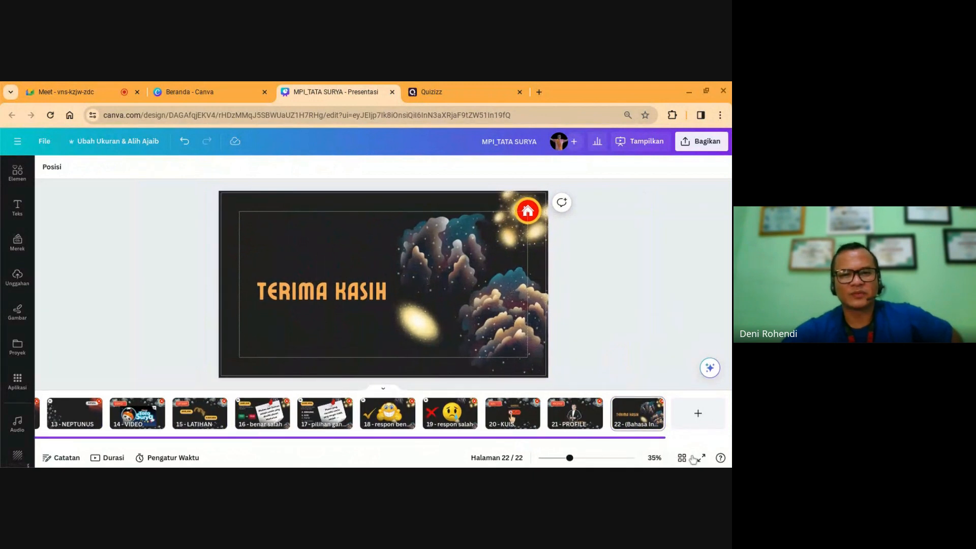
{"action": "left_click", "coordinate": [59, 421]}
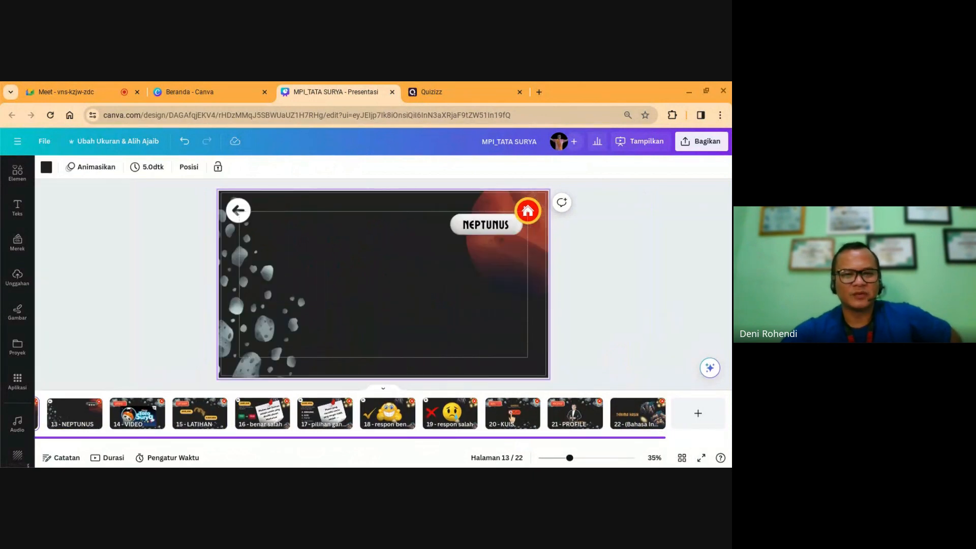
{"action": "scroll", "coordinate": [383, 284], "scroll_direction": "up", "scroll_amount": 2}
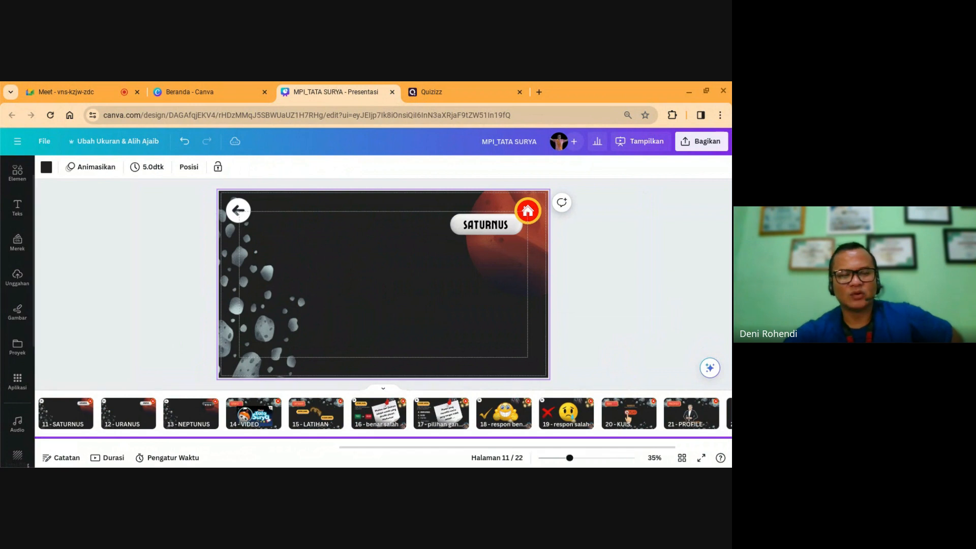
{"action": "scroll", "coordinate": [383, 285], "scroll_direction": "up", "scroll_amount": 4}
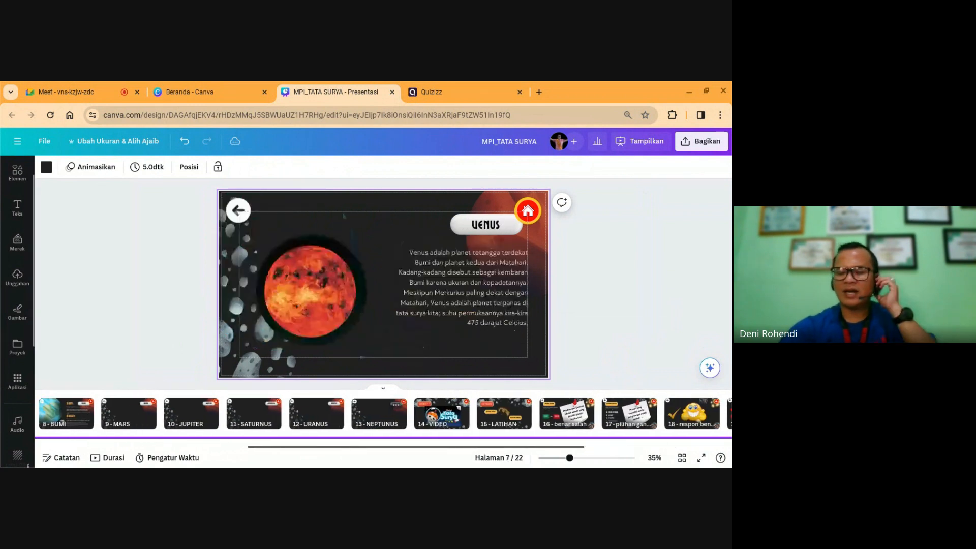
{"action": "scroll", "coordinate": [383, 284], "scroll_direction": "up", "scroll_amount": 3}
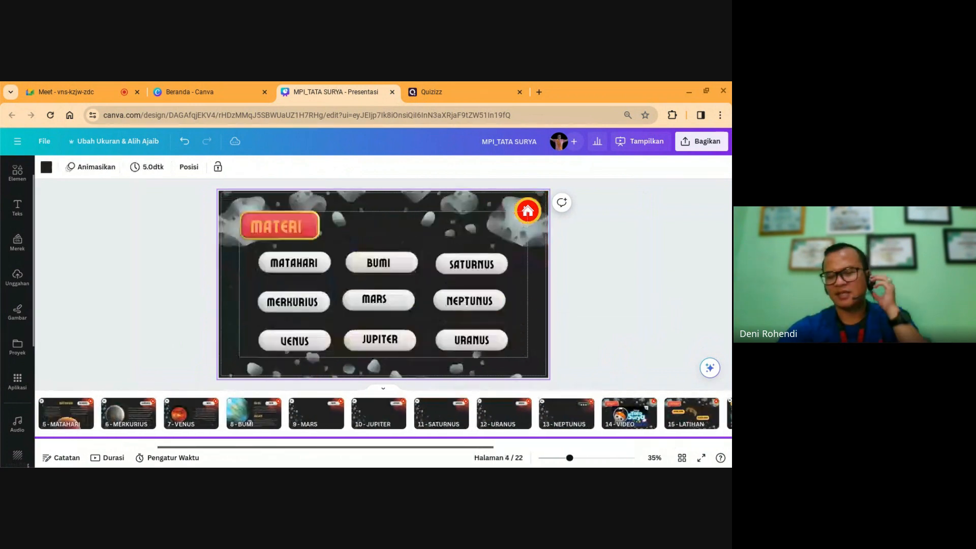
{"action": "scroll", "coordinate": [525, 354], "scroll_direction": "up", "scroll_amount": 2}
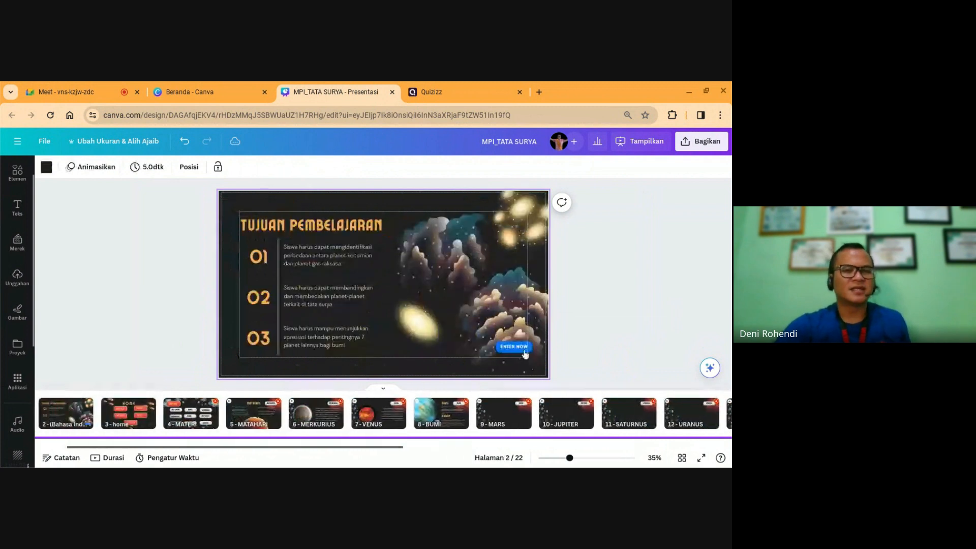
{"action": "scroll", "coordinate": [525, 354], "scroll_direction": "up", "scroll_amount": 1}
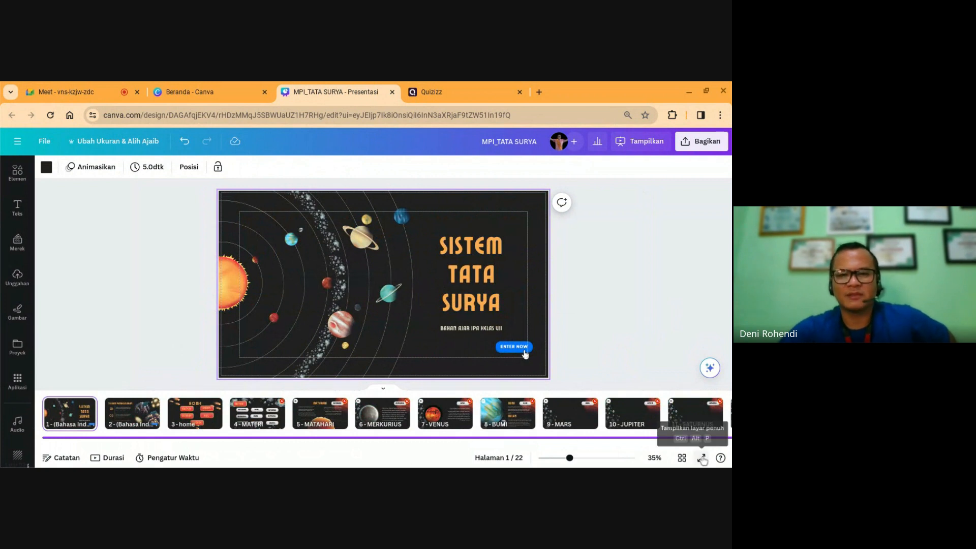
Step: Present full-screen, follow ENTER NOW to HOME, and lower playback volume to 38
{"action": "left_click", "coordinate": [701, 458]}
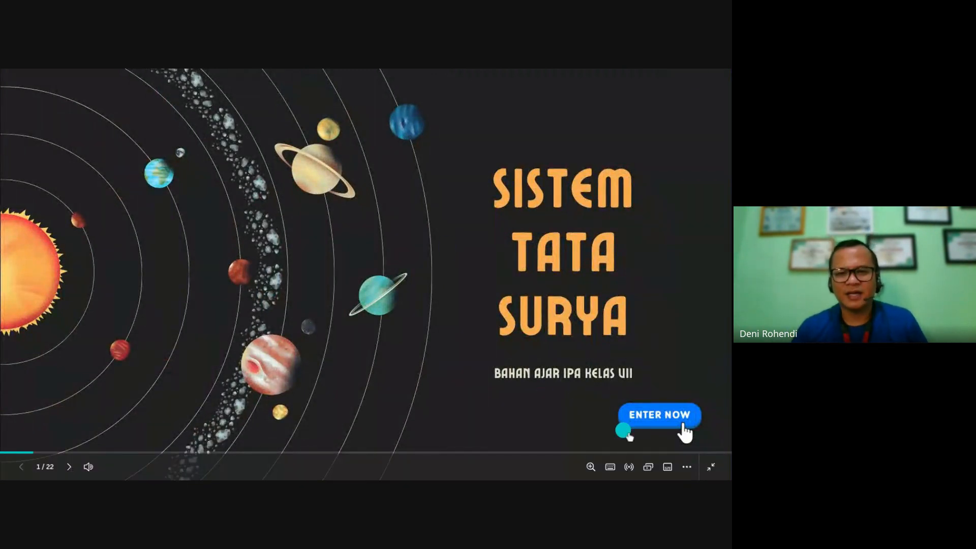
{"action": "key", "text": "Right"}
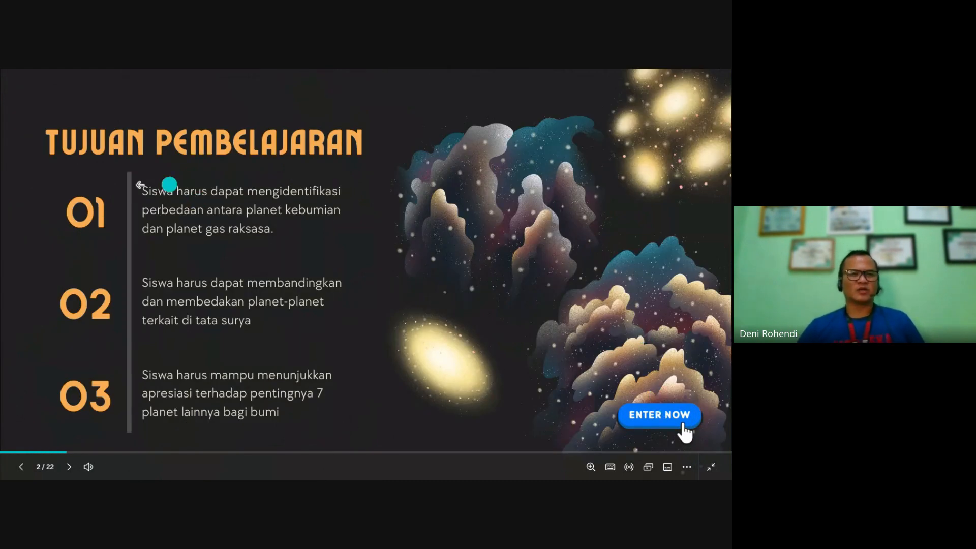
{"action": "left_click", "coordinate": [664, 421]}
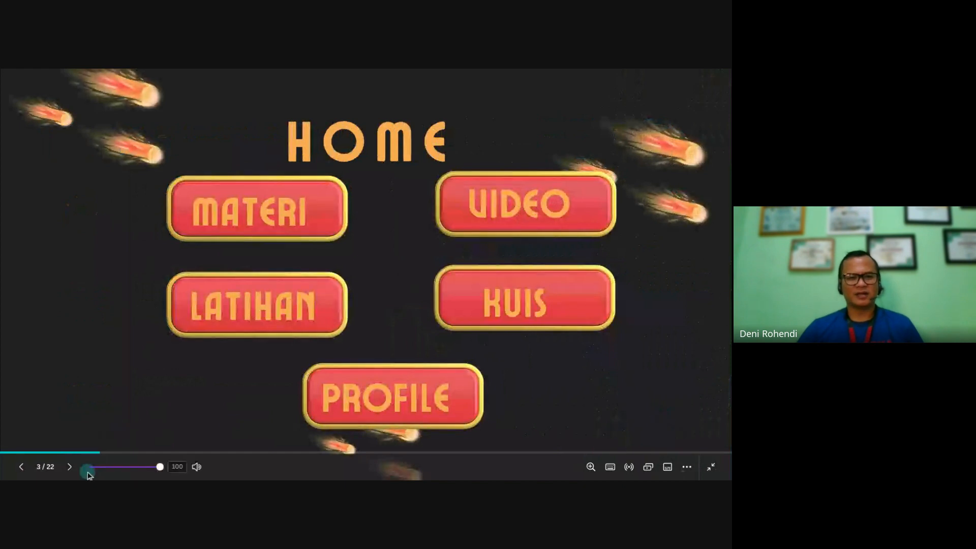
{"action": "left_click", "coordinate": [116, 467]}
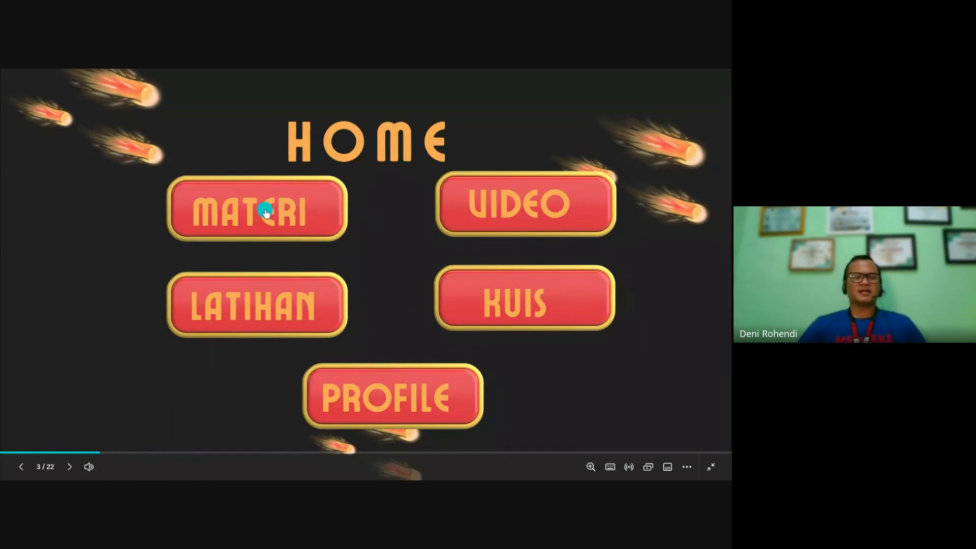
Step: Test the MATERI menu links: BUMI, home, MERKURIUS, back arrow, then VENUS
{"action": "left_click", "coordinate": [265, 212]}
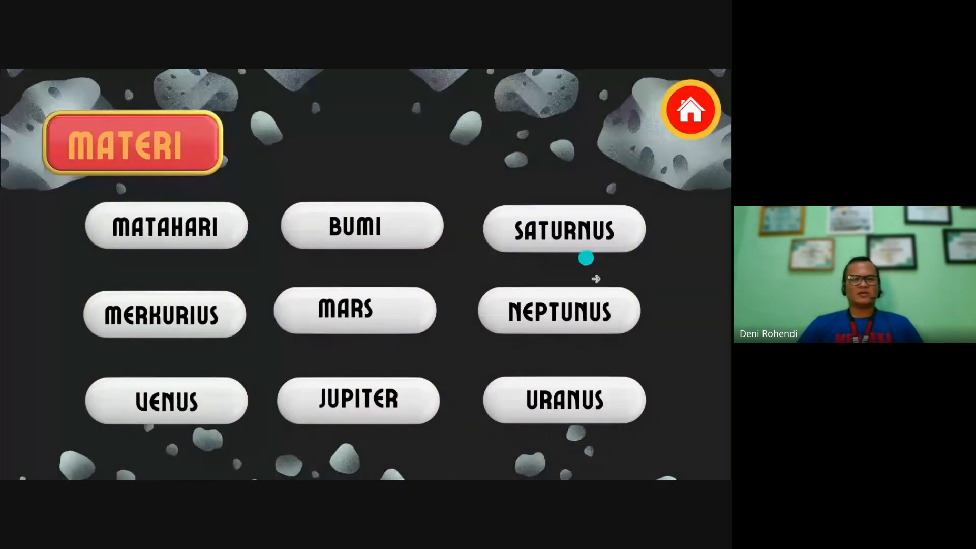
{"action": "left_click", "coordinate": [172, 227]}
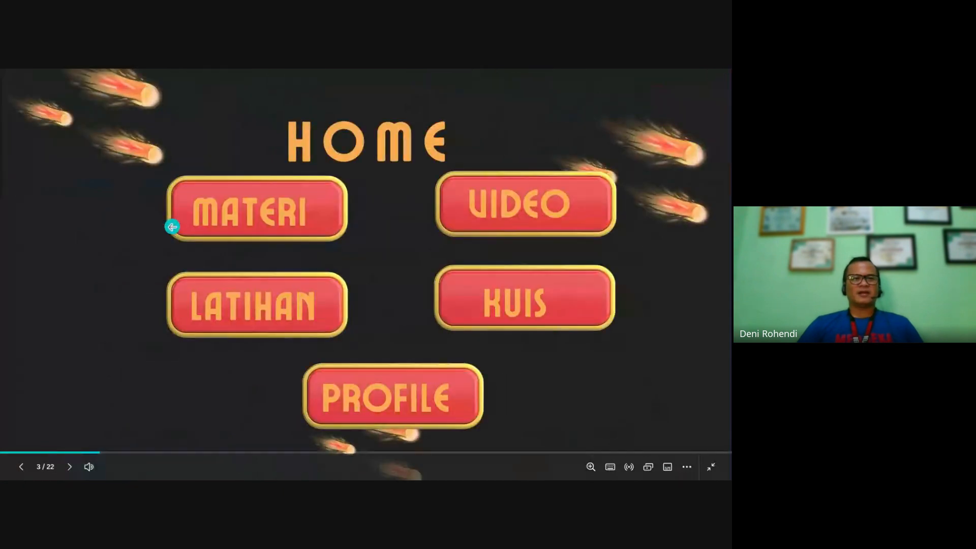
{"action": "left_click", "coordinate": [249, 210]}
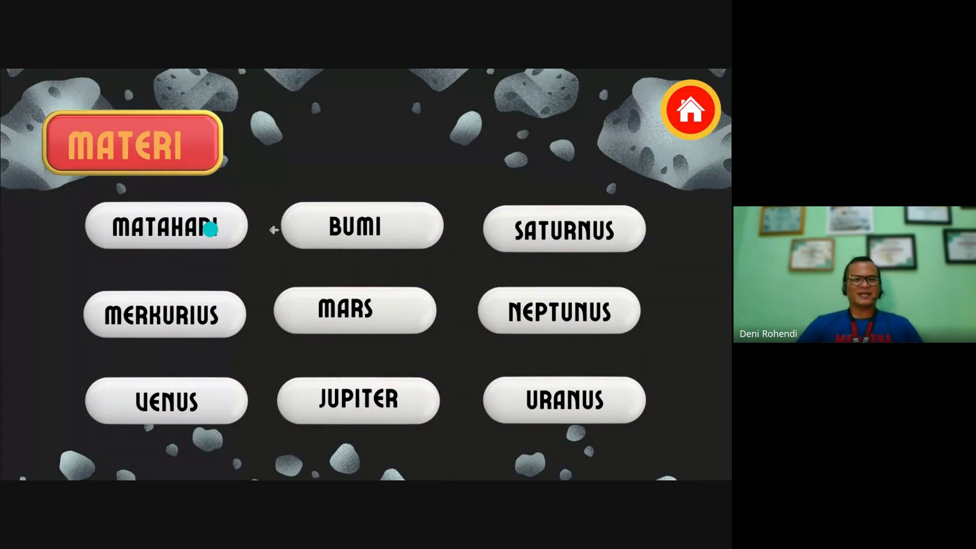
{"action": "left_click", "coordinate": [348, 225]}
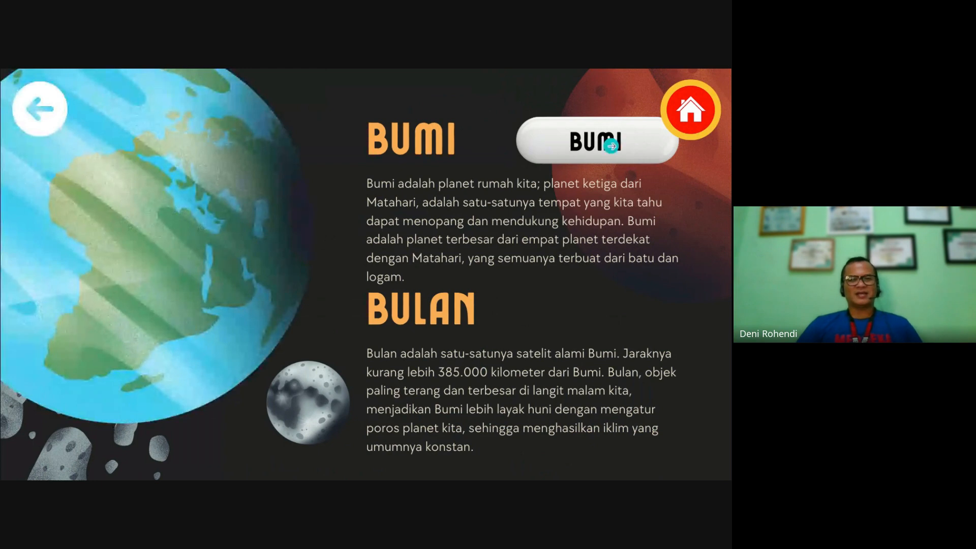
{"action": "left_click", "coordinate": [696, 108]}
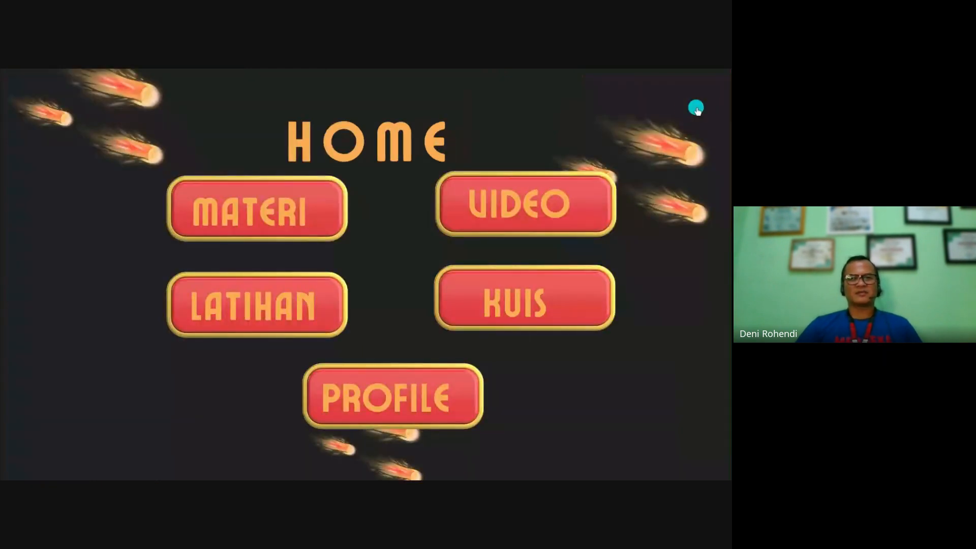
{"action": "left_click", "coordinate": [260, 210]}
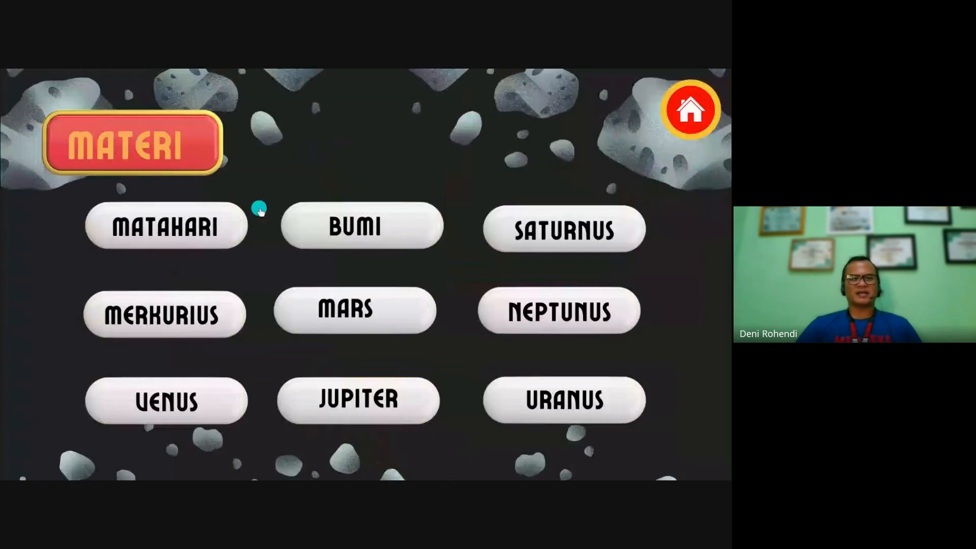
{"action": "left_click", "coordinate": [170, 312]}
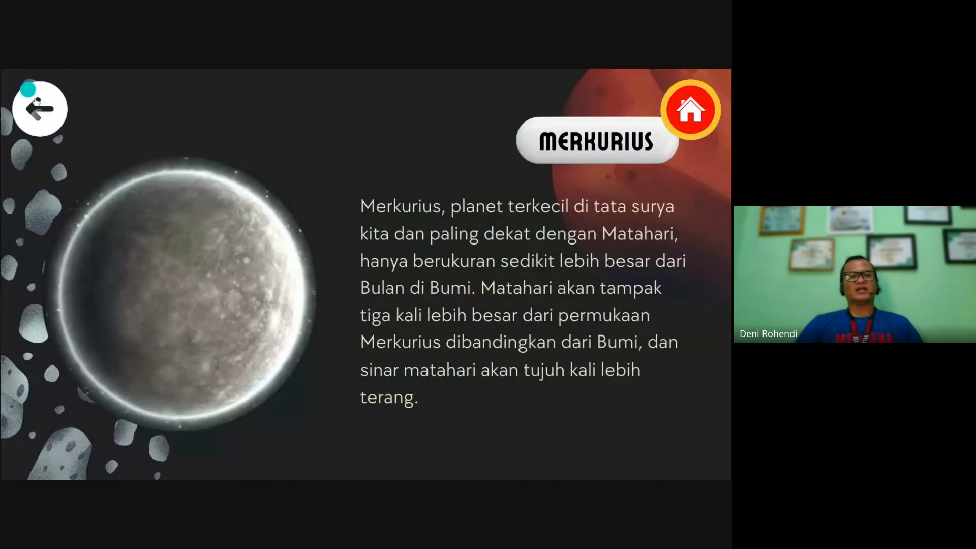
{"action": "left_click", "coordinate": [32, 108]}
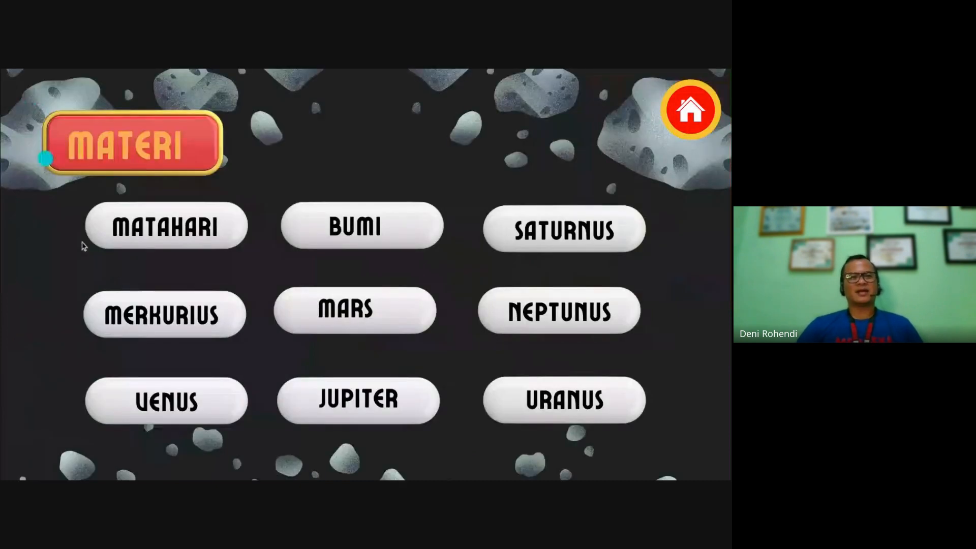
{"action": "left_click", "coordinate": [167, 402]}
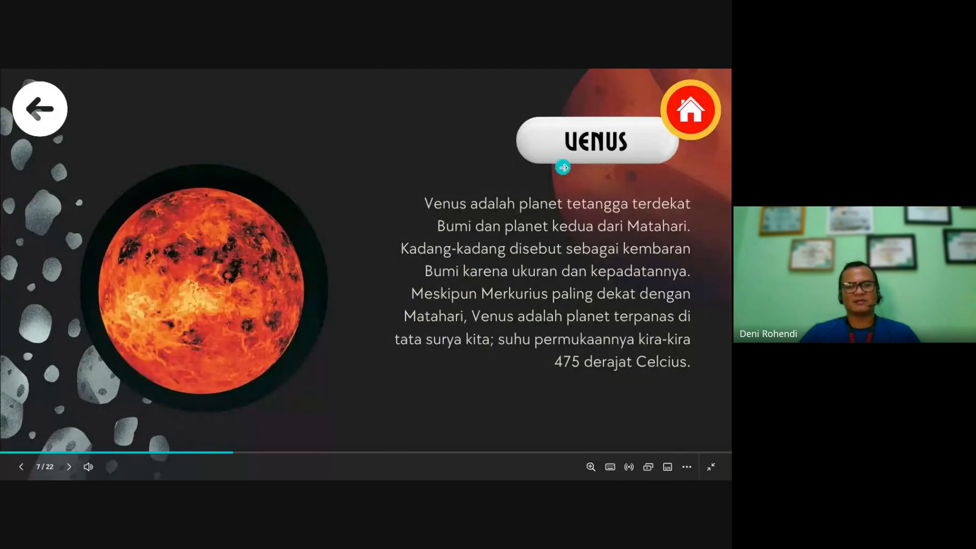
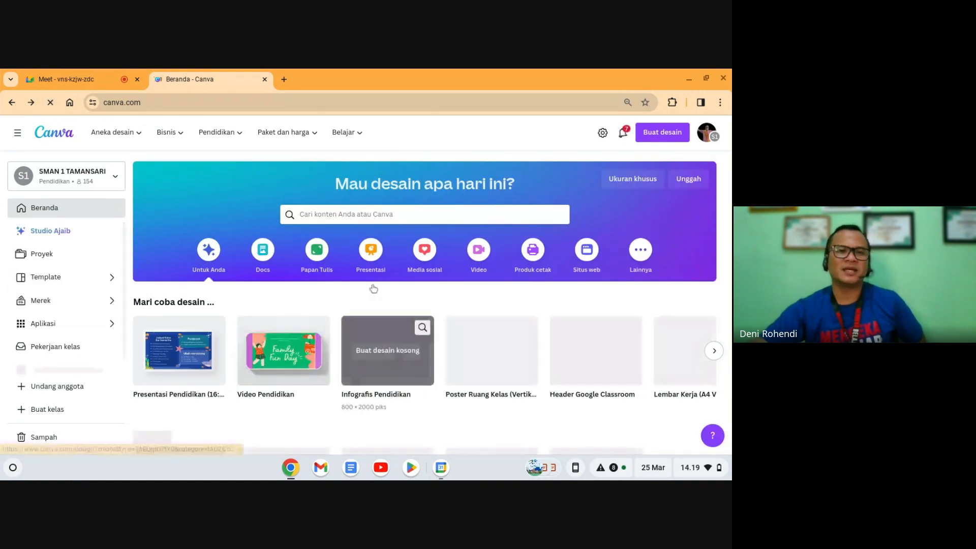
Step: Search Canva's templates for 'buletin'
{"action": "scroll", "coordinate": [337, 282], "scroll_direction": "down", "scroll_amount": 10}
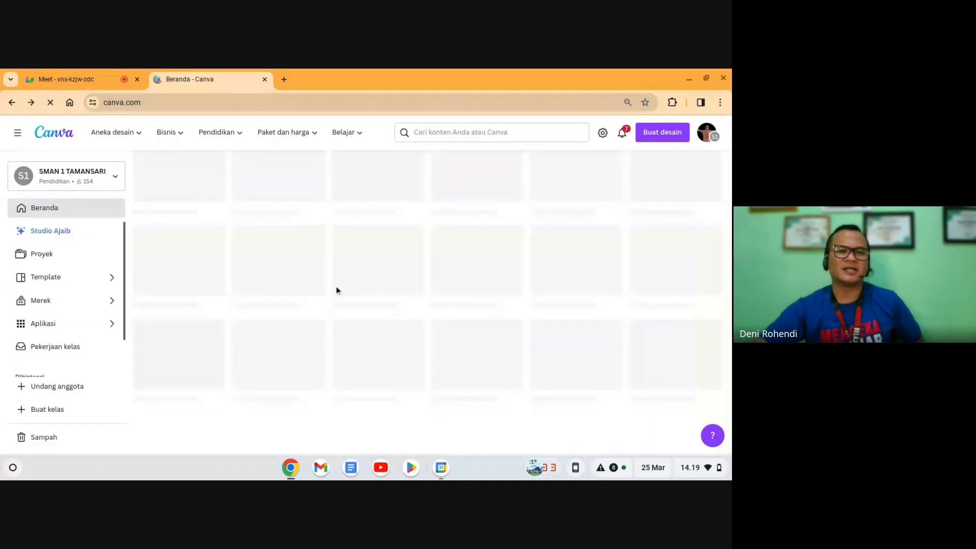
{"action": "scroll", "coordinate": [336, 290], "scroll_direction": "up", "scroll_amount": 10}
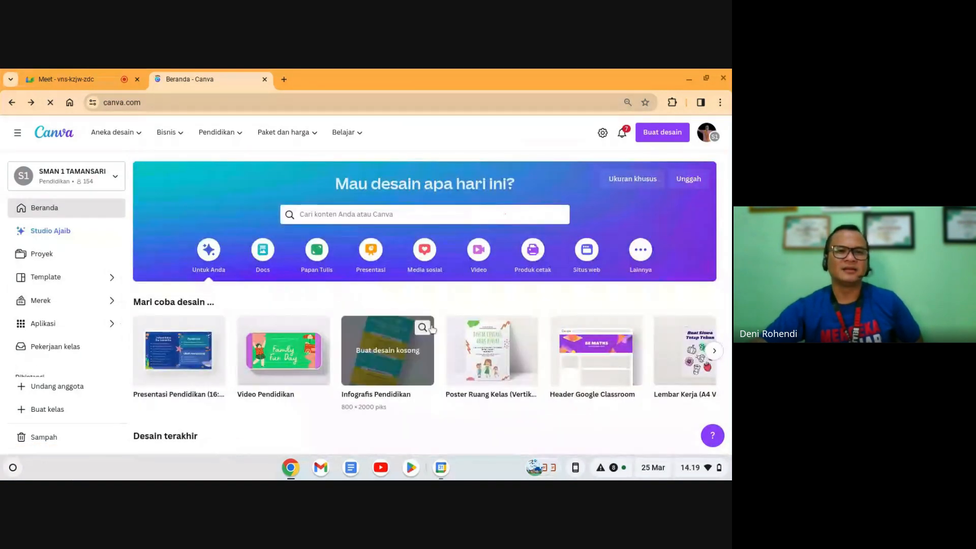
{"action": "left_click", "coordinate": [388, 213]}
{"action": "type", "text": "buleti"}
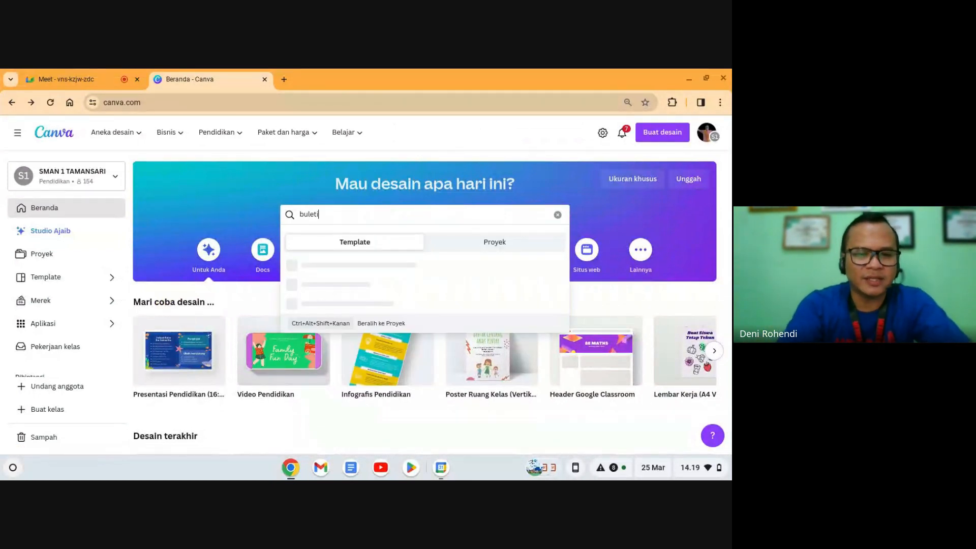
{"action": "type", "text": "n"}
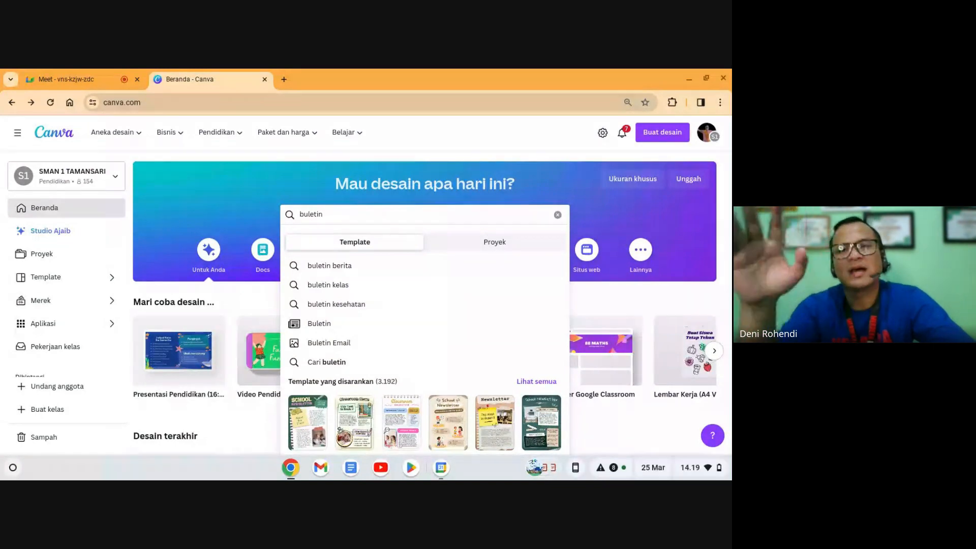
{"action": "key", "text": "Return"}
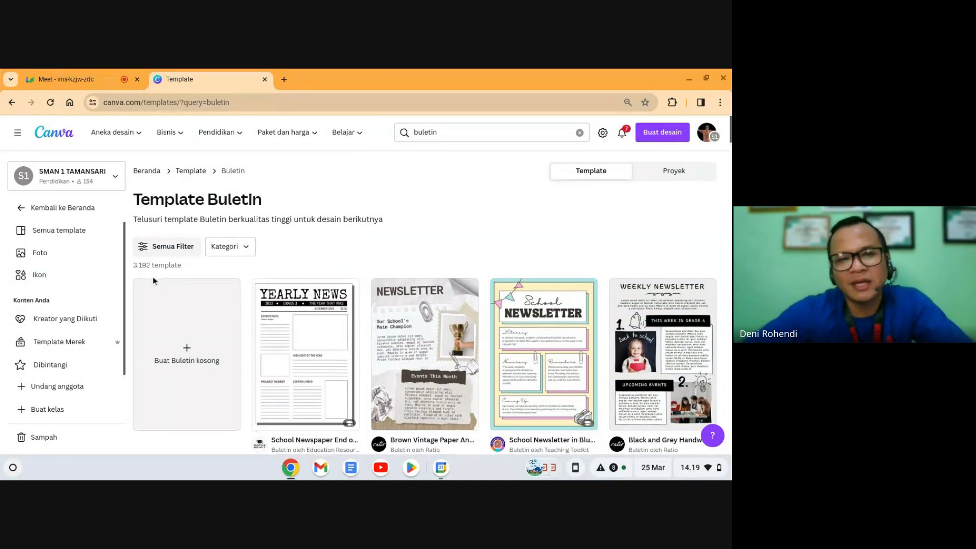
Step: Narrow the template search to 'buletin sekolah'
{"action": "scroll", "coordinate": [153, 280], "scroll_direction": "down", "scroll_amount": 1}
{"action": "scroll", "coordinate": [154, 281], "scroll_direction": "down", "scroll_amount": 1}
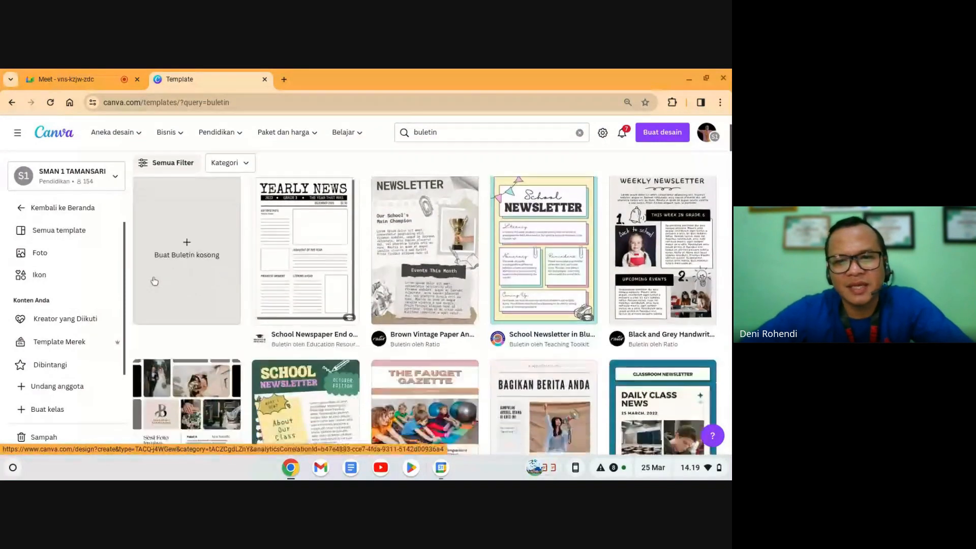
{"action": "scroll", "coordinate": [154, 281], "scroll_direction": "up", "scroll_amount": 2}
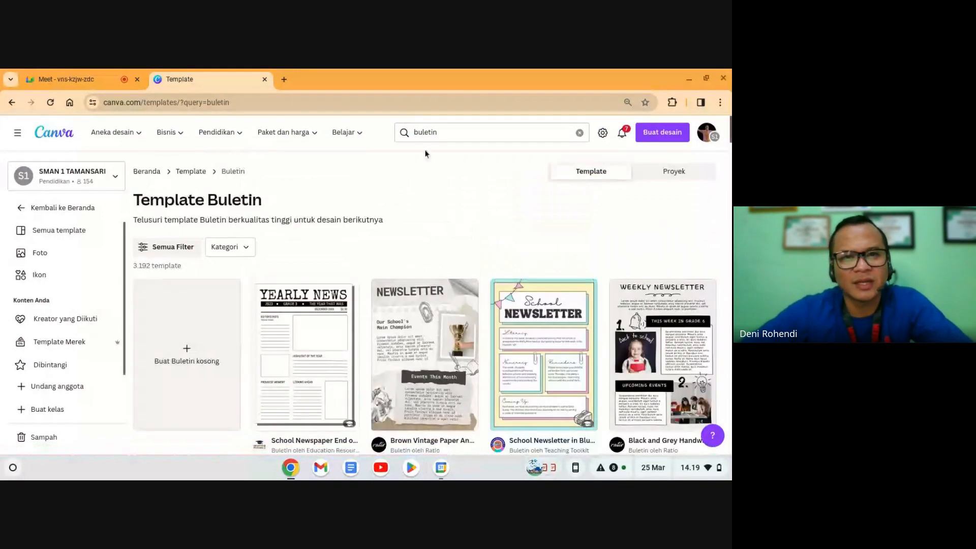
{"action": "left_click", "coordinate": [456, 131]}
{"action": "type", "text": "sek"}
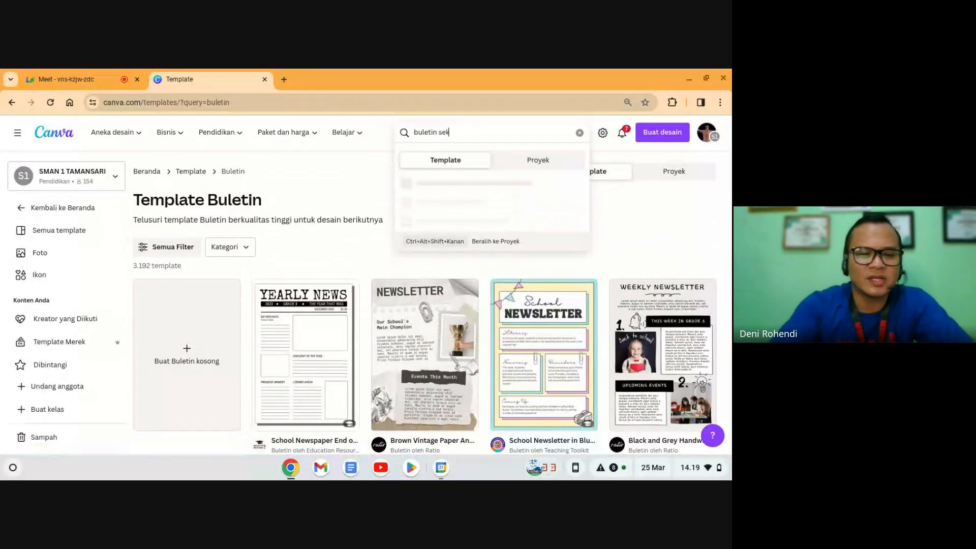
{"action": "type", "text": "olah"}
{"action": "key", "text": "Return"}
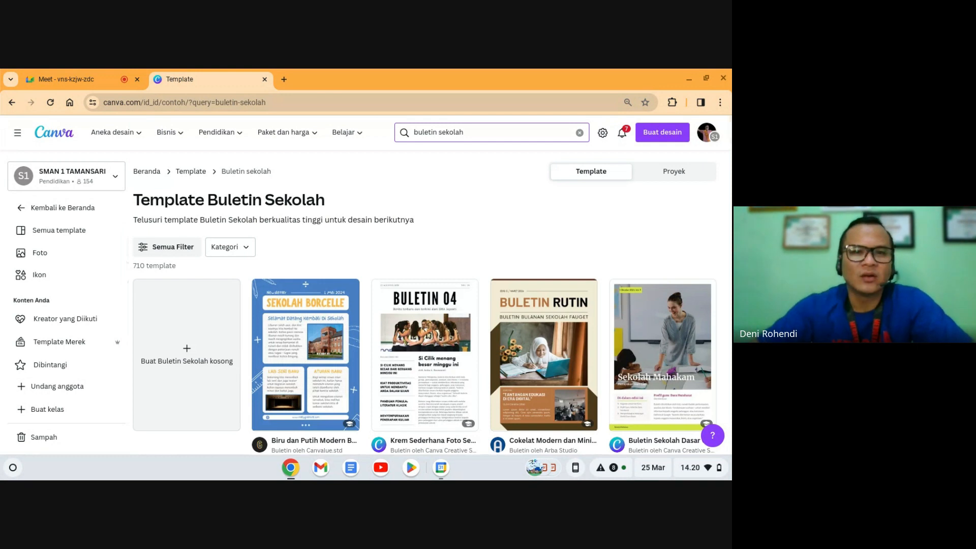
Step: Open the Red and White Professional School Newsletter template preview from the results
{"action": "scroll", "coordinate": [516, 335], "scroll_direction": "down", "scroll_amount": 3}
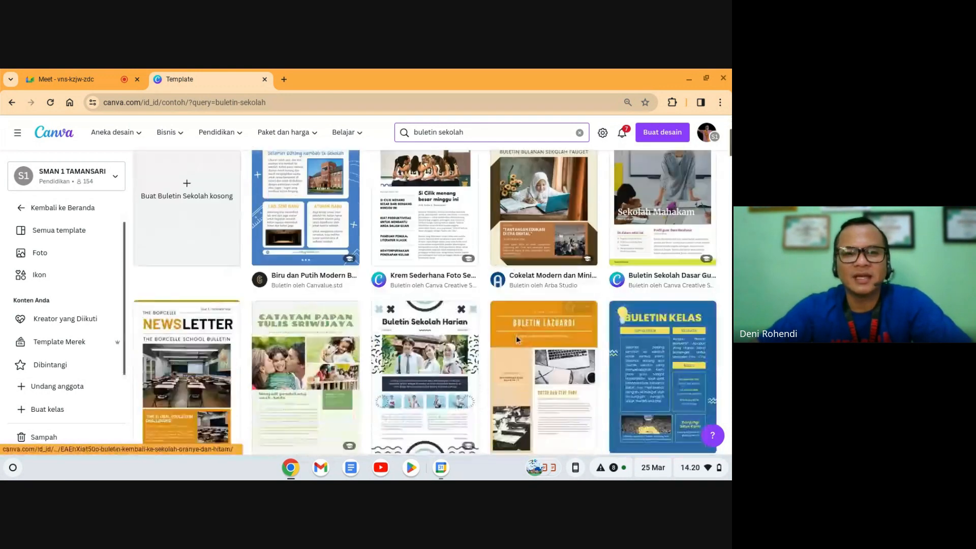
{"action": "scroll", "coordinate": [516, 335], "scroll_direction": "down", "scroll_amount": 2}
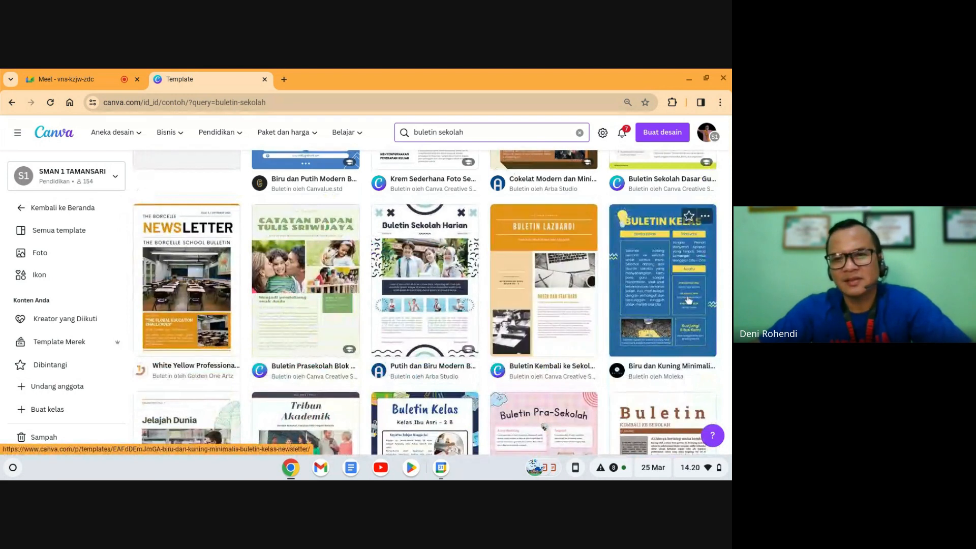
{"action": "scroll", "coordinate": [544, 307], "scroll_direction": "down", "scroll_amount": 3}
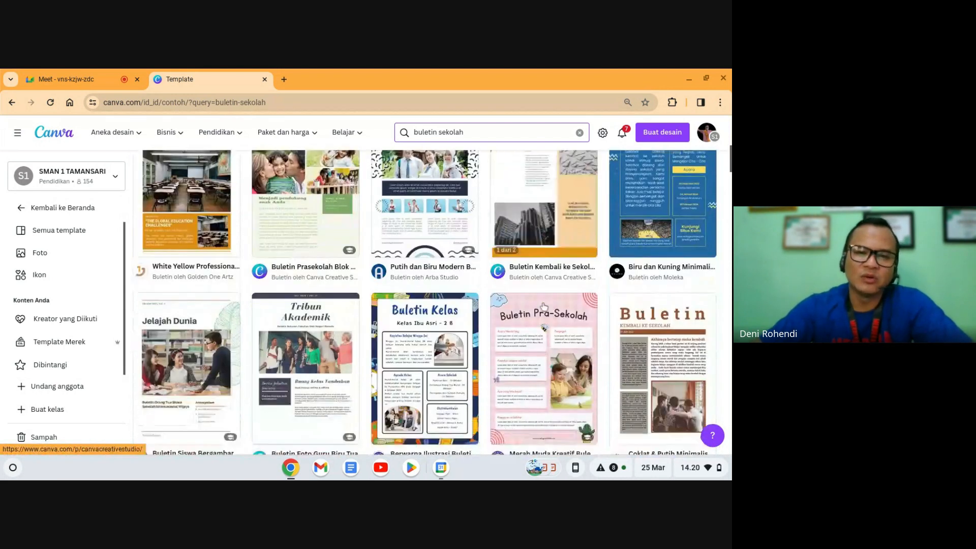
{"action": "scroll", "coordinate": [544, 307], "scroll_direction": "down", "scroll_amount": 1}
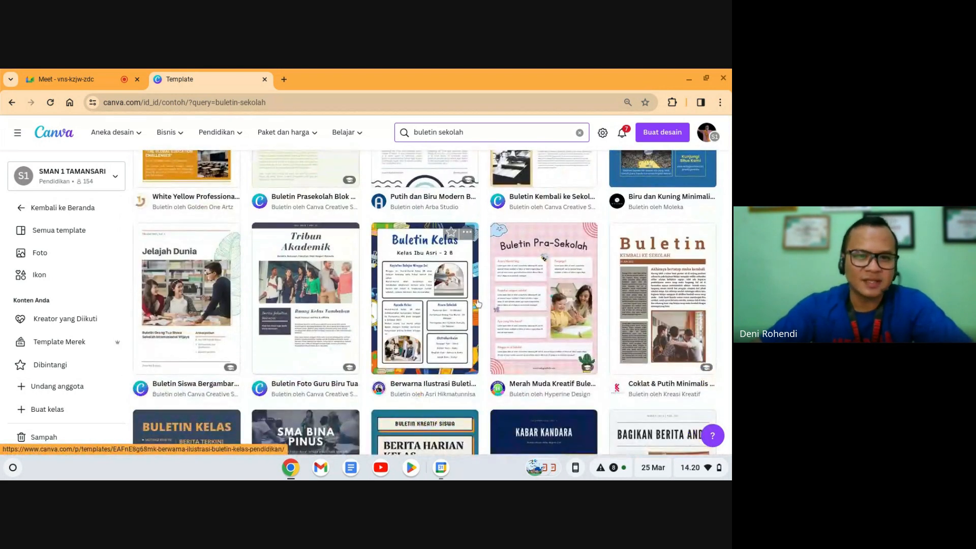
{"action": "scroll", "coordinate": [478, 302], "scroll_direction": "down", "scroll_amount": 3}
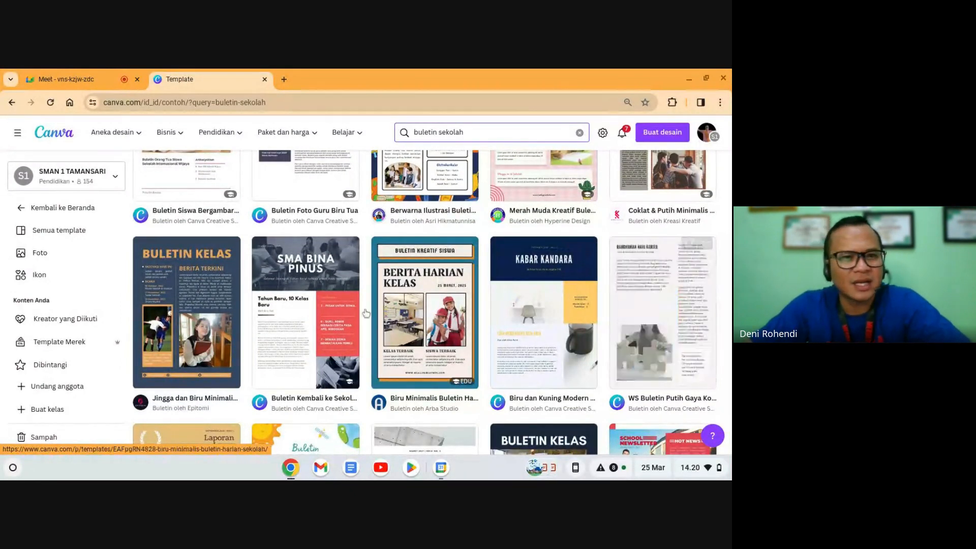
{"action": "scroll", "coordinate": [339, 310], "scroll_direction": "down", "scroll_amount": 3}
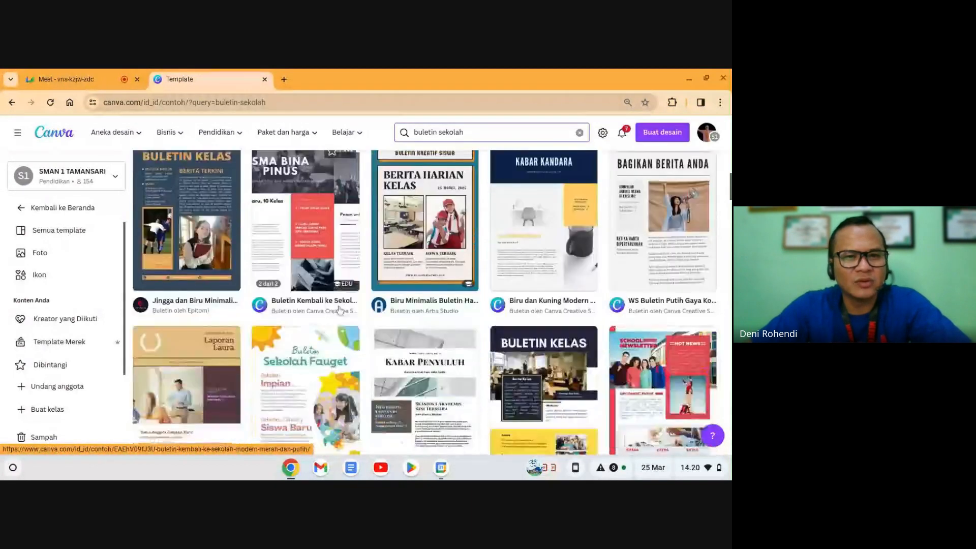
{"action": "scroll", "coordinate": [337, 306], "scroll_direction": "down", "scroll_amount": 2}
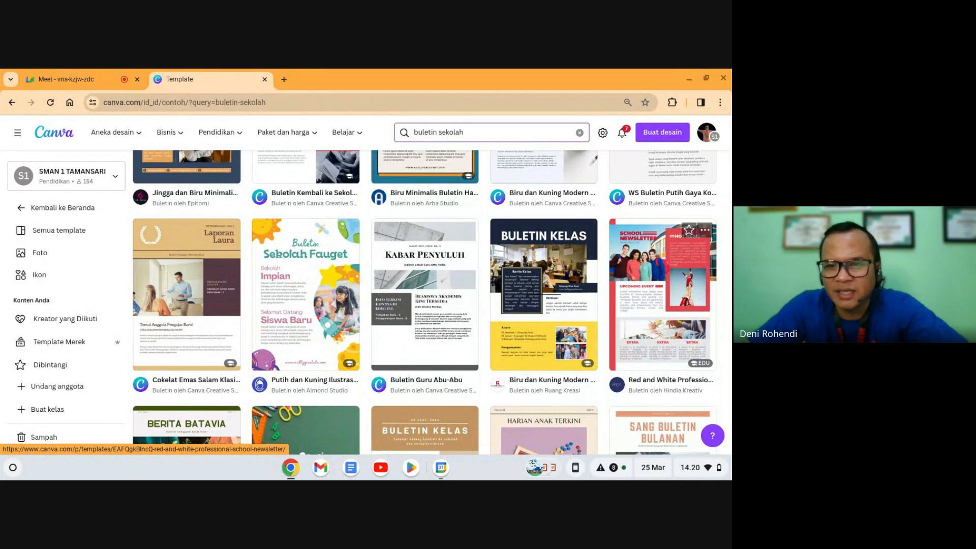
{"action": "left_click", "coordinate": [659, 301]}
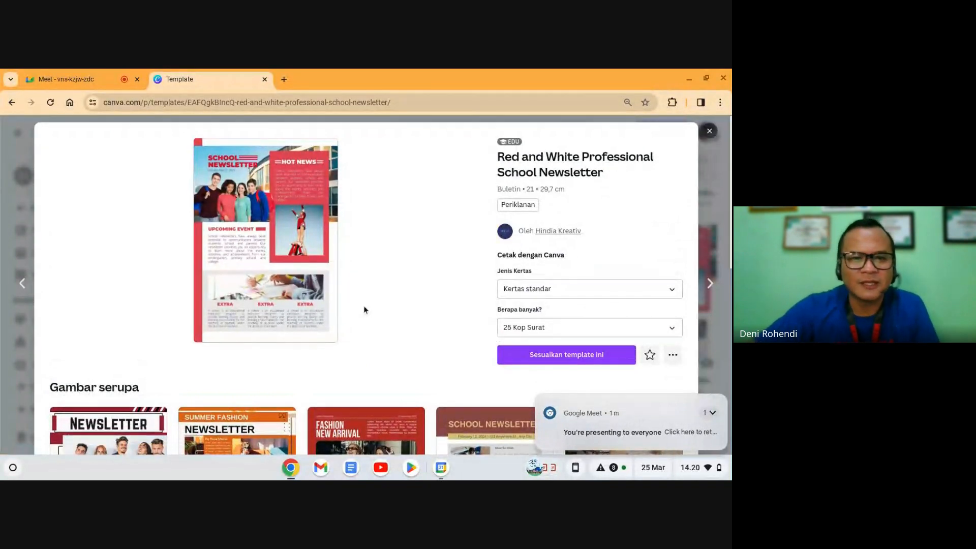
Step: Customize the Red and White Professional School Newsletter template as a new editable design
{"action": "scroll", "coordinate": [363, 309], "scroll_direction": "down", "scroll_amount": 3}
{"action": "scroll", "coordinate": [363, 306], "scroll_direction": "up", "scroll_amount": 2}
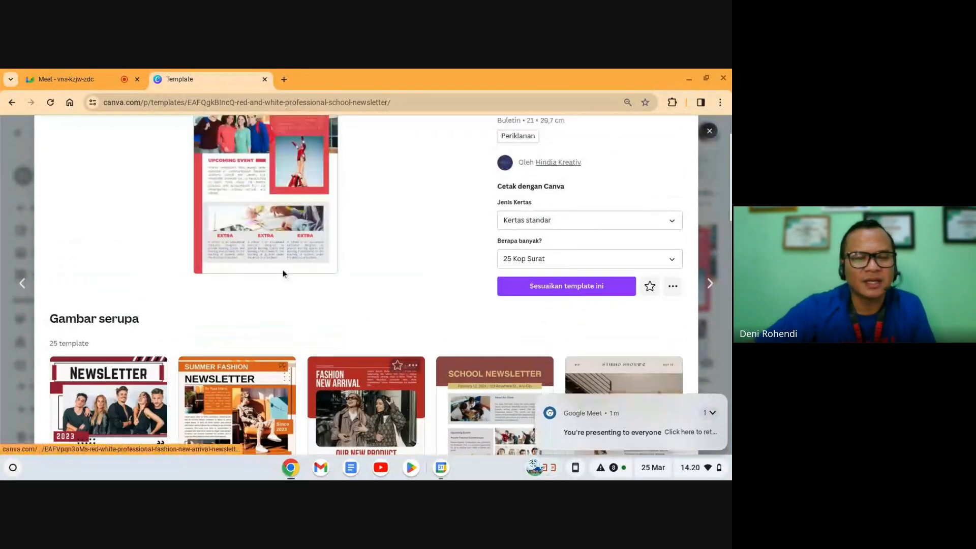
{"action": "scroll", "coordinate": [283, 274], "scroll_direction": "down", "scroll_amount": 3}
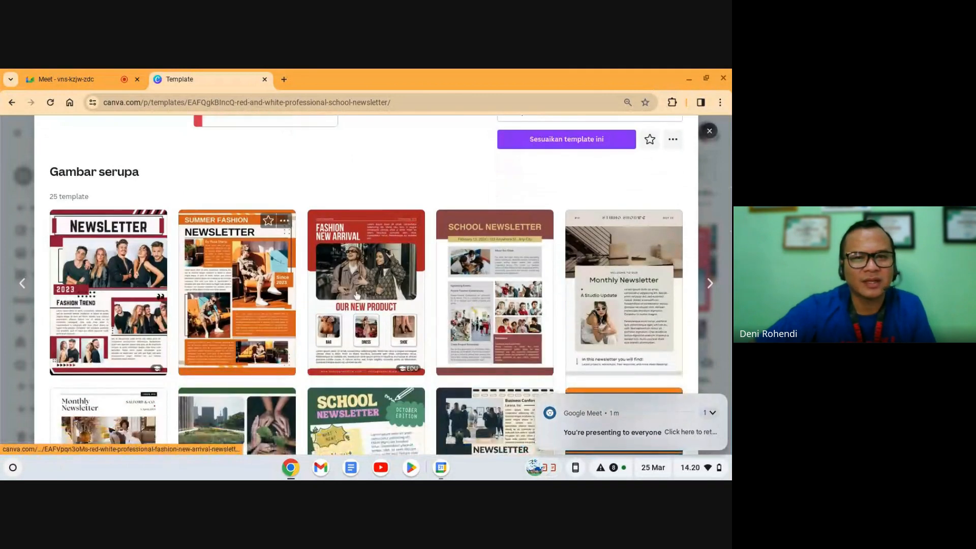
{"action": "scroll", "coordinate": [565, 298], "scroll_direction": "down", "scroll_amount": 4}
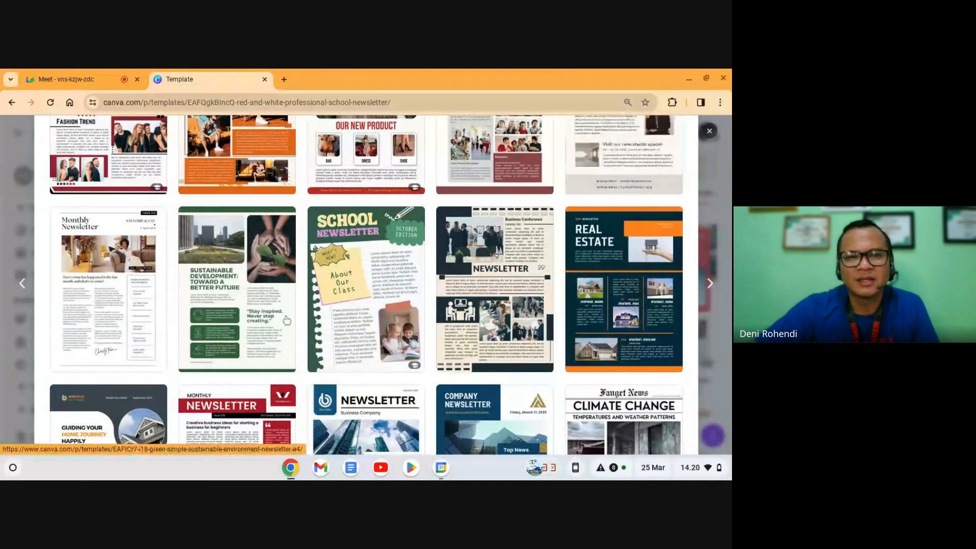
{"action": "scroll", "coordinate": [267, 304], "scroll_direction": "down", "scroll_amount": 4}
{"action": "scroll", "coordinate": [267, 318], "scroll_direction": "up", "scroll_amount": 10}
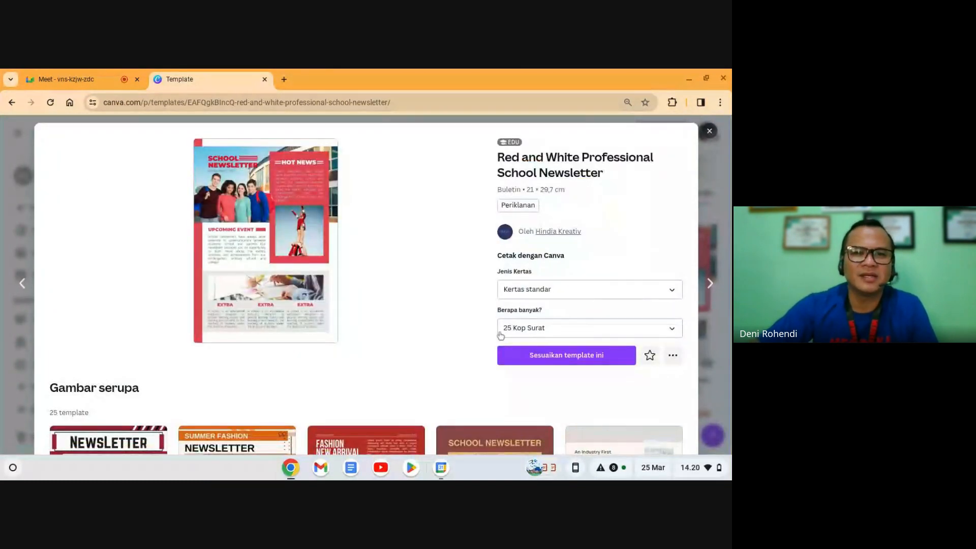
{"action": "left_click", "coordinate": [543, 359]}
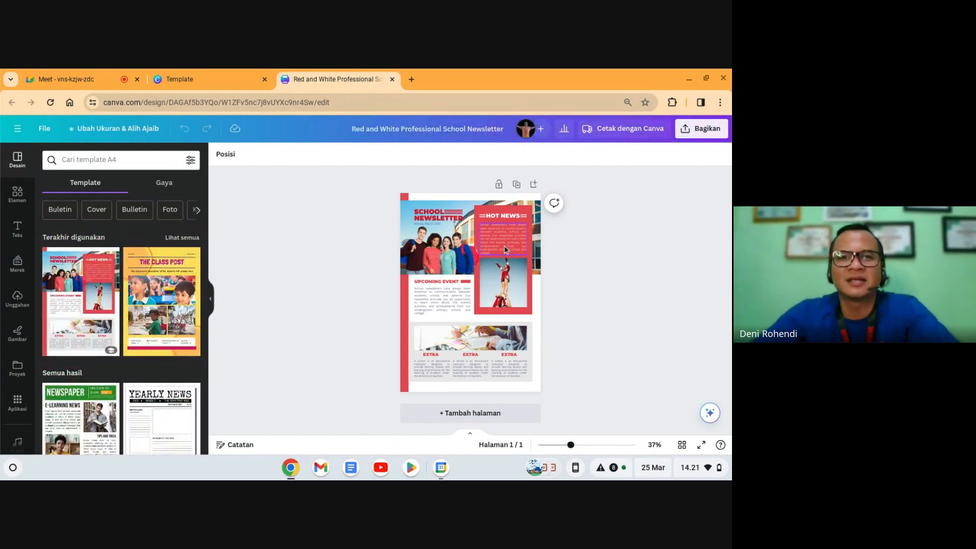
Step: Title the design 'Buletin SMPN 1 Kota Bekasi' and view it full screen
{"action": "left_click", "coordinate": [460, 129]}
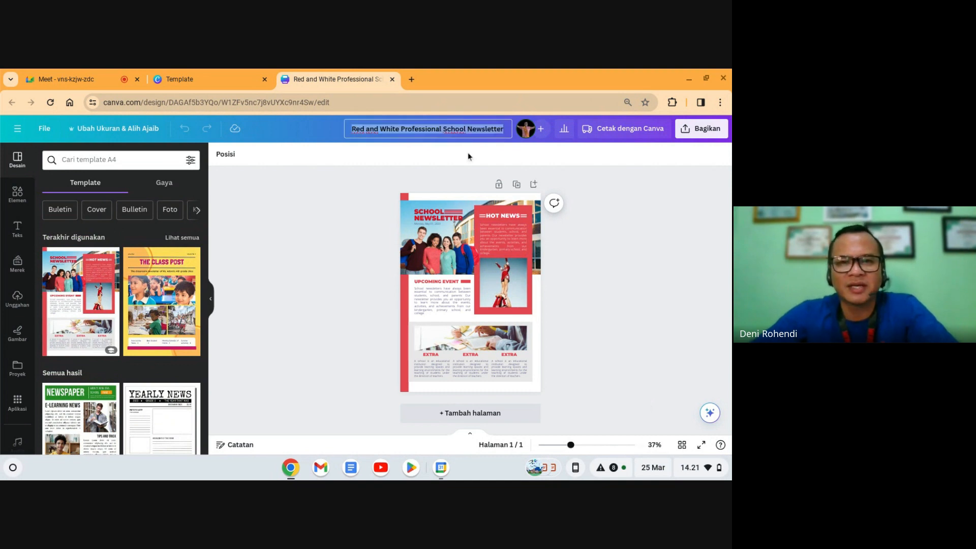
{"action": "type", "text": "Bulet"}
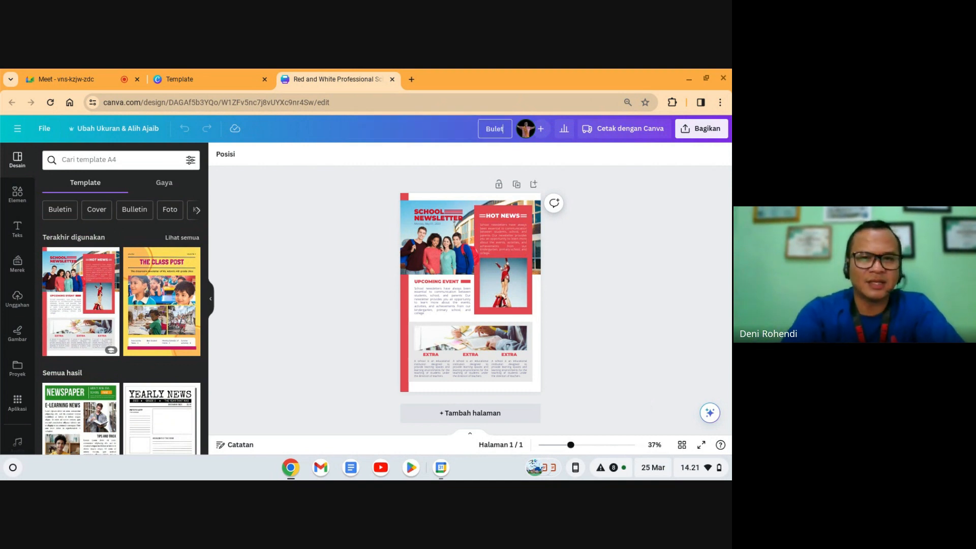
{"action": "type", "text": "in S"}
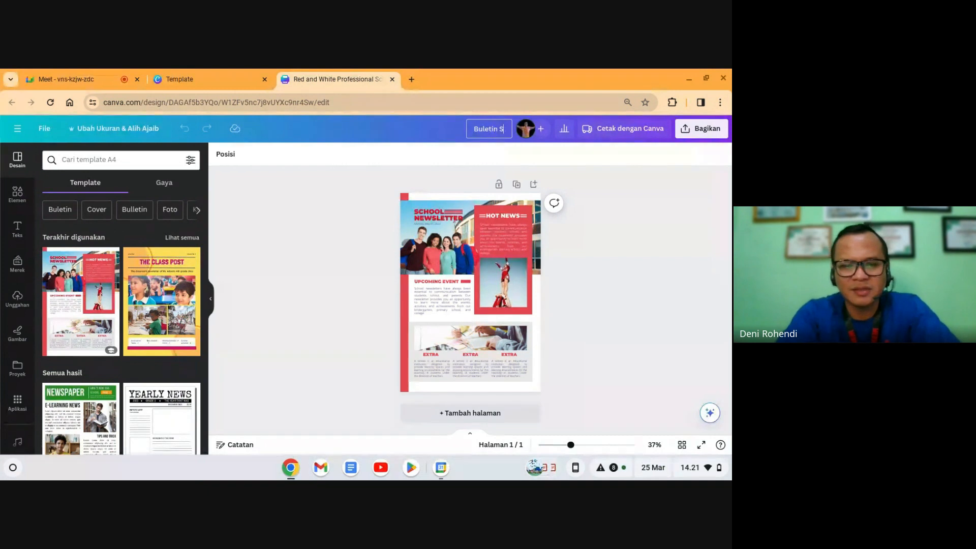
{"action": "type", "text": "MP"}
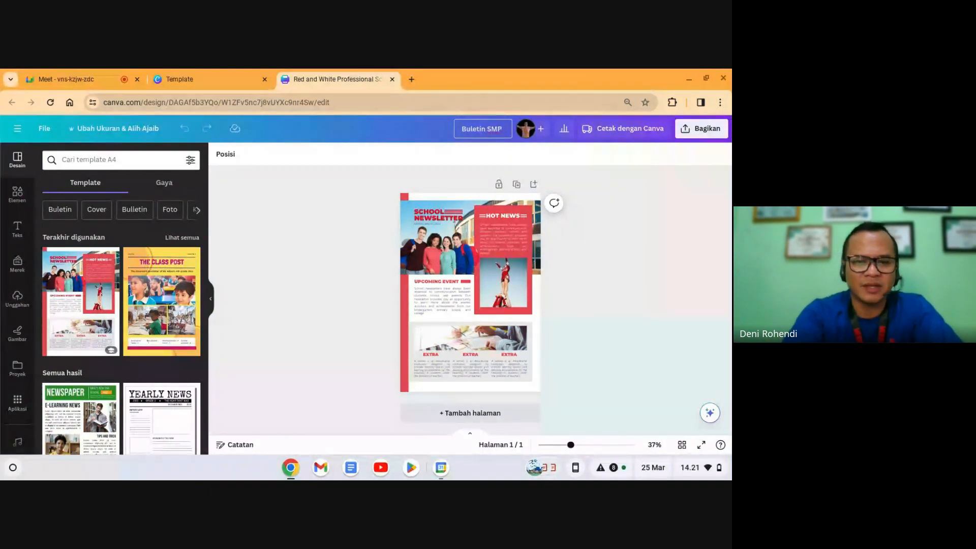
{"action": "type", "text": "N 1"}
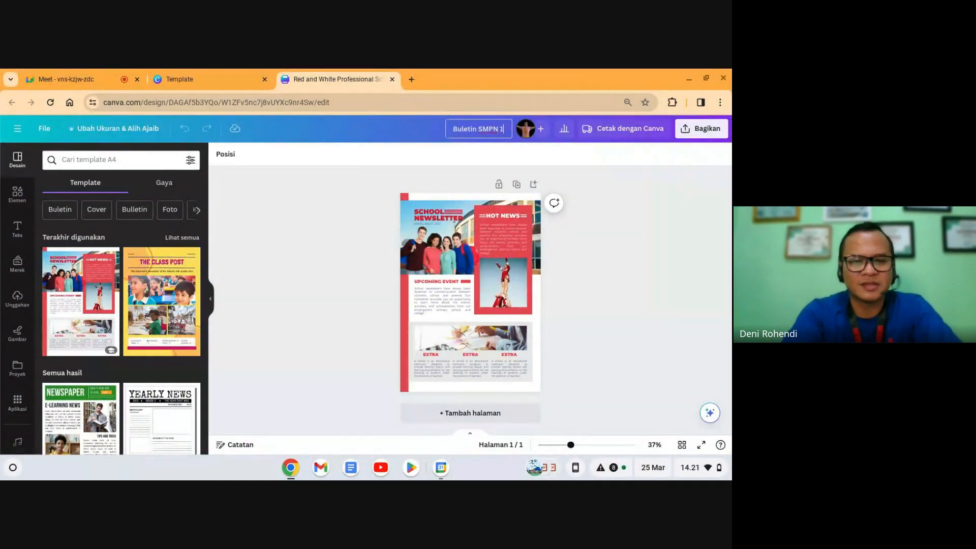
{"action": "type", "text": " Kota Bekasi"}
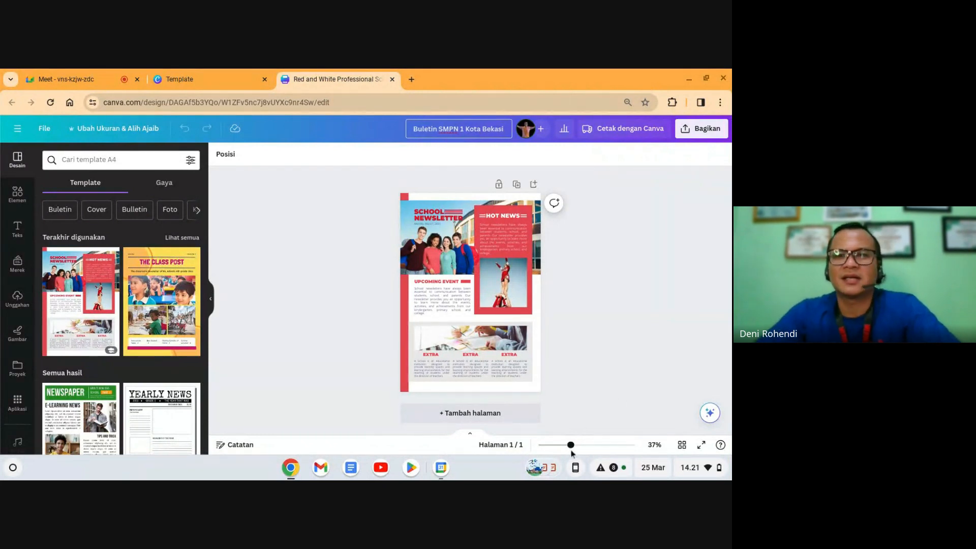
{"action": "key", "text": "Return"}
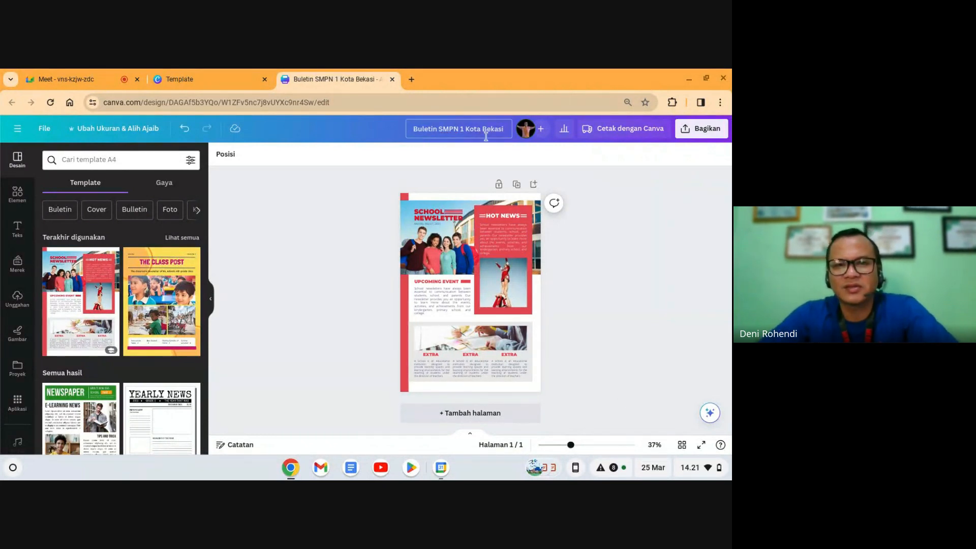
{"action": "left_click", "coordinate": [701, 445]}
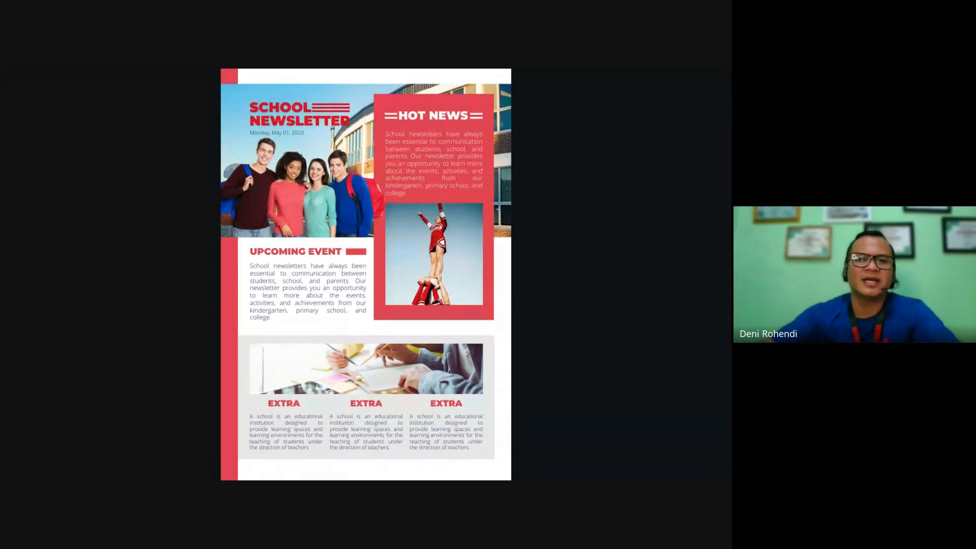
Step: Back in the zoomed-in editor, remove the cheerleader photo but keep its frame
{"action": "key", "text": "Escape"}
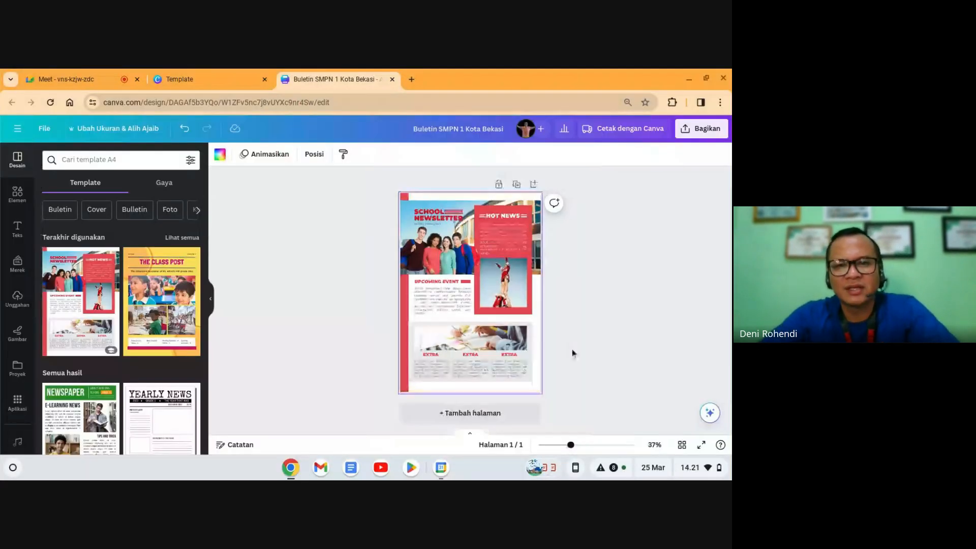
{"action": "left_click", "coordinate": [584, 445]}
{"action": "left_click", "coordinate": [535, 295]}
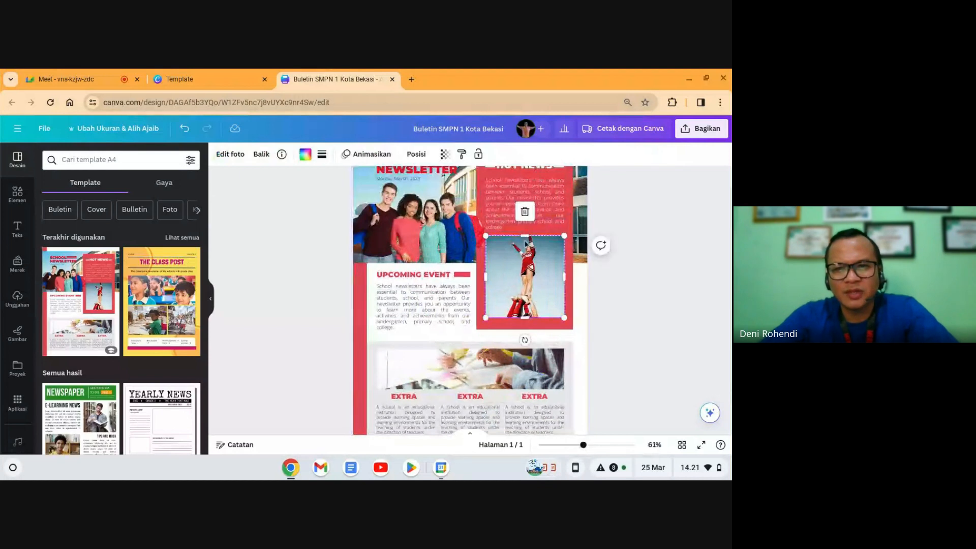
{"action": "left_click", "coordinate": [525, 212]}
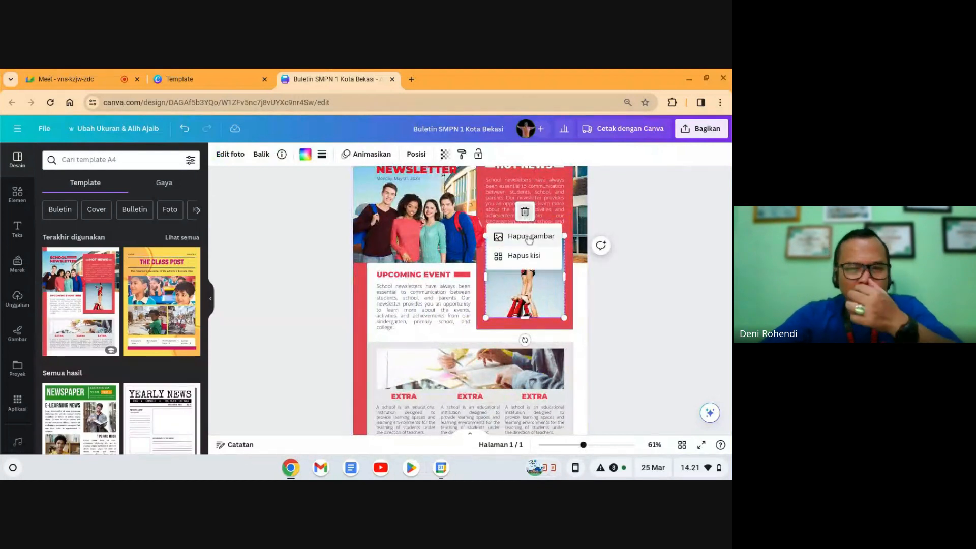
{"action": "left_click", "coordinate": [529, 237]}
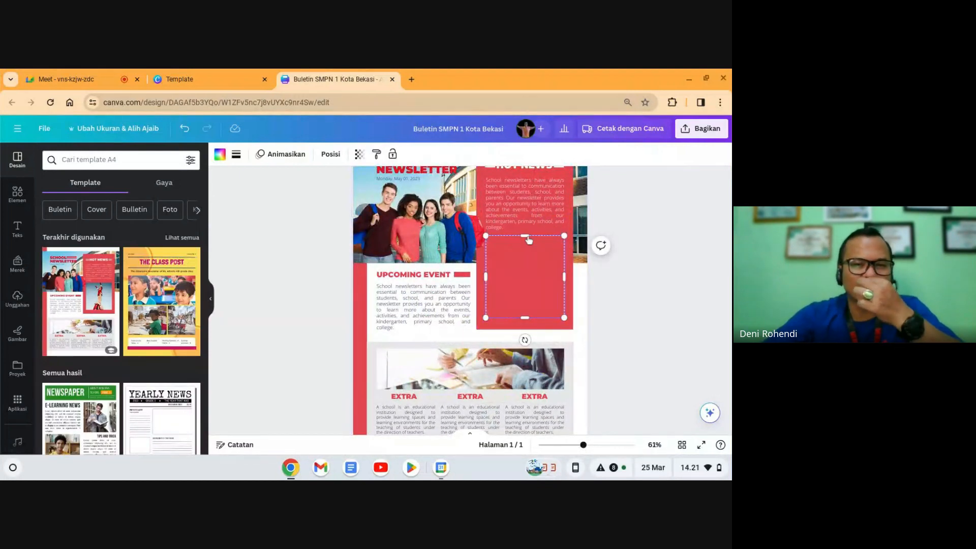
Step: Delete the students photo and empty the header's school background photo
{"action": "left_click", "coordinate": [441, 259]}
{"action": "left_click_drag", "start_coordinate": [441, 259], "coordinate": [448, 253]}
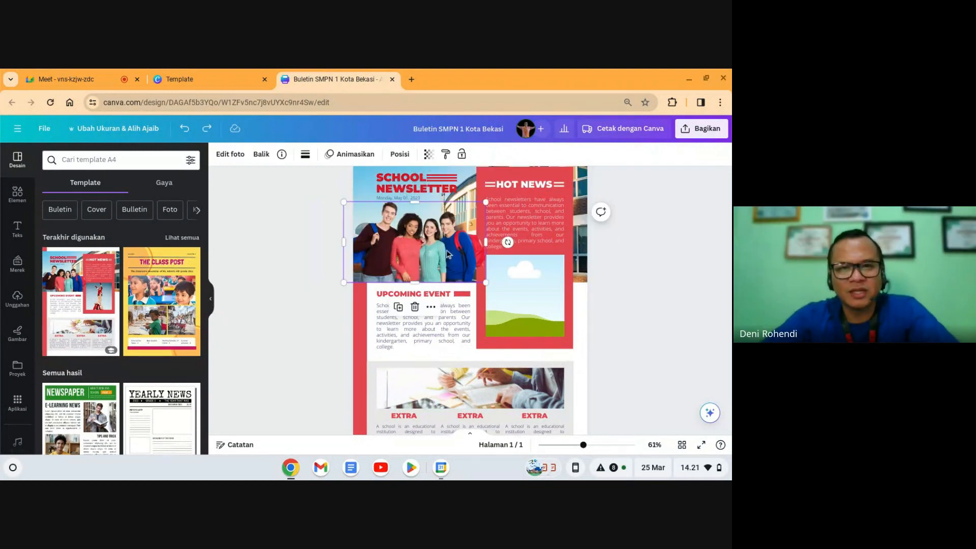
{"action": "key", "text": "Delete"}
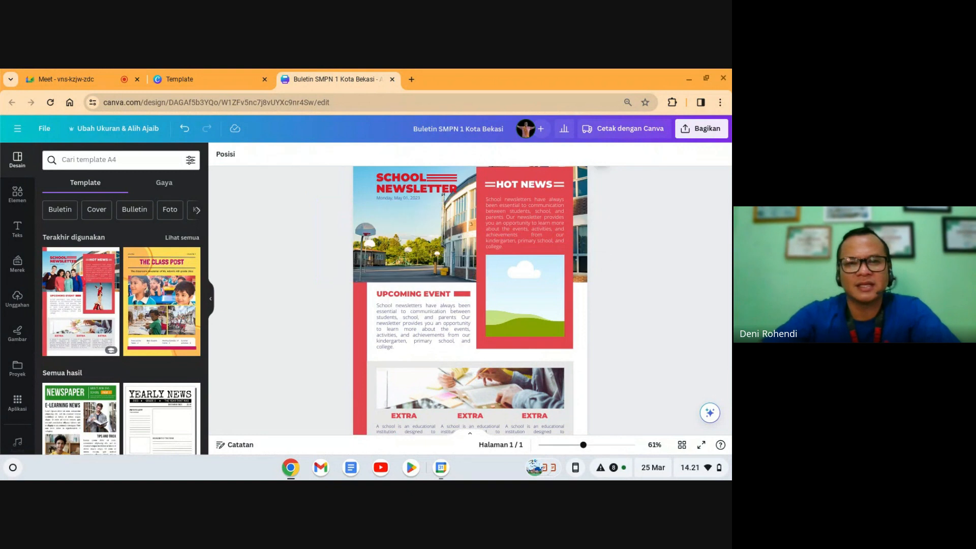
{"action": "left_click", "coordinate": [390, 245]}
{"action": "scroll", "coordinate": [402, 245], "scroll_direction": "up", "scroll_amount": 1}
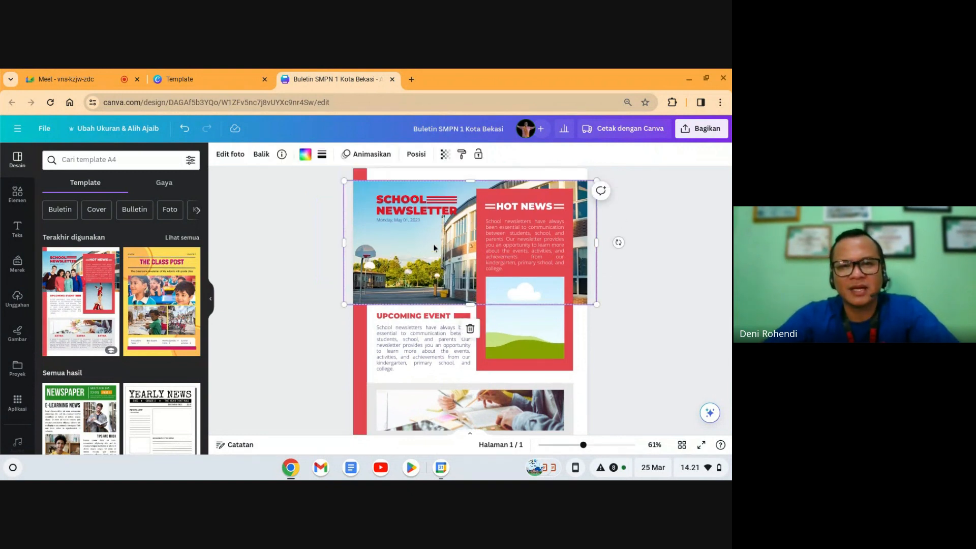
{"action": "left_click", "coordinate": [470, 328]}
{"action": "left_click", "coordinate": [482, 285]}
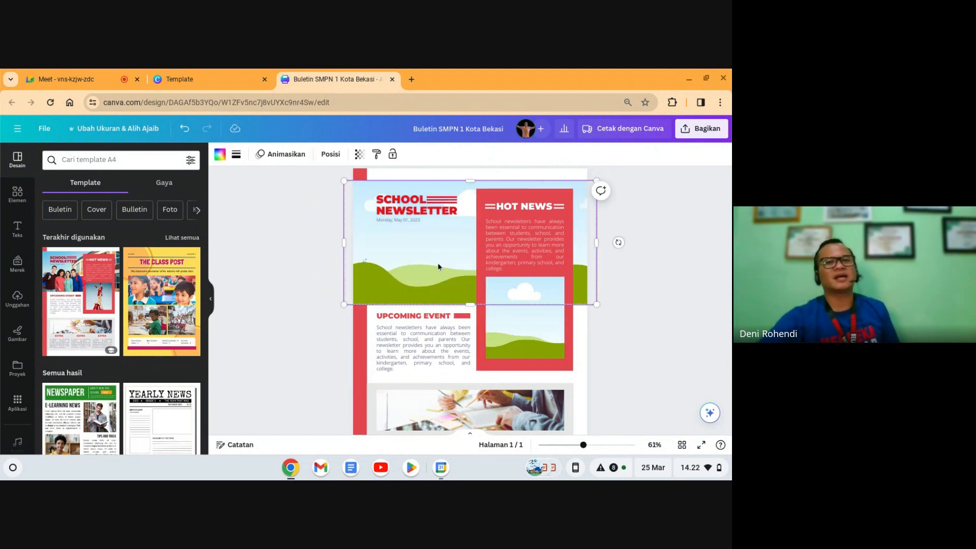
{"action": "left_click", "coordinate": [400, 207]}
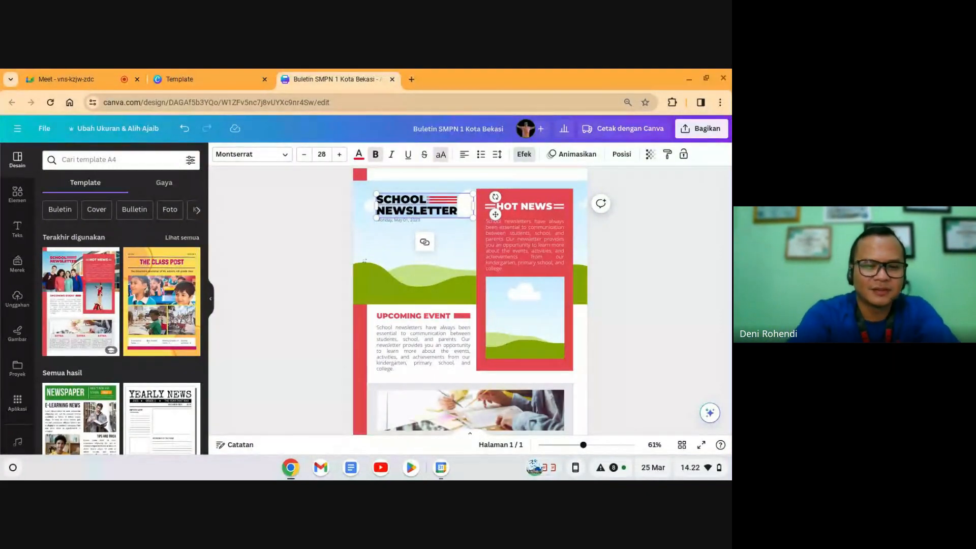
Step: Retype the headline as BULETIN on one line and SEKOLAH MODEL below it
{"action": "type", "text": "BULETEIN"}
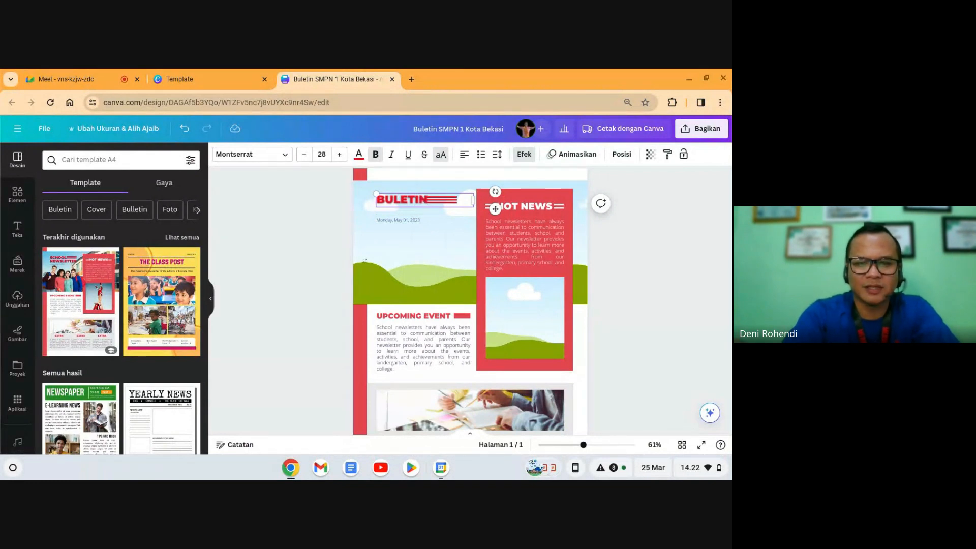
{"action": "key", "text": "Return"}
{"action": "type", "text": "SMP"}
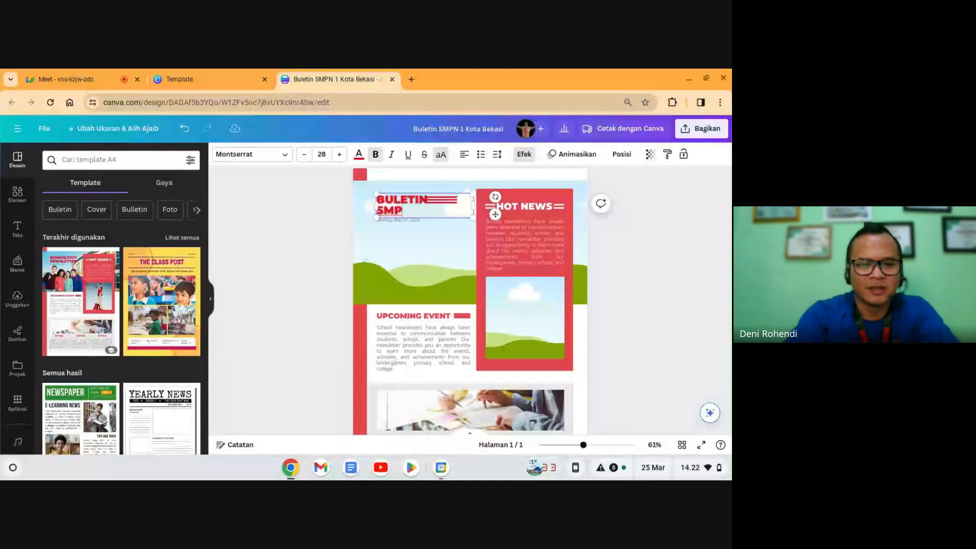
{"action": "type", "text": "ONE"}
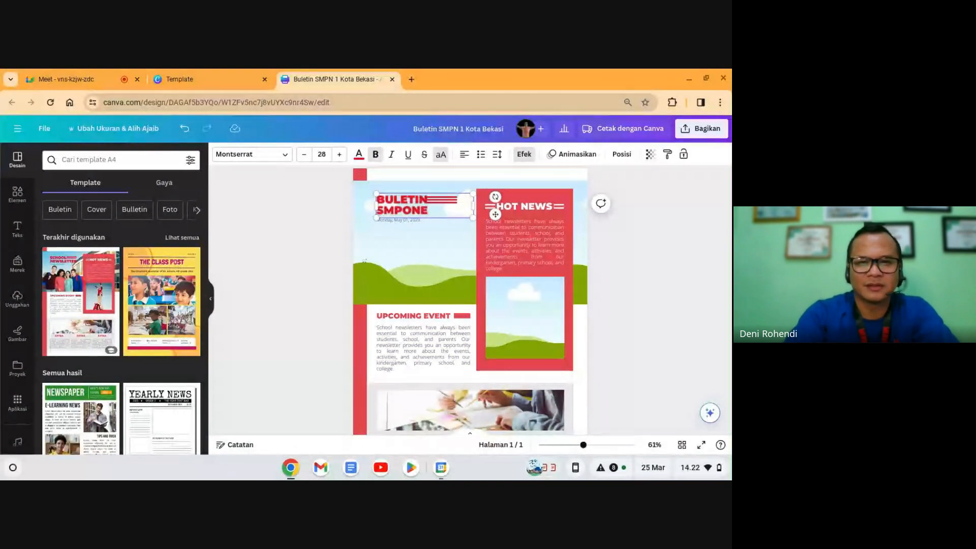
{"action": "key", "text": "BackSpace"}
{"action": "key", "text": "BackSpace"}
{"action": "key", "text": "BackSpace"}
{"action": "key", "text": "BackSpace"}
{"action": "type", "text": "E"}
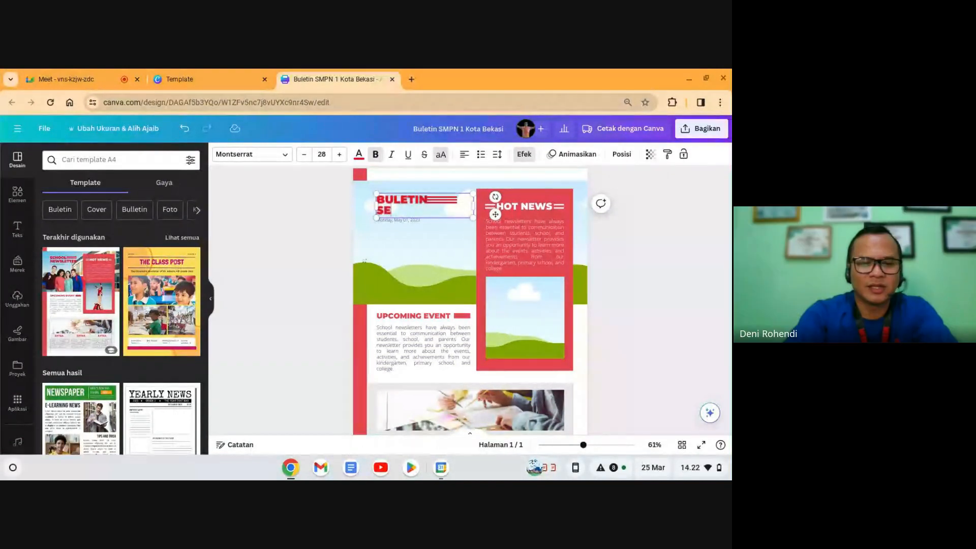
{"action": "type", "text": "KOLAH MODEL"}
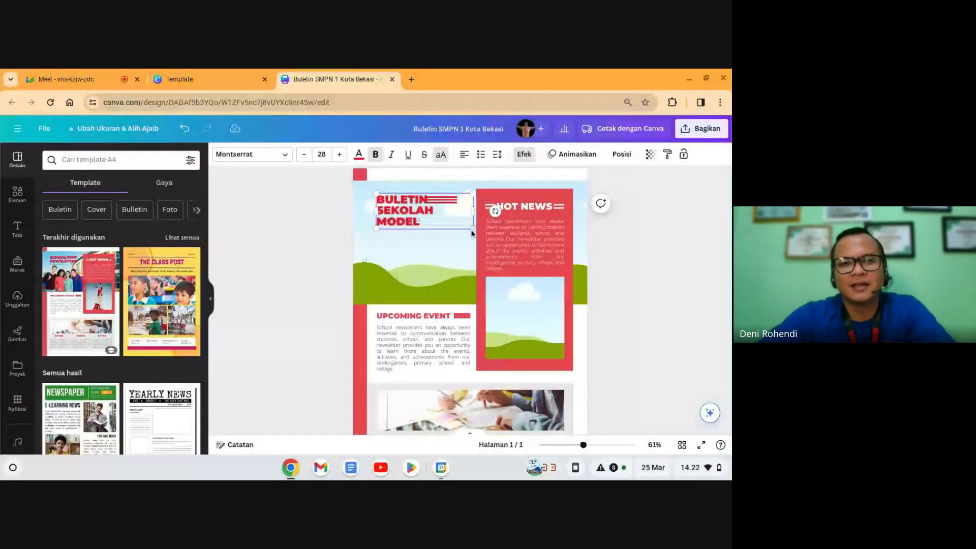
Step: Widen the headline box and reduce its font size to 24
{"action": "left_click_drag", "start_coordinate": [473, 211], "coordinate": [495, 205]}
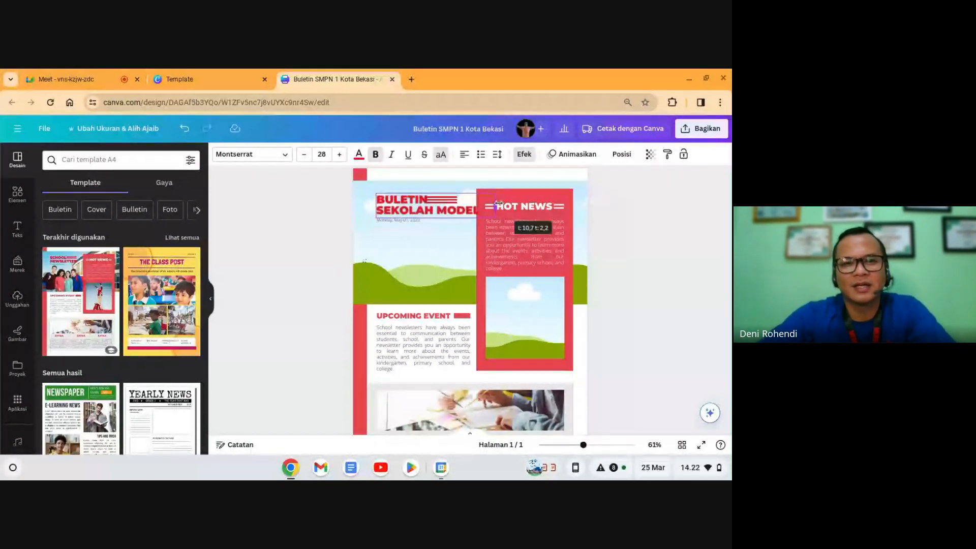
{"action": "left_click", "coordinate": [304, 155]}
{"action": "left_click", "coordinate": [305, 154]}
{"action": "left_click", "coordinate": [304, 154]}
{"action": "left_click", "coordinate": [304, 155]}
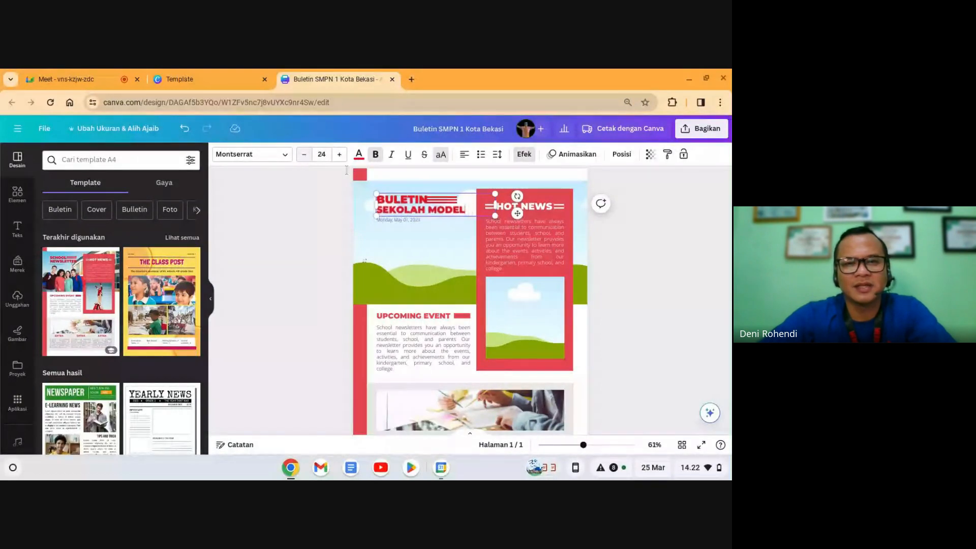
Step: Nudge the headline box slightly left and back right into place
{"action": "left_click", "coordinate": [630, 268]}
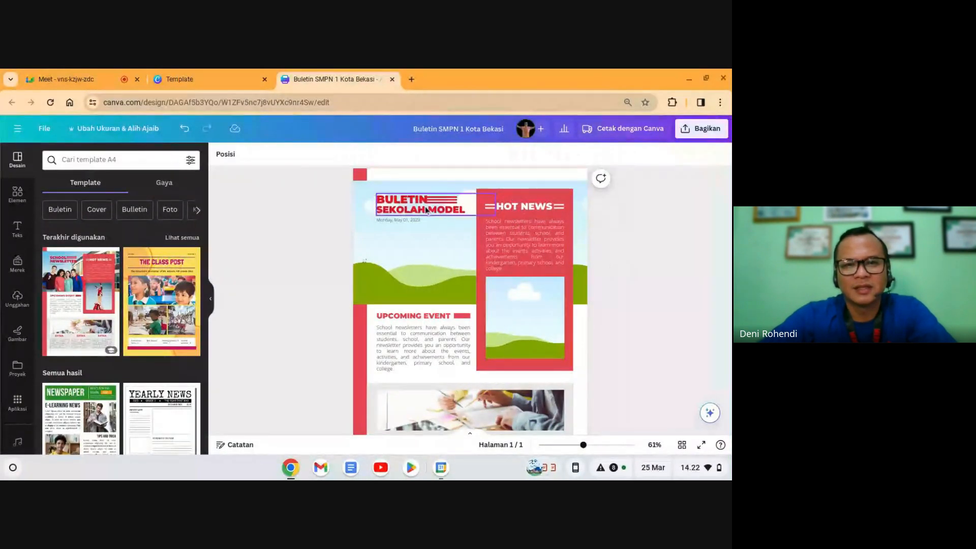
{"action": "left_click", "coordinate": [421, 210]}
{"action": "key", "text": "Left"}
{"action": "key", "text": "Left"}
{"action": "key", "text": "Left"}
{"action": "key", "text": "Left"}
{"action": "key", "text": "Left"}
{"action": "key", "text": "Left"}
{"action": "key", "text": "Left"}
{"action": "key", "text": "Left"}
{"action": "key", "text": "Left"}
{"action": "key", "text": "Left"}
{"action": "key", "text": "Left"}
{"action": "key", "text": "Left"}
{"action": "key", "text": "Left"}
{"action": "key", "text": "Left"}
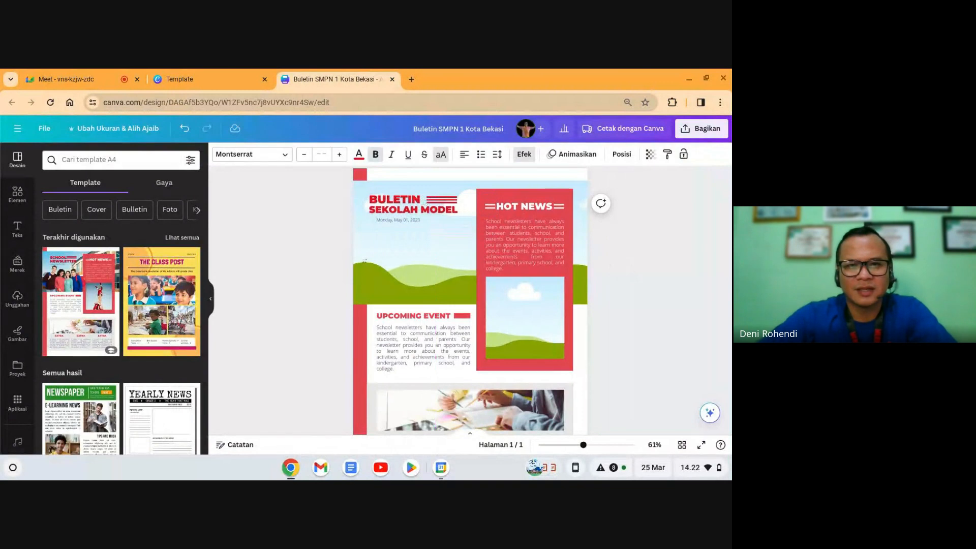
{"action": "key", "text": "Right"}
{"action": "key", "text": "Right"}
{"action": "key", "text": "Right"}
{"action": "key", "text": "Right"}
{"action": "key", "text": "Right"}
{"action": "key", "text": "Right"}
{"action": "key", "text": "Right"}
{"action": "key", "text": "Right"}
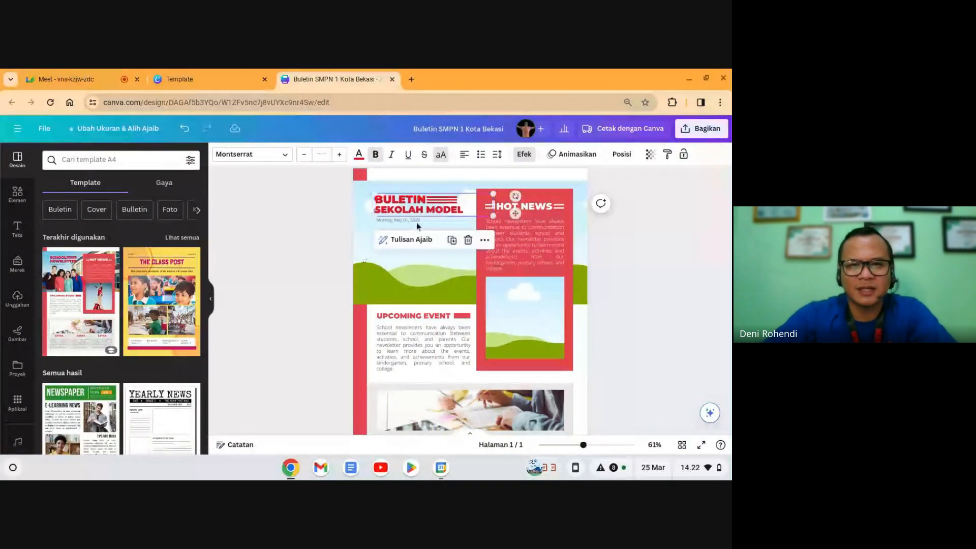
Step: Replace the date line with 'SMPN 1 Kota Bekasi' and enlarge it to size 15
{"action": "left_click", "coordinate": [409, 222]}
{"action": "left_click", "coordinate": [409, 221]}
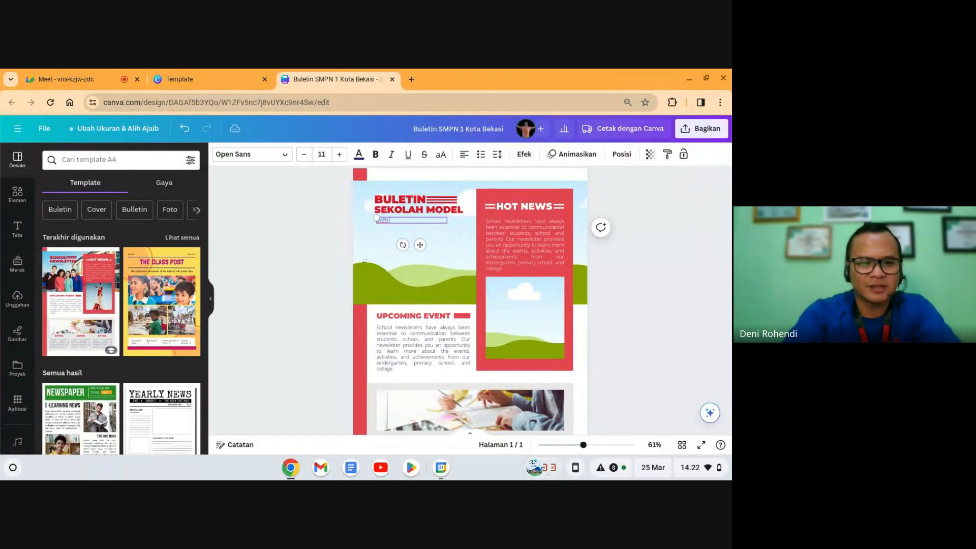
{"action": "type", "text": "SMPN 1 Kot"}
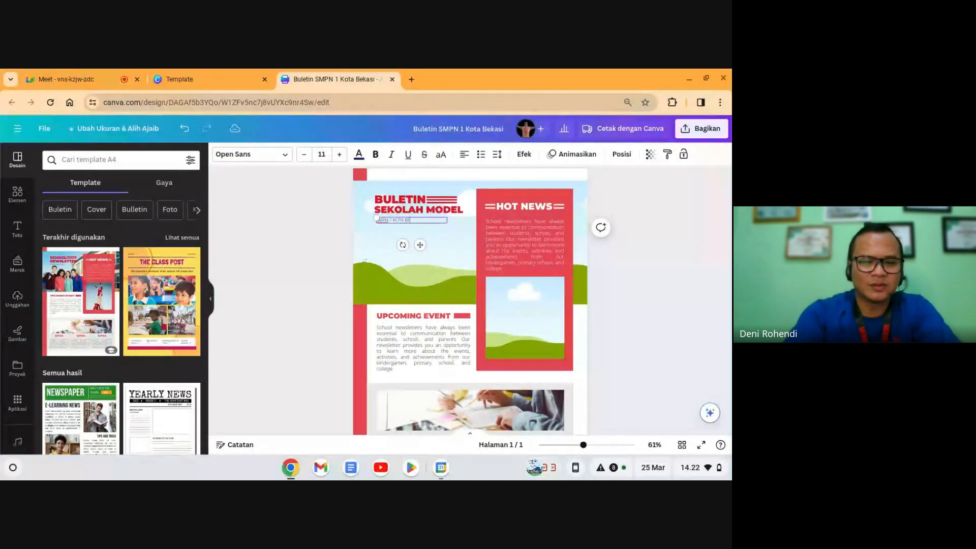
{"action": "type", "text": "a Bekasi"}
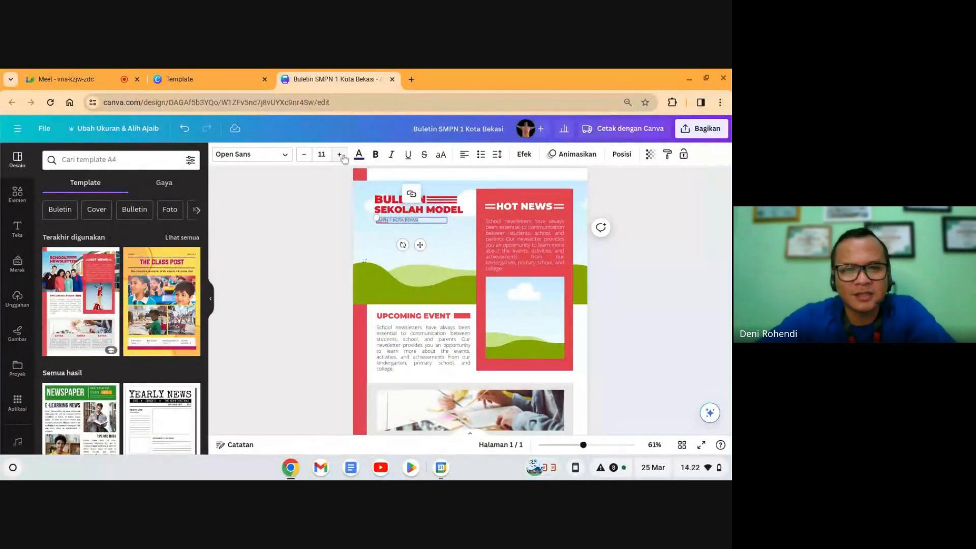
{"action": "left_click", "coordinate": [342, 156]}
{"action": "left_click", "coordinate": [342, 156]}
{"action": "left_click", "coordinate": [342, 155]}
{"action": "left_click", "coordinate": [342, 156]}
{"action": "left_click", "coordinate": [652, 283]}
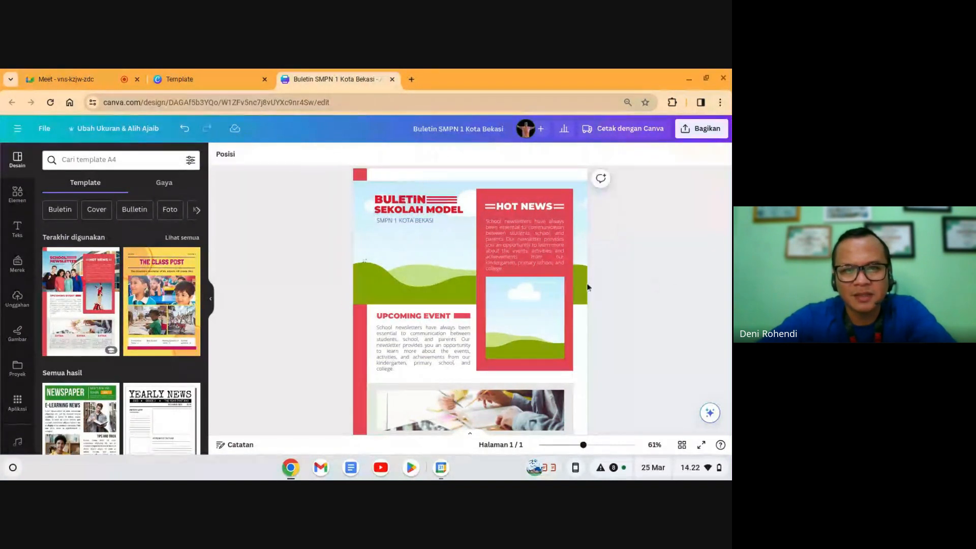
{"action": "left_click", "coordinate": [410, 220]}
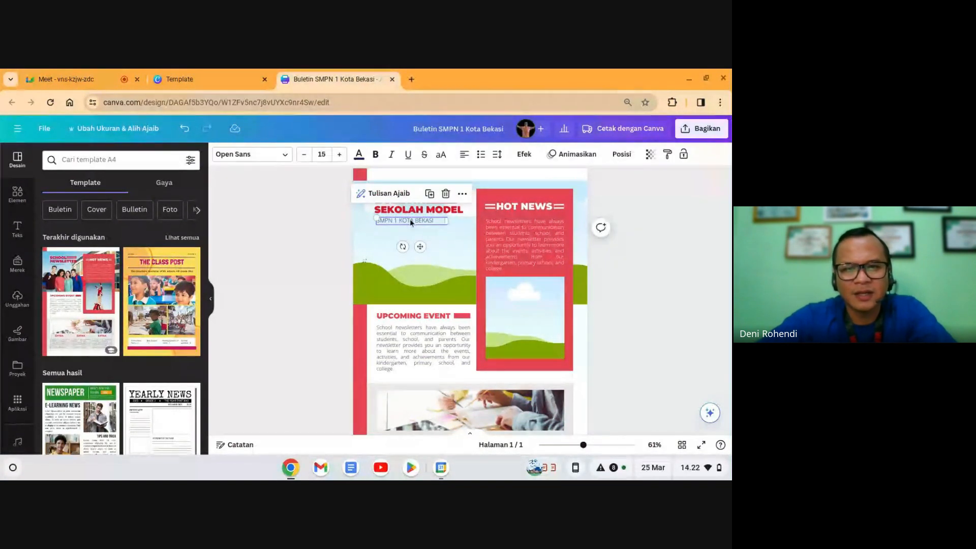
{"action": "left_click", "coordinate": [654, 275]}
{"action": "left_click", "coordinate": [435, 258]}
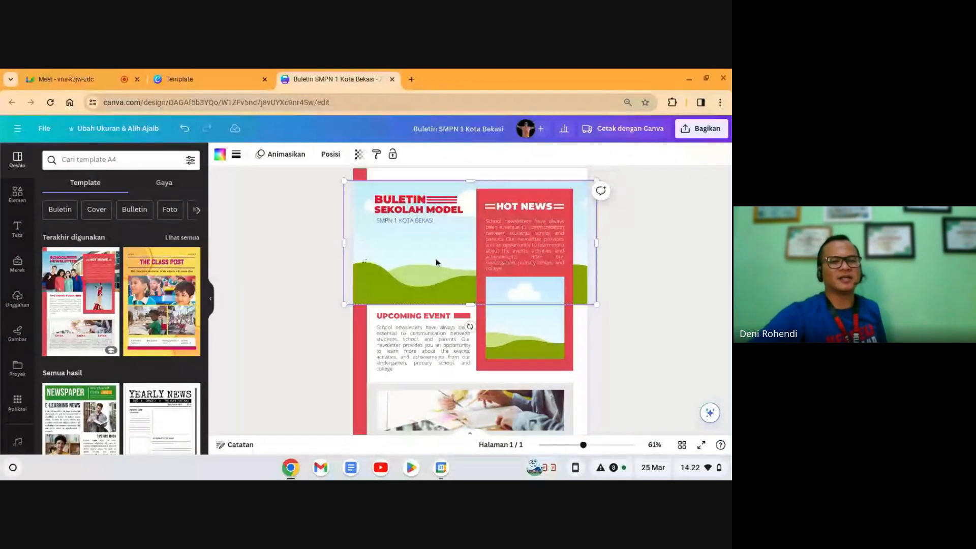
Step: Add a 'gedung sekolah' school-entrance photo as the header background
{"action": "left_click", "coordinate": [17, 192]}
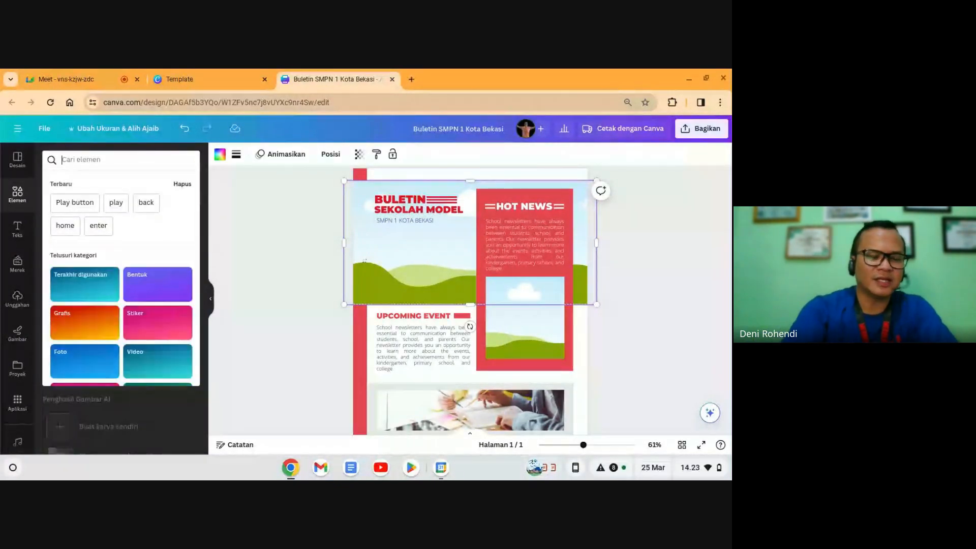
{"action": "type", "text": "gedung"}
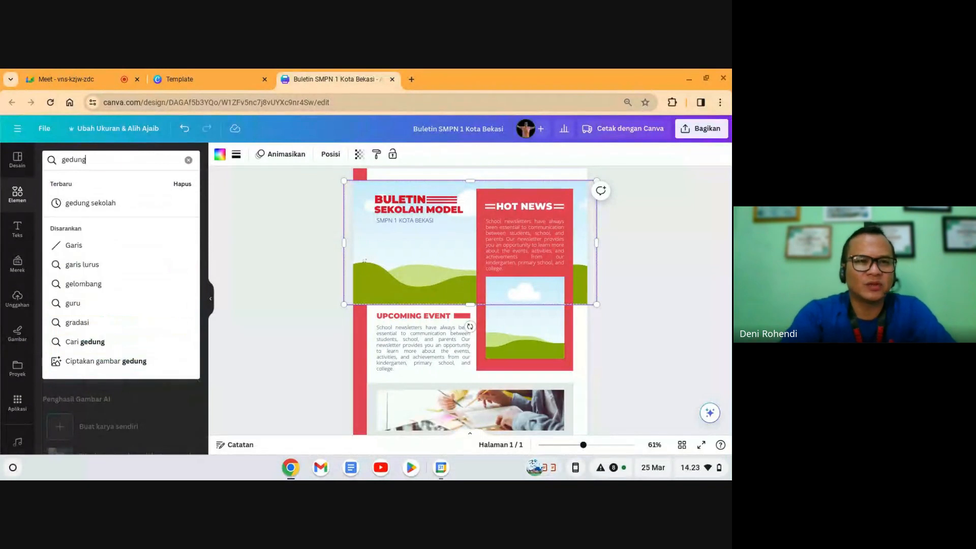
{"action": "key", "text": "Down"}
{"action": "key", "text": "Return"}
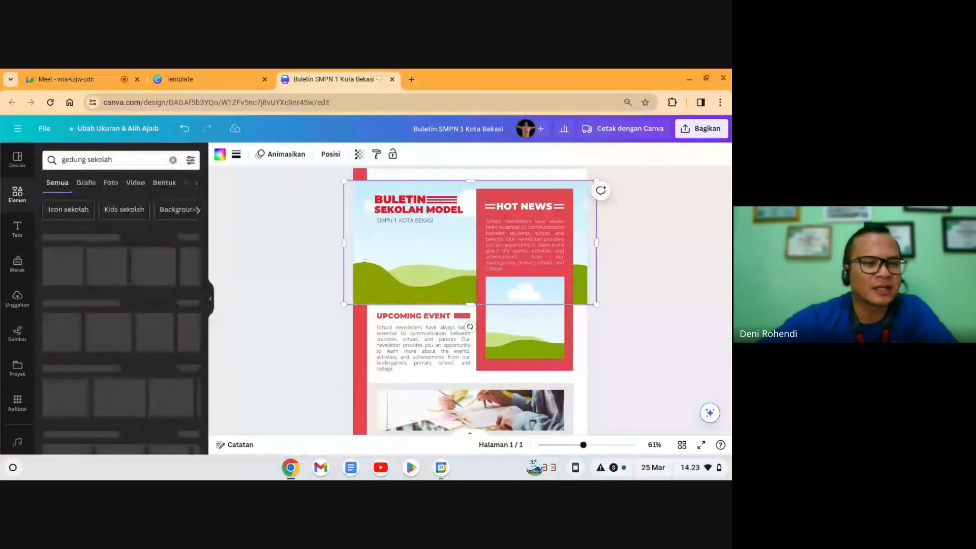
{"action": "left_click", "coordinate": [118, 185]}
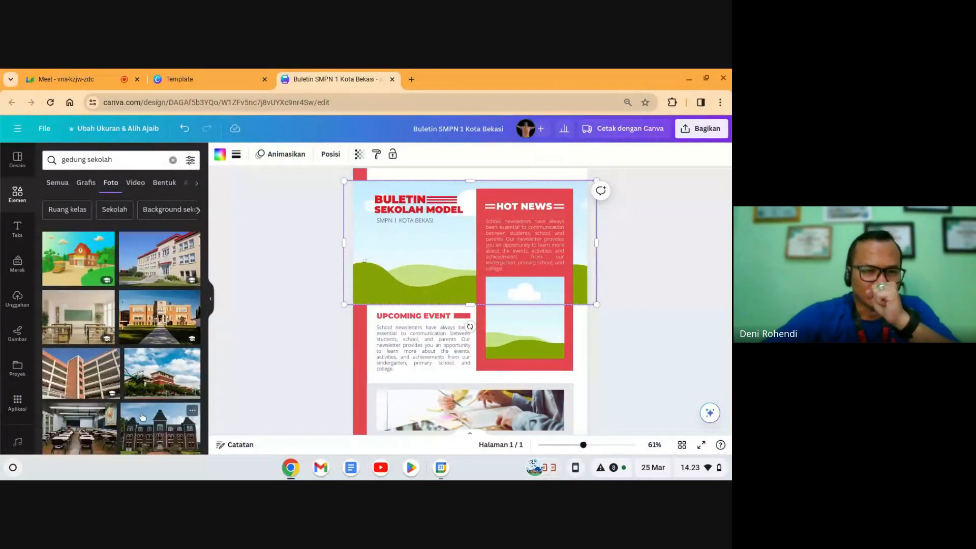
{"action": "scroll", "coordinate": [142, 417], "scroll_direction": "down", "scroll_amount": 3}
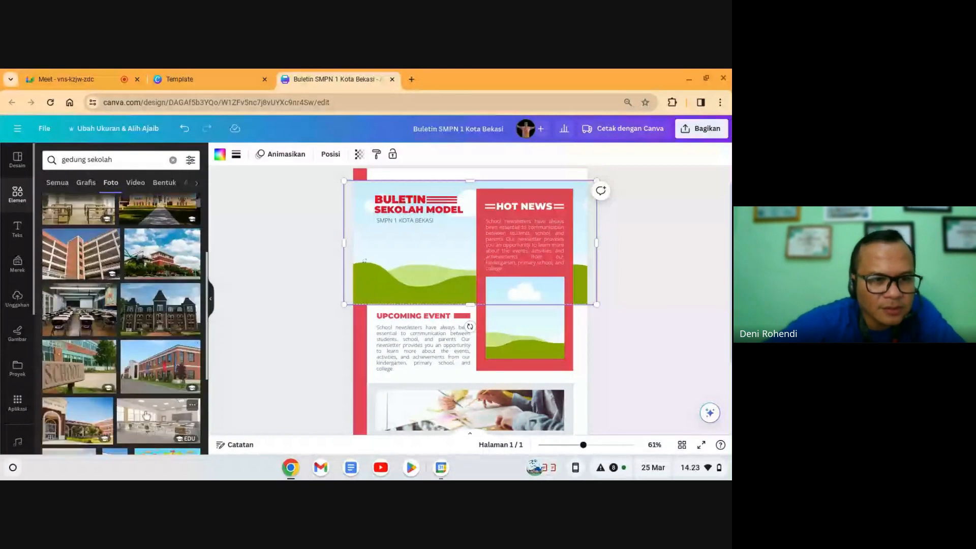
{"action": "scroll", "coordinate": [146, 416], "scroll_direction": "down", "scroll_amount": 2}
{"action": "left_click", "coordinate": [63, 371]}
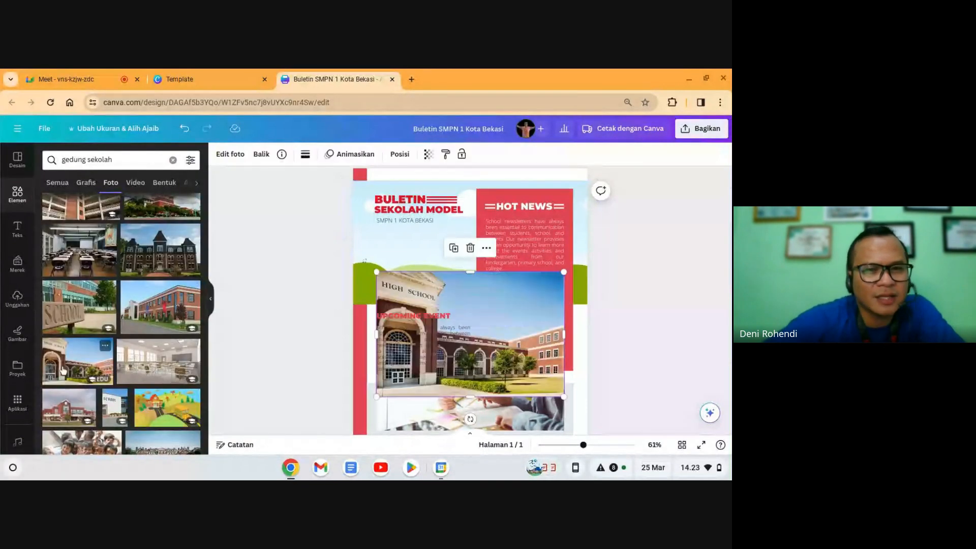
{"action": "left_click_drag", "start_coordinate": [513, 320], "coordinate": [482, 239]}
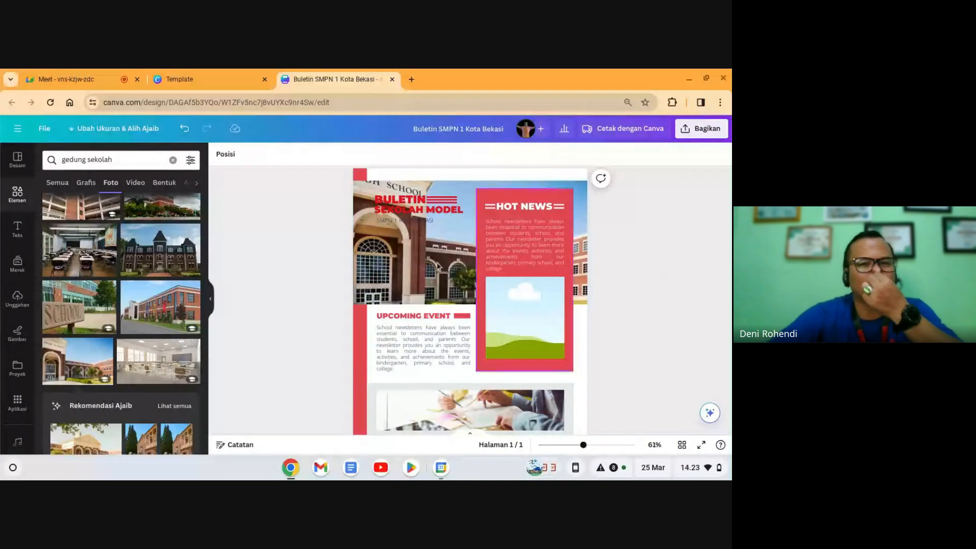
{"action": "left_click", "coordinate": [438, 265]}
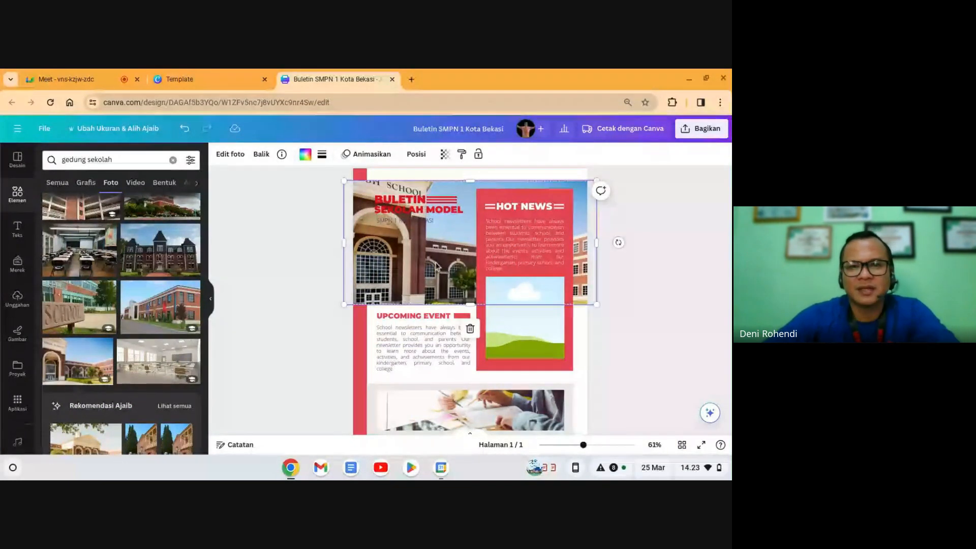
{"action": "left_click", "coordinate": [654, 278]}
Step: Empty the photo strip above the EXTRA columns, leaving a placeholder
{"action": "scroll", "coordinate": [652, 292], "scroll_direction": "down", "scroll_amount": 3}
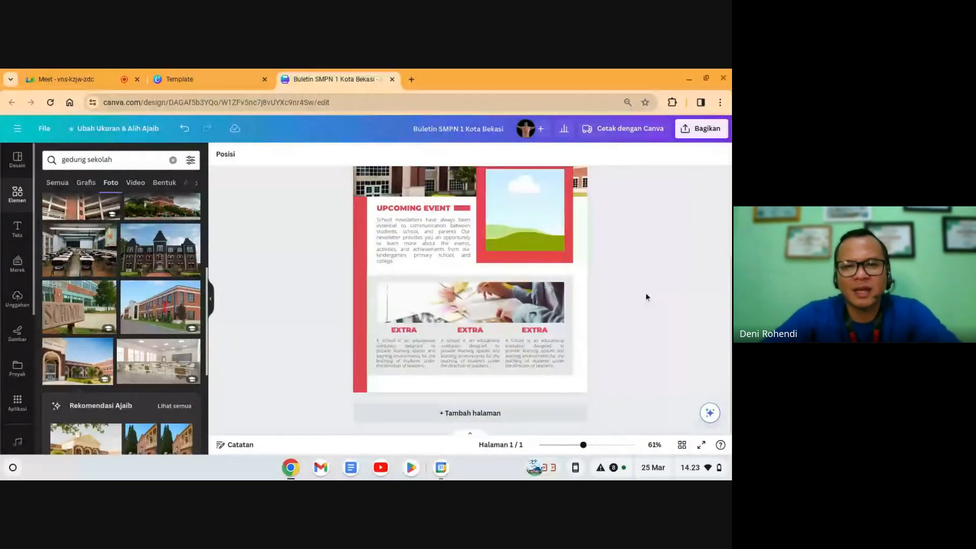
{"action": "left_click", "coordinate": [485, 311]}
{"action": "left_click", "coordinate": [470, 260]}
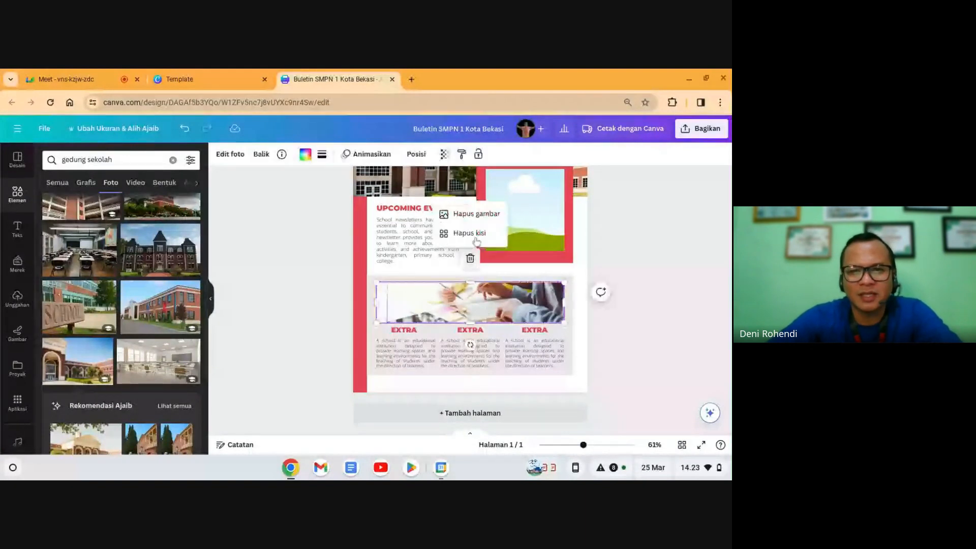
{"action": "left_click", "coordinate": [479, 217]}
{"action": "left_click", "coordinate": [603, 253]}
{"action": "scroll", "coordinate": [629, 254], "scroll_direction": "up", "scroll_amount": 3}
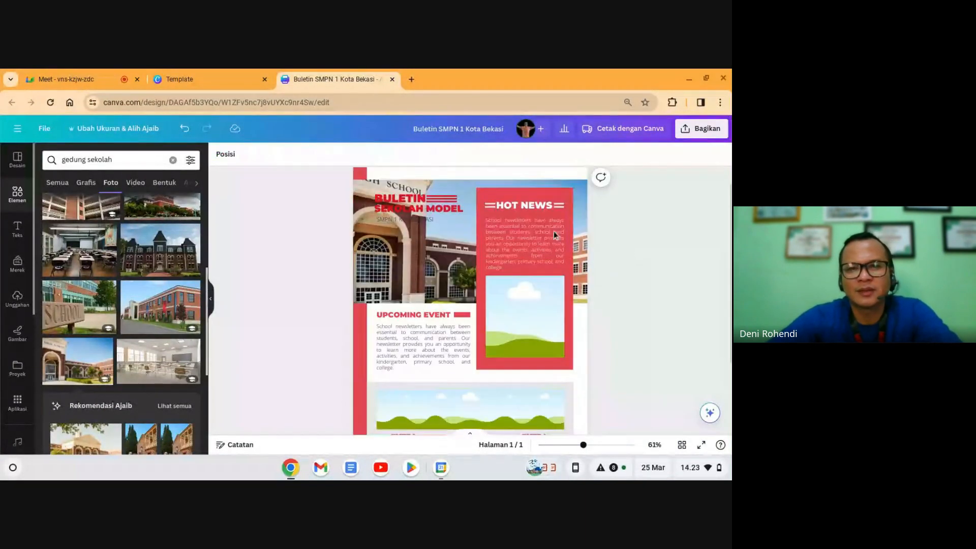
{"action": "left_click", "coordinate": [519, 208]}
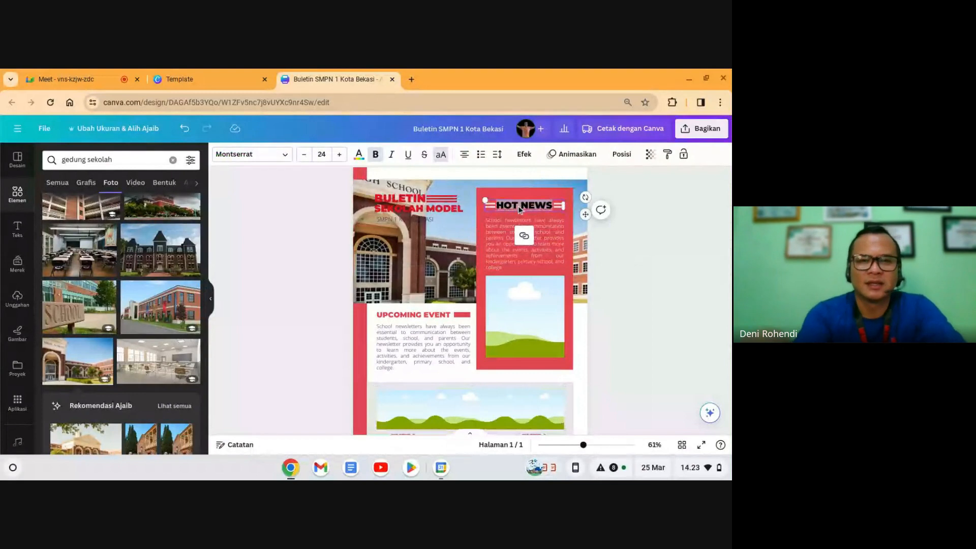
Step: Change the HOT NEWS heading to 'PPDB ASYIK' and shrink it to size 23
{"action": "left_click", "coordinate": [518, 205]}
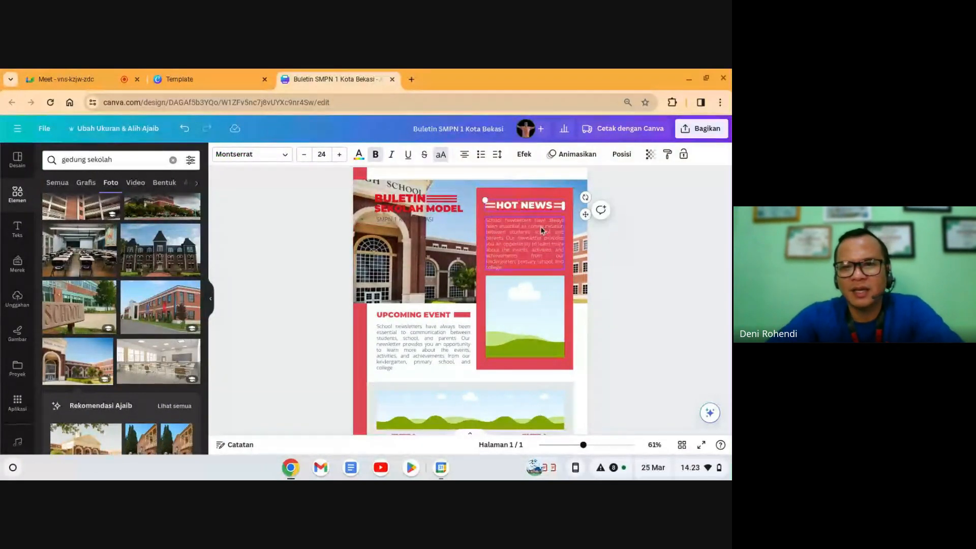
{"action": "left_click", "coordinate": [621, 286]}
{"action": "left_click", "coordinate": [528, 328]}
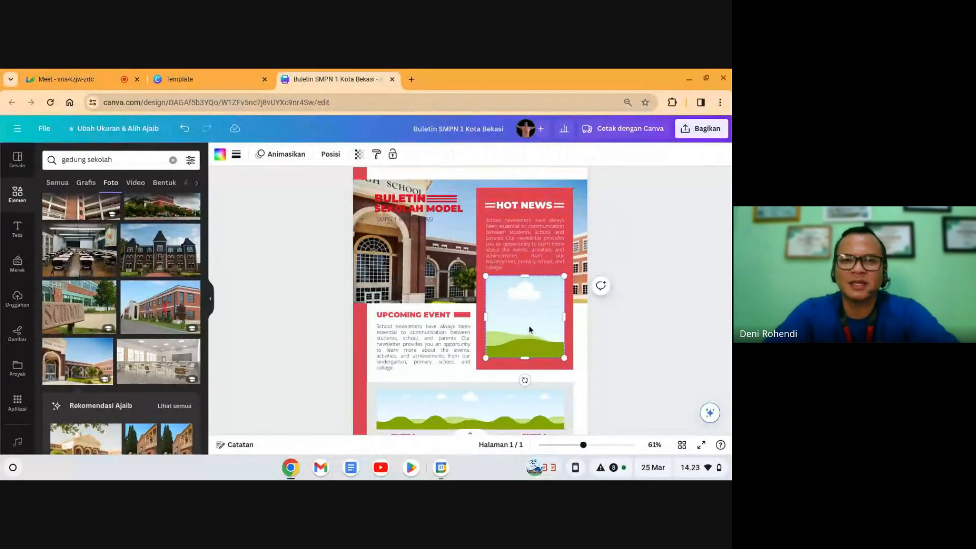
{"action": "double_click", "coordinate": [518, 203]}
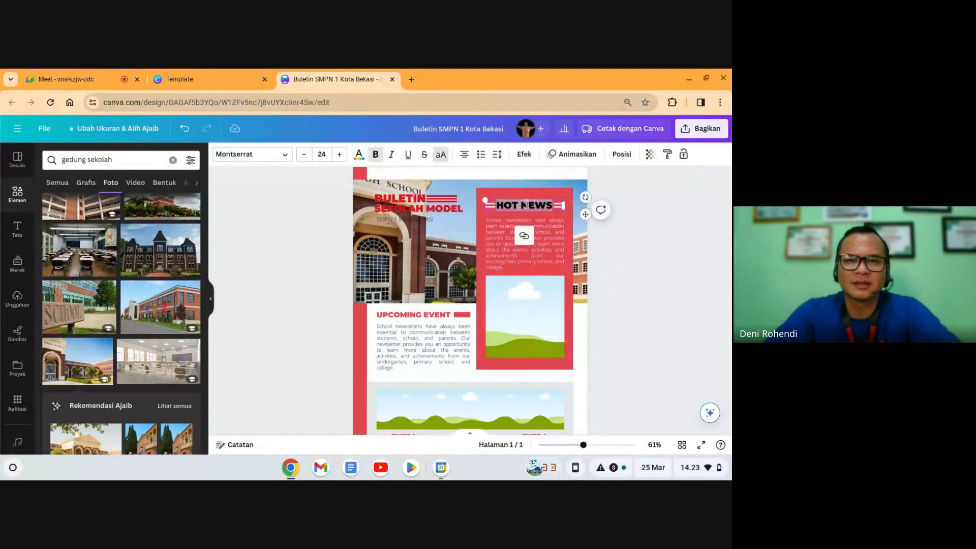
{"action": "left_click", "coordinate": [555, 205]}
{"action": "key", "text": "BackSpace"}
{"action": "key", "text": "BackSpace"}
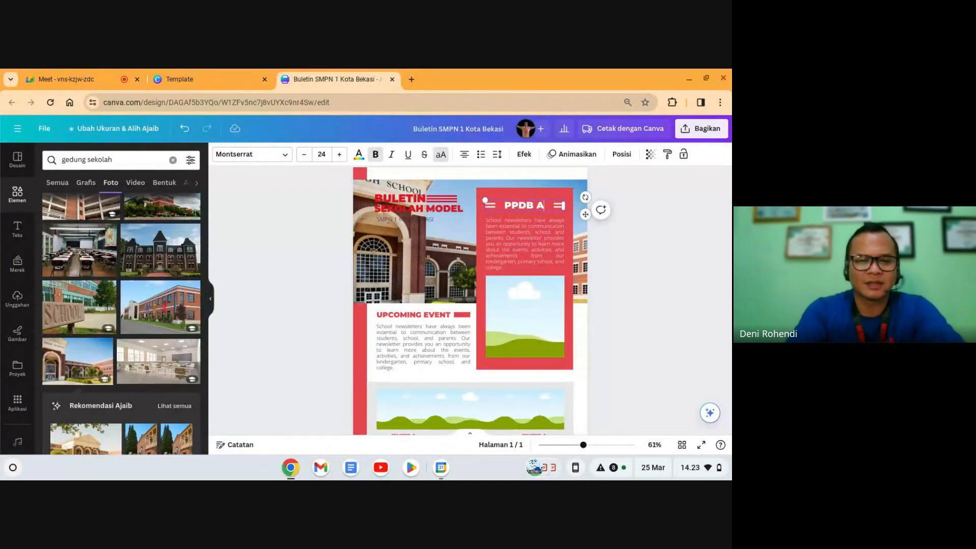
{"action": "type", "text": "PPDB ASYIK"}
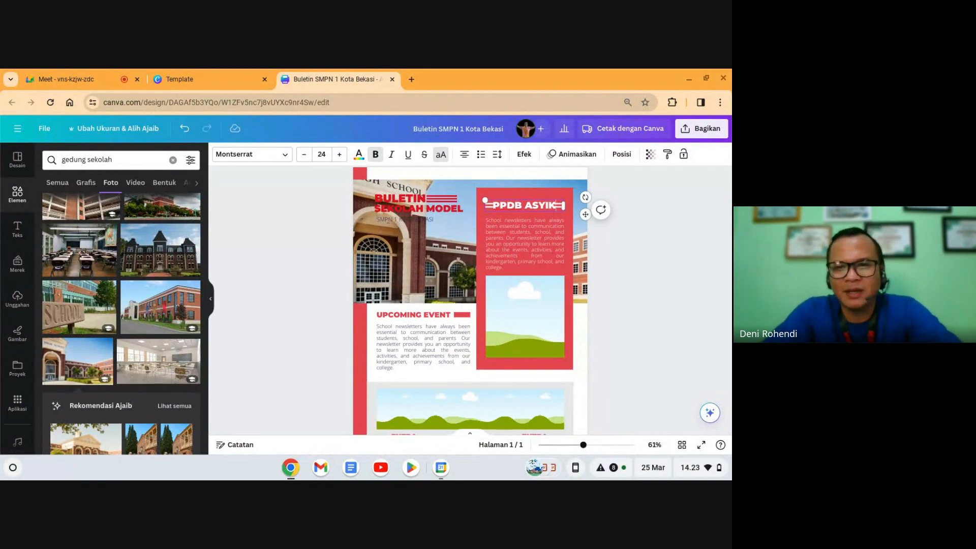
{"action": "key", "text": "ctrl+a"}
{"action": "left_click", "coordinate": [304, 154]}
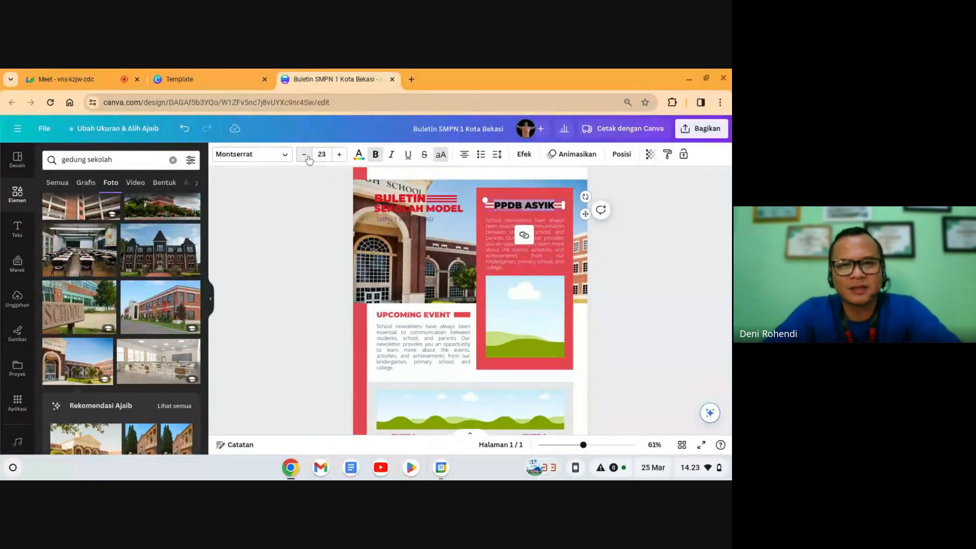
{"action": "left_click", "coordinate": [304, 155]}
{"action": "left_click", "coordinate": [654, 277]}
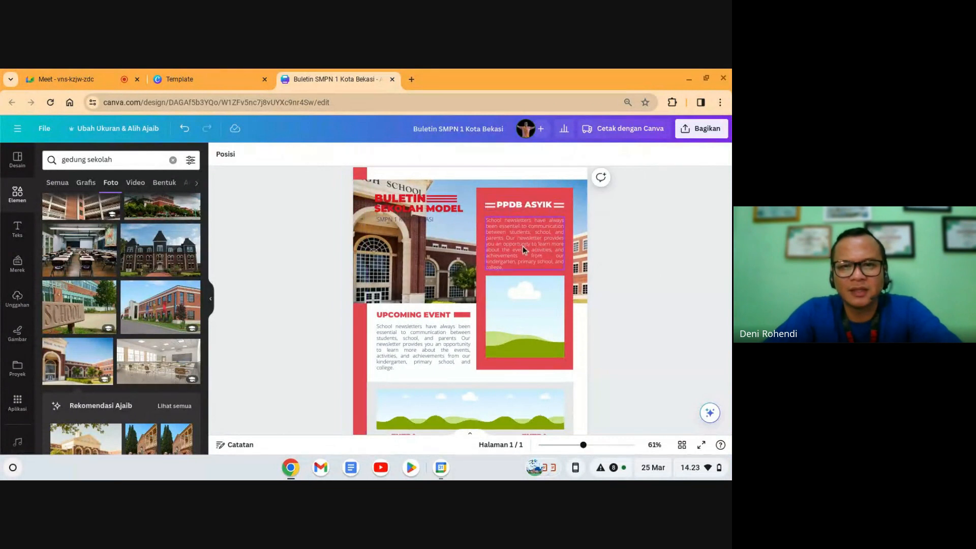
{"action": "left_click", "coordinate": [522, 246]}
Step: Generate and insert a Magic Write new-school-year welcome paragraph, then summarize it
{"action": "left_click", "coordinate": [497, 192]}
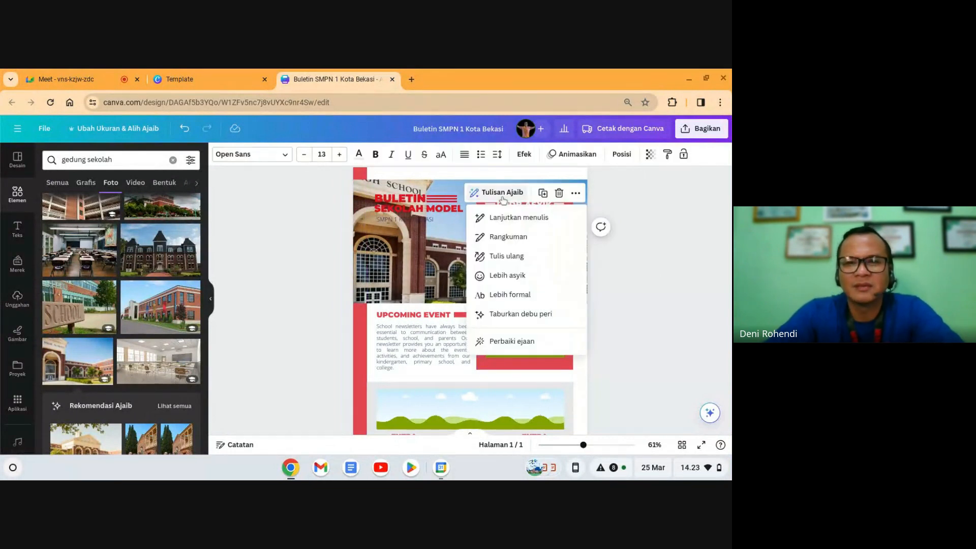
{"action": "left_click", "coordinate": [663, 316]}
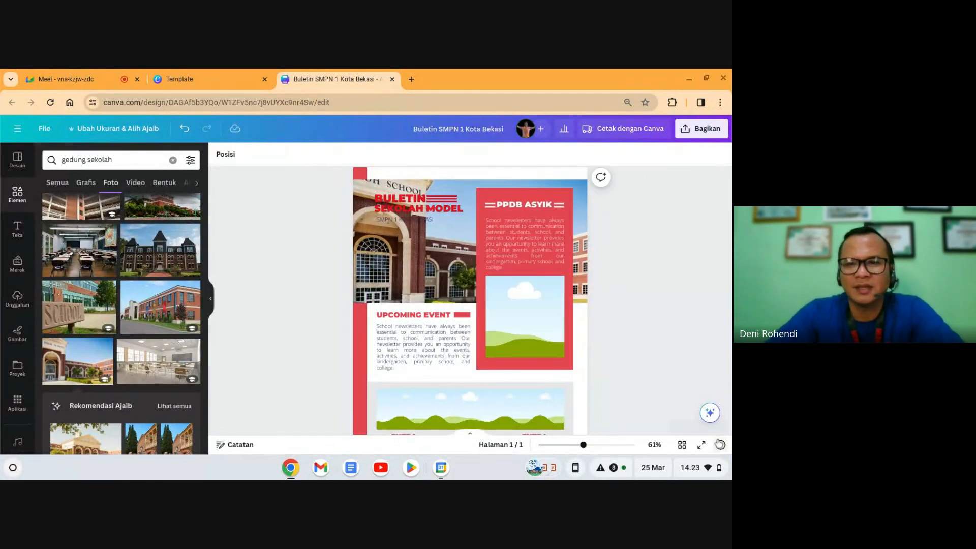
{"action": "left_click", "coordinate": [708, 420]}
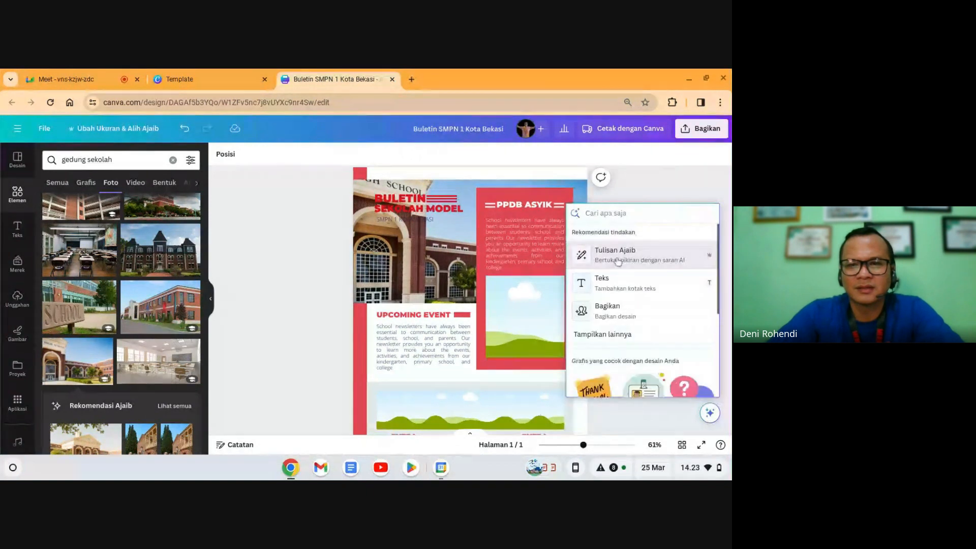
{"action": "left_click", "coordinate": [615, 255]}
{"action": "type", "text": "SEA"}
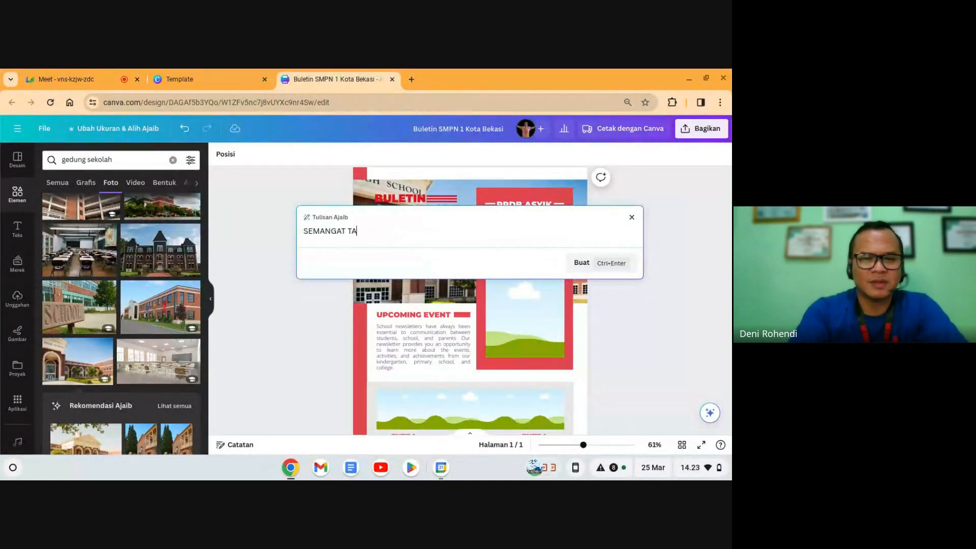
{"action": "type", "text": "ANGAT TAHUN AJARAN "}
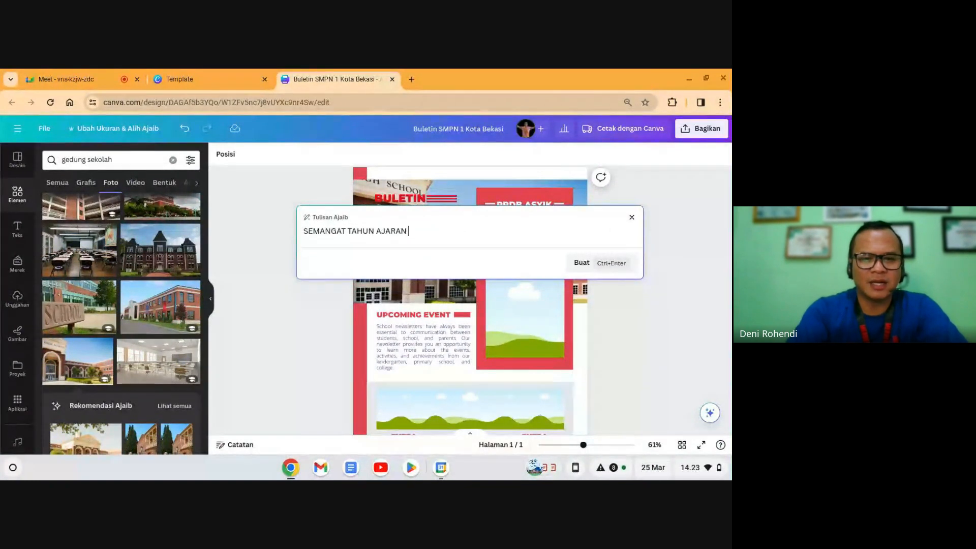
{"action": "type", "text": "BARU"}
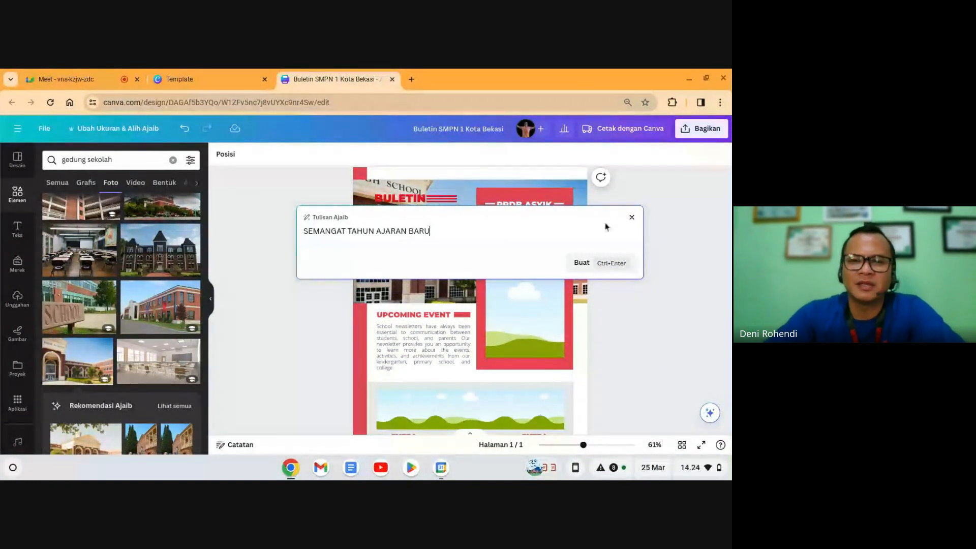
{"action": "left_click", "coordinate": [622, 266]}
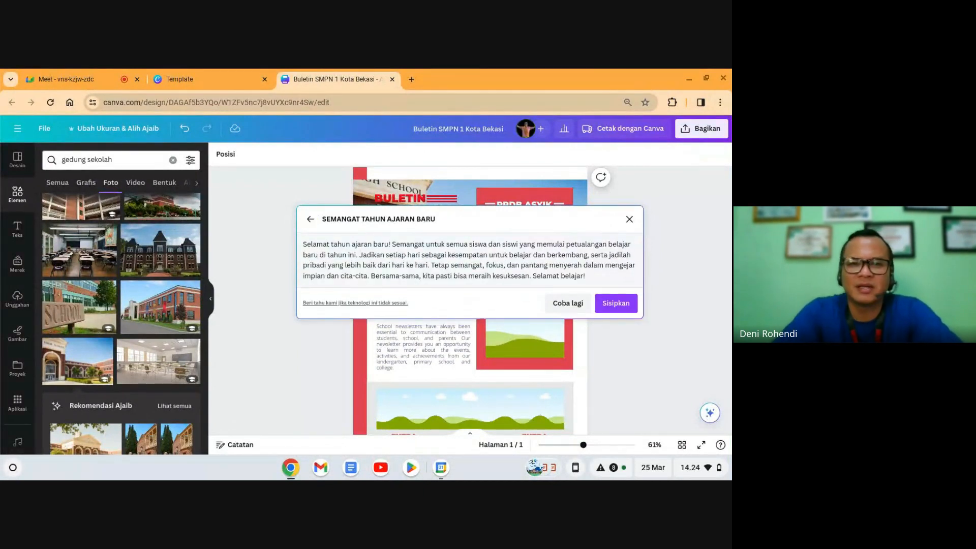
{"action": "left_click", "coordinate": [615, 303]}
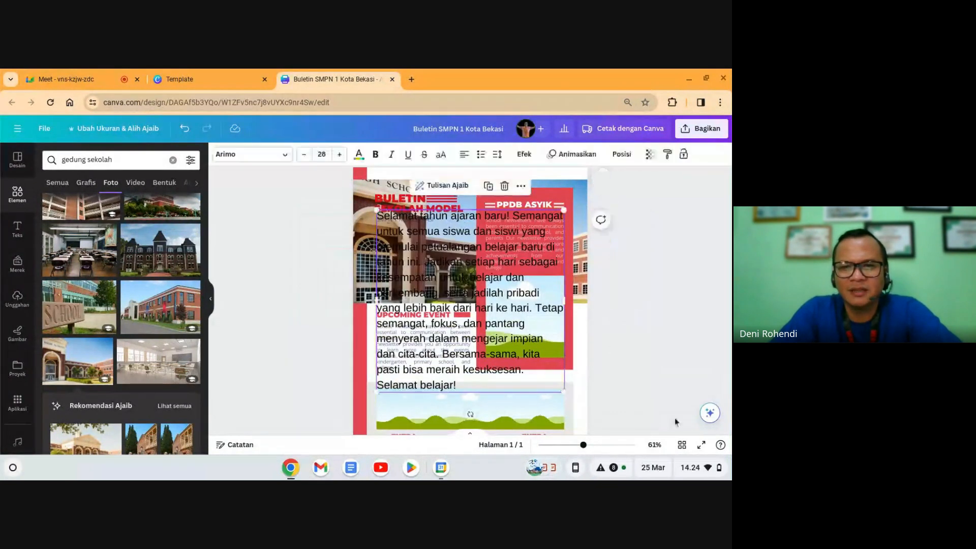
{"action": "left_click", "coordinate": [710, 413]}
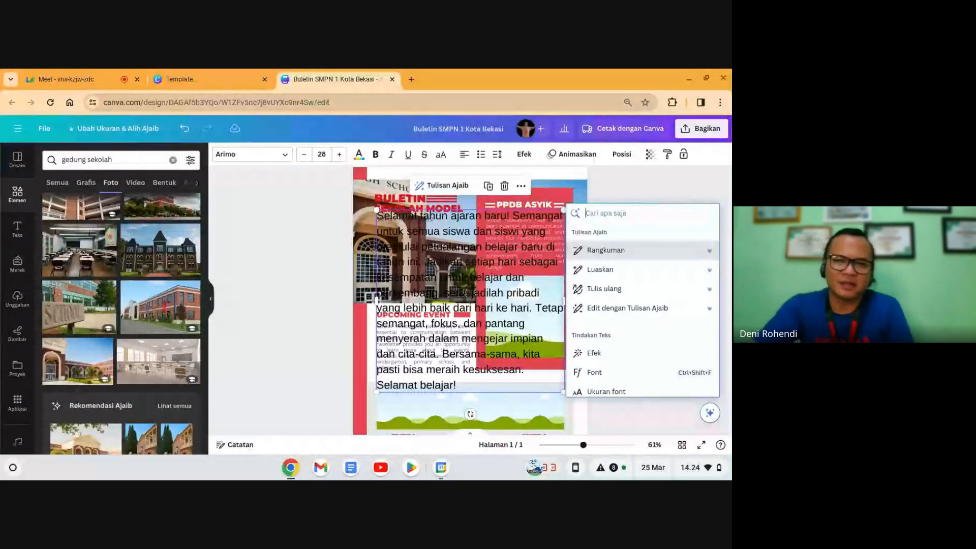
{"action": "left_click", "coordinate": [611, 257]}
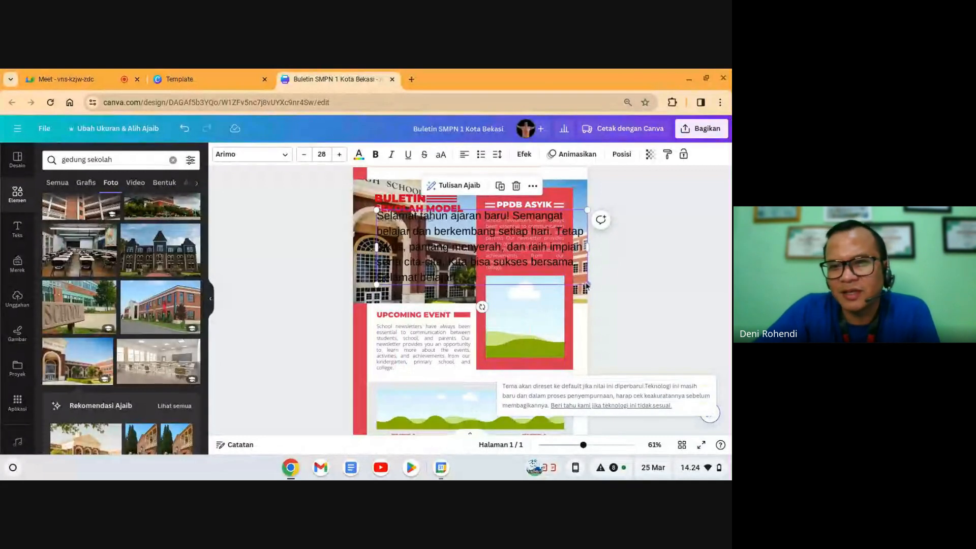
Step: Shrink the summary text to fit the red PPDB ASYIK panel and delete the old paragraph
{"action": "left_click_drag", "start_coordinate": [587, 285], "coordinate": [583, 239]}
{"action": "left_click", "coordinate": [535, 255]}
{"action": "key", "text": "Delete"}
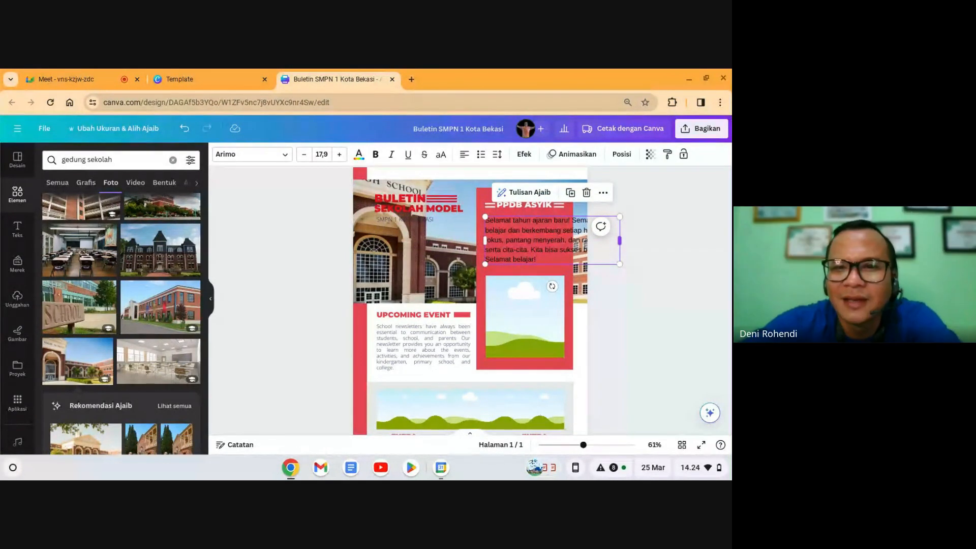
Step: Make the 'SMPN 1 KOTA BEKASI' subtitle text black
{"action": "left_click", "coordinate": [653, 344]}
{"action": "left_click", "coordinate": [414, 289]}
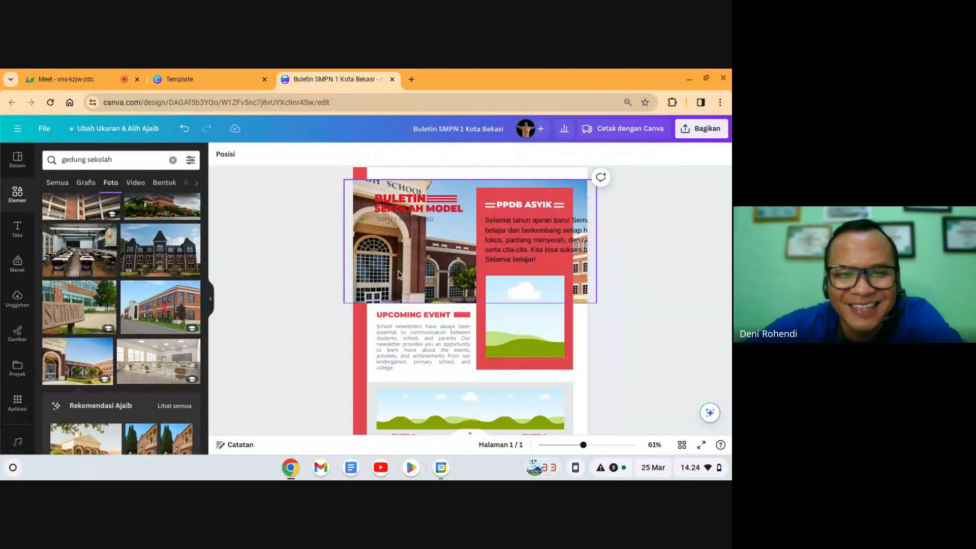
{"action": "left_click", "coordinate": [400, 220]}
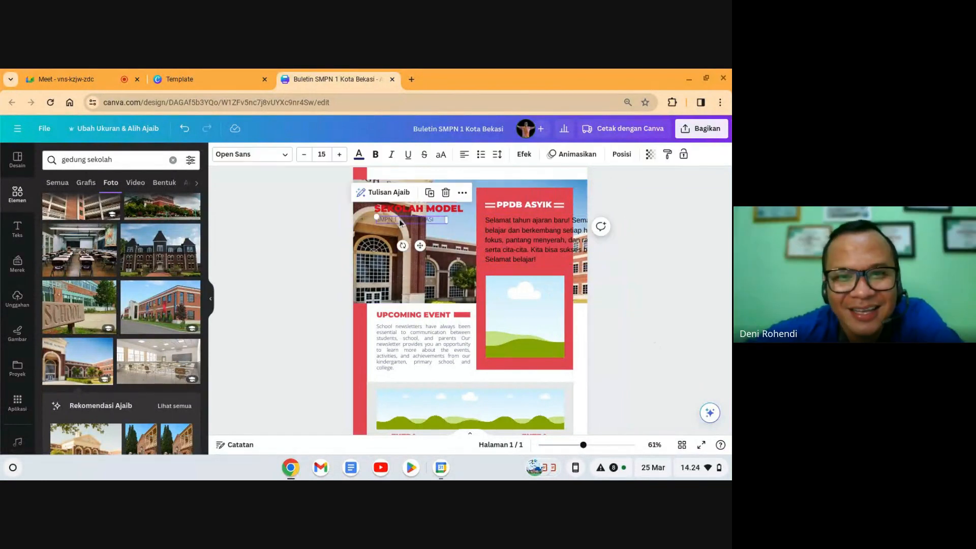
{"action": "left_click", "coordinate": [635, 315]}
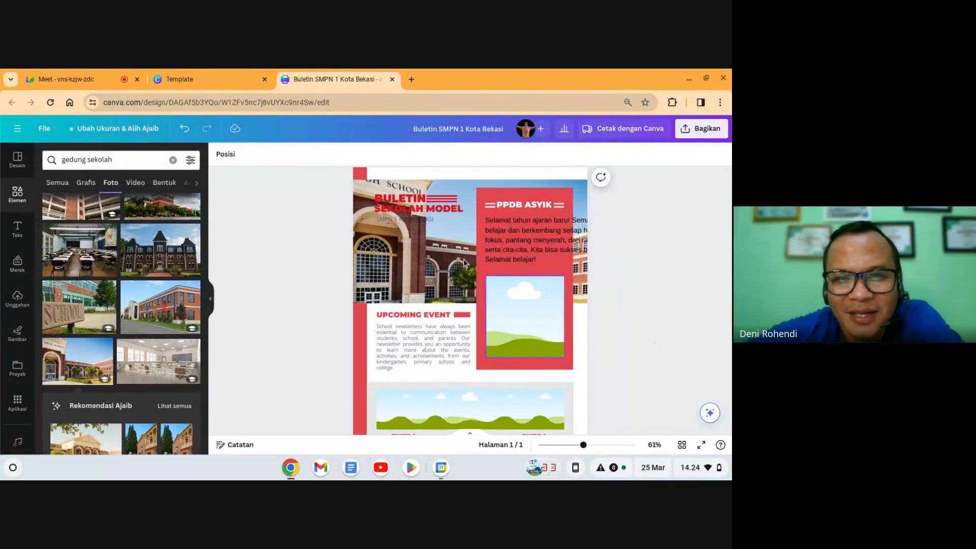
{"action": "left_click", "coordinate": [398, 206]}
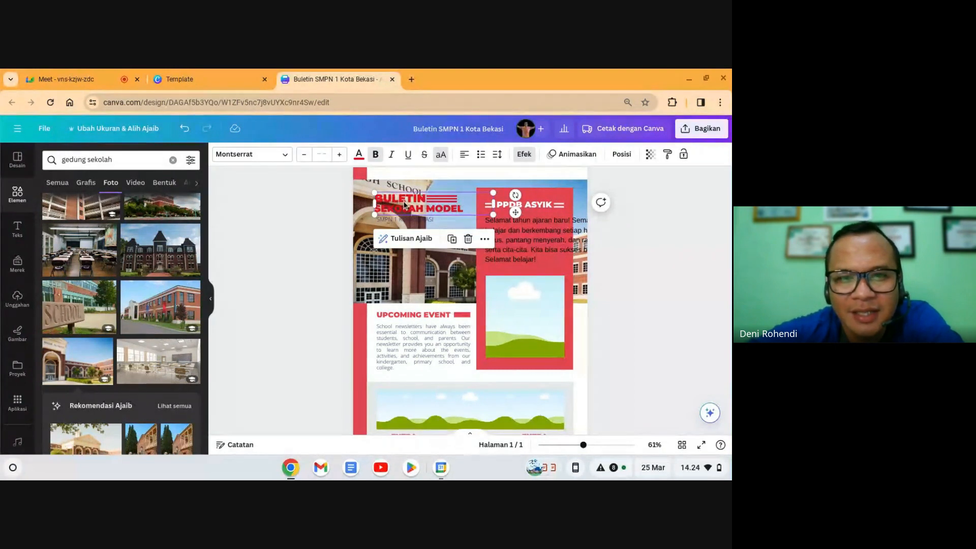
{"action": "left_click", "coordinate": [405, 204]}
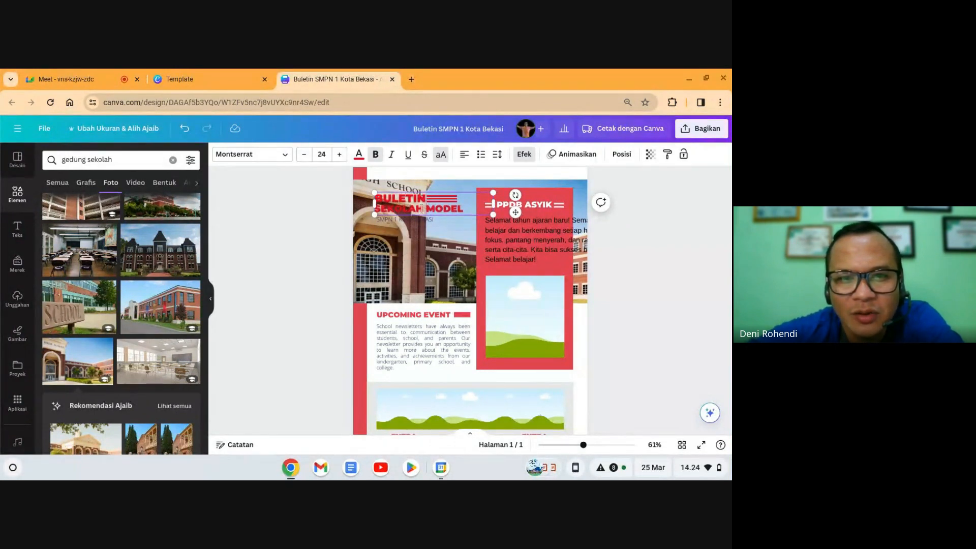
{"action": "left_click", "coordinate": [422, 222]}
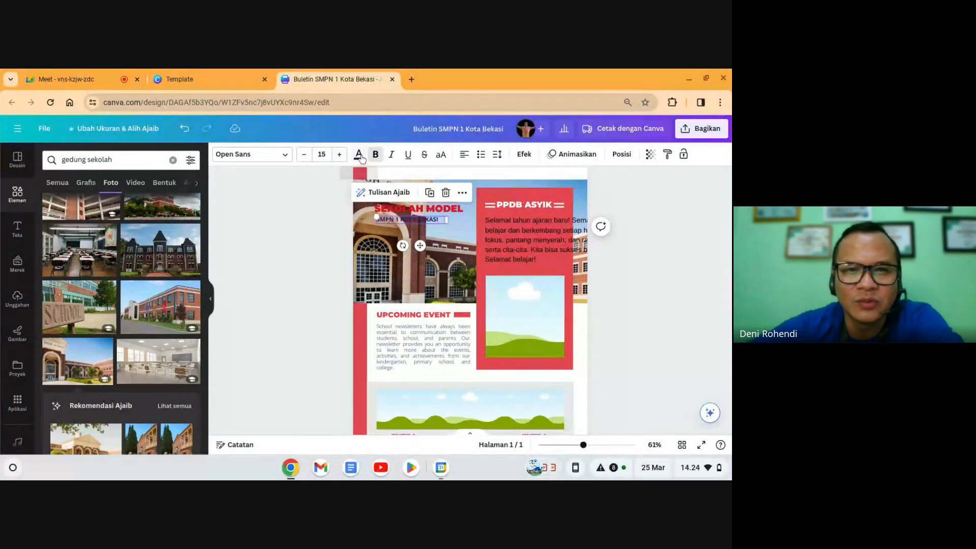
{"action": "left_click", "coordinate": [358, 154]}
{"action": "left_click", "coordinate": [81, 216]}
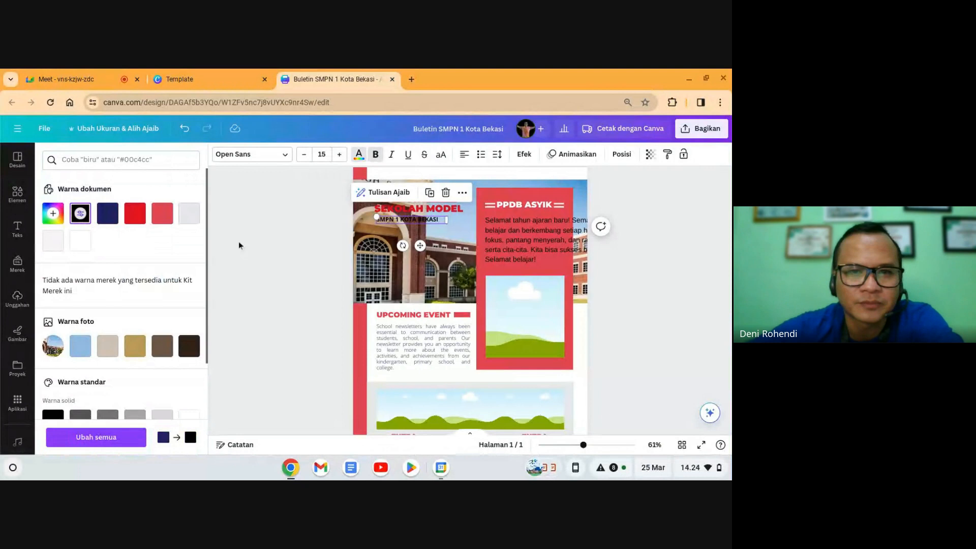
{"action": "left_click", "coordinate": [645, 275]}
{"action": "left_click", "coordinate": [644, 275]}
{"action": "scroll", "coordinate": [483, 324], "scroll_direction": "down", "scroll_amount": 3}
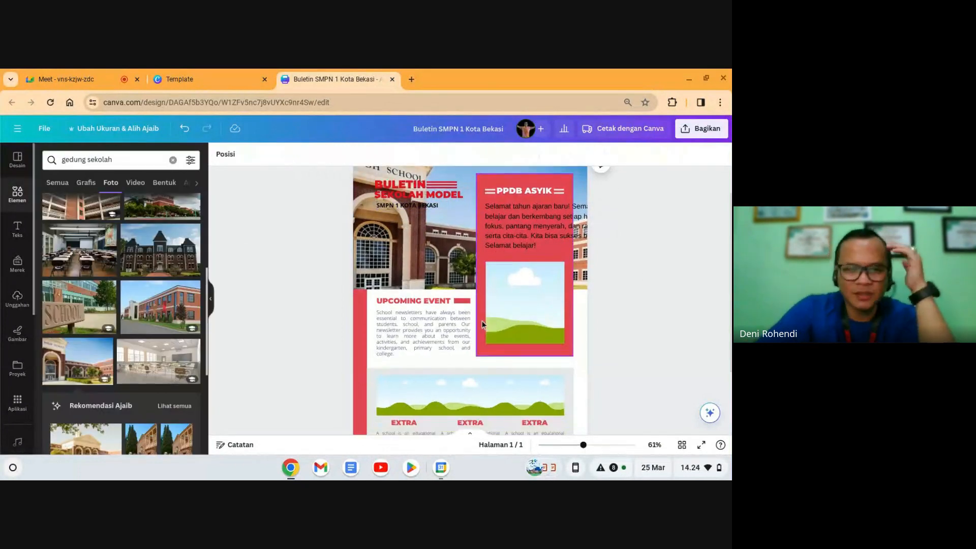
{"action": "scroll", "coordinate": [484, 324], "scroll_direction": "up", "scroll_amount": 3}
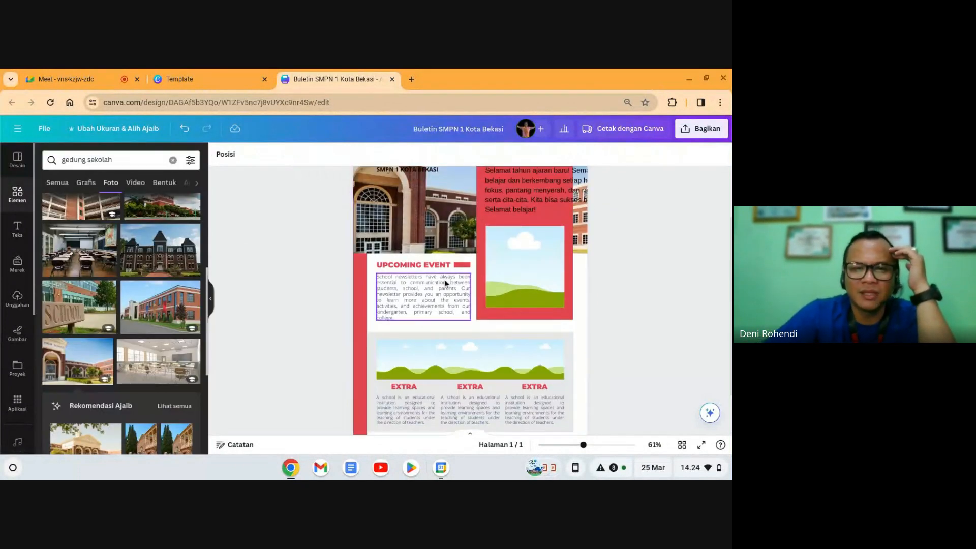
{"action": "scroll", "coordinate": [516, 343], "scroll_direction": "down", "scroll_amount": 4}
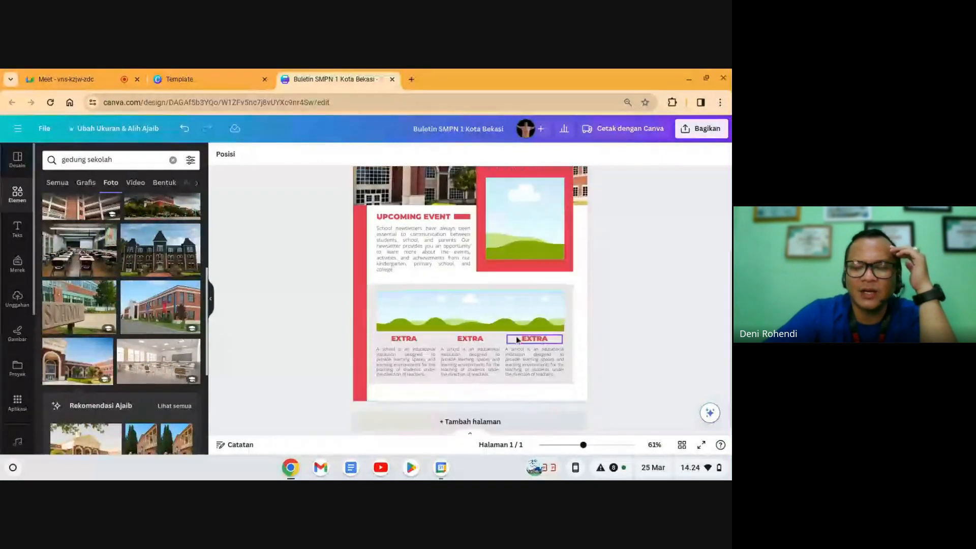
{"action": "scroll", "coordinate": [473, 338], "scroll_direction": "up", "scroll_amount": 2}
{"action": "left_click", "coordinate": [556, 261]}
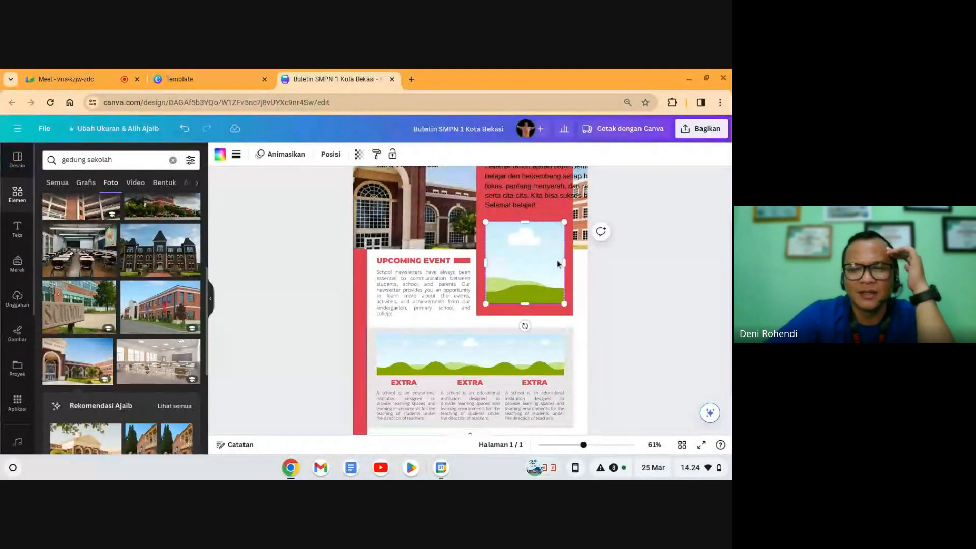
{"action": "scroll", "coordinate": [541, 289], "scroll_direction": "up", "scroll_amount": 1}
{"action": "scroll", "coordinate": [537, 288], "scroll_direction": "down", "scroll_amount": 2}
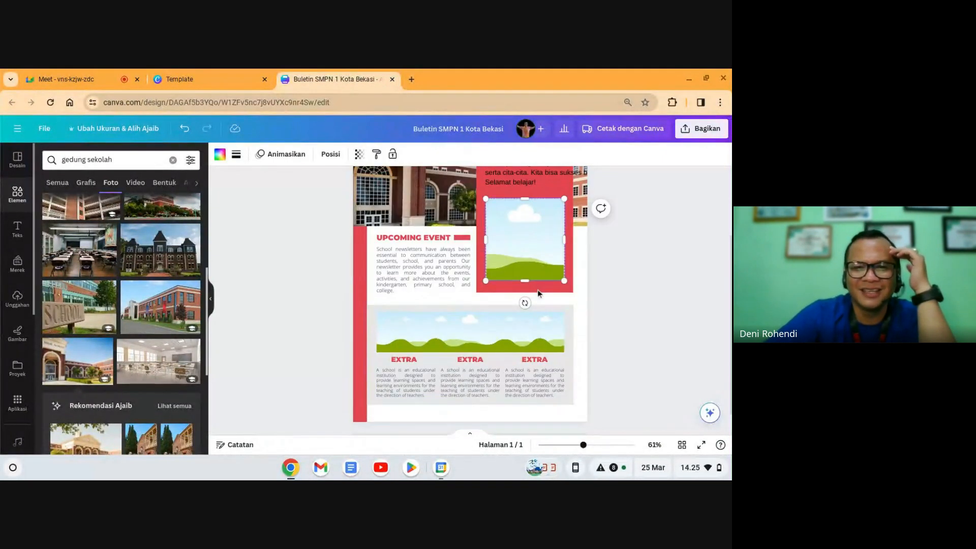
{"action": "left_click", "coordinate": [425, 347]}
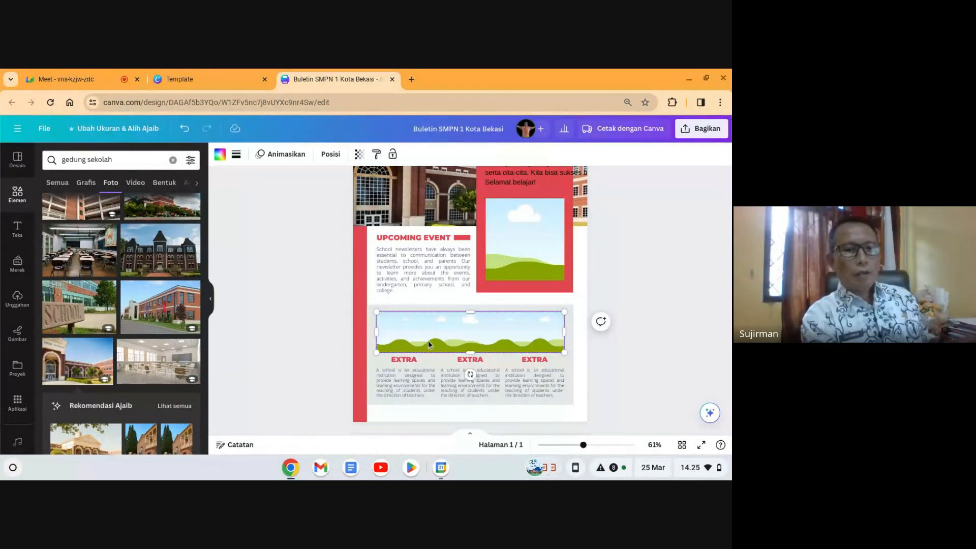
{"action": "scroll", "coordinate": [430, 338], "scroll_direction": "up", "scroll_amount": 2}
{"action": "left_click", "coordinate": [85, 80]}
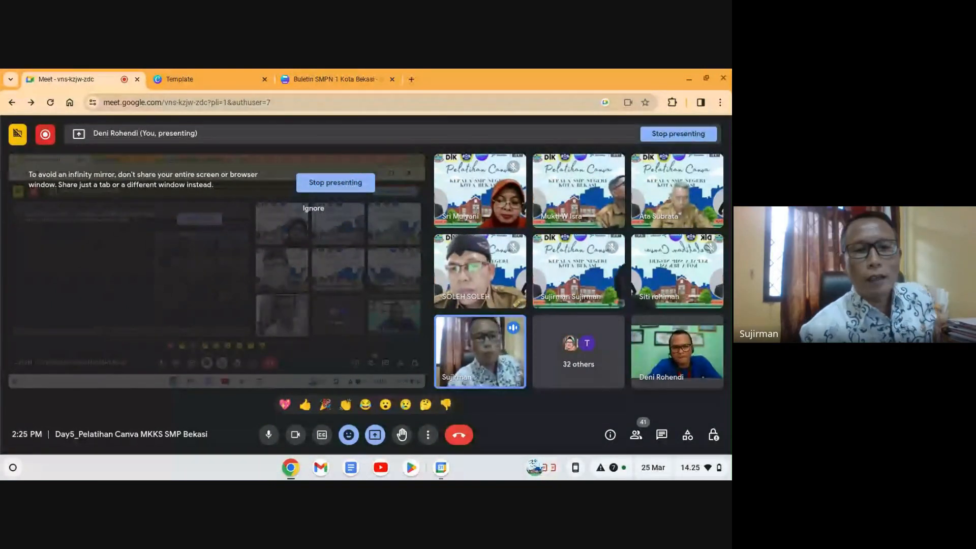
Step: Detach the school-building photo from the header background with Pisahkan gambar and delete it
{"action": "left_click", "coordinate": [335, 78]}
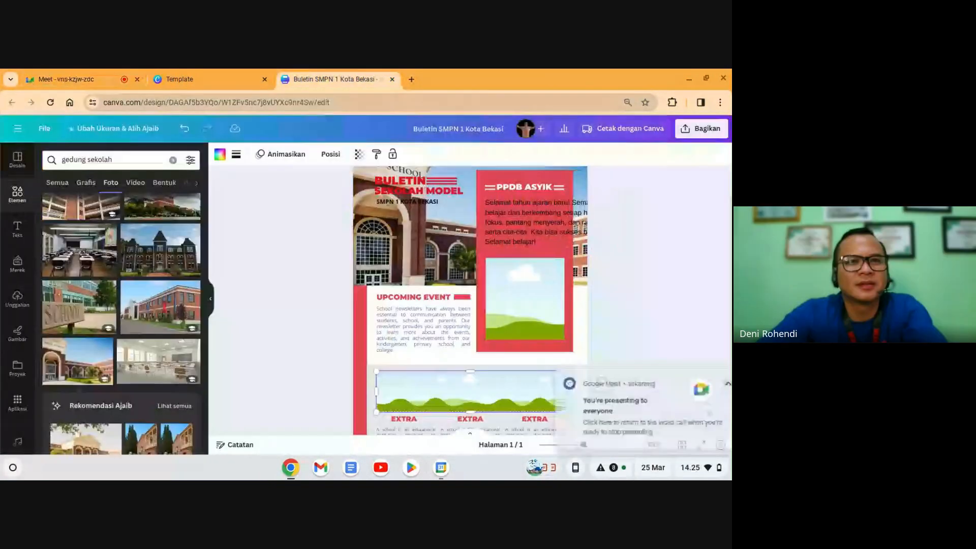
{"action": "left_click", "coordinate": [365, 190]}
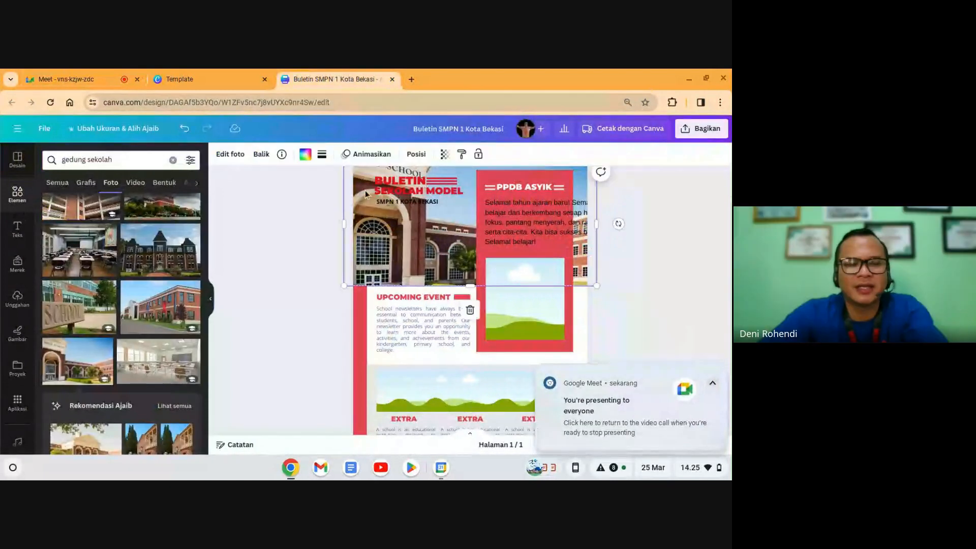
{"action": "scroll", "coordinate": [407, 244], "scroll_direction": "up", "scroll_amount": 1}
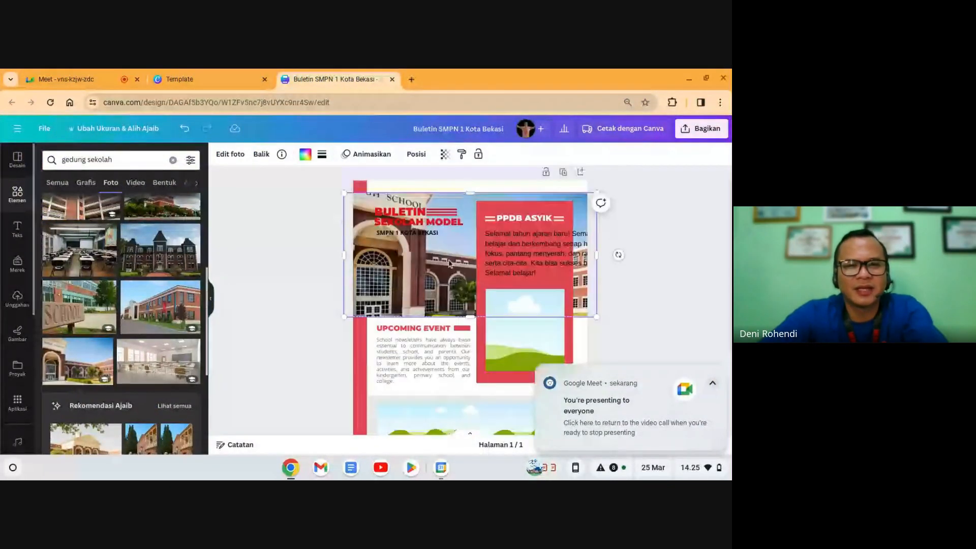
{"action": "right_click", "coordinate": [410, 267]}
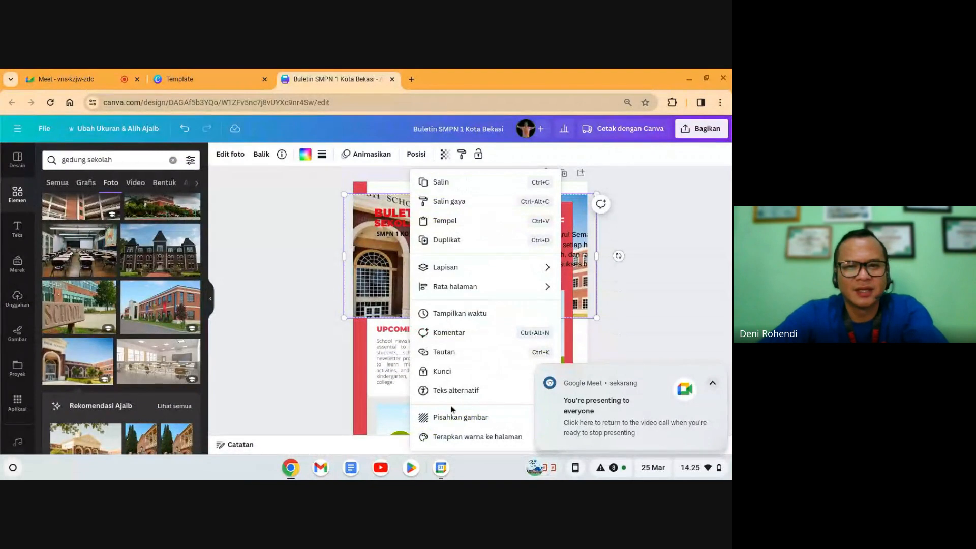
{"action": "left_click", "coordinate": [460, 418]}
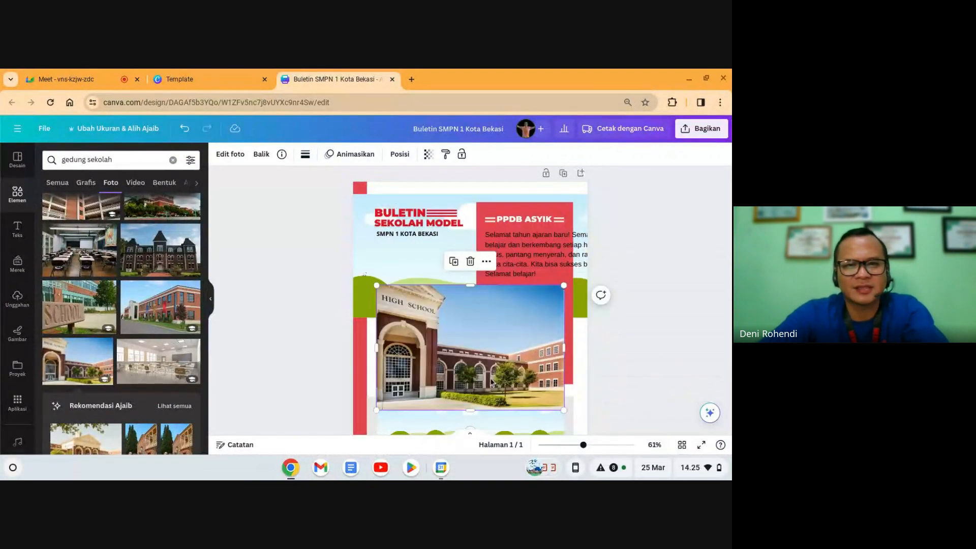
{"action": "key", "text": "Delete"}
{"action": "left_click", "coordinate": [401, 290]}
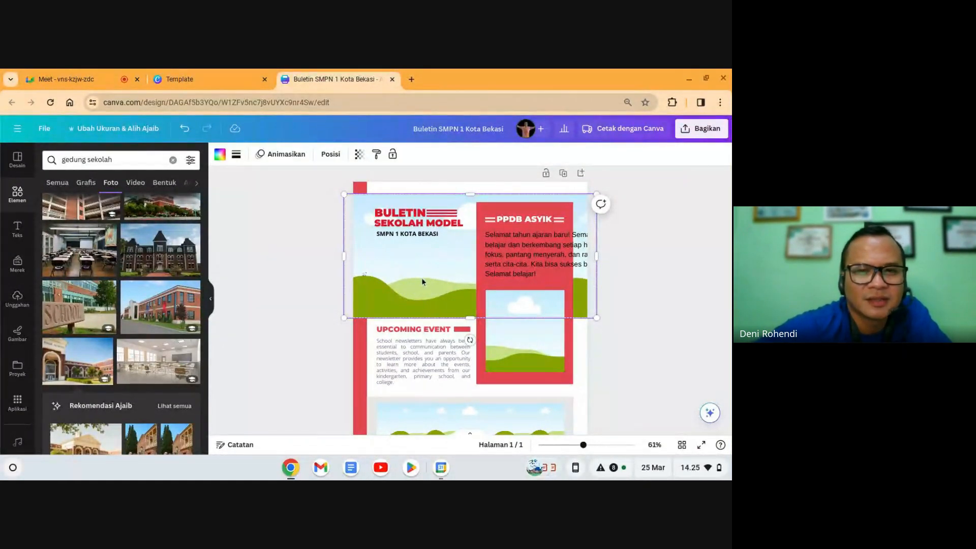
{"action": "left_click", "coordinate": [296, 294]}
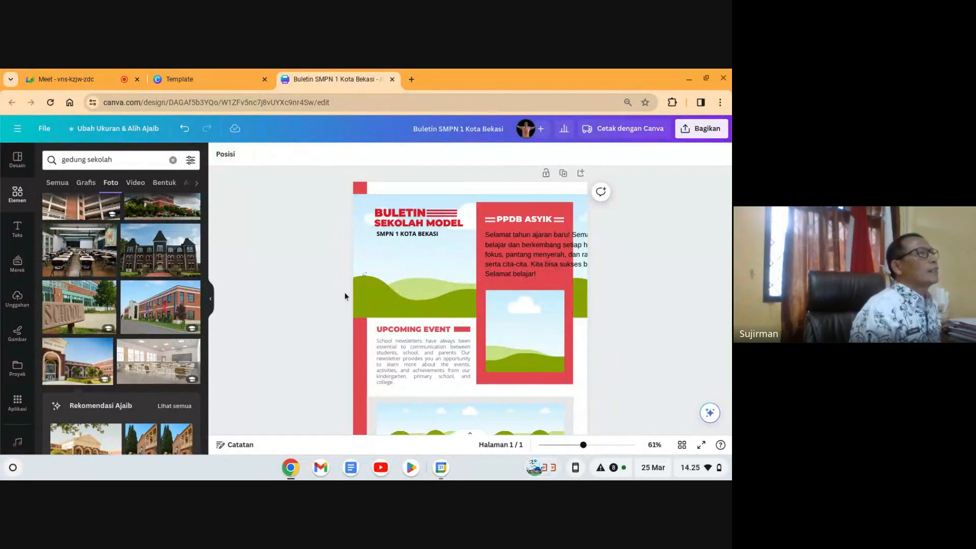
{"action": "left_click", "coordinate": [469, 276]}
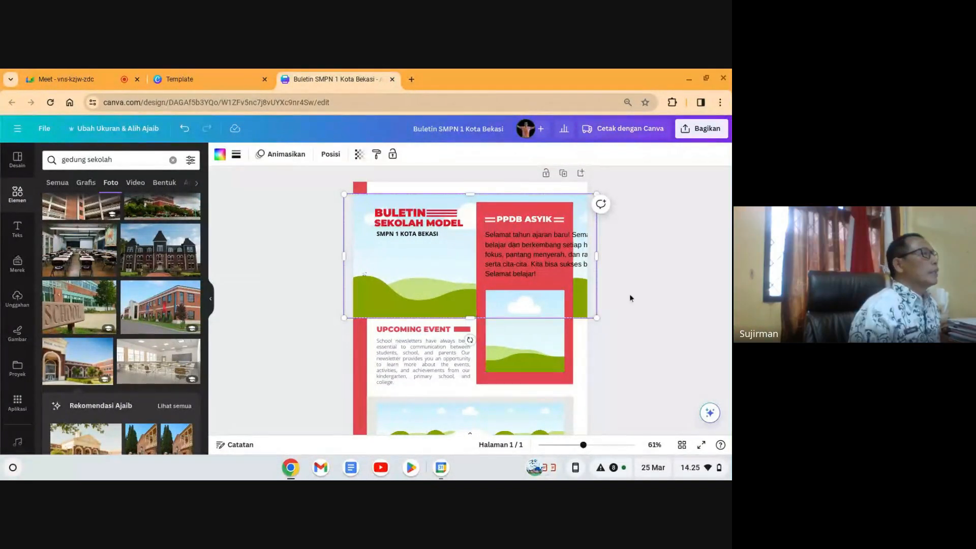
{"action": "scroll", "coordinate": [110, 349], "scroll_direction": "up", "scroll_amount": 3}
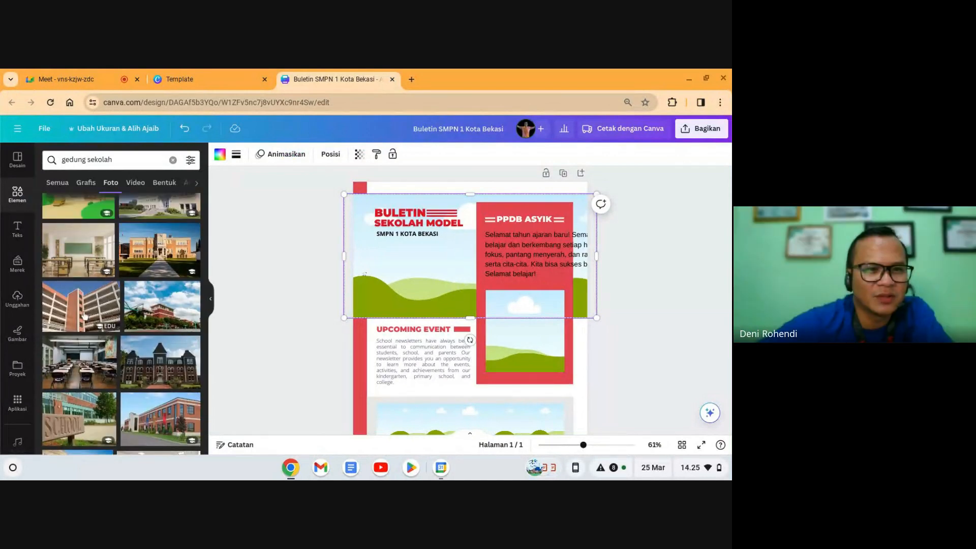
Step: Add the tall building photo from the 'gedung sekolah' photo results and drag it into the header
{"action": "left_click", "coordinate": [84, 307]}
{"action": "left_click_drag", "start_coordinate": [527, 362], "coordinate": [522, 383]}
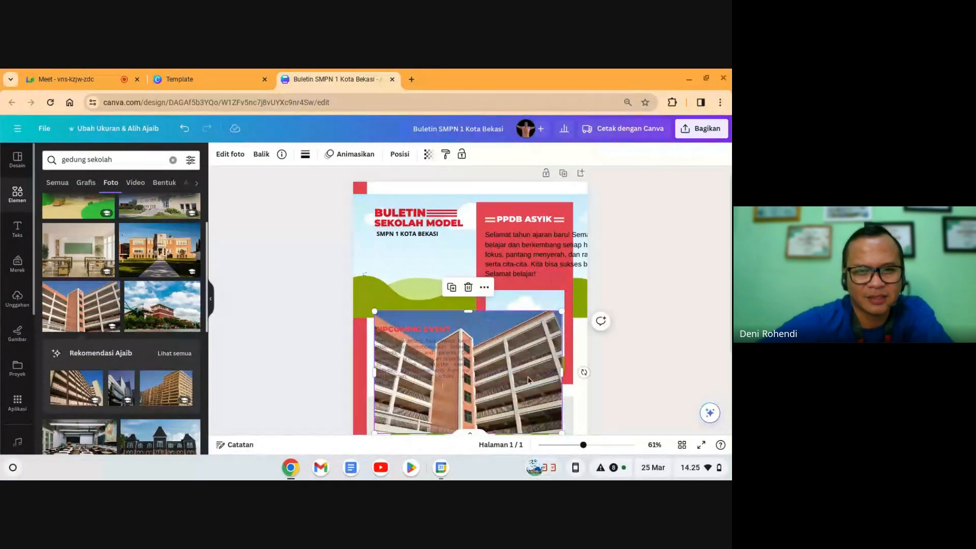
{"action": "scroll", "coordinate": [516, 380], "scroll_direction": "down", "scroll_amount": 1}
{"action": "left_click", "coordinate": [15, 203]}
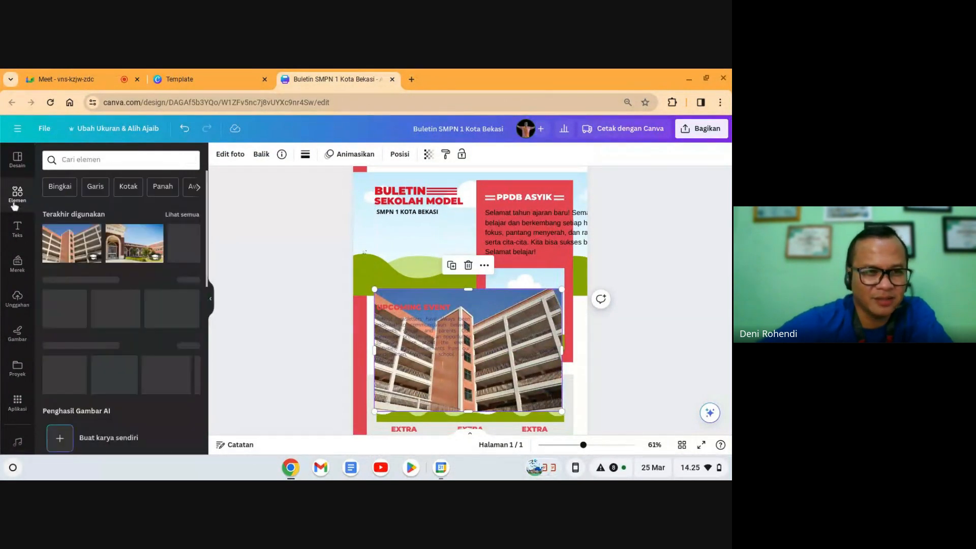
{"action": "left_click", "coordinate": [78, 161]}
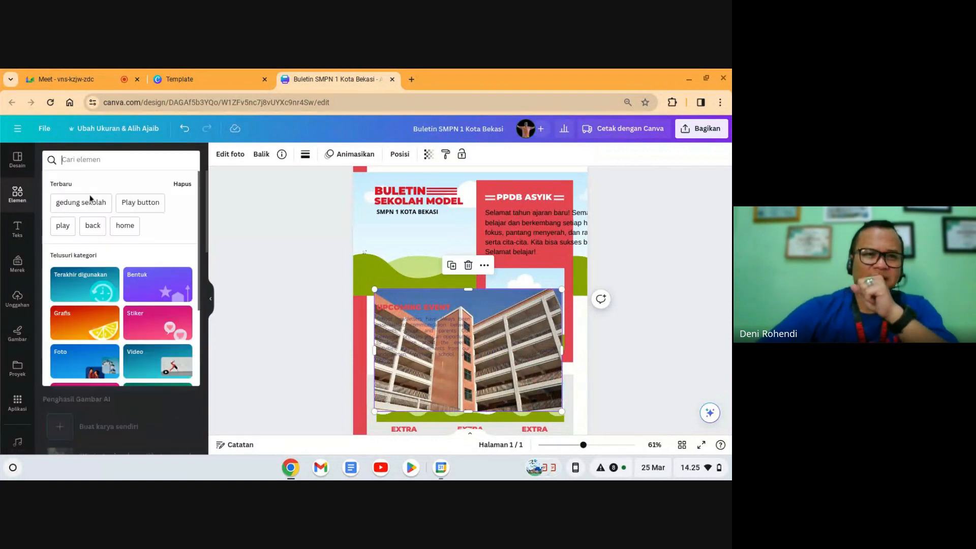
{"action": "left_click", "coordinate": [94, 210]}
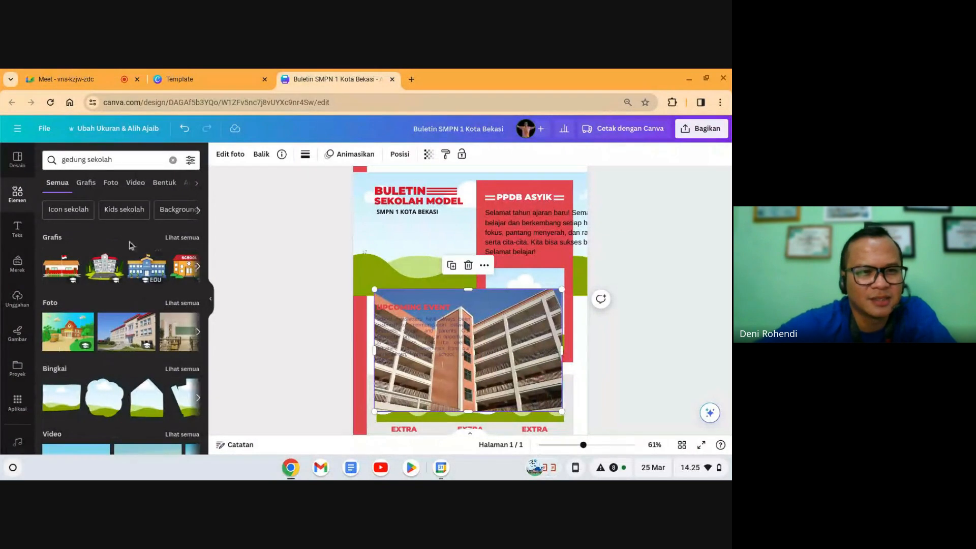
{"action": "left_click", "coordinate": [111, 183]}
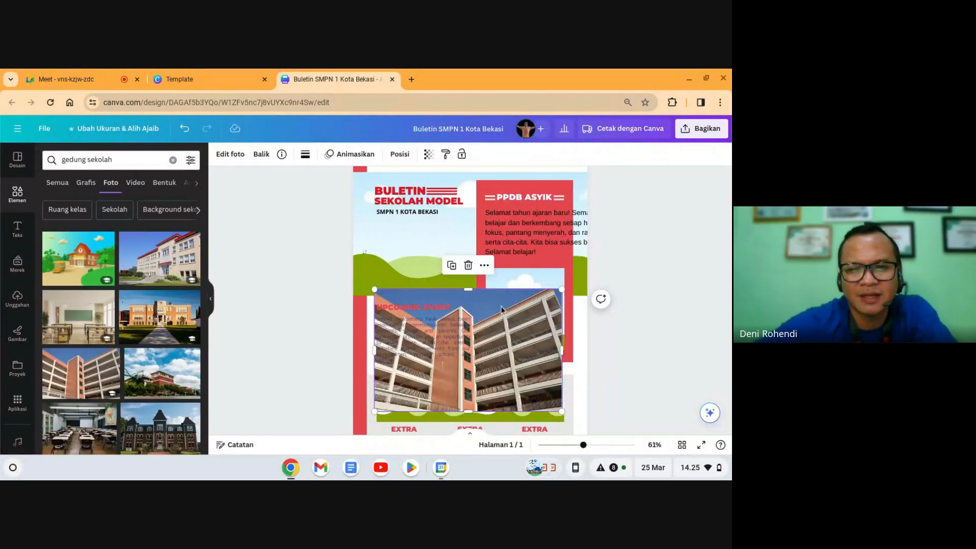
{"action": "left_click_drag", "start_coordinate": [501, 309], "coordinate": [437, 229]}
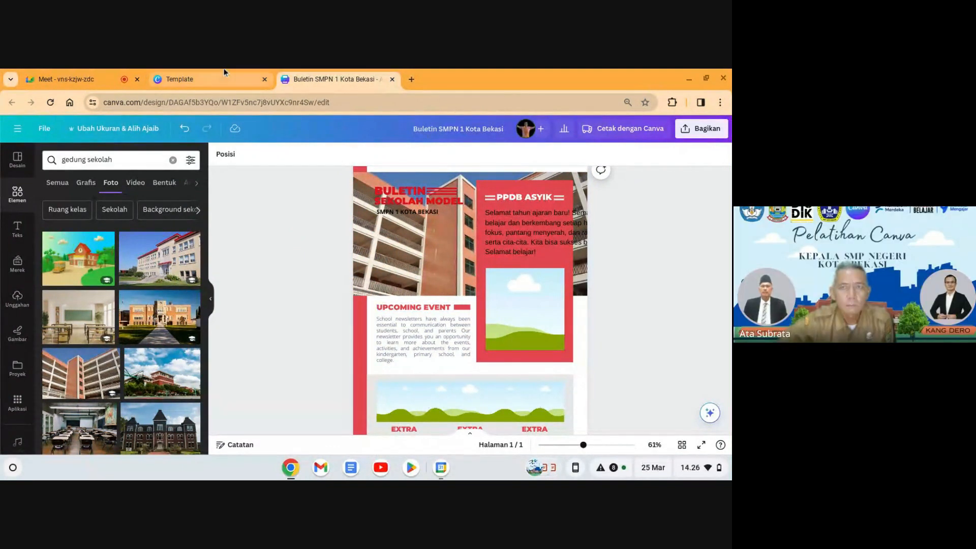
{"action": "left_click", "coordinate": [530, 240]}
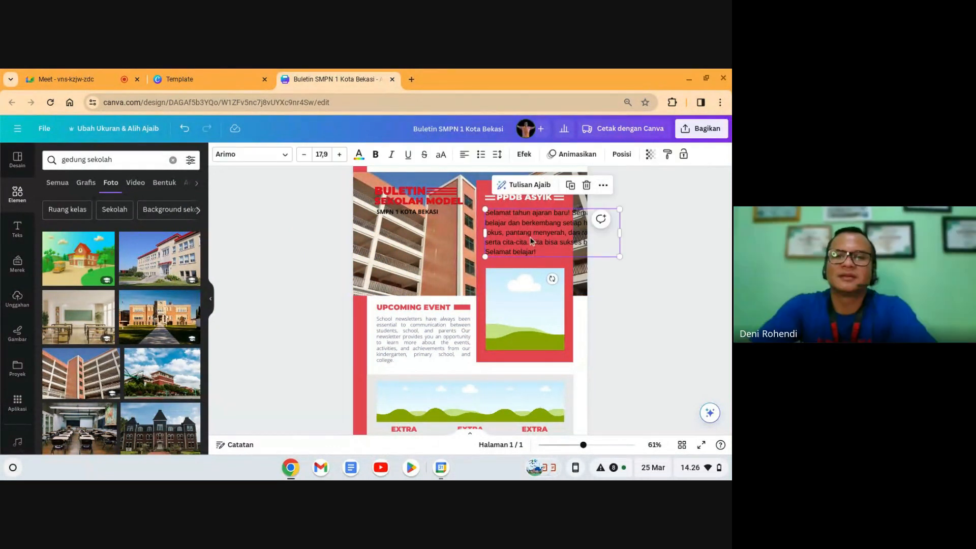
{"action": "left_click", "coordinate": [689, 295]}
{"action": "left_click", "coordinate": [527, 200]}
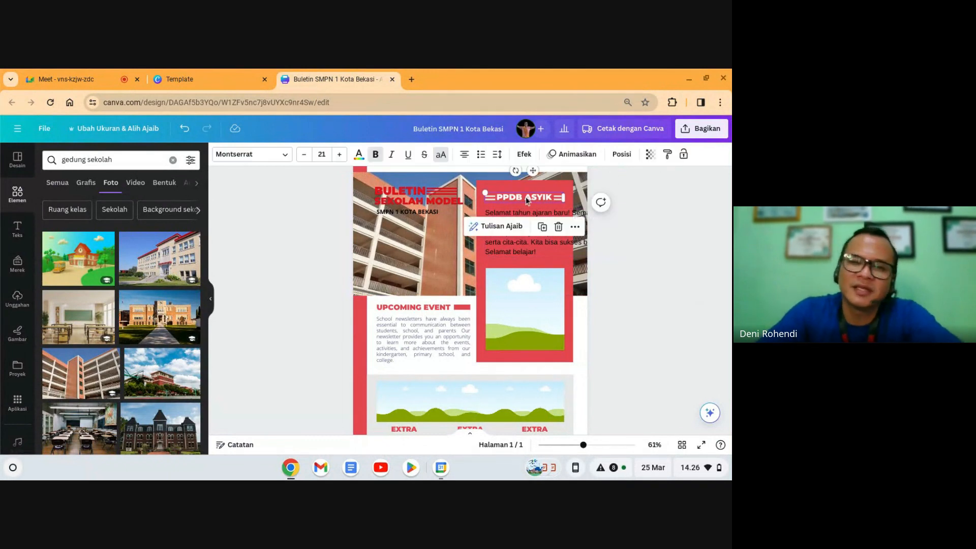
{"action": "left_click", "coordinate": [592, 260]}
{"action": "left_click", "coordinate": [537, 199]}
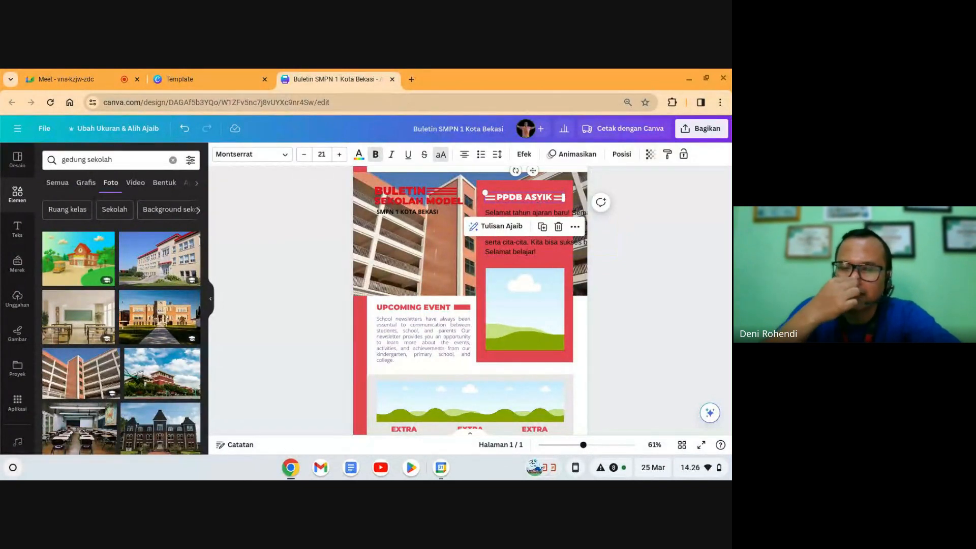
{"action": "left_click", "coordinate": [520, 250]}
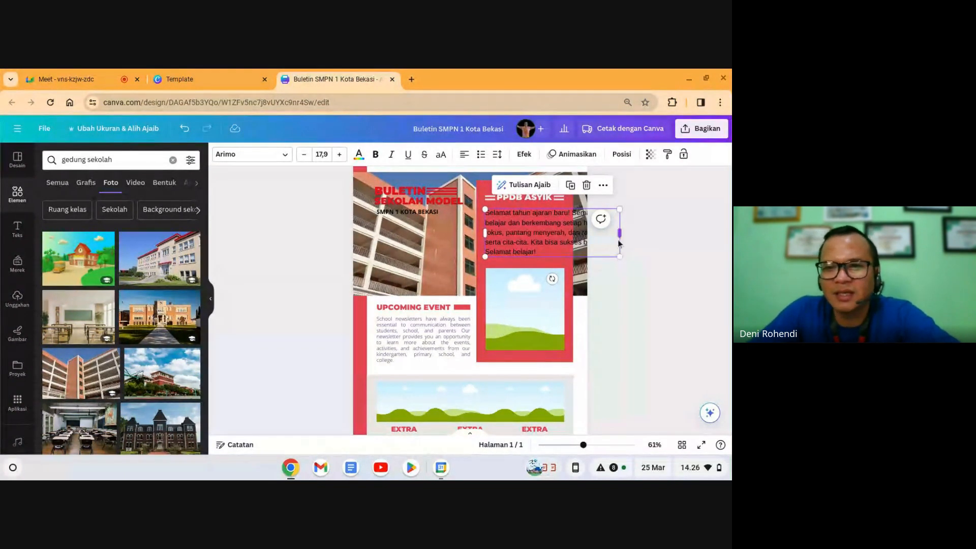
{"action": "left_click_drag", "start_coordinate": [620, 257], "coordinate": [575, 279]}
{"action": "left_click_drag", "start_coordinate": [583, 235], "coordinate": [568, 252]}
{"action": "left_click", "coordinate": [667, 293]}
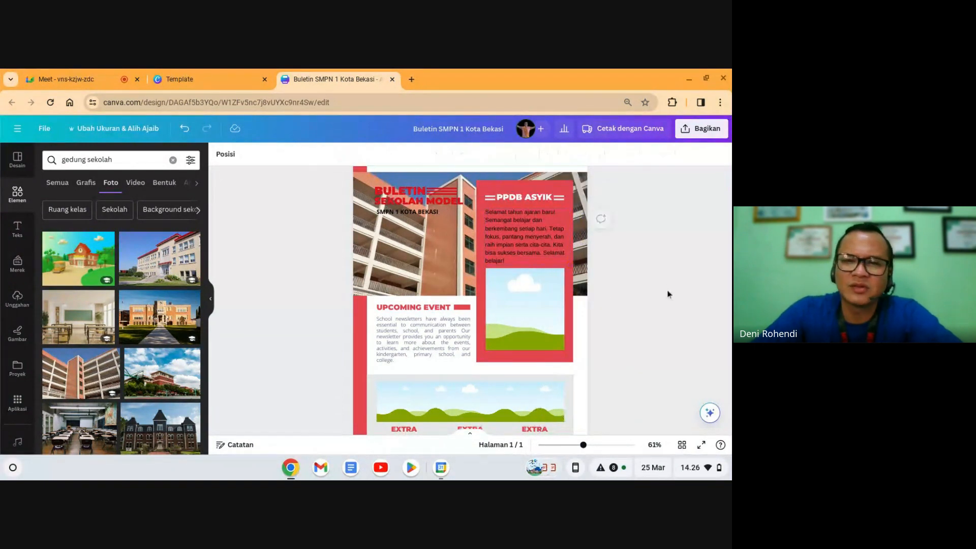
{"action": "left_click", "coordinate": [514, 242]}
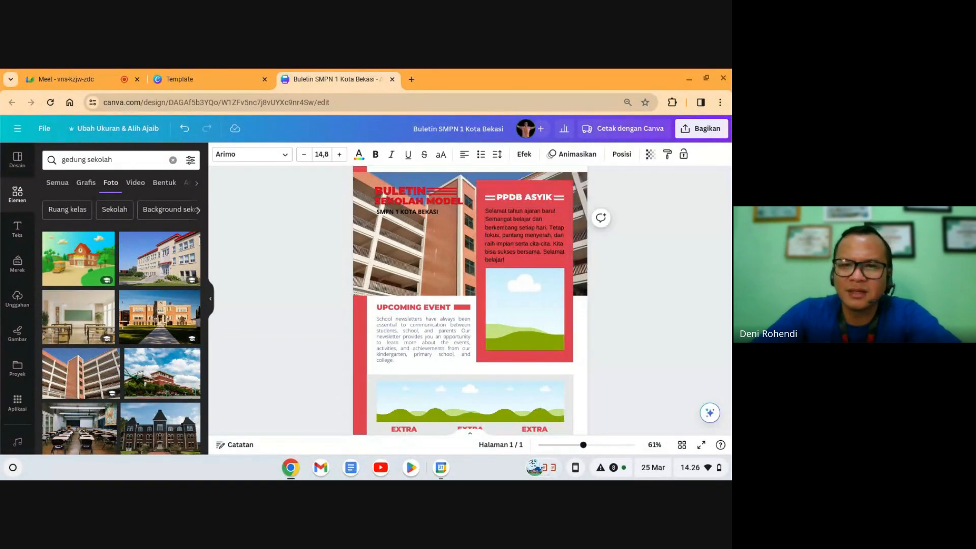
{"action": "left_click", "coordinate": [712, 265]}
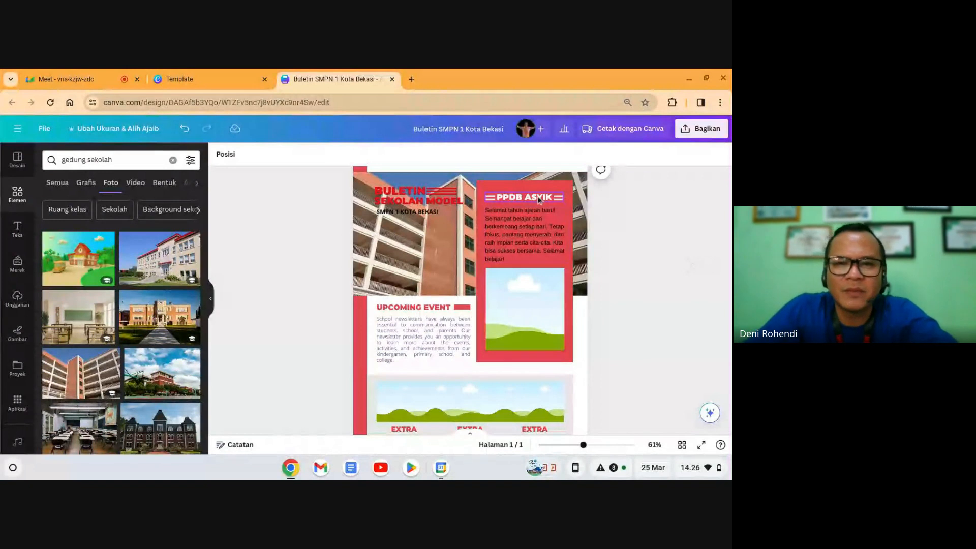
{"action": "left_click", "coordinate": [538, 201]}
{"action": "left_click", "coordinate": [530, 224]}
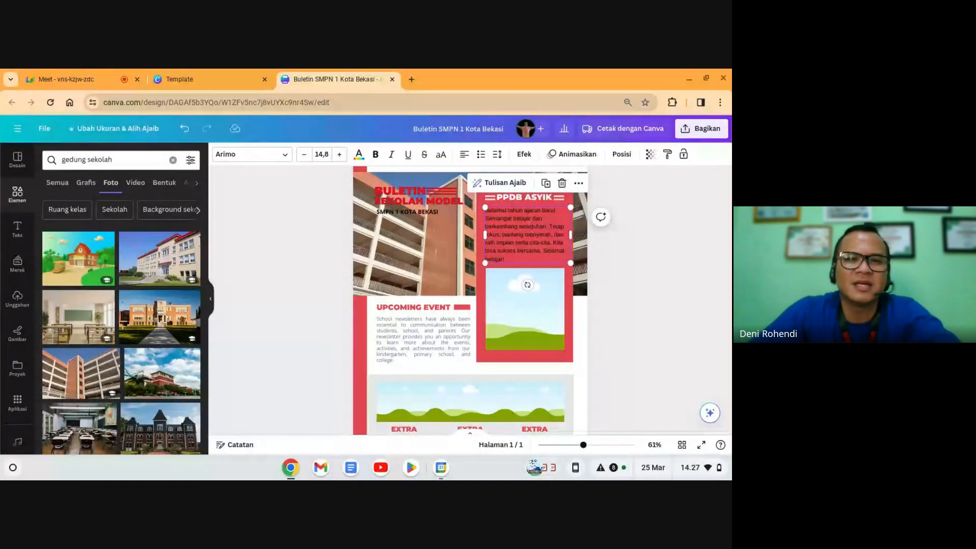
{"action": "left_click", "coordinate": [660, 279]}
{"action": "left_click", "coordinate": [542, 247]}
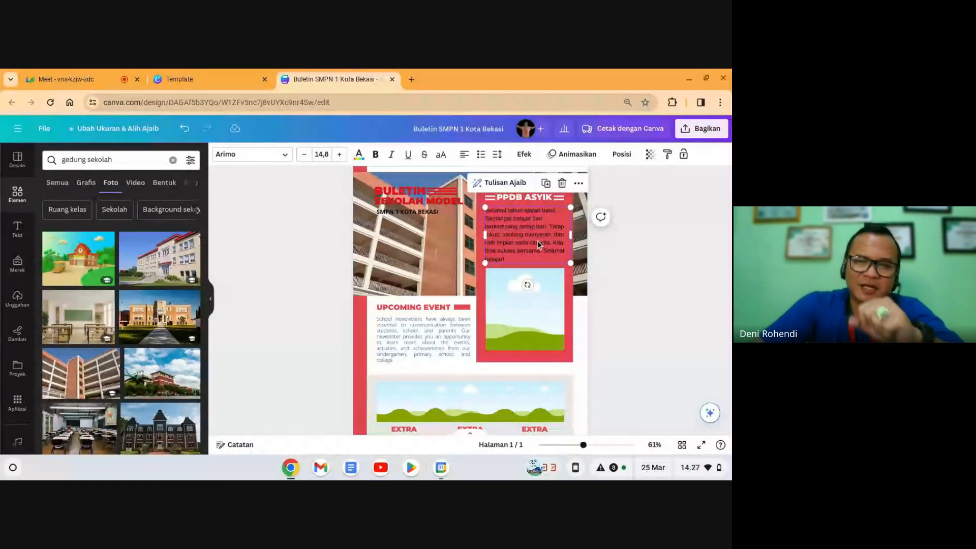
{"action": "left_click", "coordinate": [630, 267]}
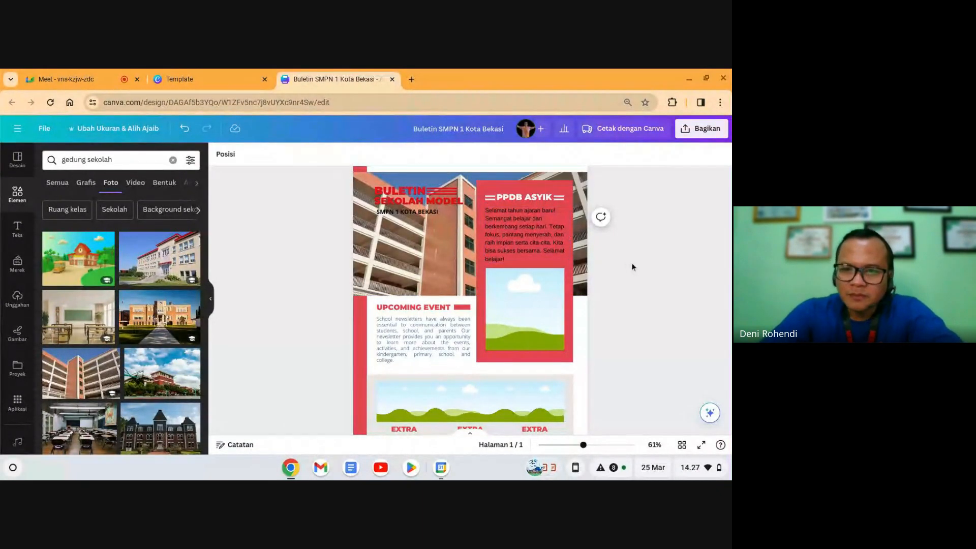
{"action": "left_click", "coordinate": [543, 236]}
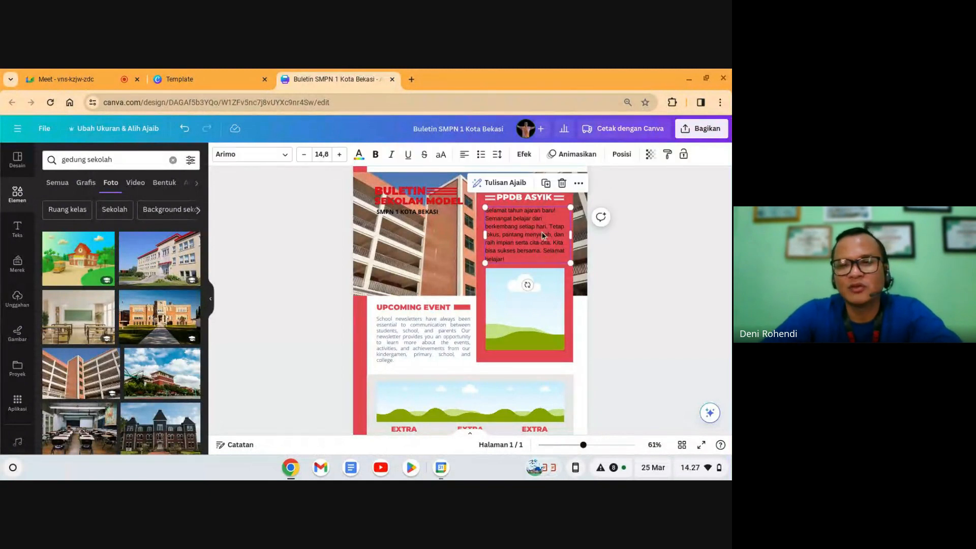
{"action": "left_click", "coordinate": [620, 267]}
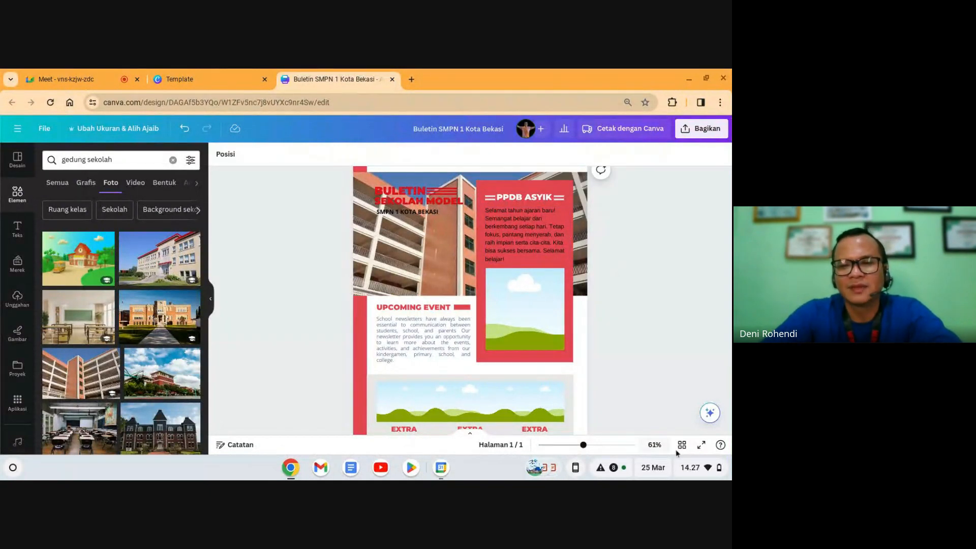
Step: Use Tulisan Ajaib to generate a paragraph from 'semangat tahun ajaran baru bagi murid'
{"action": "left_click", "coordinate": [710, 414]}
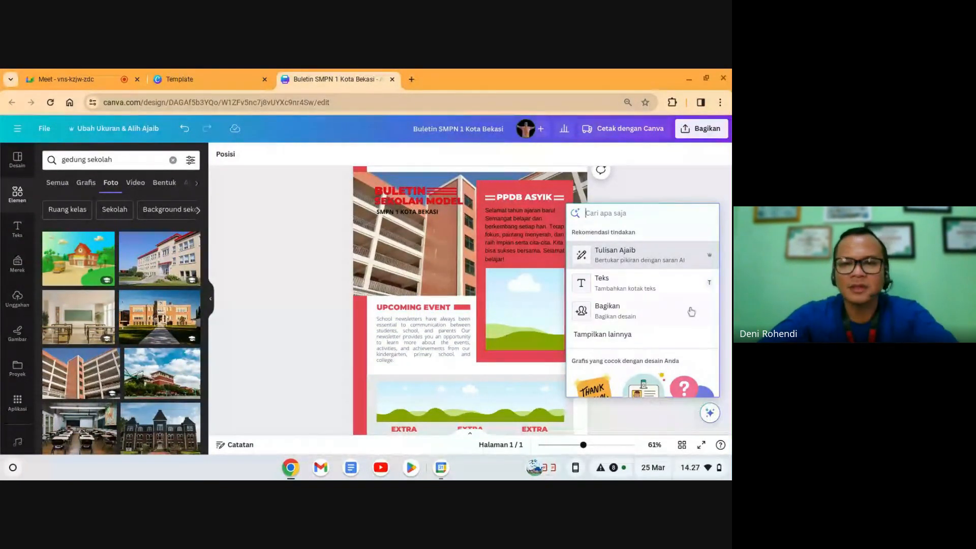
{"action": "left_click", "coordinate": [625, 260]}
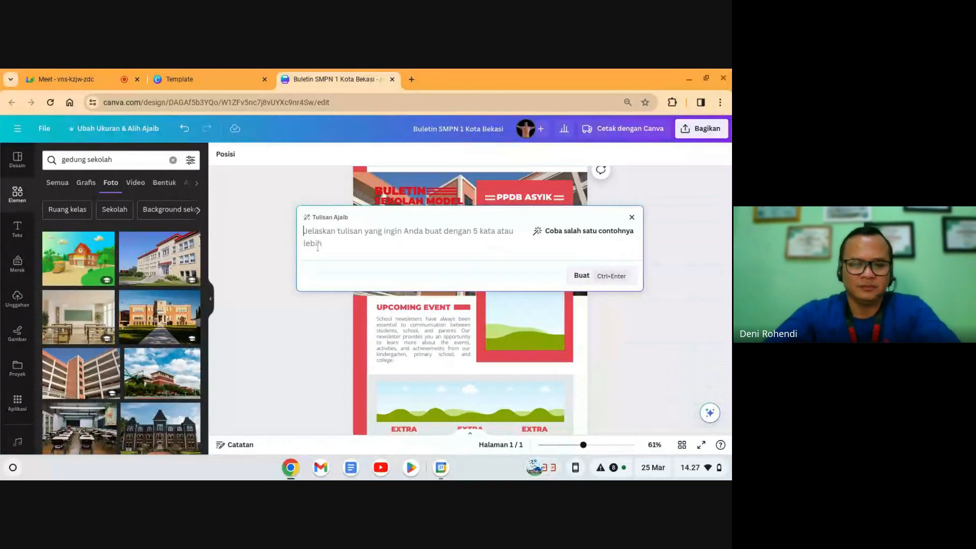
{"action": "type", "text": "pene"}
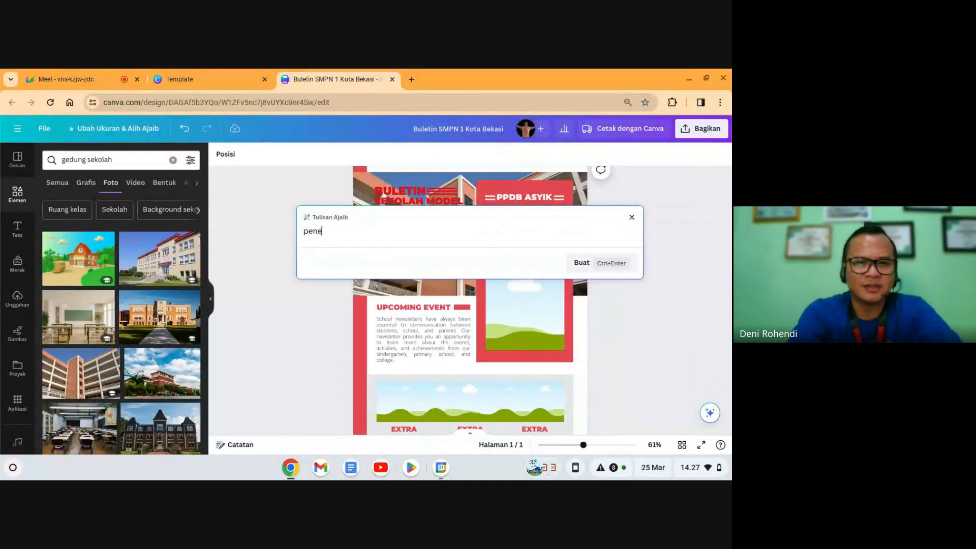
{"action": "key", "text": "BackSpace"}
{"action": "key", "text": "BackSpace"}
{"action": "key", "text": "BackSpace"}
{"action": "key", "text": "BackSpace"}
{"action": "type", "text": "se"}
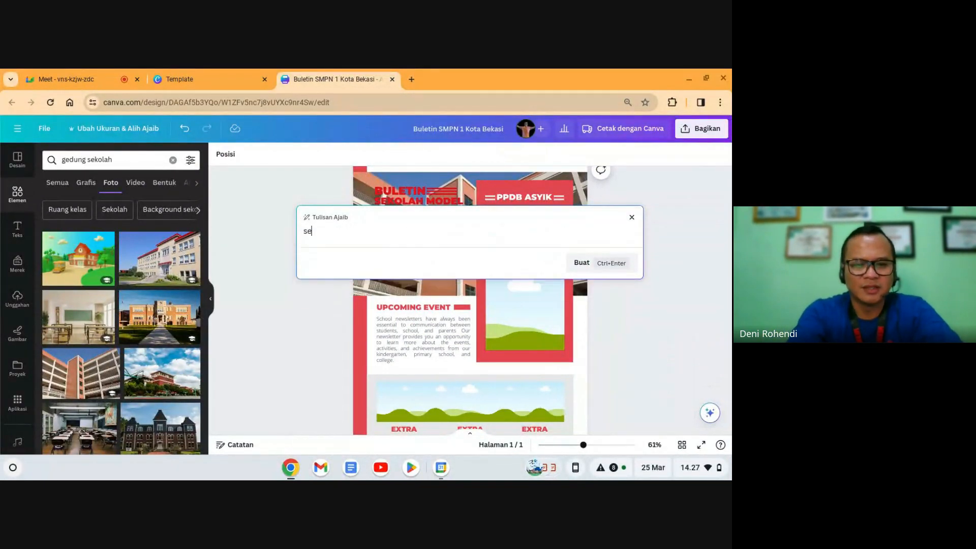
{"action": "type", "text": "mangat tahun ajaran baru bagi m"}
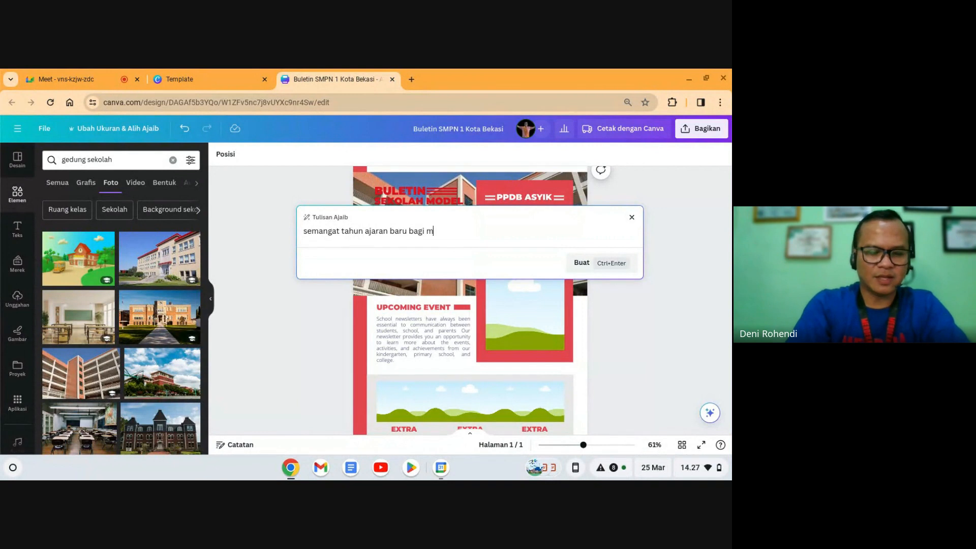
{"action": "type", "text": "urid"}
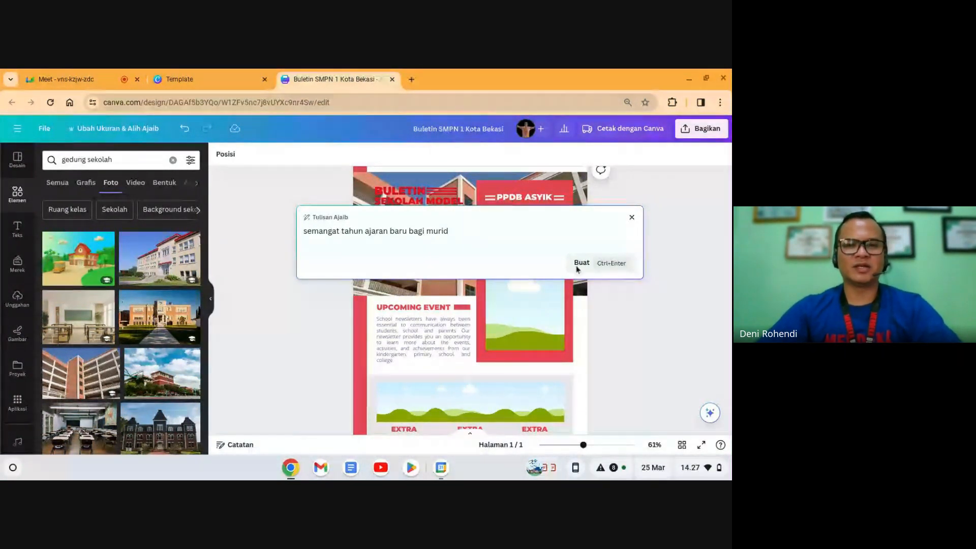
{"action": "left_click", "coordinate": [611, 268]}
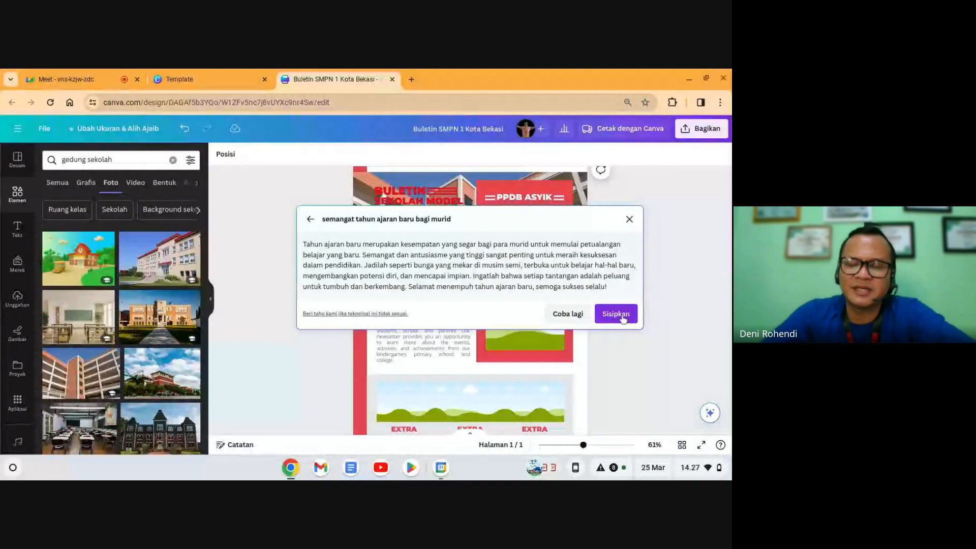
Step: Insert the generated paragraph and position it over the left side of the header photo
{"action": "left_click", "coordinate": [613, 315]}
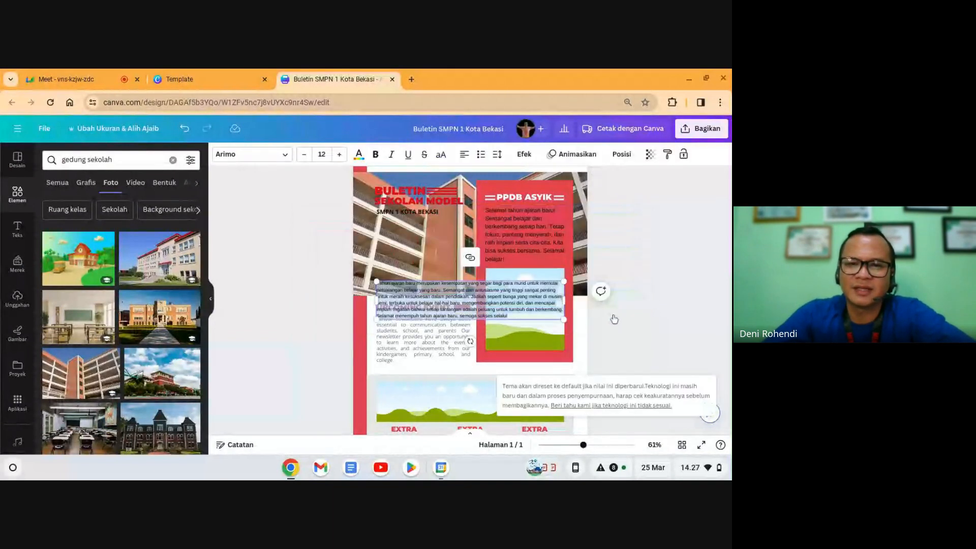
{"action": "left_click_drag", "start_coordinate": [526, 313], "coordinate": [472, 248]}
{"action": "left_click", "coordinate": [608, 292]}
{"action": "left_click_drag", "start_coordinate": [418, 263], "coordinate": [417, 252]}
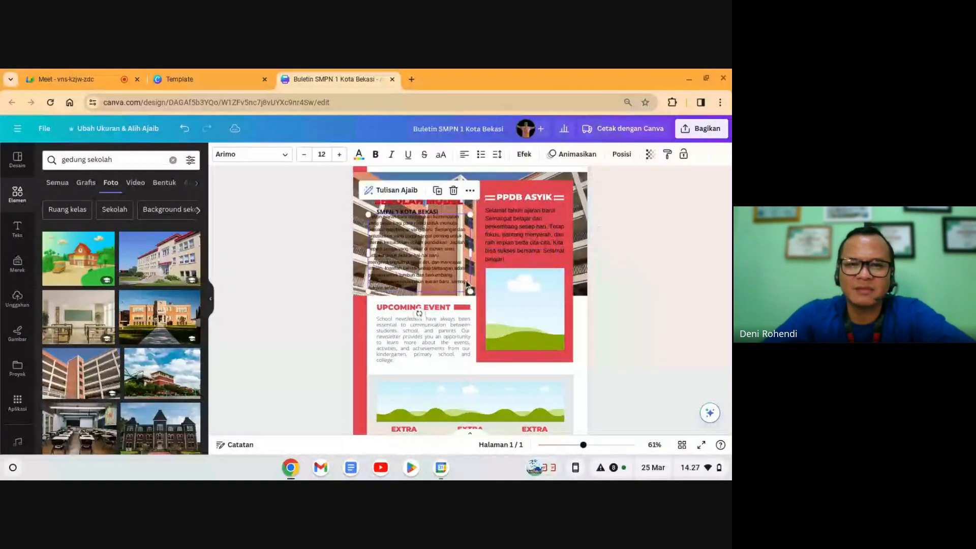
{"action": "left_click", "coordinate": [654, 310]}
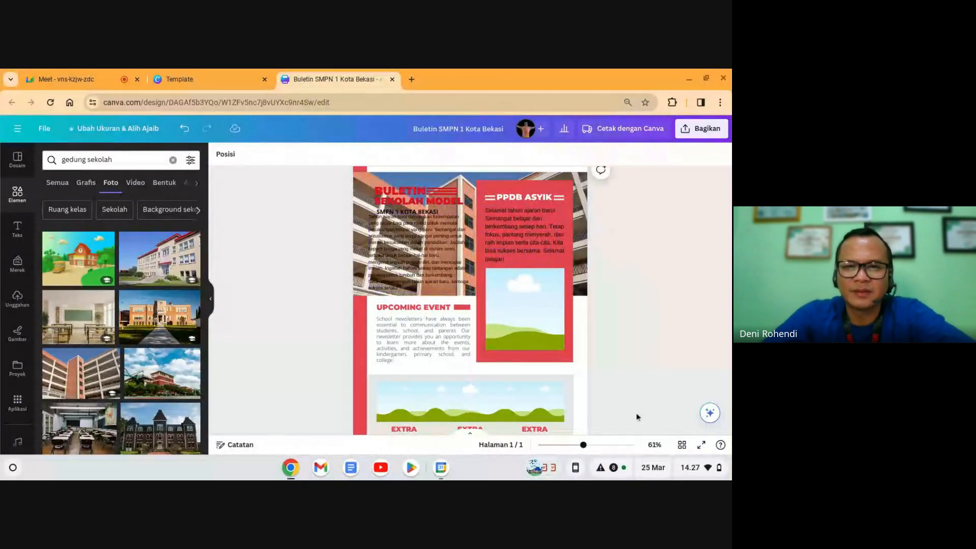
{"action": "left_click_drag", "start_coordinate": [428, 266], "coordinate": [428, 269]}
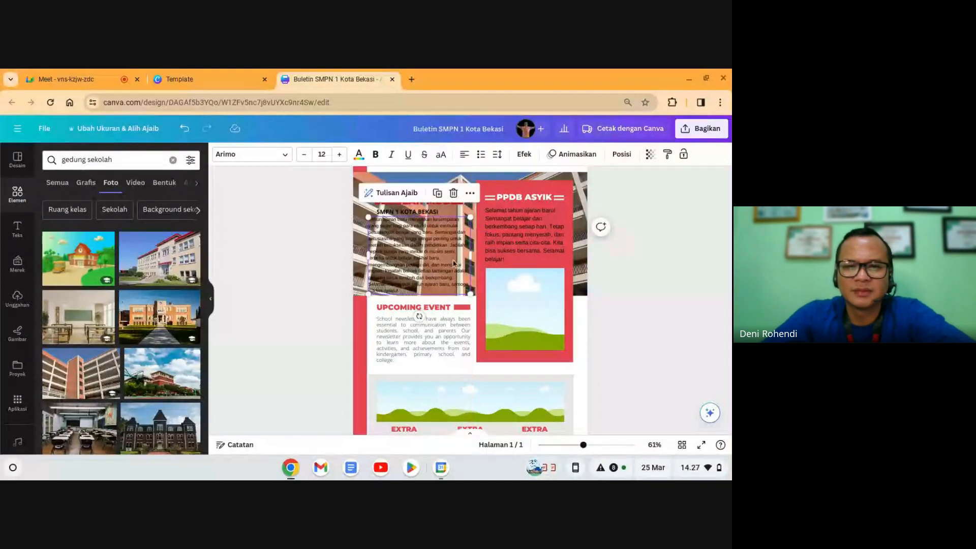
{"action": "left_click", "coordinate": [654, 297]}
{"action": "left_click", "coordinate": [390, 262]}
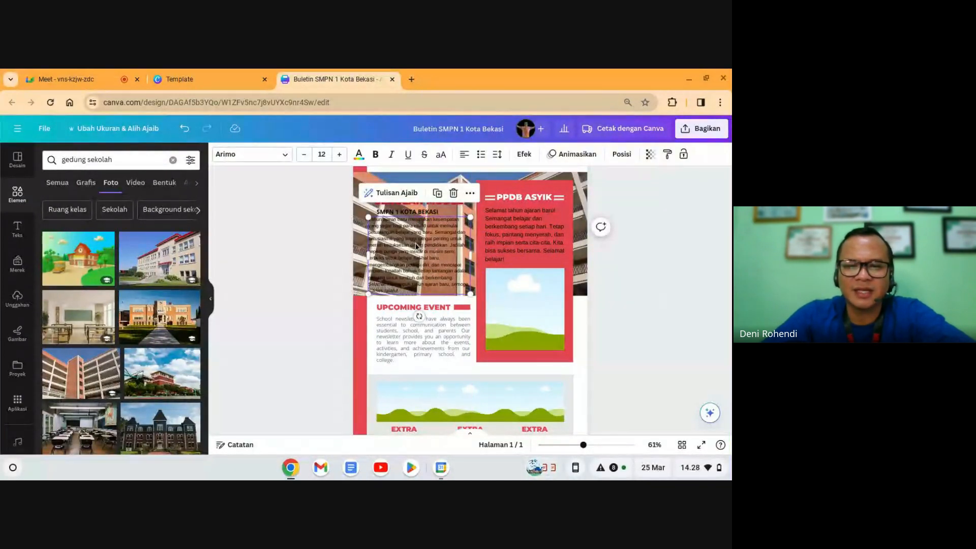
Step: Preview the bulletin as a full-screen presentation, then return to the editor
{"action": "left_click", "coordinate": [701, 444]}
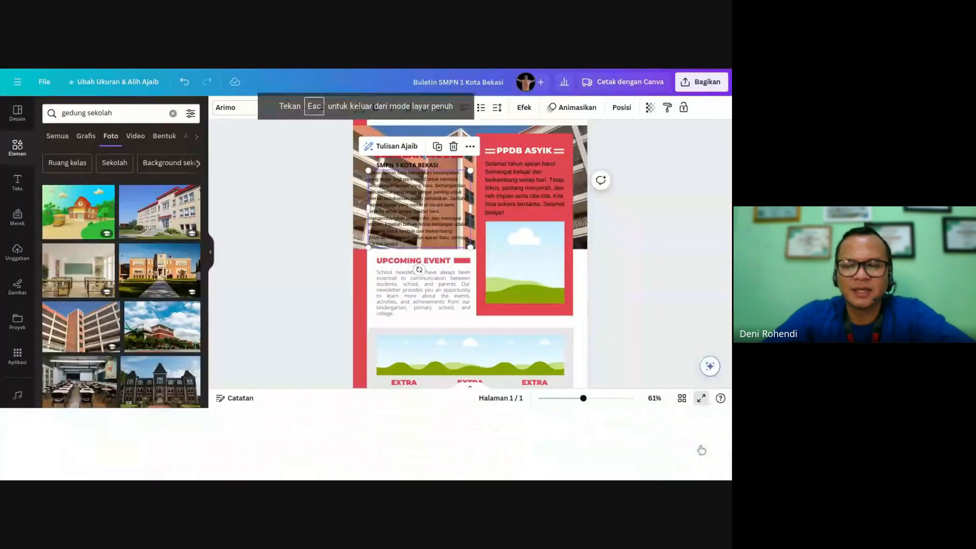
{"action": "left_click", "coordinate": [701, 397]}
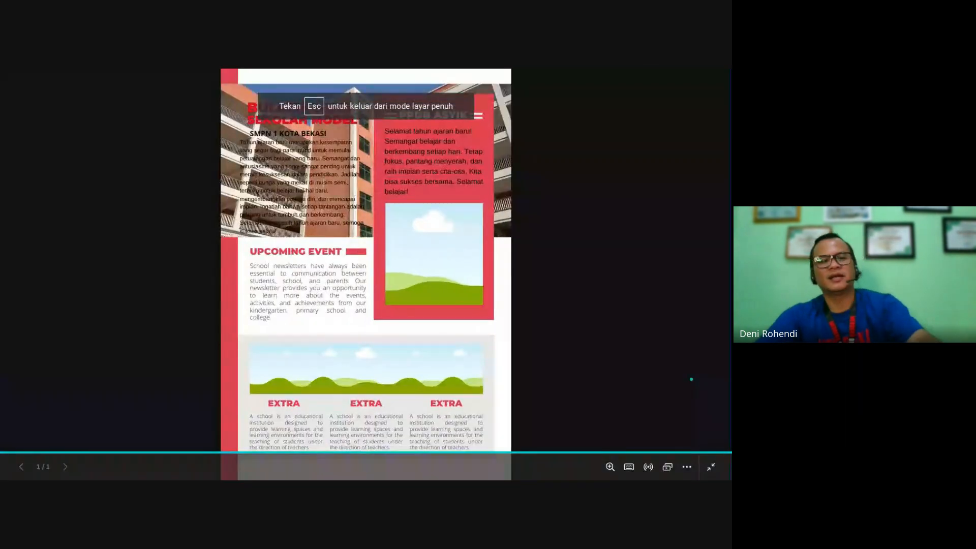
{"action": "key", "text": "Escape"}
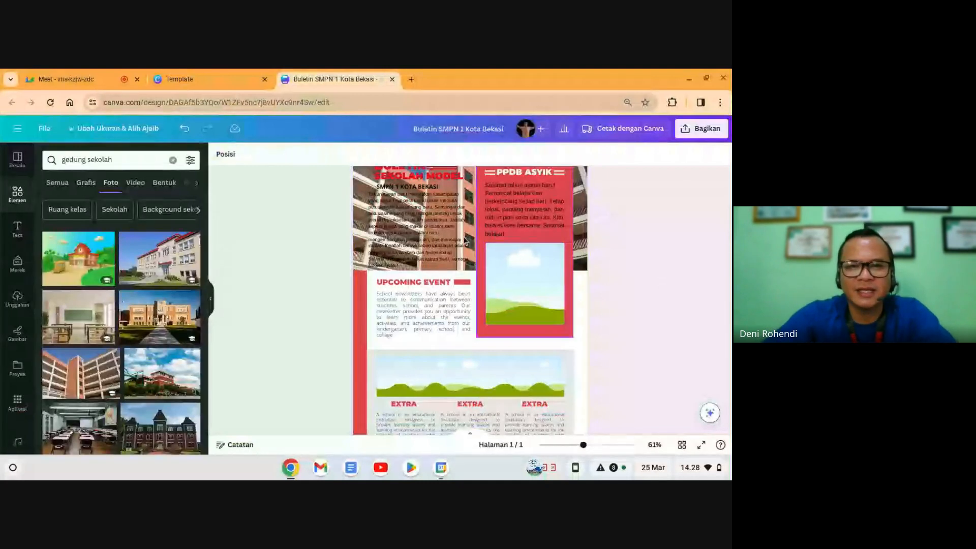
Step: Summarize the generated paragraph with the Asisten Canva Rangkuman action
{"action": "left_click", "coordinate": [427, 240]}
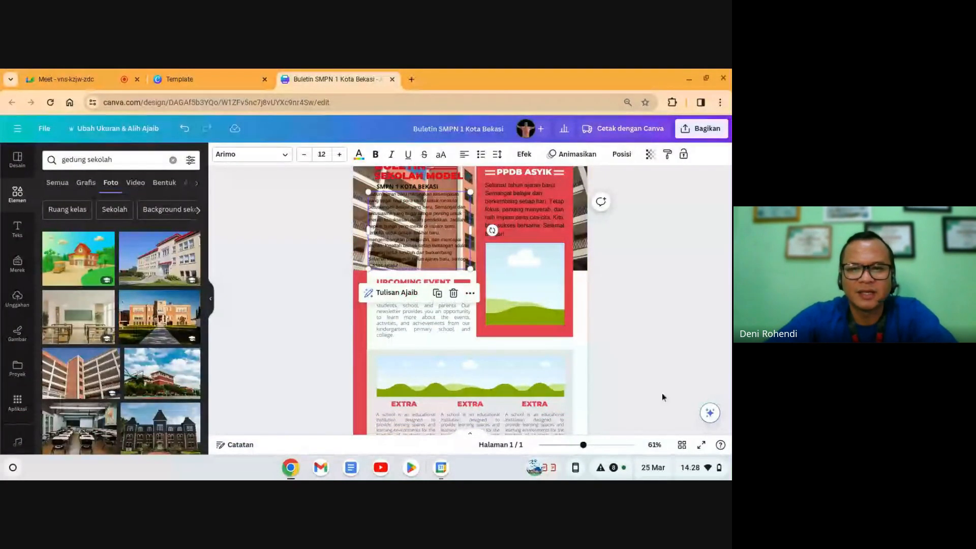
{"action": "left_click", "coordinate": [709, 414]}
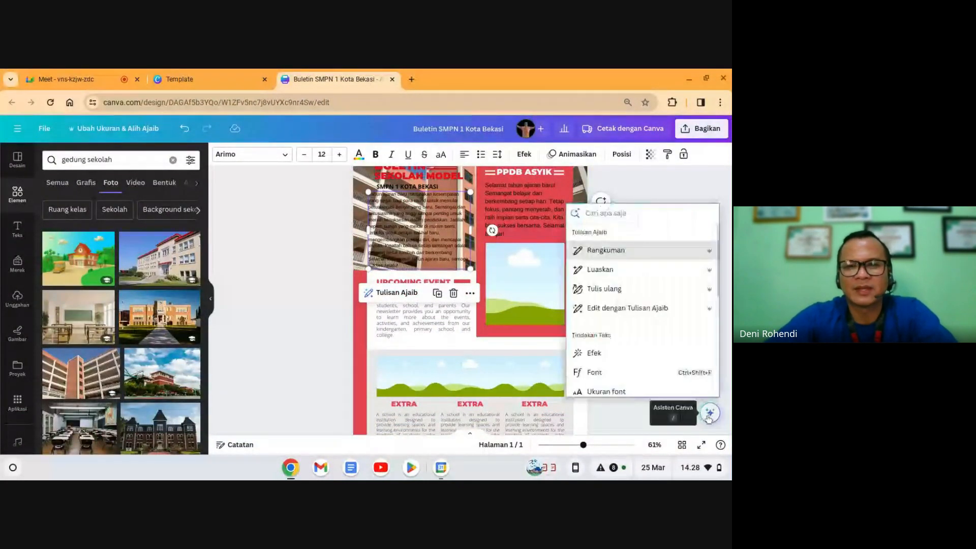
{"action": "left_click", "coordinate": [614, 251]}
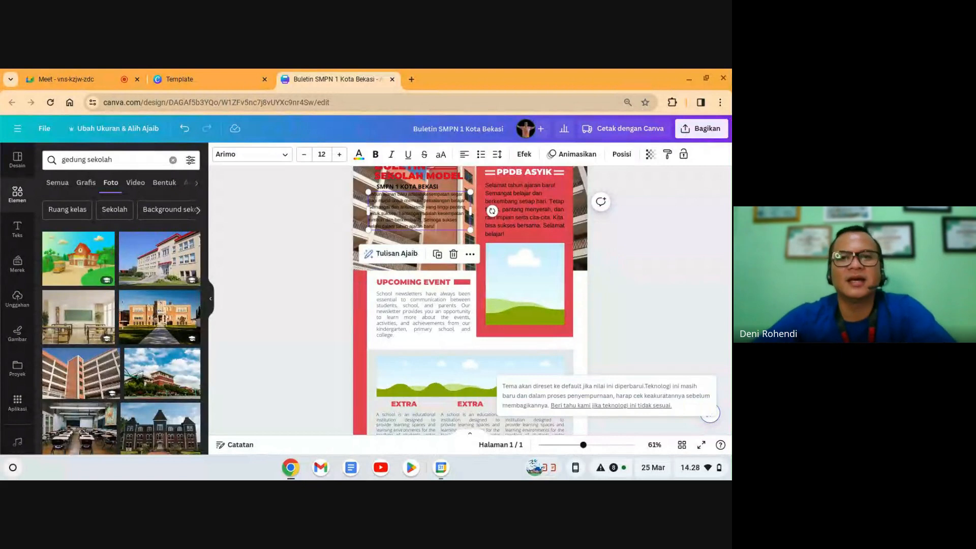
Step: Delete the old PPDB ASYIK welcome text
{"action": "left_click", "coordinate": [667, 291]}
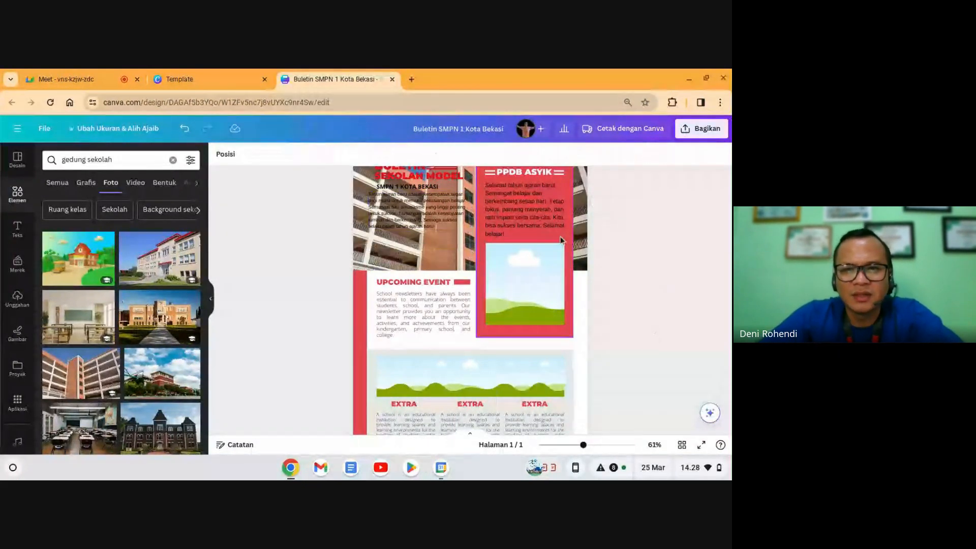
{"action": "left_click", "coordinate": [528, 210]}
{"action": "key", "text": "Delete"}
Step: Move the summary into the red PPDB ASYIK panel, set font size 13, and widen its box
{"action": "left_click_drag", "start_coordinate": [420, 208], "coordinate": [526, 223]}
{"action": "left_click", "coordinate": [656, 275]}
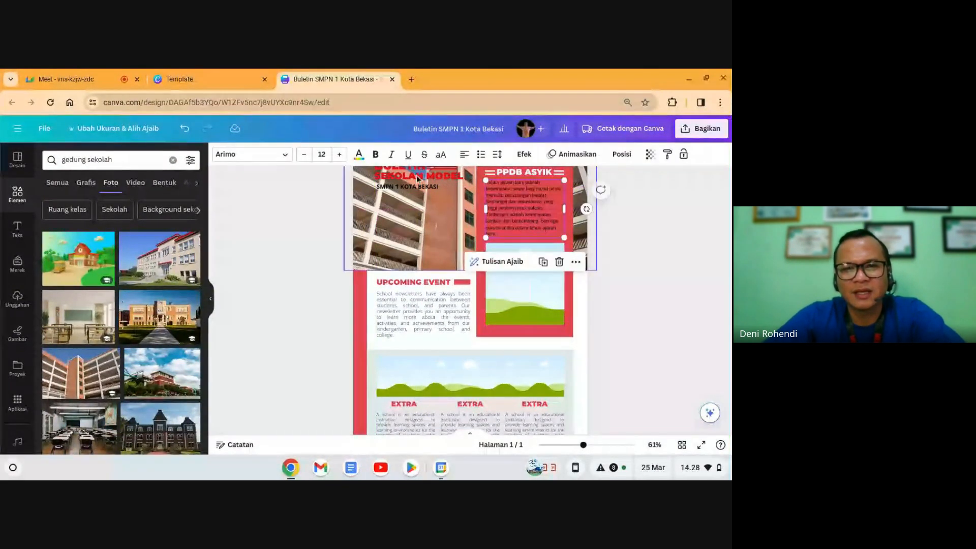
{"action": "left_click", "coordinate": [339, 154]}
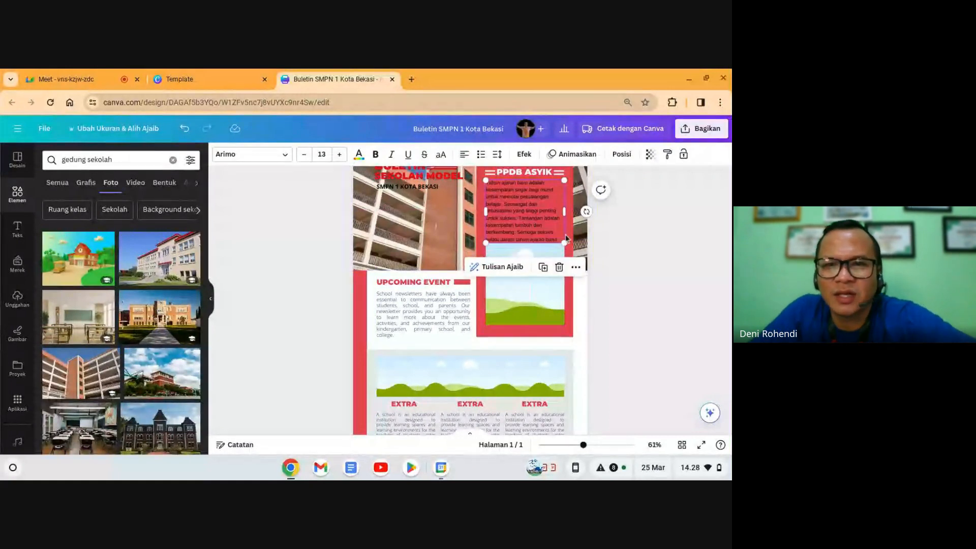
{"action": "left_click_drag", "start_coordinate": [564, 212], "coordinate": [573, 227]}
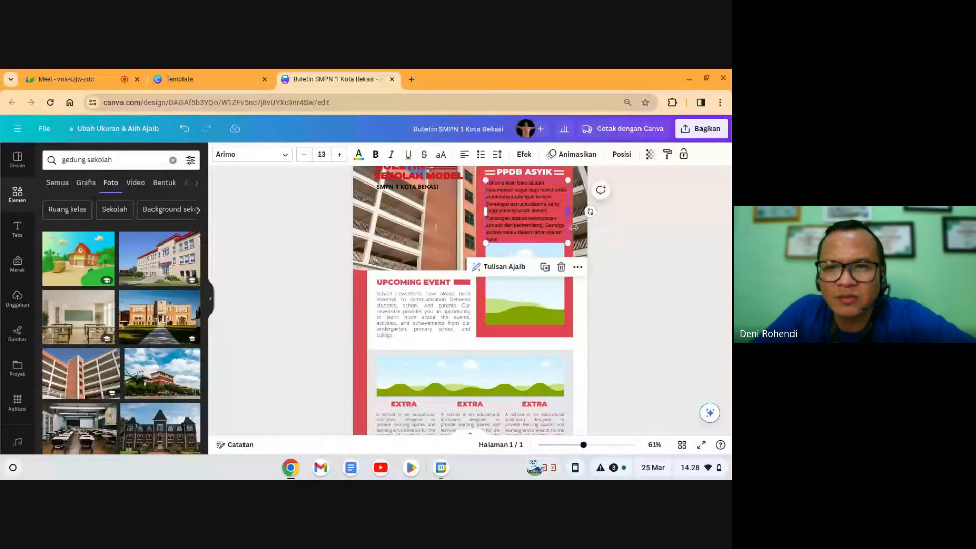
{"action": "left_click", "coordinate": [660, 272]}
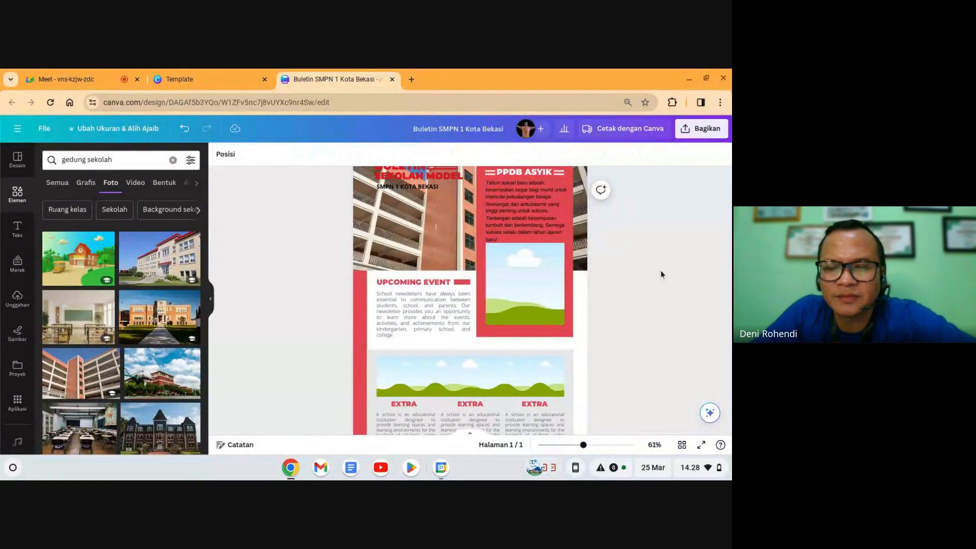
{"action": "left_click", "coordinate": [542, 229]}
{"action": "left_click_drag", "start_coordinate": [543, 225], "coordinate": [543, 223]}
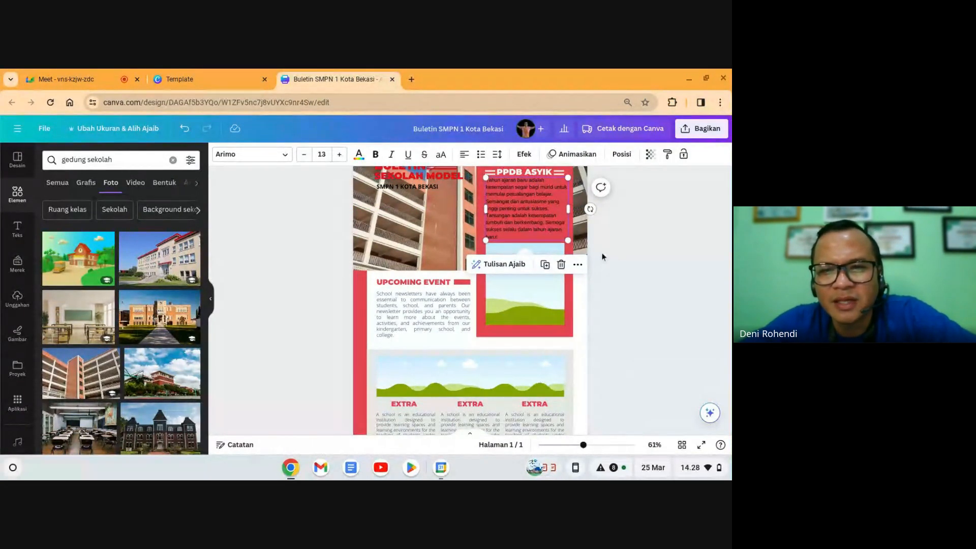
Step: Nudge the PPDB paragraph up slightly within the panel
{"action": "left_click", "coordinate": [657, 232]}
{"action": "left_click", "coordinate": [532, 212]}
{"action": "left_click", "coordinate": [531, 211]}
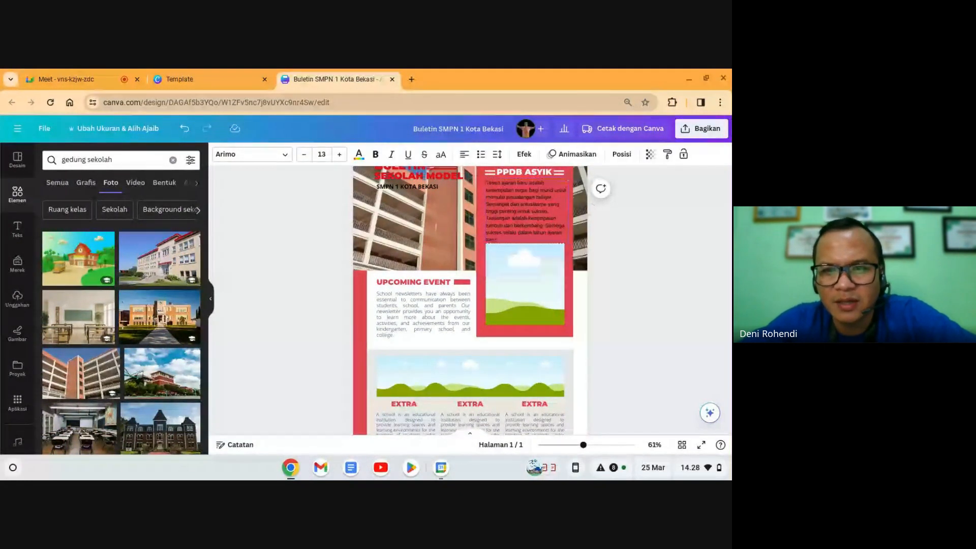
{"action": "key", "text": "Up"}
{"action": "key", "text": "Up"}
{"action": "key", "text": "Up"}
{"action": "key", "text": "Up"}
{"action": "key", "text": "Escape"}
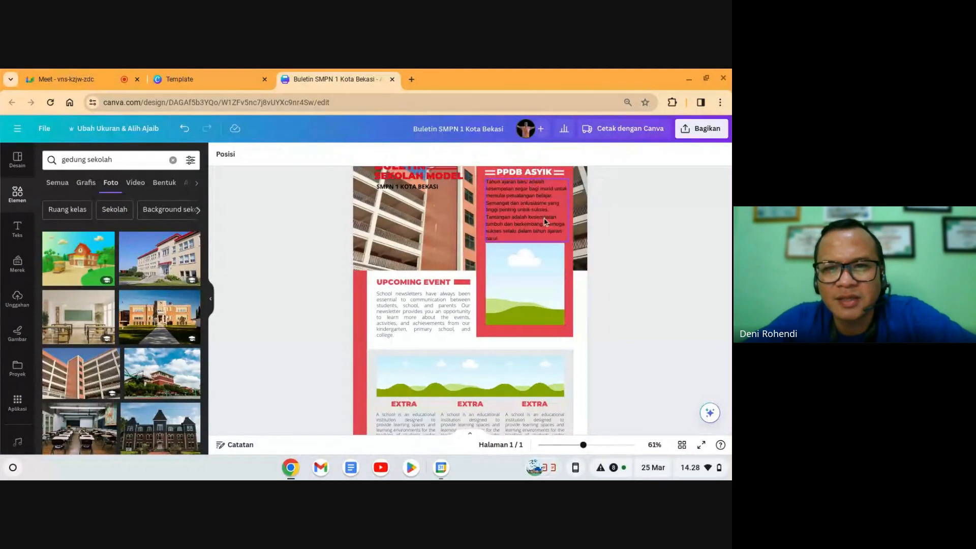
{"action": "left_click", "coordinate": [541, 220]}
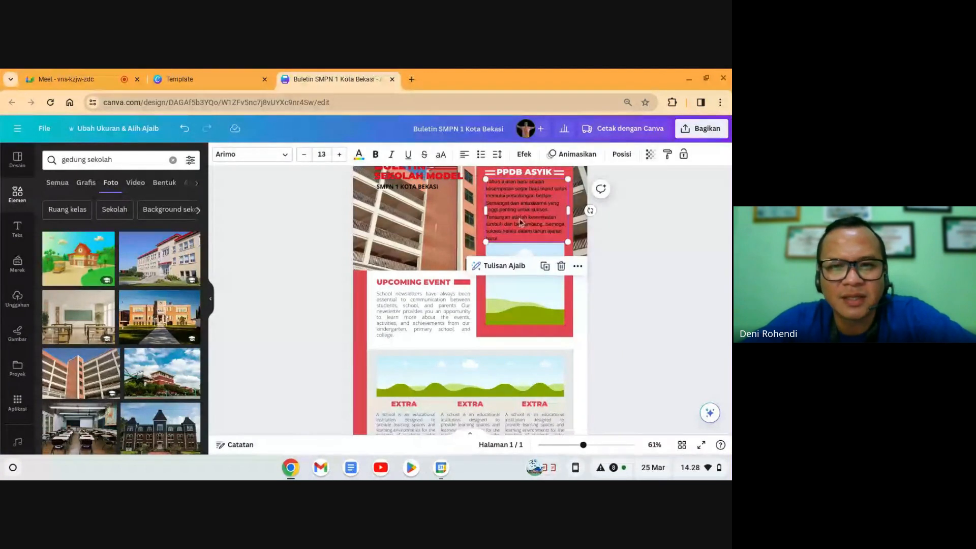
Step: Colour the PPDB paragraph text white
{"action": "left_click", "coordinate": [358, 155]}
{"action": "left_click", "coordinate": [76, 247]}
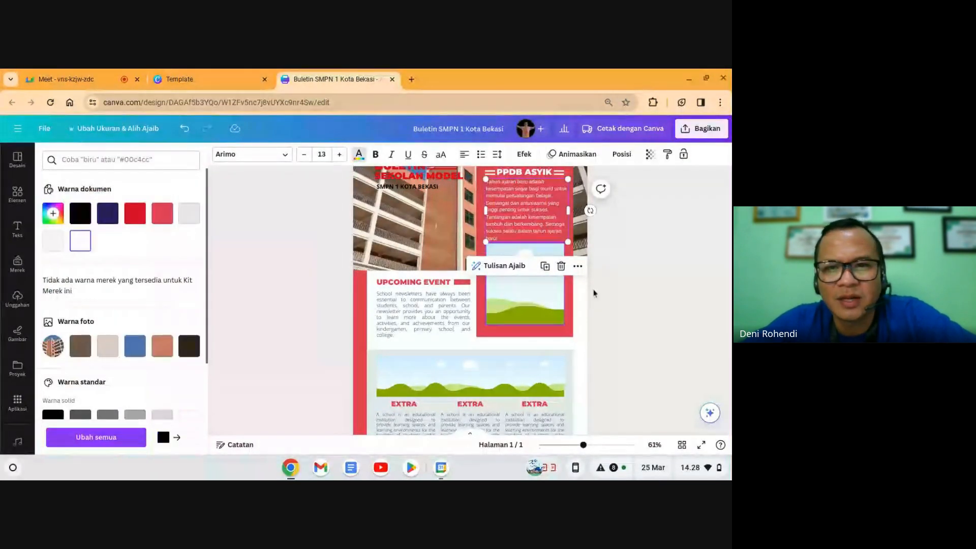
{"action": "left_click", "coordinate": [634, 285]}
{"action": "scroll", "coordinate": [630, 311], "scroll_direction": "up", "scroll_amount": 1}
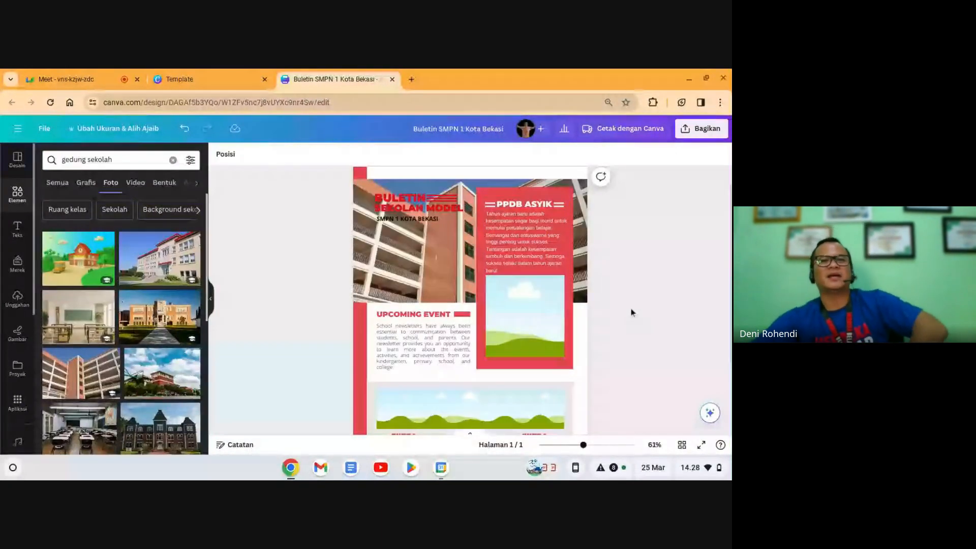
Step: Make the 'SMPN 1 KOTA BEKASI' subtitle text white
{"action": "left_click", "coordinate": [413, 223]}
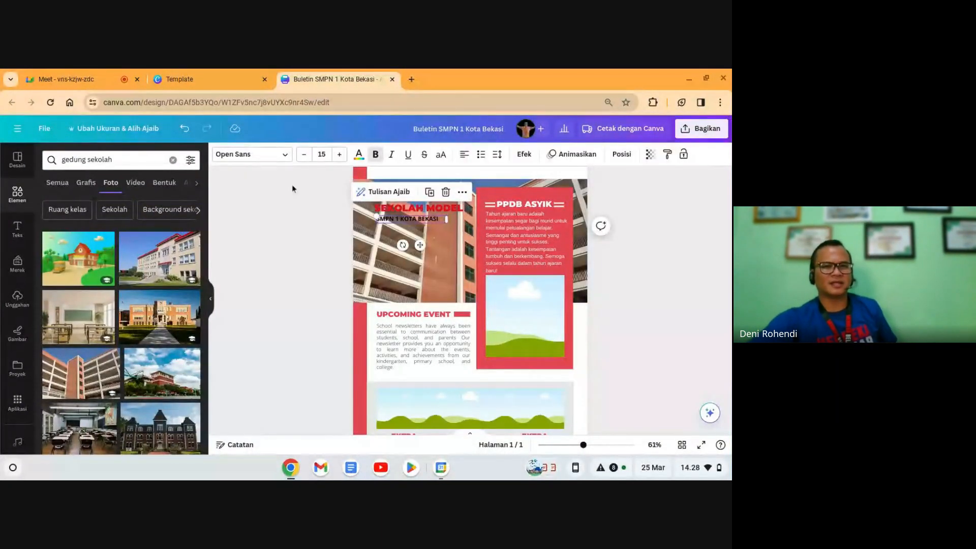
{"action": "left_click", "coordinate": [358, 155]}
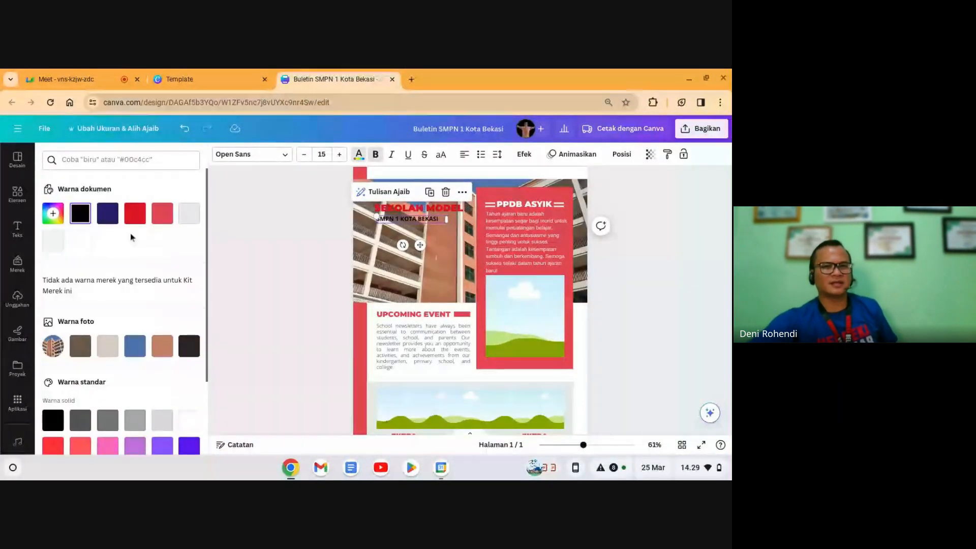
{"action": "left_click", "coordinate": [79, 241]}
{"action": "left_click", "coordinate": [685, 279]}
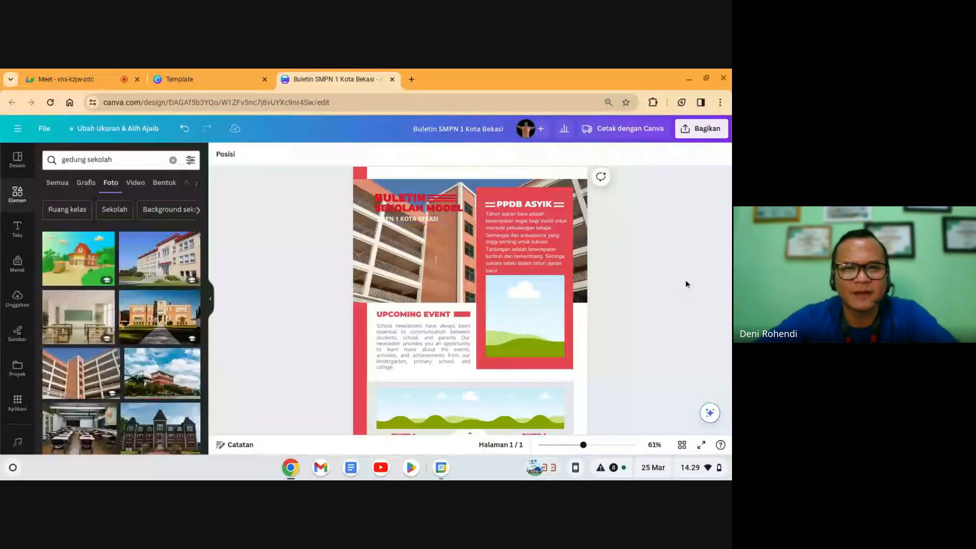
{"action": "left_click", "coordinate": [436, 220]}
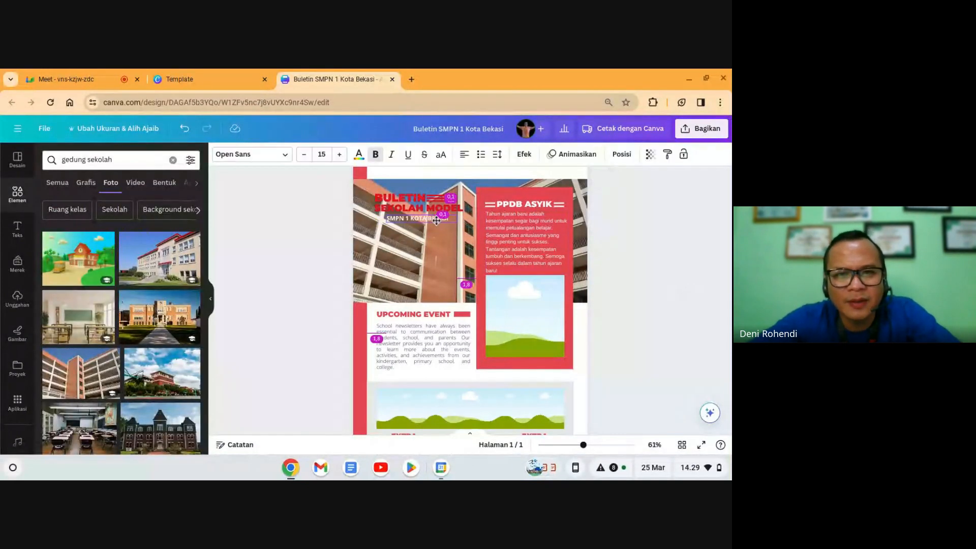
{"action": "left_click", "coordinate": [632, 261]}
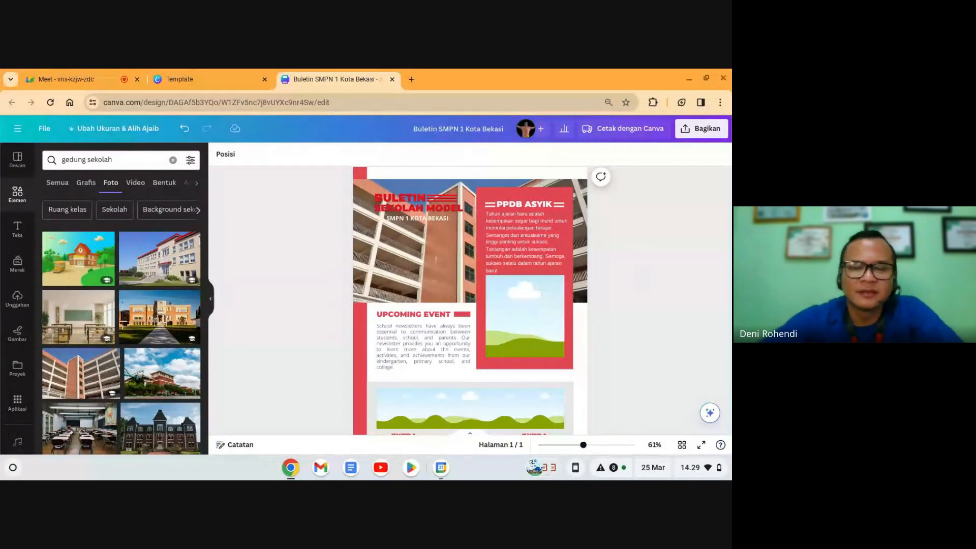
Step: Lower the PPDB placeholder image slightly and enlarge the PPDB paragraph to size 13.8
{"action": "left_click", "coordinate": [539, 314]}
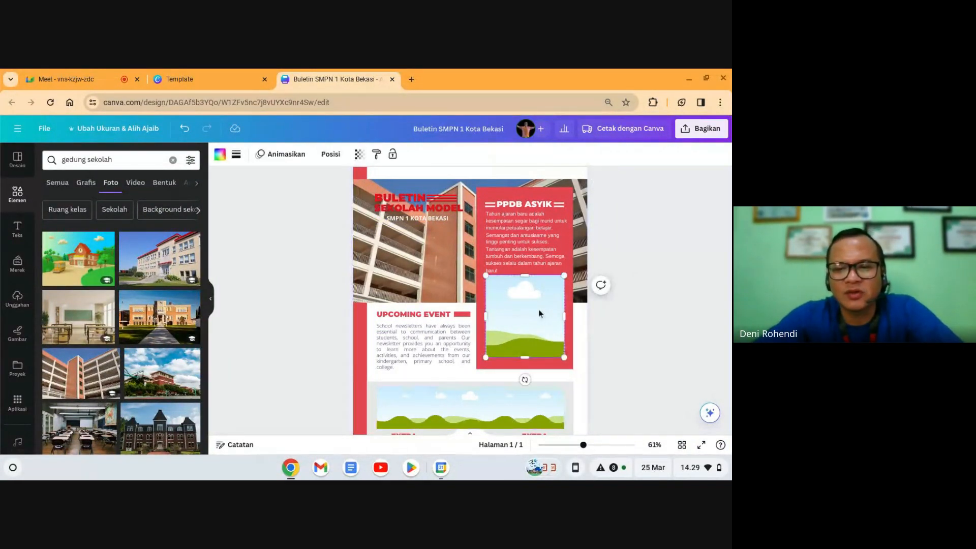
{"action": "left_click_drag", "start_coordinate": [540, 314], "coordinate": [529, 317]}
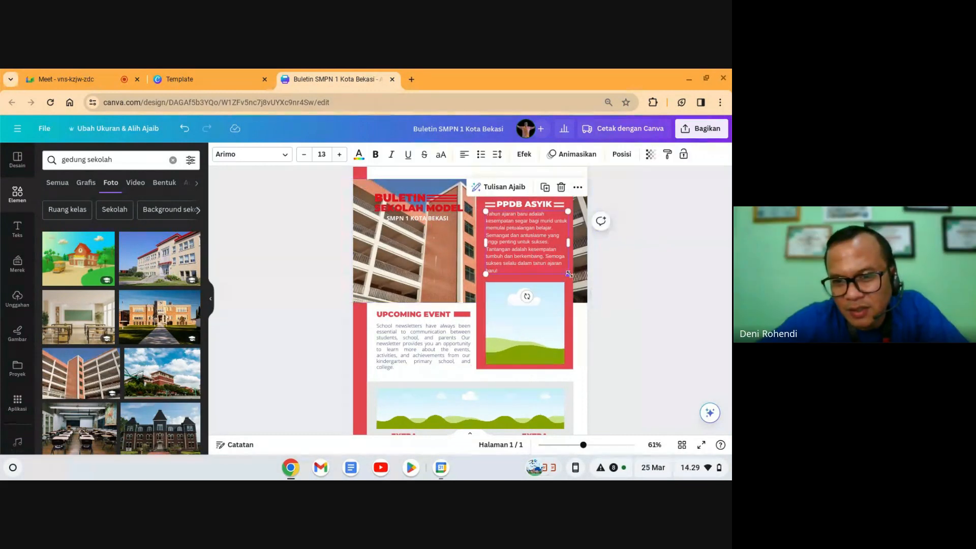
{"action": "left_click_drag", "start_coordinate": [568, 274], "coordinate": [568, 247]}
{"action": "left_click", "coordinate": [660, 296]}
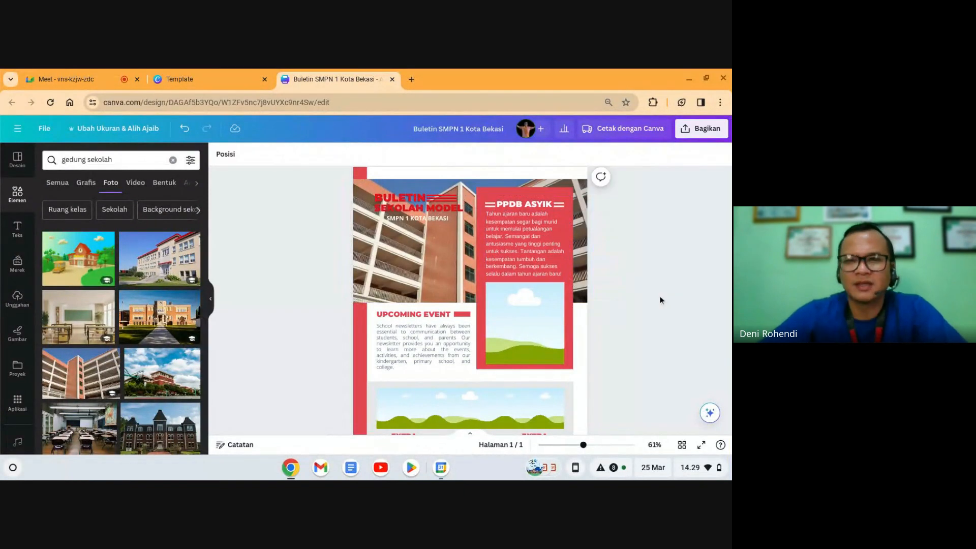
{"action": "left_click", "coordinate": [550, 318]}
{"action": "left_click", "coordinate": [545, 261]}
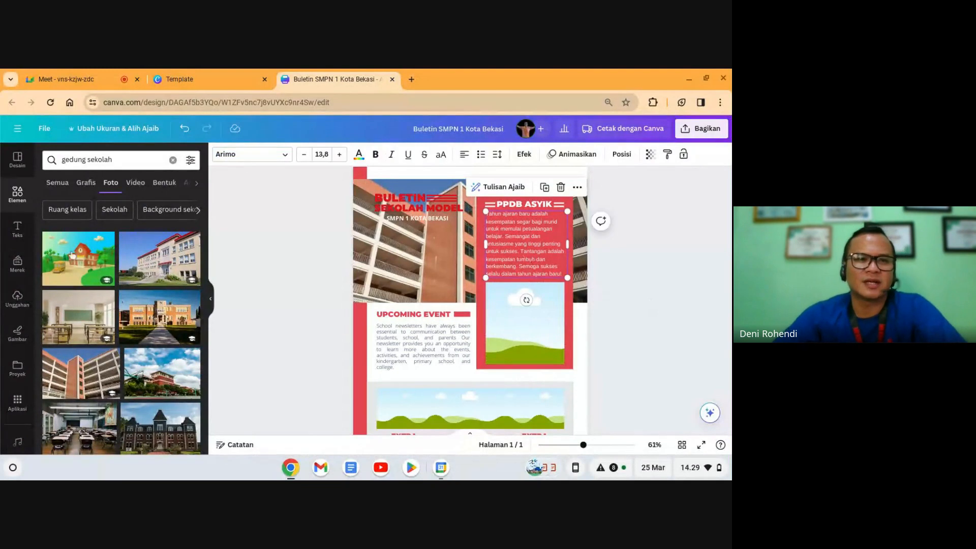
{"action": "left_click", "coordinate": [24, 200]}
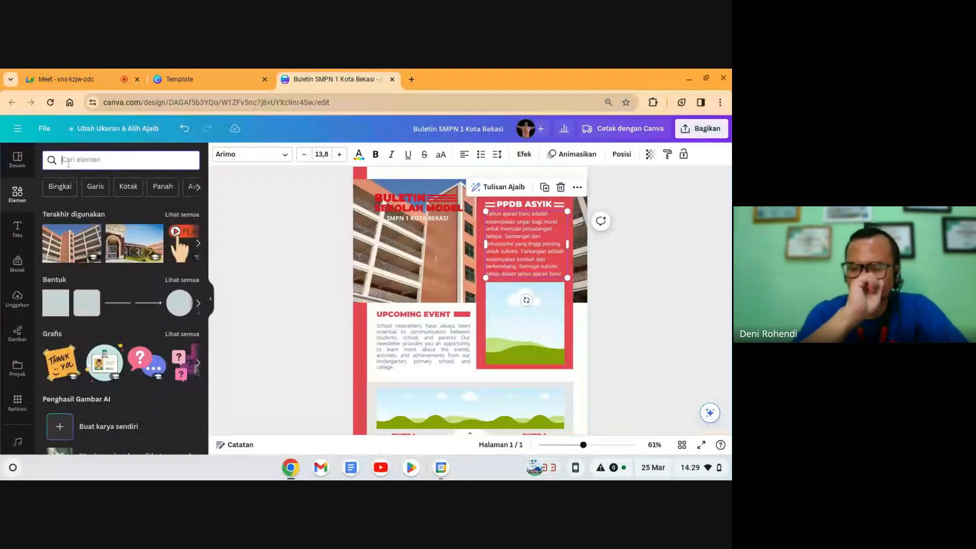
Step: Search Elements photos for 'tahun ajaran baru' and scroll to the three-students photo
{"action": "type", "text": "tahun"}
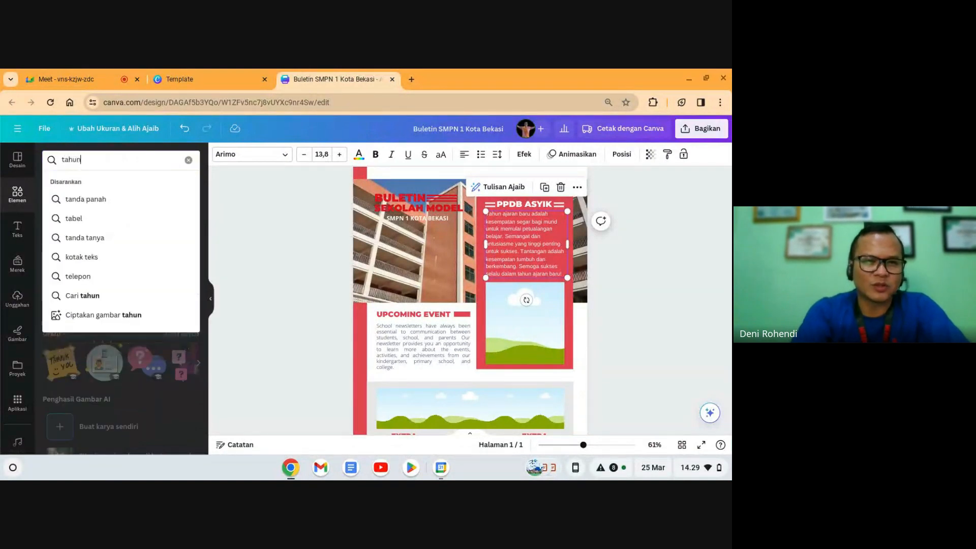
{"action": "type", "text": " ajaran bar"}
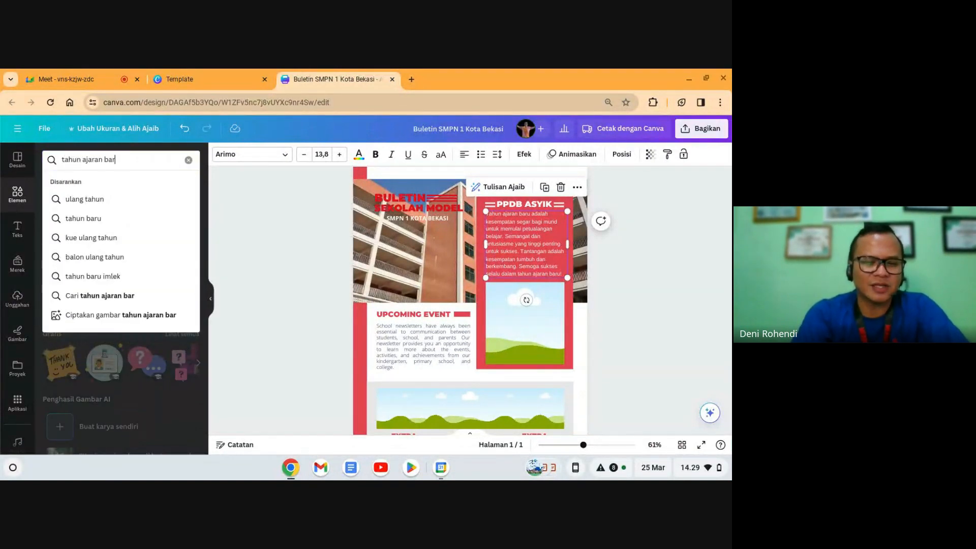
{"action": "type", "text": "u"}
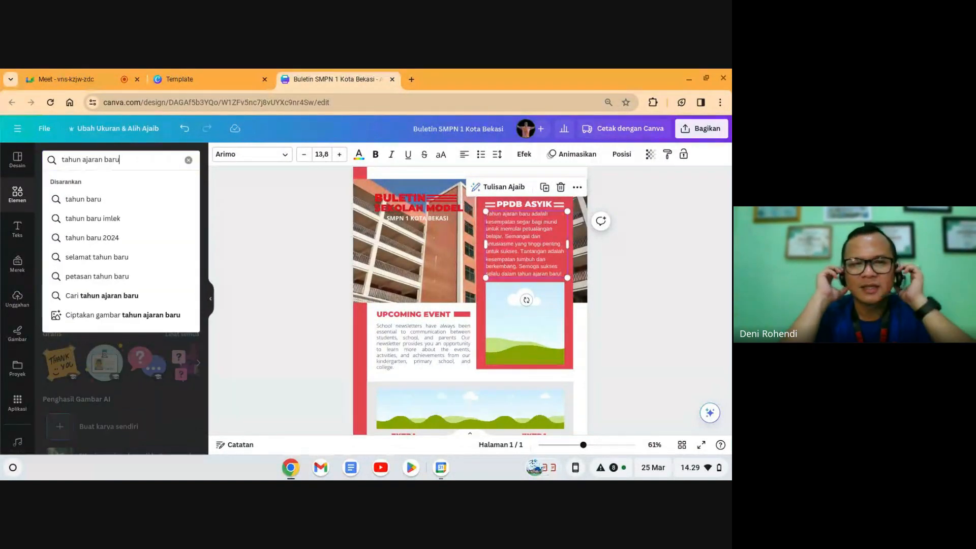
{"action": "key", "text": "Return"}
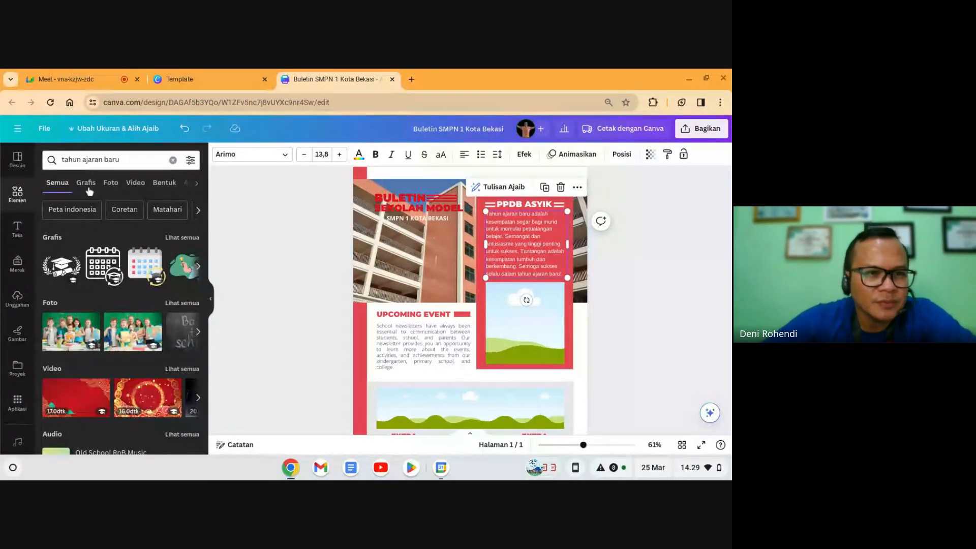
{"action": "left_click", "coordinate": [108, 183]}
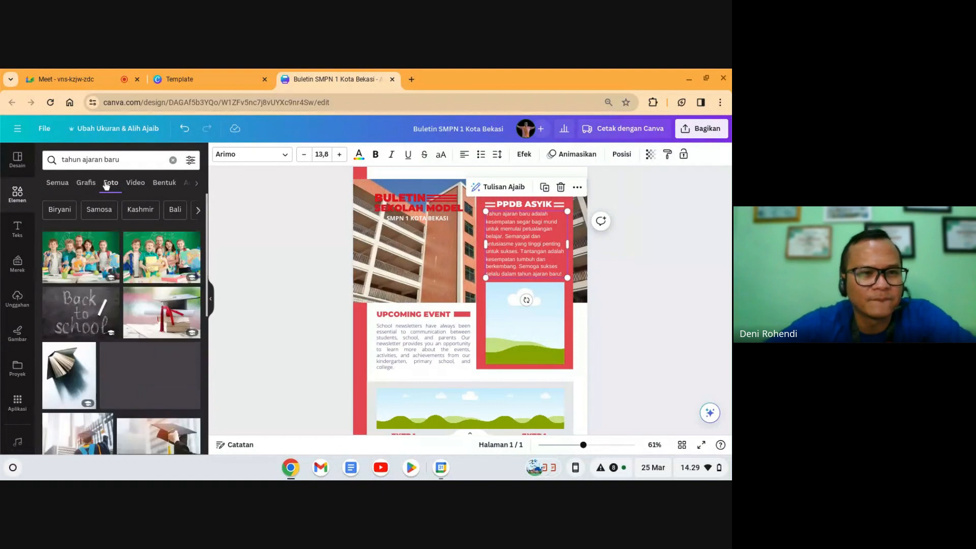
{"action": "scroll", "coordinate": [151, 350], "scroll_direction": "down", "scroll_amount": 5}
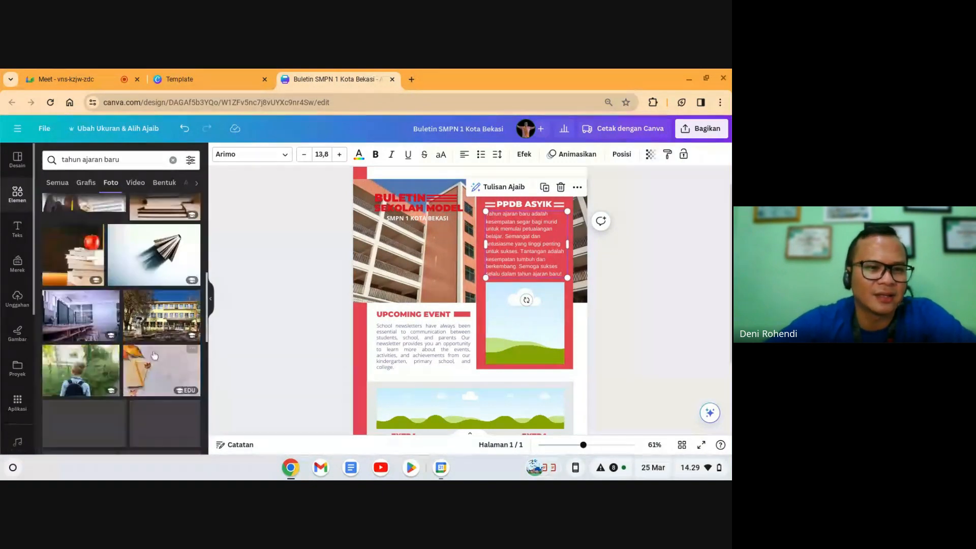
{"action": "scroll", "coordinate": [153, 357], "scroll_direction": "down", "scroll_amount": 3}
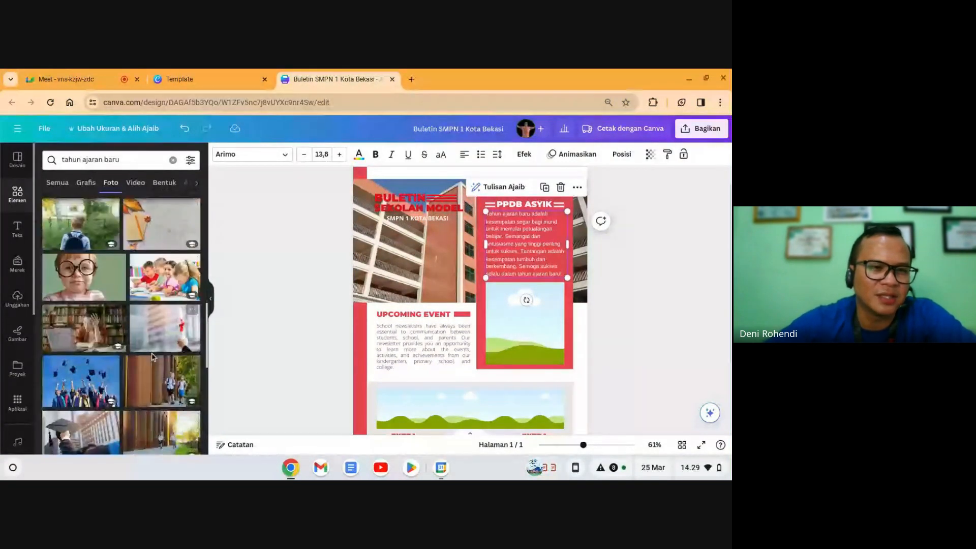
{"action": "scroll", "coordinate": [158, 371], "scroll_direction": "down", "scroll_amount": 4}
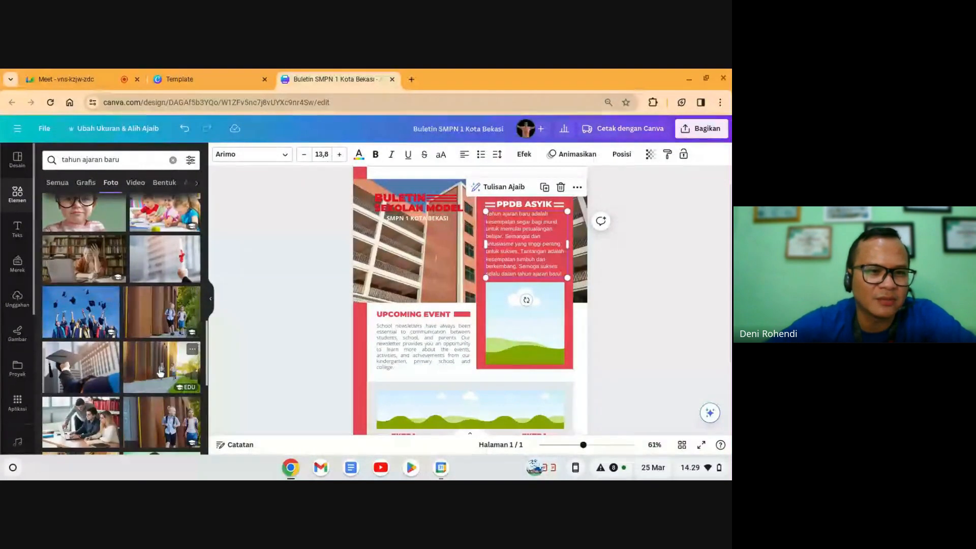
{"action": "scroll", "coordinate": [159, 373], "scroll_direction": "down", "scroll_amount": 4}
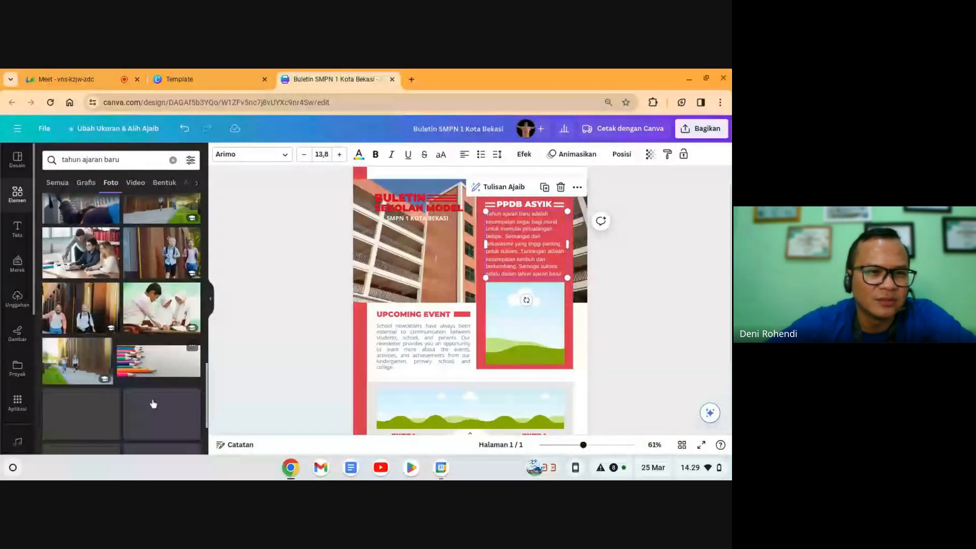
{"action": "scroll", "coordinate": [156, 379], "scroll_direction": "down", "scroll_amount": 5}
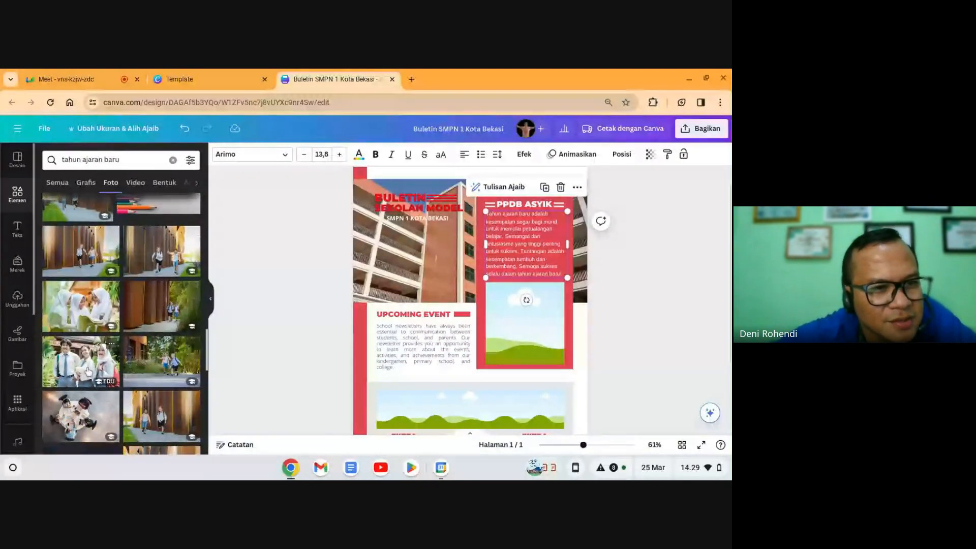
{"action": "scroll", "coordinate": [81, 369], "scroll_direction": "up", "scroll_amount": 3}
{"action": "scroll", "coordinate": [88, 372], "scroll_direction": "up", "scroll_amount": 4}
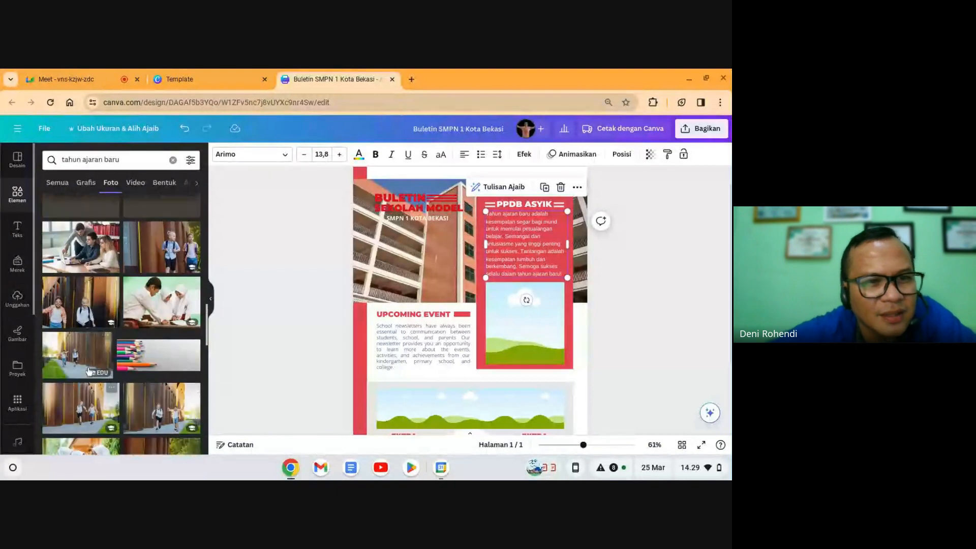
{"action": "scroll", "coordinate": [152, 351], "scroll_direction": "down", "scroll_amount": 5}
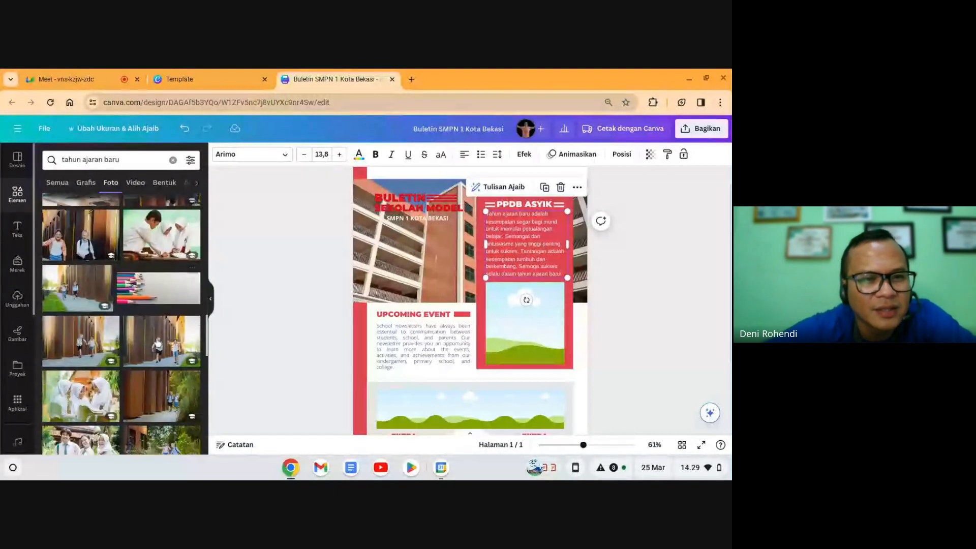
{"action": "scroll", "coordinate": [157, 346], "scroll_direction": "down", "scroll_amount": 1}
Step: Drop the three-students photo into the PPDB ASYIK frame and view the bulletin full screen
{"action": "left_click", "coordinate": [86, 364]}
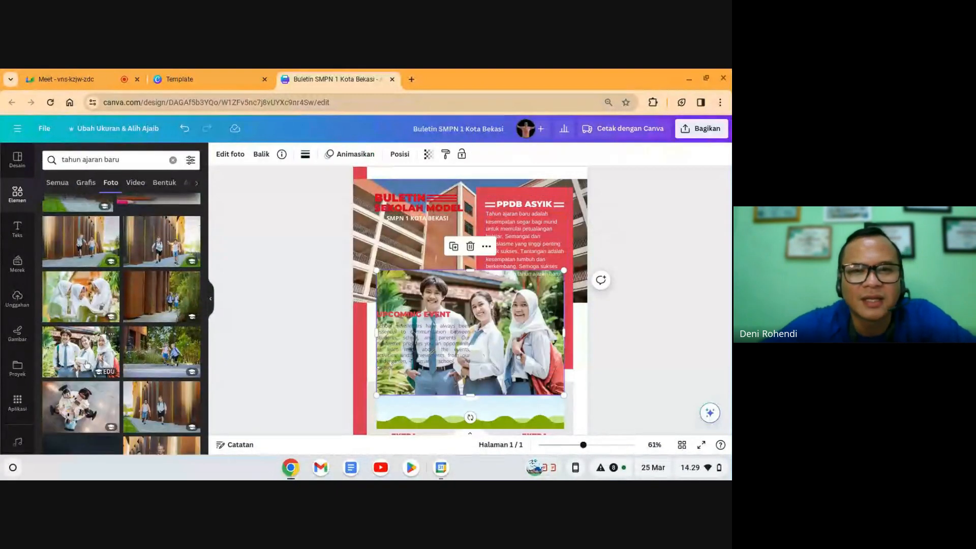
{"action": "scroll", "coordinate": [10, 313], "scroll_direction": "down", "scroll_amount": 3}
{"action": "scroll", "coordinate": [188, 310], "scroll_direction": "down", "scroll_amount": 5}
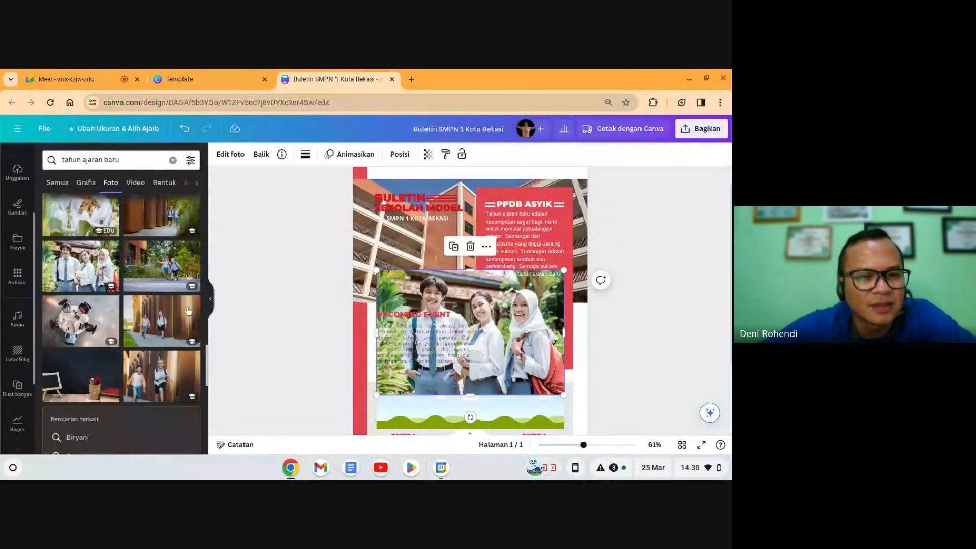
{"action": "scroll", "coordinate": [188, 311], "scroll_direction": "down", "scroll_amount": 3}
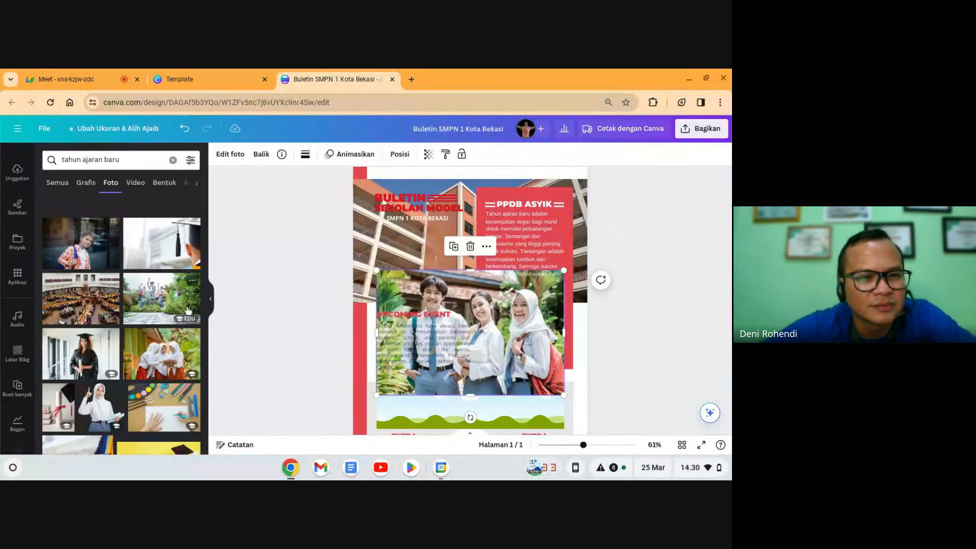
{"action": "scroll", "coordinate": [188, 312], "scroll_direction": "down", "scroll_amount": 6}
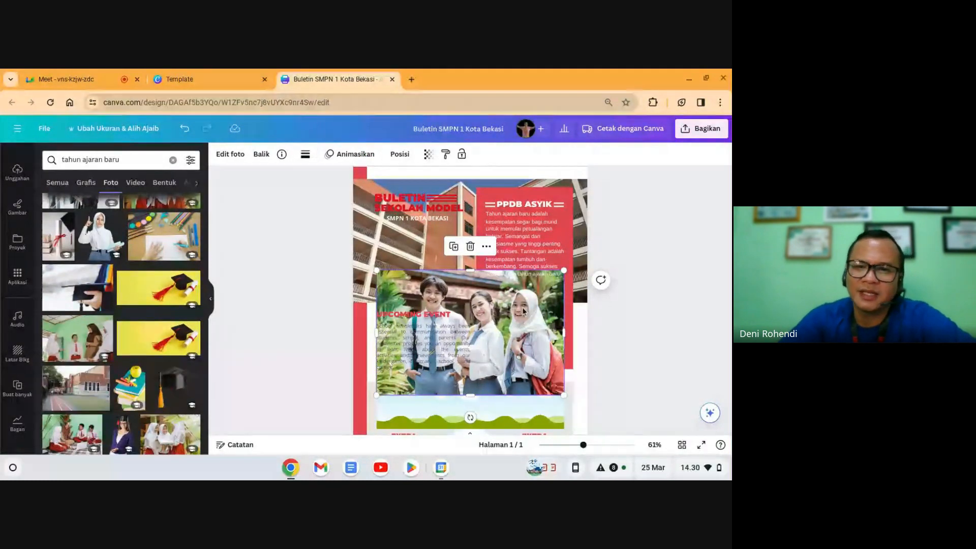
{"action": "left_click_drag", "start_coordinate": [533, 294], "coordinate": [526, 323]}
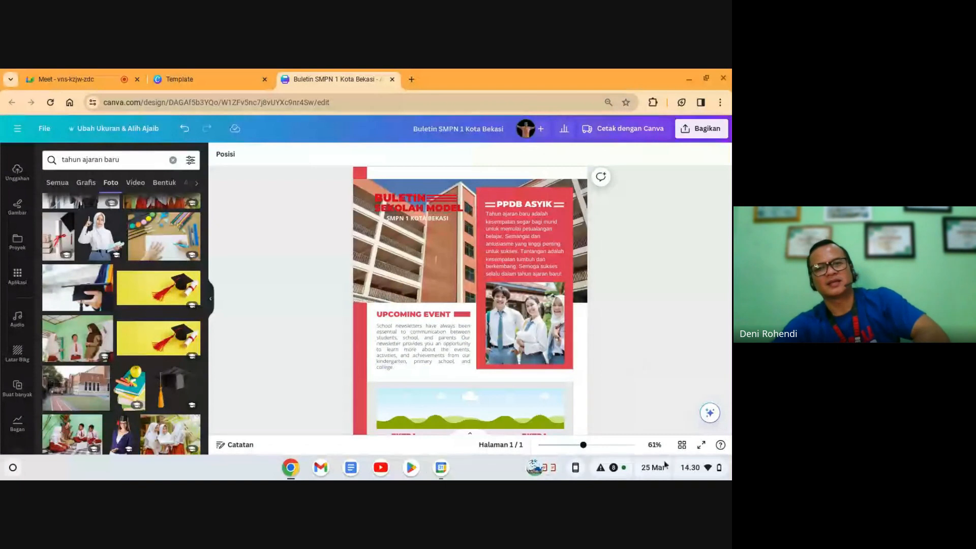
{"action": "left_click", "coordinate": [701, 445]}
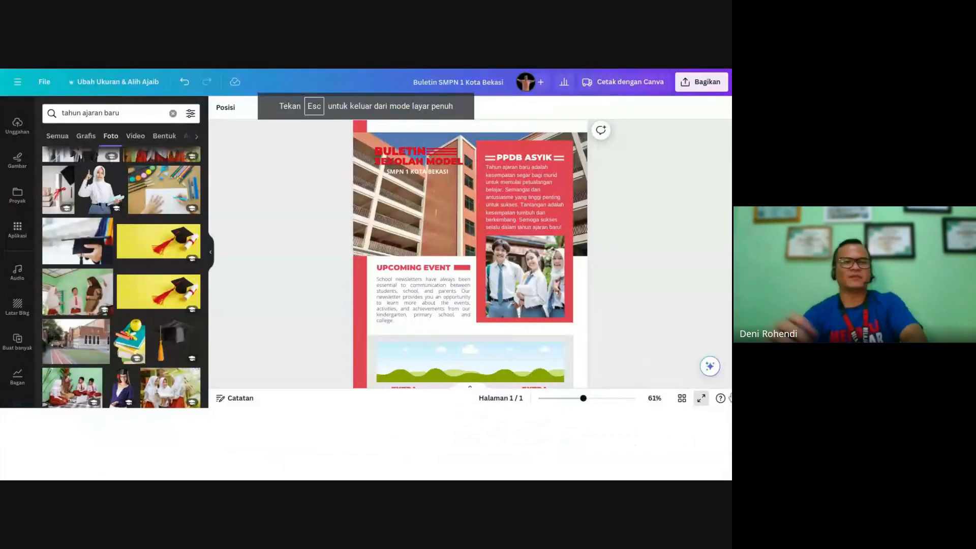
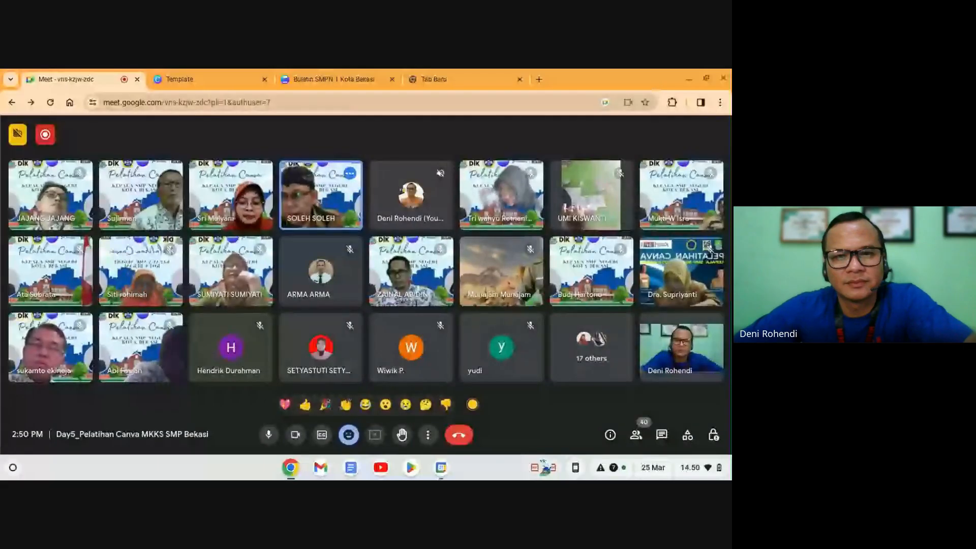
Step: Return from the video call to the bulletin design and close the sharing options to review it
{"action": "left_click", "coordinate": [343, 80]}
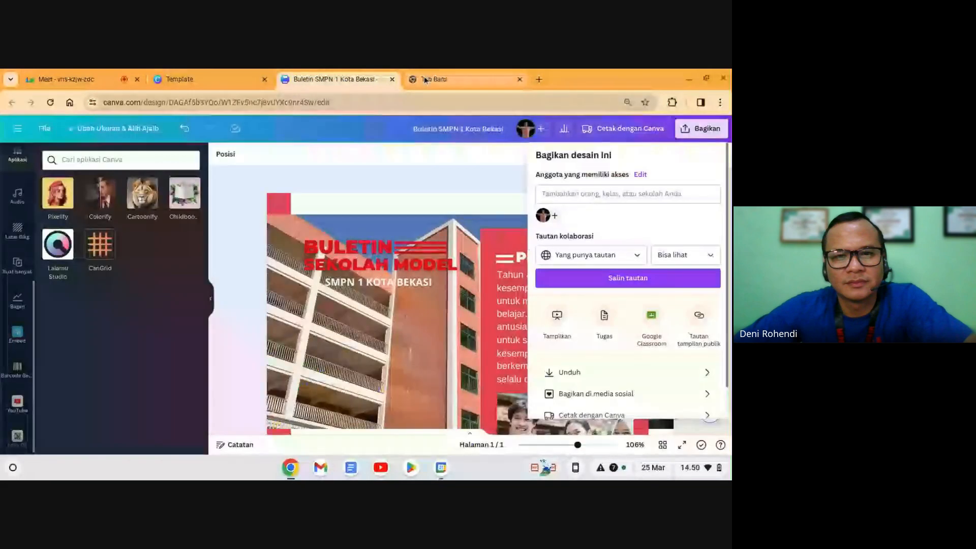
{"action": "key", "text": "ctrl+Tab"}
{"action": "left_click", "coordinate": [107, 79]}
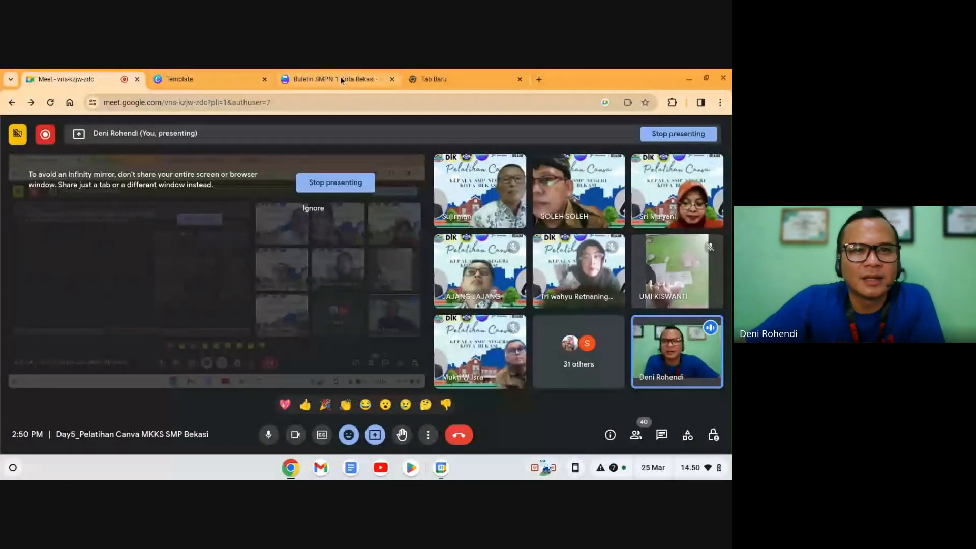
{"action": "left_click", "coordinate": [340, 79]}
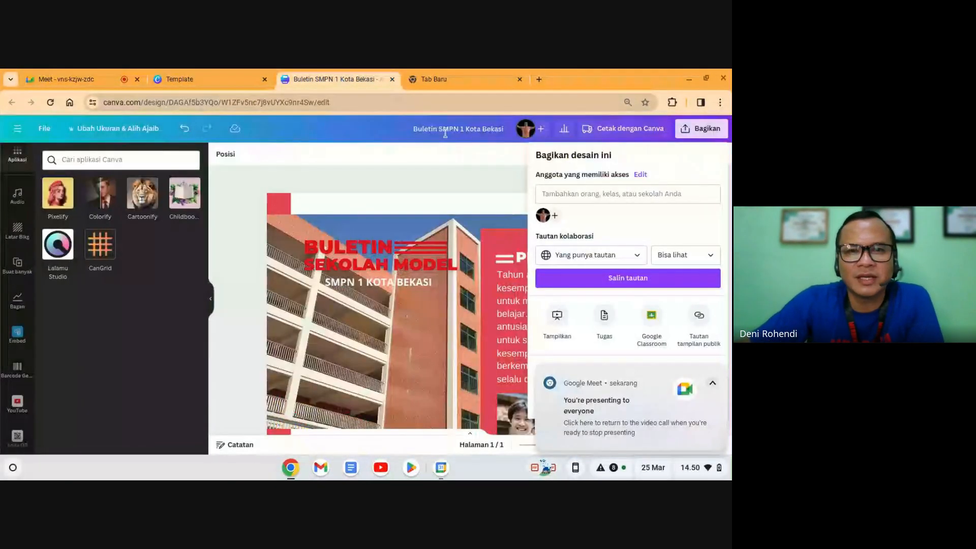
{"action": "left_click", "coordinate": [434, 179]}
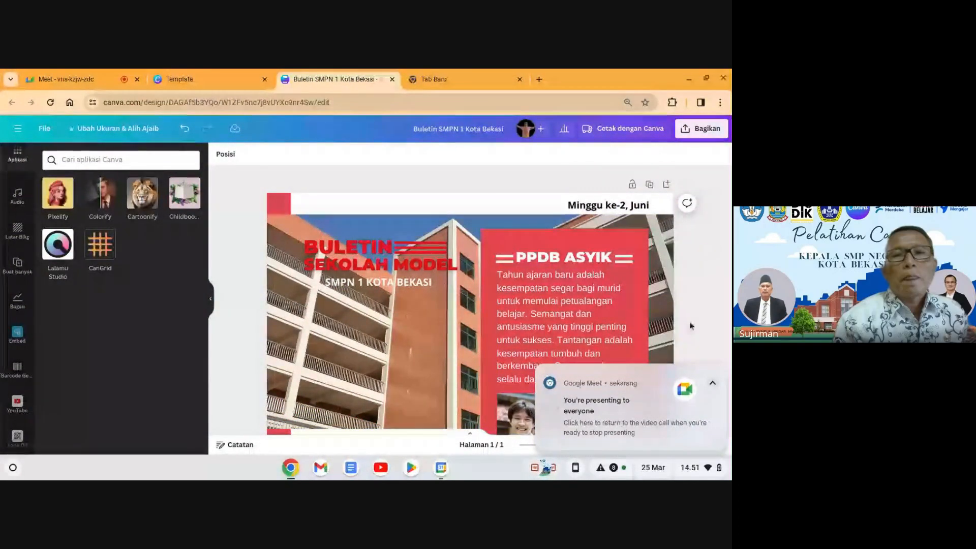
{"action": "scroll", "coordinate": [401, 299], "scroll_direction": "down", "scroll_amount": 5}
{"action": "scroll", "coordinate": [401, 299], "scroll_direction": "down", "scroll_amount": 3}
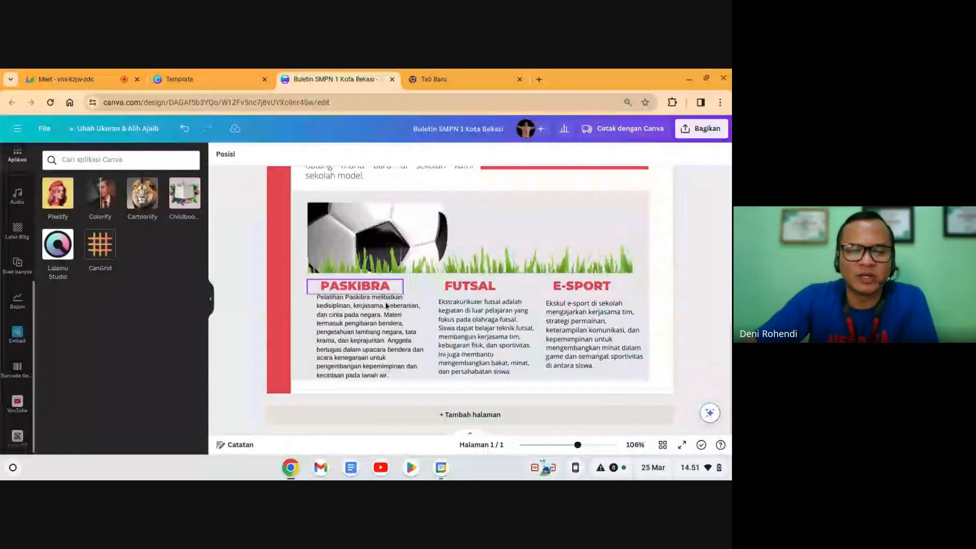
{"action": "scroll", "coordinate": [391, 302], "scroll_direction": "up", "scroll_amount": 10}
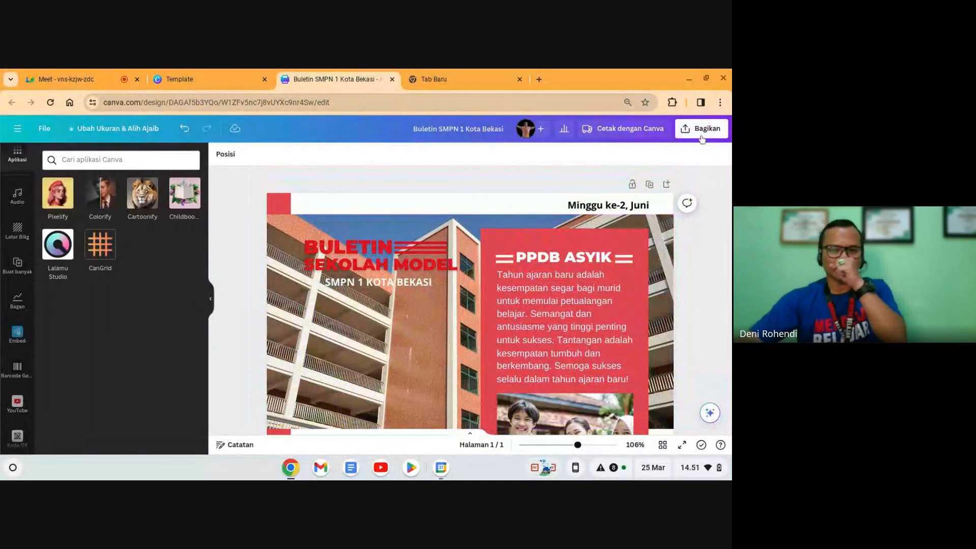
Step: Set the collaboration link to anyone with the link, view-only, copy it, and switch to the new tab
{"action": "left_click", "coordinate": [702, 128]}
{"action": "scroll", "coordinate": [627, 318], "scroll_direction": "down", "scroll_amount": 2}
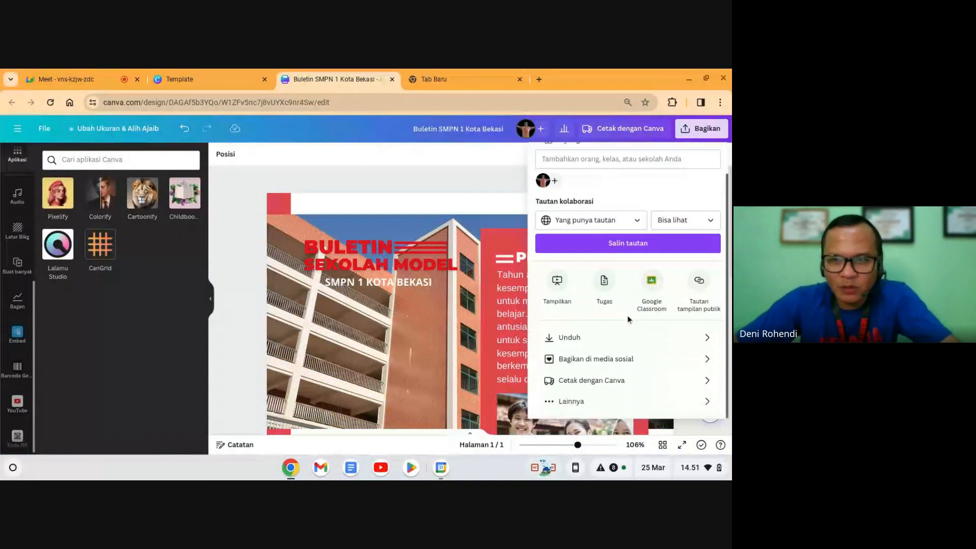
{"action": "scroll", "coordinate": [628, 310], "scroll_direction": "up", "scroll_amount": 2}
{"action": "left_click", "coordinate": [617, 250]}
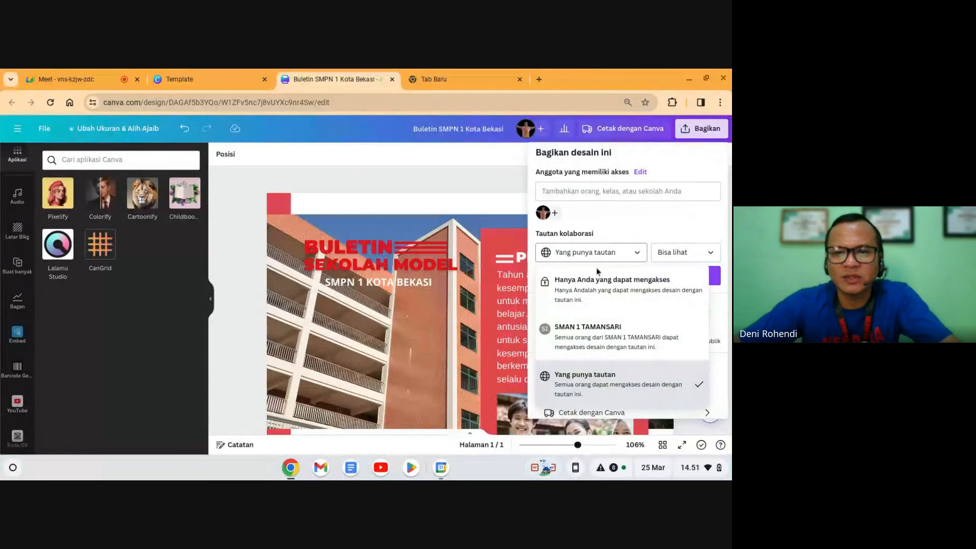
{"action": "left_click", "coordinate": [587, 385]}
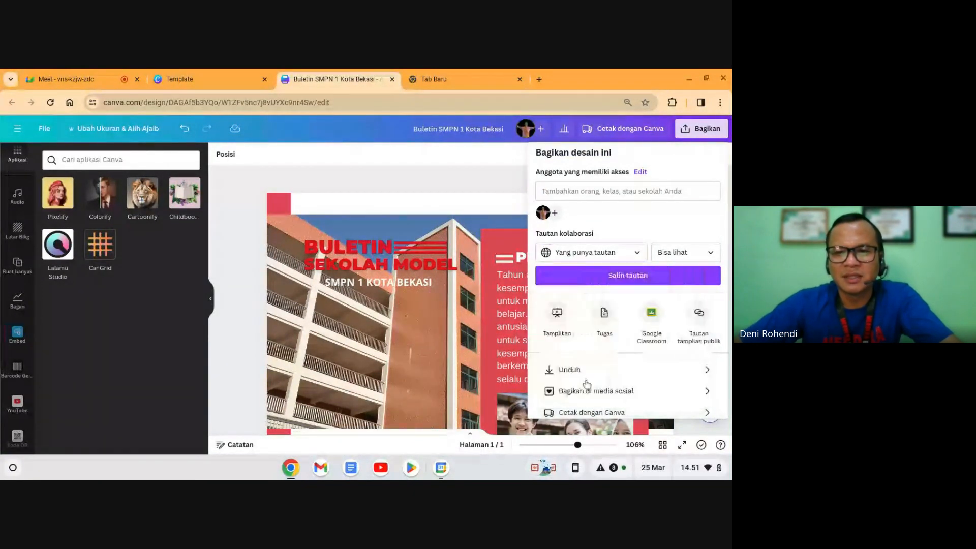
{"action": "left_click", "coordinate": [684, 258]}
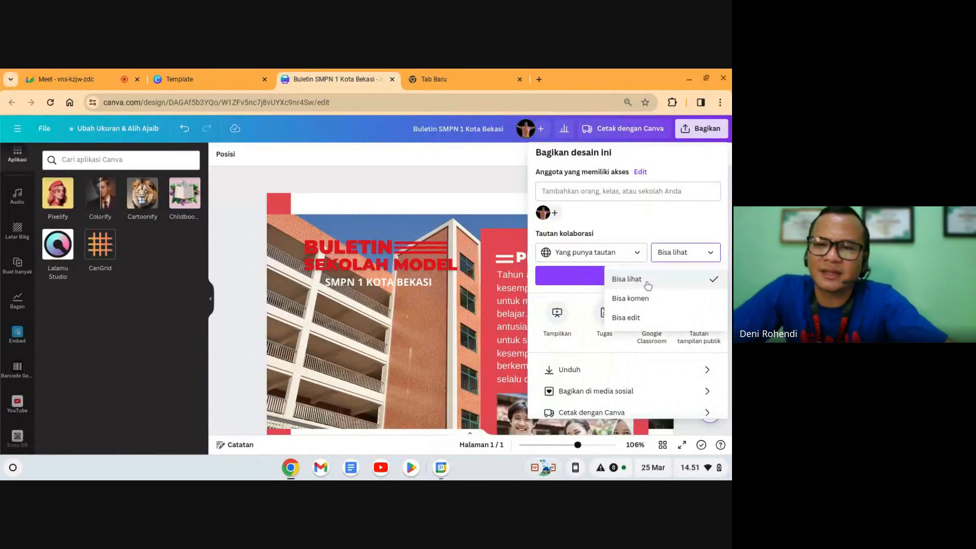
{"action": "left_click", "coordinate": [646, 281]}
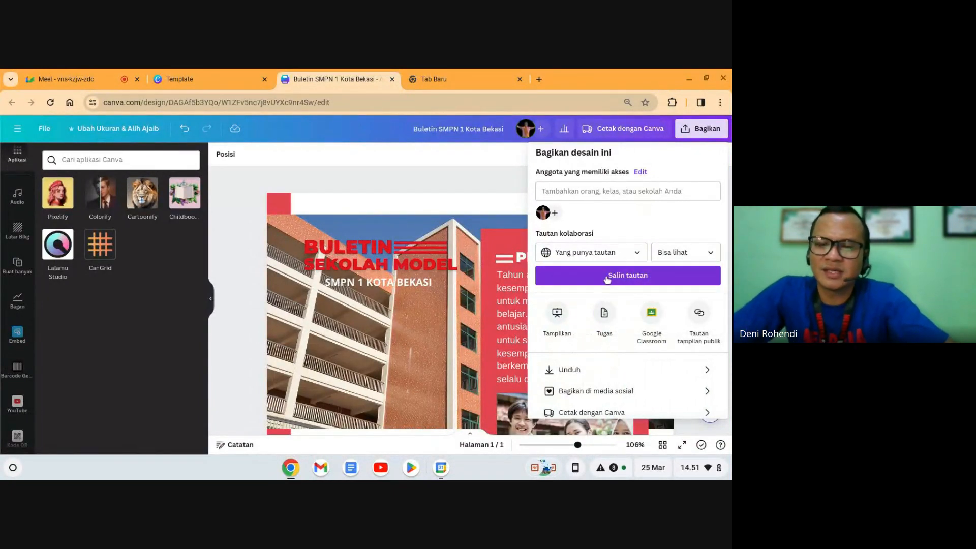
{"action": "left_click", "coordinate": [630, 277]}
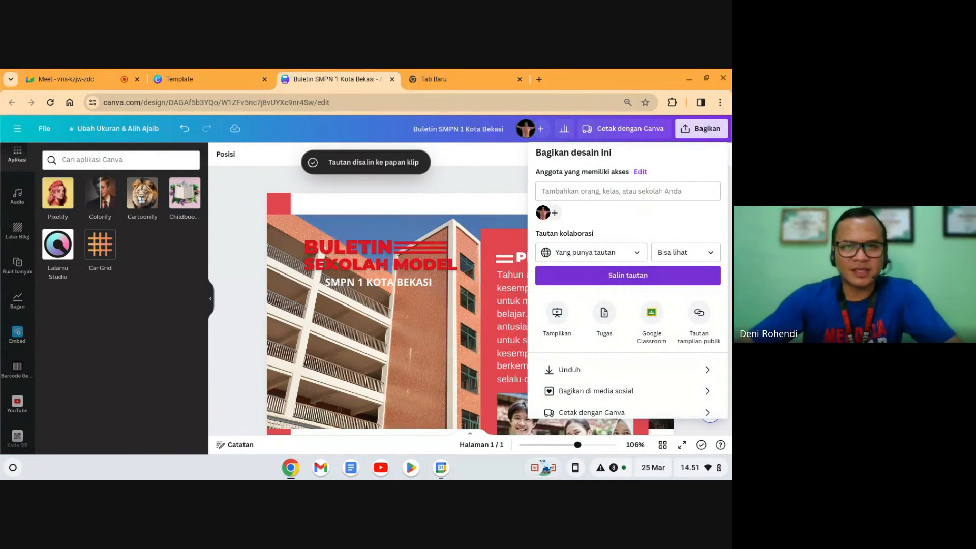
{"action": "left_click", "coordinate": [478, 79]}
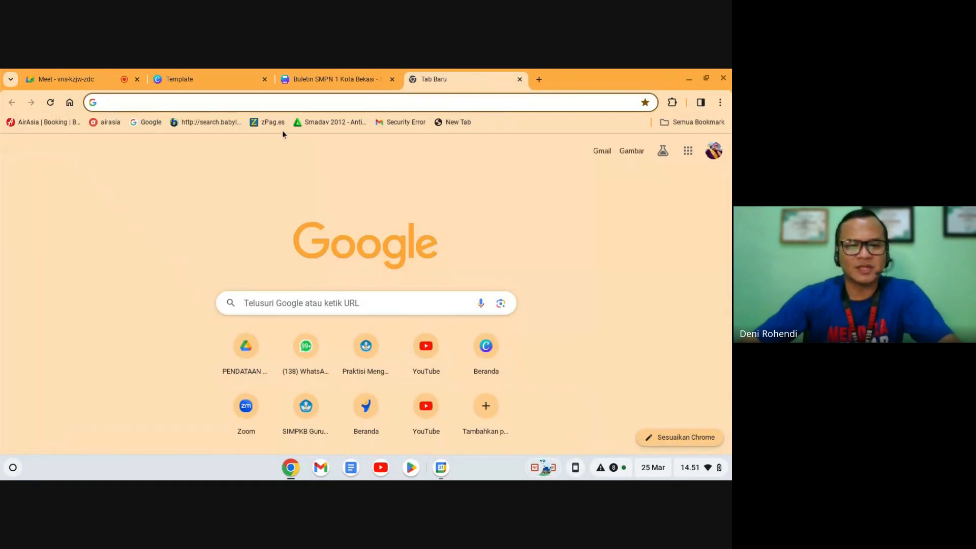
Step: Go to s.id and scroll through its Dasbor page with usage statistics and quick-start links
{"action": "type", "text": "s.id"}
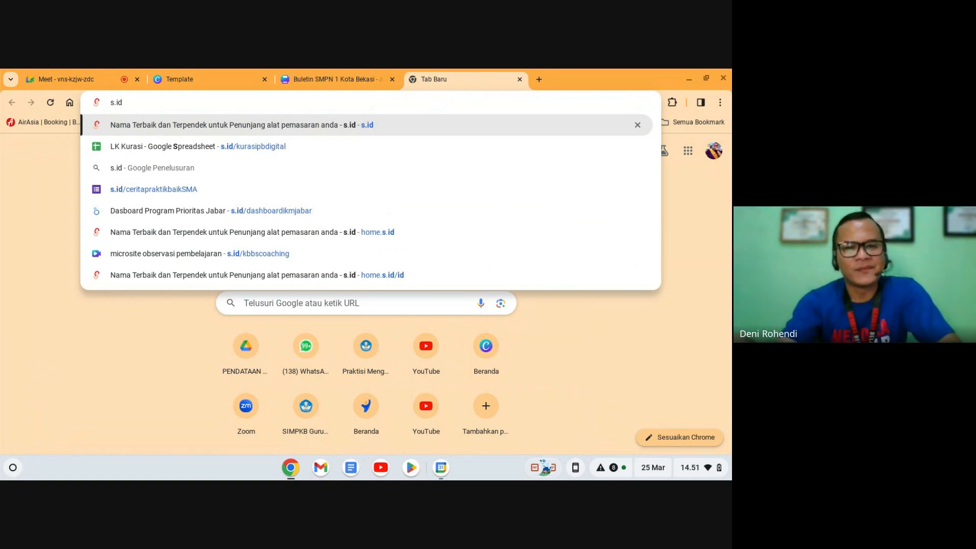
{"action": "key", "text": "Return"}
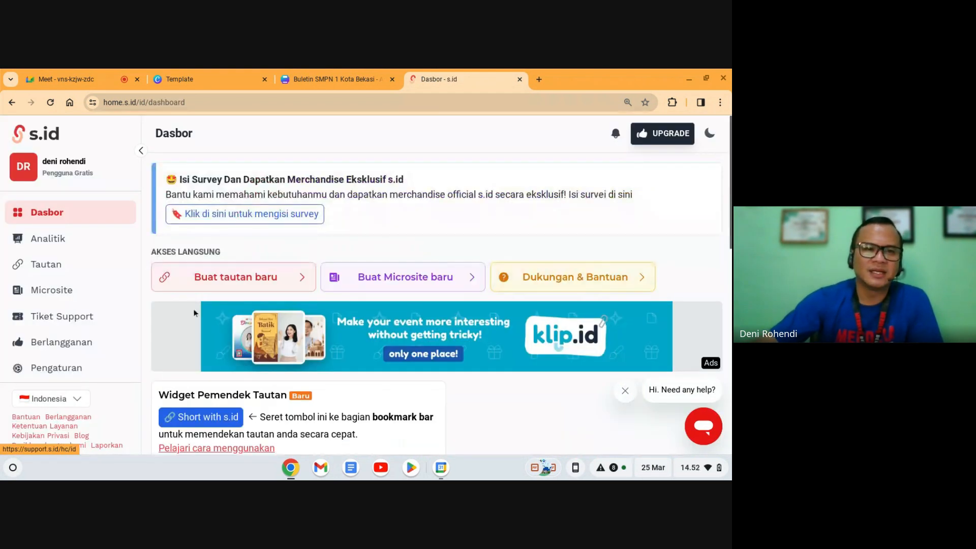
{"action": "scroll", "coordinate": [190, 297], "scroll_direction": "down", "scroll_amount": 4}
{"action": "scroll", "coordinate": [117, 309], "scroll_direction": "down", "scroll_amount": 2}
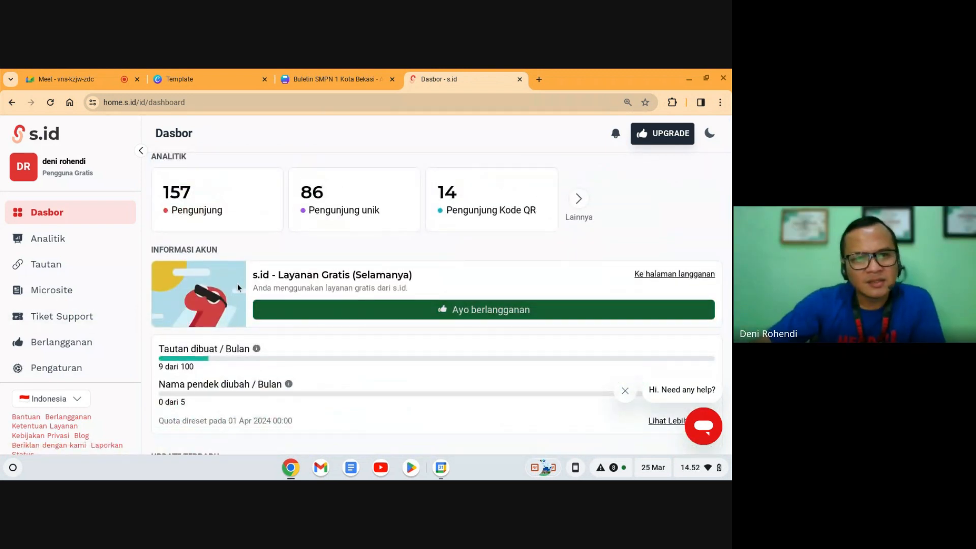
{"action": "scroll", "coordinate": [371, 270], "scroll_direction": "up", "scroll_amount": 1}
{"action": "scroll", "coordinate": [281, 307], "scroll_direction": "down", "scroll_amount": 5}
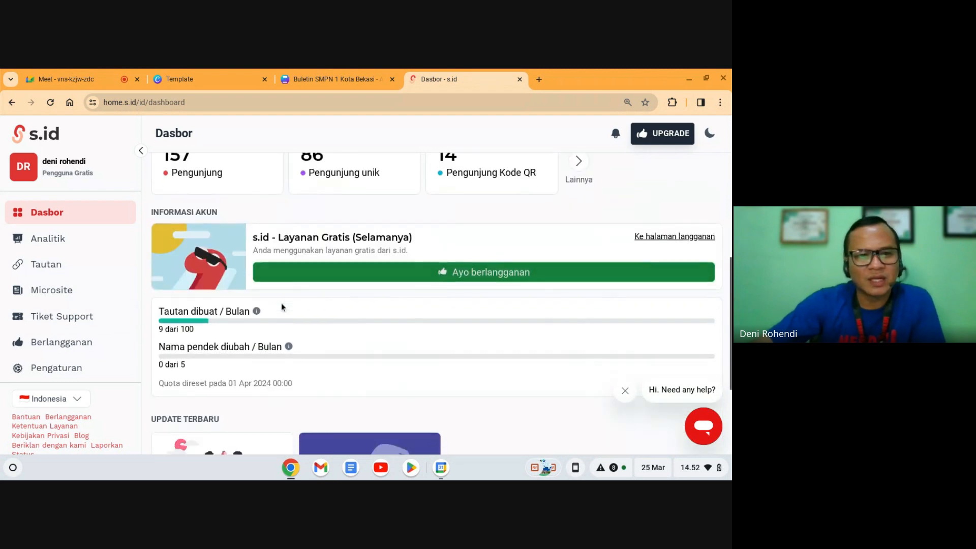
{"action": "scroll", "coordinate": [282, 306], "scroll_direction": "up", "scroll_amount": 8}
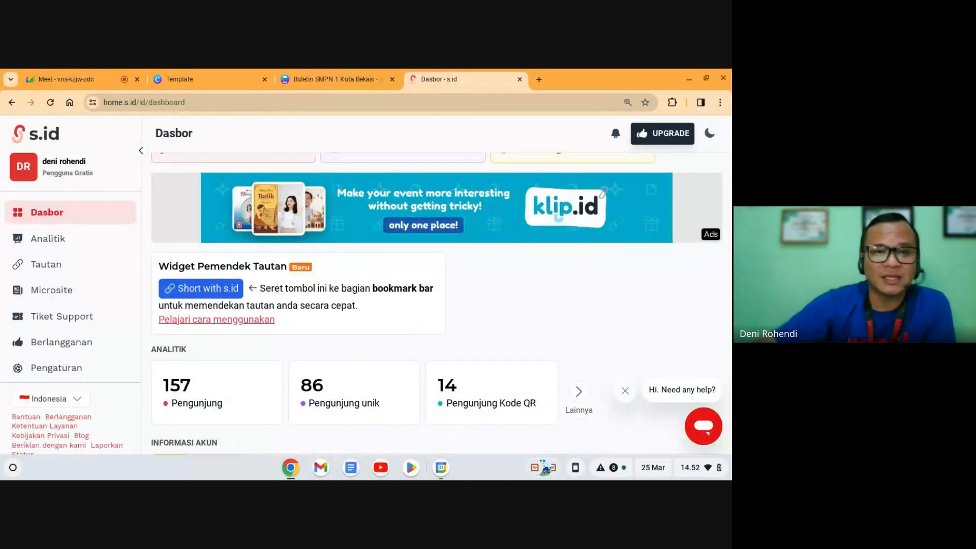
{"action": "scroll", "coordinate": [406, 354], "scroll_direction": "up", "scroll_amount": 3}
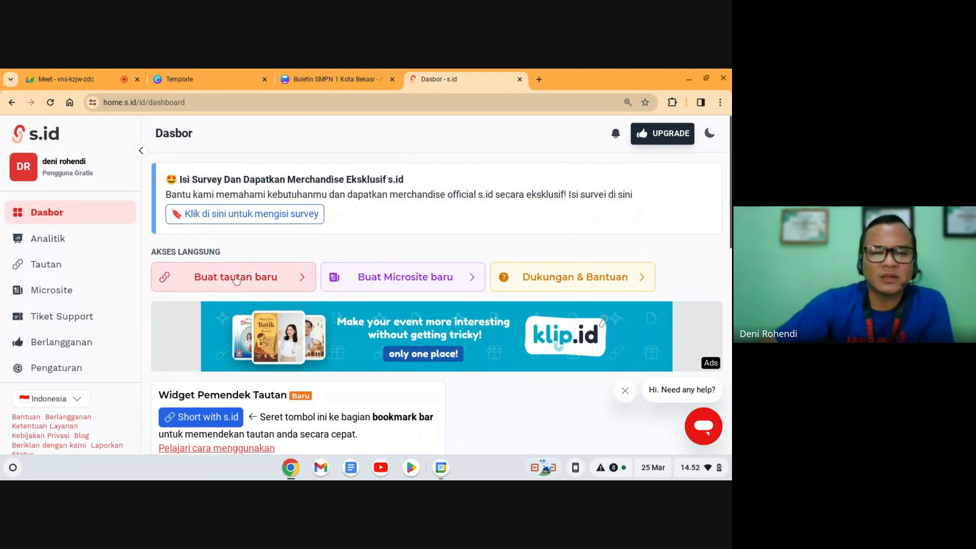
{"action": "left_click", "coordinate": [218, 281]}
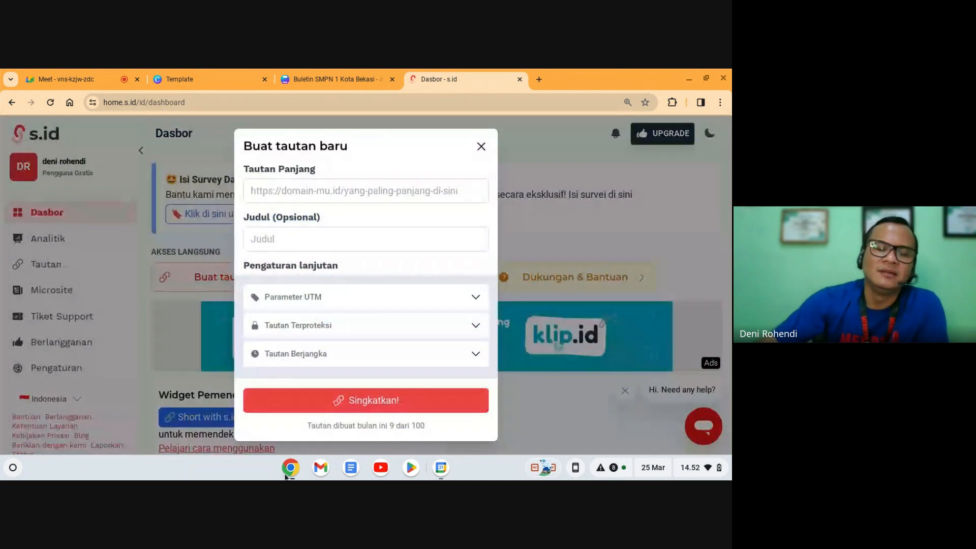
{"action": "left_click", "coordinate": [306, 189]}
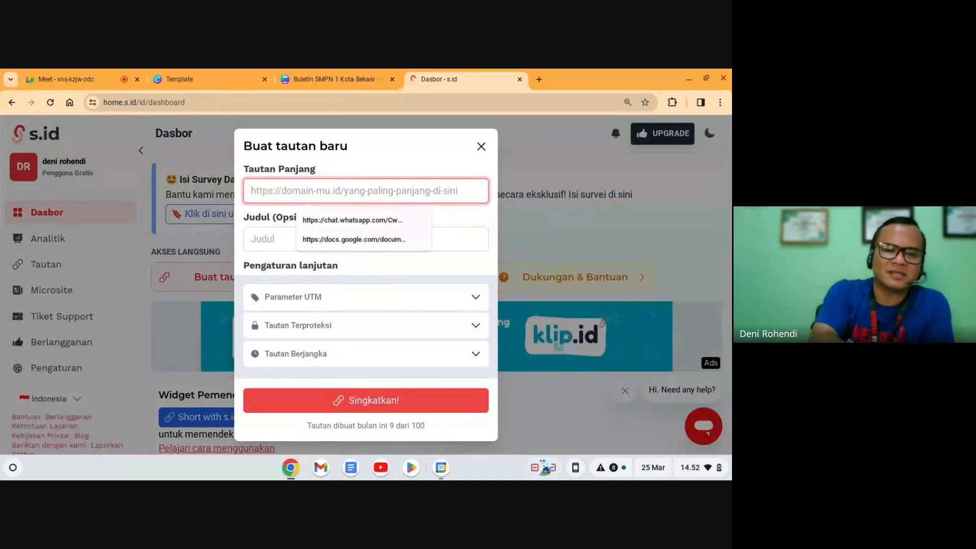
{"action": "key", "text": "ctrl+v"}
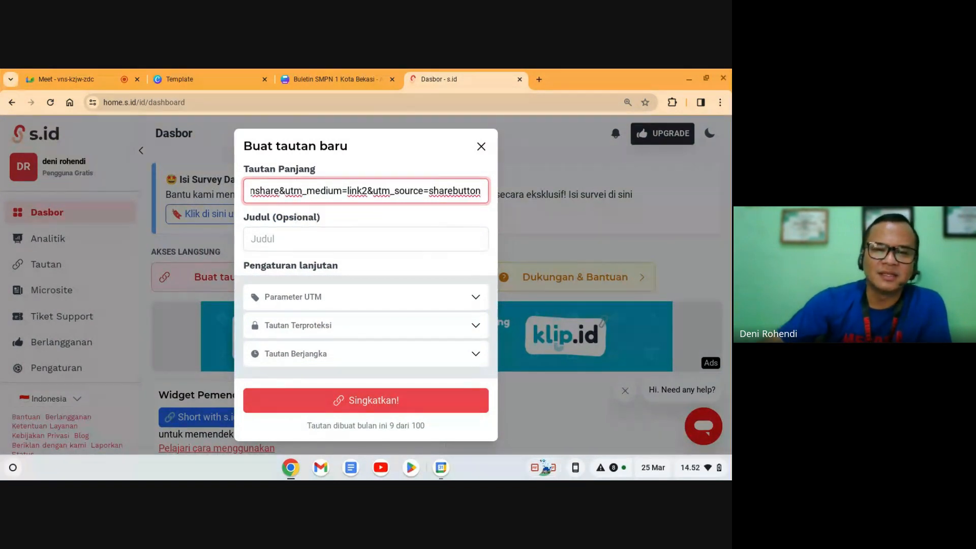
{"action": "left_click", "coordinate": [294, 236]}
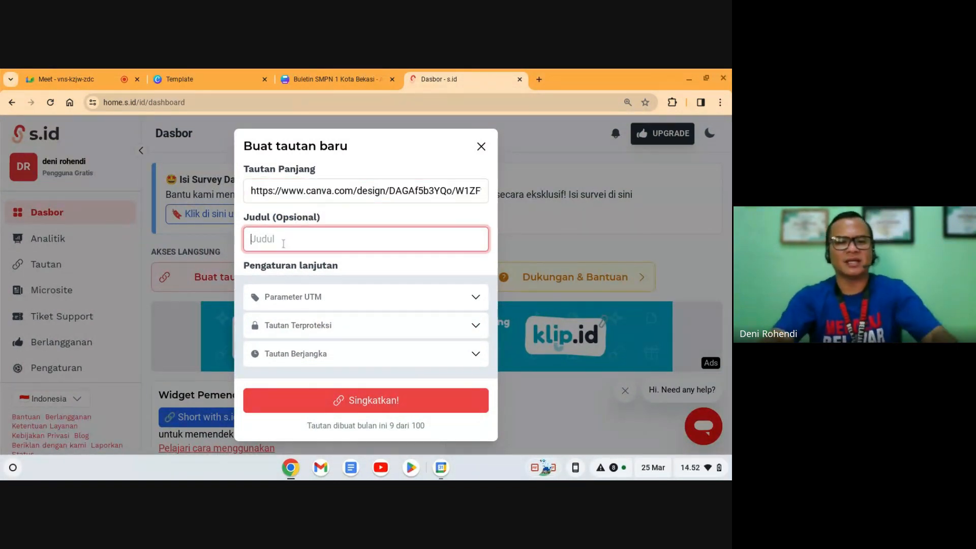
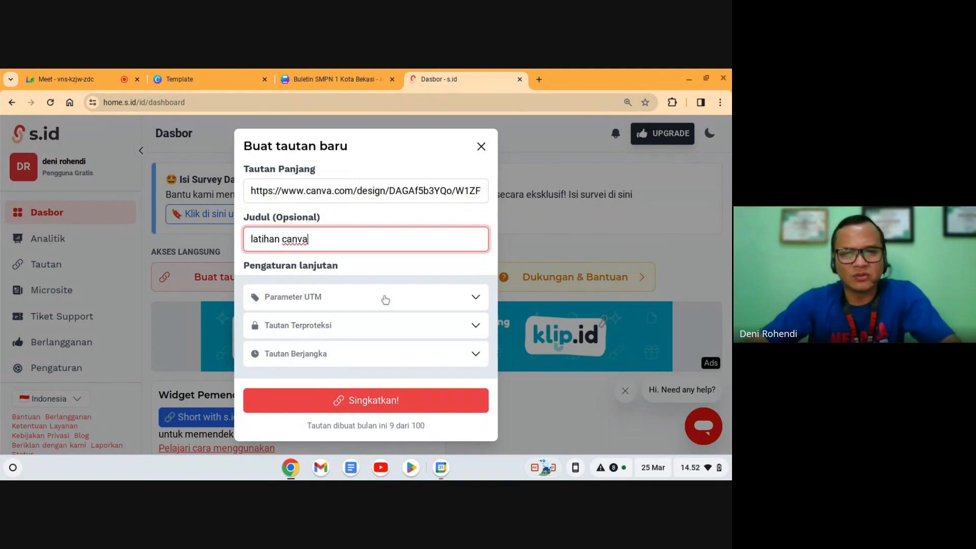
{"action": "left_click", "coordinate": [391, 267]}
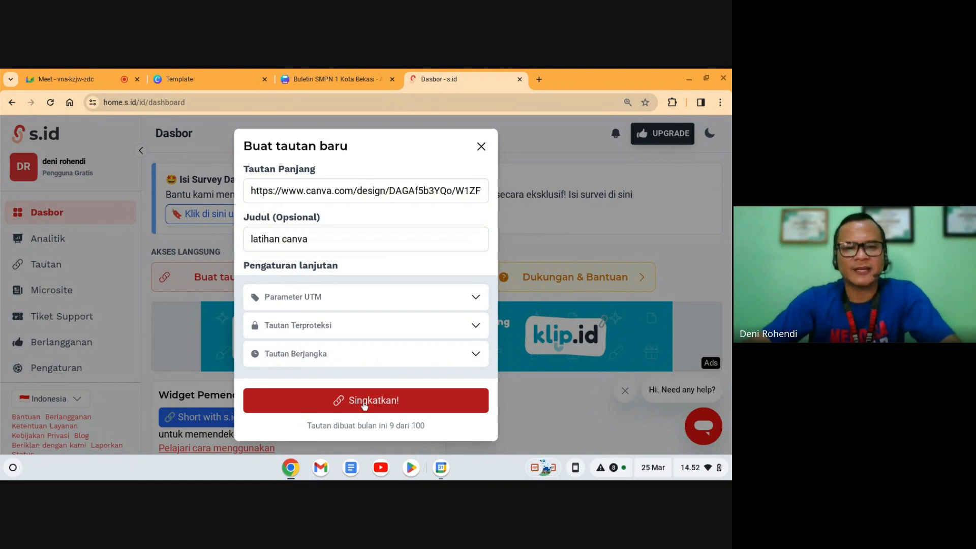
{"action": "left_click", "coordinate": [364, 402]}
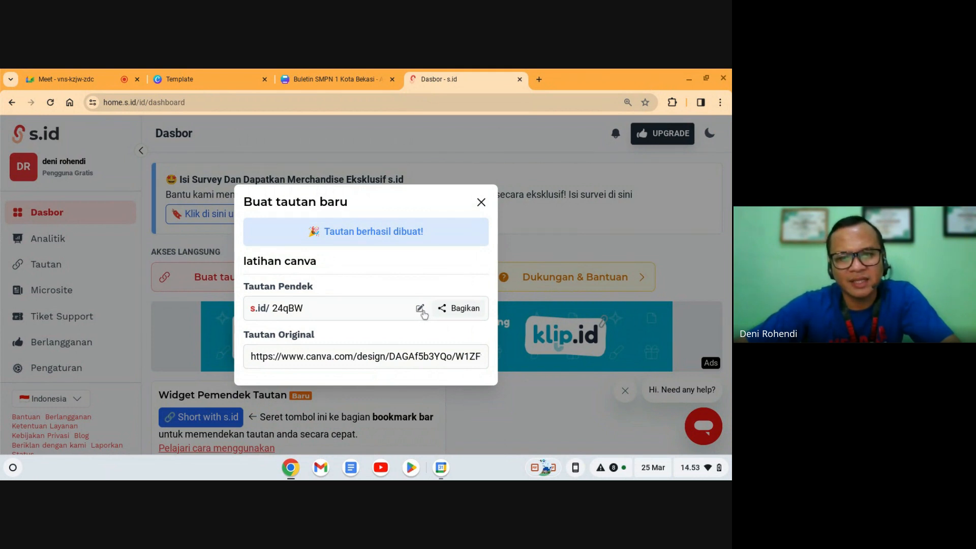
{"action": "left_click", "coordinate": [420, 308]}
{"action": "left_click", "coordinate": [352, 298]}
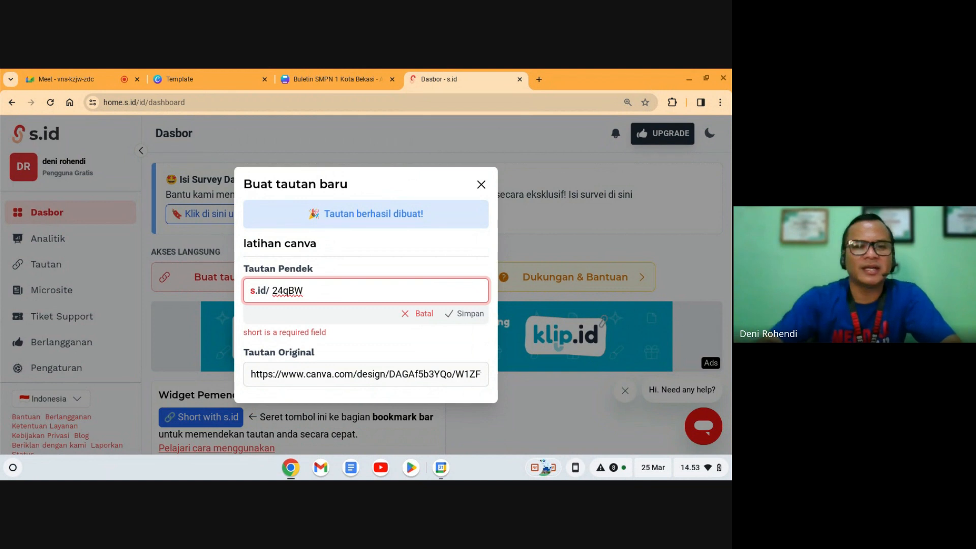
{"action": "key", "text": "BackSpace"}
{"action": "key", "text": "BackSpace"}
{"action": "key", "text": "BackSpace"}
{"action": "key", "text": "BackSpace"}
{"action": "key", "text": "BackSpace"}
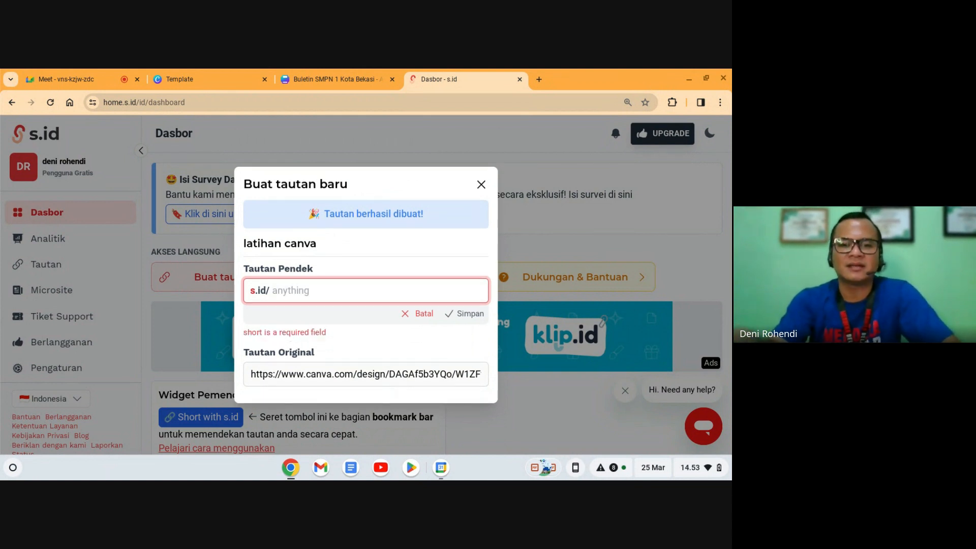
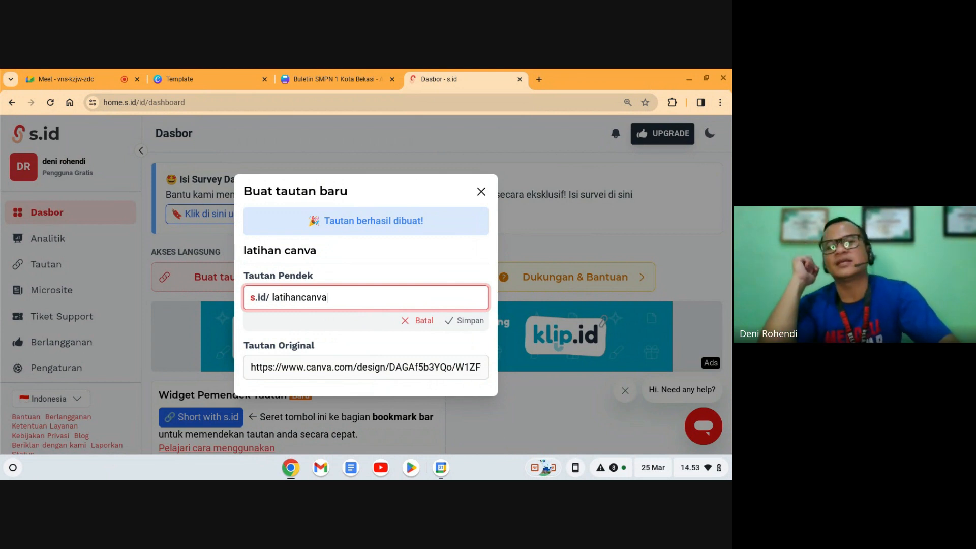
{"action": "left_click", "coordinate": [469, 321]}
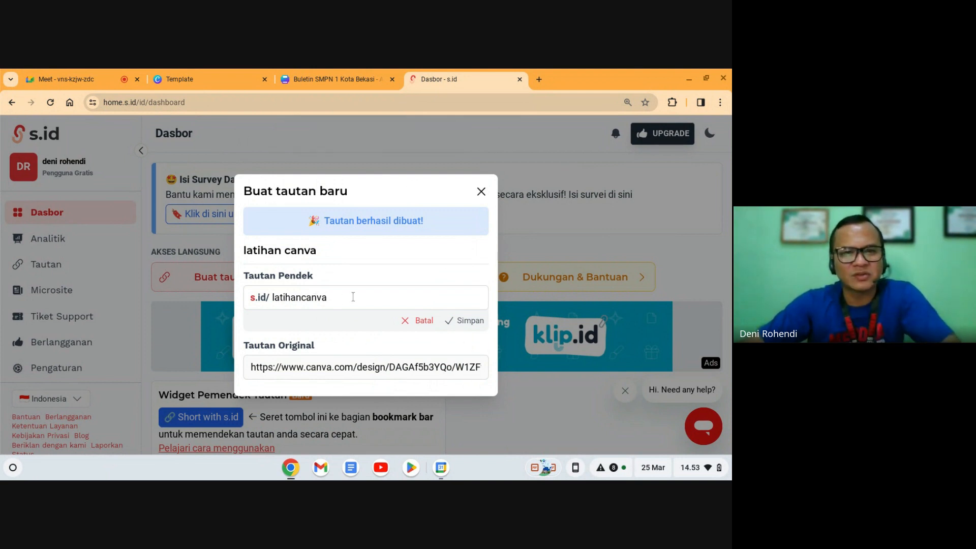
{"action": "left_click", "coordinate": [348, 299]}
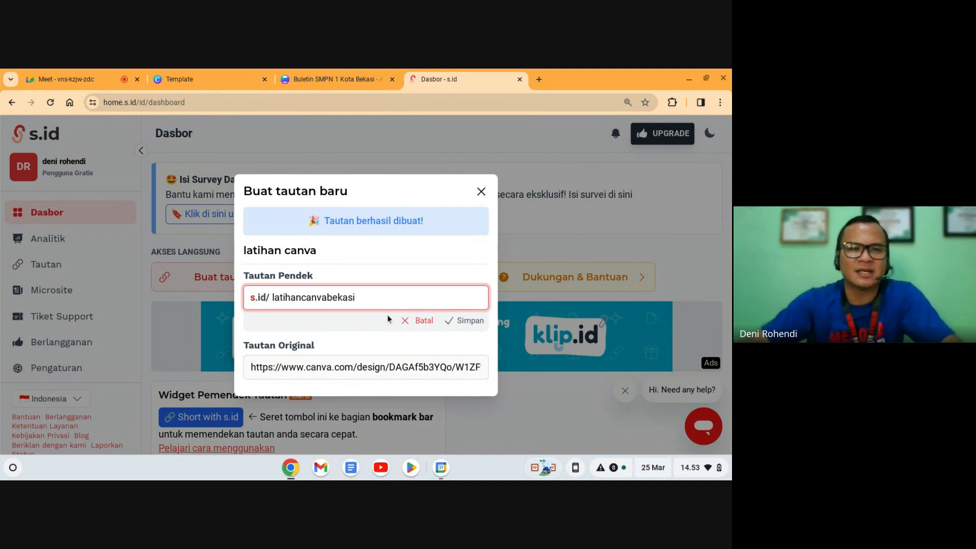
{"action": "left_click", "coordinate": [459, 321]}
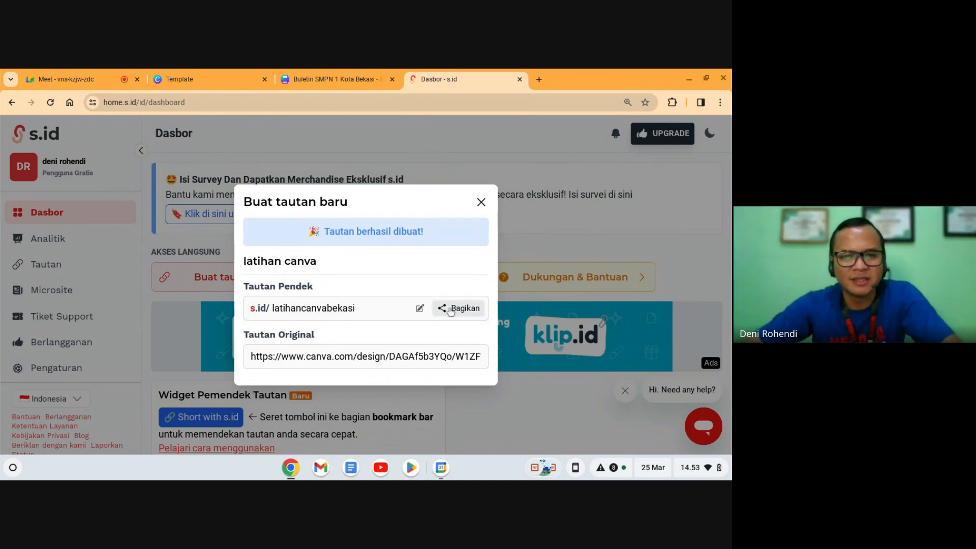
{"action": "left_click", "coordinate": [454, 315]}
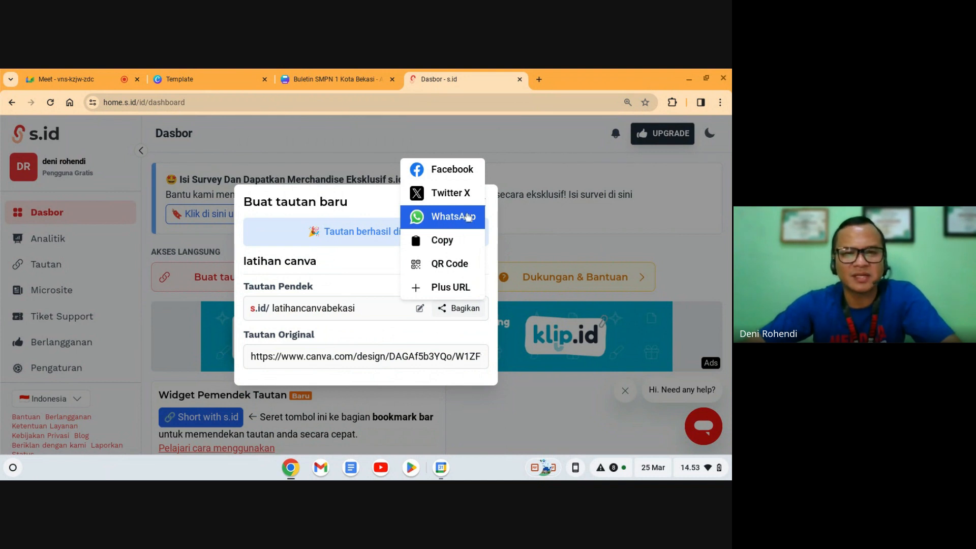
{"action": "left_click", "coordinate": [429, 247]}
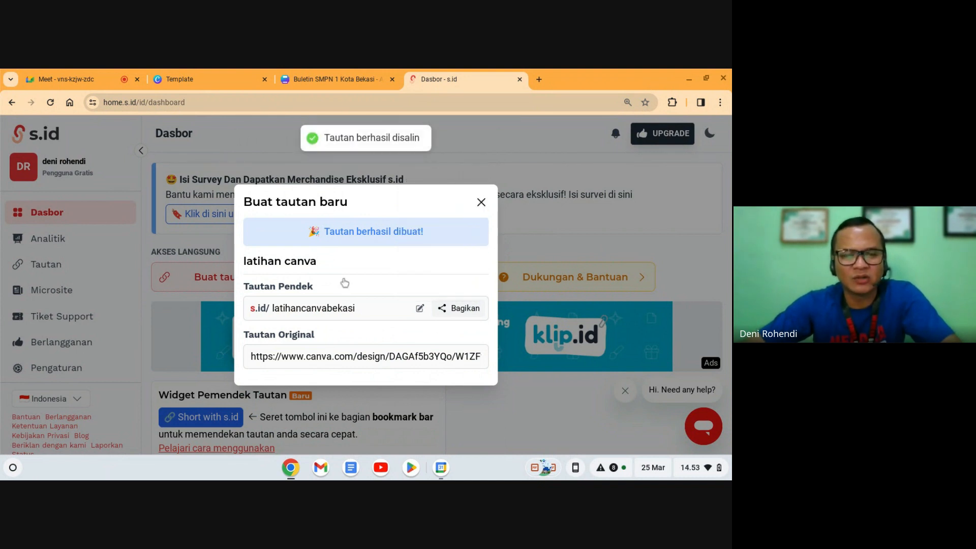
{"action": "left_click", "coordinate": [456, 308]}
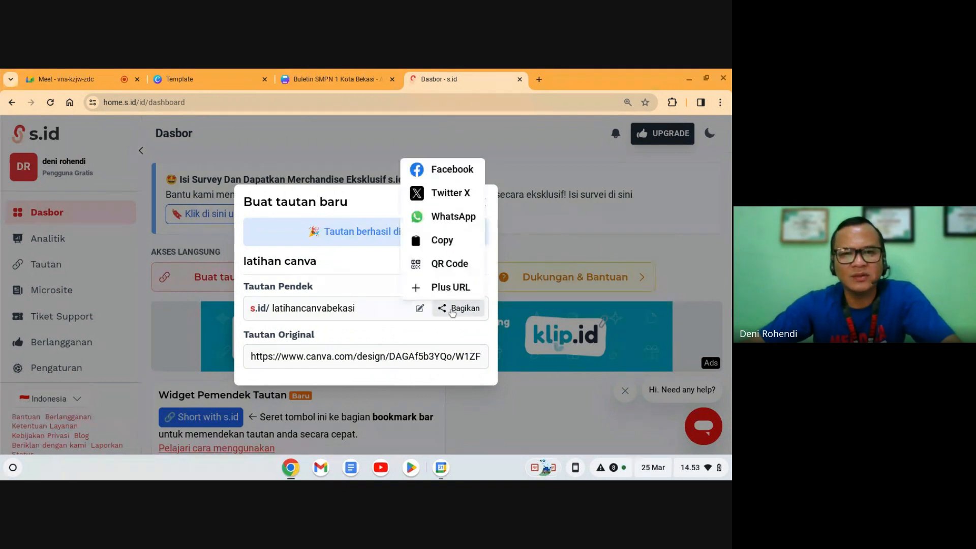
{"action": "left_click", "coordinate": [447, 264]}
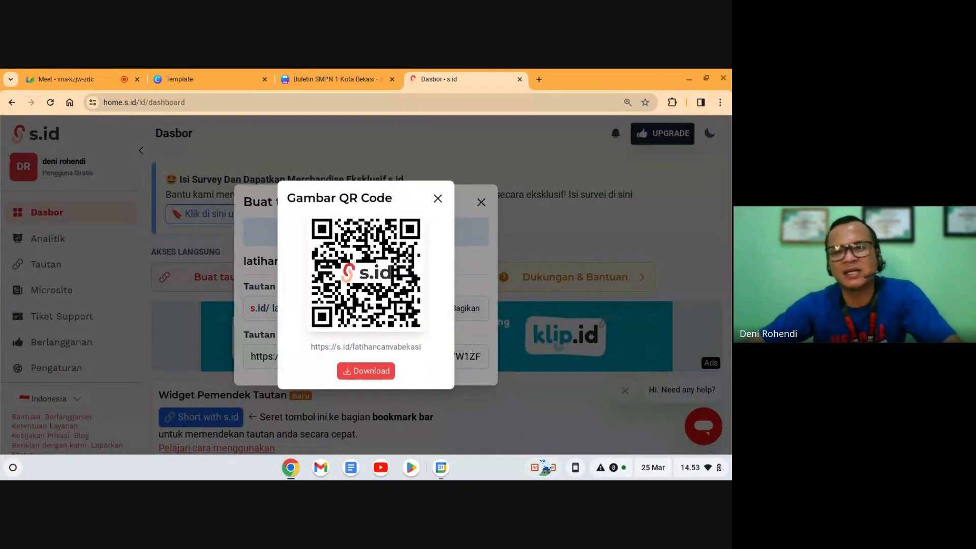
{"action": "left_click", "coordinate": [374, 373]}
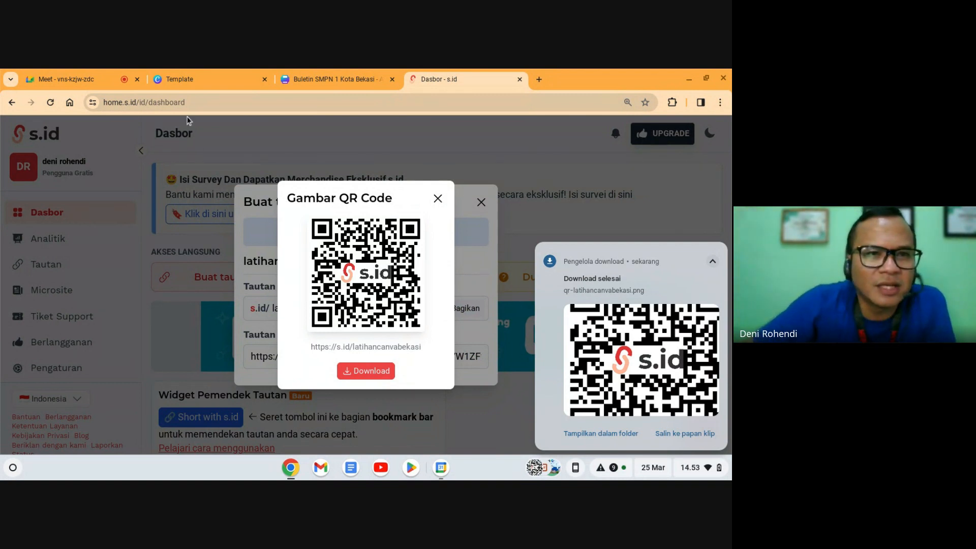
{"action": "left_click", "coordinate": [67, 79]}
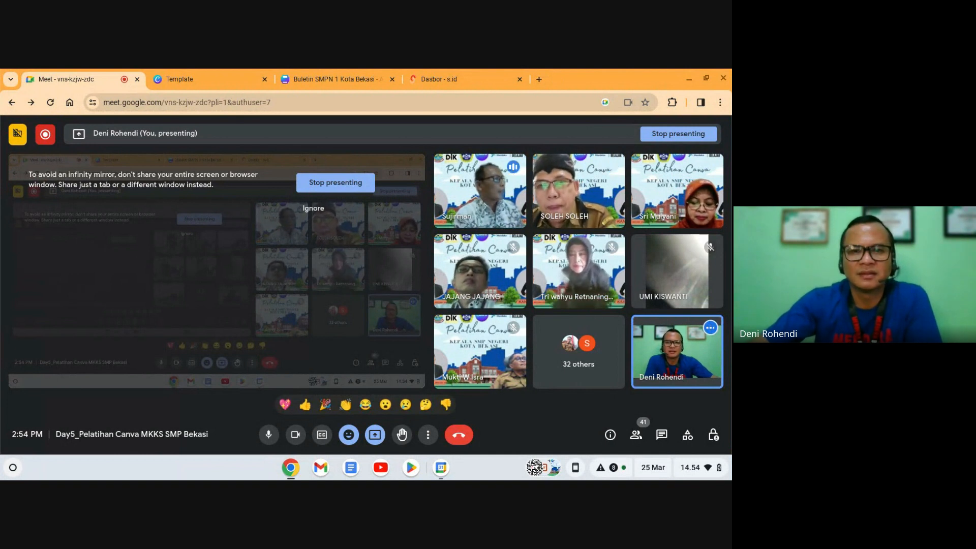
Step: Return to the Buletin SMPN 1 Kota Bekasi design, closing the sharing panel, assistant and main menu
{"action": "left_click", "coordinate": [349, 76]}
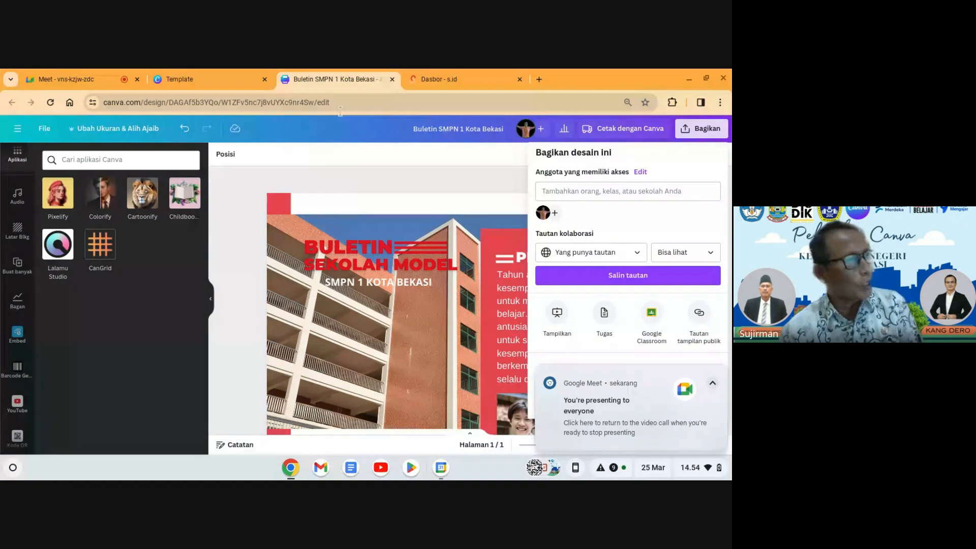
{"action": "left_click", "coordinate": [382, 192]}
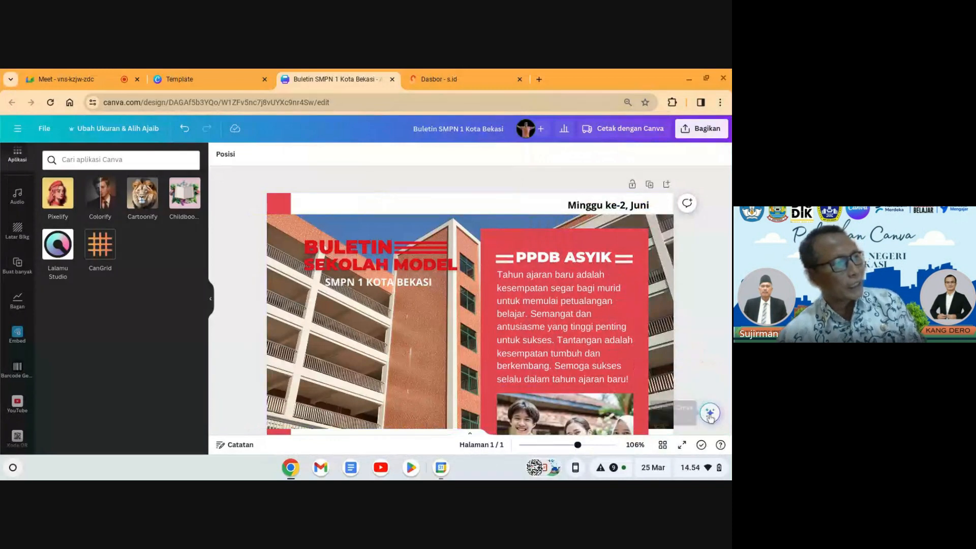
{"action": "left_click", "coordinate": [707, 413]}
{"action": "scroll", "coordinate": [669, 279], "scroll_direction": "down", "scroll_amount": 3}
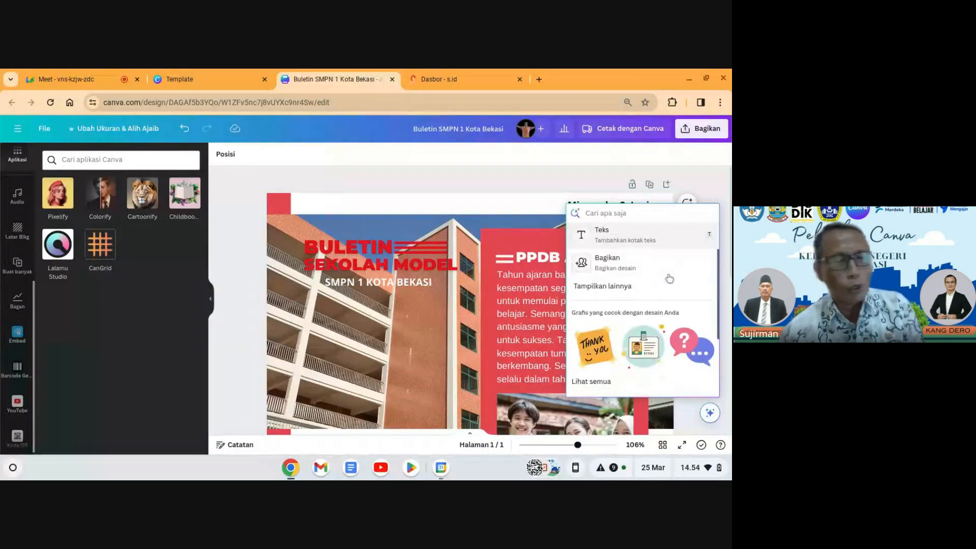
{"action": "scroll", "coordinate": [670, 279], "scroll_direction": "up", "scroll_amount": 3}
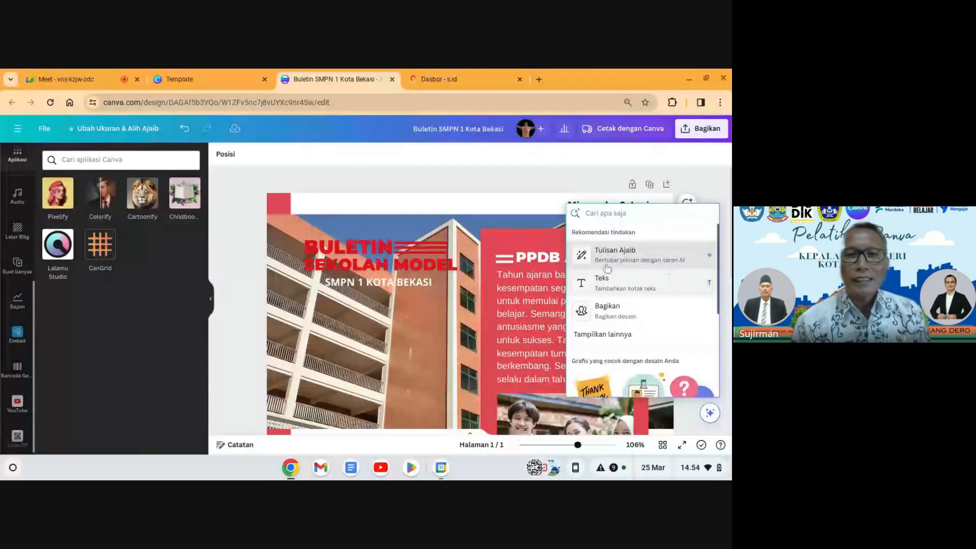
{"action": "left_click", "coordinate": [496, 211]}
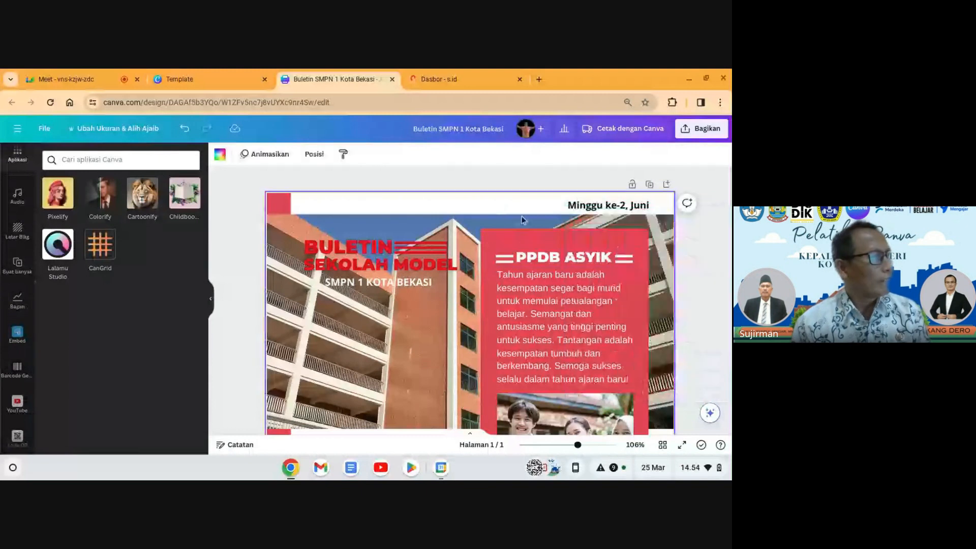
{"action": "left_click", "coordinate": [17, 128]}
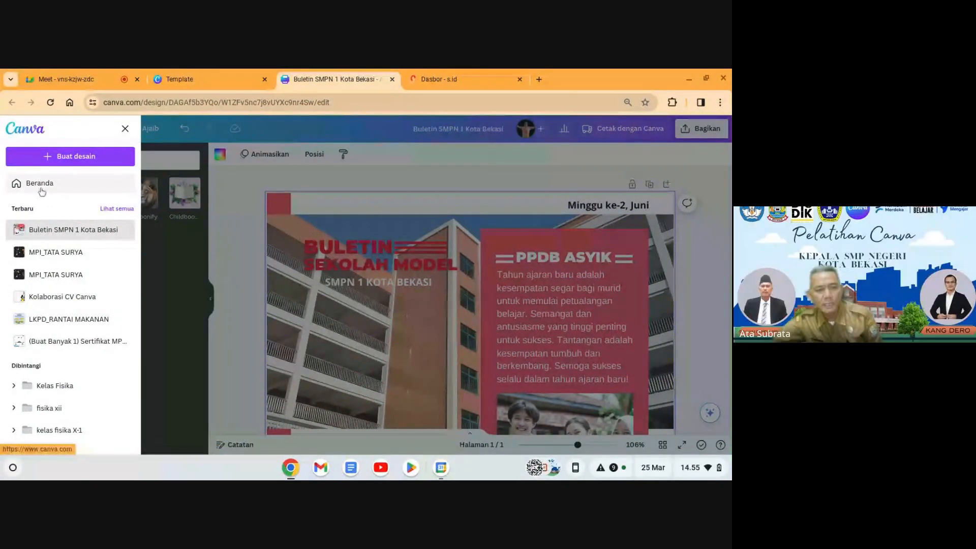
{"action": "left_click", "coordinate": [226, 218]}
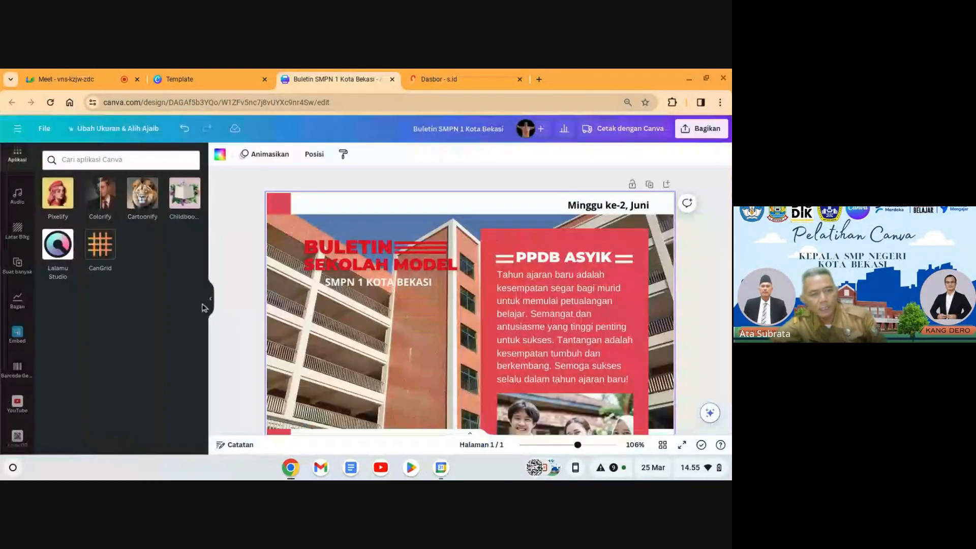